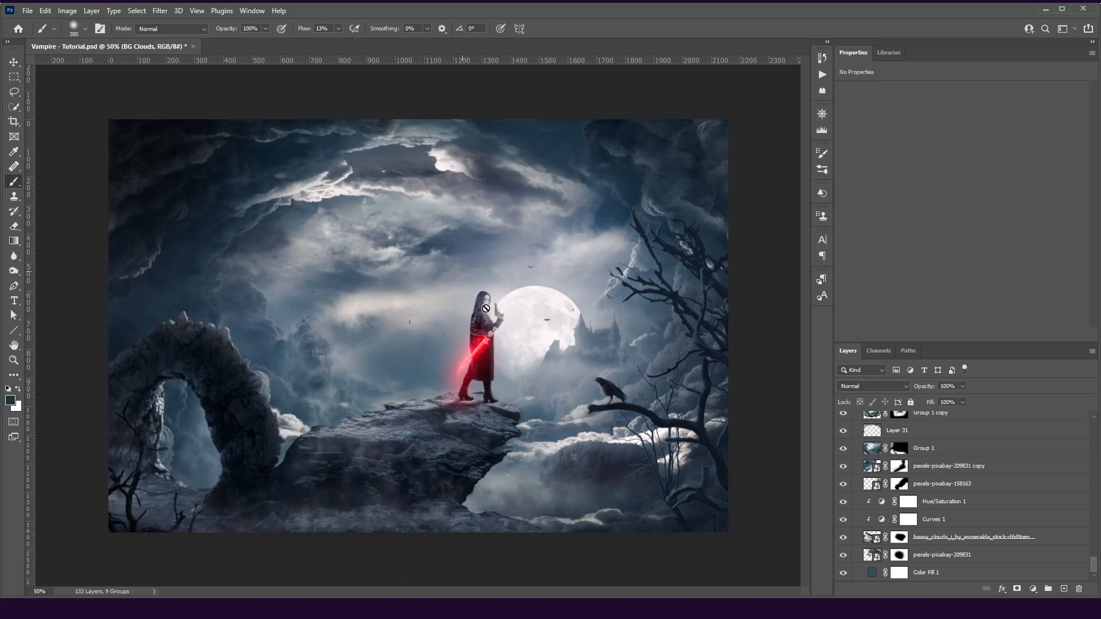
- Preview the sky build-up by showing the pexels-pixabay-209831, heavy clouds, pexels-pixabay-158163, pexels-pixabay-209831 copy and Group 1 layers in turn
{"action": "scroll", "coordinate": [556, 326], "scroll_direction": "up", "scroll_amount": 1}
{"action": "scroll", "coordinate": [906, 482], "scroll_direction": "up", "scroll_amount": 3}
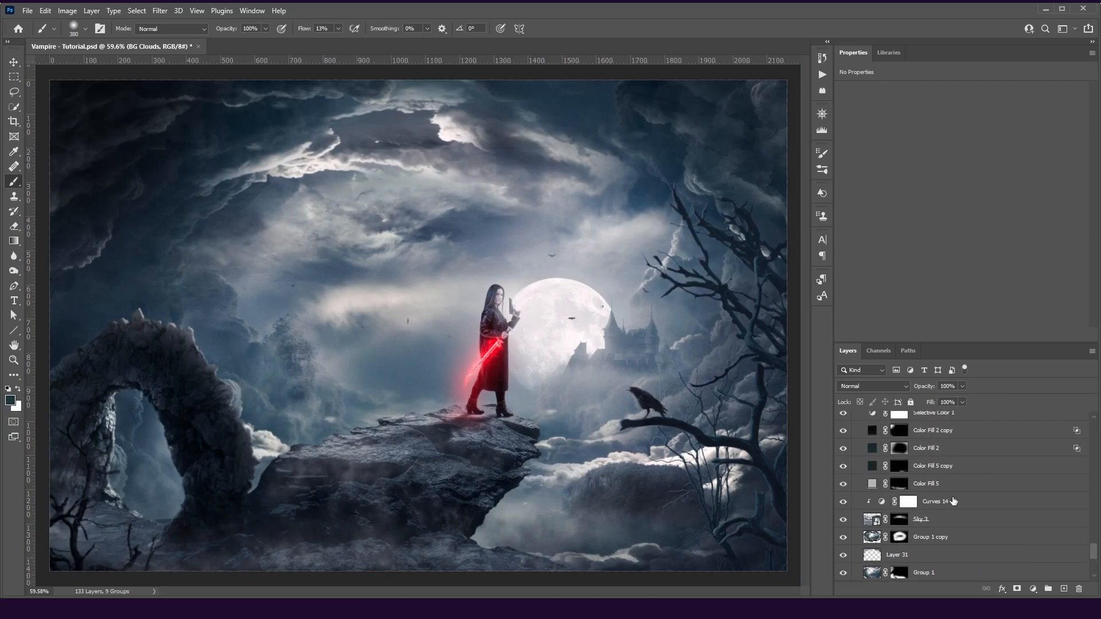
{"action": "scroll", "coordinate": [1093, 545], "scroll_direction": "up", "scroll_amount": 10}
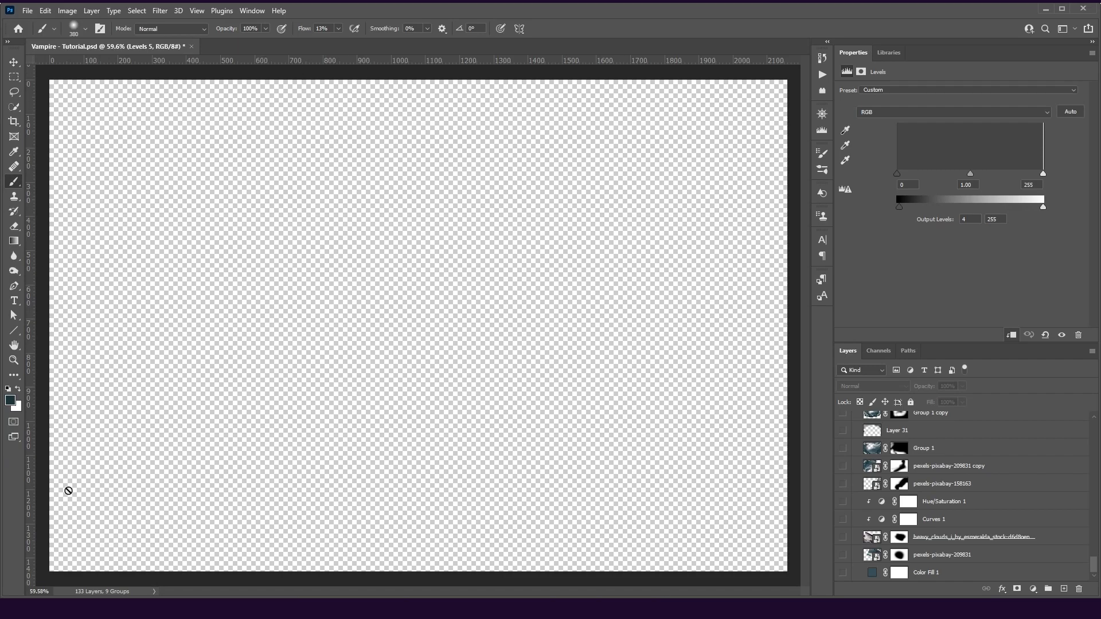
{"action": "left_click", "coordinate": [843, 555]}
{"action": "left_click", "coordinate": [843, 537]}
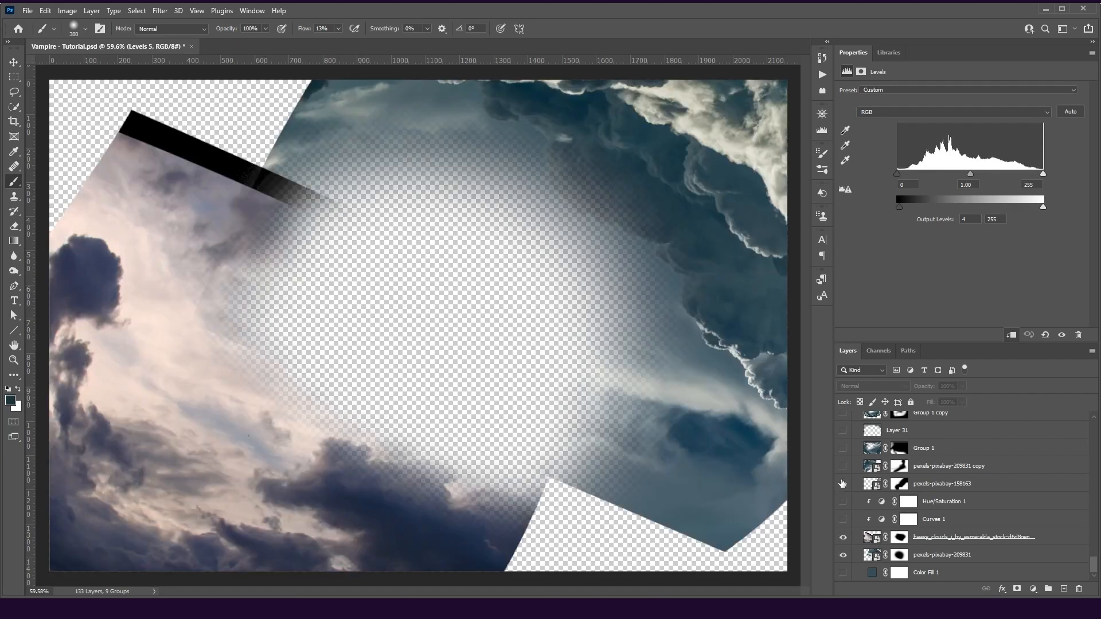
{"action": "left_click", "coordinate": [843, 484]}
{"action": "left_click", "coordinate": [843, 467]}
{"action": "left_click", "coordinate": [843, 449]}
{"action": "left_click", "coordinate": [843, 431]}
- Toggle the visibility of Layer 31 and Group 1 copy to compare the sky with and without them
{"action": "scroll", "coordinate": [840, 459], "scroll_direction": "up", "scroll_amount": 2}
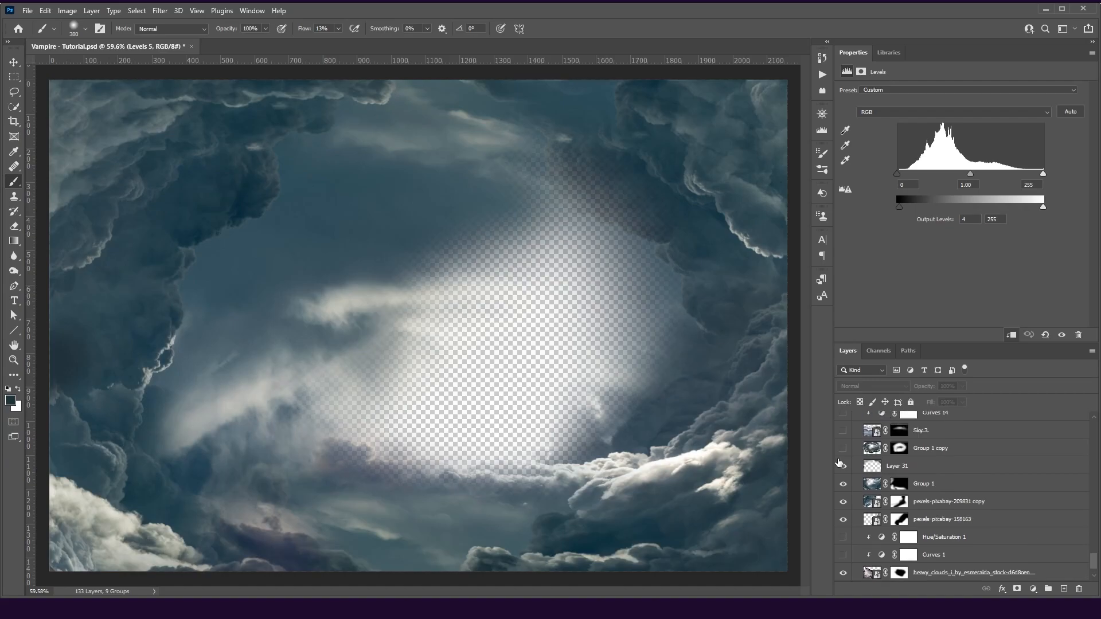
{"action": "left_click", "coordinate": [843, 466]}
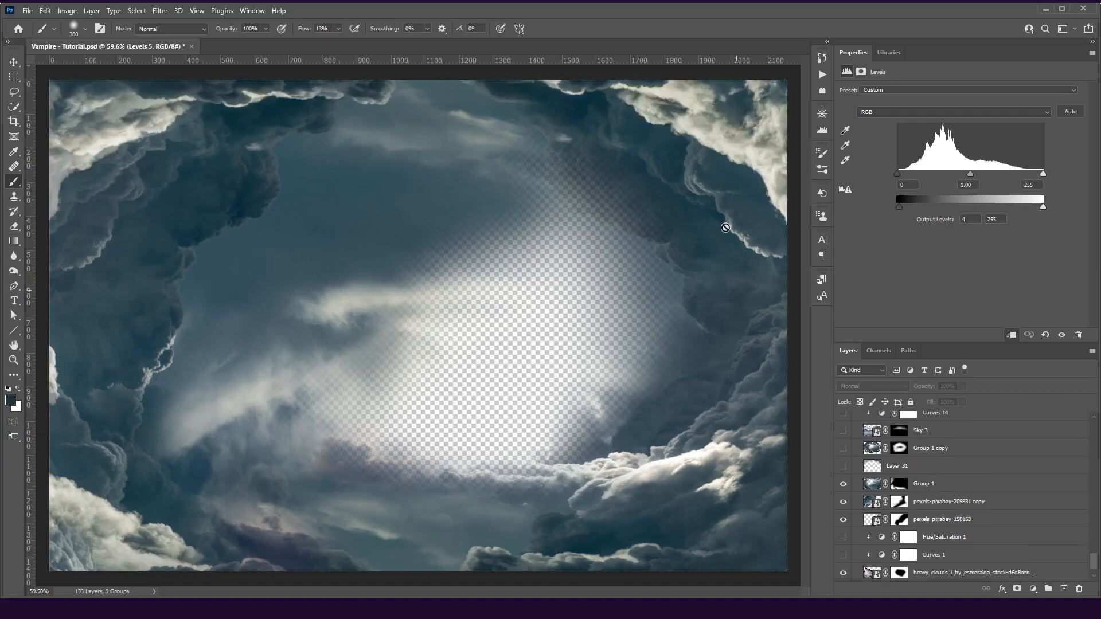
{"action": "left_click", "coordinate": [844, 467]}
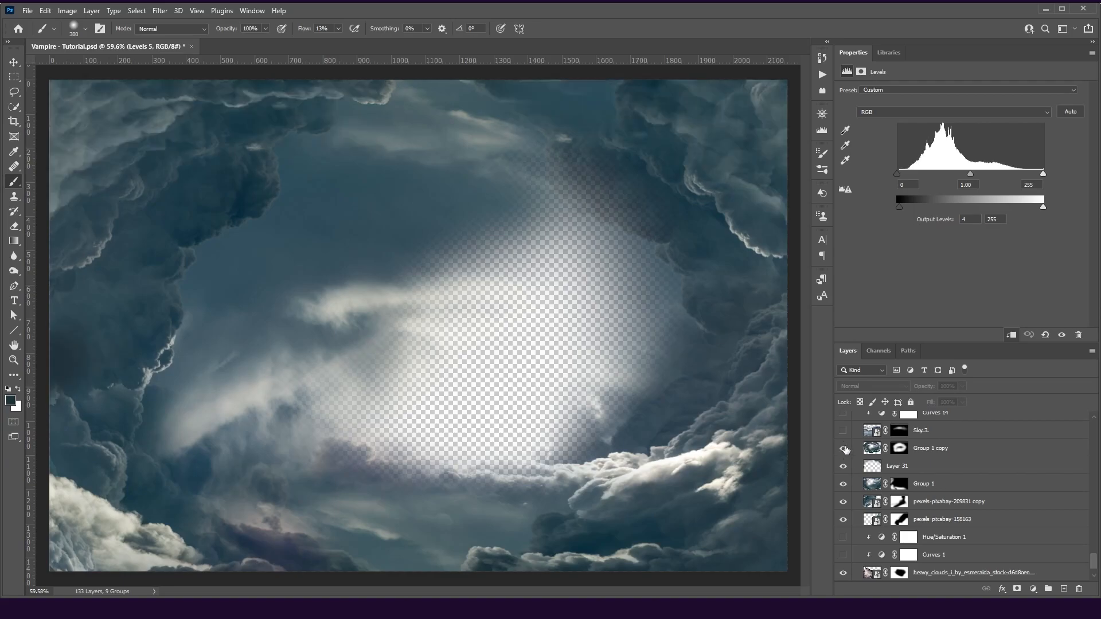
{"action": "left_click", "coordinate": [844, 448]}
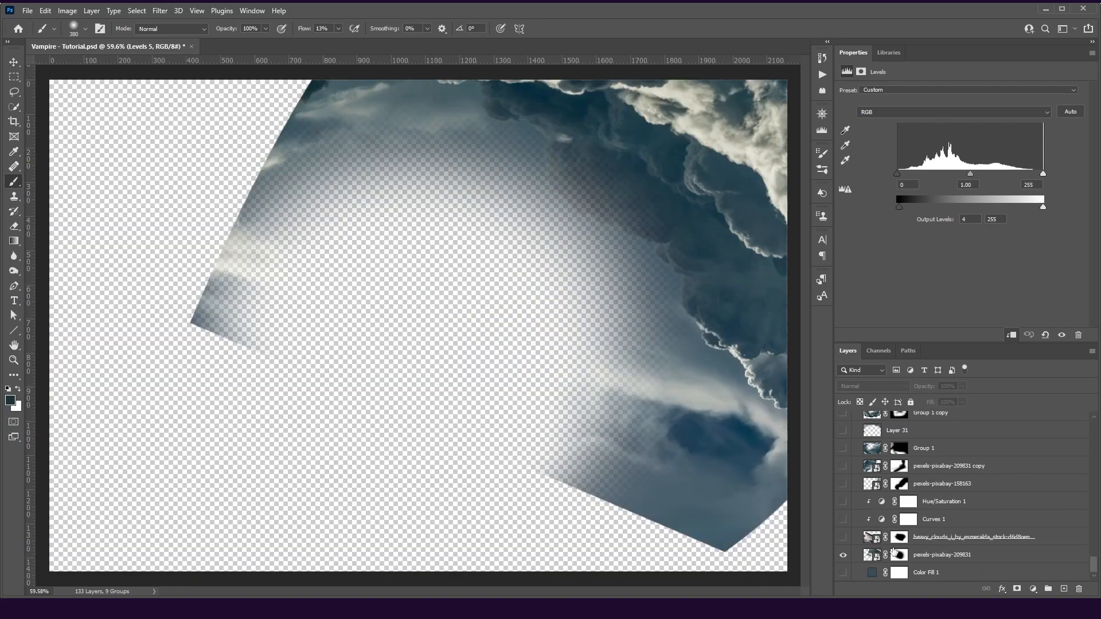
- Disable the layer masks on pexels-pixabay-209831, heavy clouds, pexels-pixabay-158163, pexels-pixabay-209831 copy and Group 1
{"action": "left_click", "coordinate": [898, 555], "text": "shift"}
{"action": "left_click", "coordinate": [899, 537], "text": "shift"}
{"action": "left_click", "coordinate": [900, 484], "text": "shift"}
{"action": "left_click", "coordinate": [899, 465], "text": "shift"}
{"action": "left_click", "coordinate": [901, 448], "text": "shift"}
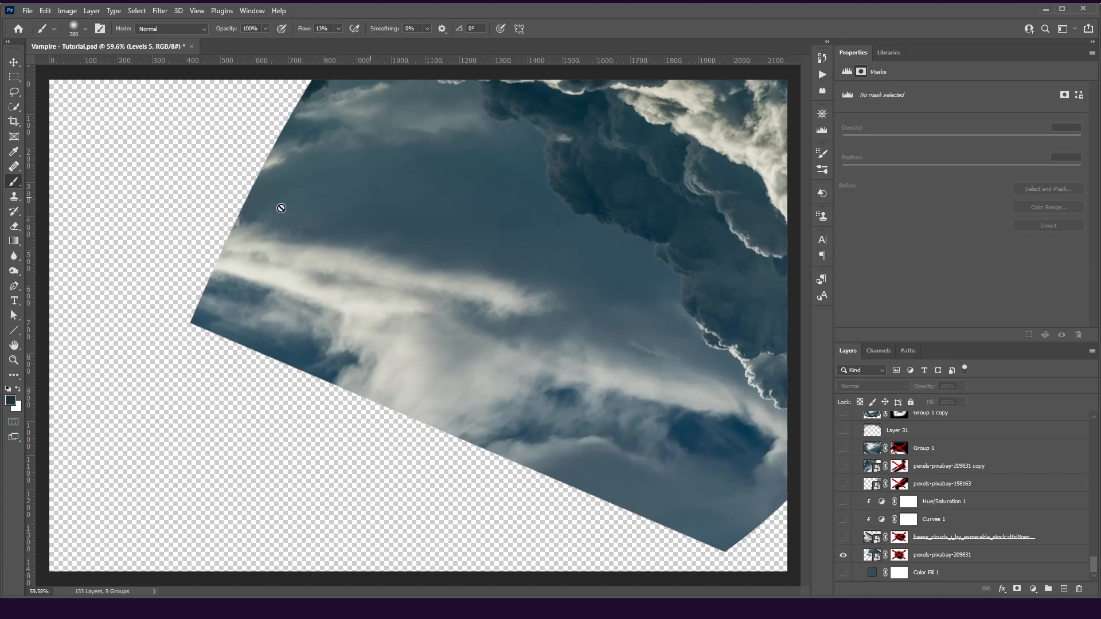
- Show the unmasked heavy clouds and pexels-pixabay-209831 copy layers, and briefly preview Group 1
{"action": "scroll", "coordinate": [443, 301], "scroll_direction": "down", "scroll_amount": 2}
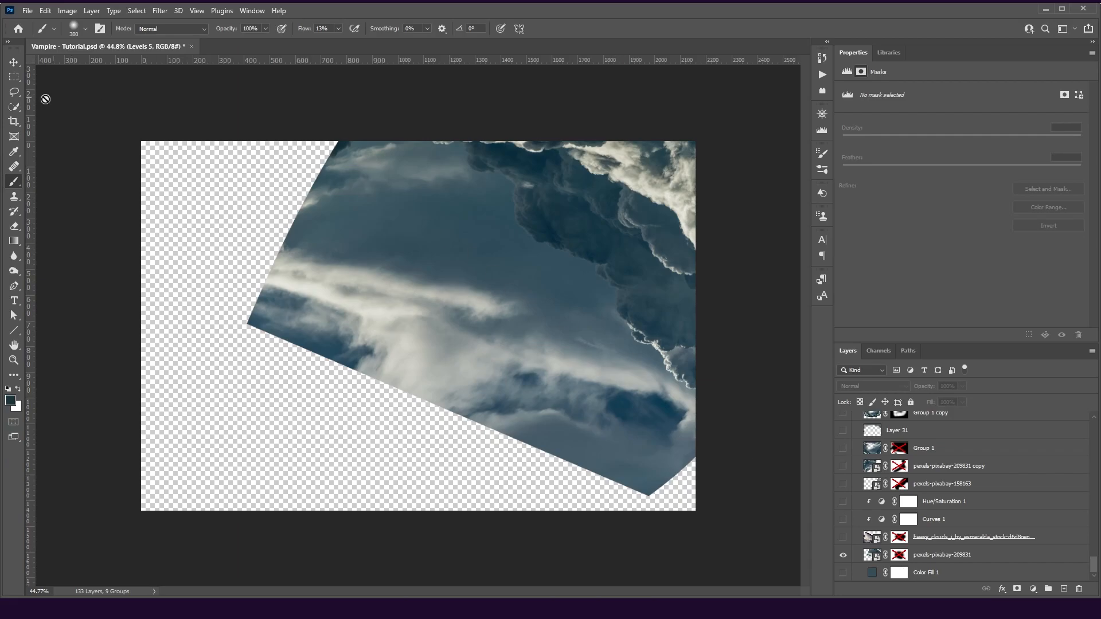
{"action": "left_click", "coordinate": [842, 538]}
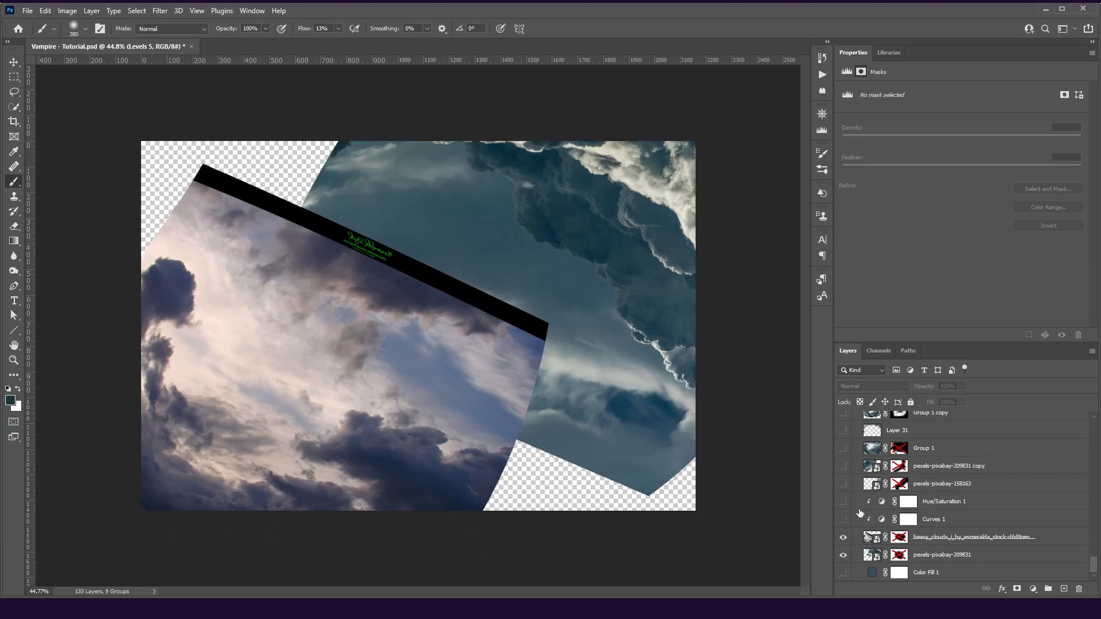
{"action": "left_click", "coordinate": [846, 462]}
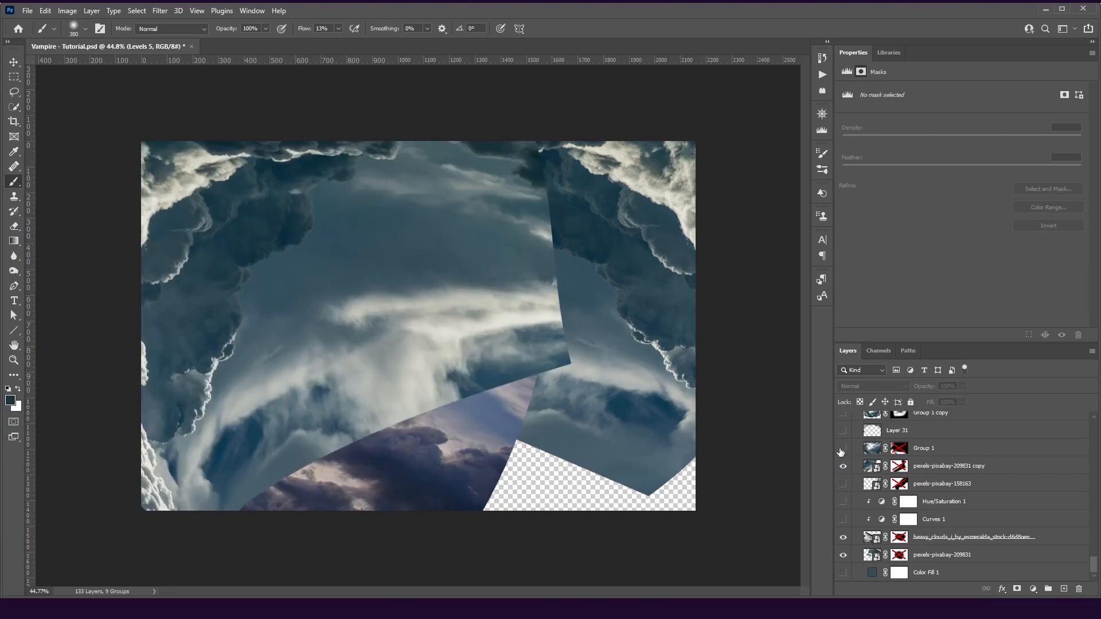
{"action": "left_click", "coordinate": [843, 448]}
{"action": "left_click", "coordinate": [843, 448]}
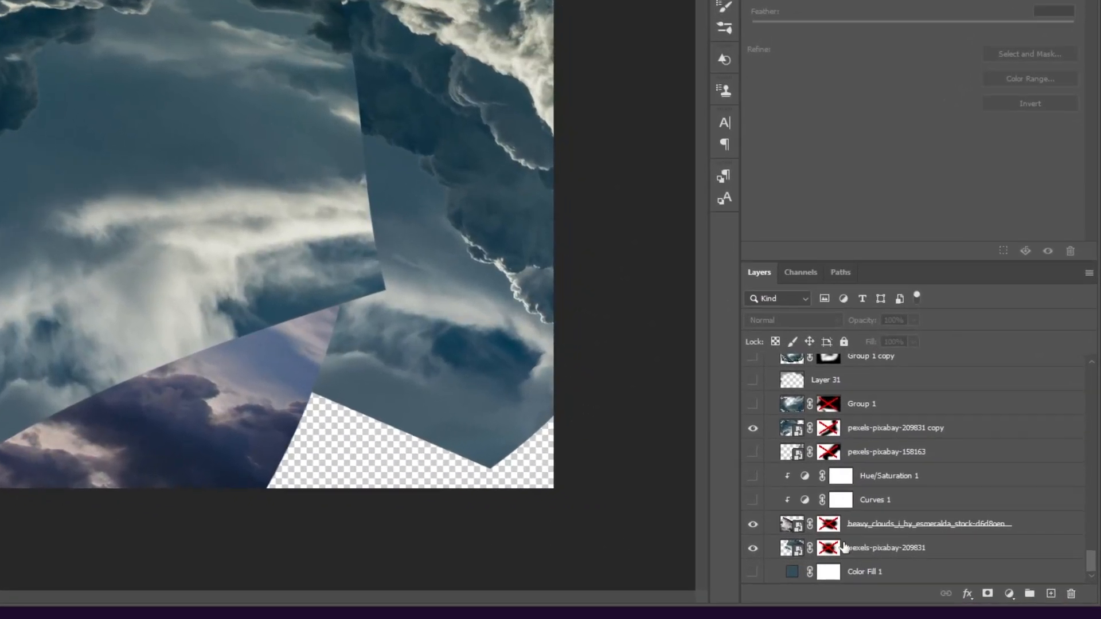
- Re-enable the layer masks on pexels-pixabay-209831, heavy clouds, pexels-pixabay-209831 copy and Group 1
{"action": "left_click", "coordinate": [900, 555], "text": "shift"}
{"action": "left_click", "coordinate": [833, 552], "text": "shift"}
{"action": "left_click", "coordinate": [833, 552], "text": "shift"}
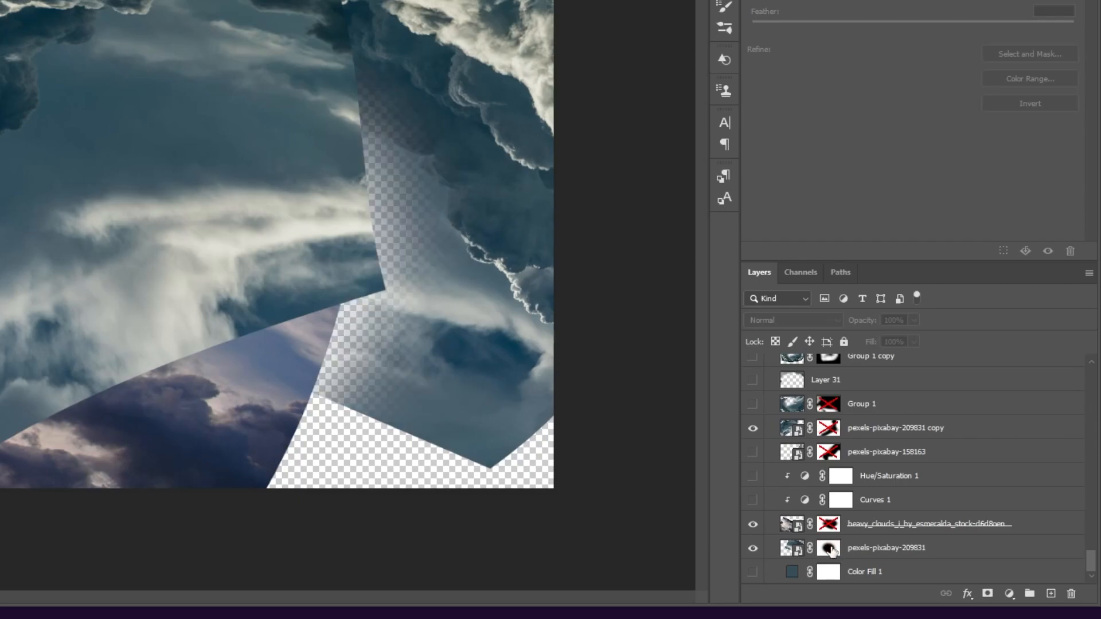
- Try to add a solid color fill behind the clouds using the color 324c59 sampled from the sky
{"action": "left_click", "coordinate": [895, 572]}
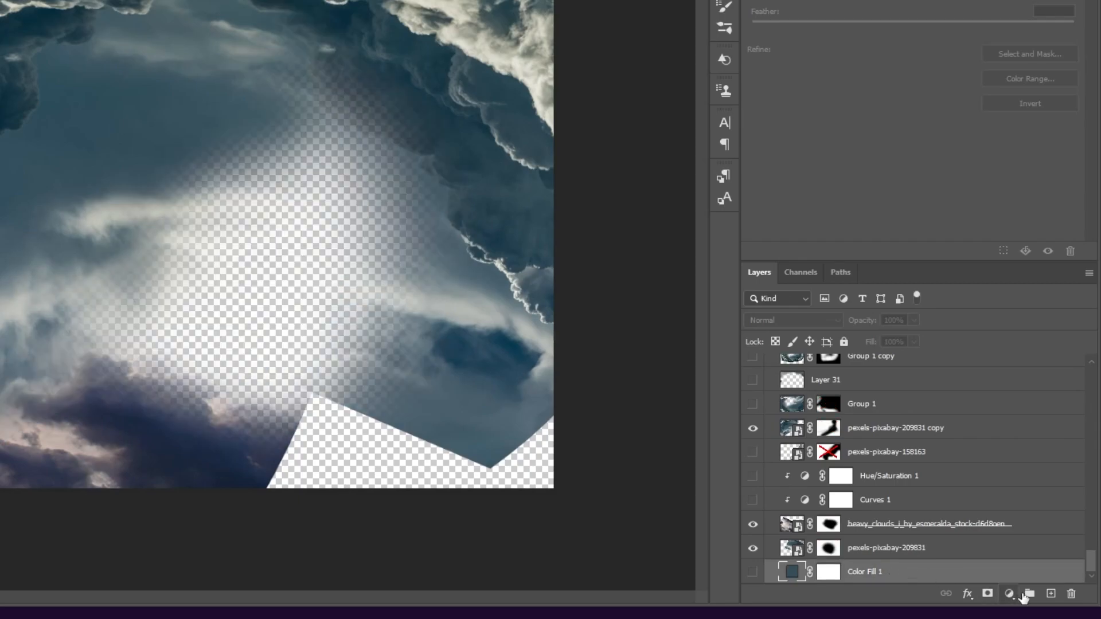
{"action": "left_click", "coordinate": [1013, 594]}
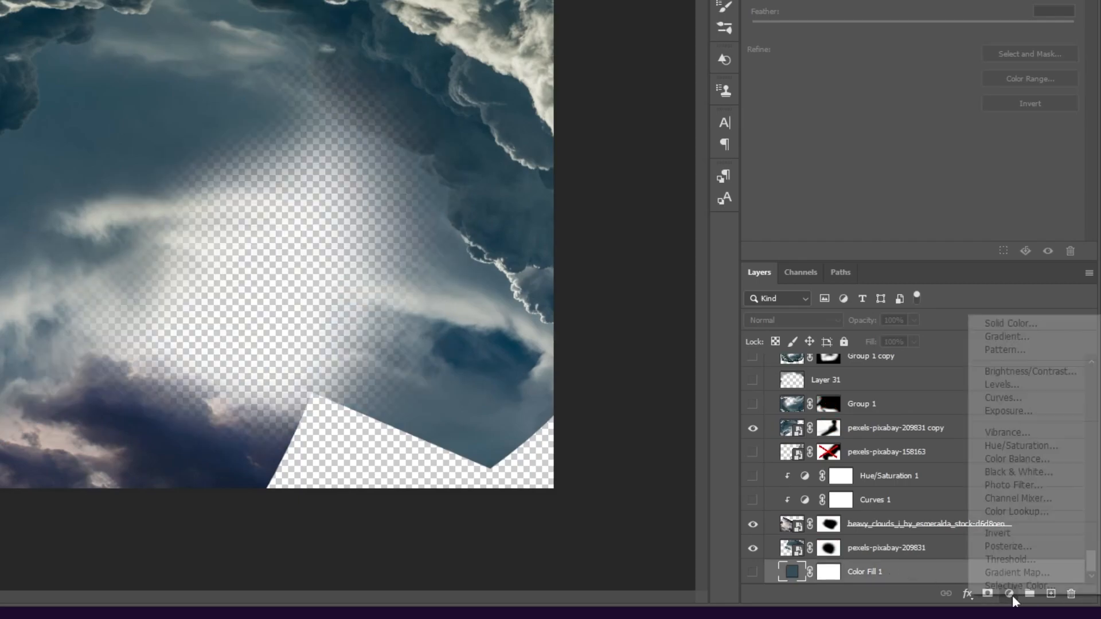
{"action": "left_click", "coordinate": [1009, 323]}
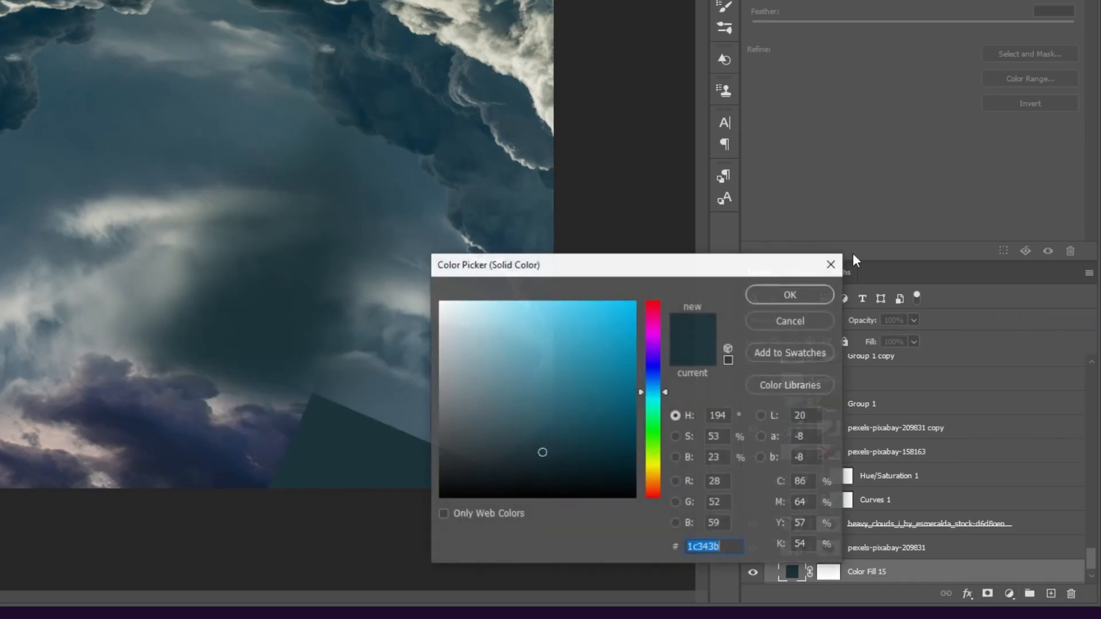
{"action": "left_click", "coordinate": [72, 114]}
{"action": "left_click_drag", "start_coordinate": [71, 117], "coordinate": [168, 132]}
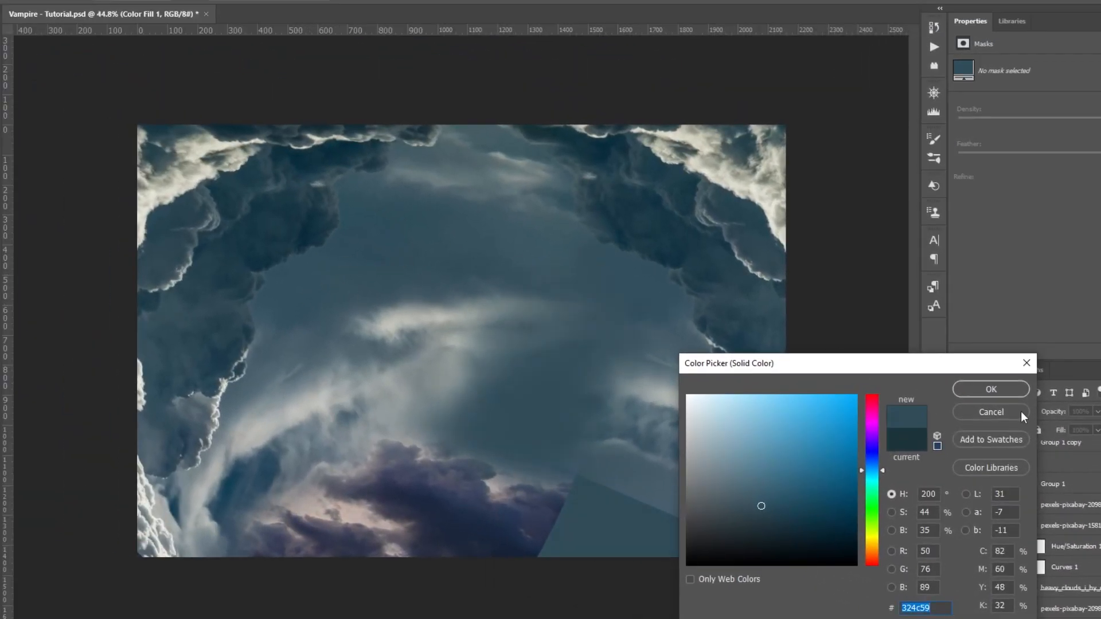
{"action": "left_click", "coordinate": [1023, 417]}
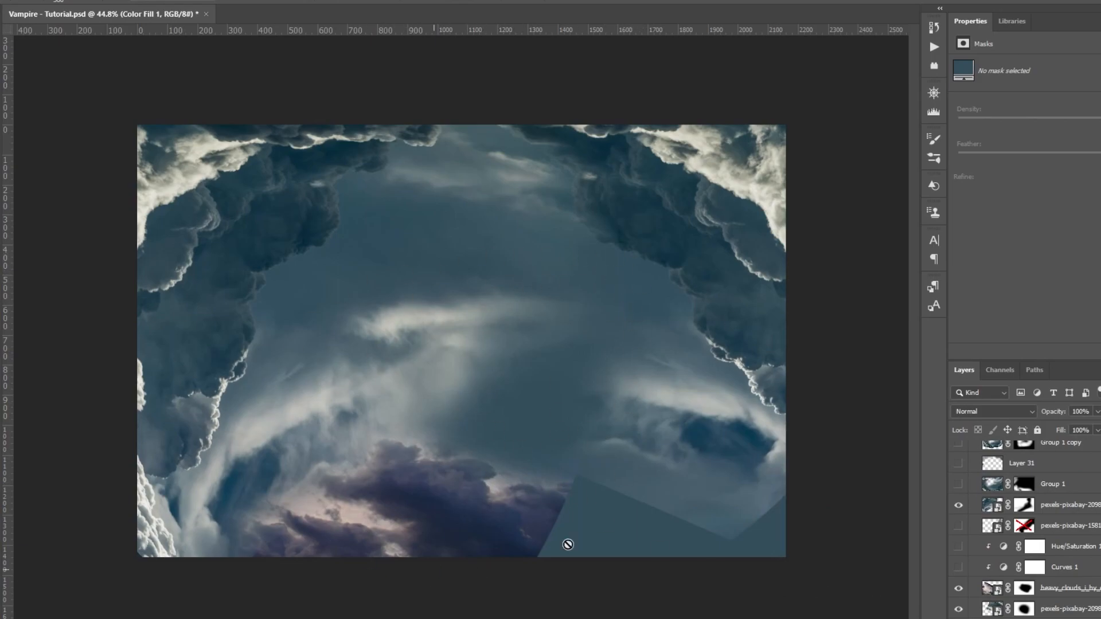
- Show the Curves 1 adjustment clipped to the heavy clouds layer and open its settings
{"action": "left_click", "coordinate": [1064, 589]}
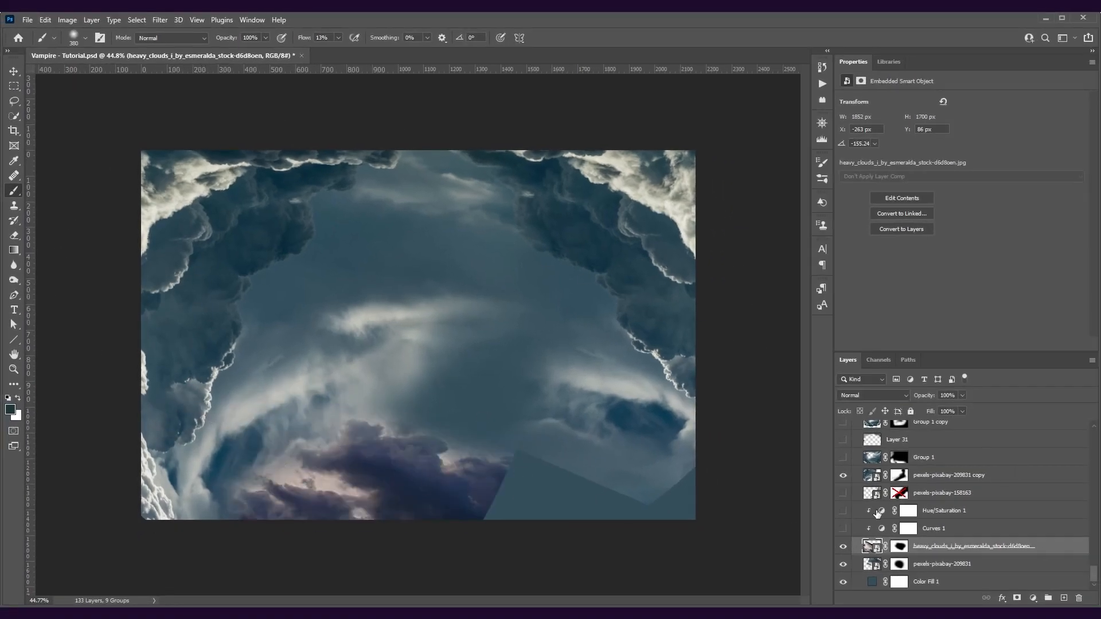
{"action": "left_click", "coordinate": [844, 528]}
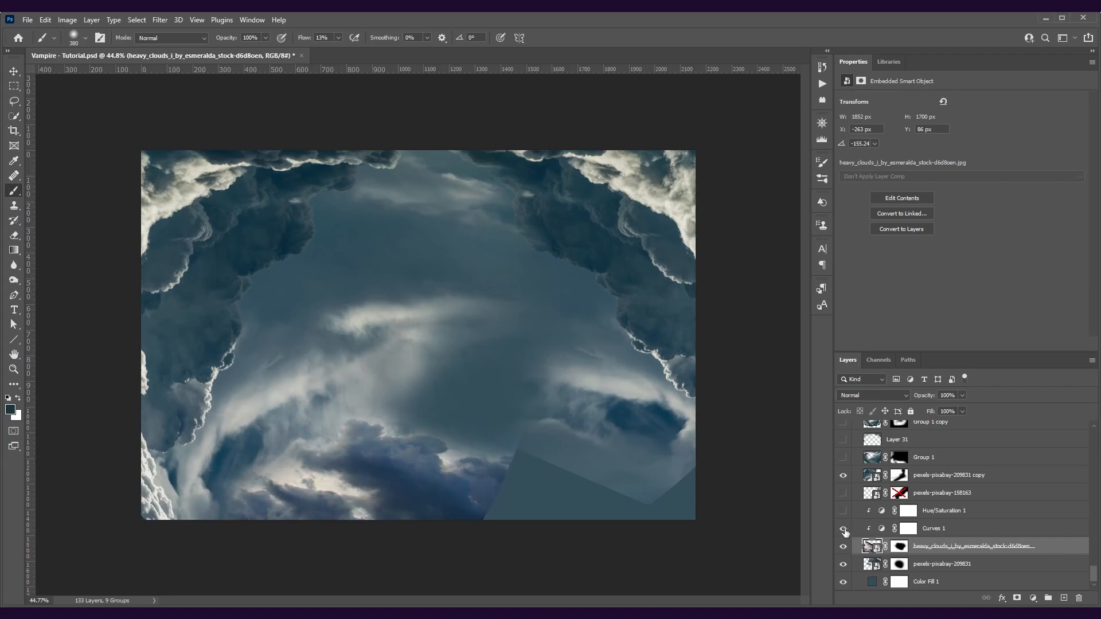
{"action": "left_click", "coordinate": [977, 534]}
- Examine the RGB, Red, Green and Blue channel curves of the Curves 1 adjustment
{"action": "left_click", "coordinate": [1021, 115]}
{"action": "left_click", "coordinate": [1027, 127]}
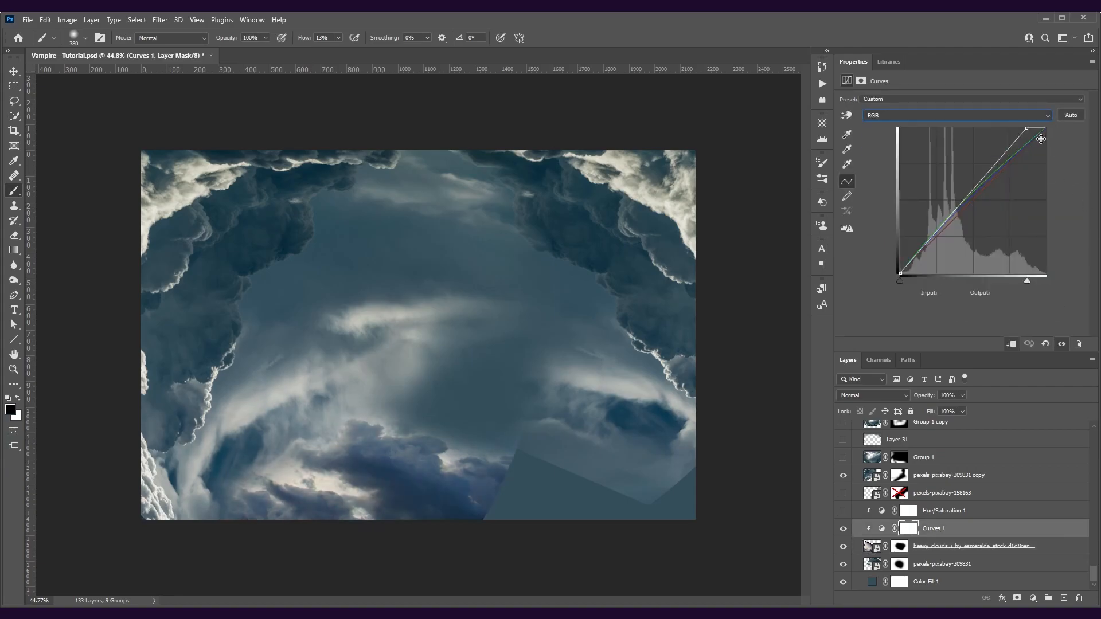
{"action": "left_click", "coordinate": [965, 115]}
{"action": "left_click", "coordinate": [969, 131]}
{"action": "left_click", "coordinate": [965, 115]}
{"action": "left_click", "coordinate": [929, 140]}
{"action": "left_click", "coordinate": [924, 115]}
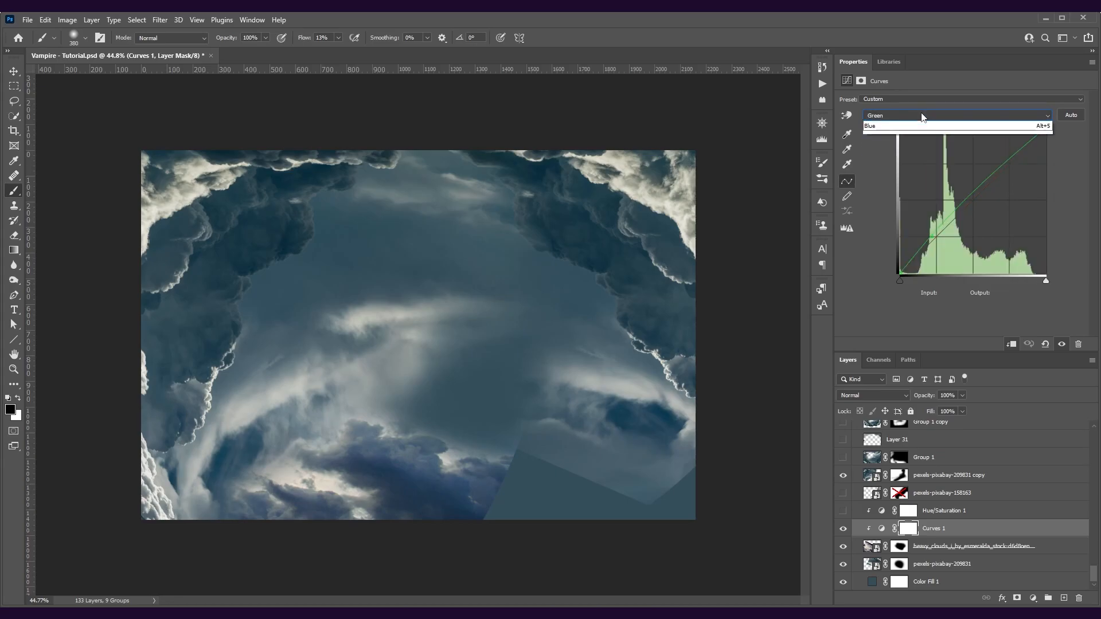
{"action": "left_click", "coordinate": [907, 151]}
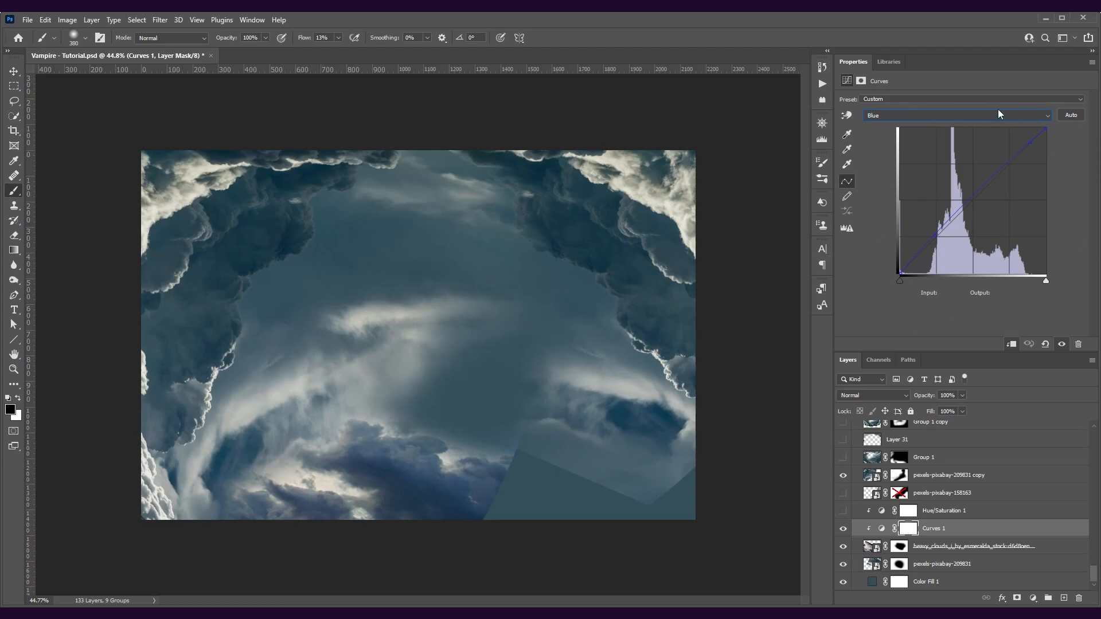
{"action": "left_click", "coordinate": [975, 115]}
{"action": "left_click", "coordinate": [963, 152]}
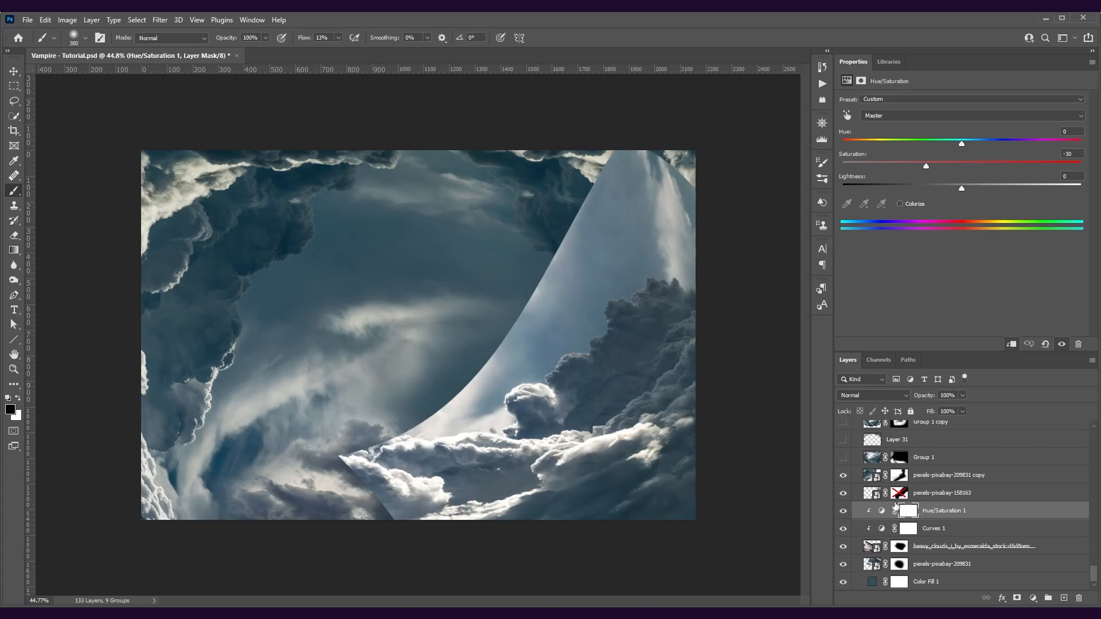
- Compare the sky with and without the pexels-pixabay-158163 cloud layer
{"action": "left_click", "coordinate": [843, 493]}
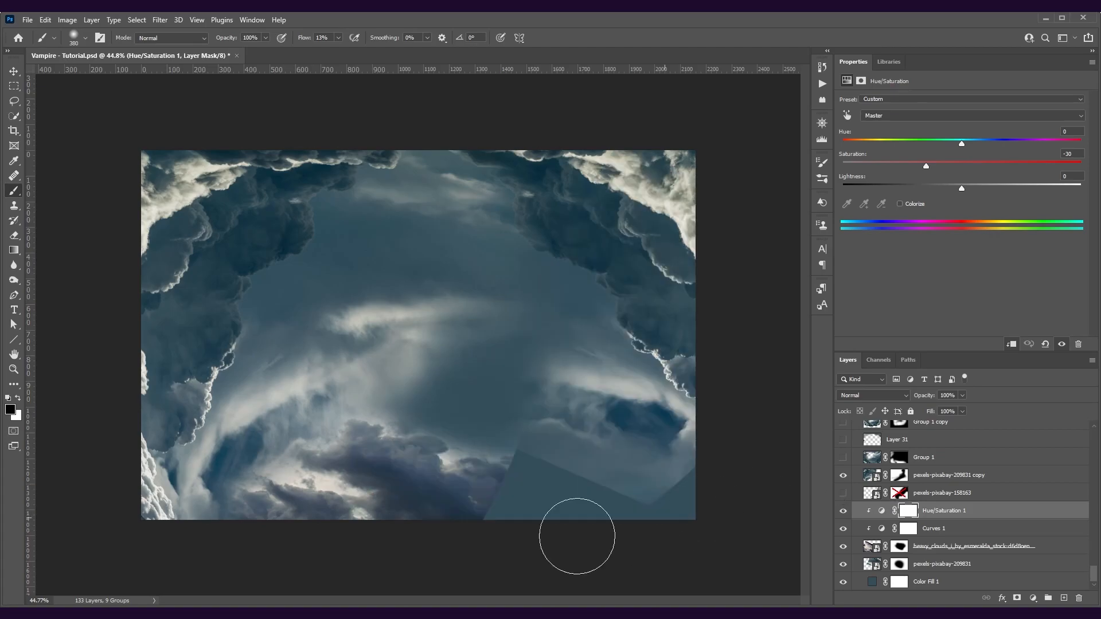
{"action": "left_click", "coordinate": [842, 493]}
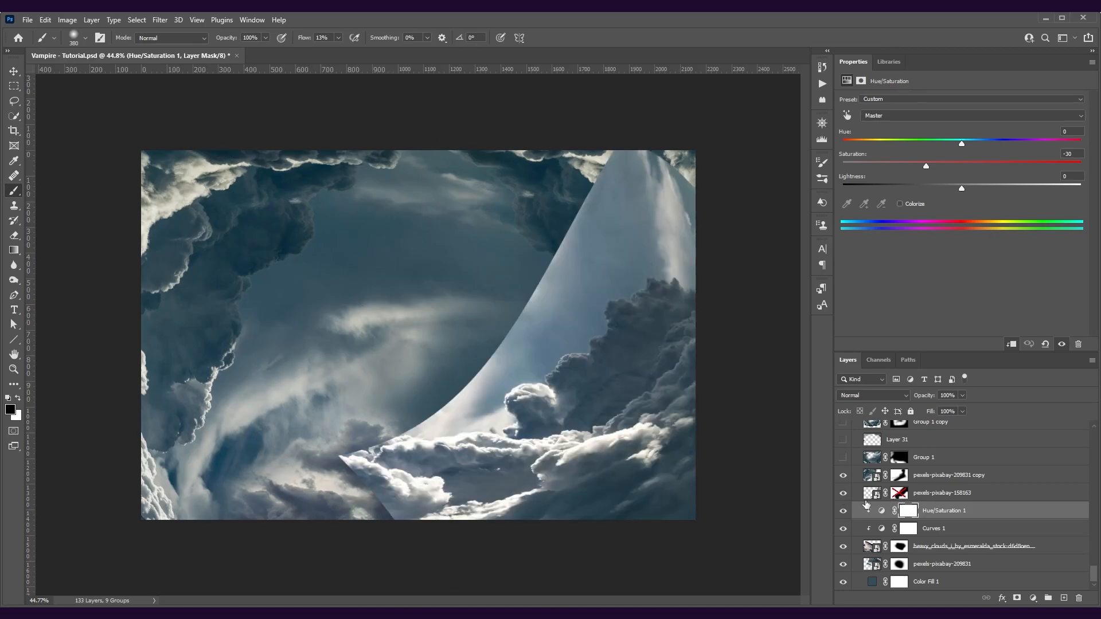
- Try to warp the pexels-pixabay-158163 cloud image so it curves around the lower-right part of the sky
{"action": "left_click", "coordinate": [866, 495]}
{"action": "left_click", "coordinate": [870, 545]}
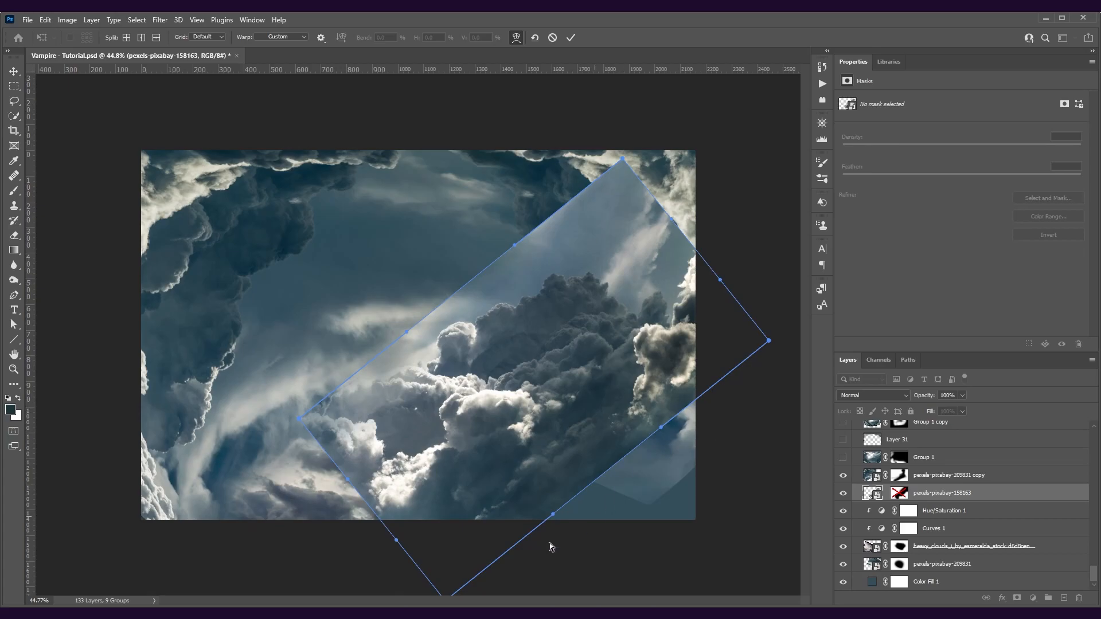
{"action": "right_click", "coordinate": [487, 377]}
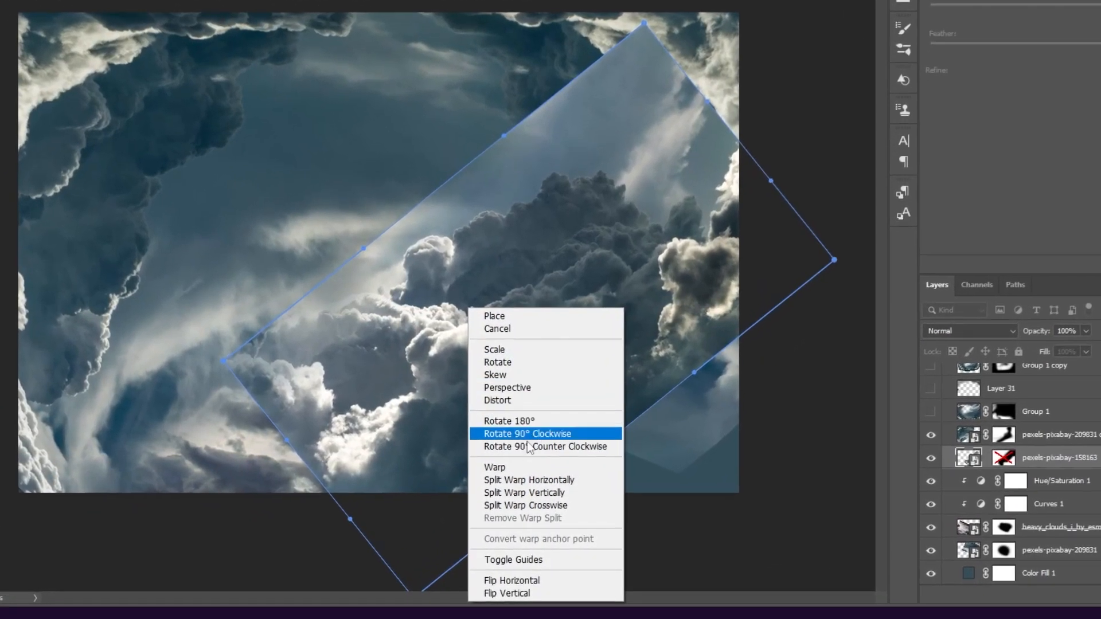
{"action": "left_click", "coordinate": [495, 467]}
{"action": "left_click_drag", "start_coordinate": [603, 382], "coordinate": [643, 399]}
{"action": "left_click_drag", "start_coordinate": [562, 431], "coordinate": [621, 489]}
{"action": "left_click_drag", "start_coordinate": [708, 350], "coordinate": [760, 339]}
{"action": "left_click_drag", "start_coordinate": [724, 255], "coordinate": [745, 190]}
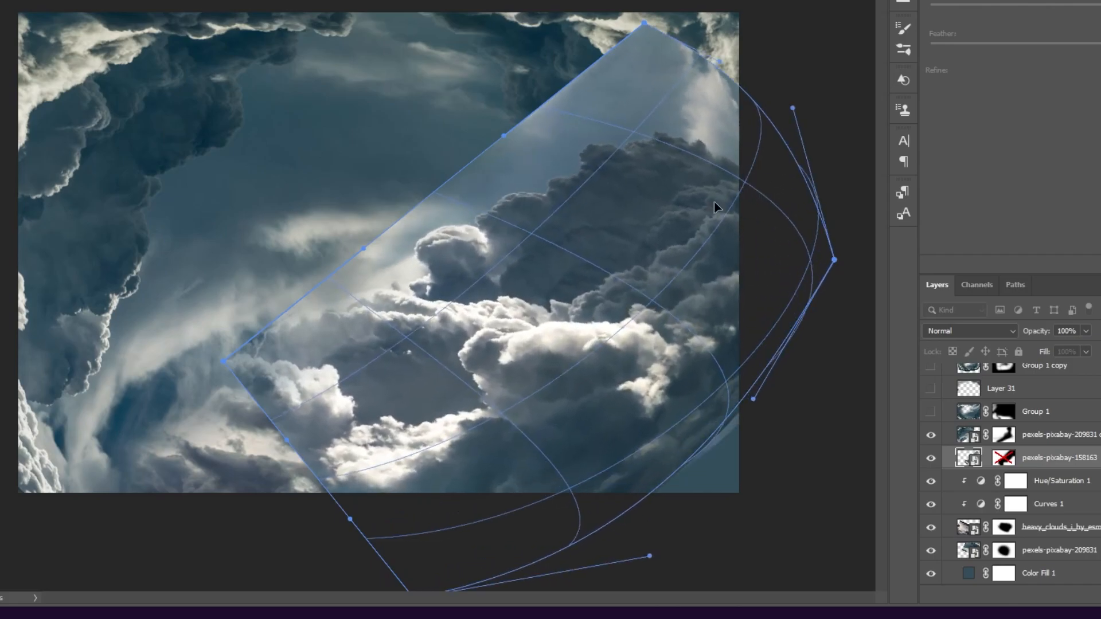
{"action": "left_click_drag", "start_coordinate": [557, 483], "coordinate": [643, 510]}
{"action": "left_click_drag", "start_coordinate": [436, 453], "coordinate": [473, 427]}
{"action": "left_click_drag", "start_coordinate": [421, 251], "coordinate": [519, 345]}
{"action": "key", "text": "Return"}
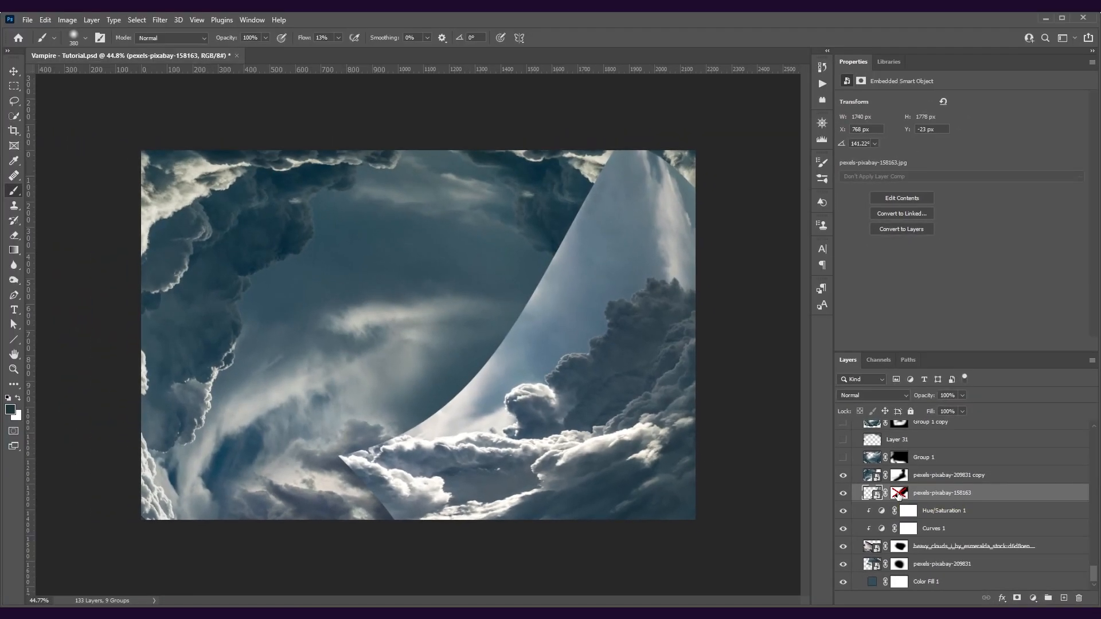
- Enable the layer mask on pexels-pixabay-158163, comparing the clouds with and without it
{"action": "left_click", "coordinate": [899, 493], "text": "shift"}
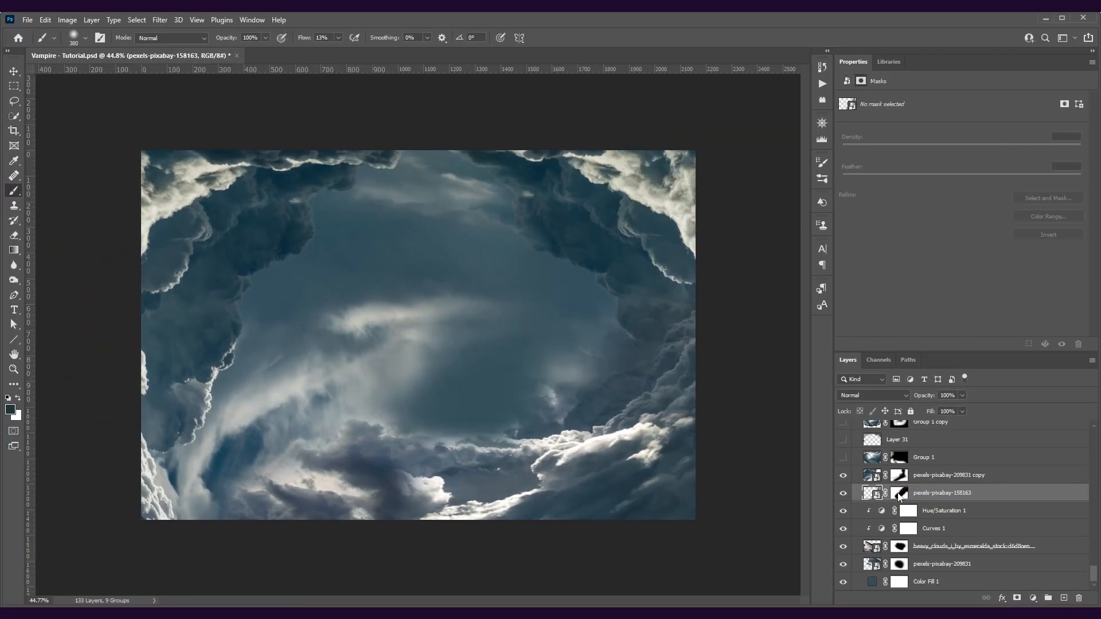
{"action": "left_click", "coordinate": [899, 495], "text": "shift"}
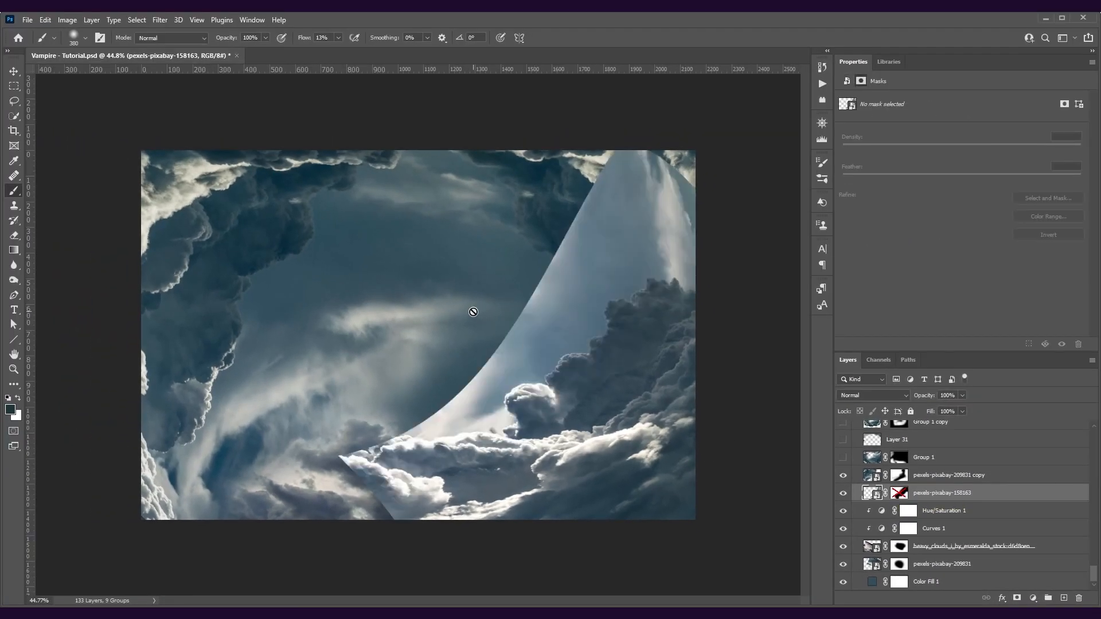
{"action": "left_click", "coordinate": [901, 492], "text": "shift"}
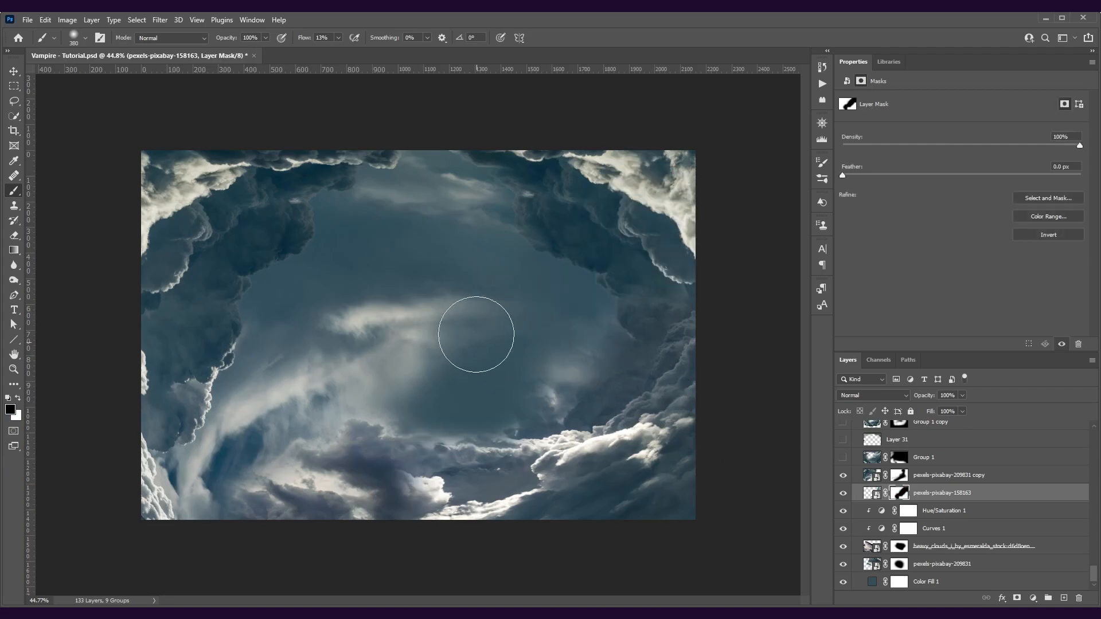
{"action": "mouse_move", "coordinate": [430, 454]}
{"action": "left_mouse_down"}
{"action": "mouse_move", "coordinate": [536, 446]}
{"action": "mouse_move", "coordinate": [502, 495]}
{"action": "mouse_move", "coordinate": [545, 478]}
{"action": "mouse_move", "coordinate": [546, 452]}
{"action": "mouse_move", "coordinate": [653, 438]}
{"action": "left_mouse_up"}
- Show the Group 1 cloud layer and disable its layer mask
{"action": "left_click", "coordinate": [955, 564]}
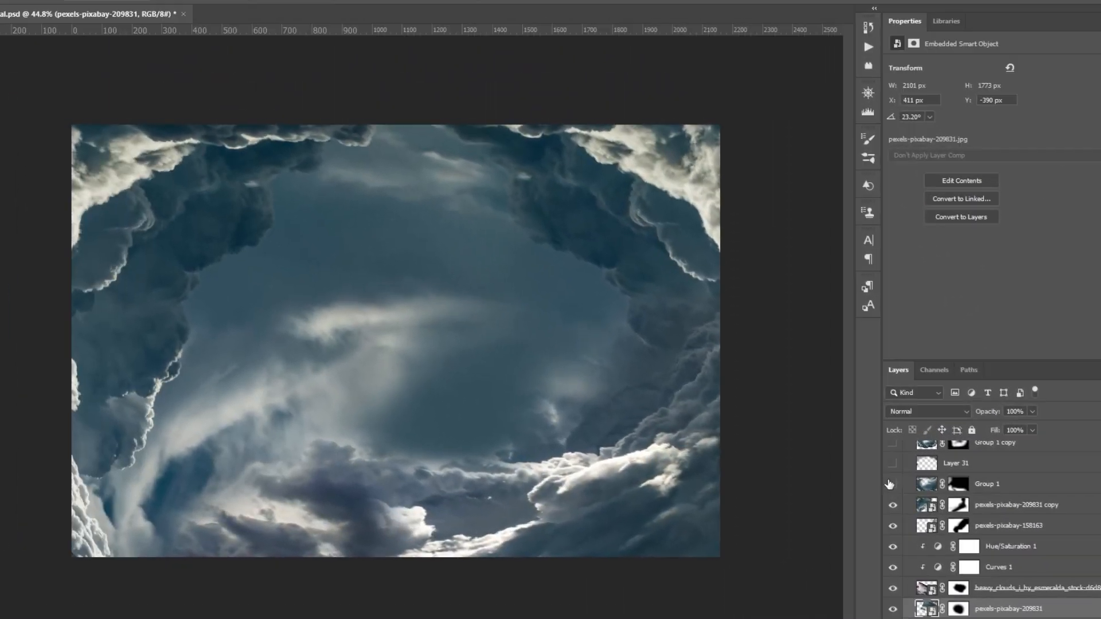
{"action": "left_click", "coordinate": [654, 345]}
{"action": "left_click", "coordinate": [959, 487], "text": "shift"}
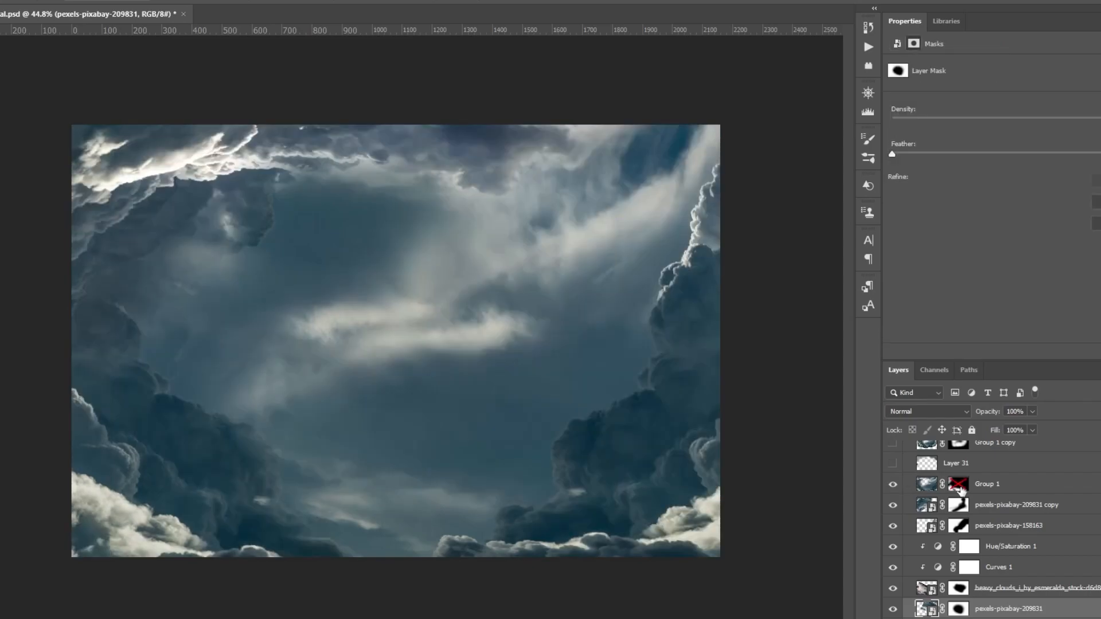
- Enable the layer mask on Group 1 and show the Layer 31 paint layer above it
{"action": "left_click", "coordinate": [959, 486], "text": "shift"}
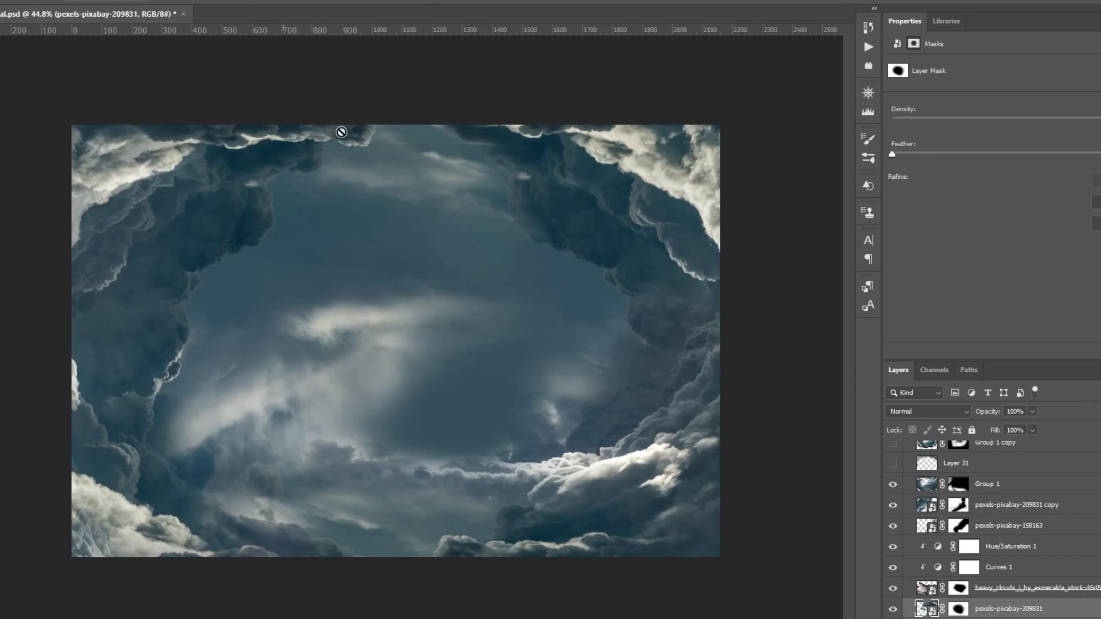
{"action": "scroll", "coordinate": [980, 580], "scroll_direction": "up", "scroll_amount": 2}
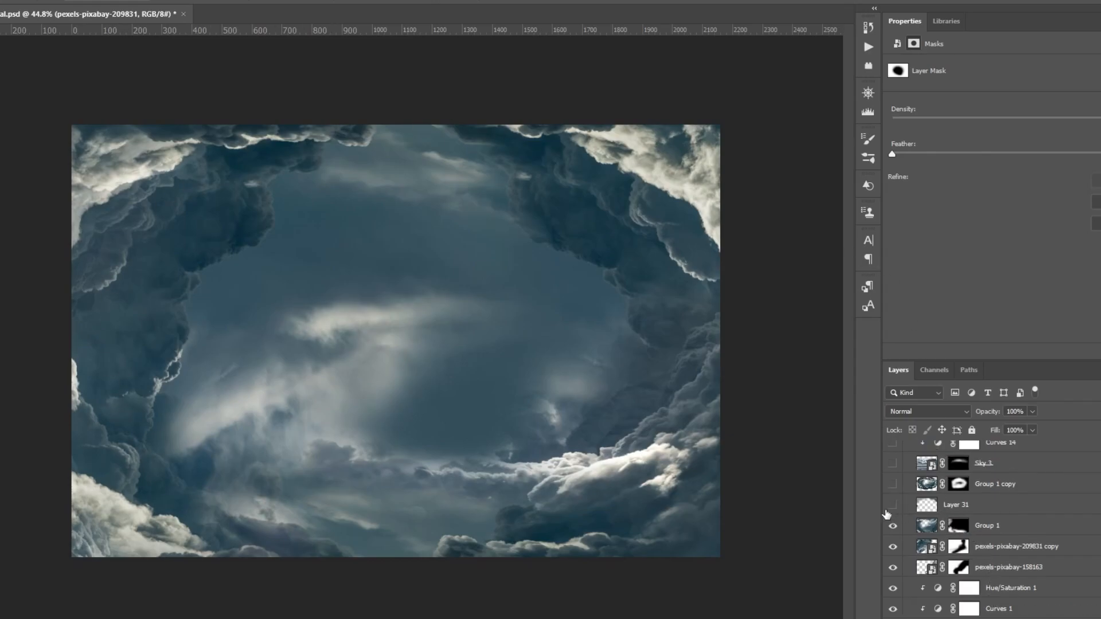
{"action": "left_click", "coordinate": [893, 507]}
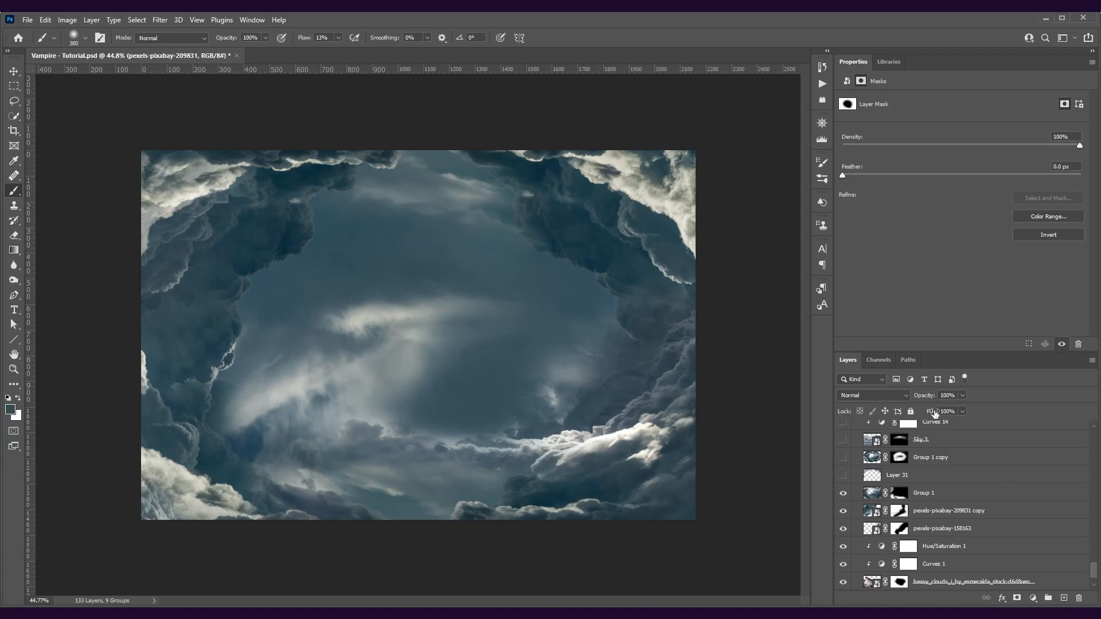
{"action": "left_click", "coordinate": [923, 473]}
{"action": "left_click", "coordinate": [843, 476]}
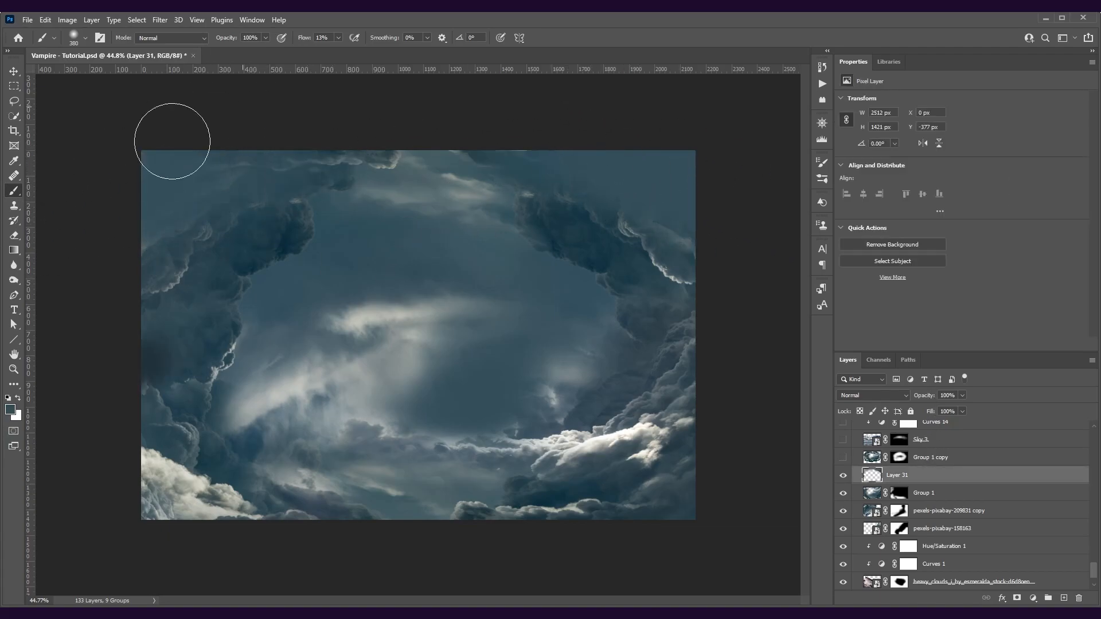
- Undo the last two brush strokes on Layer 31 and compare the clouds with and without the layer
{"action": "key", "text": "ctrl+z"}
{"action": "key", "text": "ctrl+z"}
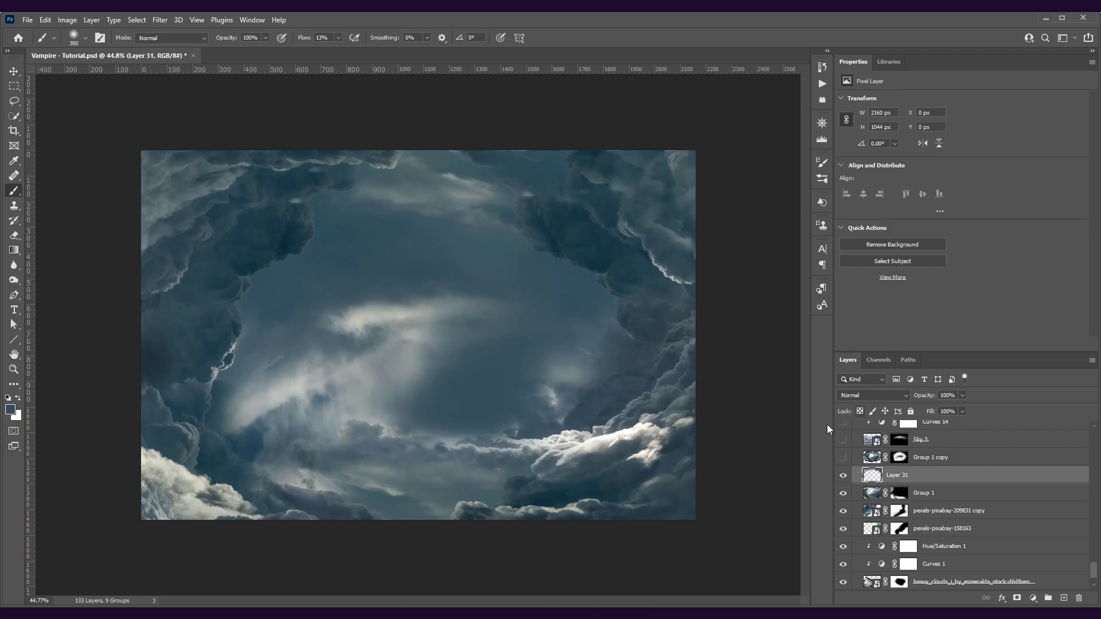
{"action": "left_click", "coordinate": [843, 476]}
{"action": "left_click", "coordinate": [843, 475]}
{"action": "scroll", "coordinate": [1075, 541], "scroll_direction": "up", "scroll_amount": 1}
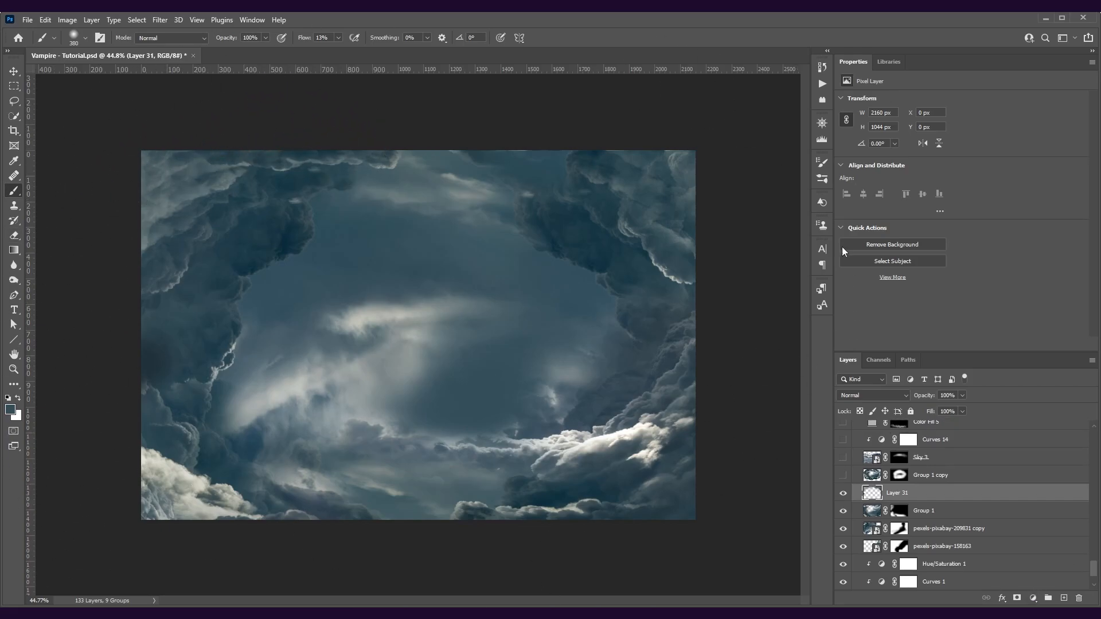
- Show the Group 1 copy cloud layer and scale it down to about 2071 × 1435 px
{"action": "left_click", "coordinate": [843, 476]}
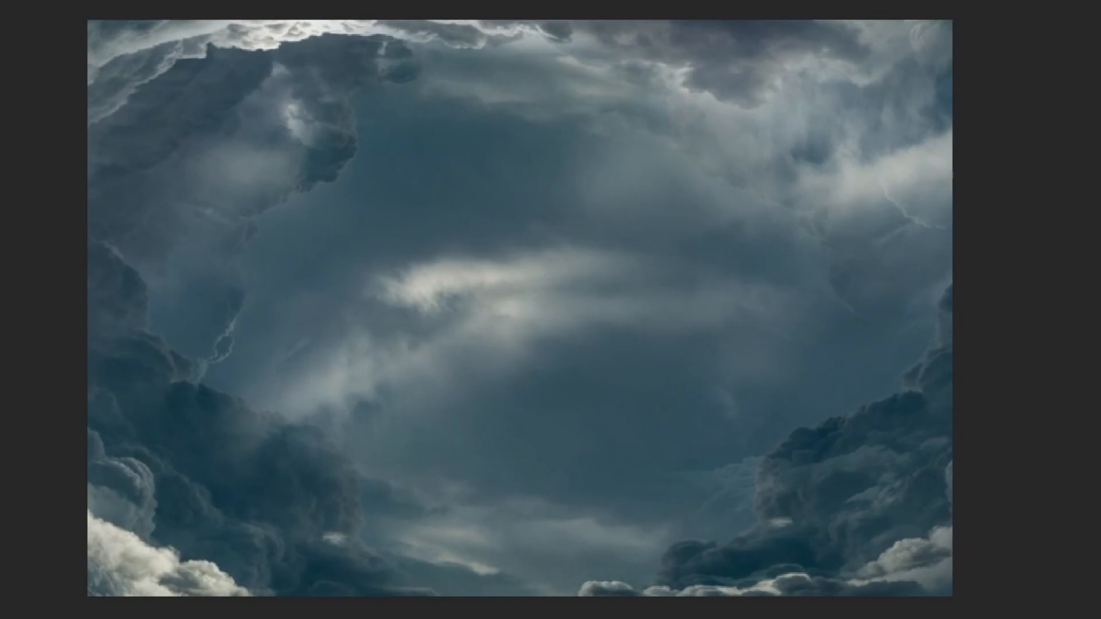
{"action": "left_click_drag", "start_coordinate": [978, 527], "coordinate": [705, 461]}
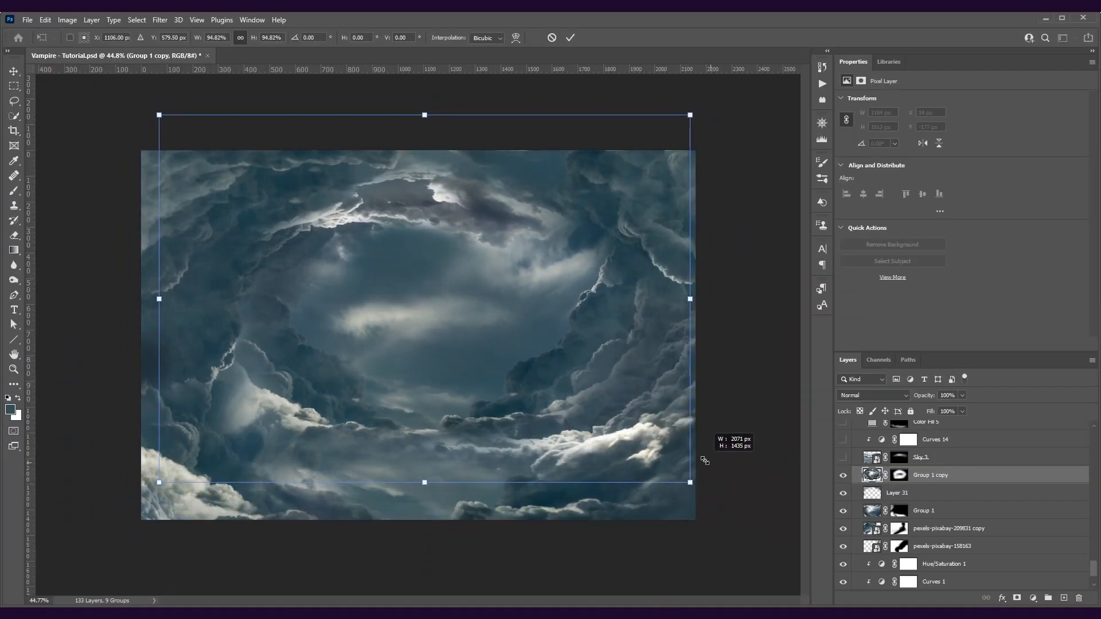
{"action": "key", "text": "Return"}
- Brush on the Group 1 copy layer mask to blend its inner cloud ring into the surrounding clouds
{"action": "left_click", "coordinate": [900, 475]}
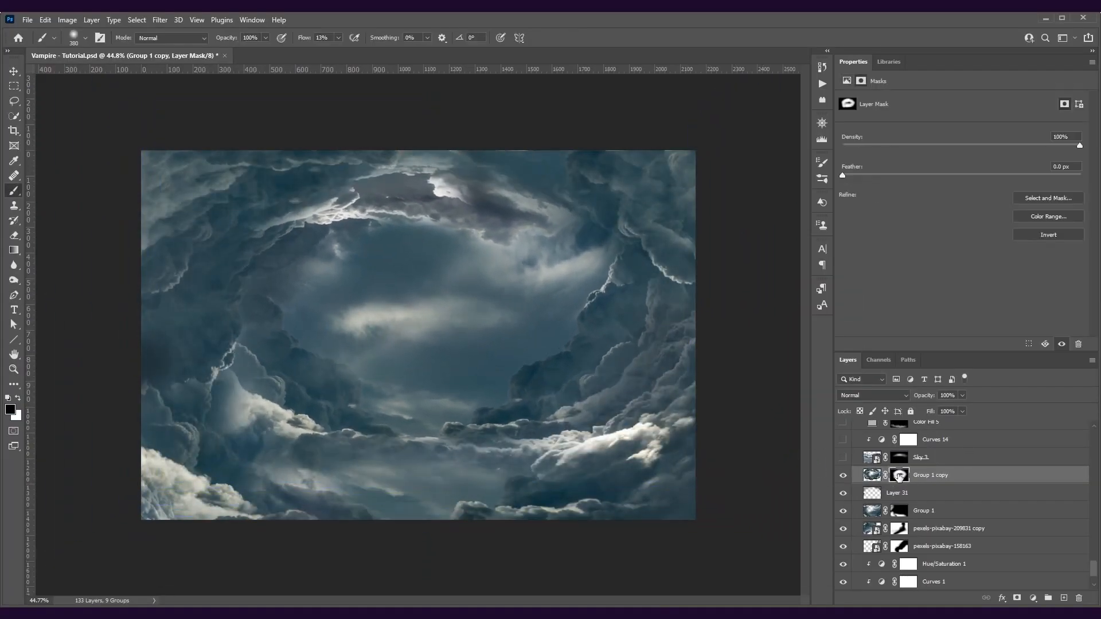
{"action": "mouse_move", "coordinate": [326, 479]}
{"action": "left_mouse_down"}
{"action": "mouse_move", "coordinate": [287, 253]}
{"action": "mouse_move", "coordinate": [354, 437]}
{"action": "left_mouse_up"}
{"action": "key", "text": "ctrl+z"}
{"action": "key", "text": "x"}
{"action": "left_click_drag", "start_coordinate": [244, 381], "coordinate": [329, 253]}
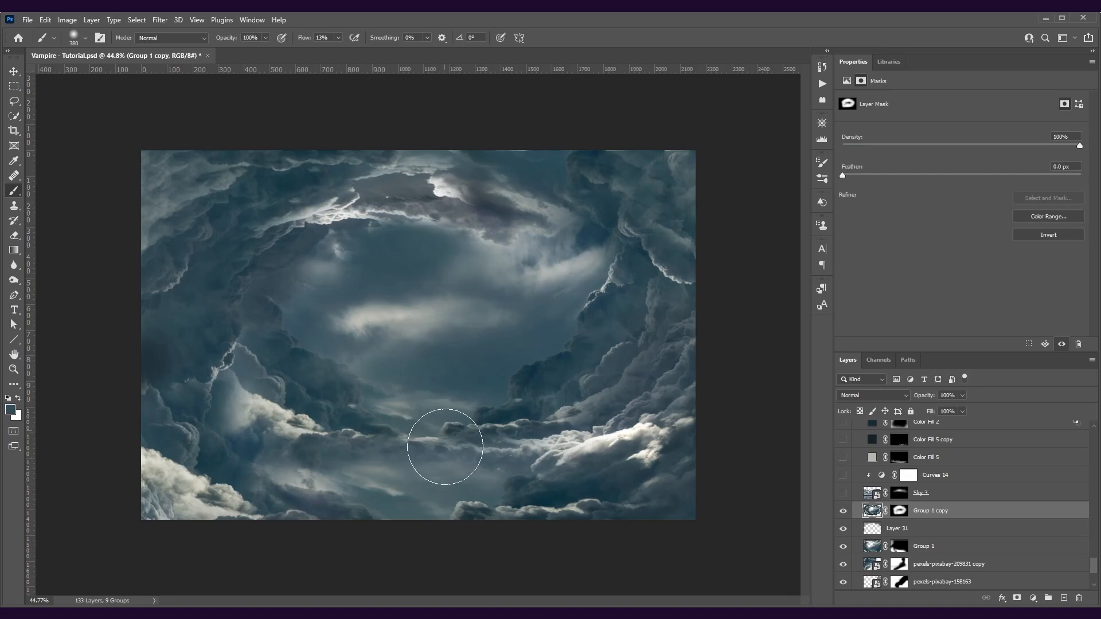
- Show the Sky 3 layer and compare it with and without its layer mask
{"action": "left_click", "coordinate": [843, 495]}
{"action": "left_click", "coordinate": [851, 496]}
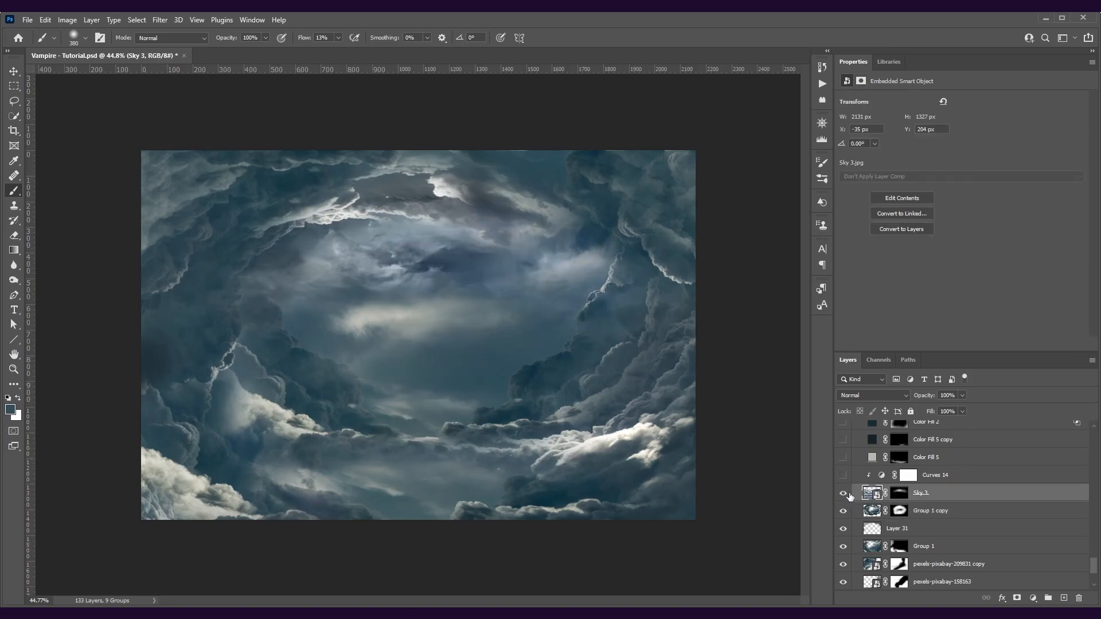
{"action": "left_click", "coordinate": [895, 493], "text": "shift"}
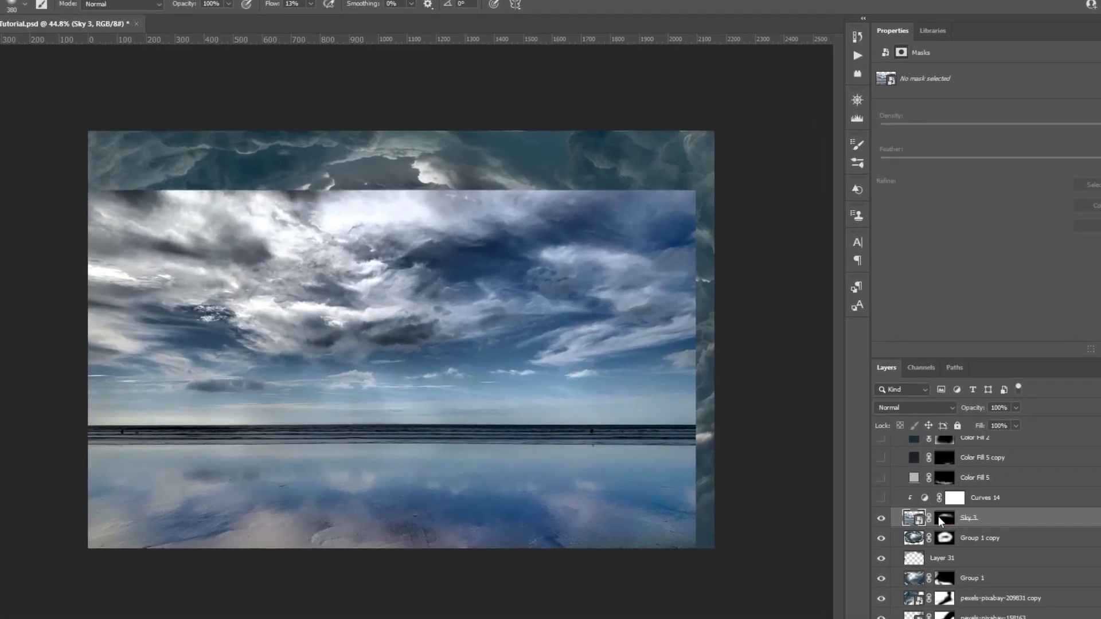
{"action": "left_click", "coordinate": [895, 493], "text": "shift"}
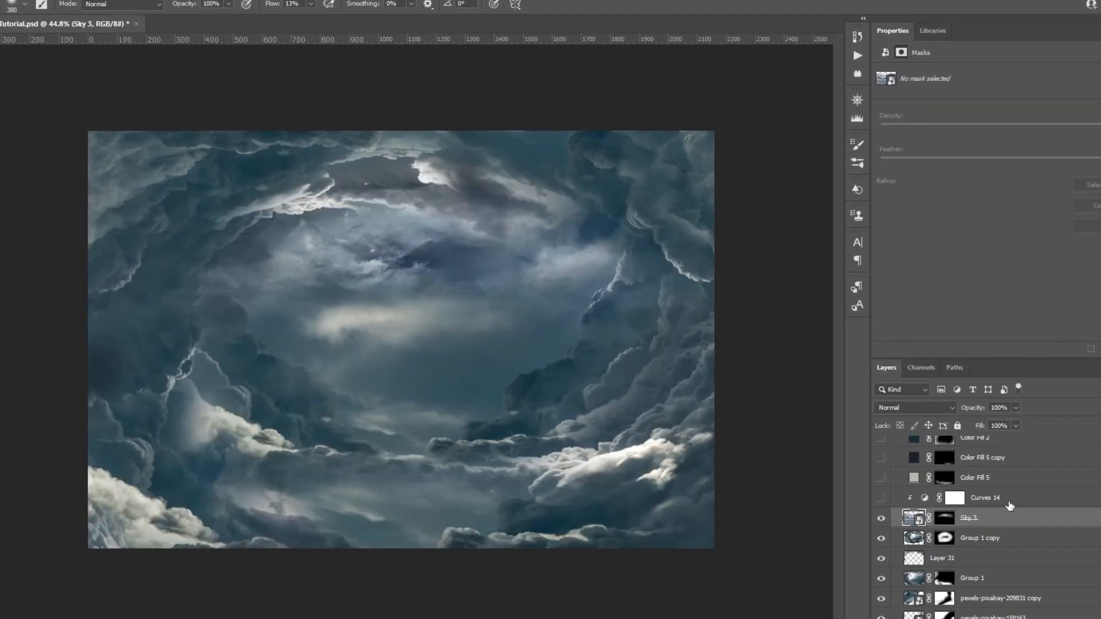
- Turn on the Curves 14 adjustment clipped to Sky 3 and look through the Color Fill layers above it
{"action": "left_click", "coordinate": [1010, 504]}
{"action": "left_click", "coordinate": [882, 500]}
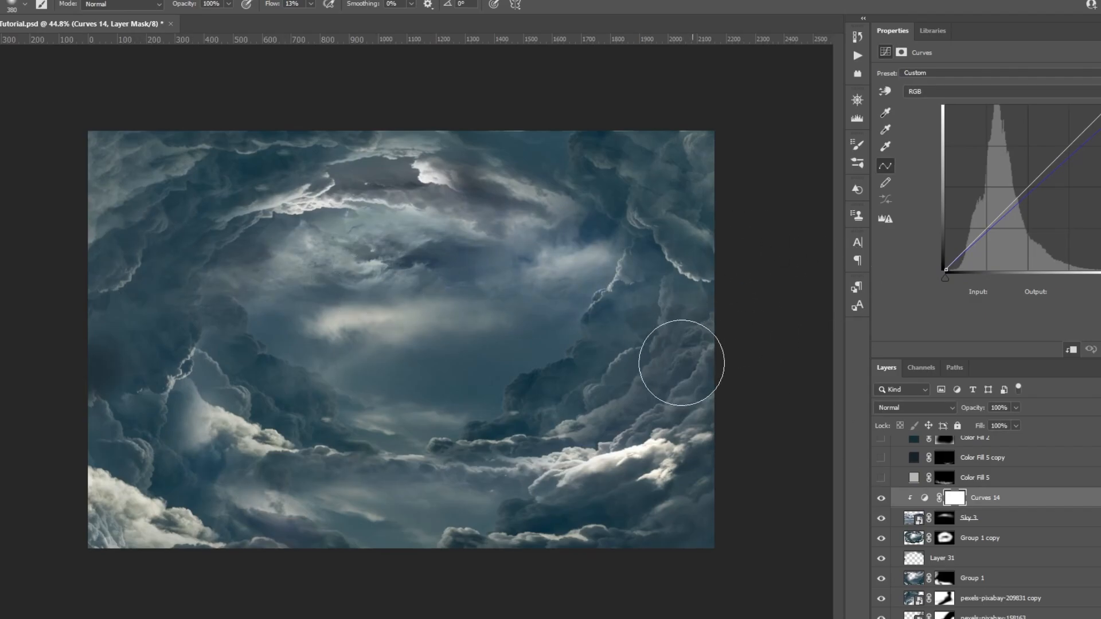
{"action": "scroll", "coordinate": [1018, 539], "scroll_direction": "up", "scroll_amount": 3}
{"action": "left_click", "coordinate": [1018, 538]}
{"action": "left_click", "coordinate": [1018, 518]}
{"action": "left_click", "coordinate": [1018, 498]}
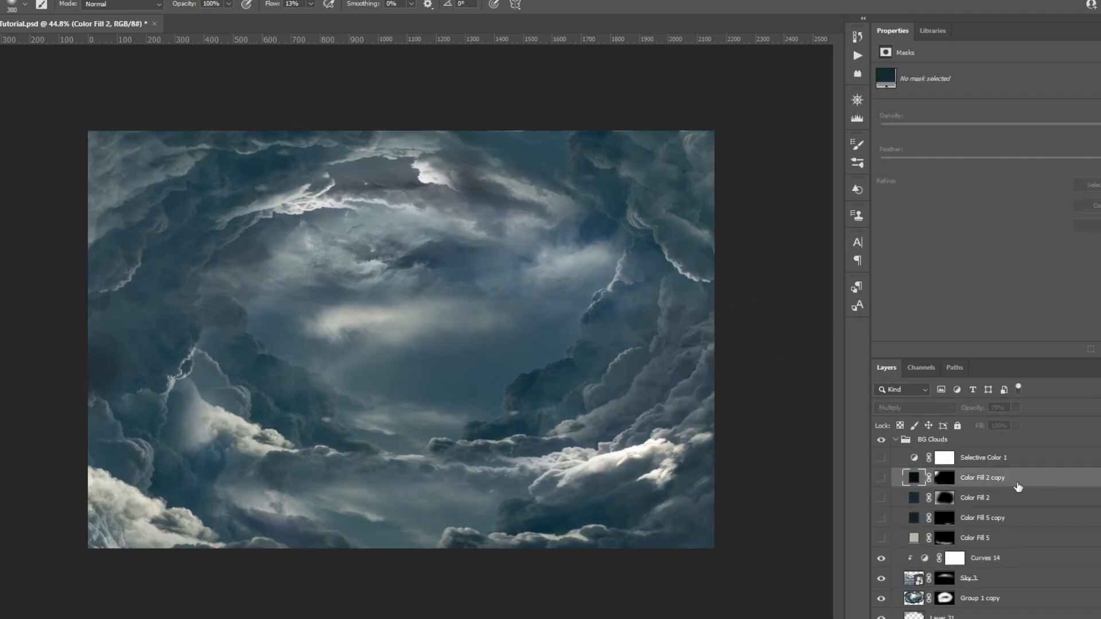
{"action": "left_click", "coordinate": [1019, 482]}
- Show the Color Fill 5 fog layer, compare the lower clouds with and without it, and select its mask
{"action": "left_click", "coordinate": [969, 538]}
{"action": "left_click", "coordinate": [882, 539]}
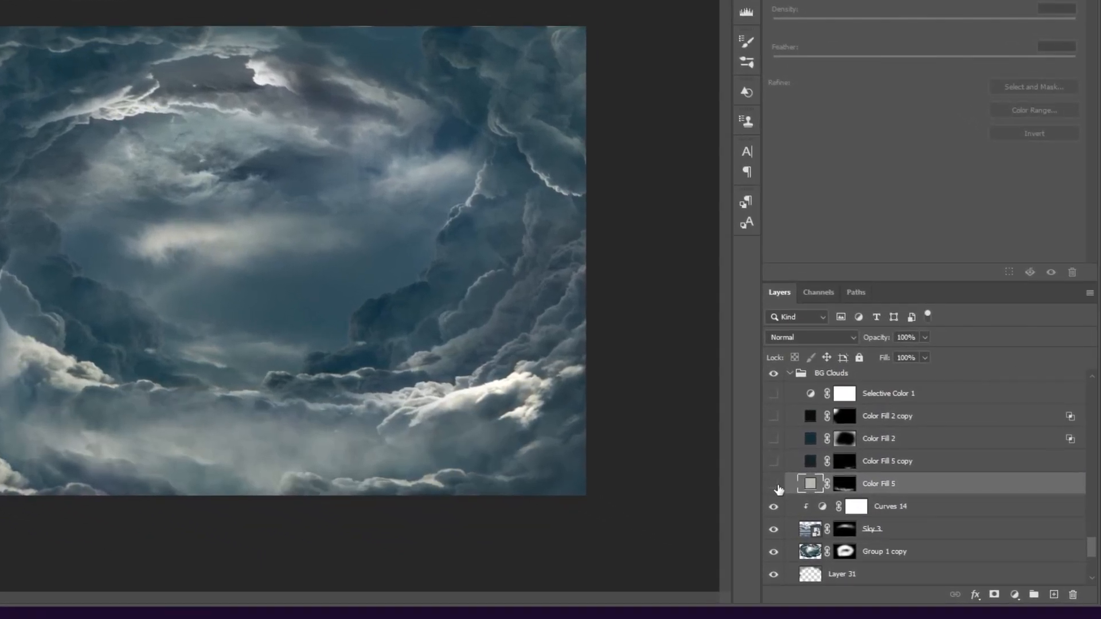
{"action": "left_click", "coordinate": [775, 485]}
{"action": "left_click", "coordinate": [774, 485]}
{"action": "left_click", "coordinate": [846, 483]}
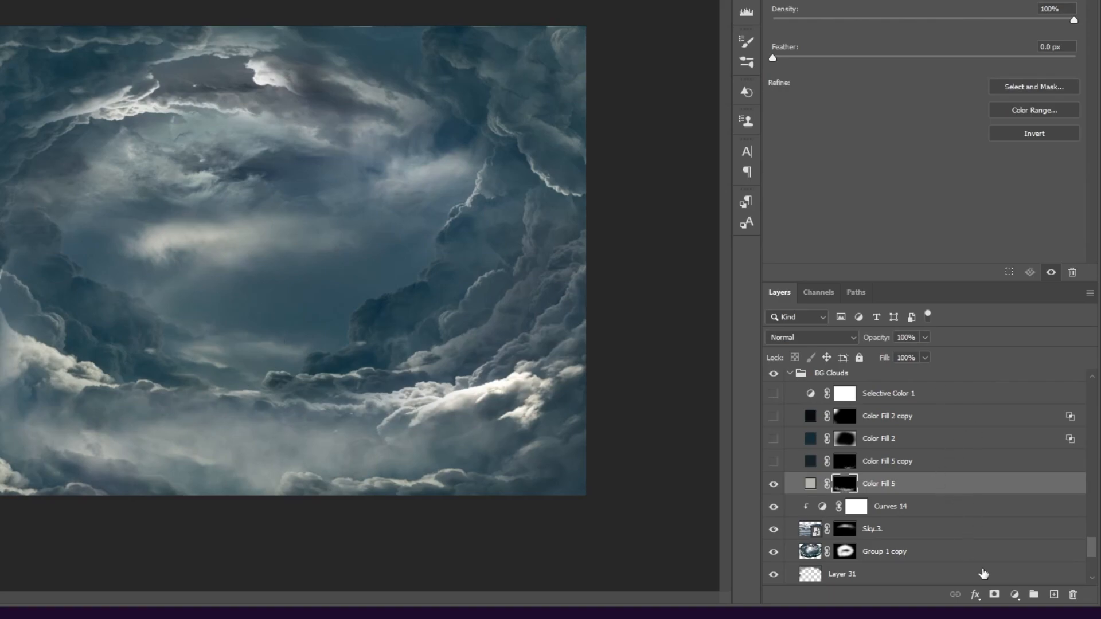
- Add a Solid Color fill layer in light grey d2d2d2 above Color Fill 5
{"action": "left_click", "coordinate": [1014, 596]}
{"action": "left_click", "coordinate": [1020, 337]}
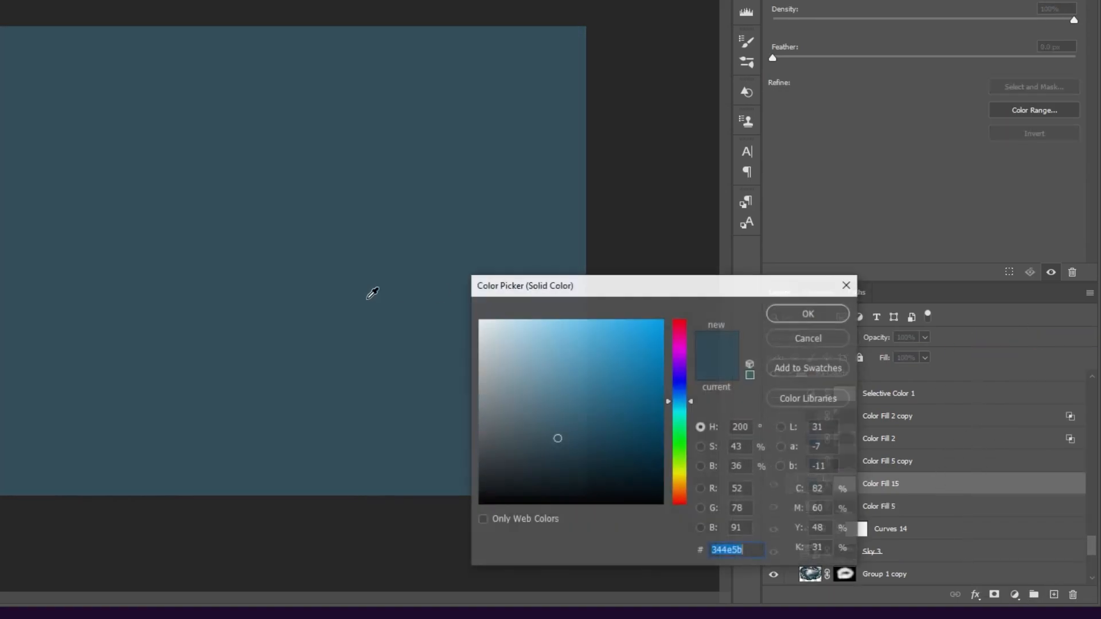
{"action": "mouse_move", "coordinate": [541, 384]}
{"action": "left_mouse_down"}
{"action": "mouse_move", "coordinate": [477, 353]}
{"action": "mouse_move", "coordinate": [459, 369]}
{"action": "mouse_move", "coordinate": [445, 353]}
{"action": "left_mouse_up"}
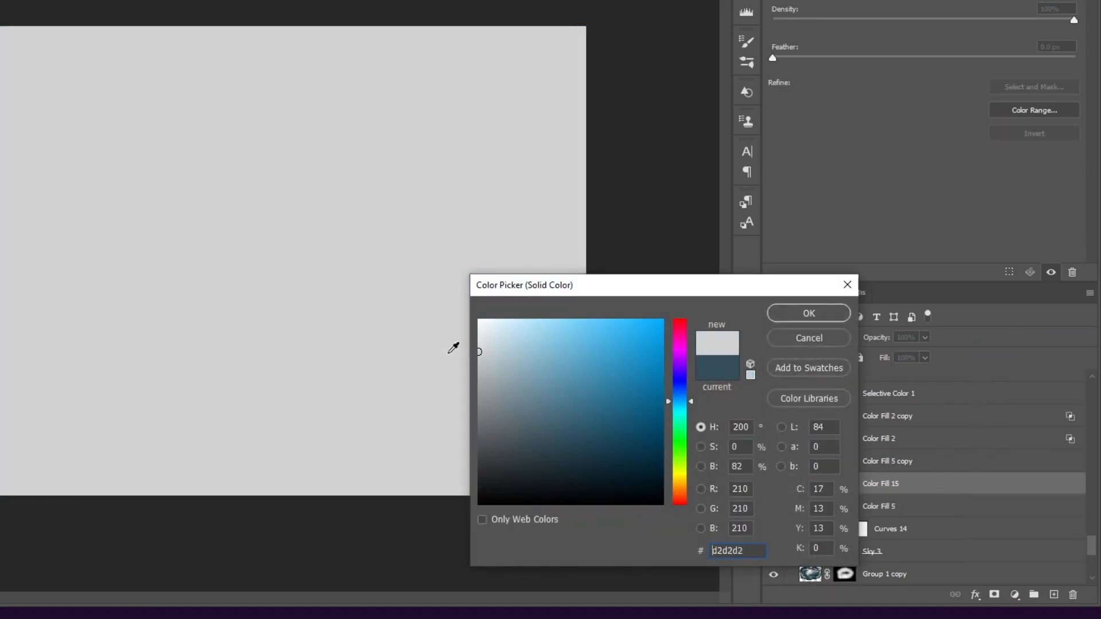
{"action": "left_click", "coordinate": [818, 316]}
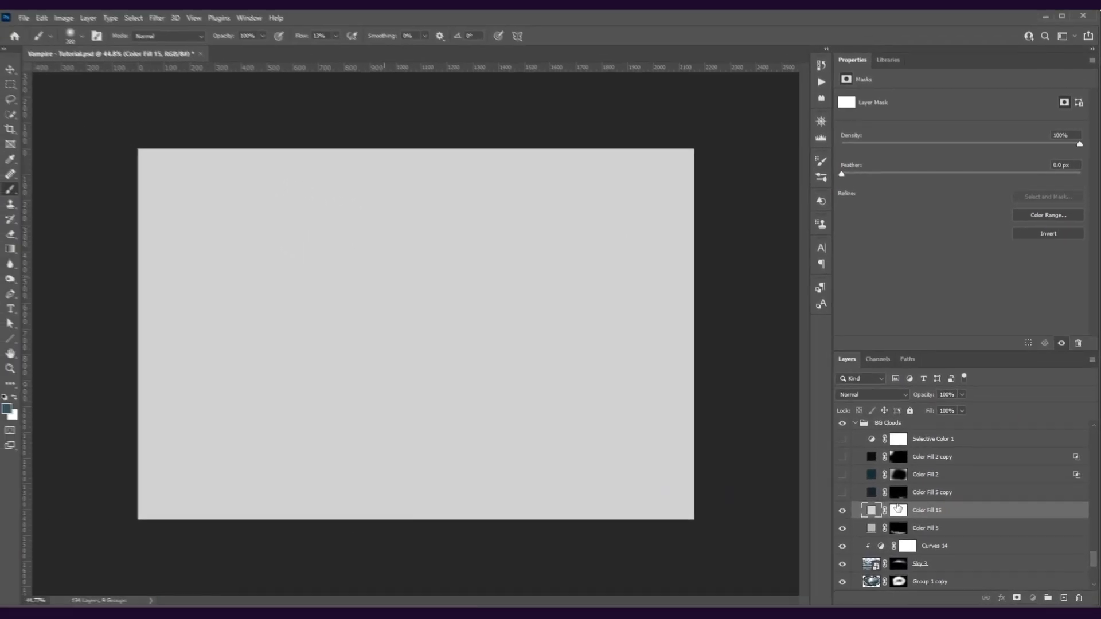
- Choose the Cloud Brush preset from the Custom Brush Effects group for painting on the new fill's mask
{"action": "right_click", "coordinate": [489, 310]}
{"action": "scroll", "coordinate": [502, 459], "scroll_direction": "down", "scroll_amount": 5}
{"action": "scroll", "coordinate": [505, 460], "scroll_direction": "down", "scroll_amount": 3}
{"action": "left_click", "coordinate": [523, 494]}
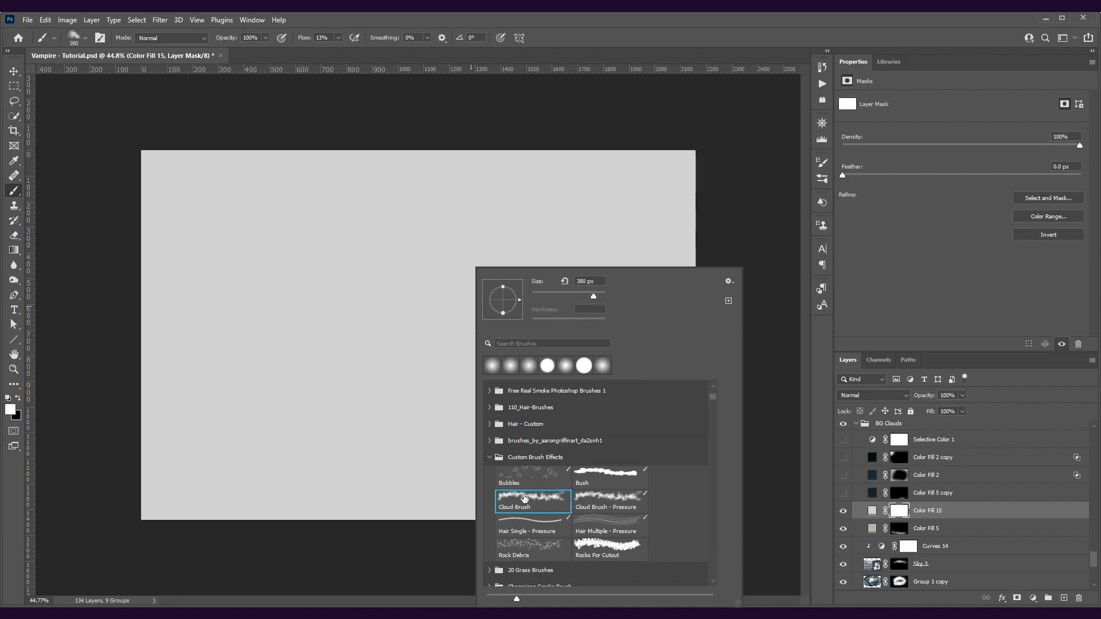
- Invert the light grey fill layer's mask to black and set the brush colour to white
{"action": "mouse_move", "coordinate": [335, 311]}
{"action": "left_mouse_down"}
{"action": "mouse_move", "coordinate": [405, 306]}
{"action": "mouse_move", "coordinate": [325, 255]}
{"action": "mouse_move", "coordinate": [356, 255]}
{"action": "mouse_move", "coordinate": [290, 299]}
{"action": "mouse_move", "coordinate": [283, 358]}
{"action": "left_mouse_up"}
{"action": "key", "text": "x"}
{"action": "key", "text": "ctrl+z"}
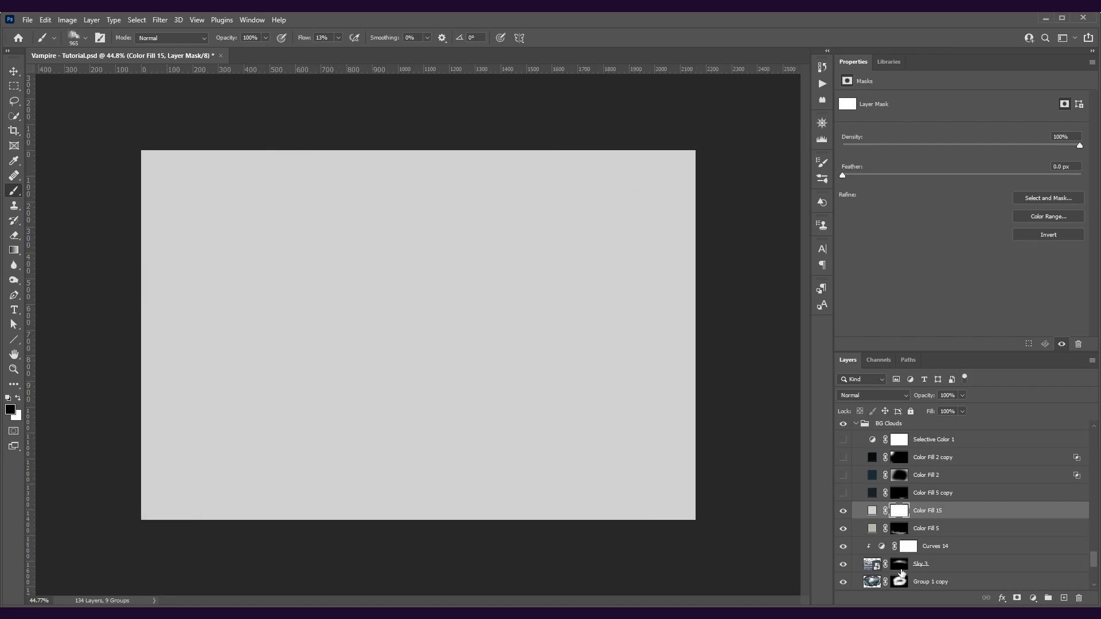
{"action": "key", "text": "ctrl+i"}
{"action": "key", "text": "x"}
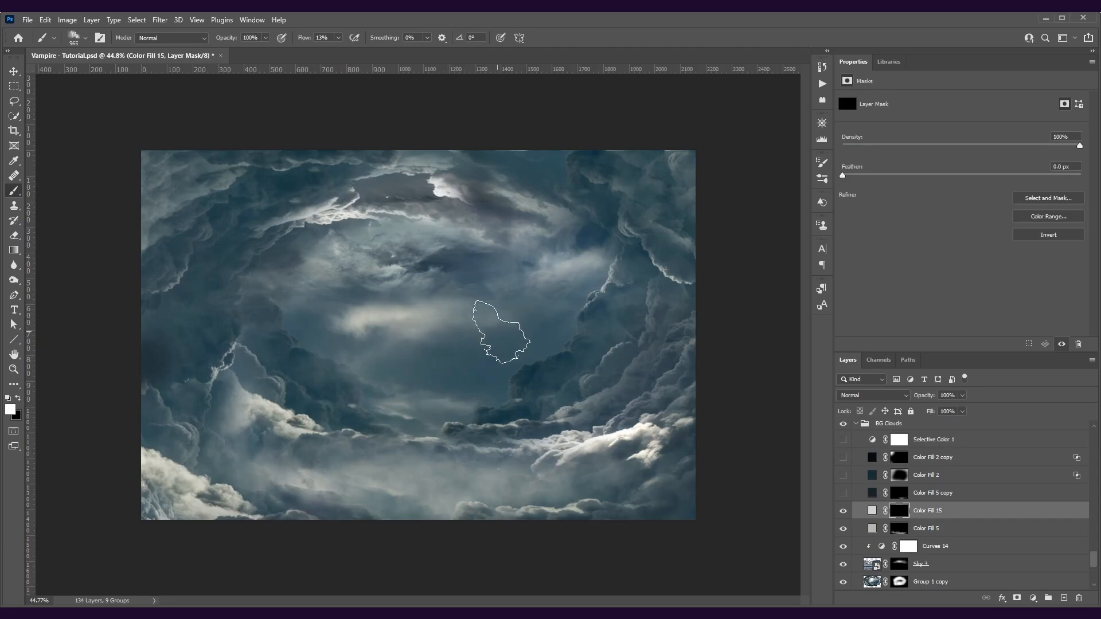
- Review the Cloud Brush's Shape Dynamics, Scattering and Transfer settings, including the control options for Opacity Jitter
{"action": "left_click", "coordinate": [823, 163]}
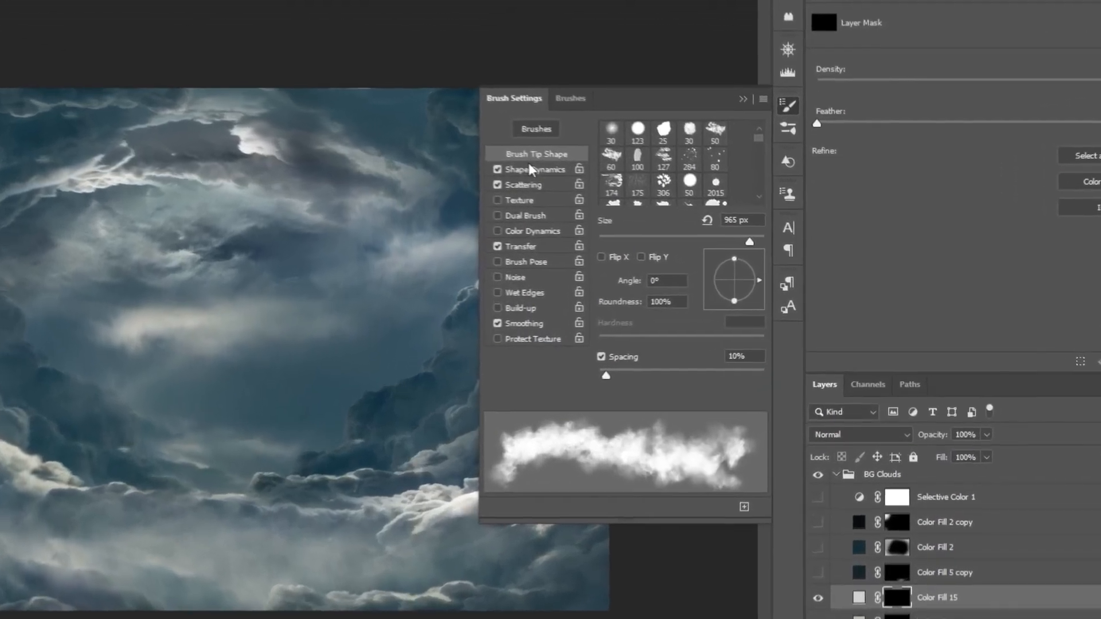
{"action": "left_click", "coordinate": [643, 207]}
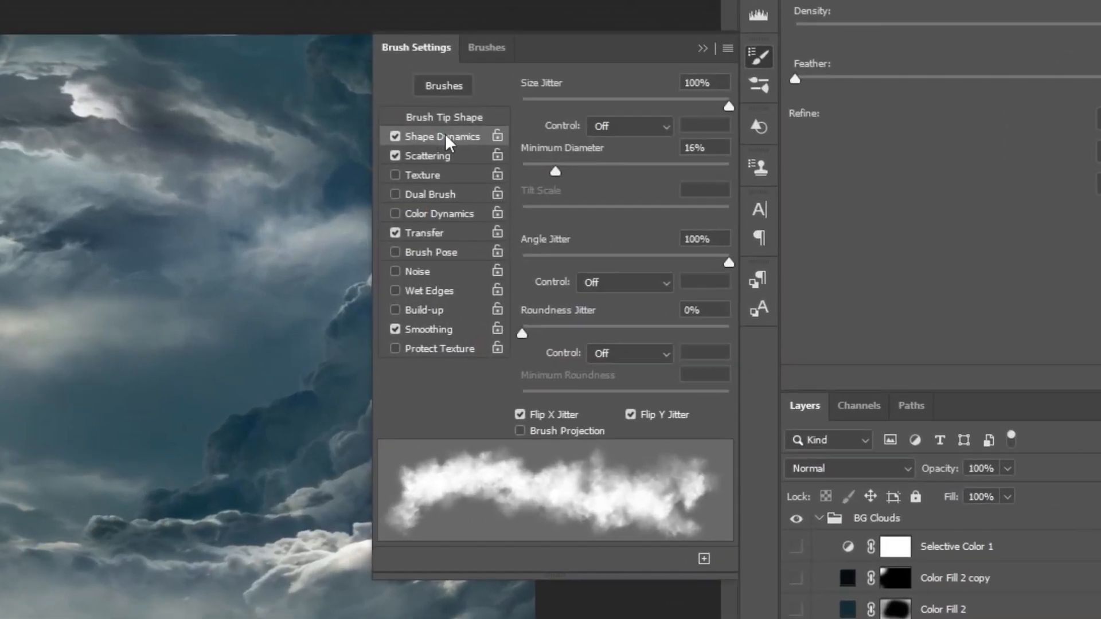
{"action": "left_click", "coordinate": [447, 156]}
{"action": "left_click", "coordinate": [451, 234]}
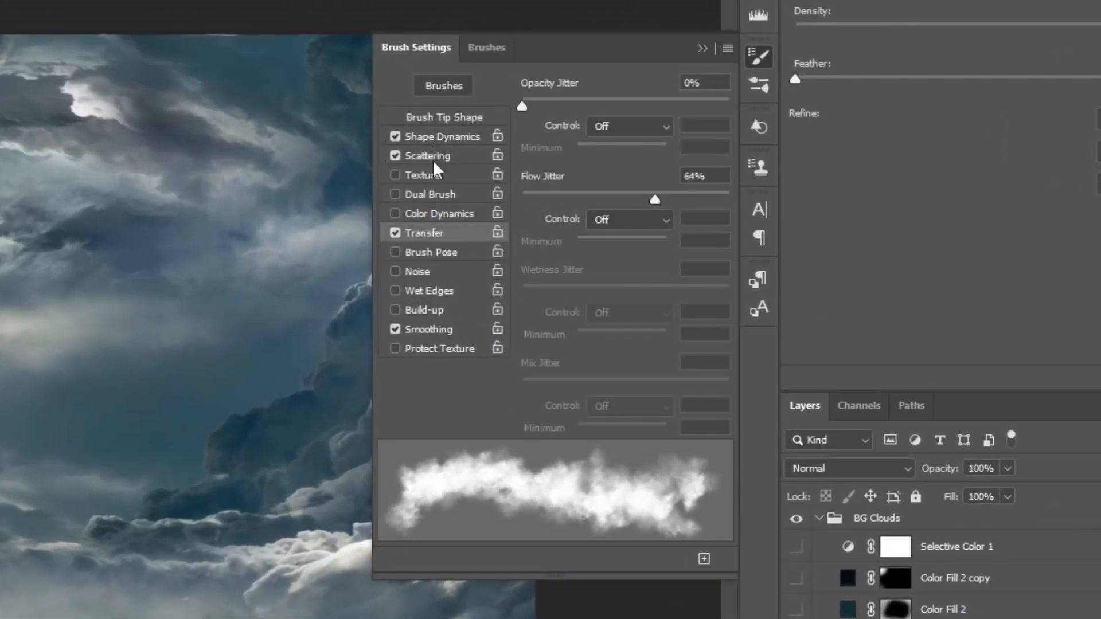
{"action": "left_click", "coordinate": [617, 126]}
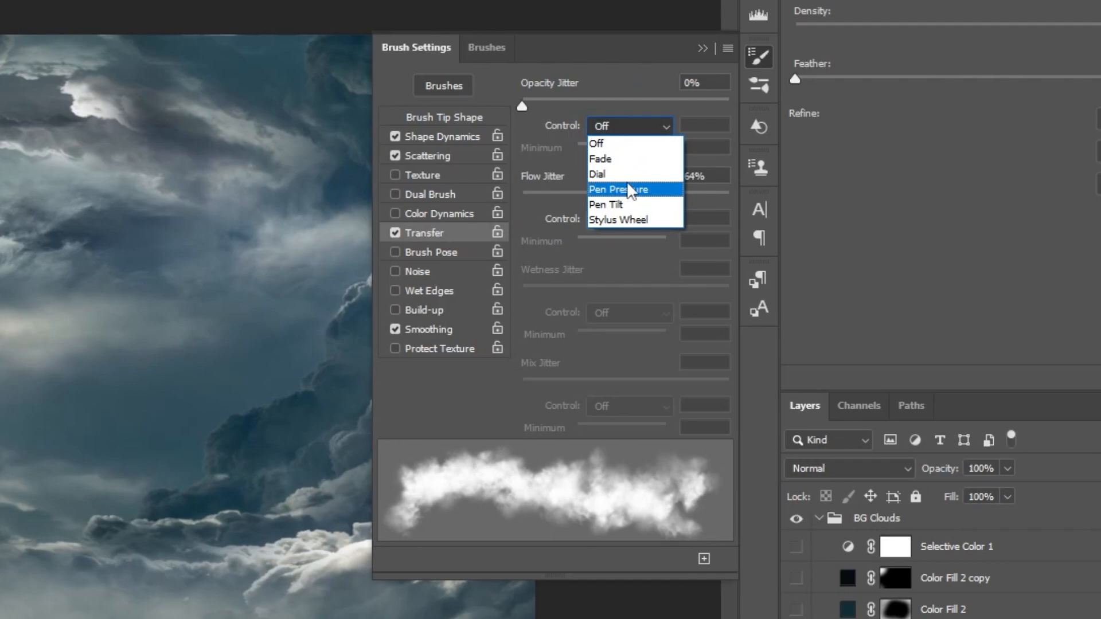
{"action": "left_click", "coordinate": [608, 144]}
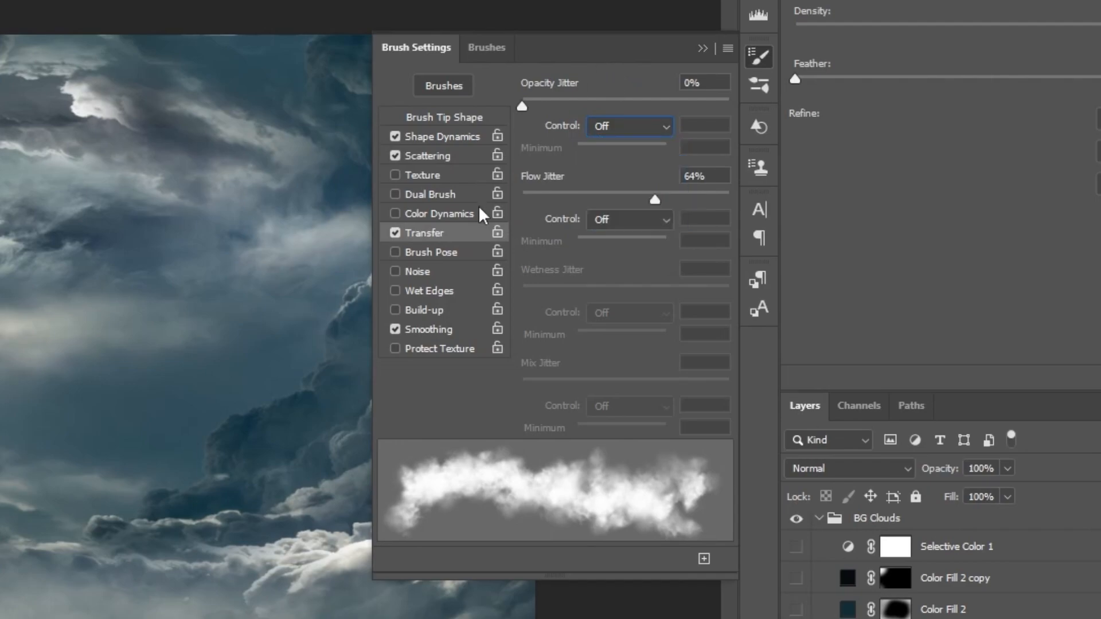
{"action": "left_click", "coordinate": [627, 131]}
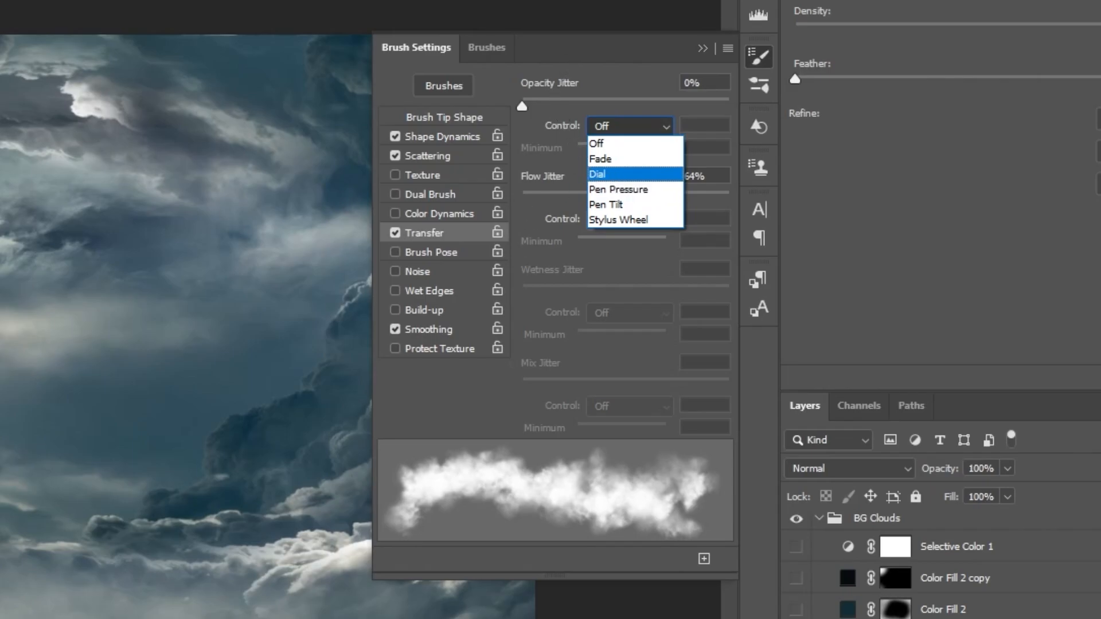
{"action": "left_click", "coordinate": [22, 339]}
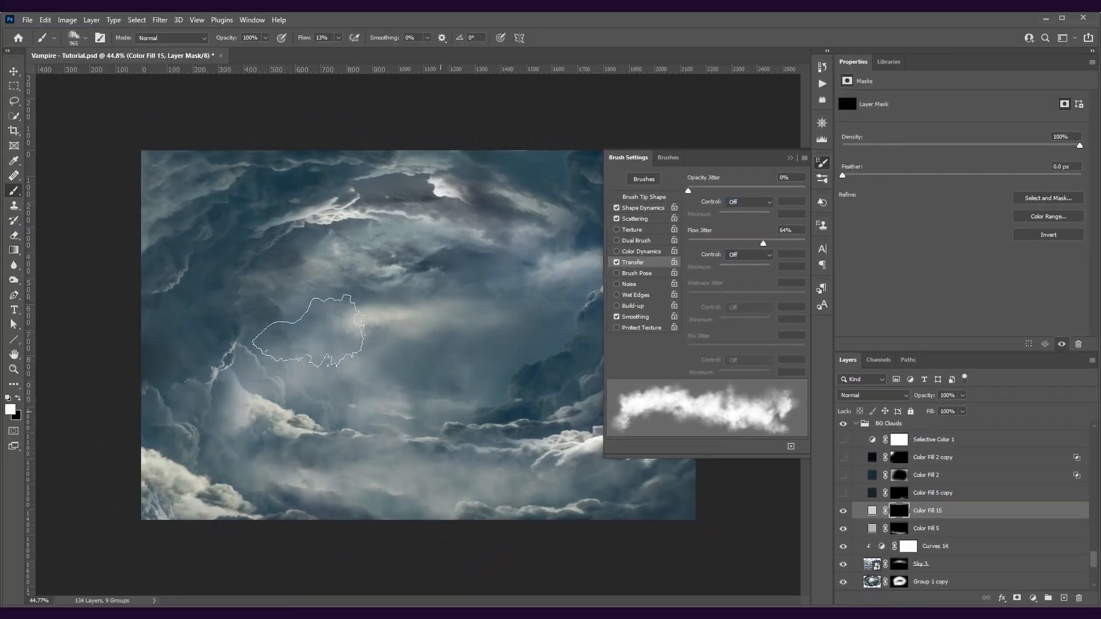
{"action": "left_click", "coordinate": [703, 48]}
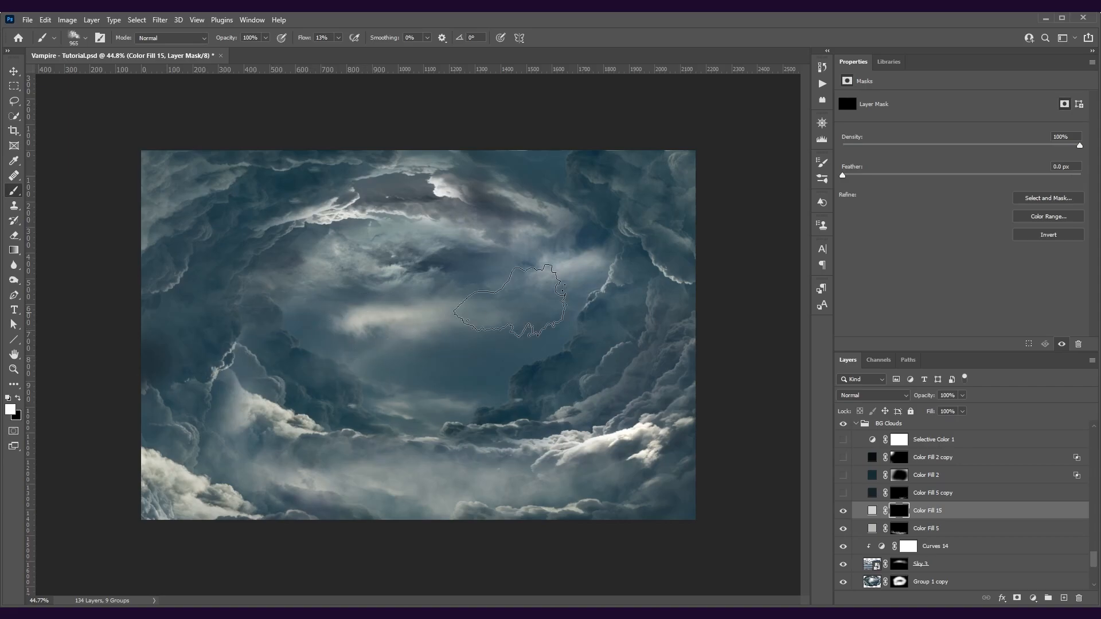
- Undo a trial cloud stroke across the sky's centre and delete the light grey fill layer
{"action": "mouse_move", "coordinate": [490, 319]}
{"action": "left_mouse_down"}
{"action": "mouse_move", "coordinate": [320, 265]}
{"action": "mouse_move", "coordinate": [177, 349]}
{"action": "mouse_move", "coordinate": [379, 424]}
{"action": "mouse_move", "coordinate": [720, 418]}
{"action": "left_mouse_up"}
{"action": "key", "text": "ctrl+z"}
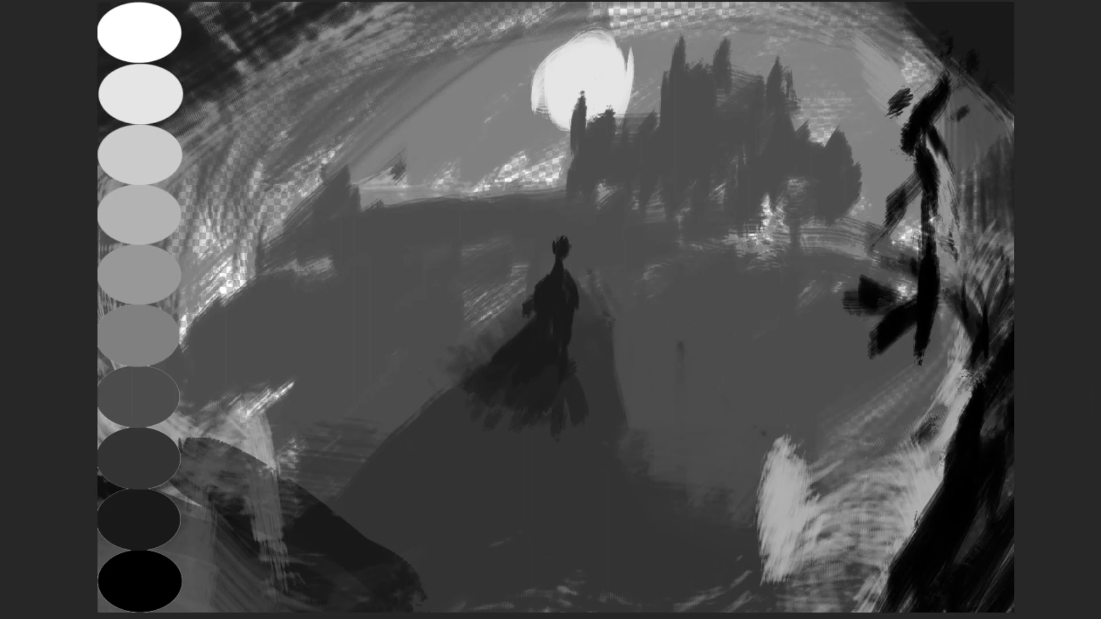
{"action": "key", "text": "Delete"}
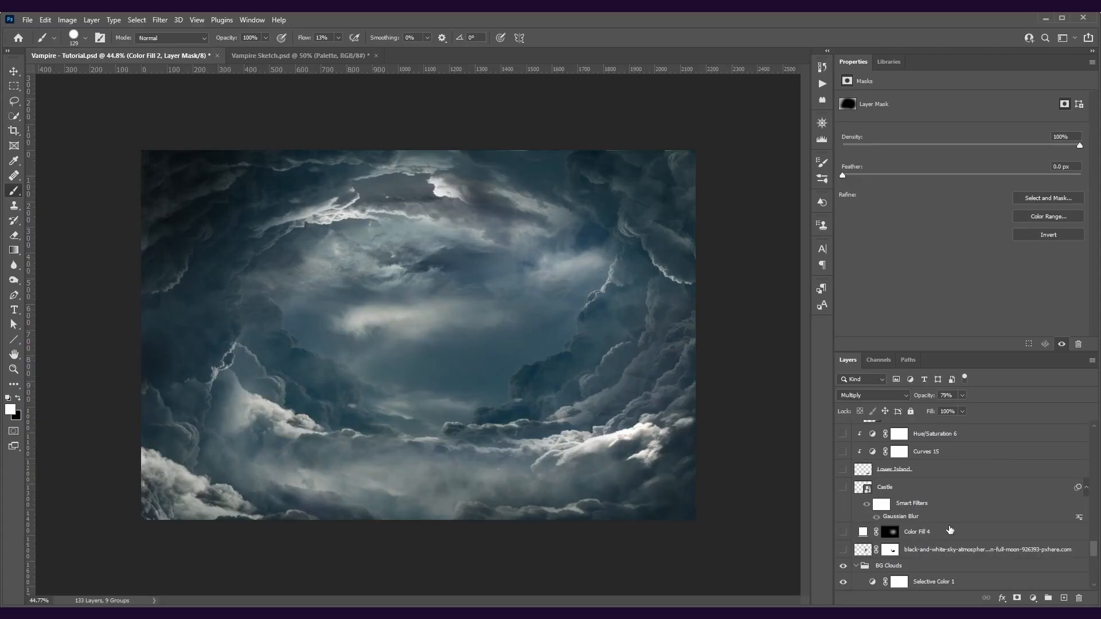
- Show the rocky mountain photo in the Main rock group with its mask disabled and activate the Lasso tool
{"action": "scroll", "coordinate": [950, 530], "scroll_direction": "up", "scroll_amount": 3}
{"action": "scroll", "coordinate": [950, 530], "scroll_direction": "up", "scroll_amount": 3}
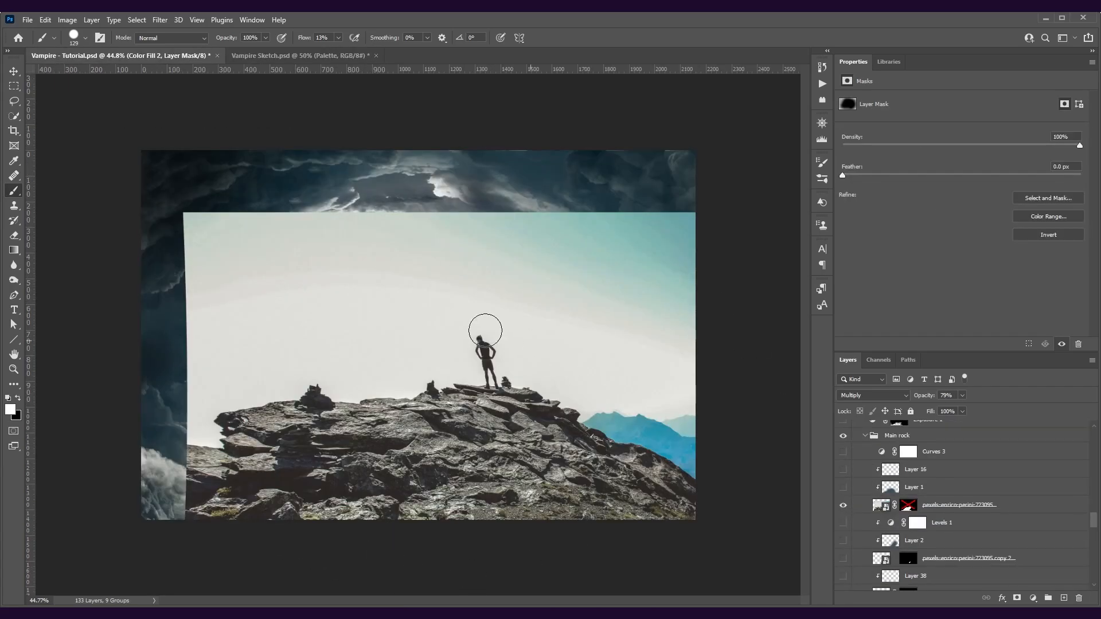
{"action": "key", "text": "l"}
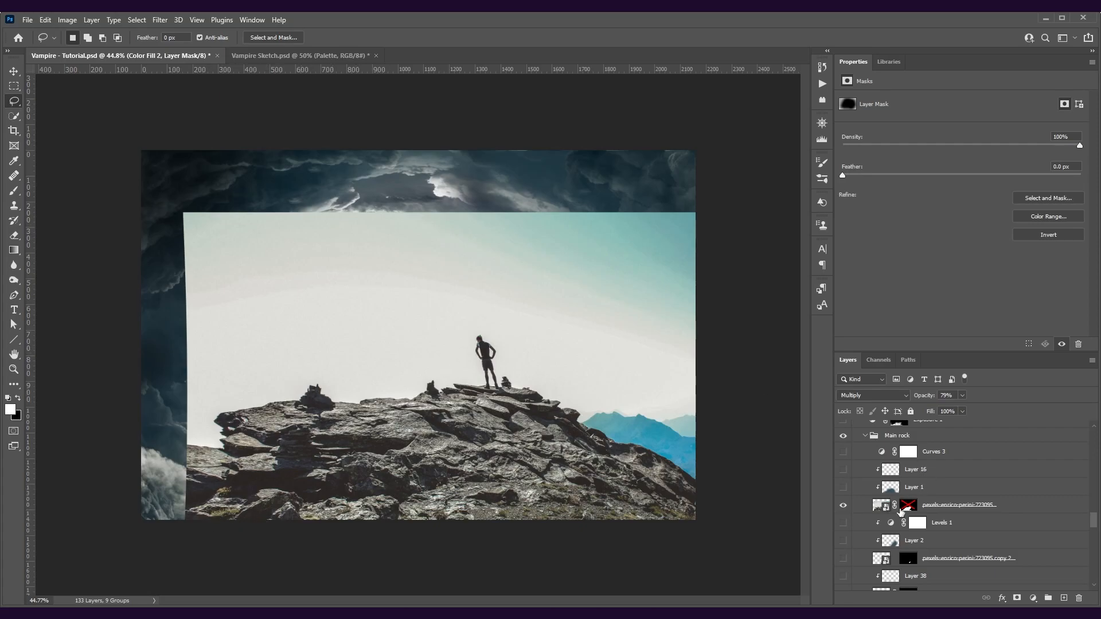
- Hide the rock photo, lasso a cliff-shaped outline across the lower part of the composition and show the masked rock
{"action": "left_click", "coordinate": [843, 505]}
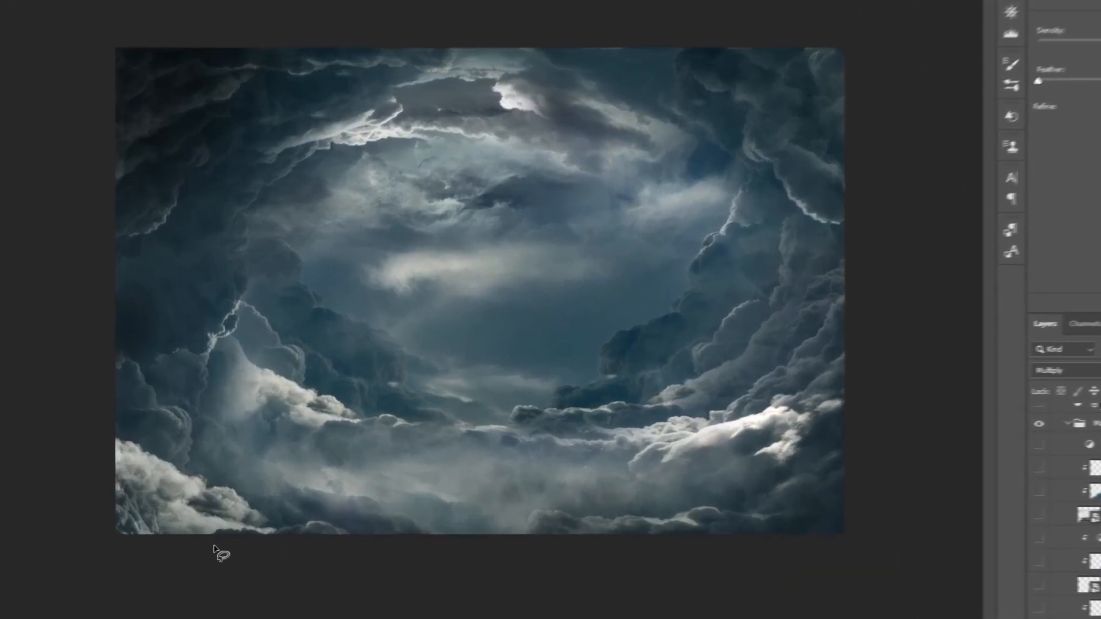
{"action": "mouse_move", "coordinate": [213, 521]}
{"action": "left_mouse_down"}
{"action": "mouse_move", "coordinate": [254, 537]}
{"action": "mouse_move", "coordinate": [305, 505]}
{"action": "mouse_move", "coordinate": [335, 457]}
{"action": "left_mouse_up"}
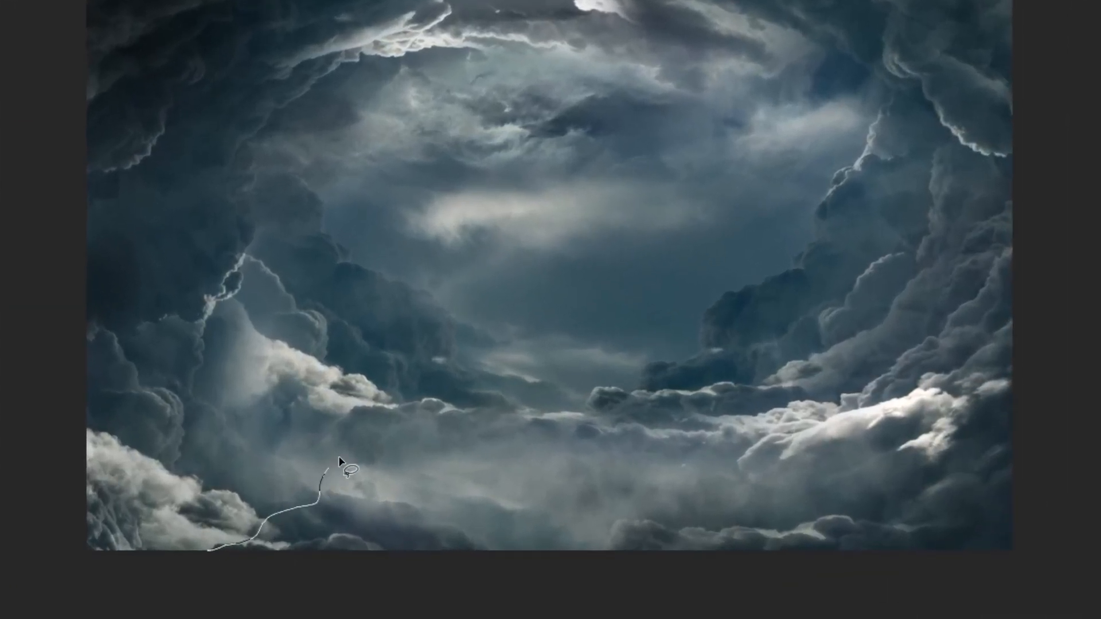
{"action": "mouse_move", "coordinate": [561, 365]}
{"action": "left_mouse_down"}
{"action": "mouse_move", "coordinate": [621, 341]}
{"action": "mouse_move", "coordinate": [700, 352]}
{"action": "mouse_move", "coordinate": [727, 385]}
{"action": "mouse_move", "coordinate": [729, 415]}
{"action": "mouse_move", "coordinate": [675, 424]}
{"action": "mouse_move", "coordinate": [644, 458]}
{"action": "mouse_move", "coordinate": [585, 490]}
{"action": "mouse_move", "coordinate": [526, 552]}
{"action": "mouse_move", "coordinate": [429, 600]}
{"action": "left_mouse_up"}
{"action": "mouse_move", "coordinate": [706, 503]}
{"action": "left_mouse_down"}
{"action": "mouse_move", "coordinate": [743, 552]}
{"action": "mouse_move", "coordinate": [565, 575]}
{"action": "mouse_move", "coordinate": [482, 565]}
{"action": "left_mouse_up"}
{"action": "mouse_move", "coordinate": [346, 470]}
{"action": "left_mouse_down"}
{"action": "mouse_move", "coordinate": [188, 514]}
{"action": "mouse_move", "coordinate": [92, 508]}
{"action": "mouse_move", "coordinate": [106, 562]}
{"action": "mouse_move", "coordinate": [246, 610]}
{"action": "left_mouse_up"}
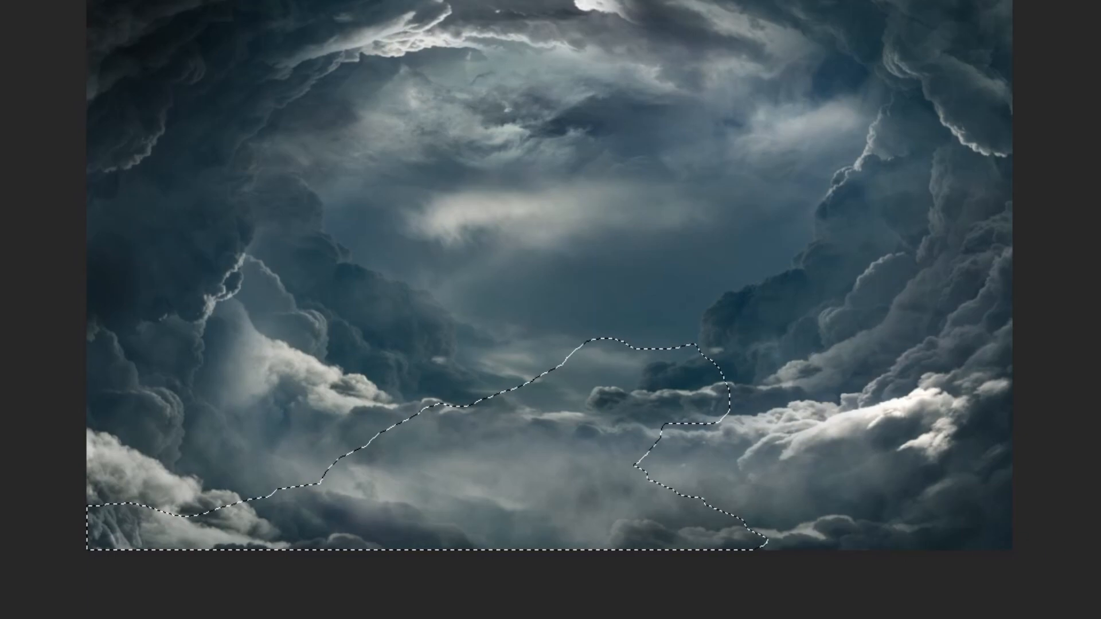
{"action": "key", "text": "ctrl+comma"}
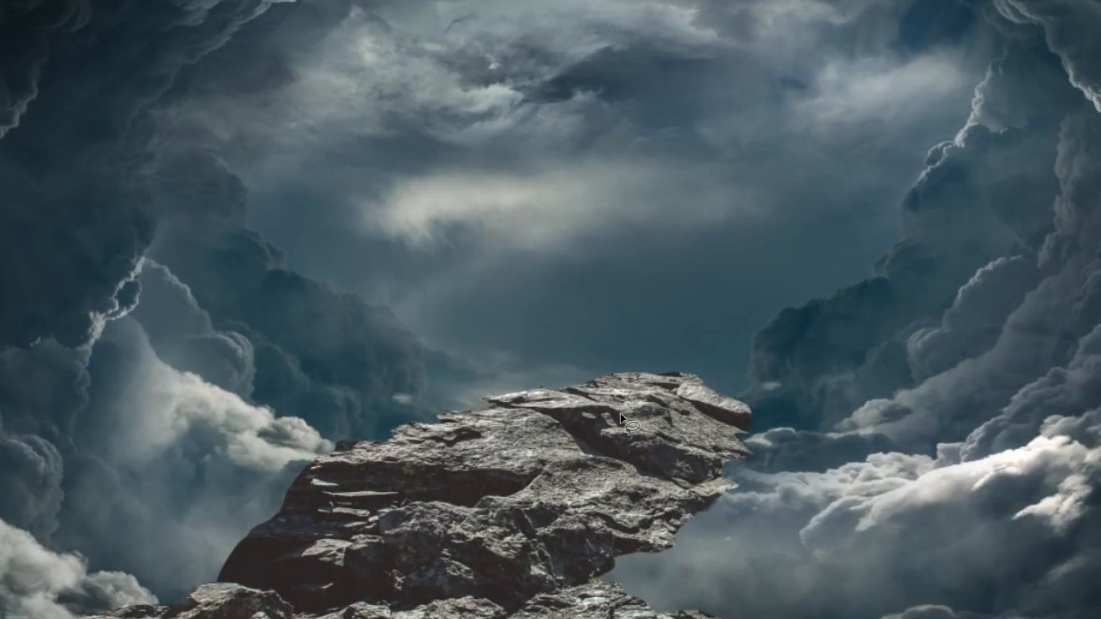
- Loosely lasso the cliff, clear the selection and brush along the overhang's edge on the rock's mask
{"action": "mouse_move", "coordinate": [600, 568]}
{"action": "left_mouse_down"}
{"action": "mouse_move", "coordinate": [697, 537]}
{"action": "mouse_move", "coordinate": [740, 453]}
{"action": "mouse_move", "coordinate": [653, 370]}
{"action": "mouse_move", "coordinate": [359, 436]}
{"action": "mouse_move", "coordinate": [307, 551]}
{"action": "mouse_move", "coordinate": [818, 436]}
{"action": "mouse_move", "coordinate": [704, 372]}
{"action": "left_mouse_up"}
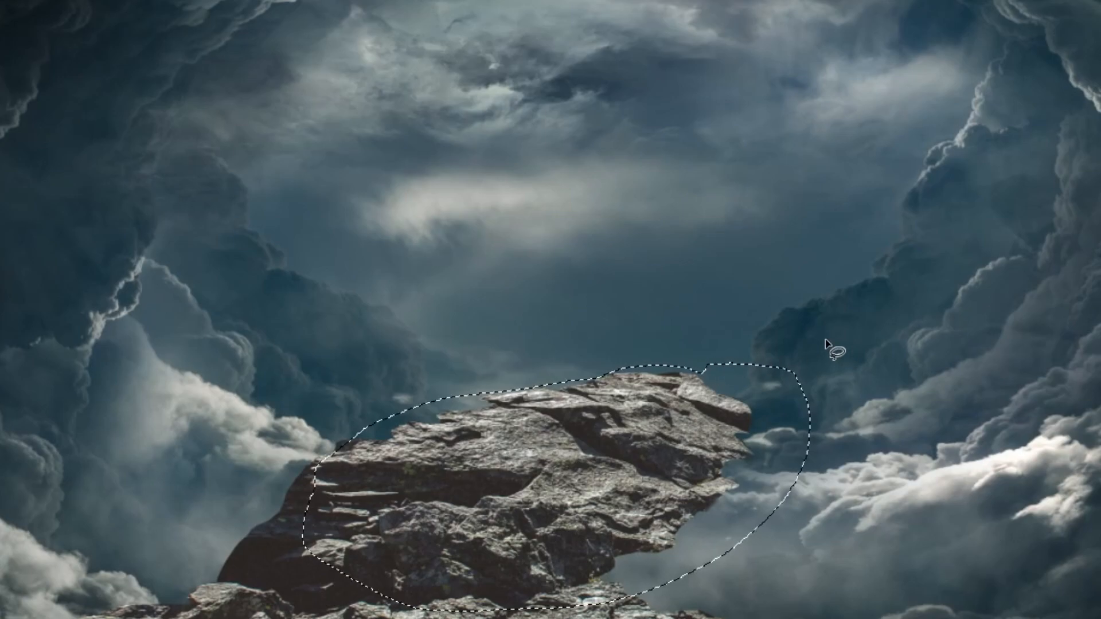
{"action": "key", "text": "ctrl+d"}
{"action": "scroll", "coordinate": [759, 529], "scroll_direction": "up", "scroll_amount": 5}
{"action": "mouse_move", "coordinate": [677, 459]}
{"action": "left_mouse_down"}
{"action": "mouse_move", "coordinate": [718, 436]}
{"action": "mouse_move", "coordinate": [694, 431]}
{"action": "mouse_move", "coordinate": [724, 354]}
{"action": "mouse_move", "coordinate": [705, 340]}
{"action": "mouse_move", "coordinate": [720, 338]}
{"action": "mouse_move", "coordinate": [521, 216]}
{"action": "mouse_move", "coordinate": [457, 221]}
{"action": "mouse_move", "coordinate": [364, 255]}
{"action": "mouse_move", "coordinate": [331, 247]}
{"action": "mouse_move", "coordinate": [248, 260]}
{"action": "mouse_move", "coordinate": [208, 269]}
{"action": "mouse_move", "coordinate": [232, 281]}
{"action": "mouse_move", "coordinate": [219, 289]}
{"action": "mouse_move", "coordinate": [115, 317]}
{"action": "left_mouse_up"}
{"action": "left_click_drag", "start_coordinate": [81, 319], "coordinate": [3, 367]}
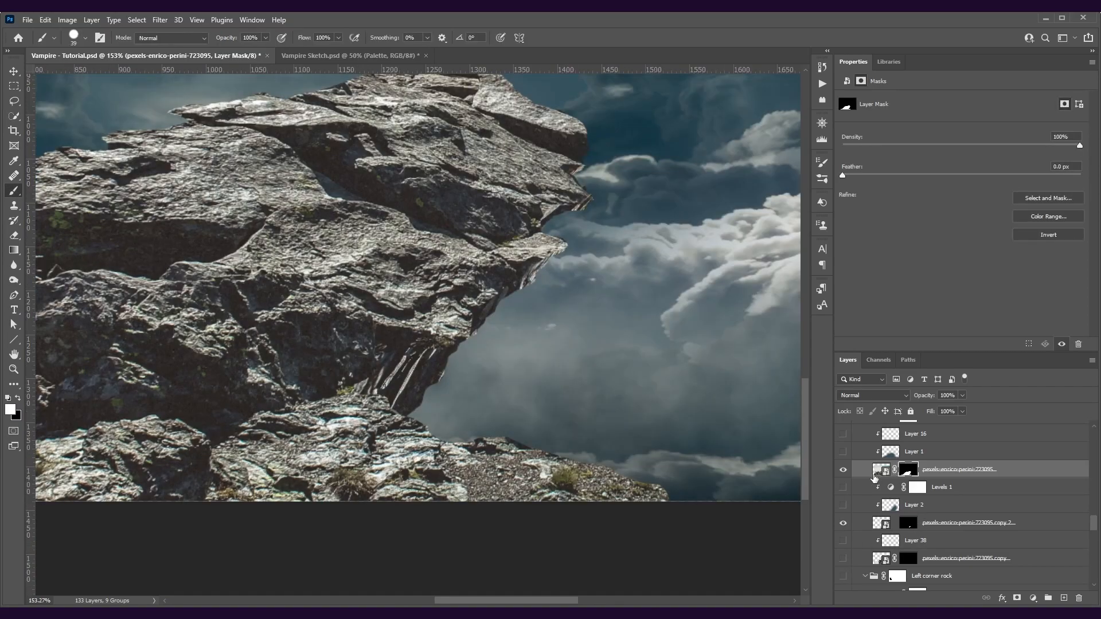
- Examine the second rock copy under the overhang with the main rock hidden and with the copy's mask disabled and re-enabled
{"action": "left_click", "coordinate": [844, 470]}
{"action": "left_click", "coordinate": [847, 472]}
{"action": "left_click", "coordinate": [847, 472]}
{"action": "left_click", "coordinate": [907, 523], "text": "shift"}
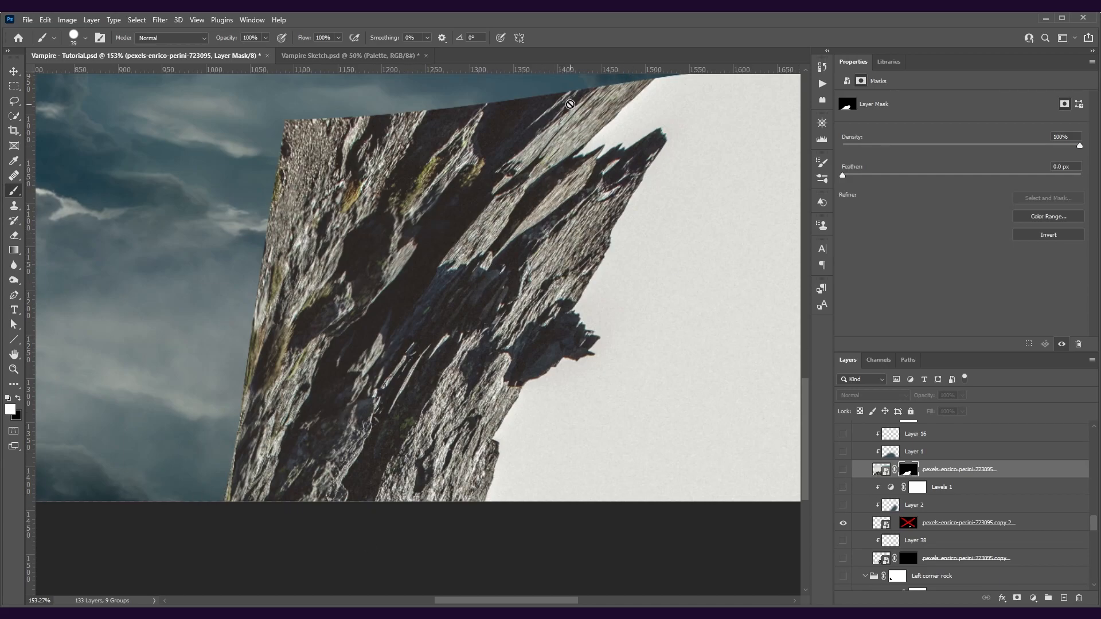
{"action": "left_click", "coordinate": [908, 524], "text": "shift"}
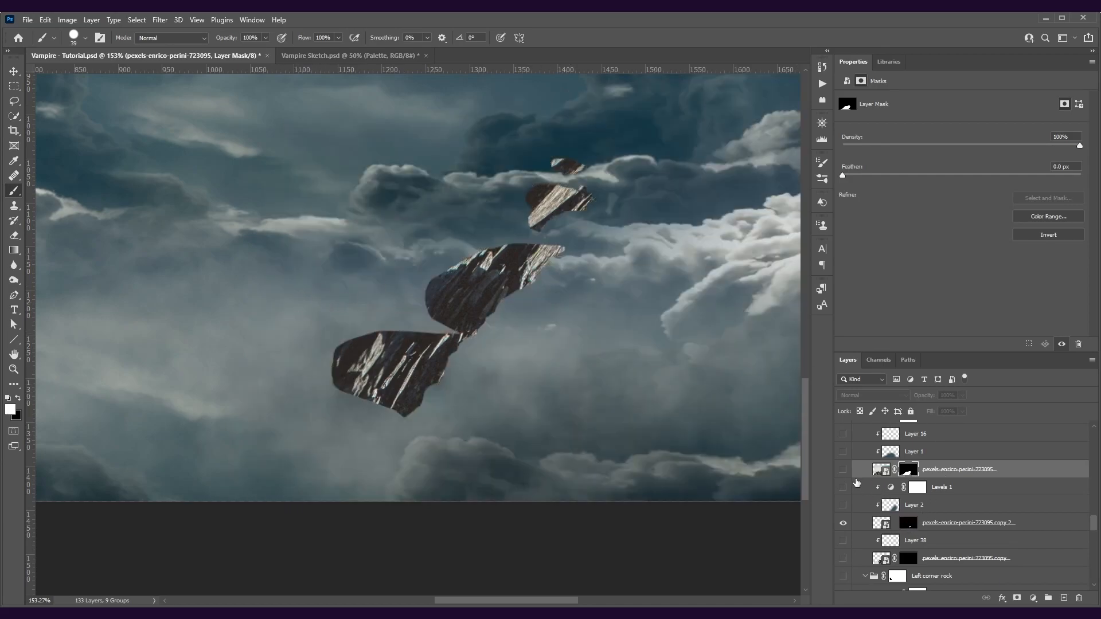
{"action": "left_click", "coordinate": [842, 470]}
- Try brush strokes in both colours on the second rock copy's mask along the overhang and undo them
{"action": "left_click", "coordinate": [908, 523]}
{"action": "mouse_move", "coordinate": [475, 320]}
{"action": "left_mouse_down"}
{"action": "mouse_move", "coordinate": [563, 245]}
{"action": "mouse_move", "coordinate": [534, 330]}
{"action": "mouse_move", "coordinate": [494, 350]}
{"action": "left_mouse_up"}
{"action": "key", "text": "x"}
{"action": "mouse_move", "coordinate": [623, 207]}
{"action": "left_mouse_down"}
{"action": "mouse_move", "coordinate": [578, 225]}
{"action": "mouse_move", "coordinate": [565, 276]}
{"action": "mouse_move", "coordinate": [460, 371]}
{"action": "mouse_move", "coordinate": [446, 403]}
{"action": "mouse_move", "coordinate": [461, 414]}
{"action": "mouse_move", "coordinate": [555, 332]}
{"action": "mouse_move", "coordinate": [591, 284]}
{"action": "mouse_move", "coordinate": [612, 213]}
{"action": "mouse_move", "coordinate": [631, 277]}
{"action": "left_mouse_up"}
{"action": "key", "text": "ctrl+z"}
{"action": "key", "text": "ctrl+z"}
{"action": "key", "text": "ctrl+0"}
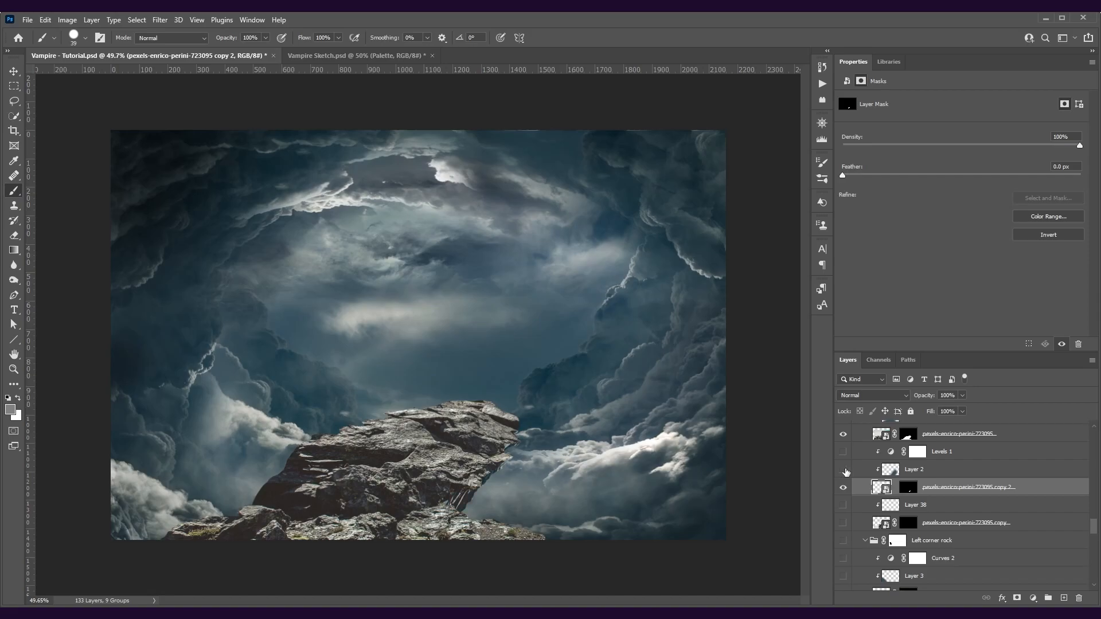
- Show Layer 2 over the overhang and paint blue-grey across the main rock on a new clipped layer with a large soft brush
{"action": "scroll", "coordinate": [855, 481], "scroll_direction": "up", "scroll_amount": 3}
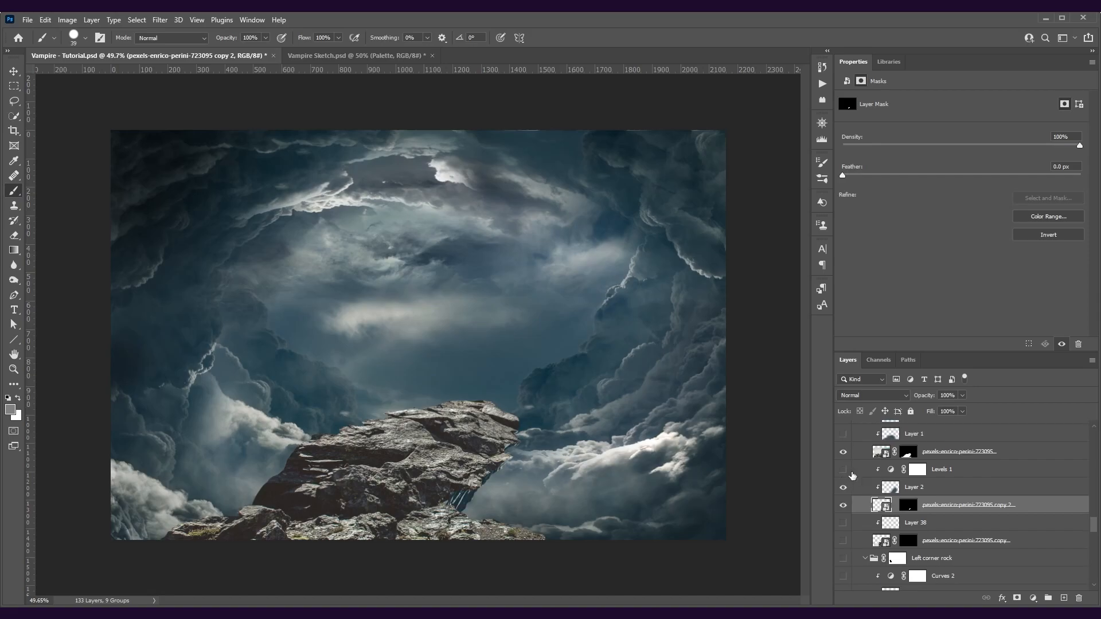
{"action": "left_click", "coordinate": [855, 470]}
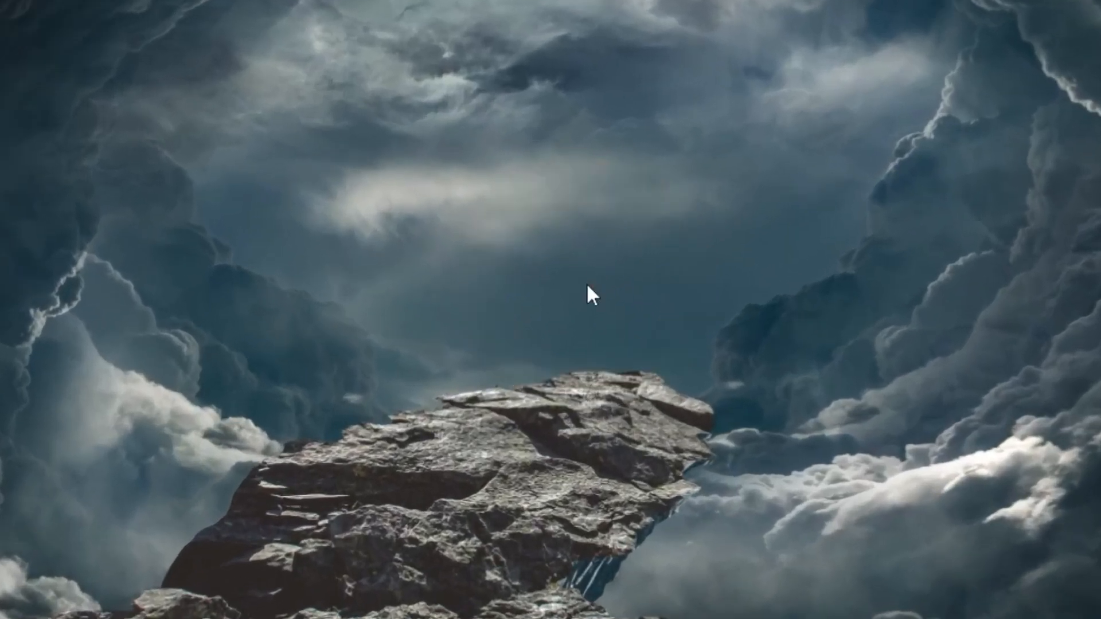
{"action": "right_click", "coordinate": [587, 285], "text": "alt"}
{"action": "right_click", "coordinate": [361, 186], "text": "alt"}
{"action": "left_click_drag", "start_coordinate": [395, 505], "coordinate": [434, 89]}
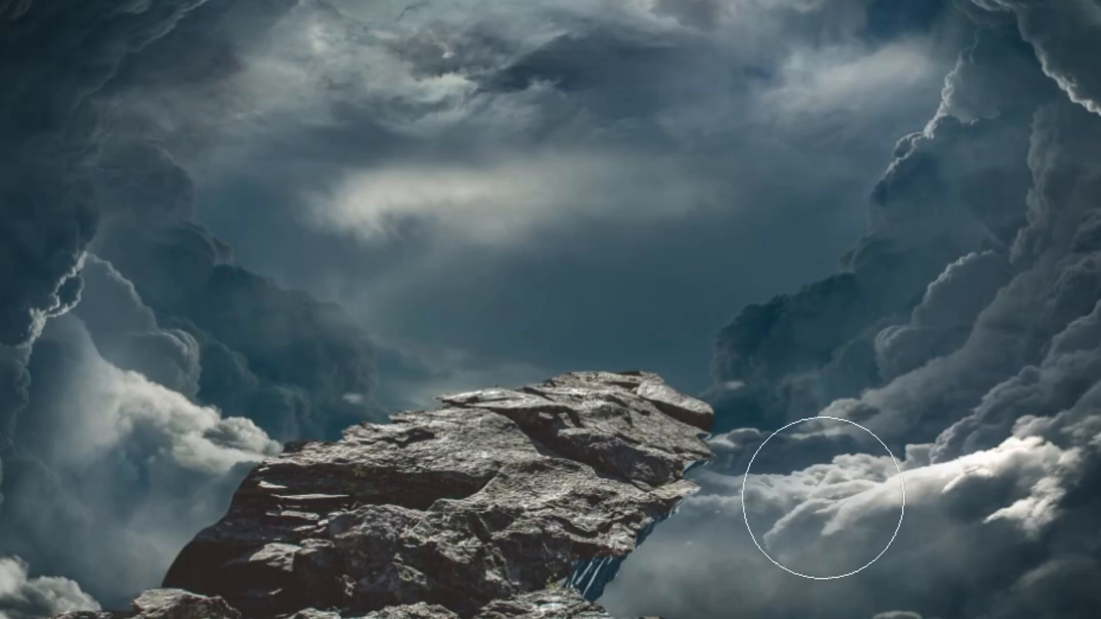
{"action": "mouse_move", "coordinate": [694, 423]}
{"action": "left_mouse_down"}
{"action": "mouse_move", "coordinate": [472, 423]}
{"action": "mouse_move", "coordinate": [373, 436]}
{"action": "left_mouse_up"}
{"action": "mouse_move", "coordinate": [892, 381]}
{"action": "left_mouse_down"}
{"action": "mouse_move", "coordinate": [815, 436]}
{"action": "mouse_move", "coordinate": [626, 509]}
{"action": "mouse_move", "coordinate": [655, 618]}
{"action": "mouse_move", "coordinate": [507, 521]}
{"action": "mouse_move", "coordinate": [220, 526]}
{"action": "mouse_move", "coordinate": [195, 617]}
{"action": "left_mouse_up"}
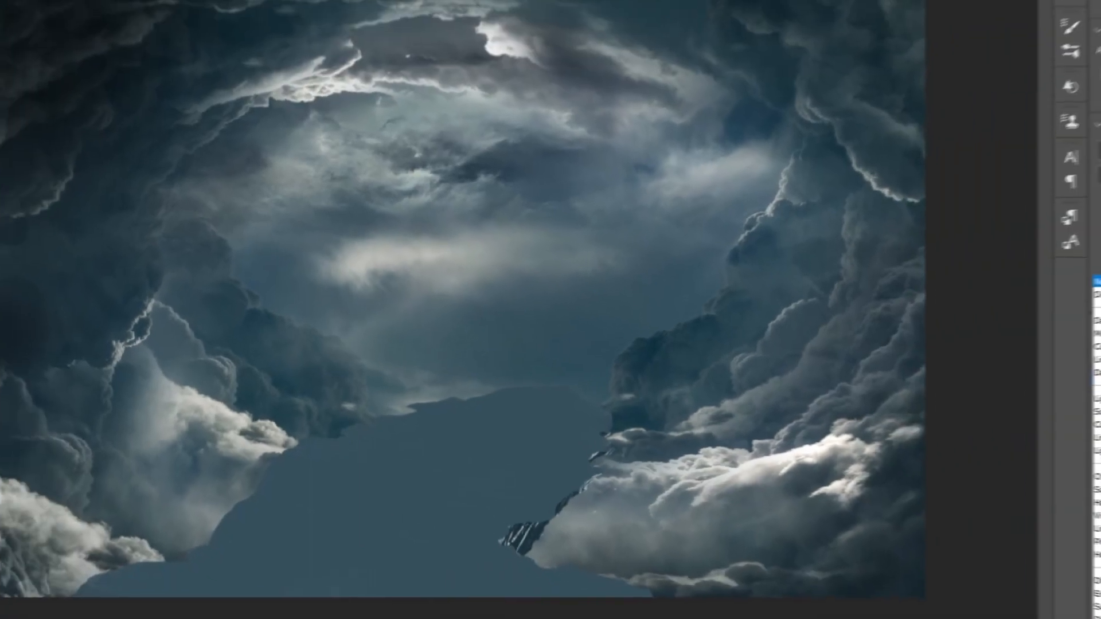
- Try the Color blend mode on the newly painted rock layer and check the clipping by toggling the rock photo's visibility
{"action": "left_click", "coordinate": [866, 396]}
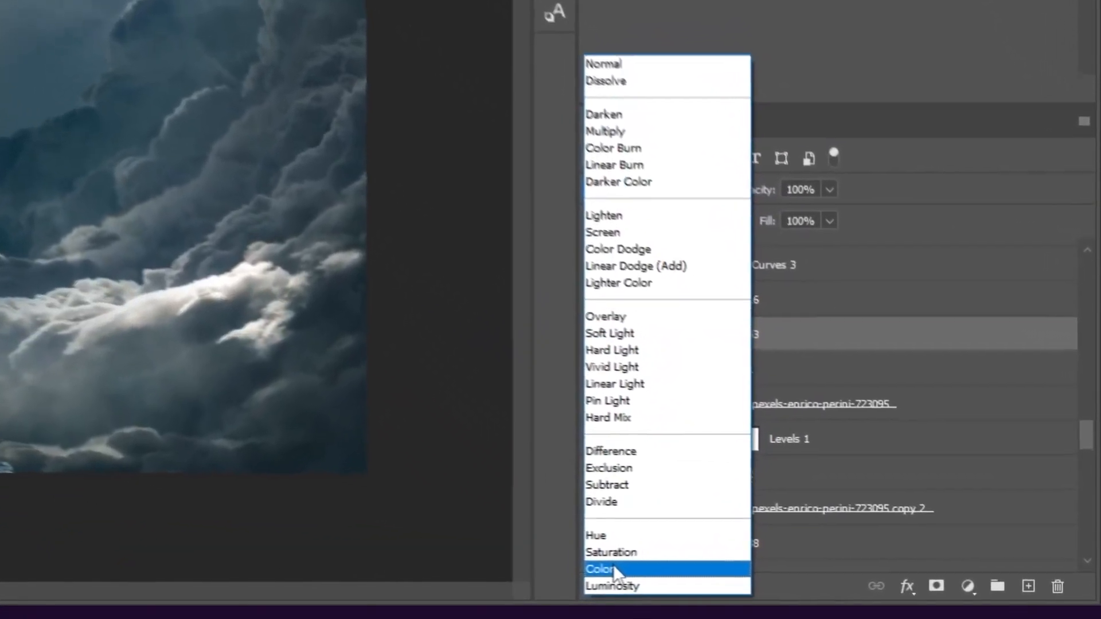
{"action": "left_click", "coordinate": [735, 579]}
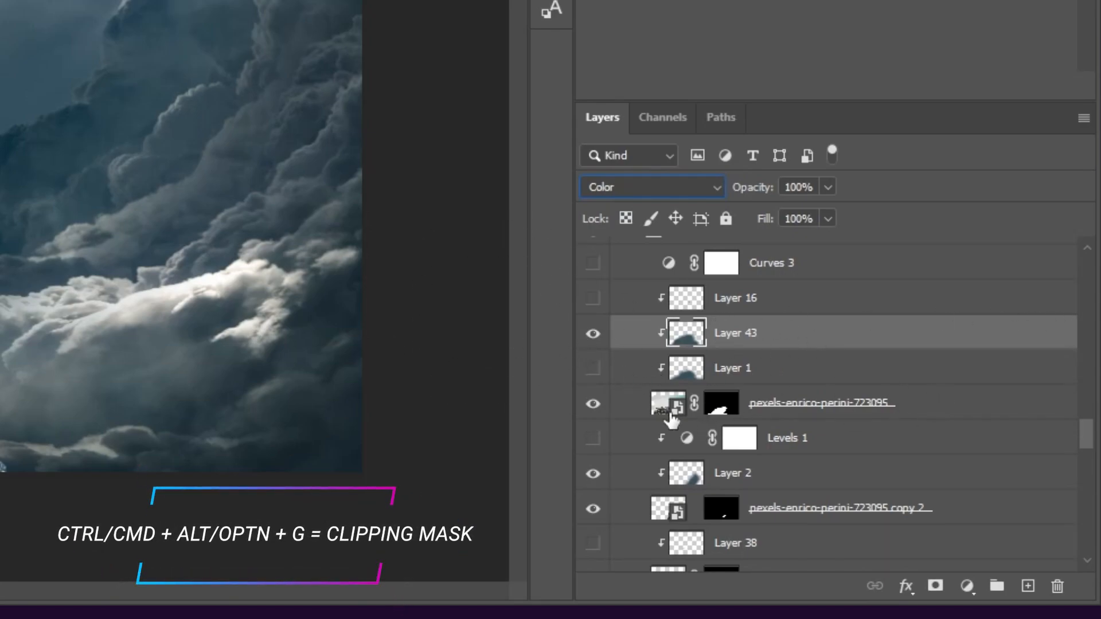
{"action": "left_click", "coordinate": [593, 404]}
{"action": "left_click", "coordinate": [593, 404]}
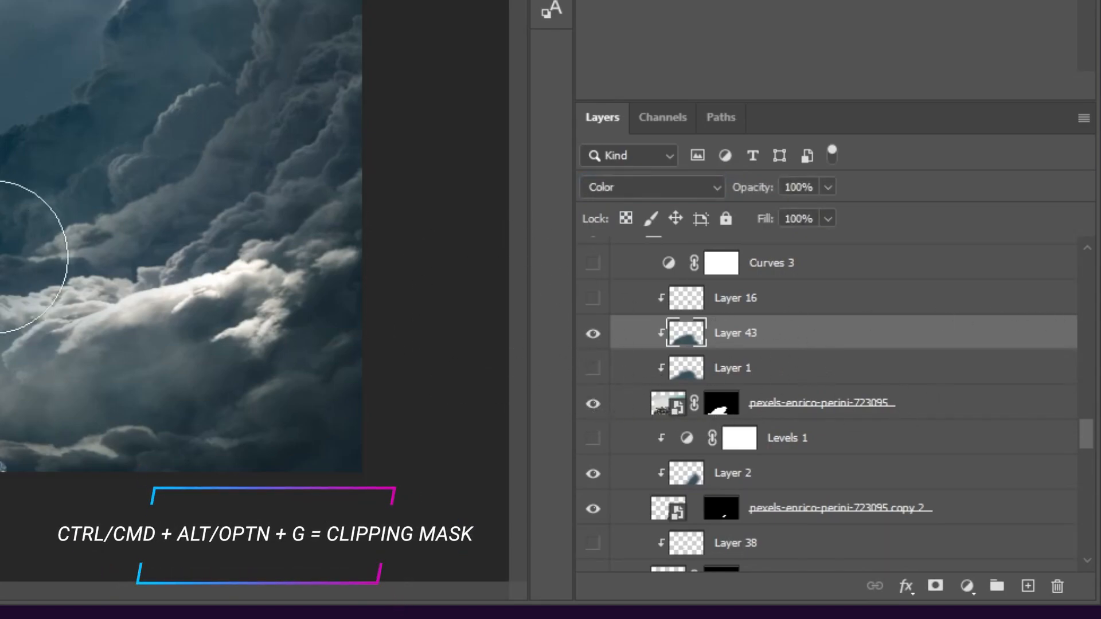
{"action": "left_click", "coordinate": [660, 190]}
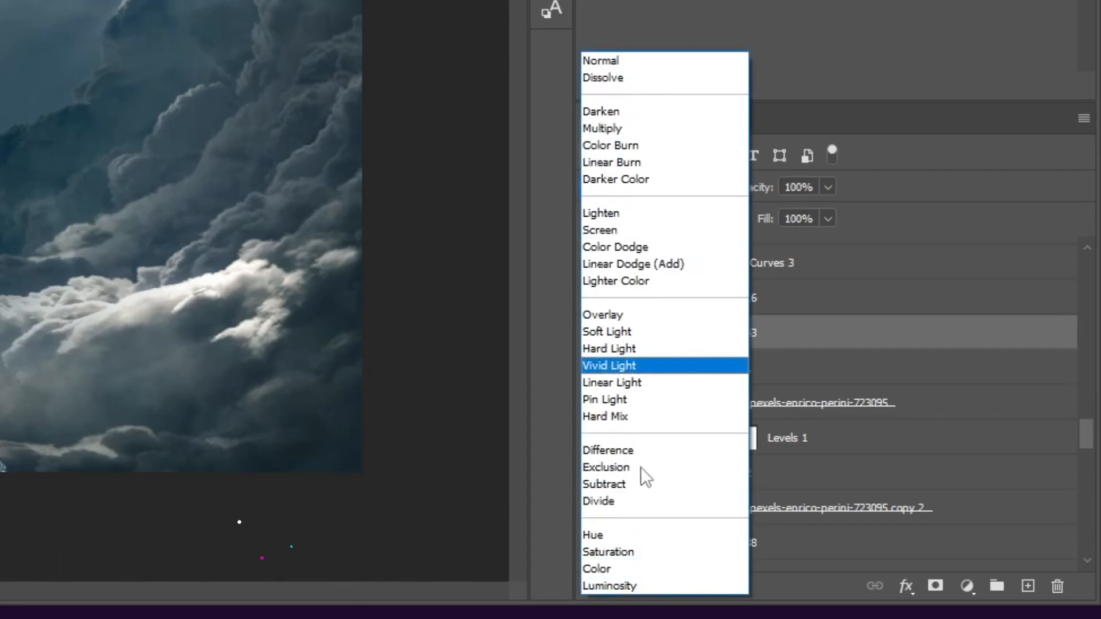
{"action": "left_click", "coordinate": [624, 569]}
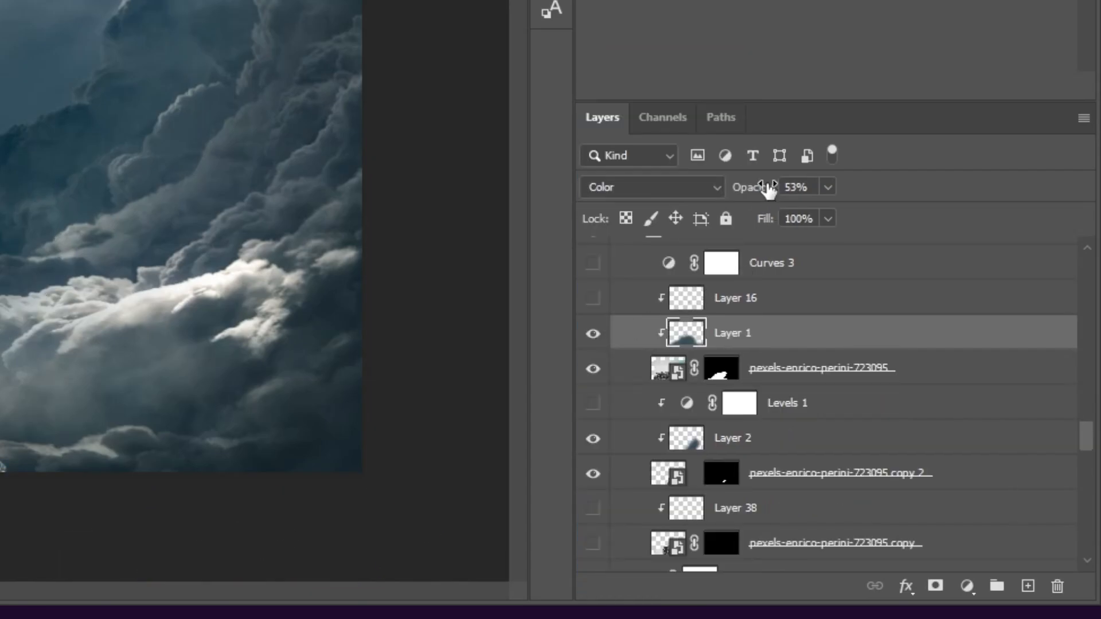
- Try Layer 1's colour tint at 100% opacity, return it to 53% and check the layer's visibility
{"action": "left_click_drag", "start_coordinate": [768, 189], "coordinate": [824, 187]}
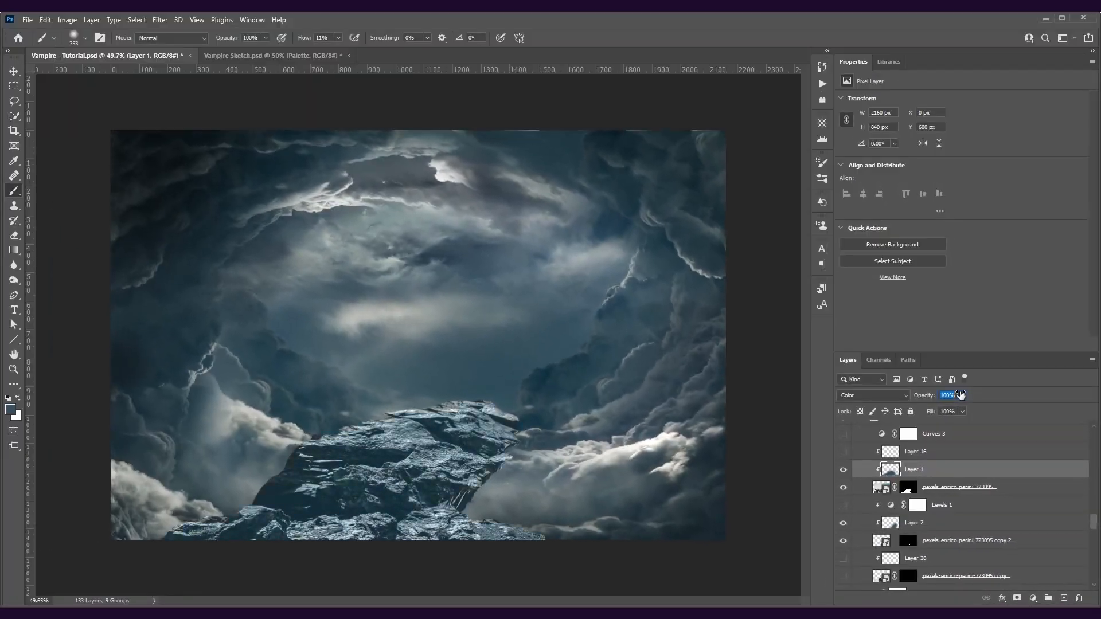
{"action": "left_click_drag", "start_coordinate": [961, 396], "coordinate": [930, 395]}
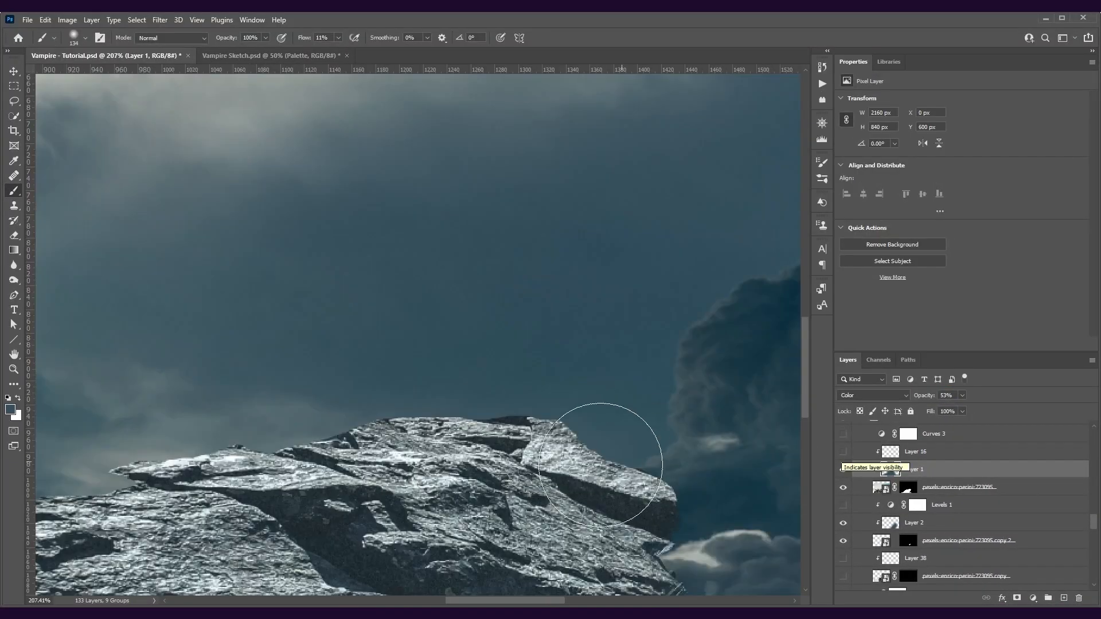
{"action": "left_click", "coordinate": [843, 470]}
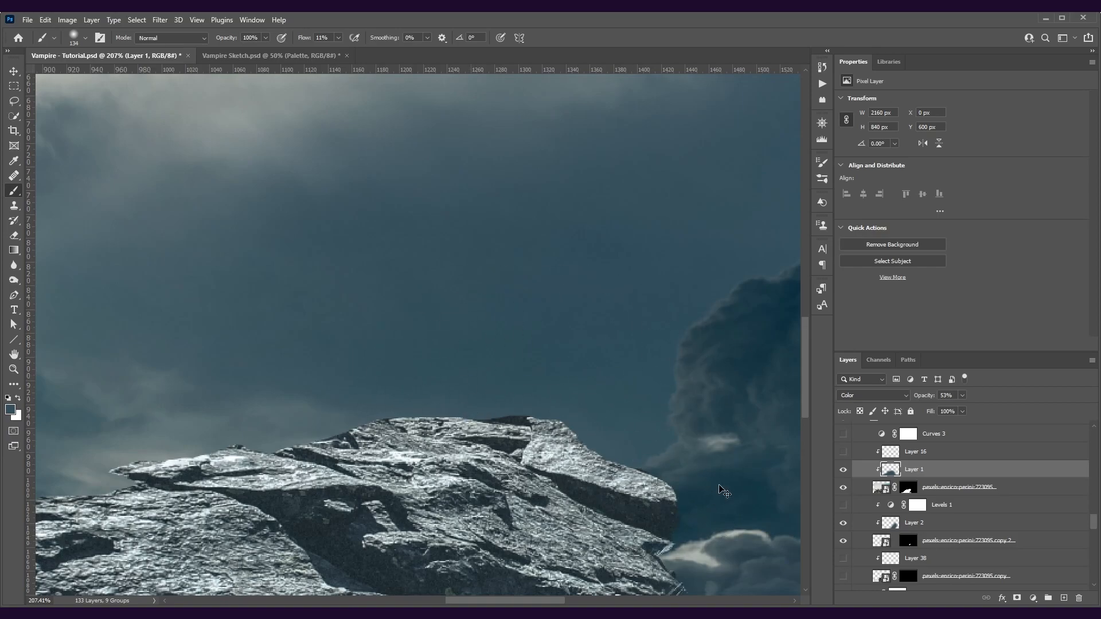
- Show Layer 16 on the main rock's top and the Levels 1 adjustment clipped above Layer 2
{"action": "key", "text": "alt+bracketright"}
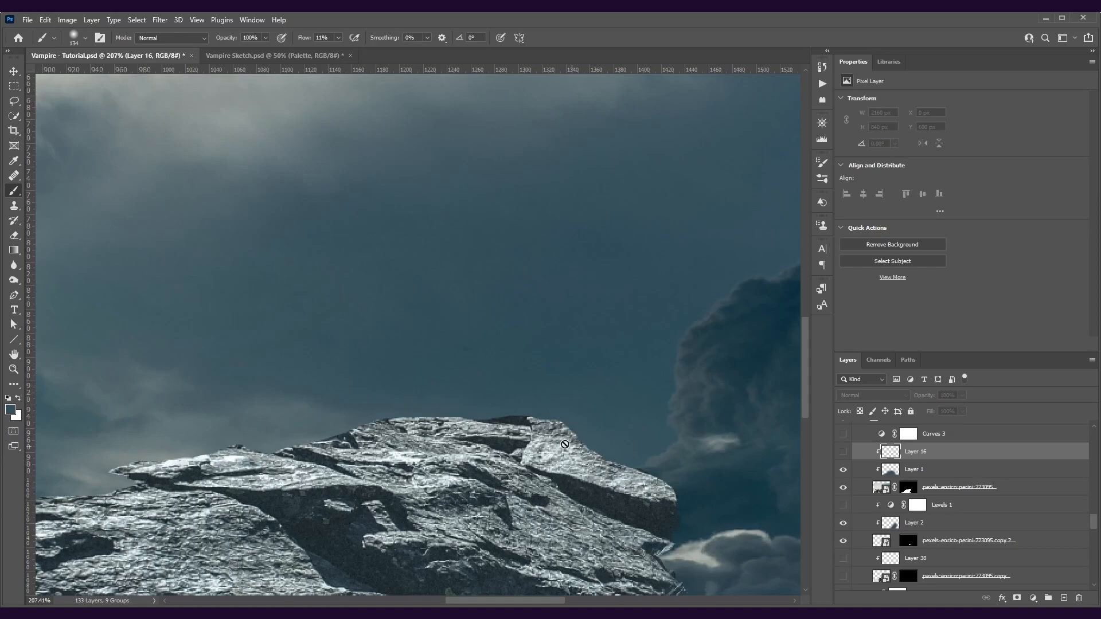
{"action": "left_click", "coordinate": [843, 451]}
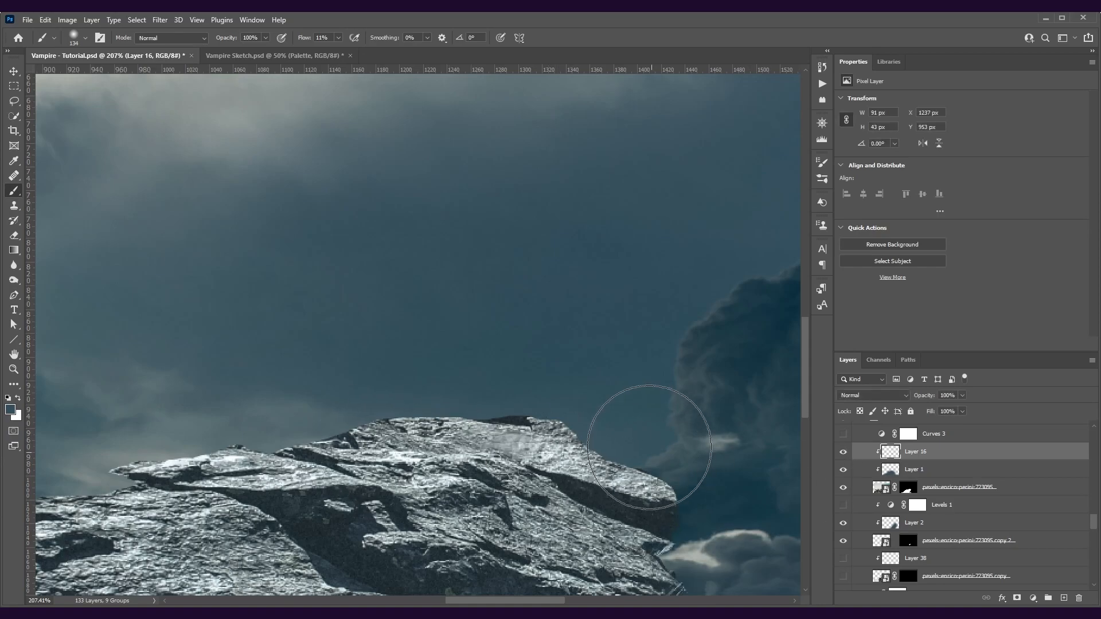
{"action": "left_click_drag", "start_coordinate": [483, 394], "coordinate": [440, 393]}
{"action": "scroll", "coordinate": [440, 393], "scroll_direction": "down", "scroll_amount": 10}
{"action": "left_click_drag", "start_coordinate": [416, 567], "coordinate": [433, 412]}
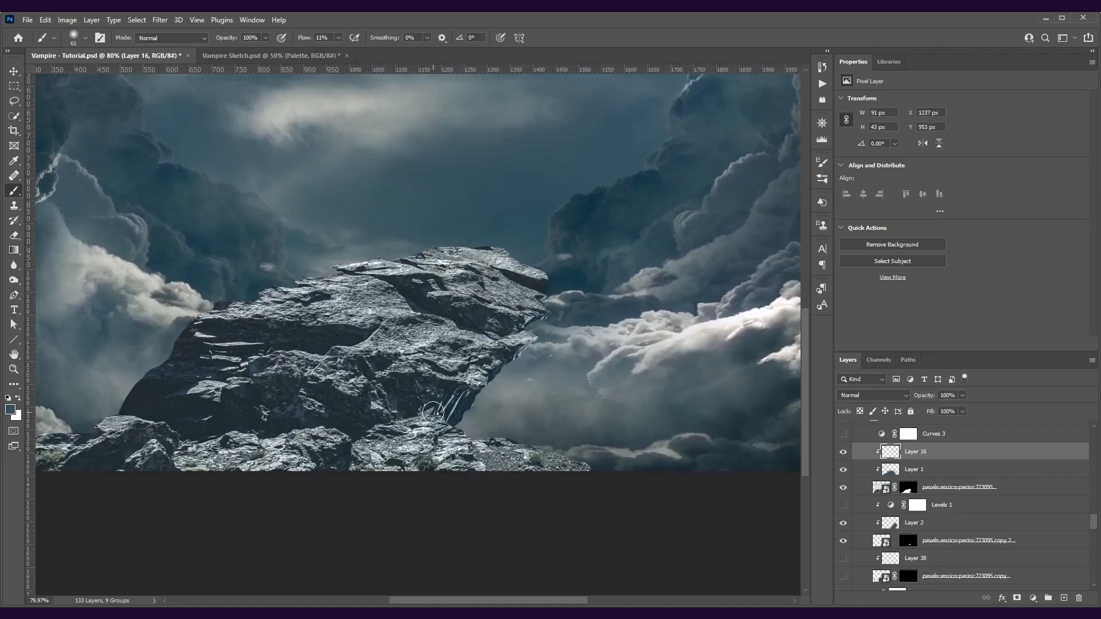
{"action": "left_click", "coordinate": [846, 506]}
{"action": "scroll", "coordinate": [243, 405], "scroll_direction": "up", "scroll_amount": 5}
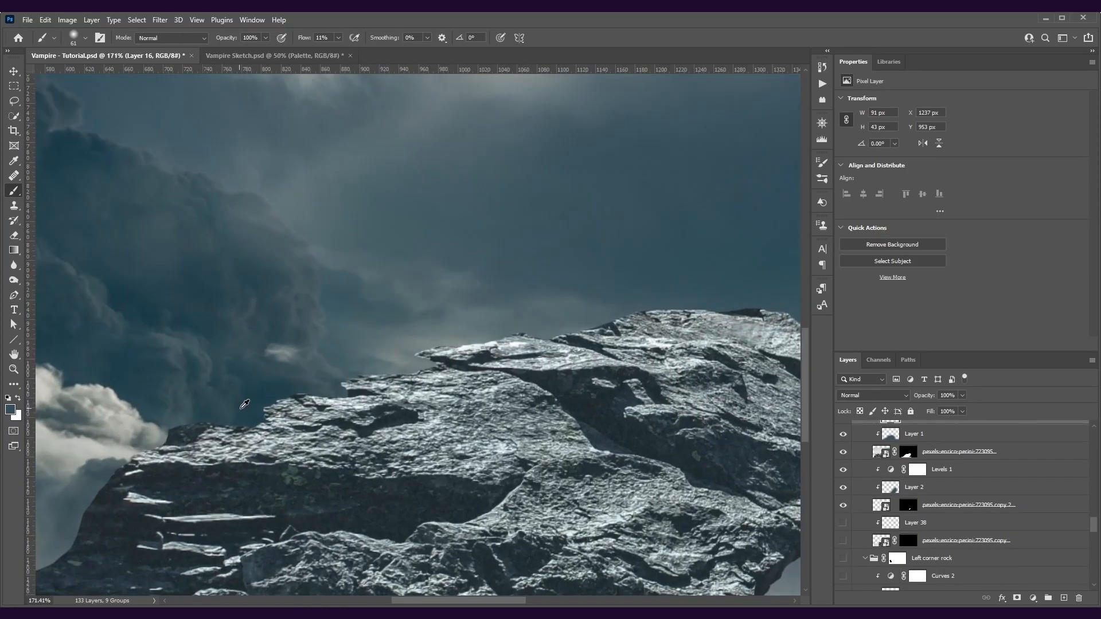
- Show the lowest rock copy with its clipped Layer 38, select Layer 38 and sample the sky blue for a 1% flow brush
{"action": "left_click", "coordinate": [843, 541]}
{"action": "left_click", "coordinate": [843, 539]}
{"action": "left_click", "coordinate": [846, 540]}
{"action": "left_click", "coordinate": [843, 523]}
{"action": "left_click", "coordinate": [917, 523]}
{"action": "key", "text": "ctrl+0"}
{"action": "left_click_drag", "start_coordinate": [429, 349], "coordinate": [516, 334]}
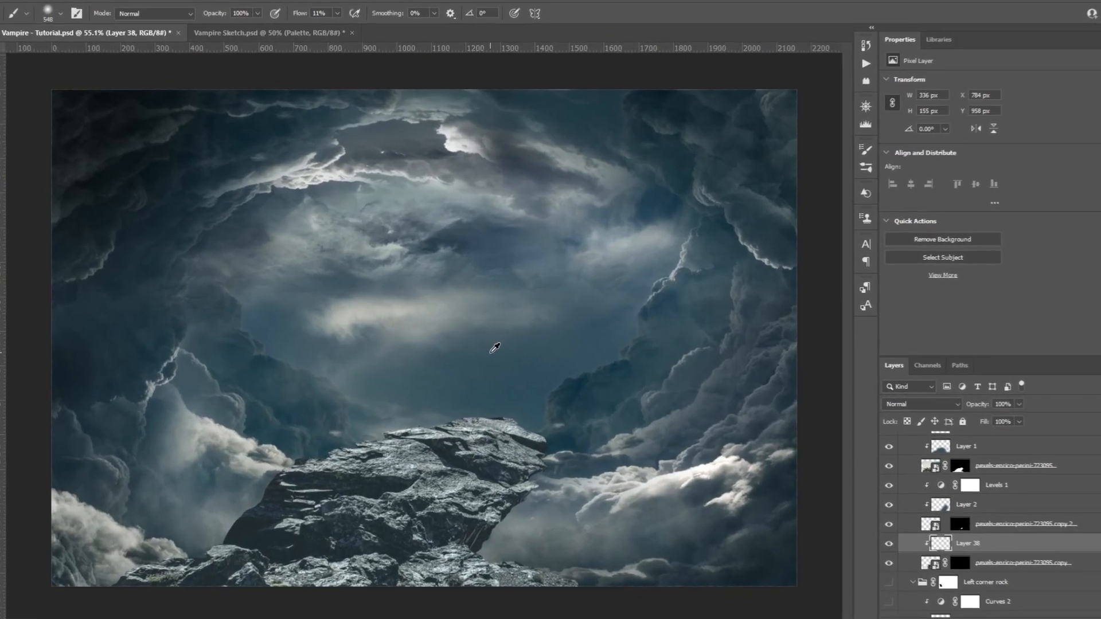
{"action": "left_click", "coordinate": [478, 349], "text": "alt"}
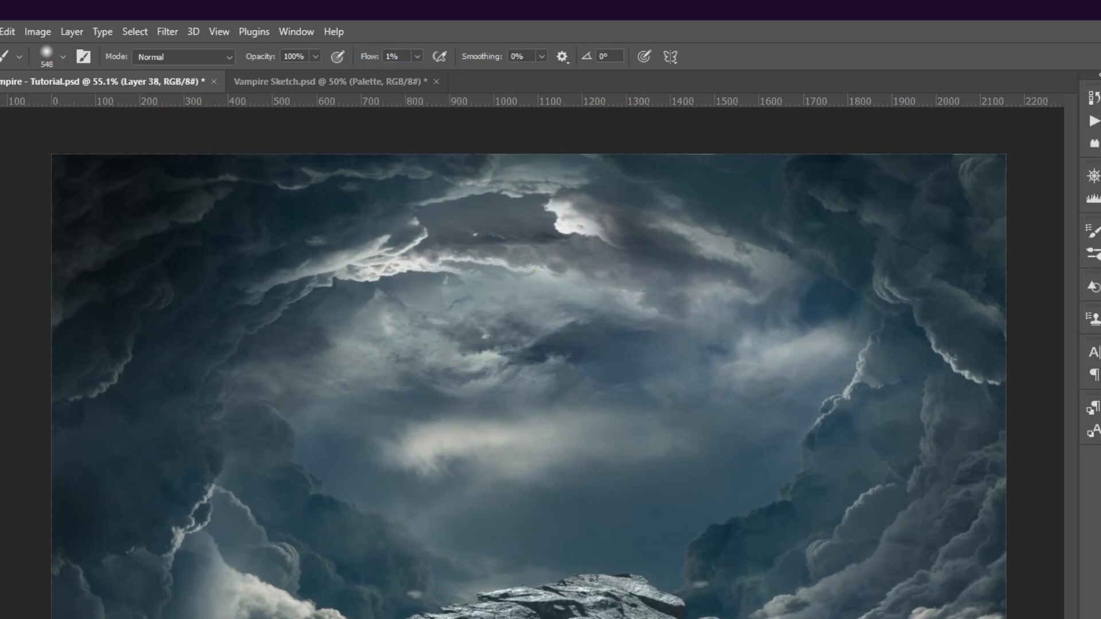
- Show the Curves 3 adjustment in the Main rock group and examine its red, green and blue curves
{"action": "scroll", "coordinate": [698, 540], "scroll_direction": "down", "scroll_amount": 2}
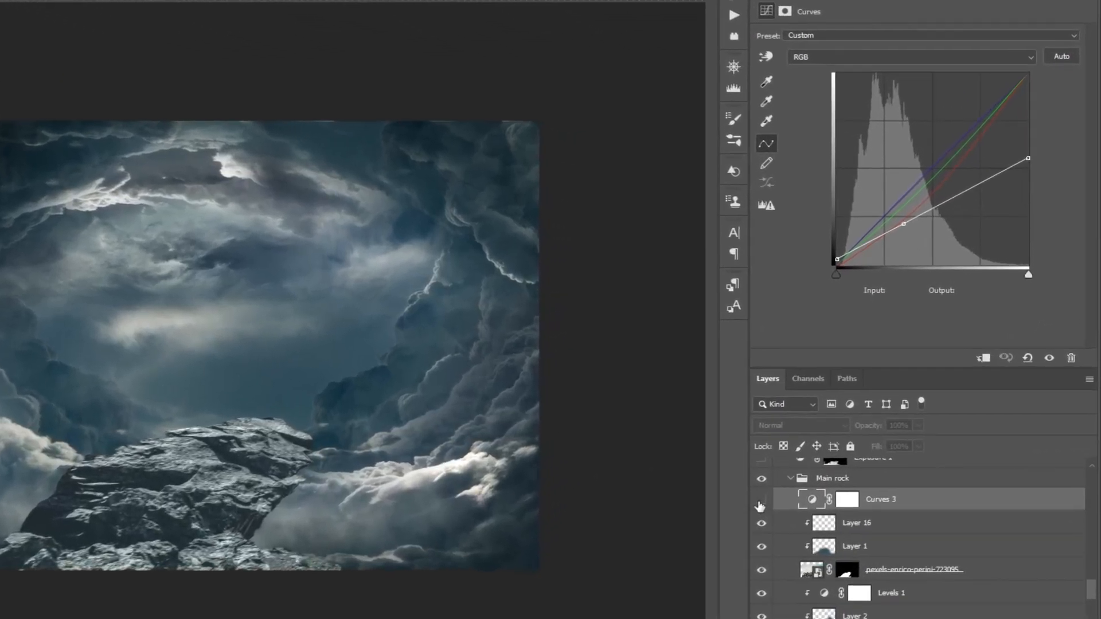
{"action": "left_click", "coordinate": [761, 503]}
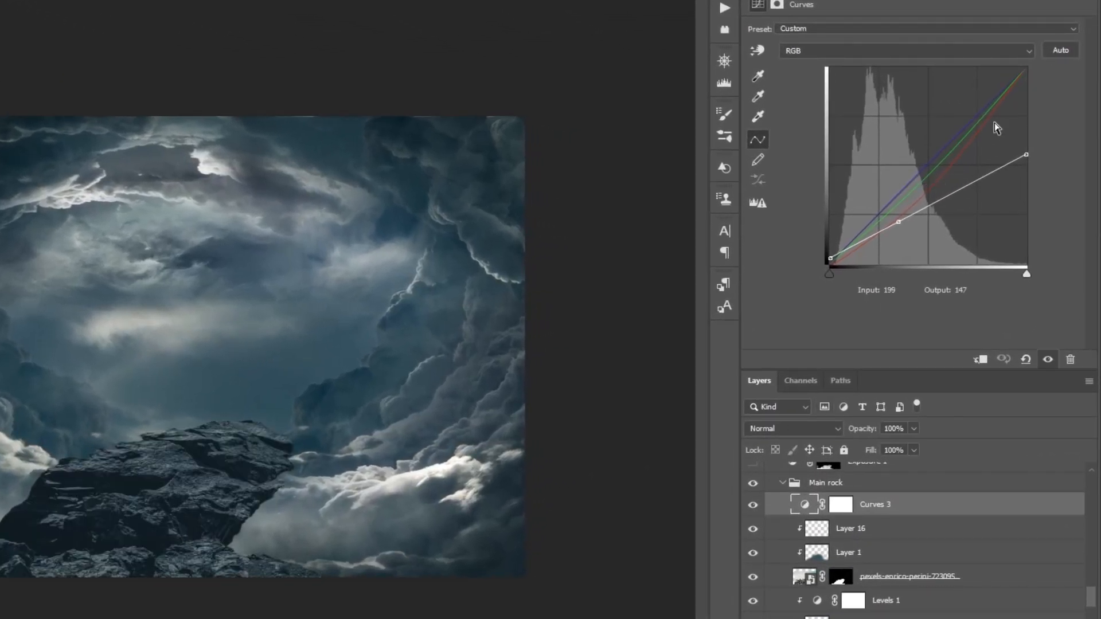
{"action": "left_click", "coordinate": [937, 51]}
{"action": "left_click", "coordinate": [882, 76]}
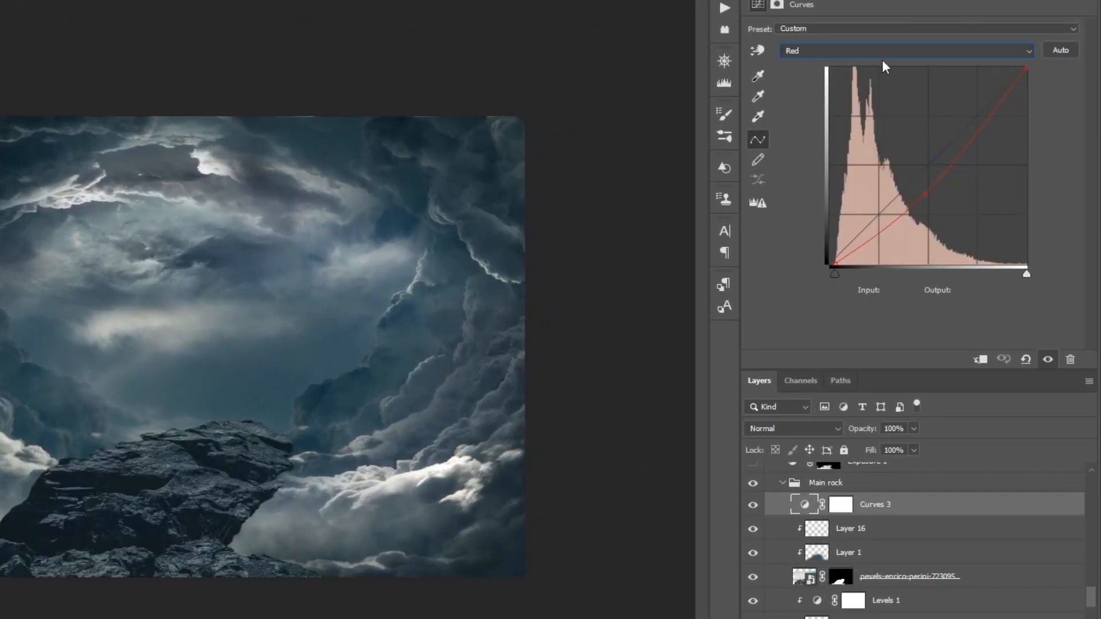
{"action": "left_click", "coordinate": [867, 50]}
{"action": "left_click", "coordinate": [854, 88]}
{"action": "left_click", "coordinate": [855, 52]}
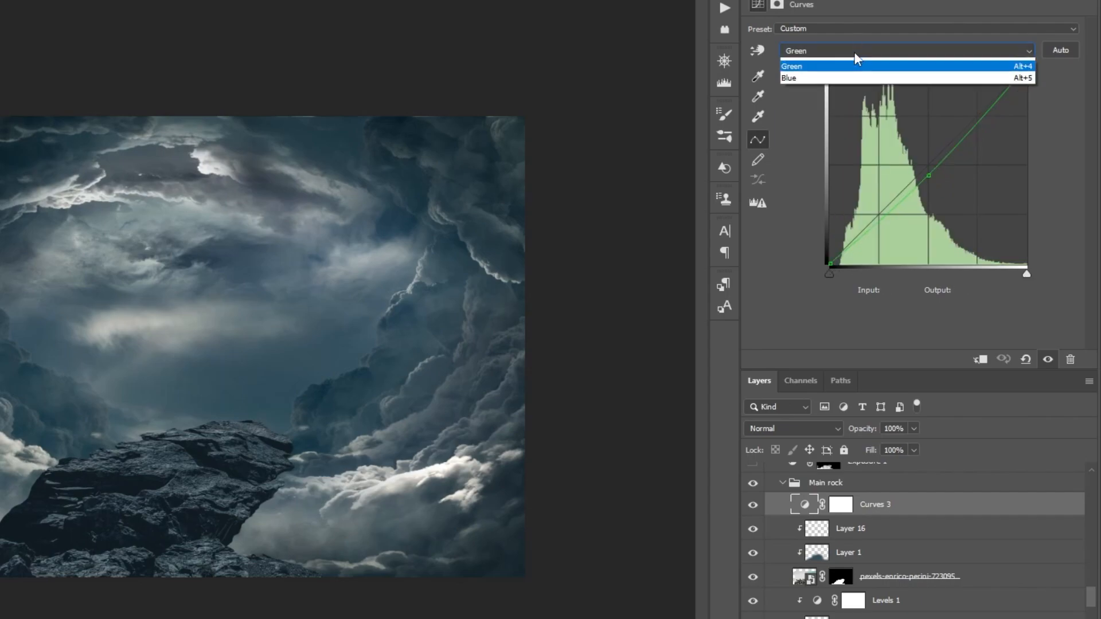
{"action": "left_click", "coordinate": [834, 98]}
{"action": "left_click", "coordinate": [857, 51]}
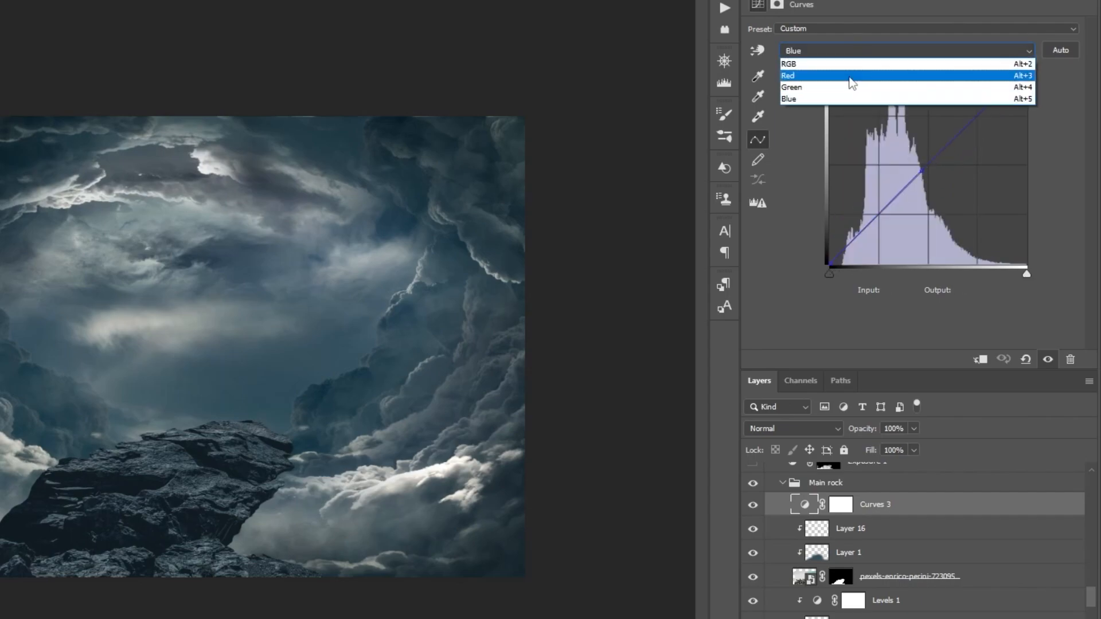
- Try moving the green curve's midpoint in Curves 3 to input 120, output 123, and undo it
{"action": "left_click", "coordinate": [855, 87]}
{"action": "left_click_drag", "start_coordinate": [928, 174], "coordinate": [922, 166]}
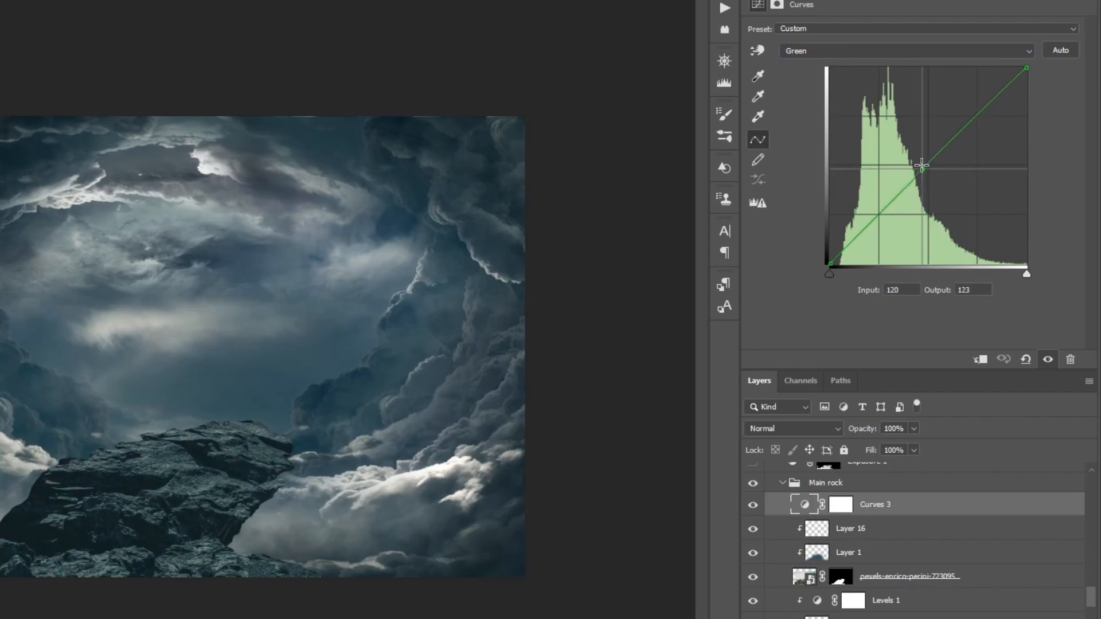
{"action": "key", "text": "ctrl+z"}
- Pull the red curve's midpoint down slightly in the Curves 3 adjustment of the Main rock group
{"action": "left_click", "coordinate": [855, 51]}
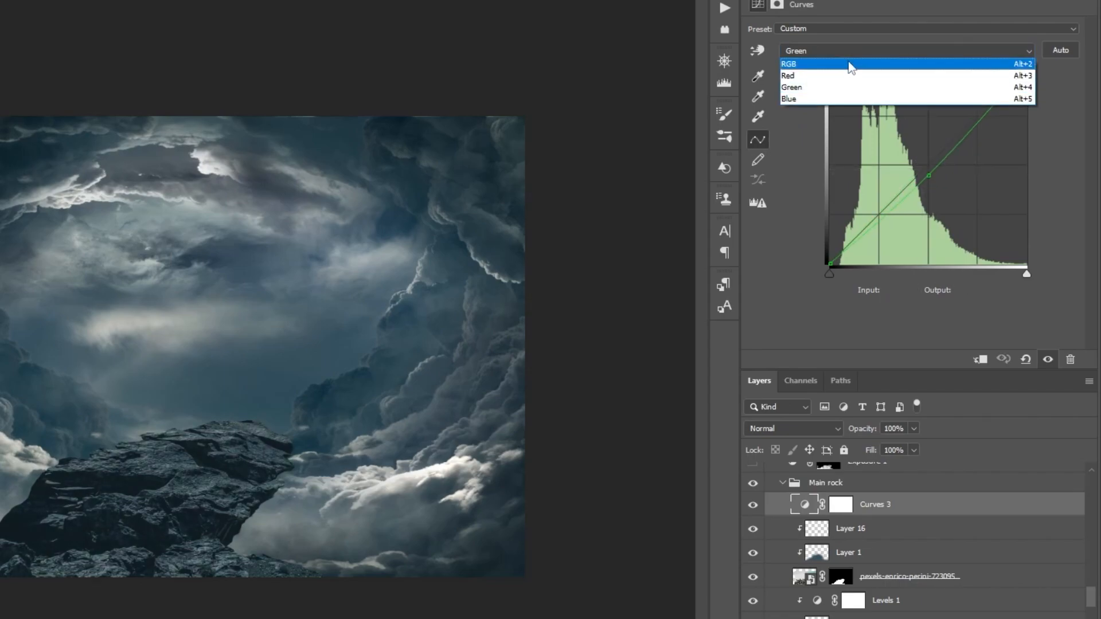
{"action": "left_click", "coordinate": [860, 75]}
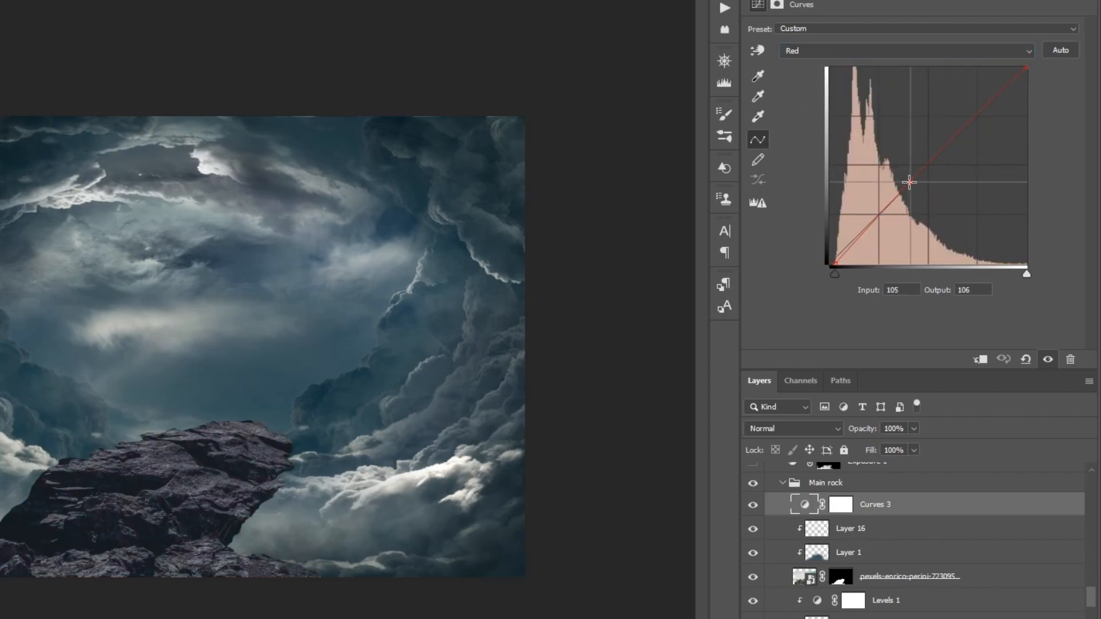
{"action": "left_click_drag", "start_coordinate": [909, 182], "coordinate": [925, 195]}
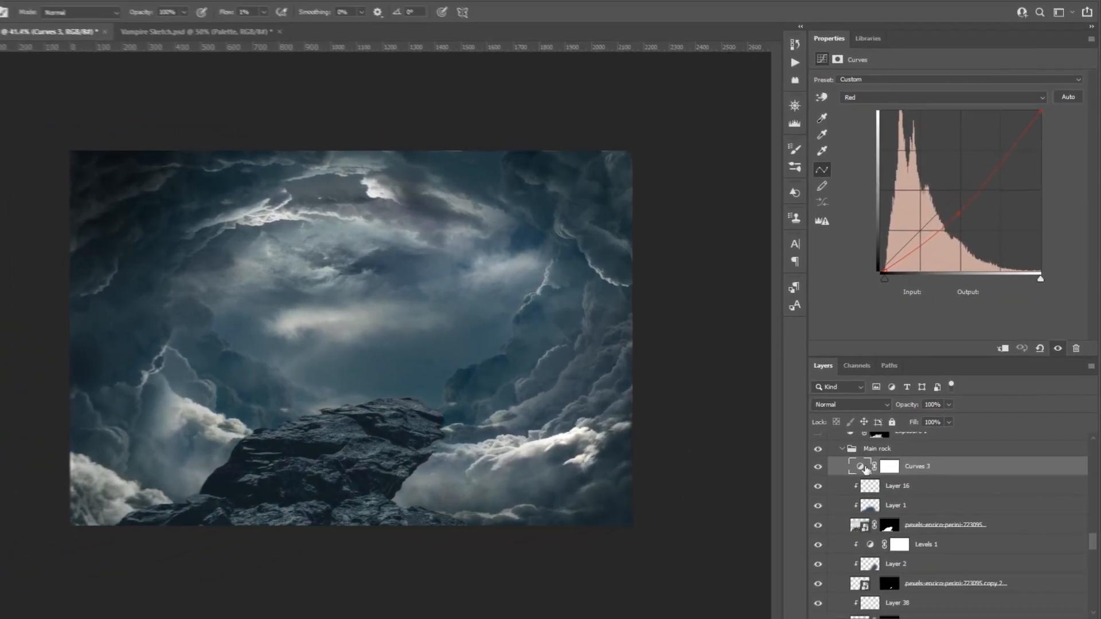
- Show the Left corner rock layer and compare it with and without its mask
{"action": "scroll", "coordinate": [774, 559], "scroll_direction": "down", "scroll_amount": 5}
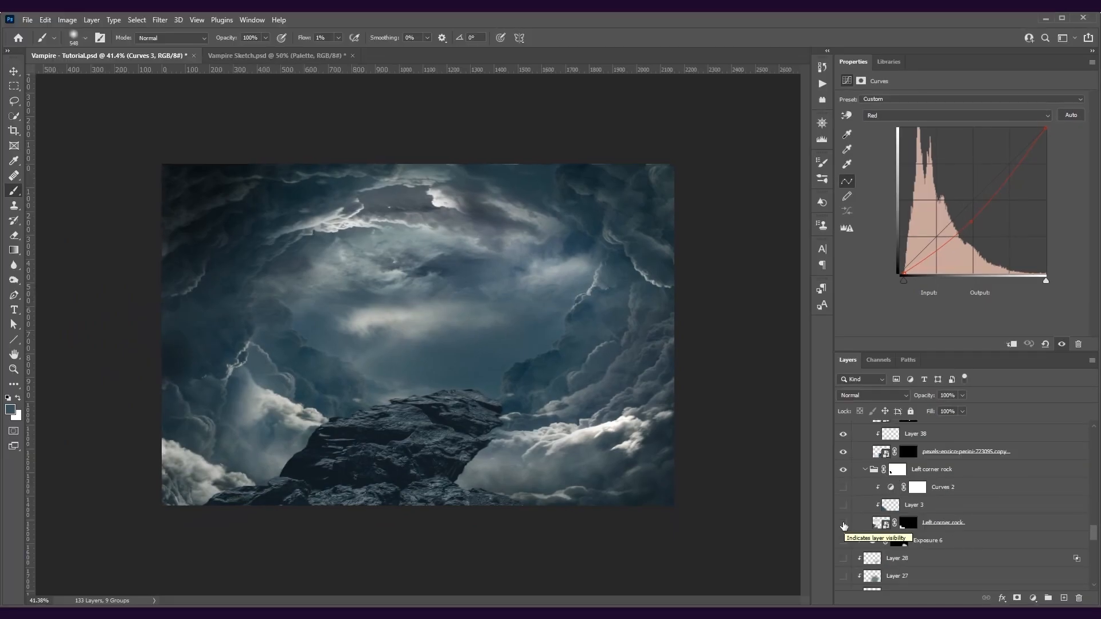
{"action": "left_click", "coordinate": [843, 523]}
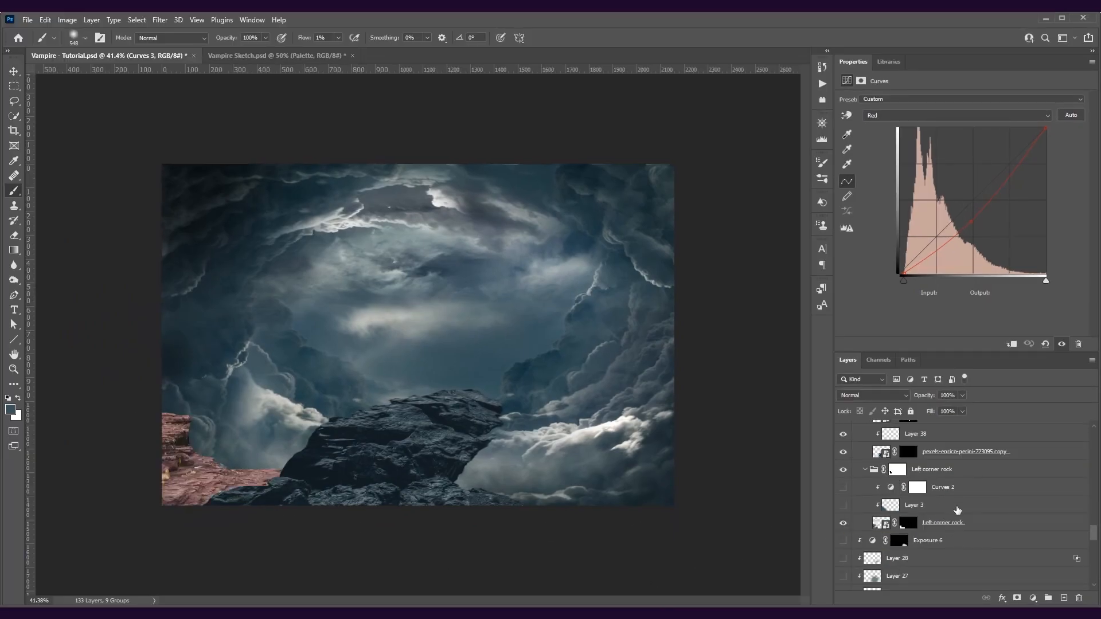
{"action": "left_click", "coordinate": [909, 523], "text": "shift"}
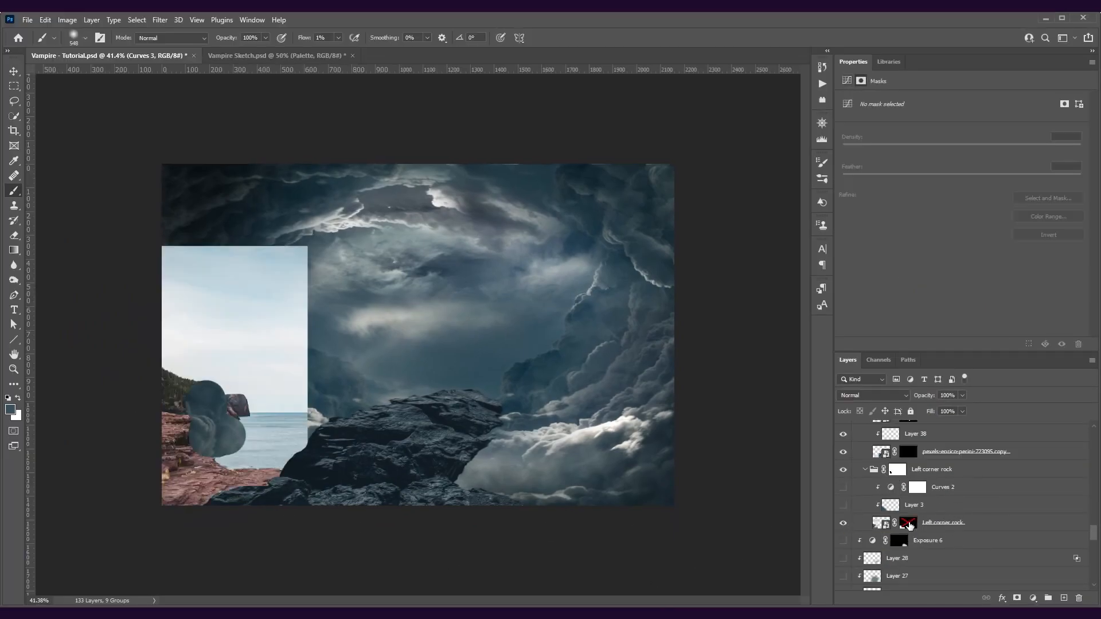
{"action": "left_click", "coordinate": [909, 523], "text": "shift"}
- Try moving the Left corner rock layer with Free Transform, undo the move and return to the Brush tool
{"action": "left_click", "coordinate": [882, 522]}
{"action": "key", "text": "ctrl+t"}
{"action": "left_click_drag", "start_coordinate": [201, 439], "coordinate": [348, 243]}
{"action": "key", "text": "ctrl+z"}
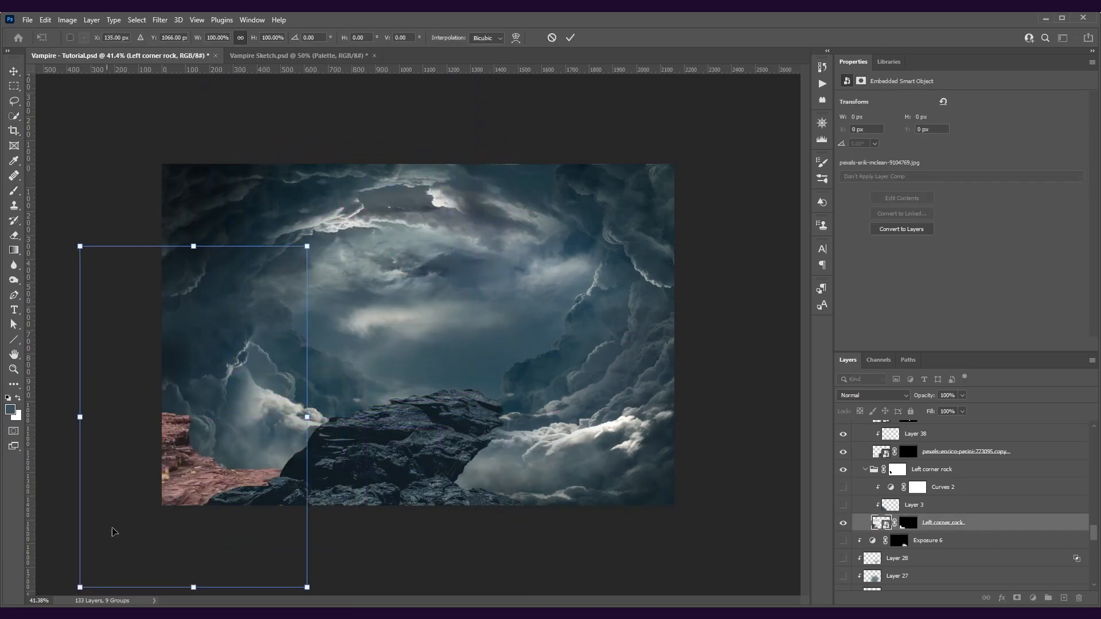
{"action": "key", "text": "Return"}
{"action": "key", "text": "b"}
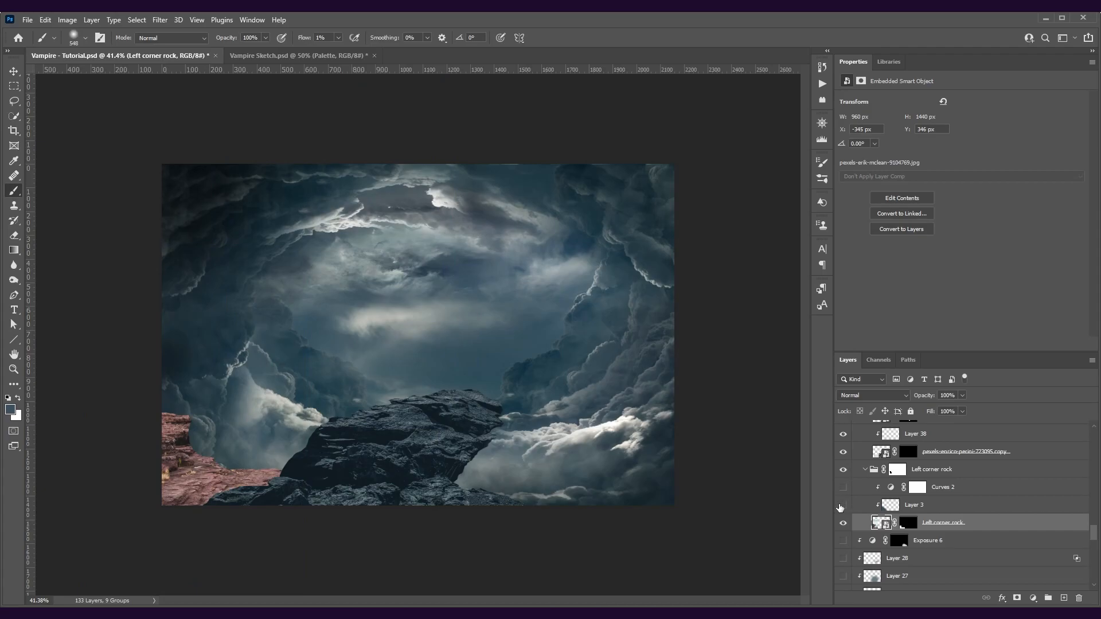
- Show Layer 3 and Curves 2 clipped to the Left corner rock, and examine the red curve of Curves 2
{"action": "left_click", "coordinate": [851, 511]}
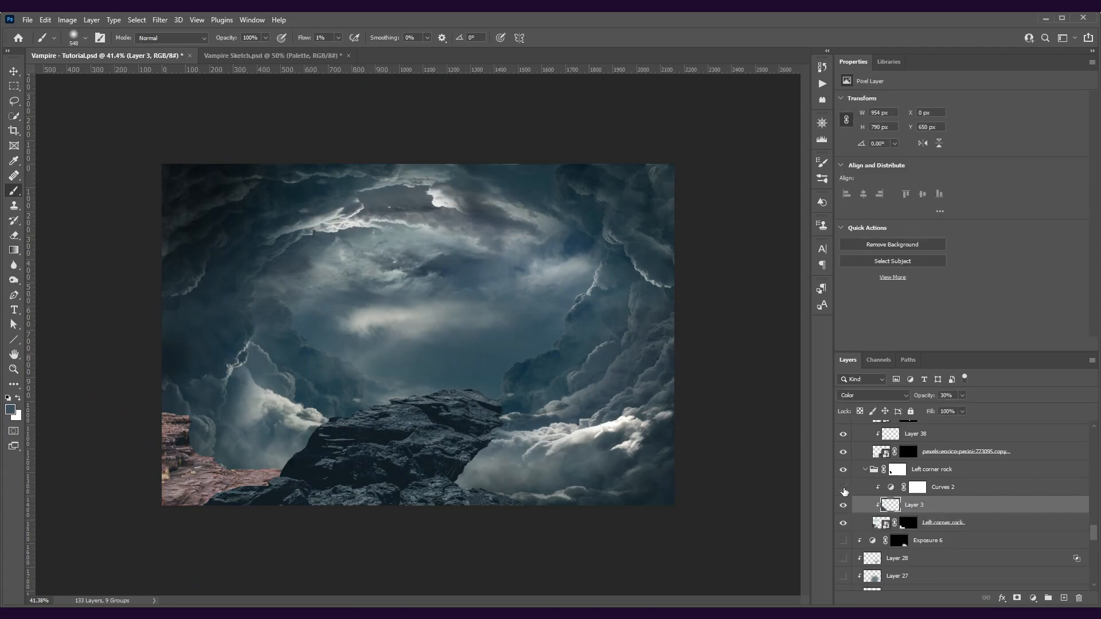
{"action": "left_click", "coordinate": [843, 487]}
{"action": "left_click", "coordinate": [963, 487]}
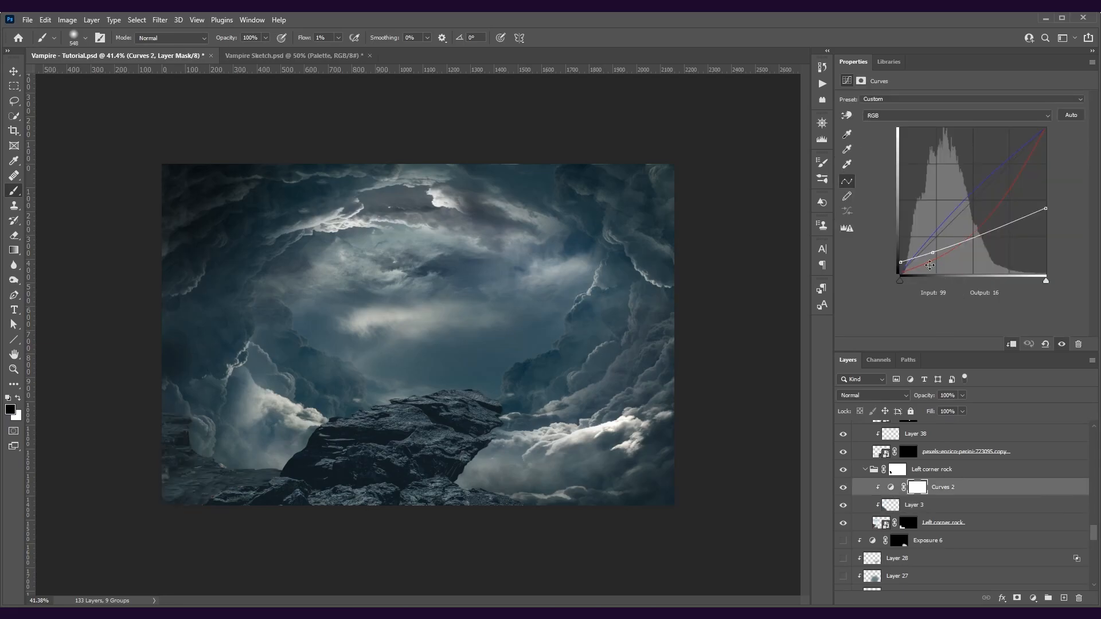
{"action": "left_click", "coordinate": [927, 113]}
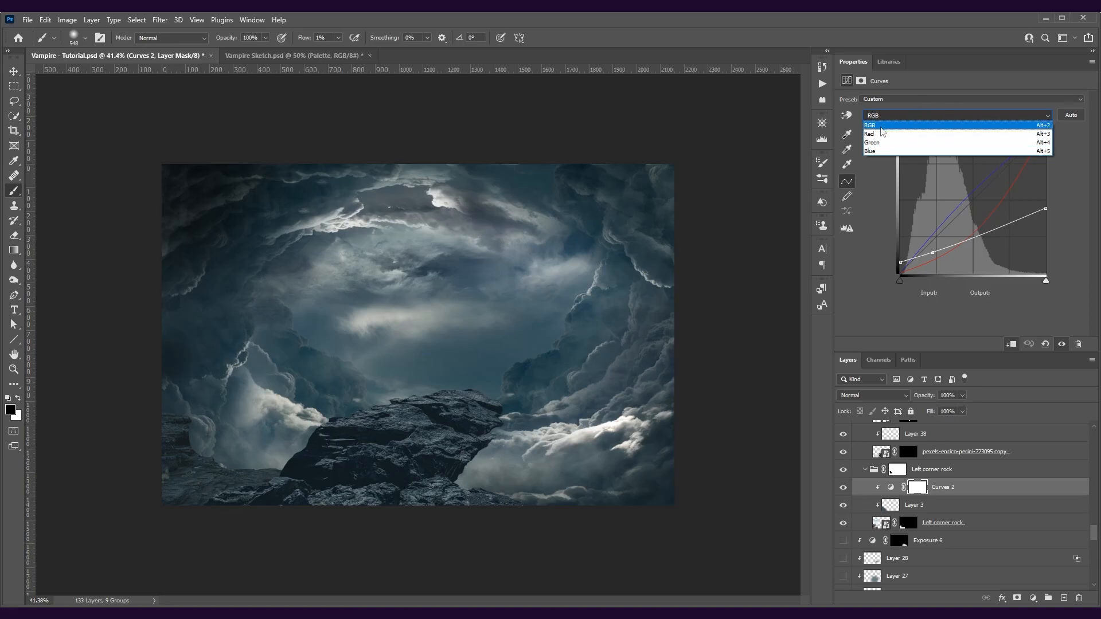
{"action": "left_click", "coordinate": [870, 133]}
{"action": "left_click_drag", "start_coordinate": [985, 178], "coordinate": [1016, 179]}
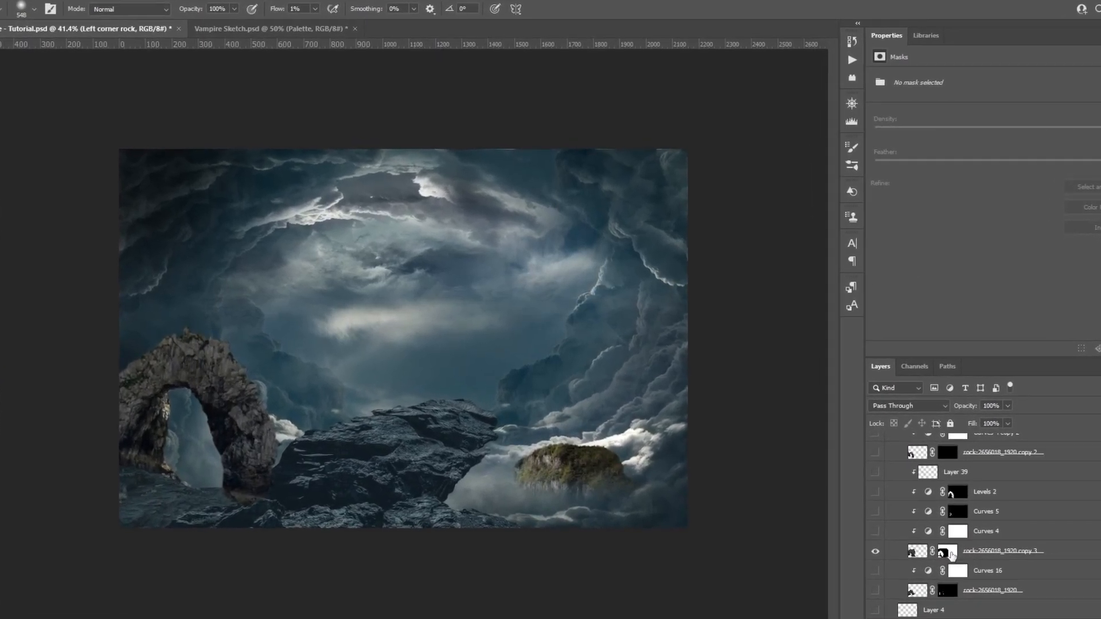
- Compare the rock arch layer rock-2656018_1920 copy 3 with and without its mask
{"action": "left_click", "coordinate": [953, 557], "text": "shift"}
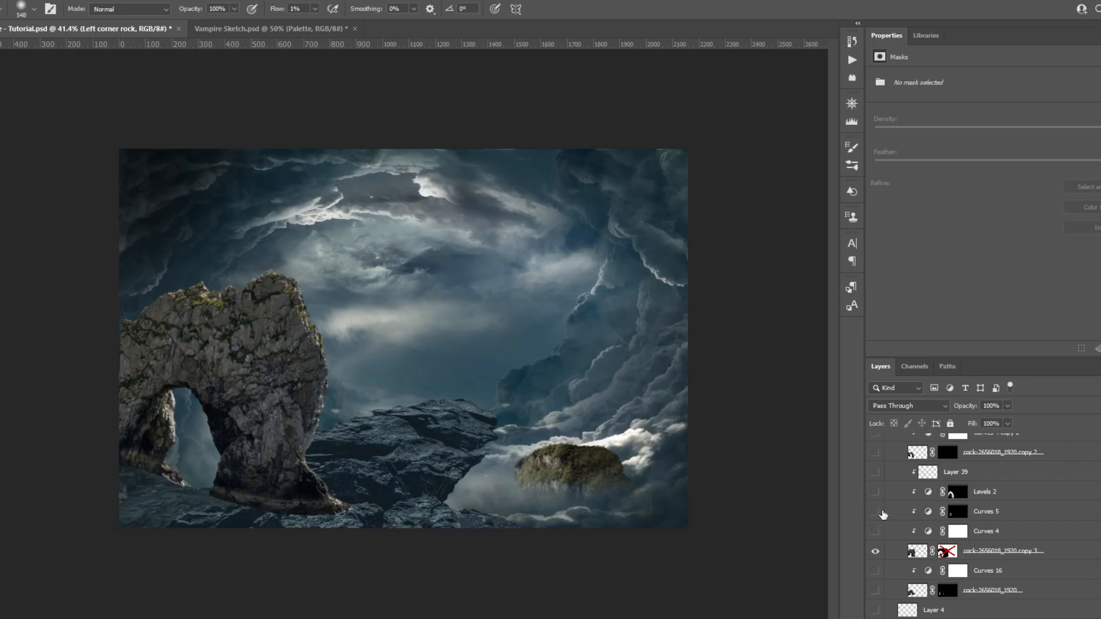
{"action": "left_click", "coordinate": [947, 552], "text": "shift"}
{"action": "left_click", "coordinate": [946, 553], "text": "shift"}
{"action": "left_click", "coordinate": [946, 553], "text": "shift"}
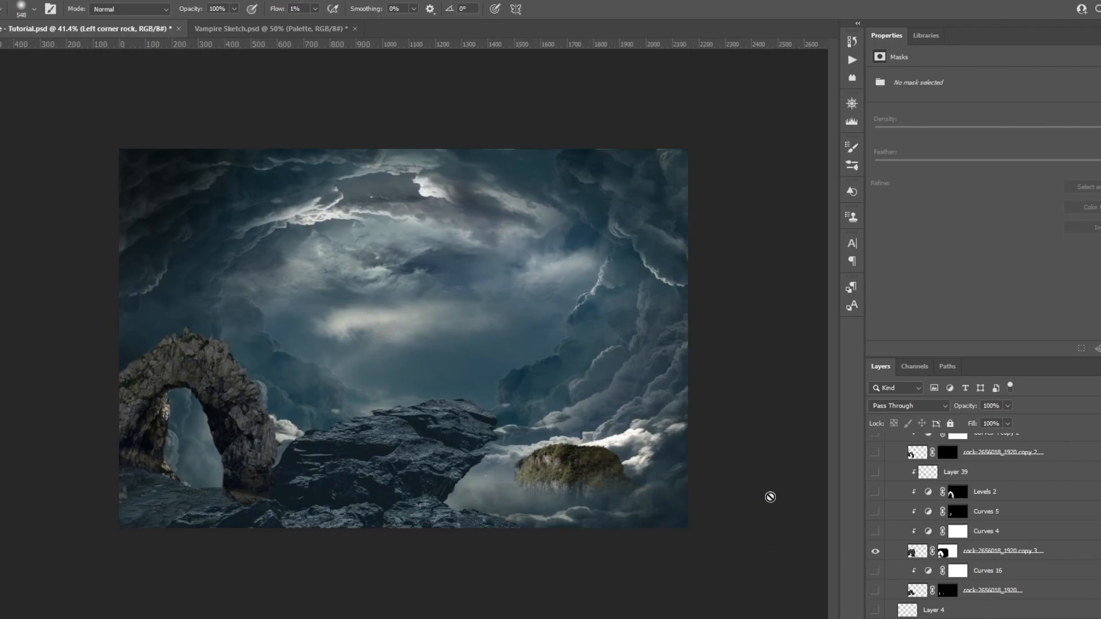
- Show the Curves 4 and Levels 2 adjustments clipped to the rock arch, leaving Curves 5 hidden
{"action": "left_click", "coordinate": [876, 514]}
{"action": "left_click", "coordinate": [875, 513]}
{"action": "left_click", "coordinate": [876, 492]}
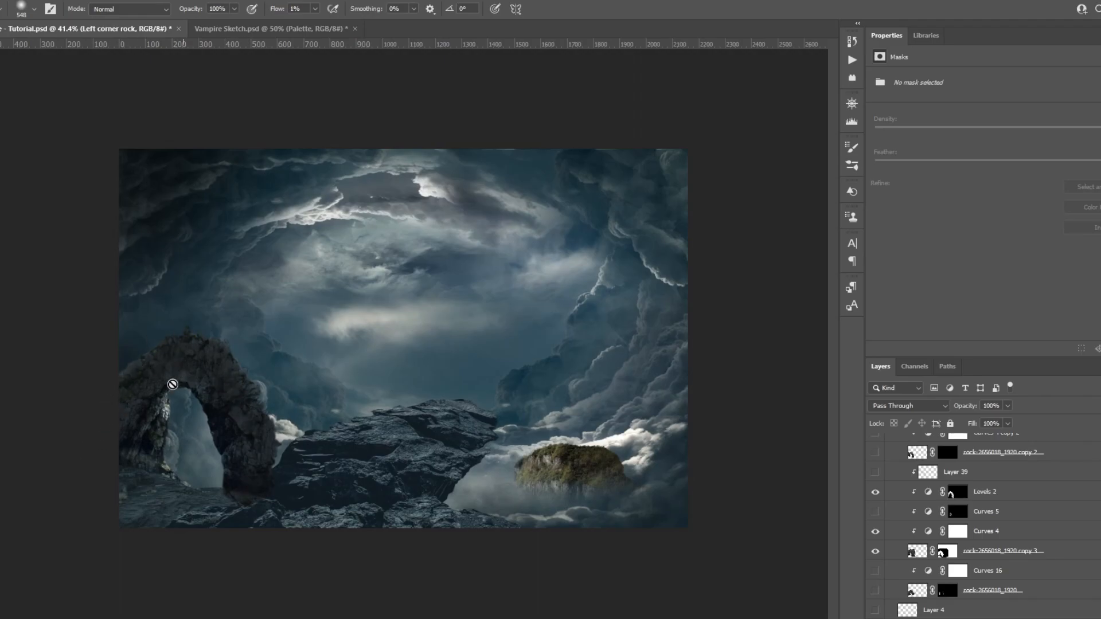
- Compare the rock arch with and without Levels 2 and its mask, and inspect the arch up close
{"action": "left_click", "coordinate": [872, 497]}
{"action": "left_click", "coordinate": [872, 497]}
{"action": "left_click", "coordinate": [960, 493], "text": "shift"}
{"action": "left_click", "coordinate": [958, 495], "text": "shift"}
{"action": "scroll", "coordinate": [192, 418], "scroll_direction": "up", "scroll_amount": 5}
{"action": "left_click_drag", "start_coordinate": [86, 367], "coordinate": [304, 265]}
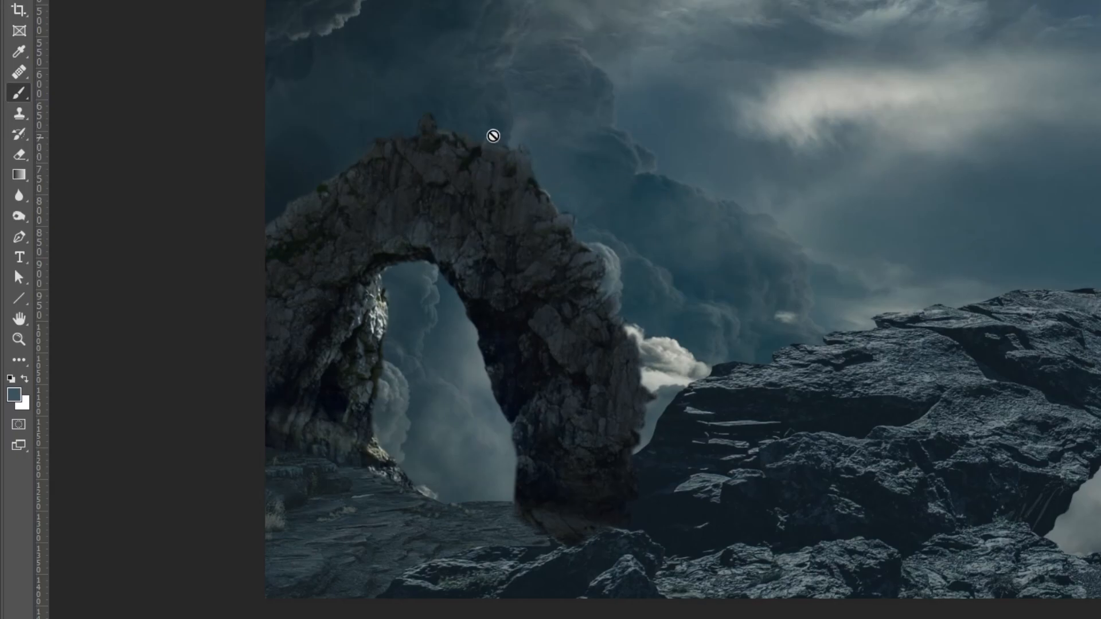
- Compare the rock arch with and without Layer 39, and leave that clipped layer shown
{"action": "scroll", "coordinate": [600, 173], "scroll_direction": "down", "scroll_amount": 5}
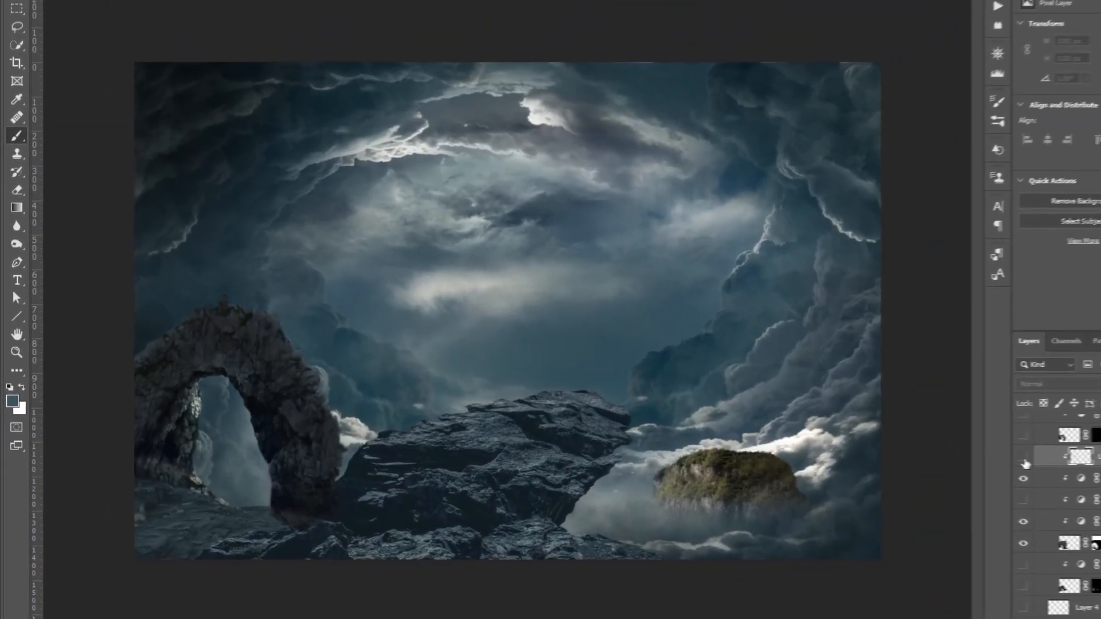
{"action": "left_click", "coordinate": [869, 457]}
{"action": "left_click", "coordinate": [869, 457]}
{"action": "left_click", "coordinate": [868, 457]}
{"action": "left_click", "coordinate": [869, 457]}
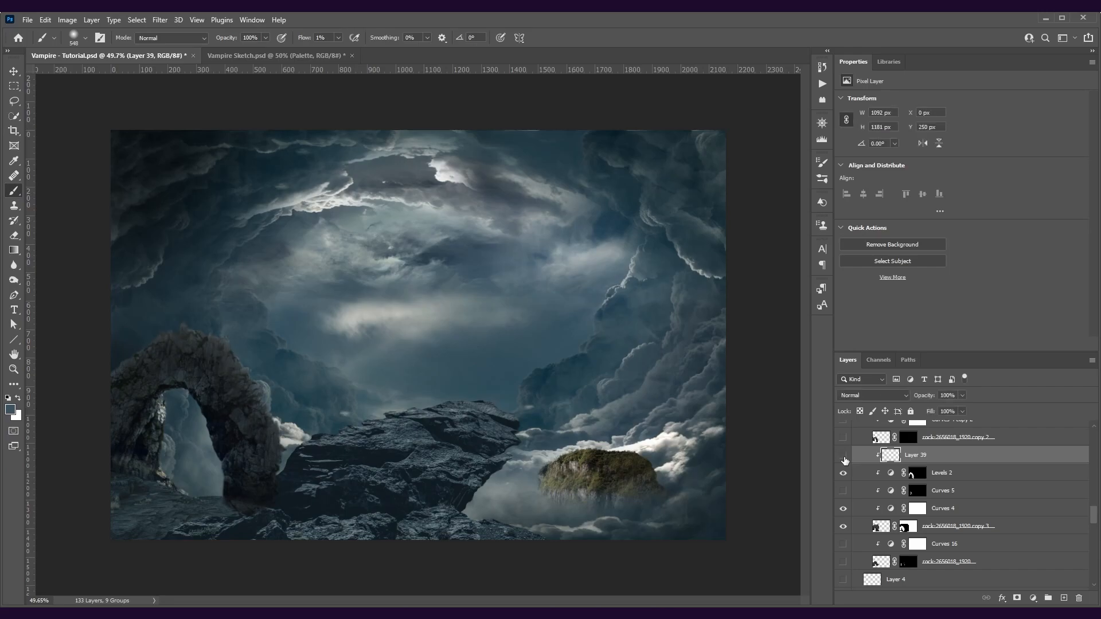
{"action": "left_click", "coordinate": [843, 458]}
- Show Curves 5 on the arch and the rock-2656018_1920 layer below it with its clipped Curves 16
{"action": "scroll", "coordinate": [845, 460], "scroll_direction": "up", "scroll_amount": 2}
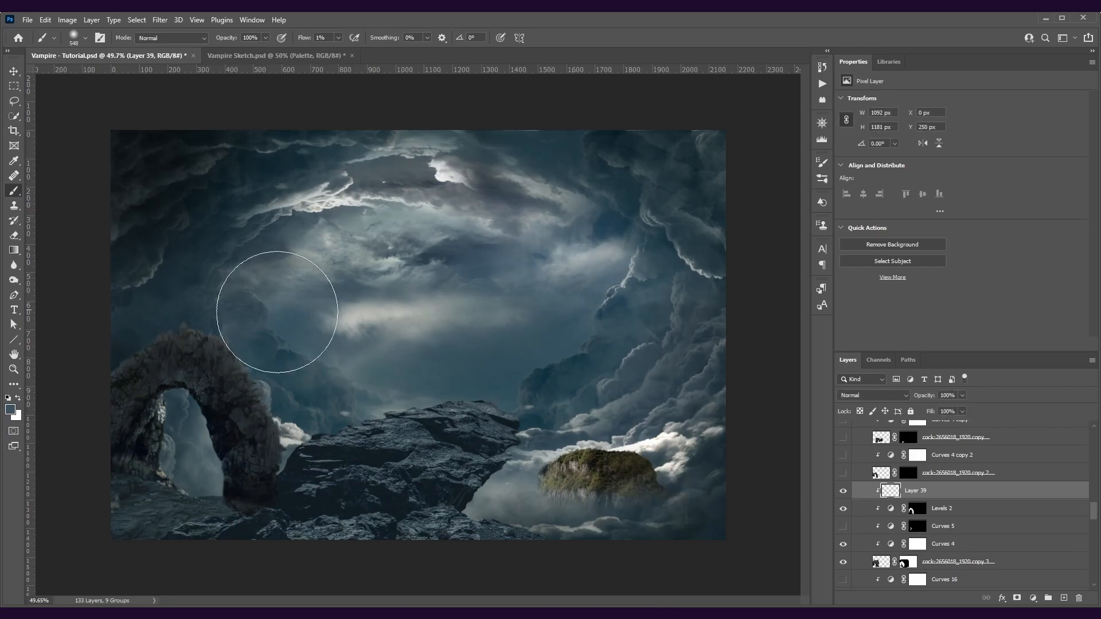
{"action": "scroll", "coordinate": [409, 337], "scroll_direction": "up", "scroll_amount": 1}
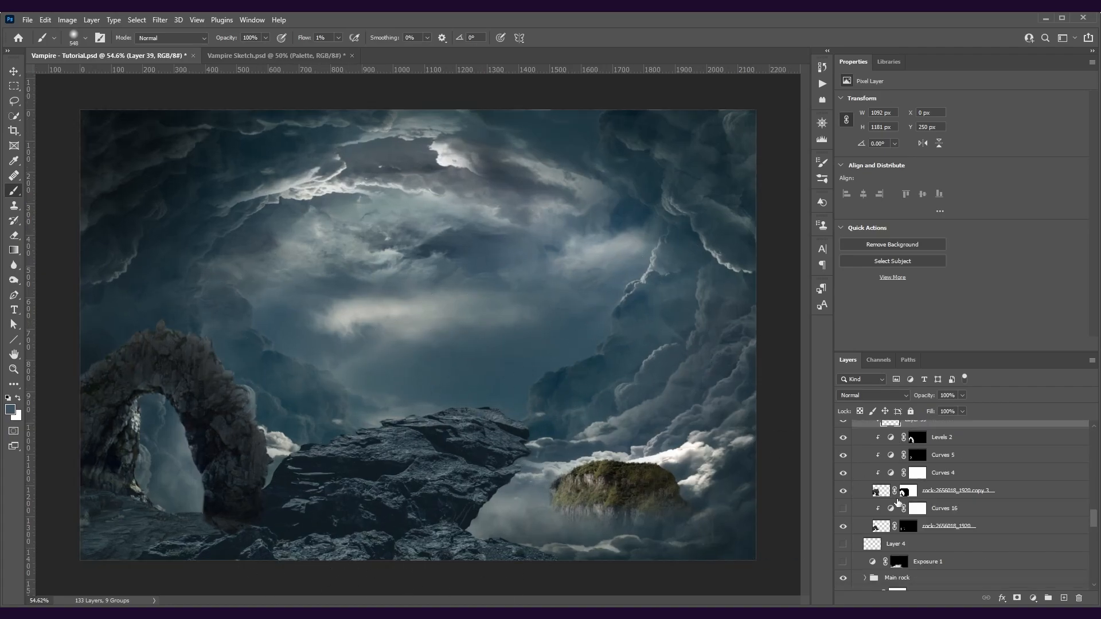
{"action": "left_click", "coordinate": [843, 509]}
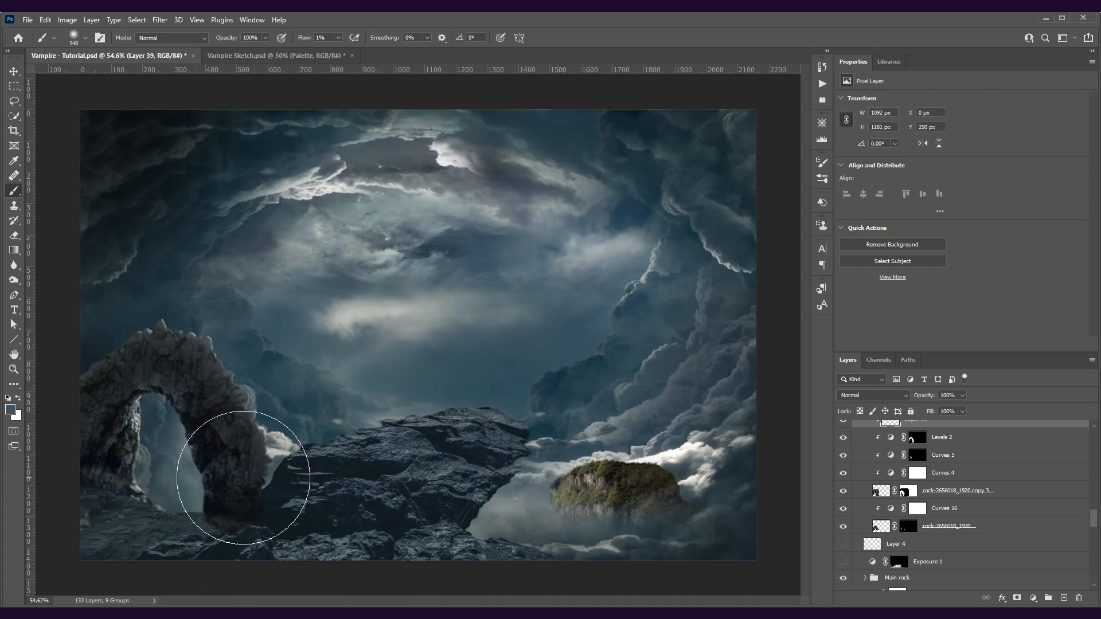
- Show rock-2656018_1920 copy 2 with its Curves 4 copy 2, and the rock copy at the foot of the arch's right leg
{"action": "scroll", "coordinate": [917, 476], "scroll_direction": "up", "scroll_amount": 1}
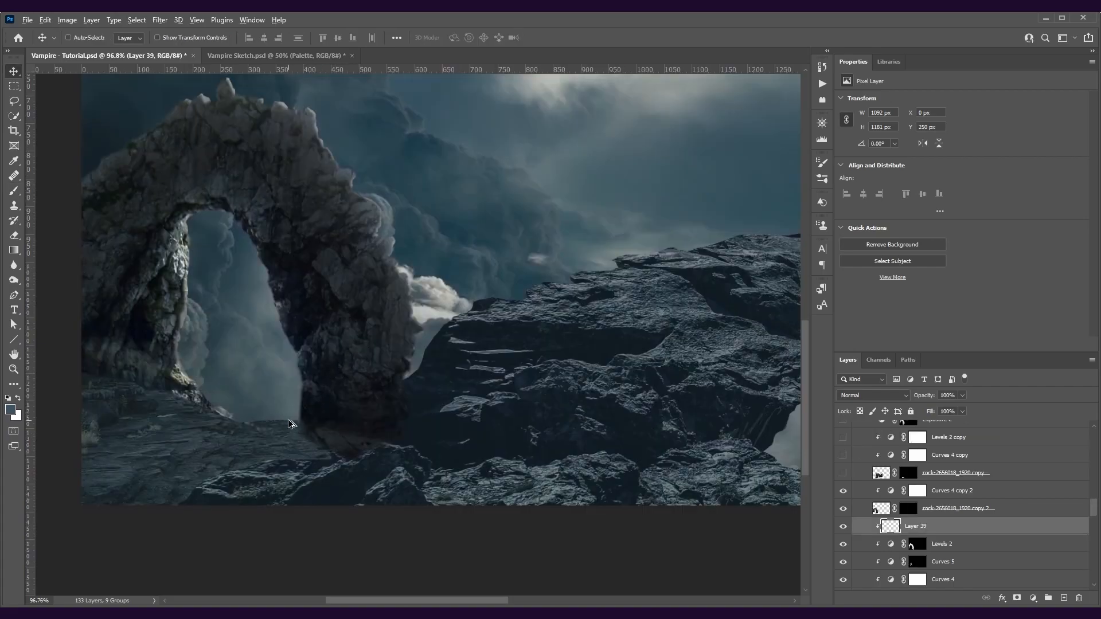
{"action": "scroll", "coordinate": [290, 424], "scroll_direction": "up", "scroll_amount": 3}
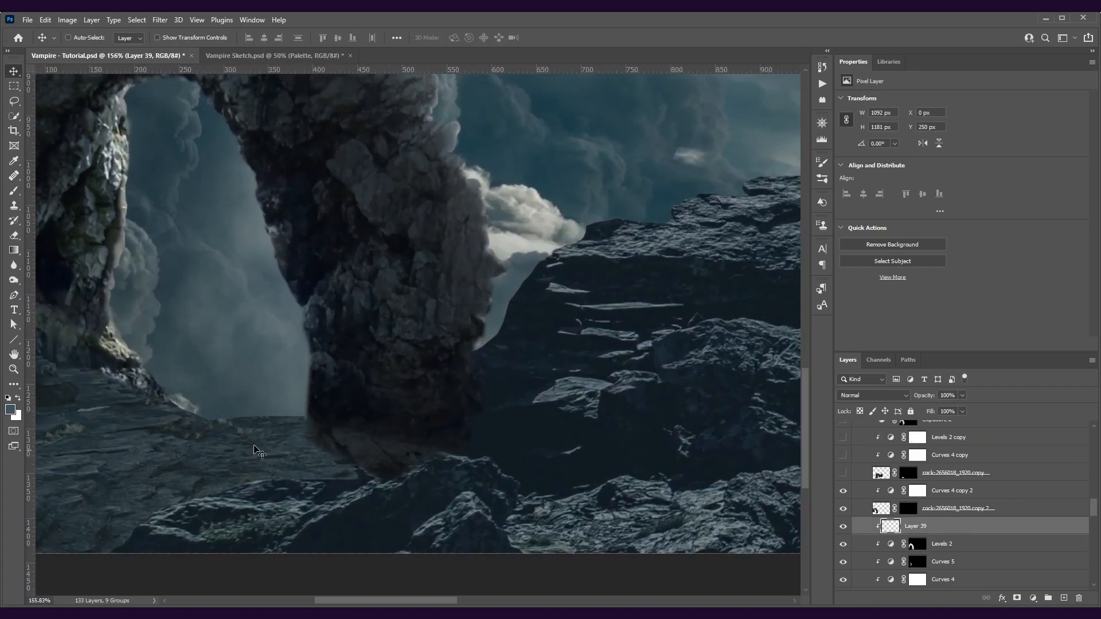
{"action": "scroll", "coordinate": [410, 418], "scroll_direction": "down", "scroll_amount": 2}
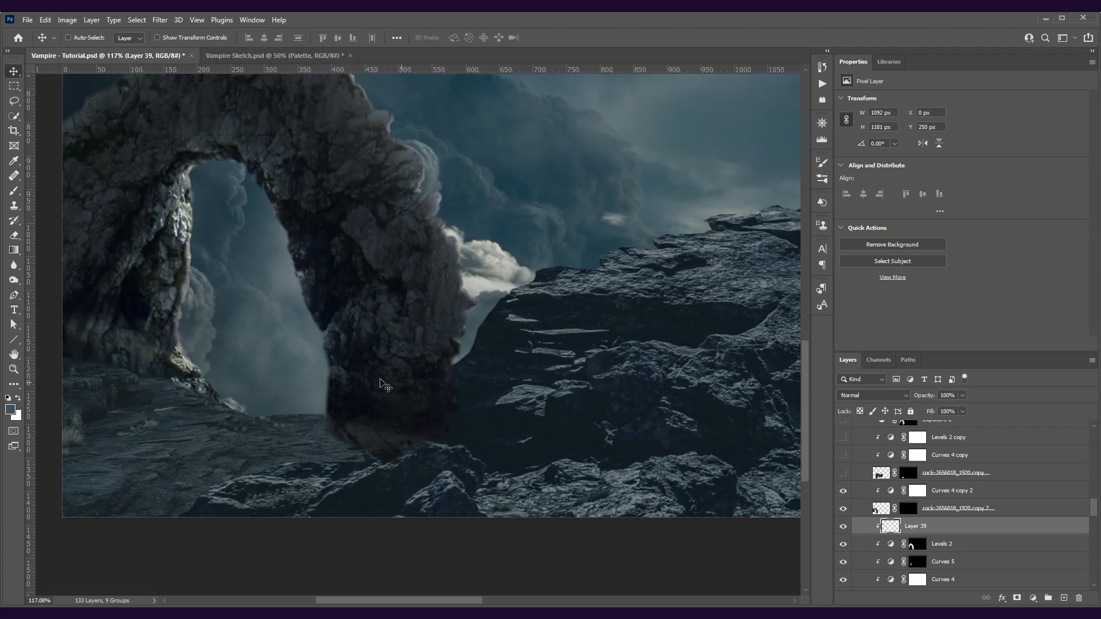
{"action": "left_click", "coordinate": [843, 472]}
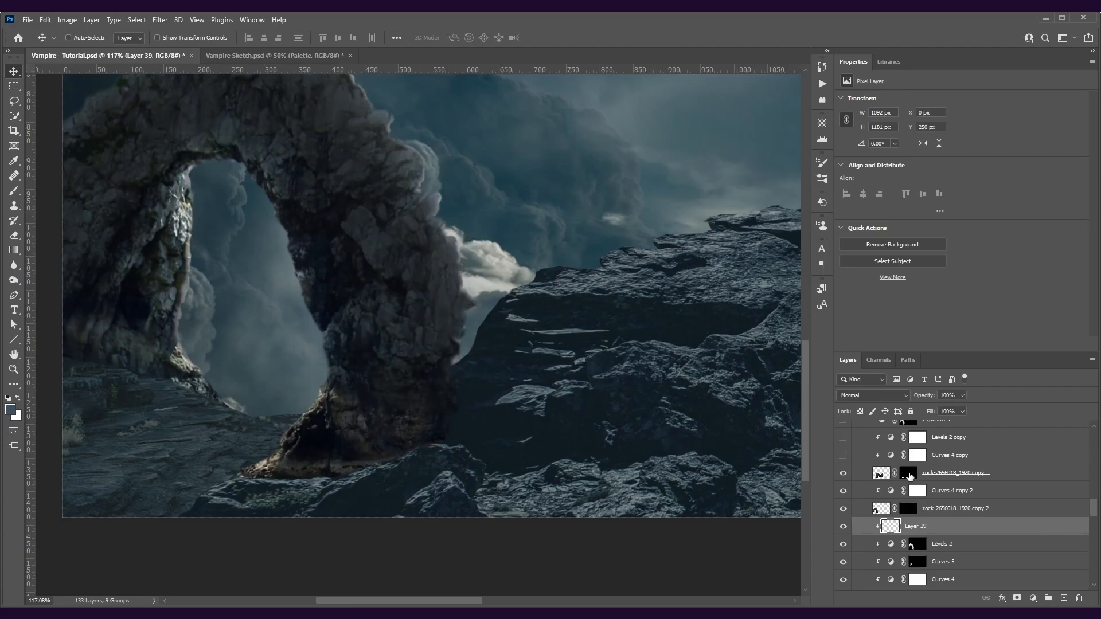
- Compare the arch's foot rock copy with and without its mask, and show its Levels 2 copy adjustment
{"action": "left_click", "coordinate": [909, 474], "text": "shift"}
{"action": "scroll", "coordinate": [390, 544], "scroll_direction": "down", "scroll_amount": 3}
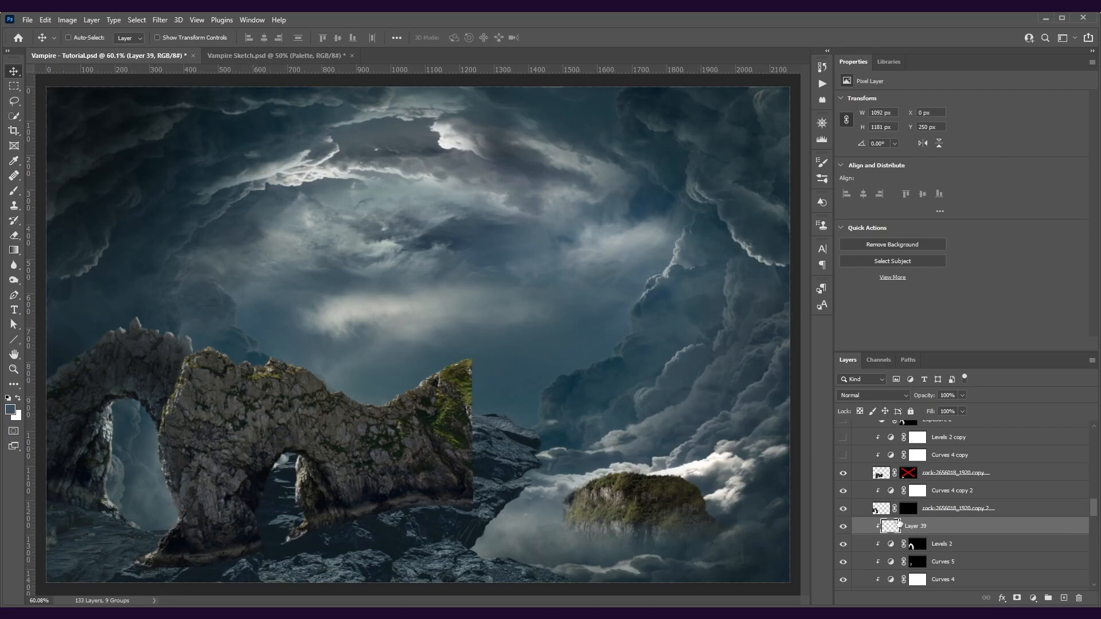
{"action": "left_click", "coordinate": [909, 473], "text": "shift"}
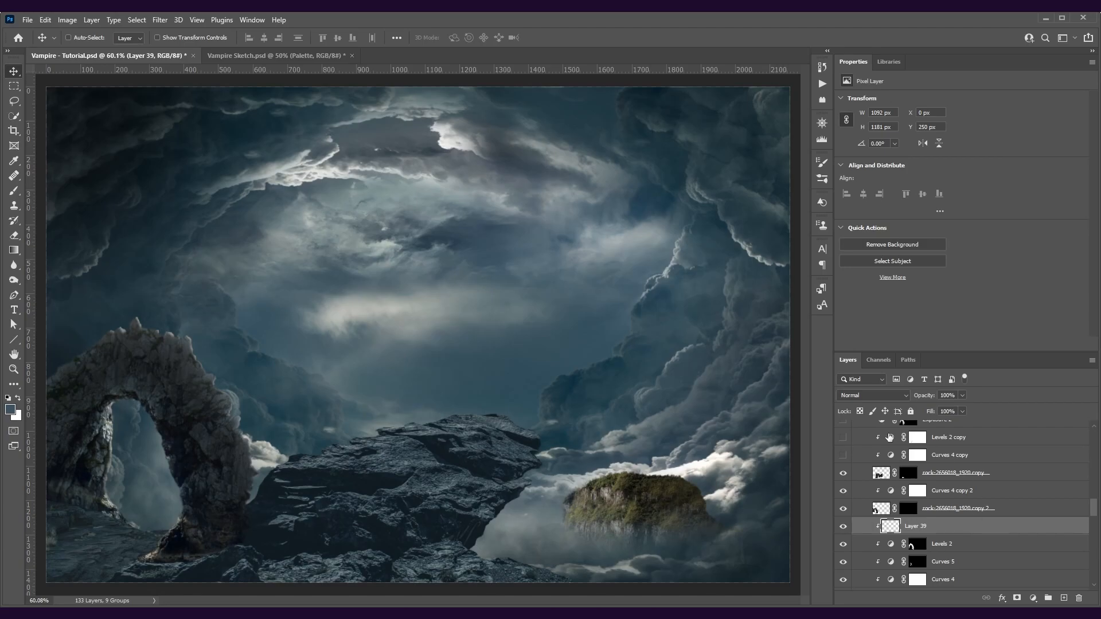
{"action": "left_click", "coordinate": [843, 438]}
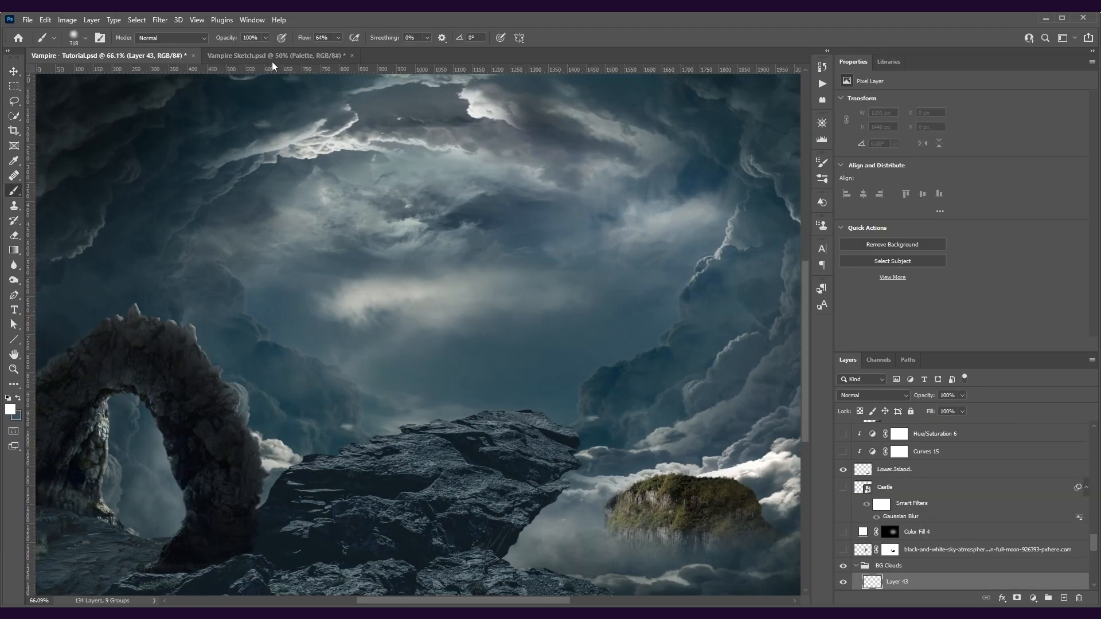
- Paint a broad white band across the Palette layer of Vampire Sketch.psd and across Layer 43 of Vampire - Tutorial.psd
{"action": "left_click", "coordinate": [270, 55]}
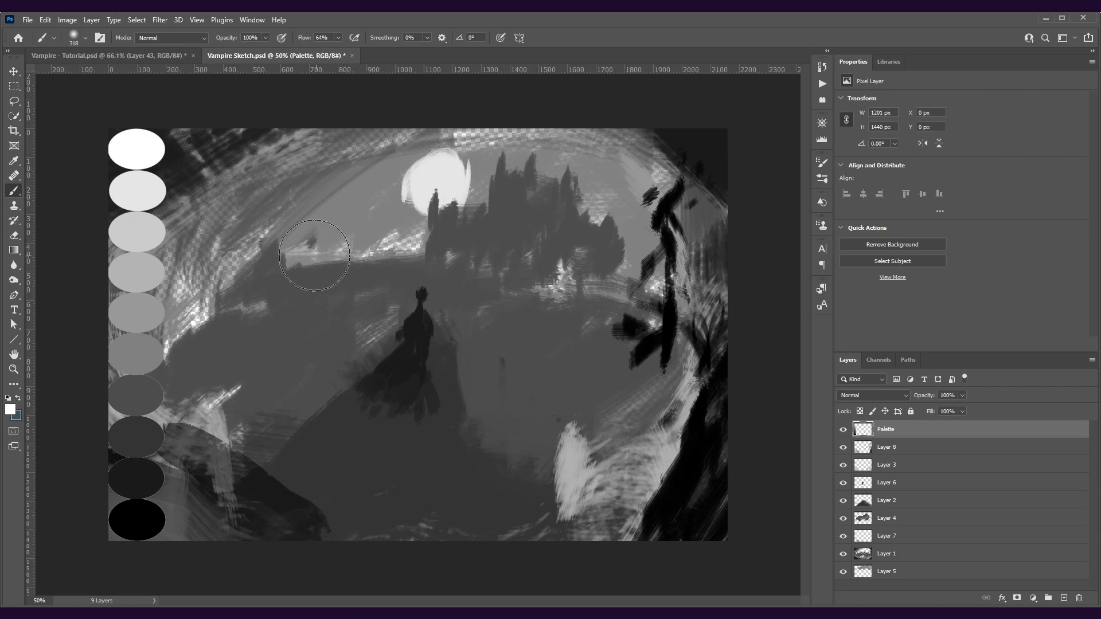
{"action": "mouse_move", "coordinate": [220, 253]}
{"action": "left_mouse_down"}
{"action": "mouse_move", "coordinate": [789, 256]}
{"action": "mouse_move", "coordinate": [553, 269]}
{"action": "mouse_move", "coordinate": [109, 261]}
{"action": "left_mouse_up"}
{"action": "left_click", "coordinate": [124, 55]}
{"action": "mouse_move", "coordinate": [147, 356]}
{"action": "left_mouse_down"}
{"action": "mouse_move", "coordinate": [172, 380]}
{"action": "mouse_move", "coordinate": [766, 371]}
{"action": "left_mouse_up"}
{"action": "scroll", "coordinate": [684, 378], "scroll_direction": "down", "scroll_amount": 6}
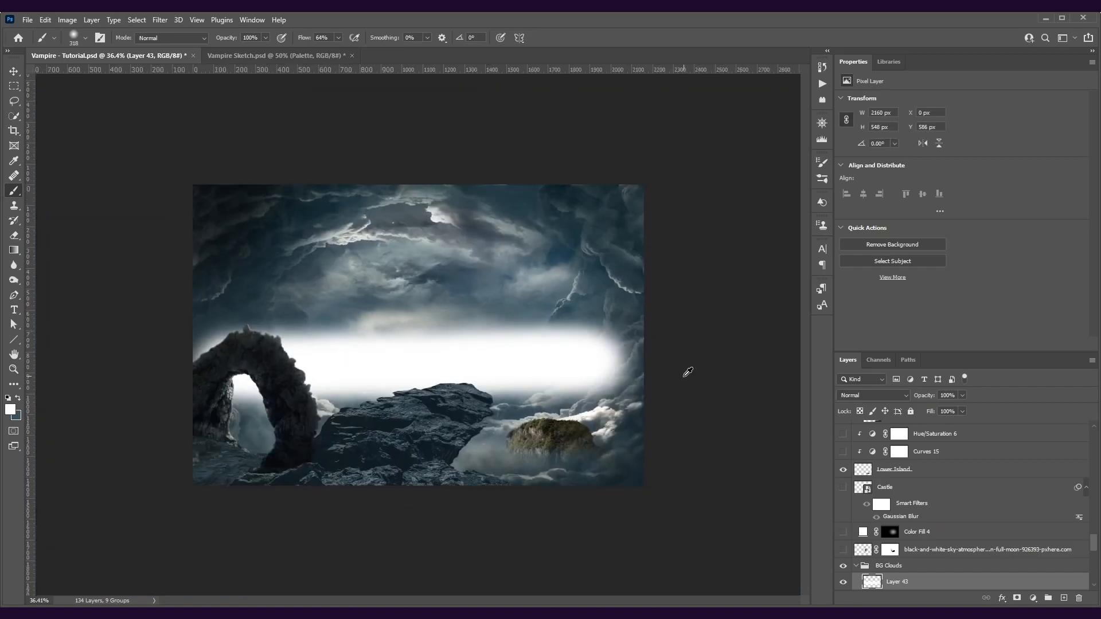
- Compare the white bands in Vampire Sketch.psd and Vampire - Tutorial.psd
{"action": "left_click", "coordinate": [285, 57]}
{"action": "scroll", "coordinate": [365, 163], "scroll_direction": "down", "scroll_amount": 2}
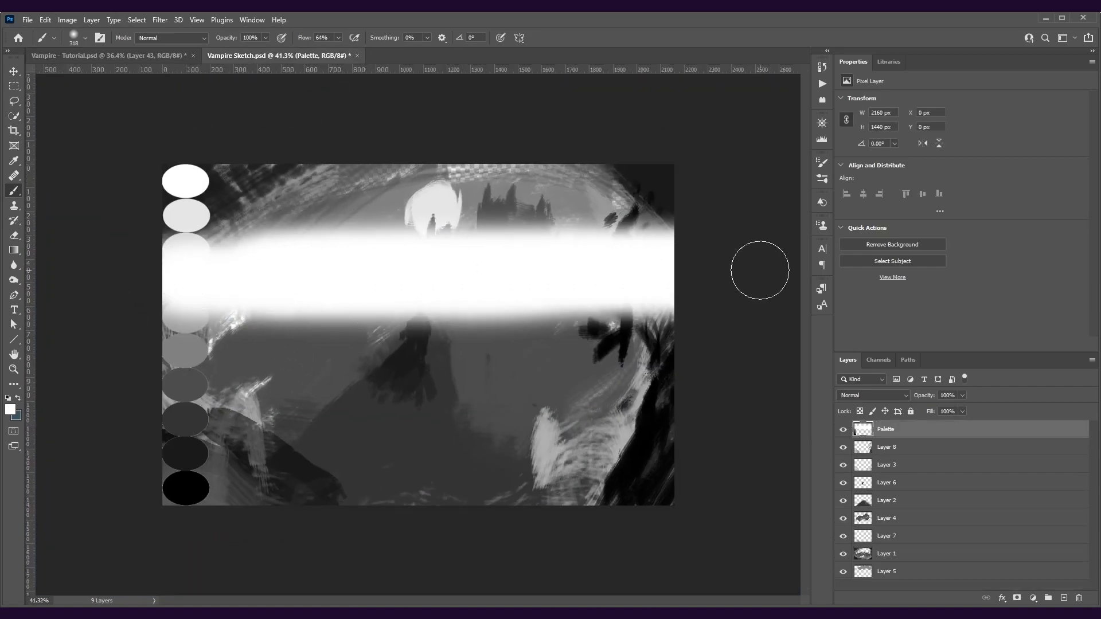
{"action": "left_click", "coordinate": [88, 56]}
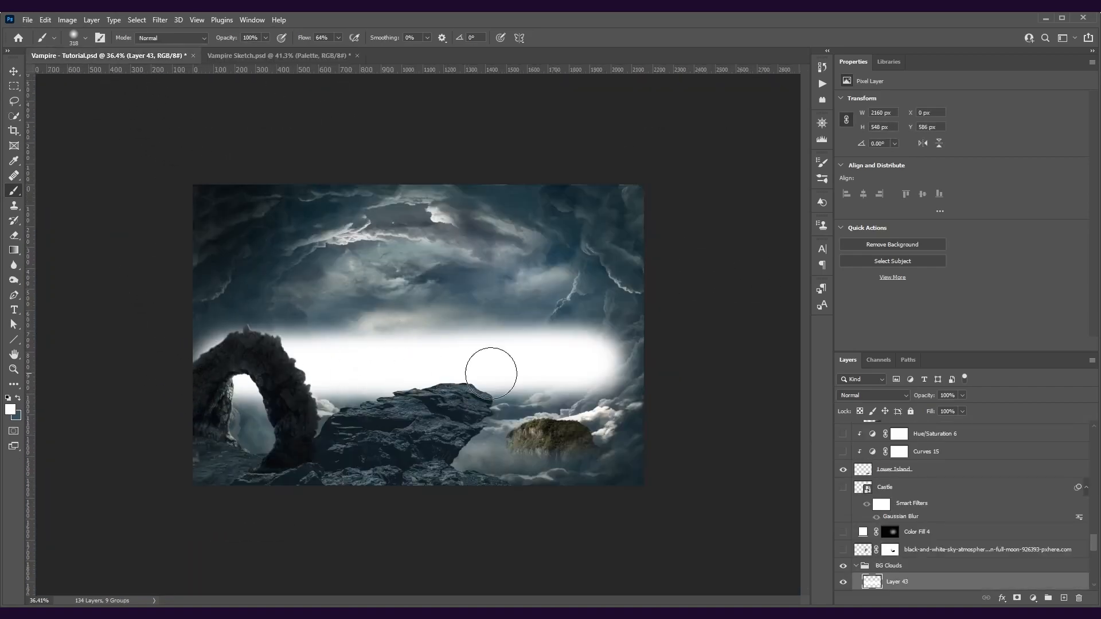
{"action": "left_click", "coordinate": [277, 56]}
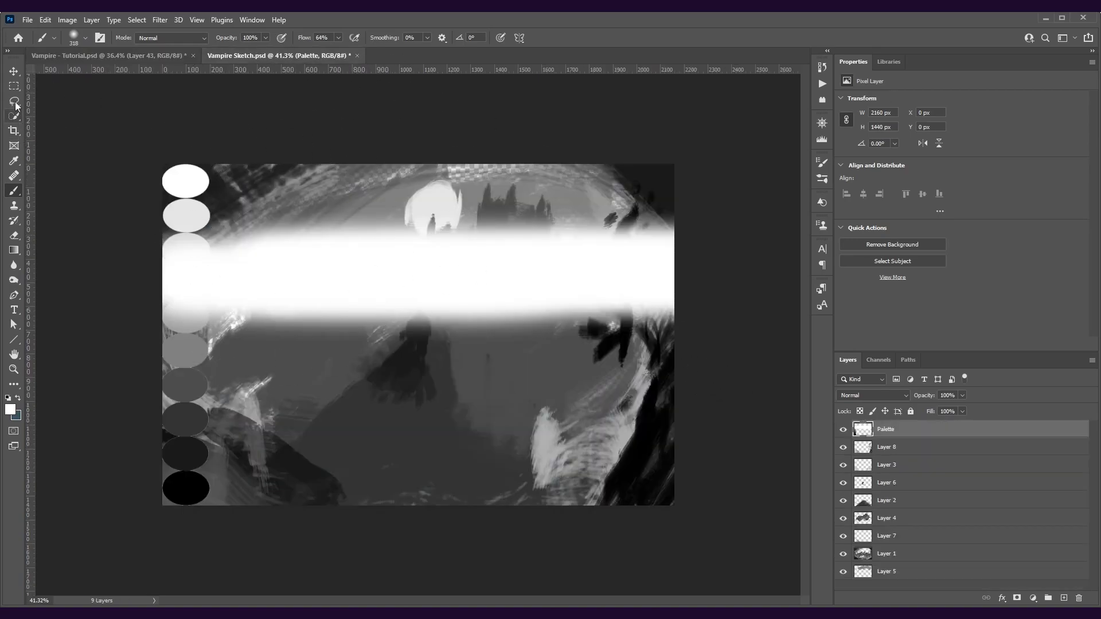
- Undo the white band on the Palette layer of Vampire Sketch.psd and switch back to Vampire - Tutorial.psd
{"action": "left_click", "coordinate": [13, 71]}
{"action": "mouse_move", "coordinate": [271, 271]}
{"action": "left_mouse_down"}
{"action": "mouse_move", "coordinate": [341, 275]}
{"action": "mouse_move", "coordinate": [327, 265]}
{"action": "left_mouse_up"}
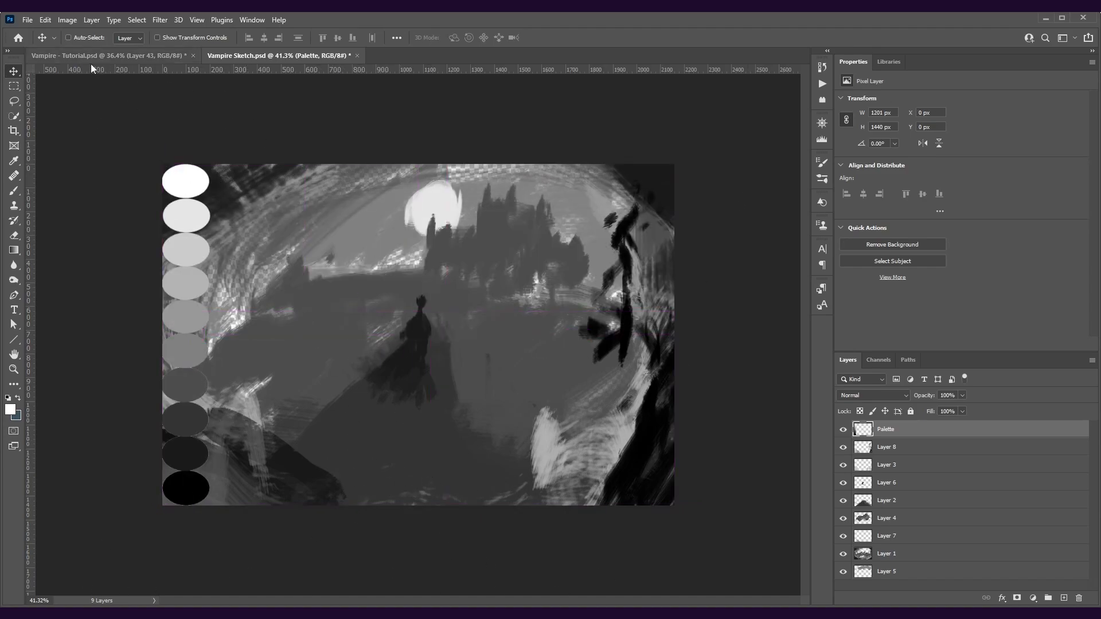
{"action": "left_click", "coordinate": [76, 56]}
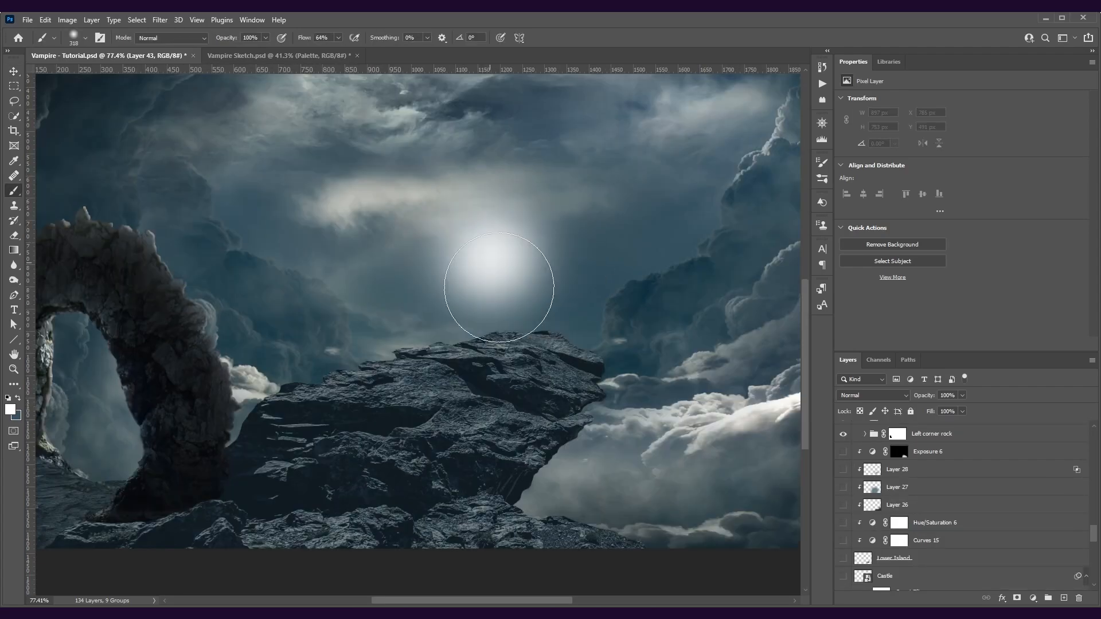
- Paint a large soft white disc on Layer 43 in the sky behind the main rock's peak
{"action": "mouse_move", "coordinate": [491, 276]}
{"action": "left_mouse_down"}
{"action": "mouse_move", "coordinate": [565, 219]}
{"action": "mouse_move", "coordinate": [506, 257]}
{"action": "left_mouse_up"}
{"action": "scroll", "coordinate": [524, 310], "scroll_direction": "down", "scroll_amount": 2}
{"action": "left_click_drag", "start_coordinate": [524, 309], "coordinate": [628, 187]}
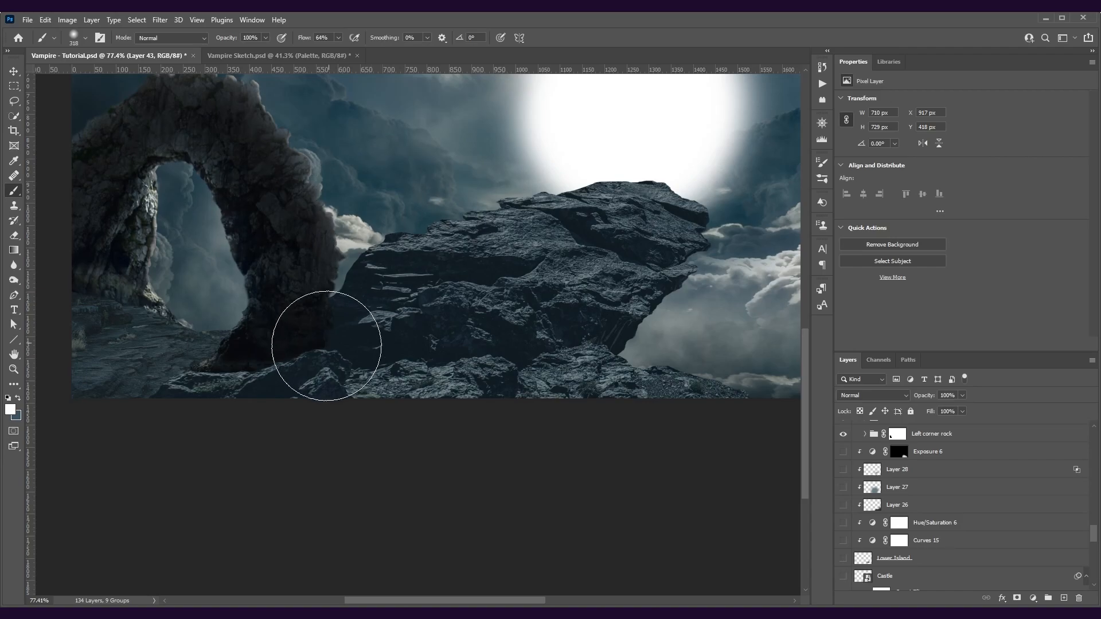
- Sample the dark rock tones around the foot of the arch as the brush colour for a new layer on top
{"action": "left_click", "coordinate": [257, 338], "text": "alt"}
{"action": "left_click", "coordinate": [257, 338], "text": "alt"}
{"action": "left_click", "coordinate": [396, 360], "text": "alt"}
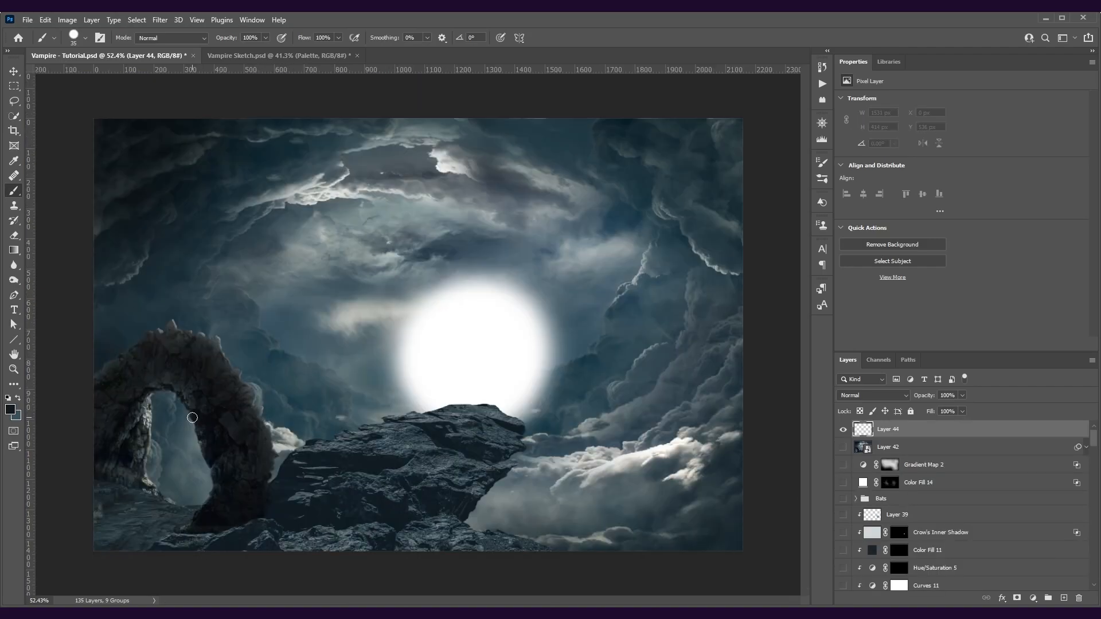
{"action": "scroll", "coordinate": [240, 535], "scroll_direction": "up", "scroll_amount": 1}
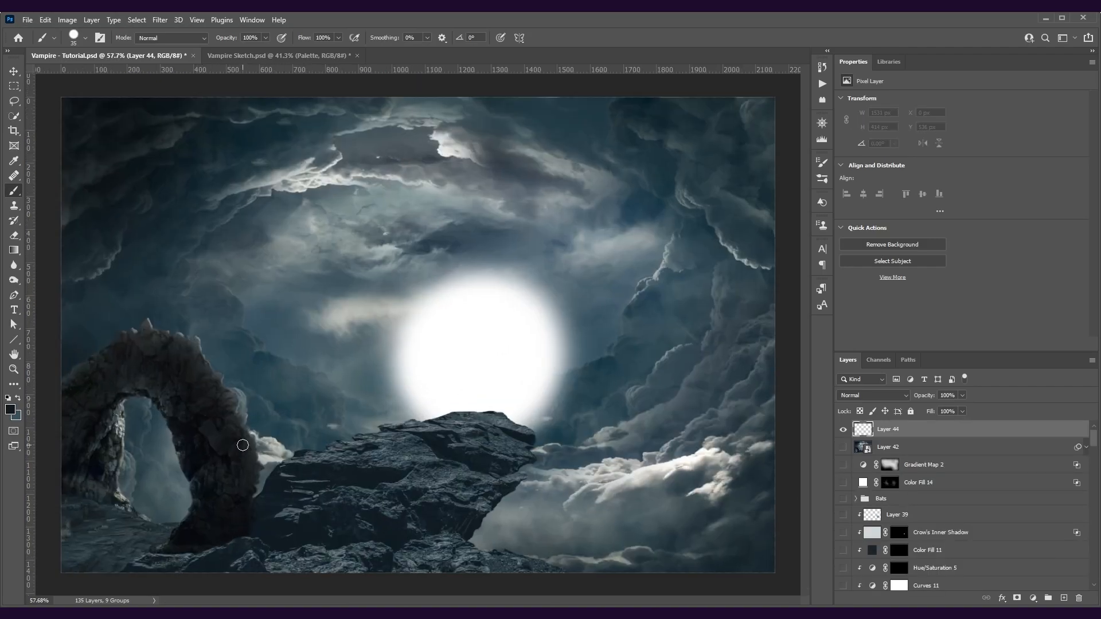
{"action": "scroll", "coordinate": [243, 441], "scroll_direction": "down", "scroll_amount": 4}
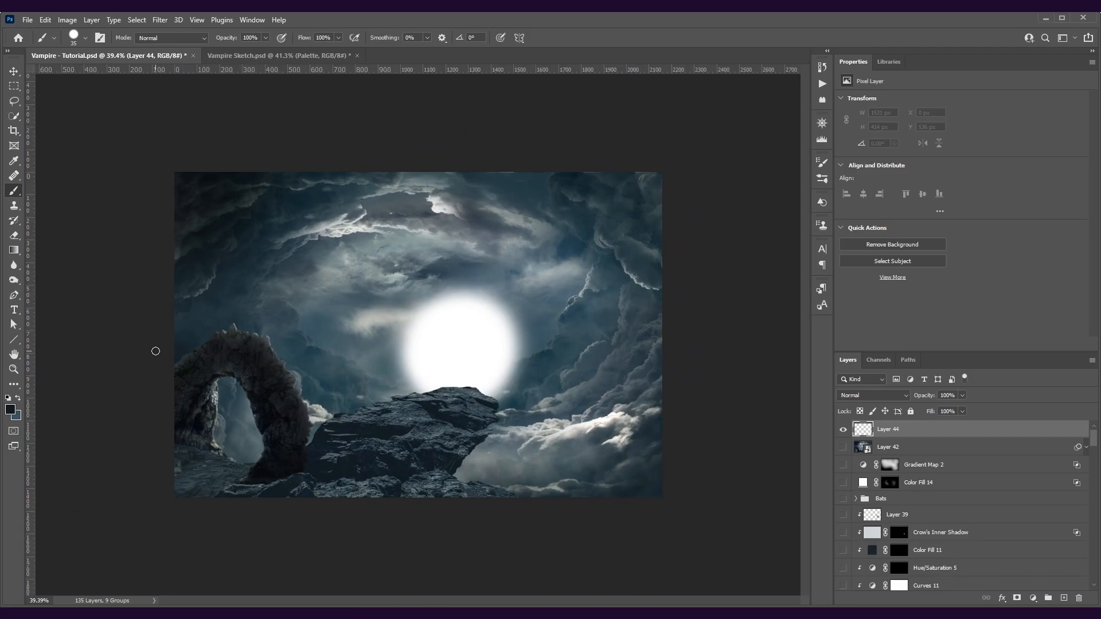
{"action": "scroll", "coordinate": [281, 359], "scroll_direction": "up", "scroll_amount": 2}
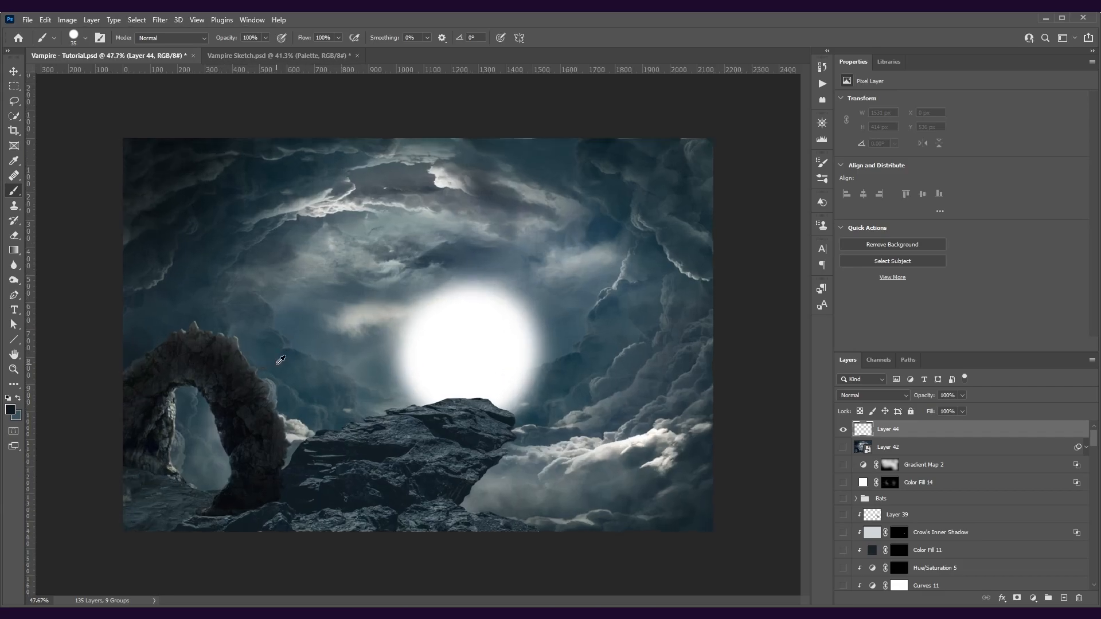
- Try tracing the silhouette of the arch and main rock with dark brush strokes on Layer 44, and undo them
{"action": "mouse_move", "coordinate": [310, 326]}
{"action": "left_mouse_down"}
{"action": "mouse_move", "coordinate": [331, 327]}
{"action": "mouse_move", "coordinate": [311, 326]}
{"action": "left_mouse_up"}
{"action": "mouse_move", "coordinate": [110, 343]}
{"action": "left_mouse_down"}
{"action": "mouse_move", "coordinate": [213, 281]}
{"action": "mouse_move", "coordinate": [269, 322]}
{"action": "mouse_move", "coordinate": [342, 412]}
{"action": "mouse_move", "coordinate": [491, 371]}
{"action": "mouse_move", "coordinate": [550, 392]}
{"action": "mouse_move", "coordinate": [535, 482]}
{"action": "left_mouse_up"}
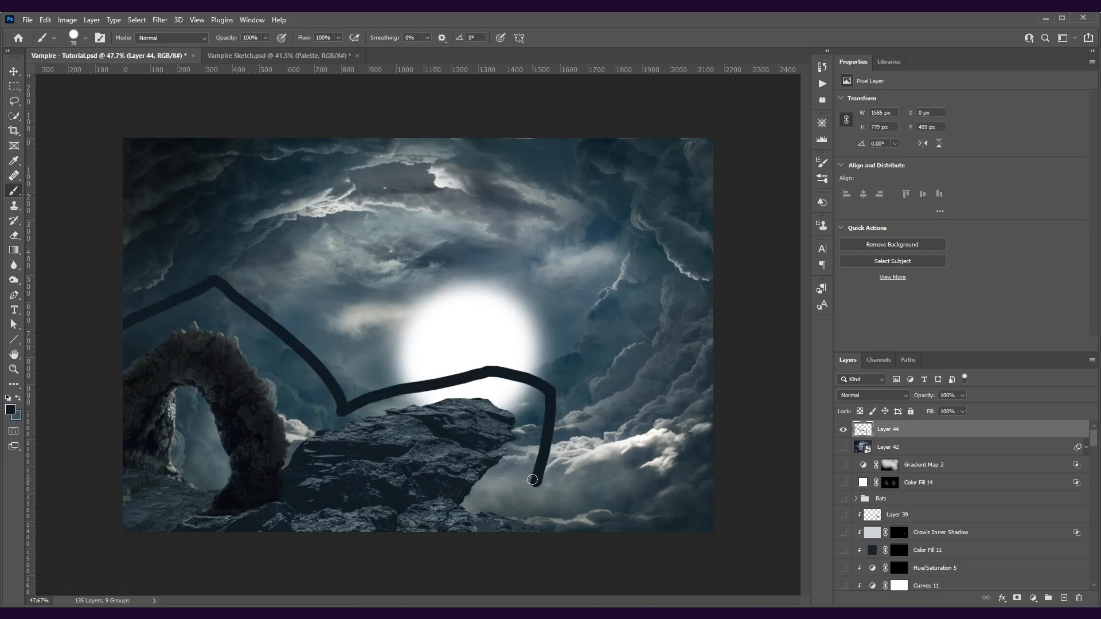
{"action": "key", "text": "ctrl+z"}
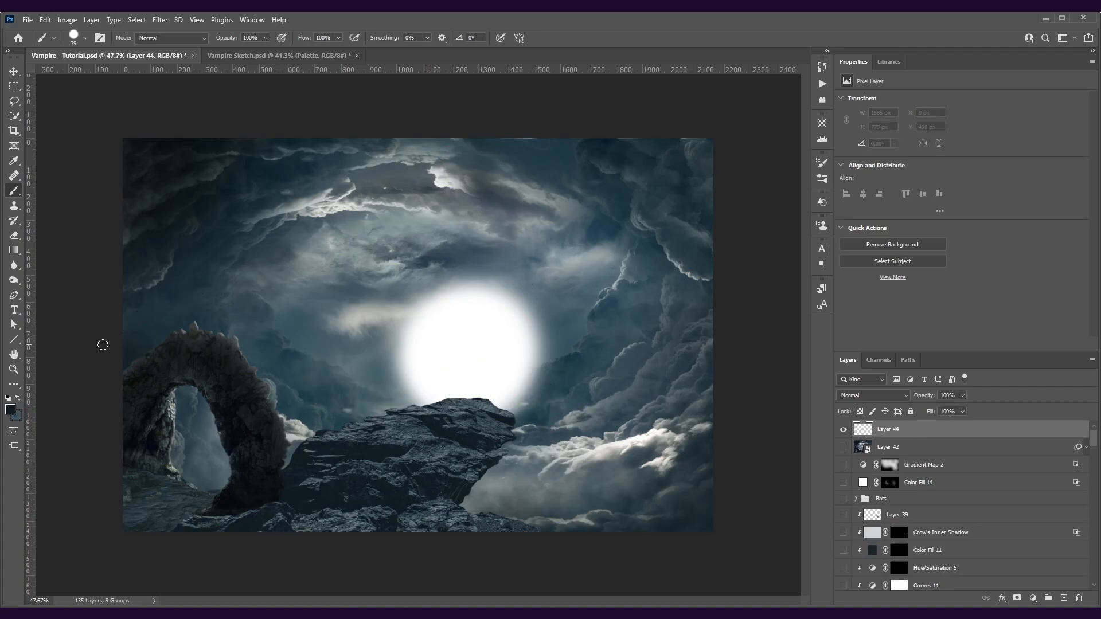
{"action": "mouse_move", "coordinate": [103, 344]}
{"action": "left_mouse_down"}
{"action": "mouse_move", "coordinate": [237, 281]}
{"action": "mouse_move", "coordinate": [319, 399]}
{"action": "left_mouse_up"}
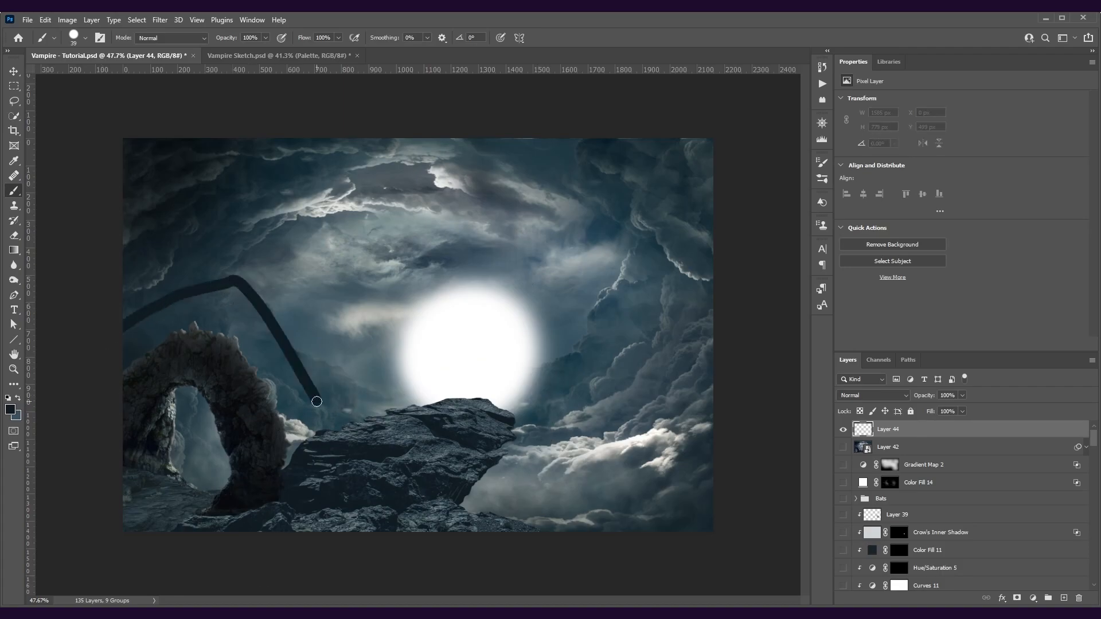
{"action": "key", "text": "ctrl+z"}
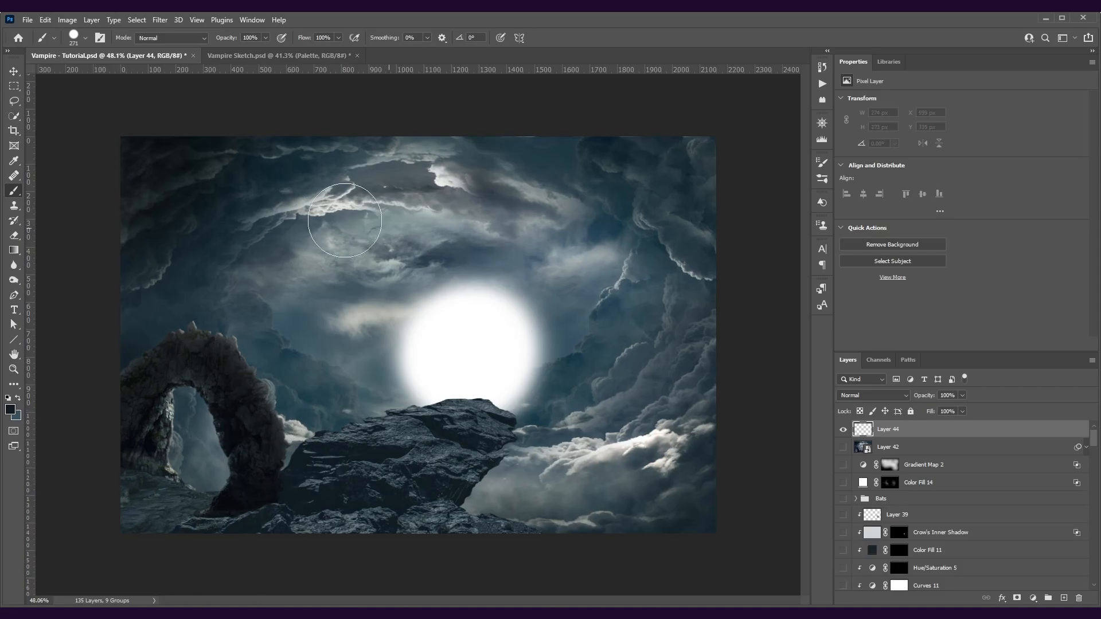
- Paint two round swatches in the sky from the arch foot's and main rock's dark tones, compare them and delete both
{"action": "scroll", "coordinate": [160, 490], "scroll_direction": "up", "scroll_amount": 5}
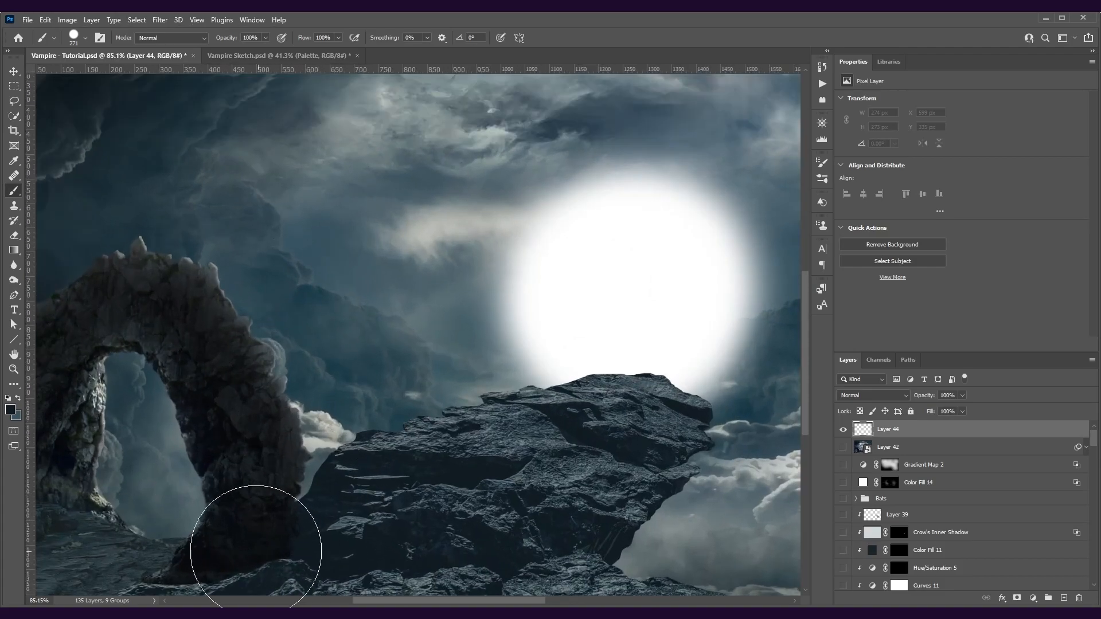
{"action": "left_click", "coordinate": [407, 183]}
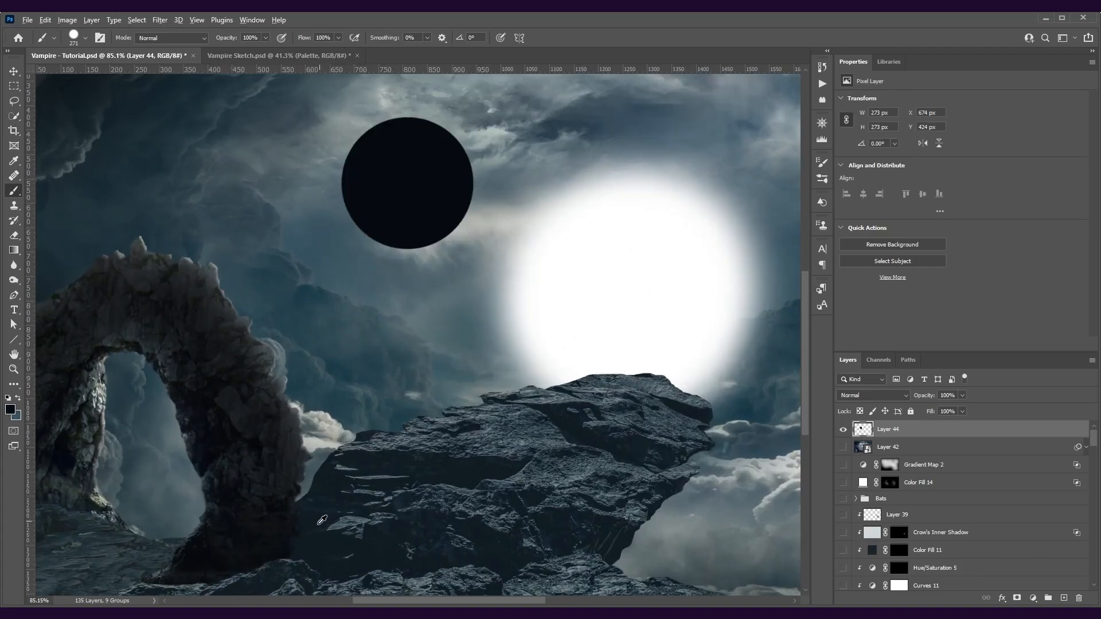
{"action": "left_click", "coordinate": [405, 315]}
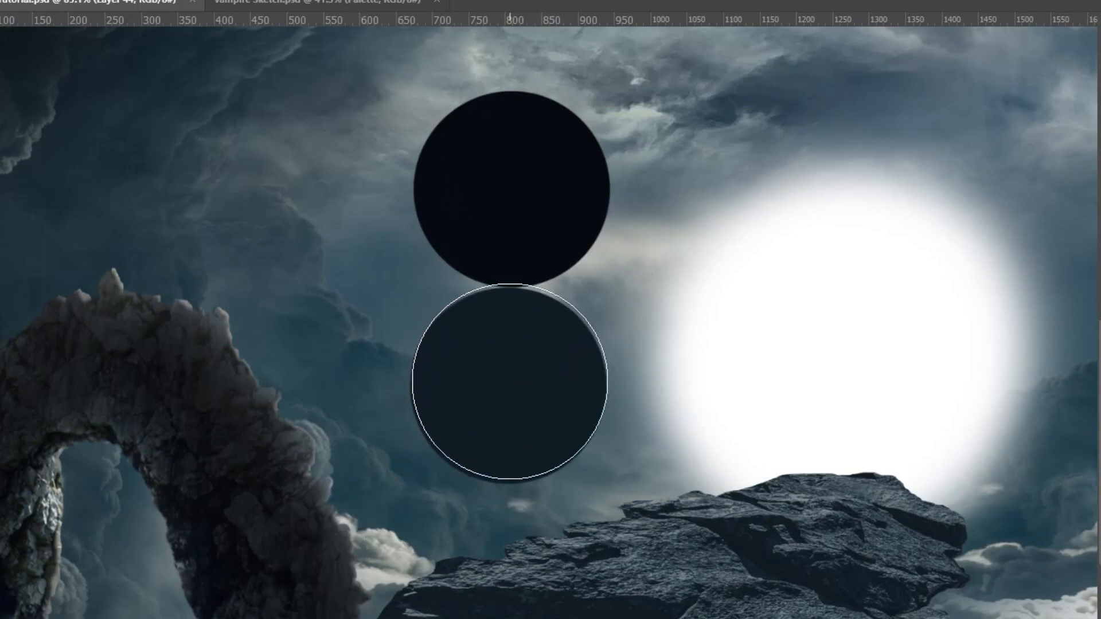
{"action": "scroll", "coordinate": [509, 385], "scroll_direction": "down", "scroll_amount": 1}
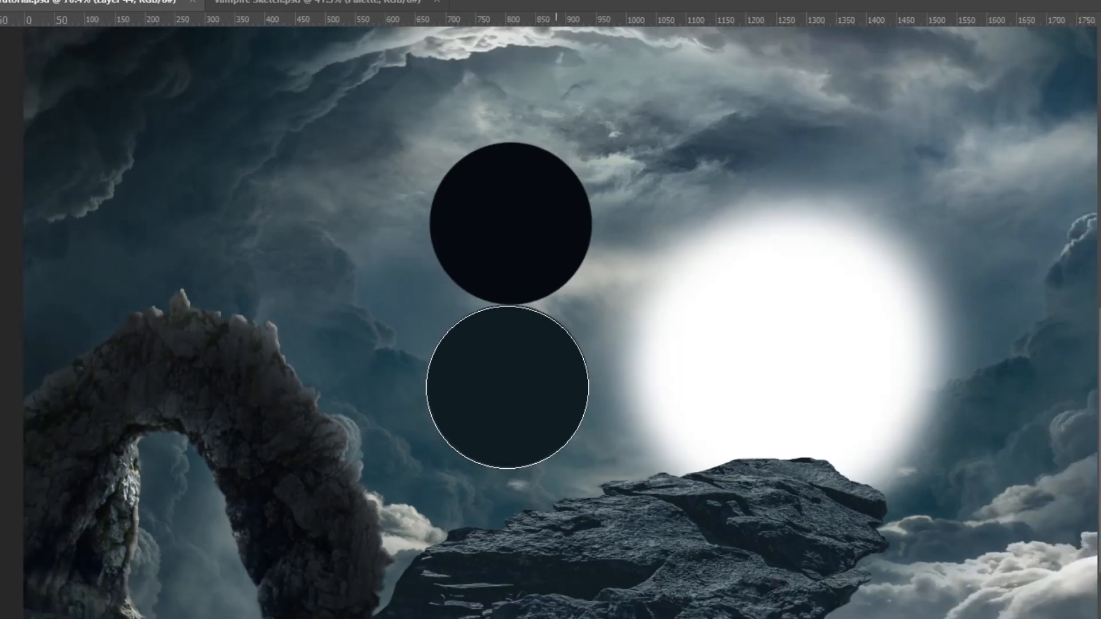
{"action": "key", "text": "]"}
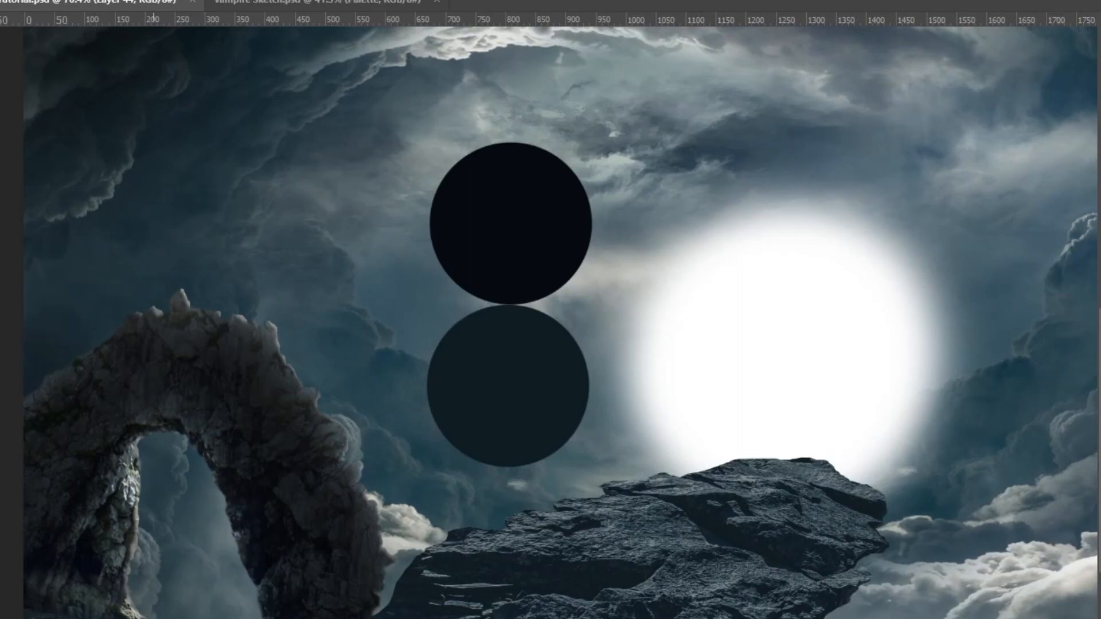
{"action": "scroll", "coordinate": [468, 441], "scroll_direction": "up", "scroll_amount": 2}
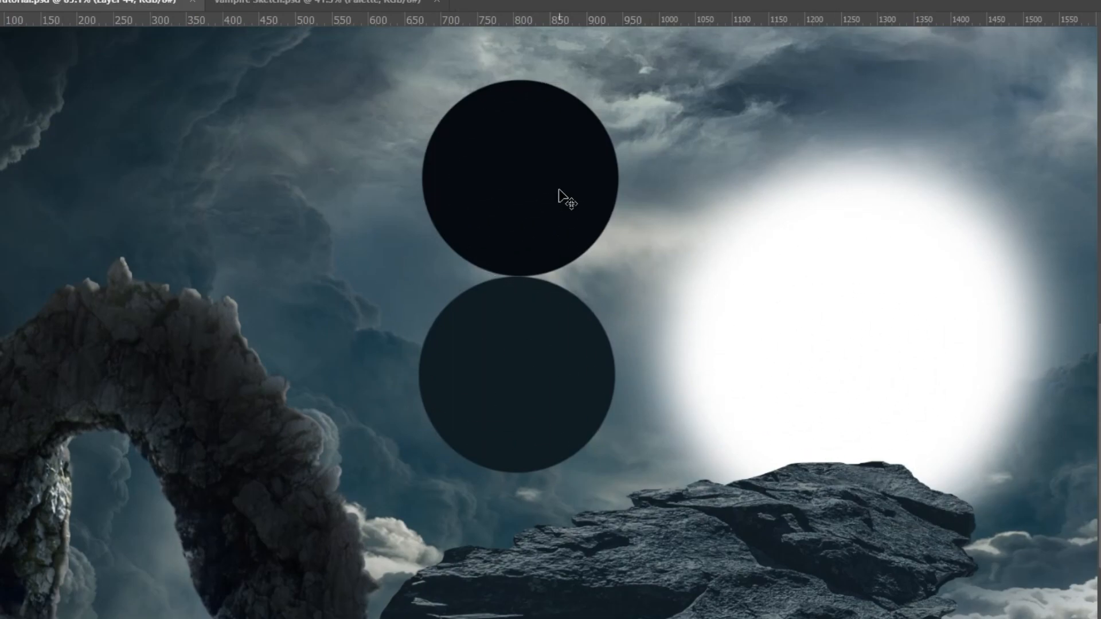
{"action": "key", "text": "ctrl+a"}
{"action": "key", "text": "Delete"}
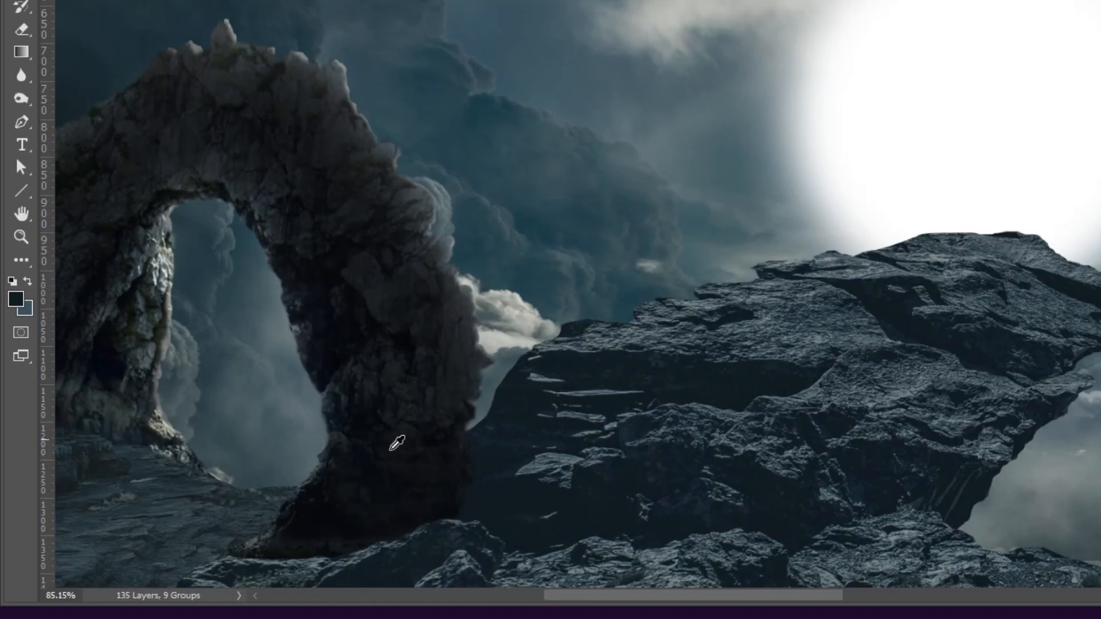
- Sample the arch foot's and main rock's shadow tones again and paint each as a round swatch, one above the other, in the sky
{"action": "left_click", "coordinate": [380, 501], "text": "alt"}
{"action": "left_click", "coordinate": [379, 503], "text": "alt"}
{"action": "left_click", "coordinate": [612, 1]}
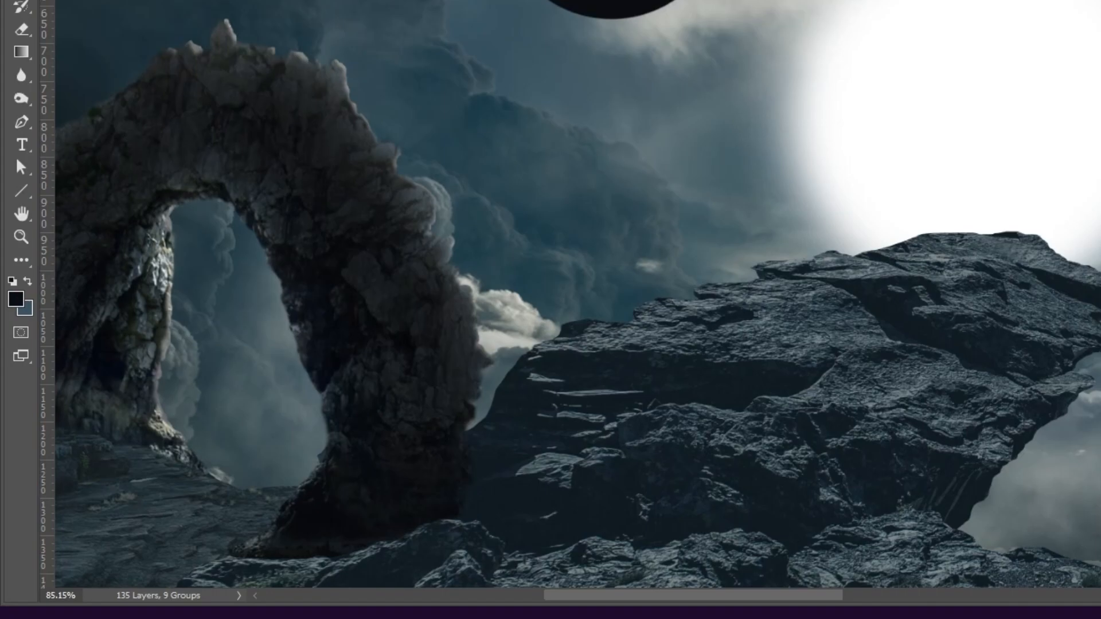
{"action": "left_click", "coordinate": [508, 496], "text": "alt"}
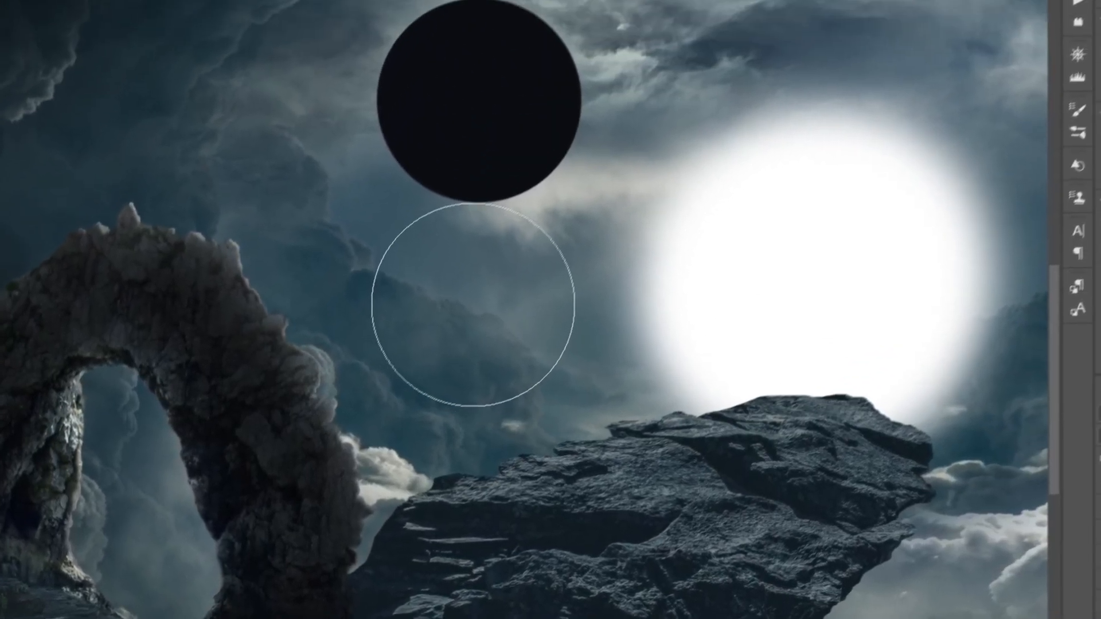
{"action": "left_click", "coordinate": [474, 305]}
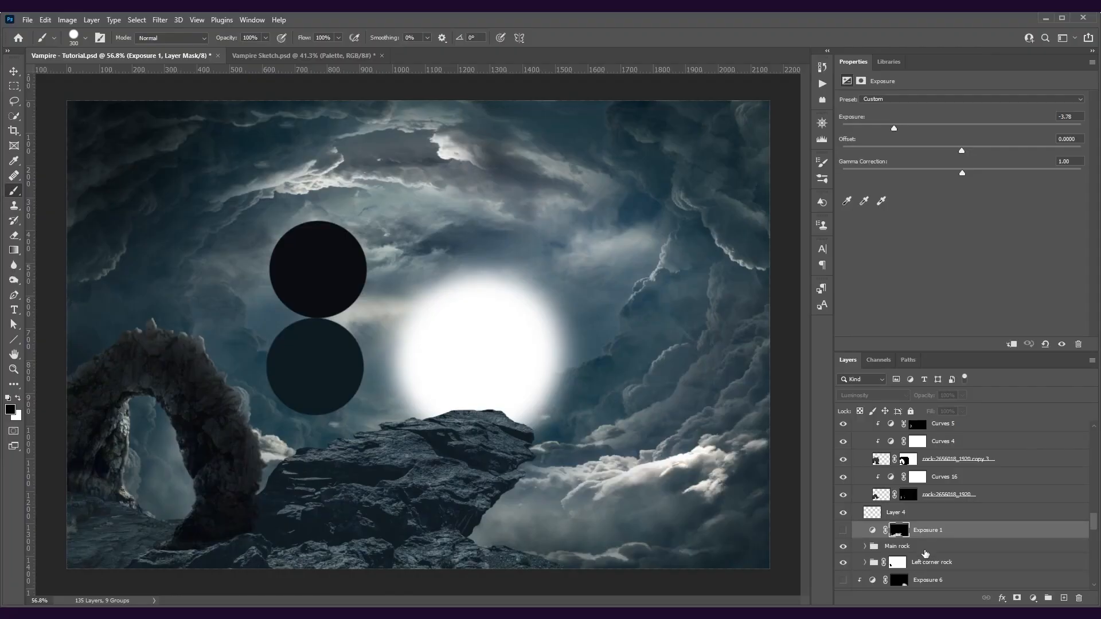
- Add an Exposure adjustment of -10.19 directly above the Main rock group and invert its mask to black
{"action": "left_click", "coordinate": [917, 549]}
{"action": "left_click", "coordinate": [1035, 599]}
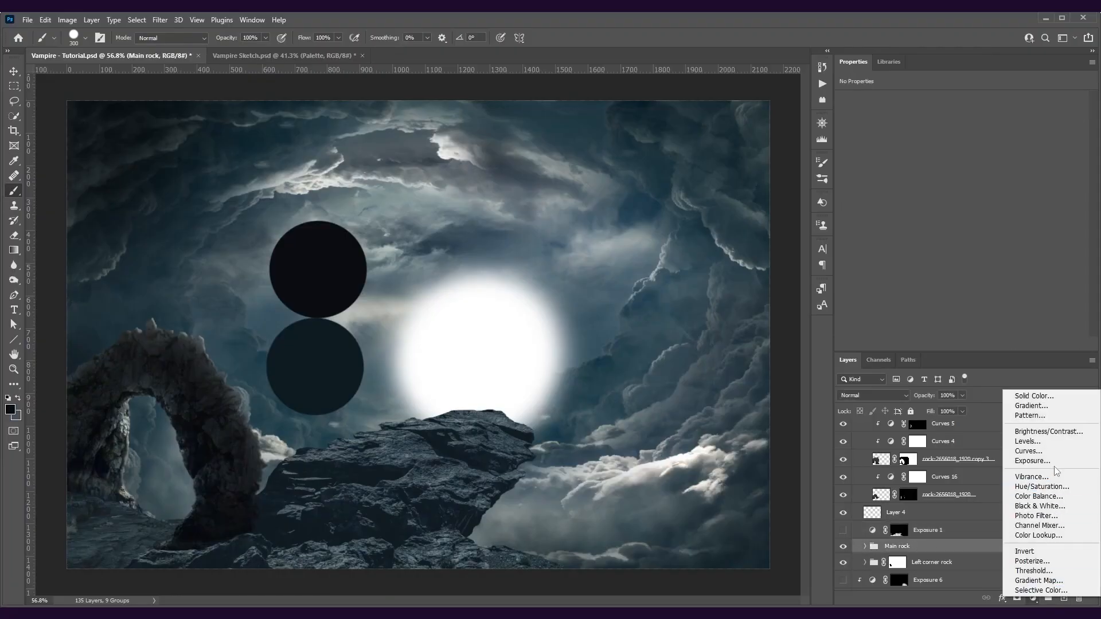
{"action": "left_click", "coordinate": [1033, 461]}
{"action": "left_click_drag", "start_coordinate": [952, 129], "coordinate": [872, 131]}
{"action": "key", "text": "ctrl+i"}
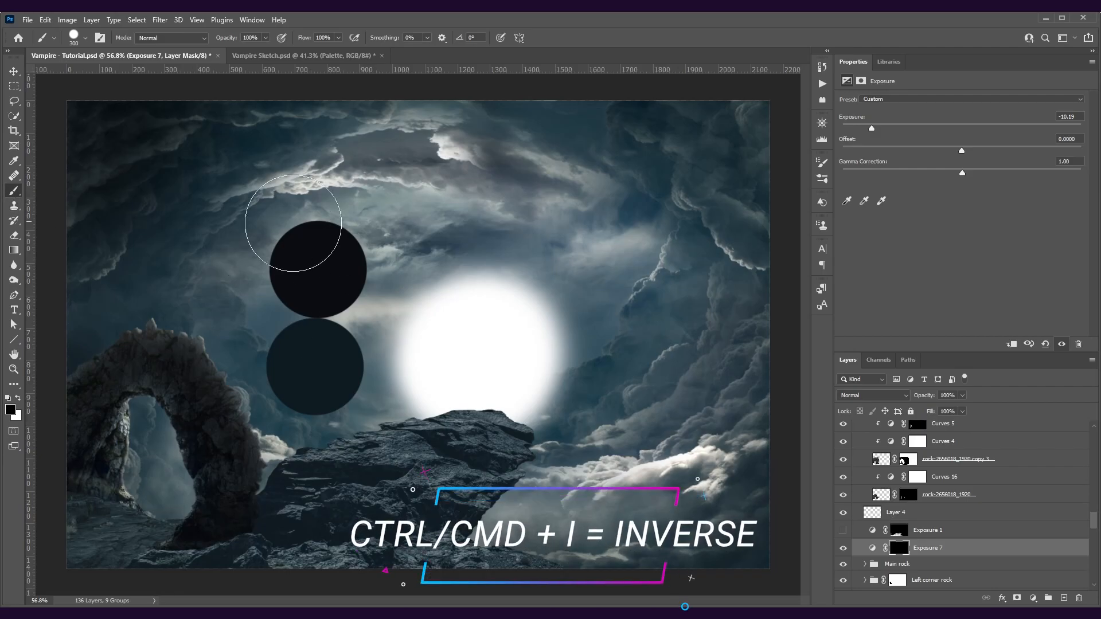
- Darken the lower part of the main rock by painting white on the Exposure 7 mask with a large soft brush at 1% flow
{"action": "left_click_drag", "start_coordinate": [383, 285], "coordinate": [433, 298]}
{"action": "left_click_drag", "start_coordinate": [392, 484], "coordinate": [340, 122]}
{"action": "left_click_drag", "start_coordinate": [309, 38], "coordinate": [249, 39]}
{"action": "key", "text": "x"}
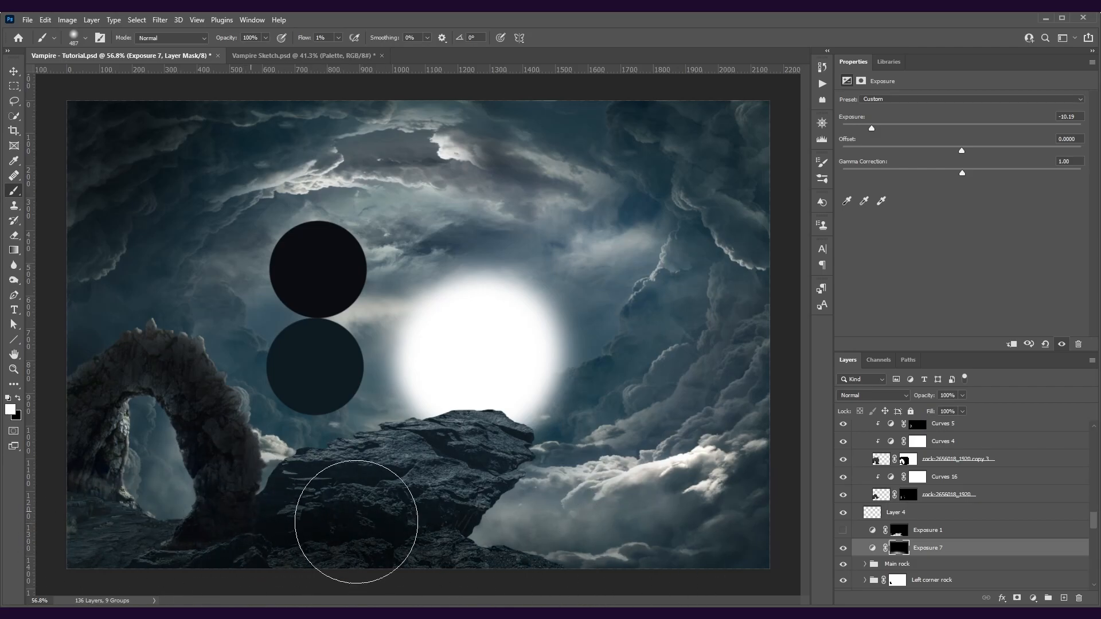
{"action": "scroll", "coordinate": [189, 550], "scroll_direction": "up", "scroll_amount": 2}
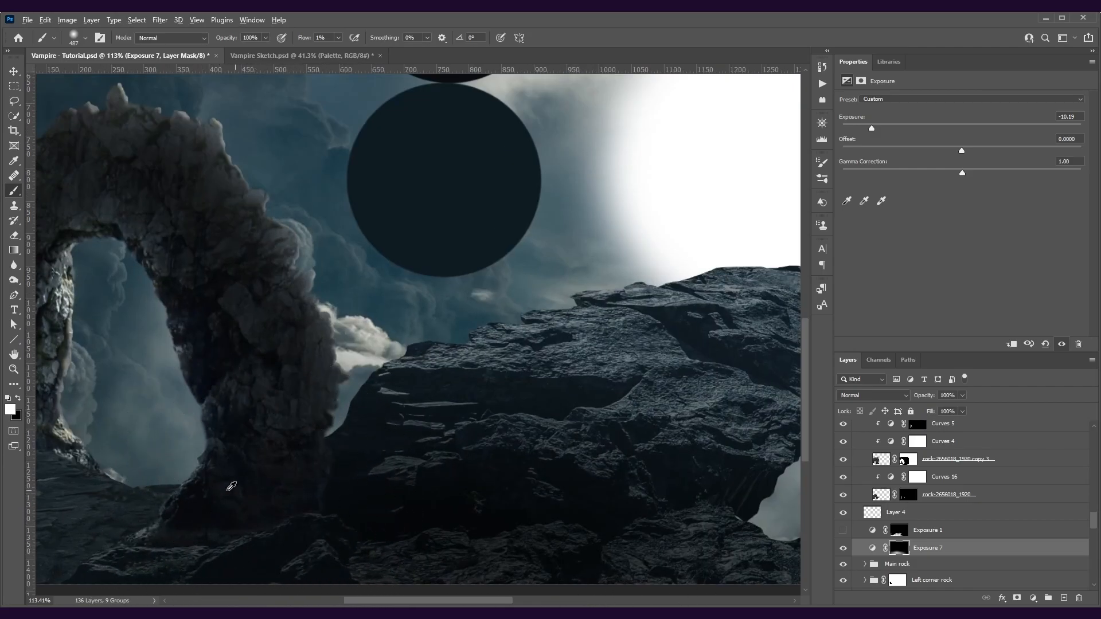
{"action": "key", "text": "ctrl+0"}
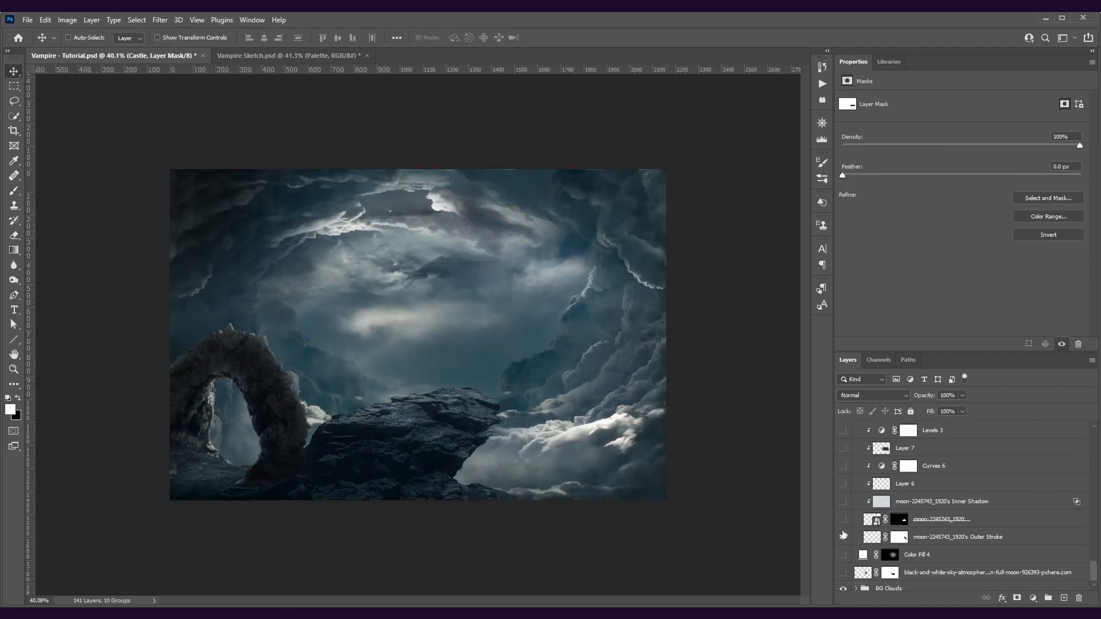
- Show the moon-2245743_1920 castle layer, return from its source photo to Vampire - Tutorial.psd and re-enable the castle's mask
{"action": "left_click", "coordinate": [843, 520]}
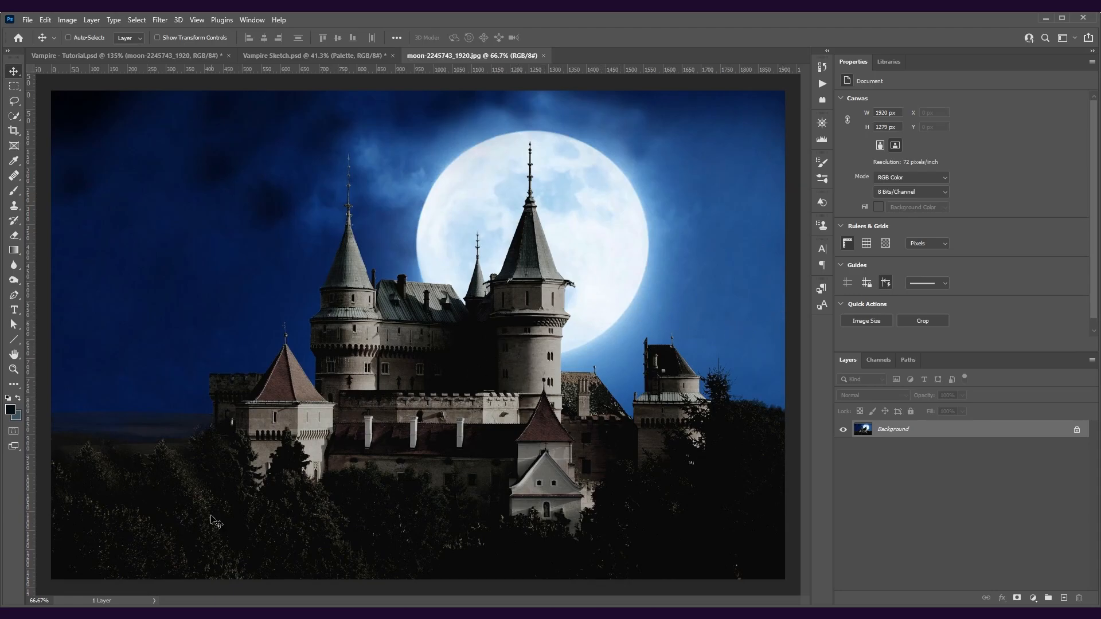
{"action": "left_click", "coordinate": [290, 61]}
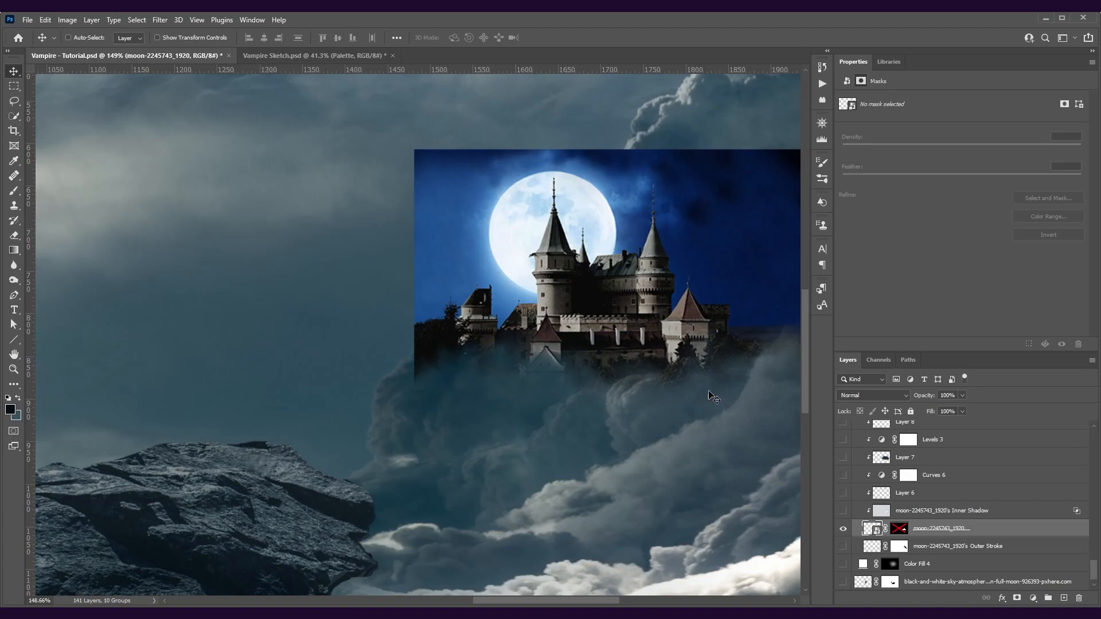
{"action": "left_click", "coordinate": [899, 529], "text": "shift"}
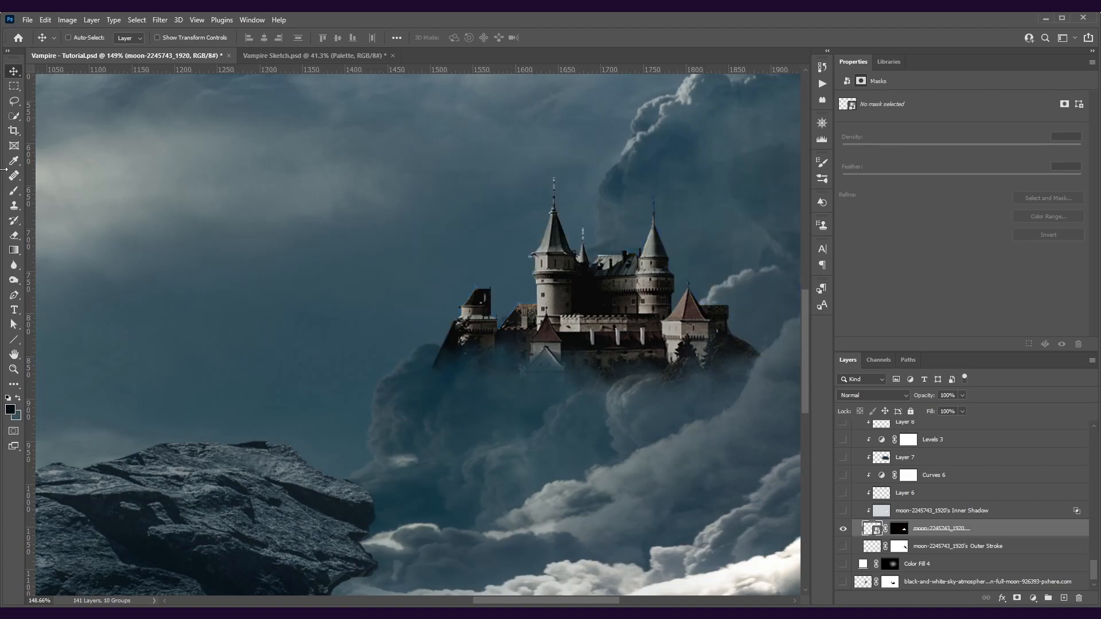
- Activate the Brush tool, then show and select the castle's Inner Shadow layer
{"action": "left_click", "coordinate": [15, 192]}
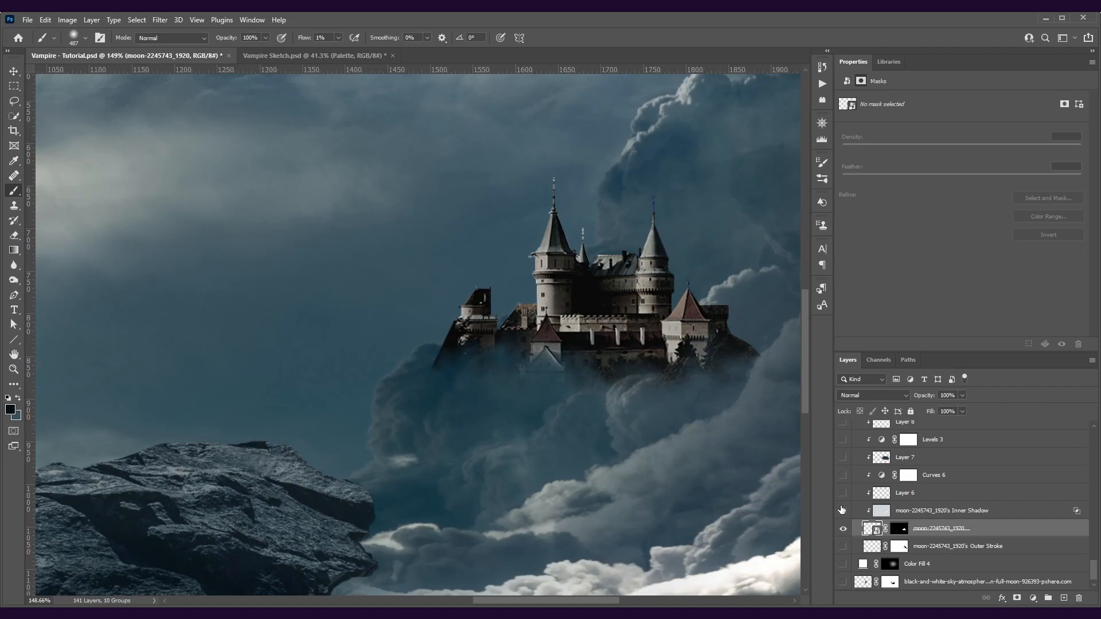
{"action": "left_click", "coordinate": [842, 510]}
{"action": "left_click", "coordinate": [880, 510]}
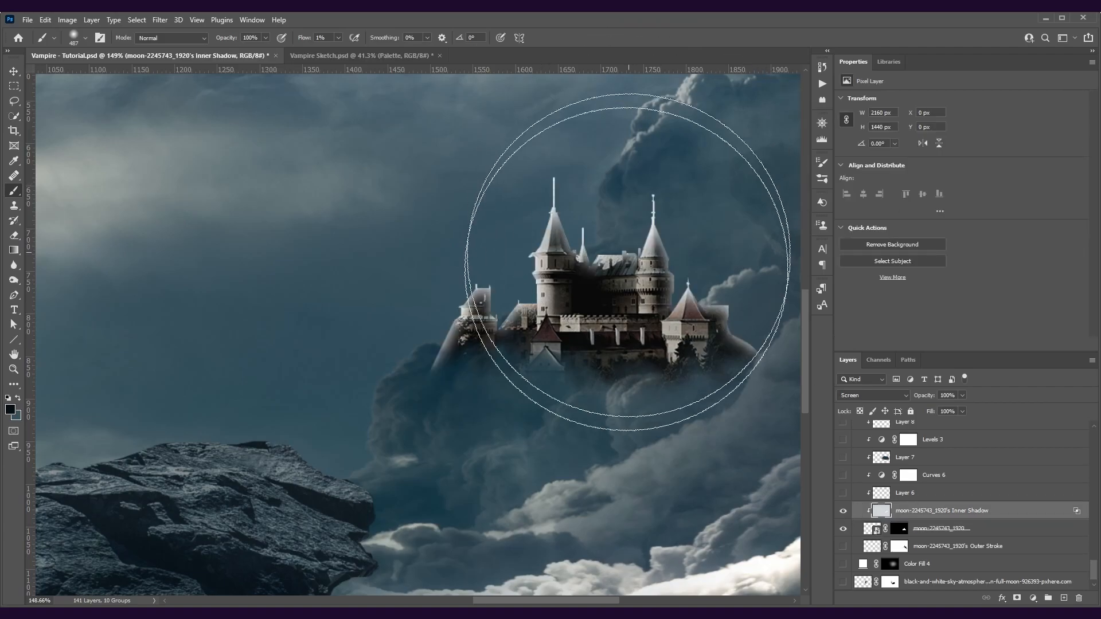
- Try an orange Inner Shadow in Screen mode on the castle layer, inspect its colour and cancel the layer style
{"action": "double_click", "coordinate": [1010, 529]}
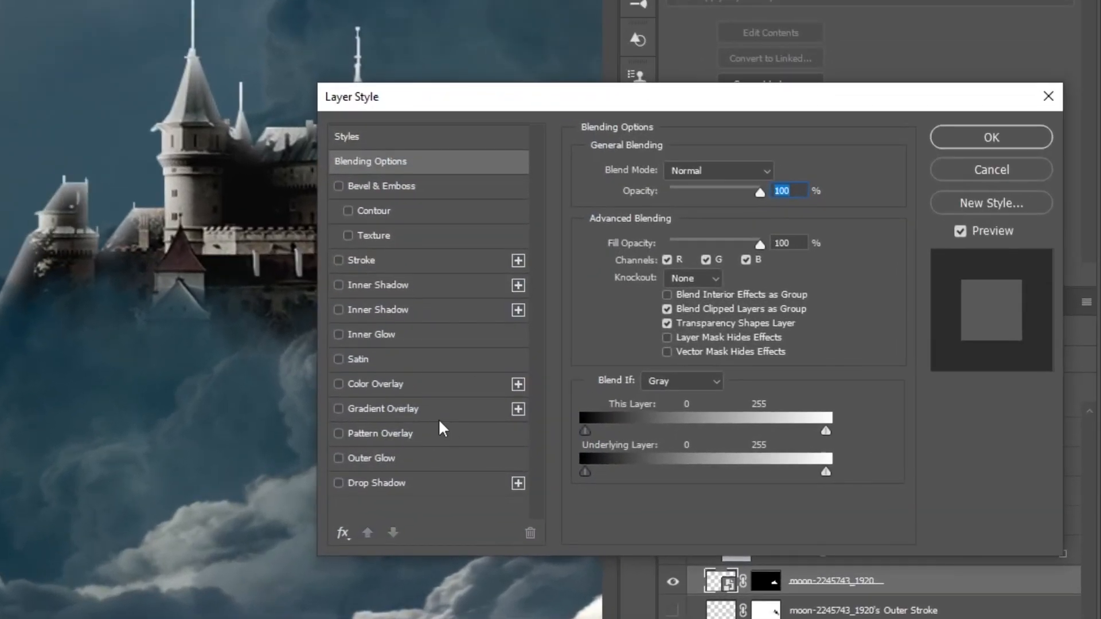
{"action": "left_click", "coordinate": [355, 285]}
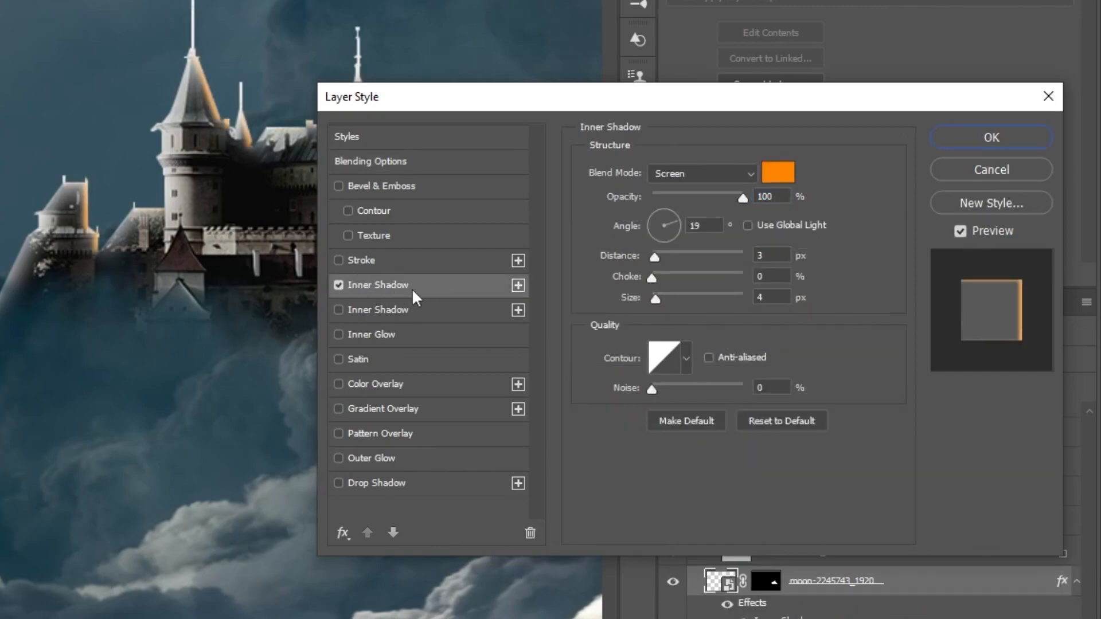
{"action": "left_click", "coordinate": [777, 173]}
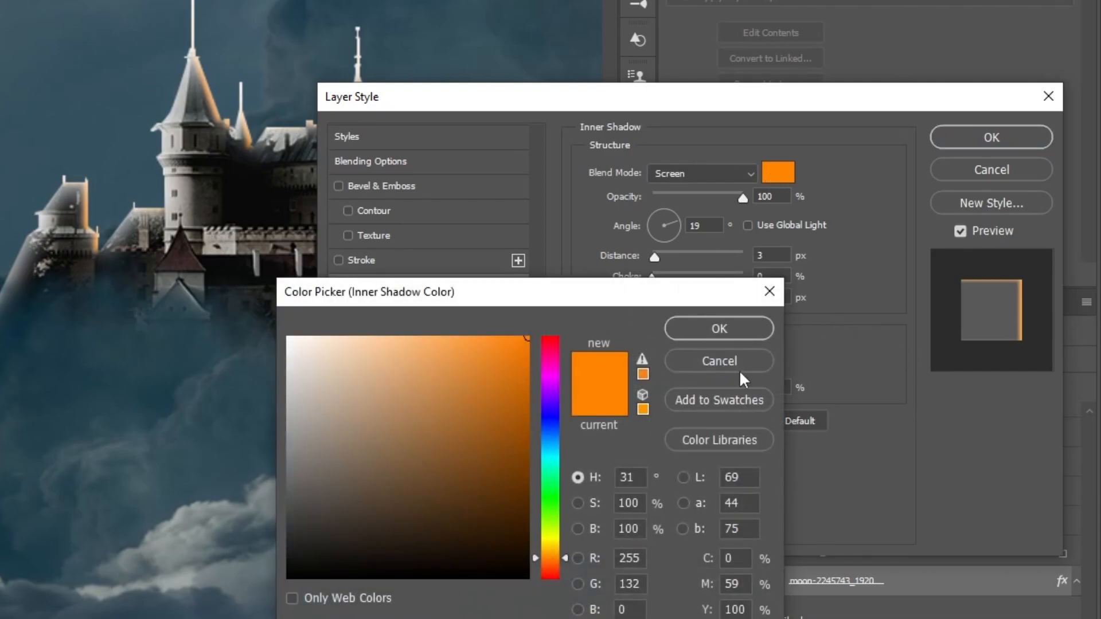
{"action": "left_click", "coordinate": [742, 368]}
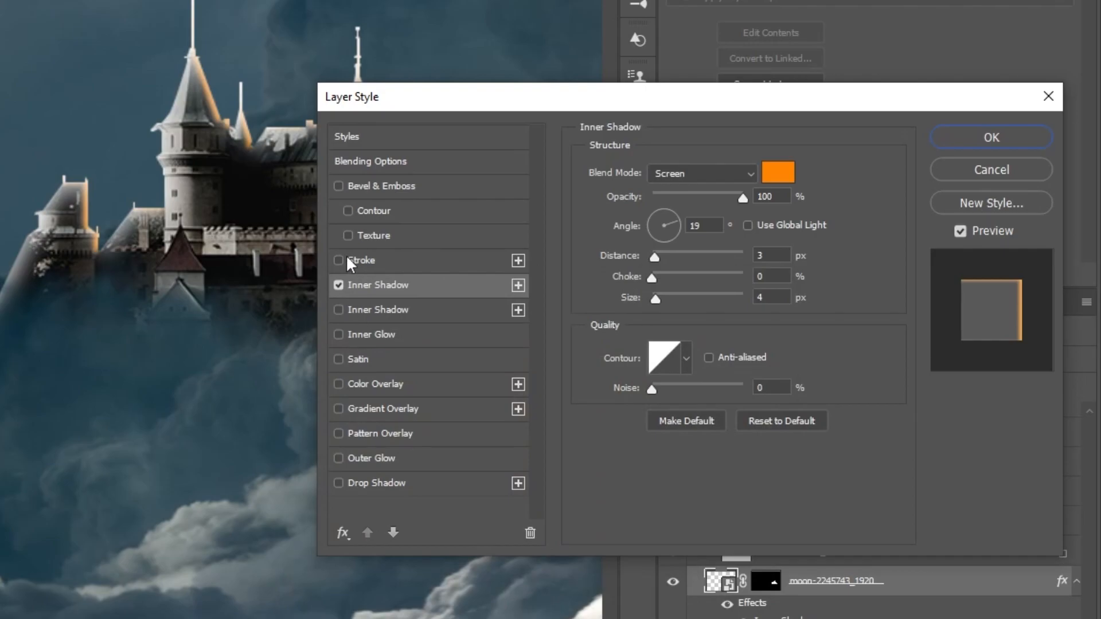
{"action": "left_click", "coordinate": [775, 178]}
{"action": "left_click", "coordinate": [719, 367]}
{"action": "left_click", "coordinate": [991, 169]}
- Re-enable the full-moon layer's mask and set the layer's blend mode to Screen
{"action": "scroll", "coordinate": [892, 548], "scroll_direction": "up", "scroll_amount": 4}
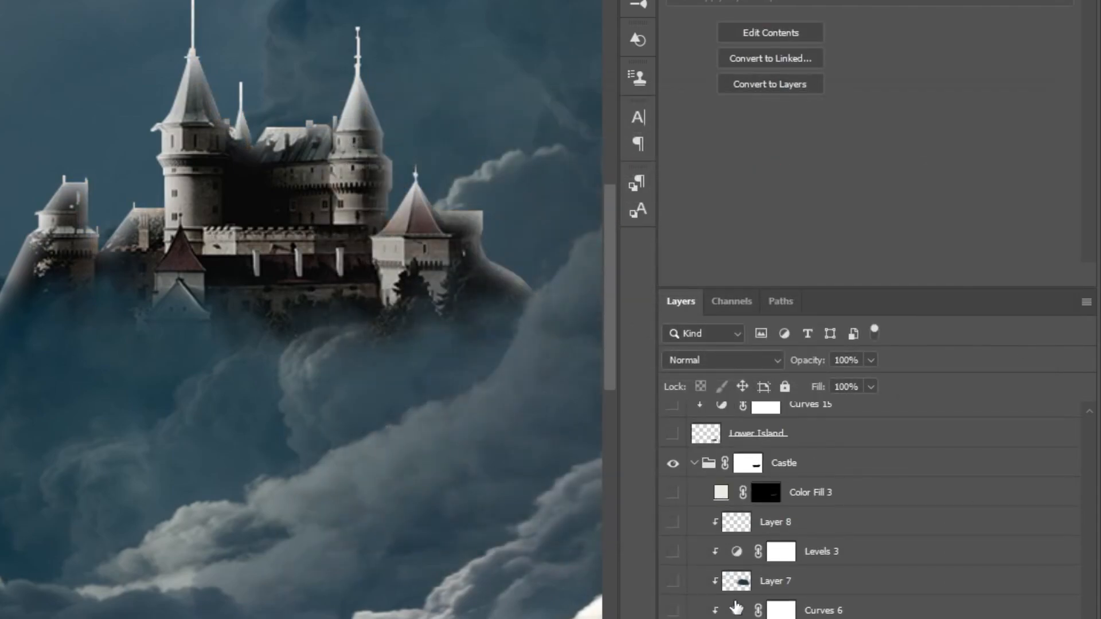
{"action": "scroll", "coordinate": [893, 608], "scroll_direction": "down", "scroll_amount": 5}
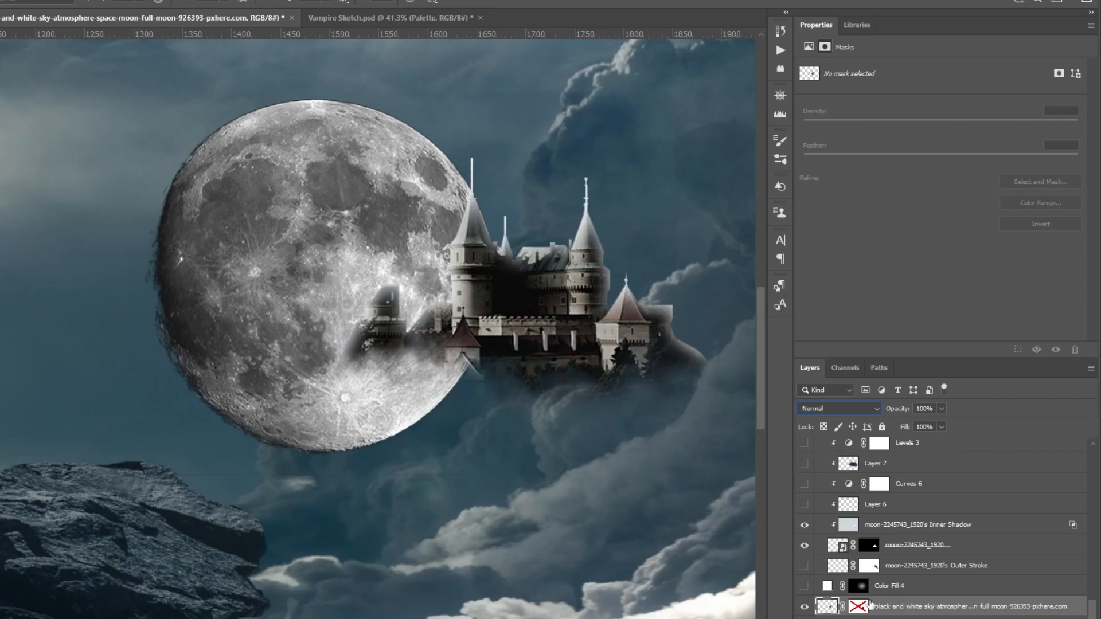
{"action": "left_click", "coordinate": [857, 610], "text": "shift"}
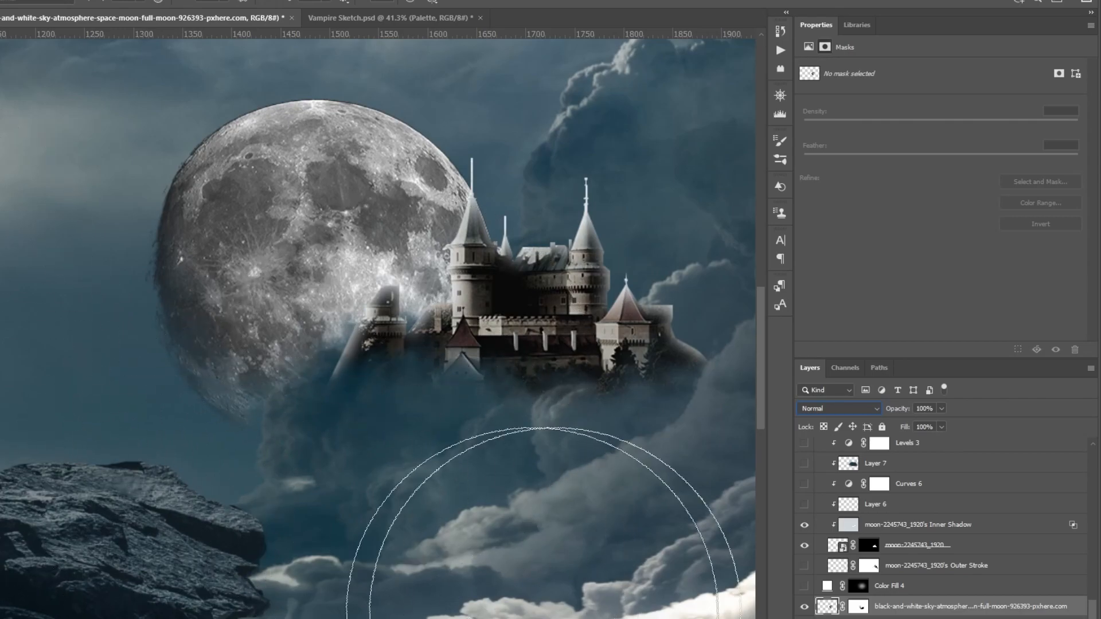
{"action": "left_click", "coordinate": [851, 410]}
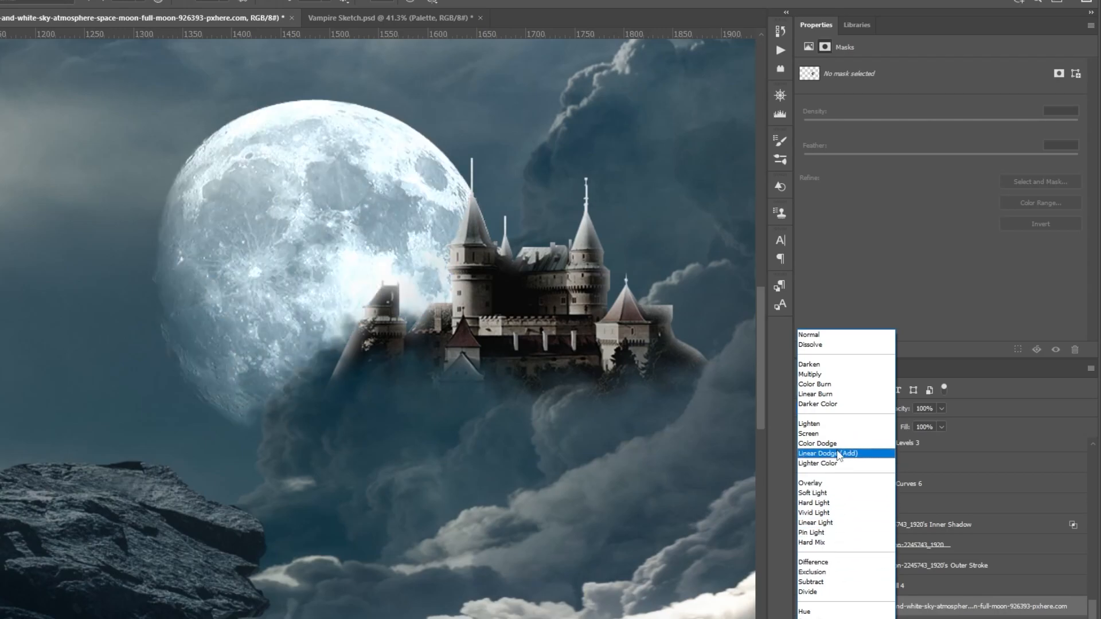
{"action": "left_click", "coordinate": [831, 435]}
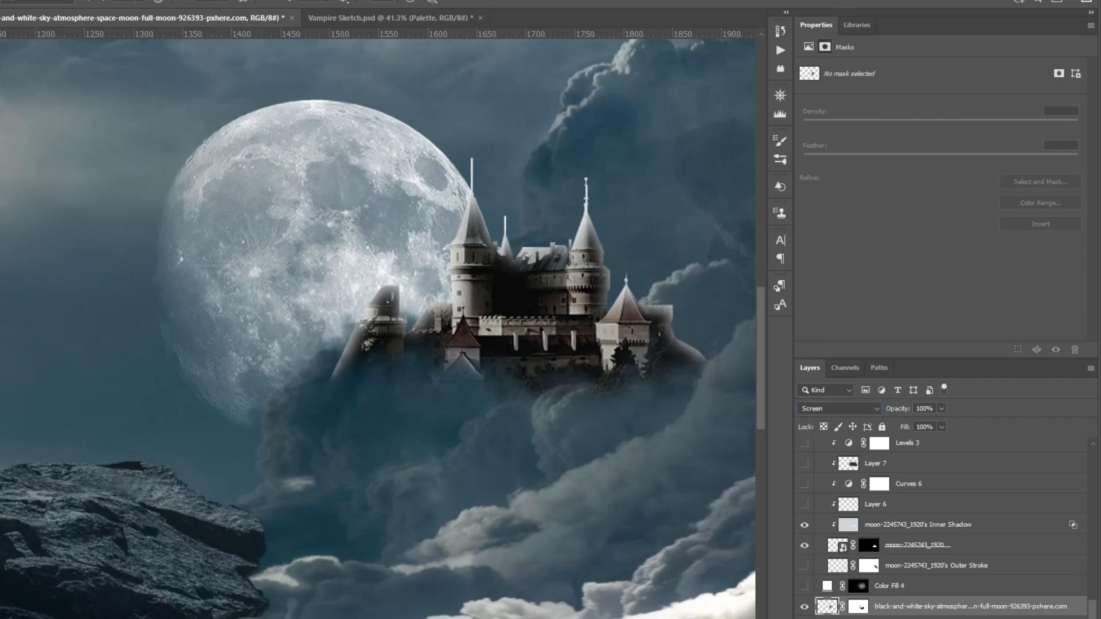
- Select and show the Color Fill 4 glow layer above the moon, and activate the Brush tool
{"action": "scroll", "coordinate": [296, 253], "scroll_direction": "down", "scroll_amount": 3}
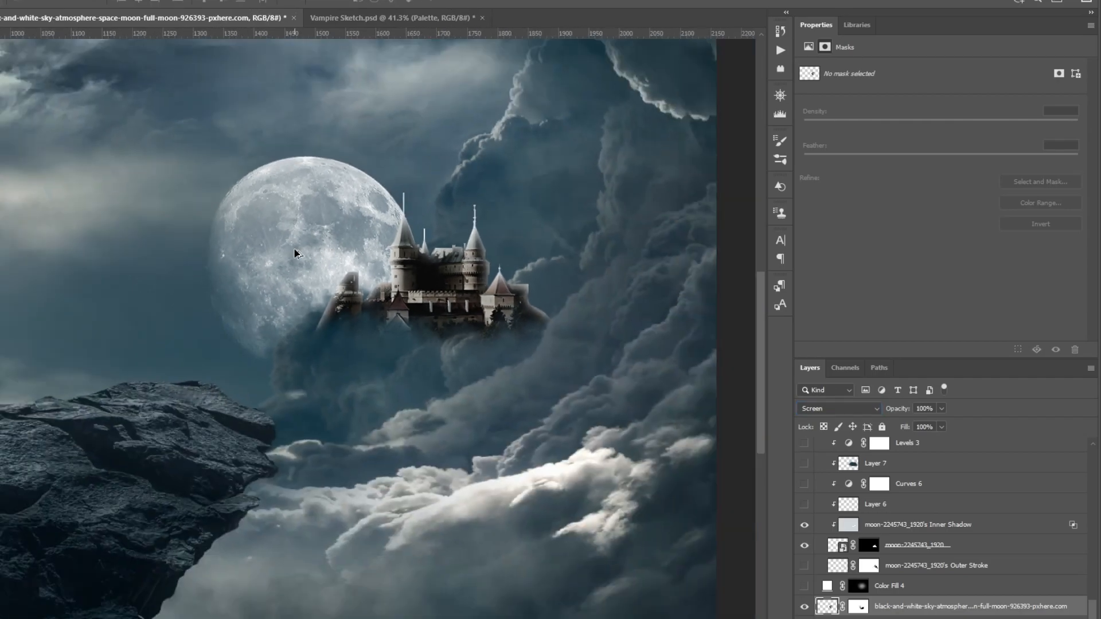
{"action": "left_click", "coordinate": [839, 587]}
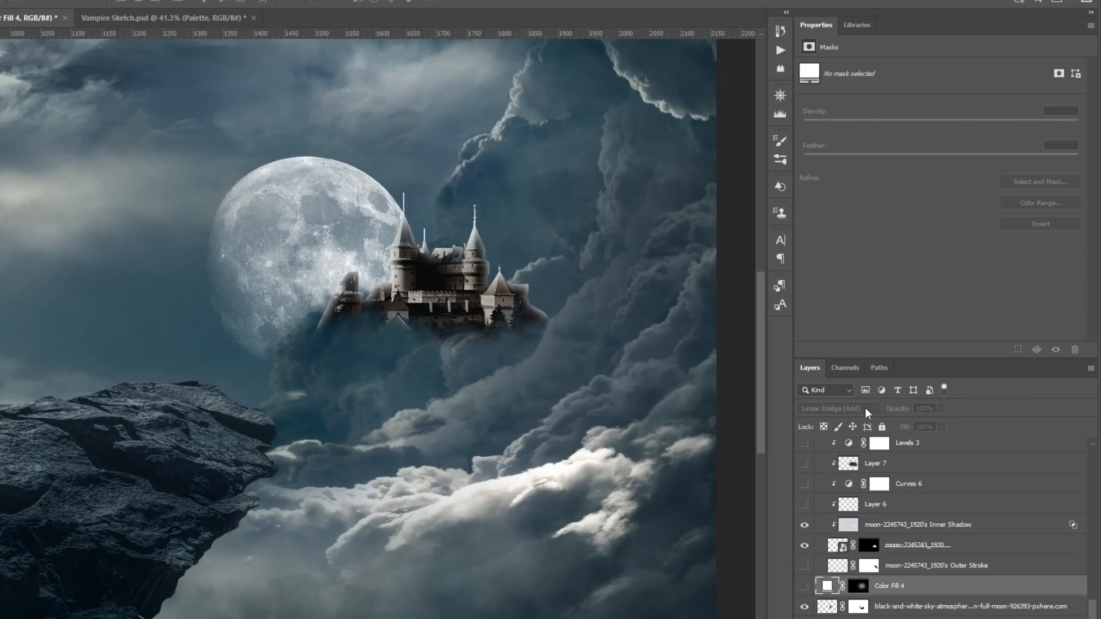
{"action": "left_click", "coordinate": [805, 586]}
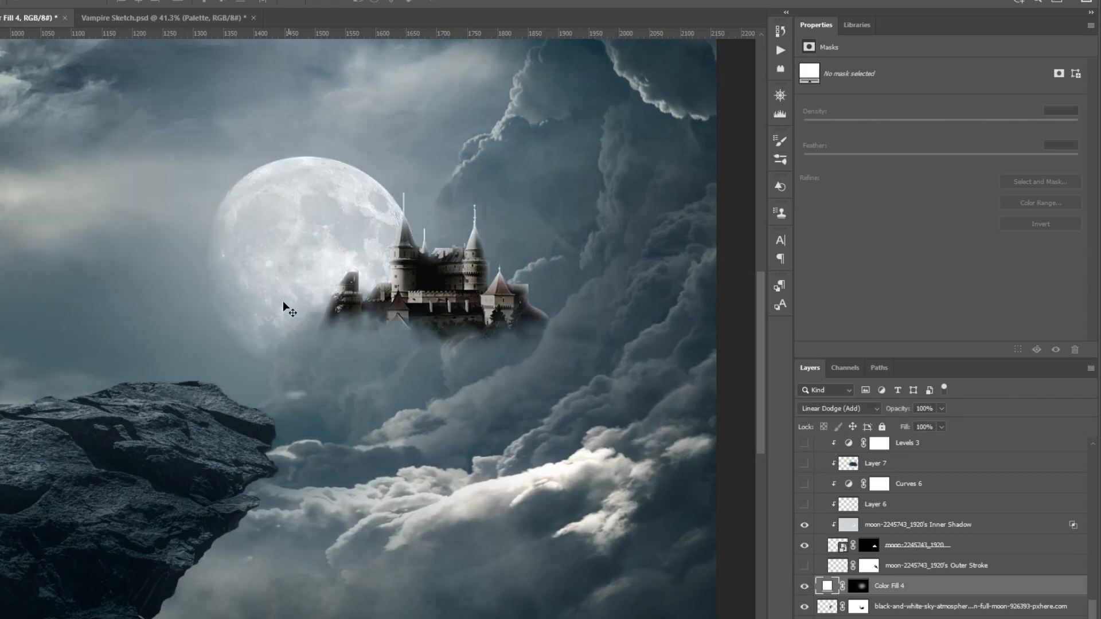
{"action": "key", "text": "b"}
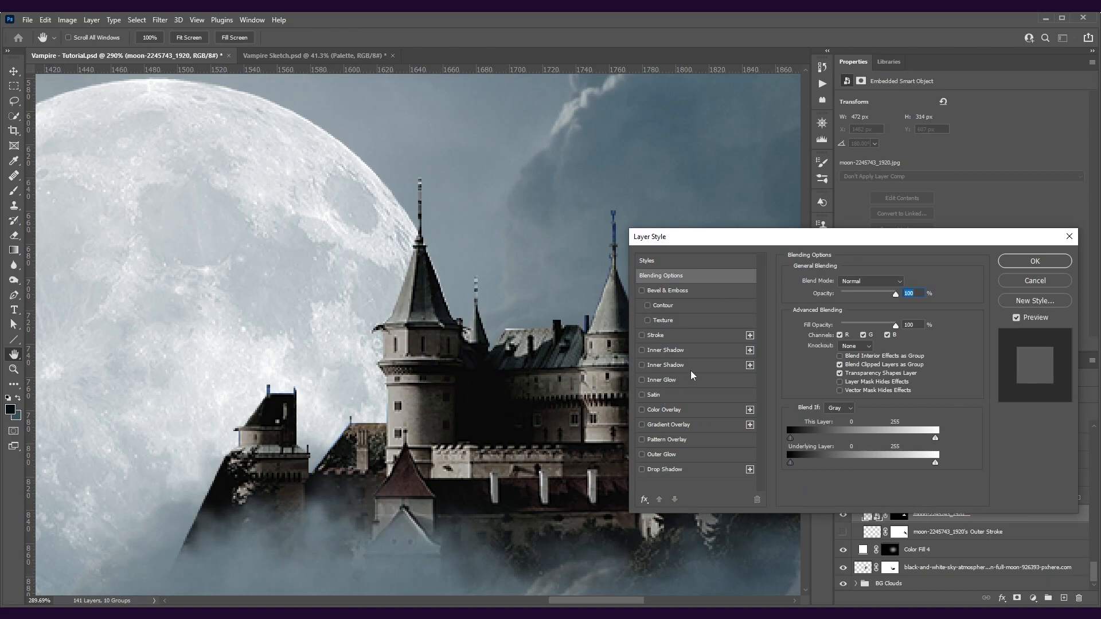
- Add an Inner Shadow to the castle layer and sample its pale colour from the moon
{"action": "left_click", "coordinate": [681, 348]}
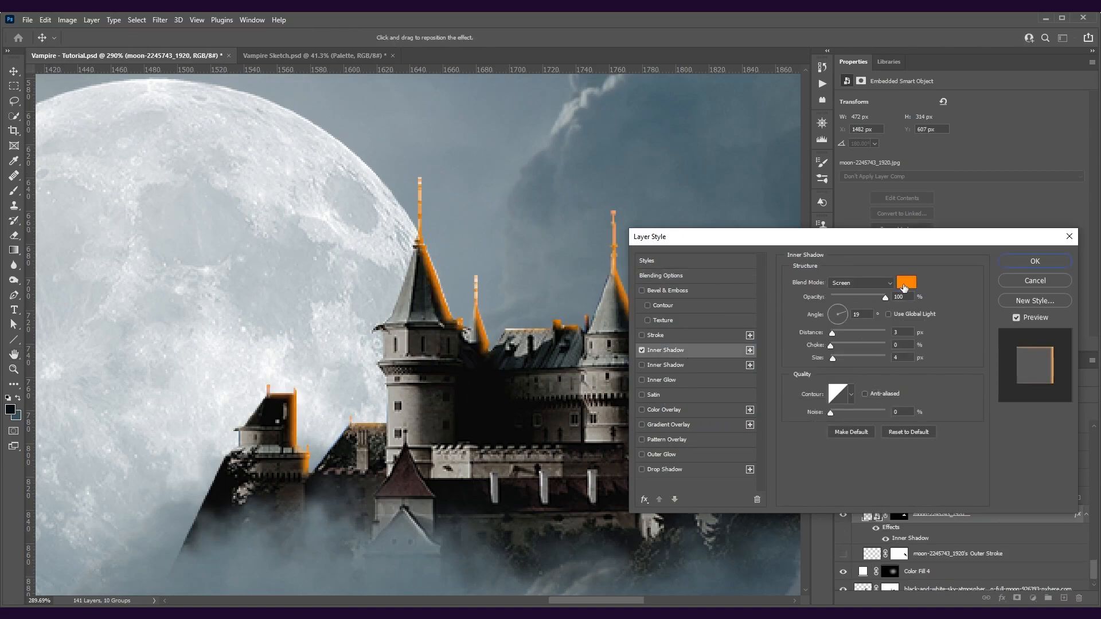
{"action": "left_click", "coordinate": [905, 283]}
{"action": "left_click", "coordinate": [219, 330]}
{"action": "left_click", "coordinate": [255, 344]}
{"action": "left_click", "coordinate": [196, 337]}
{"action": "left_click", "coordinate": [870, 376]}
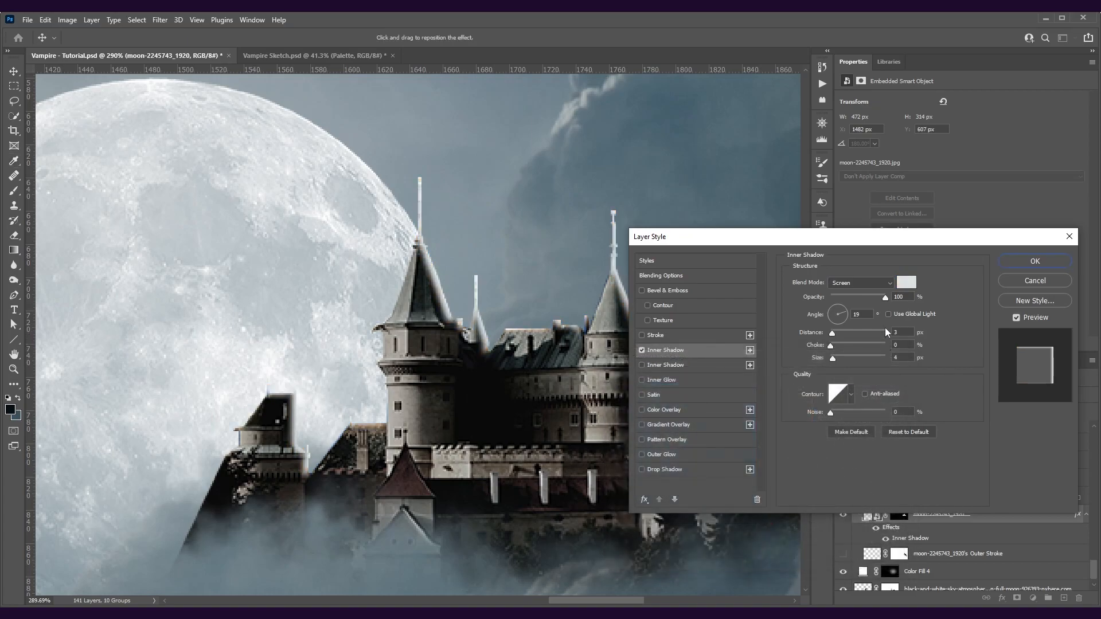
- Try an angle of 166° in Screen mode for the castle's Inner Shadow and adjust its distance
{"action": "left_click", "coordinate": [843, 284]}
{"action": "left_click", "coordinate": [843, 284]}
{"action": "left_click", "coordinate": [833, 316]}
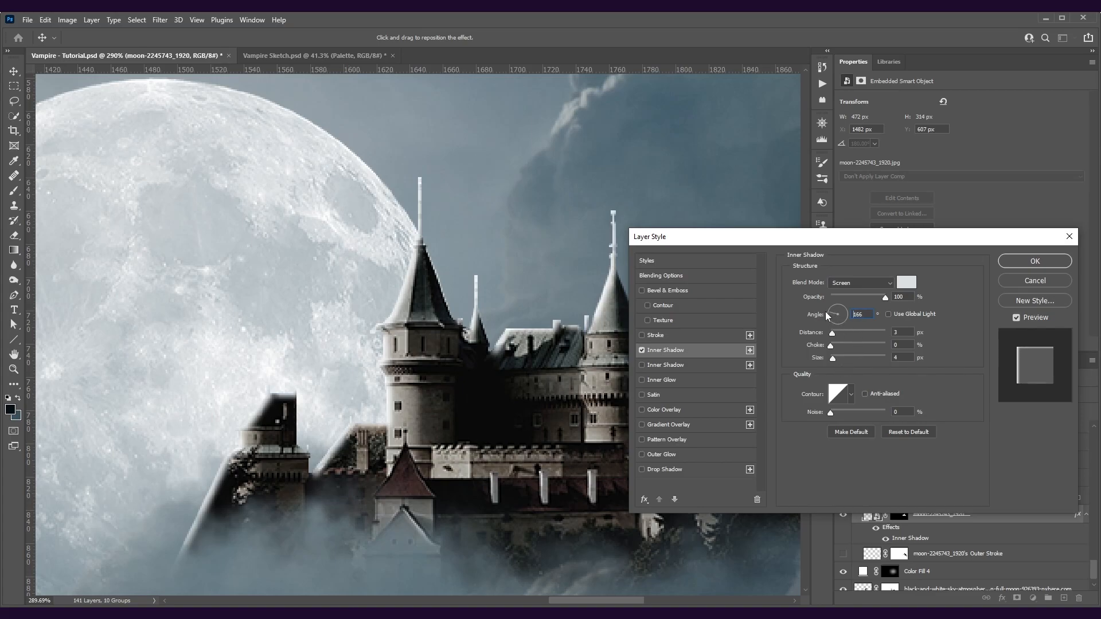
{"action": "mouse_move", "coordinate": [832, 336]}
{"action": "left_mouse_down"}
{"action": "mouse_move", "coordinate": [836, 359]}
{"action": "mouse_move", "coordinate": [829, 347]}
{"action": "left_mouse_up"}
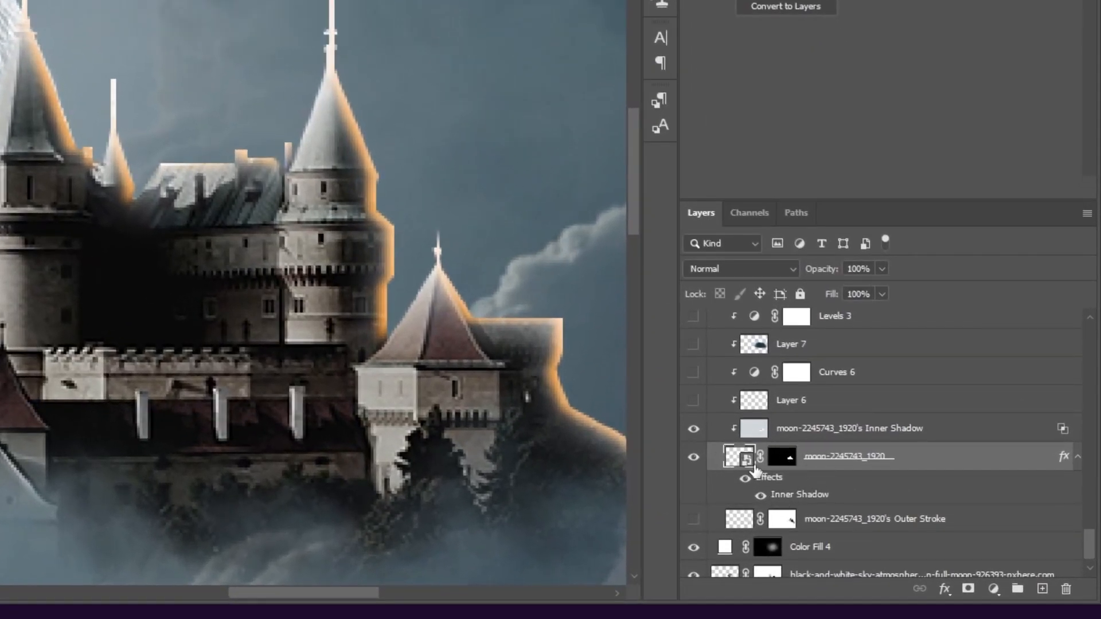
- Try converting the castle's Inner Shadow effect into its own layer
{"action": "right_click", "coordinate": [784, 496]}
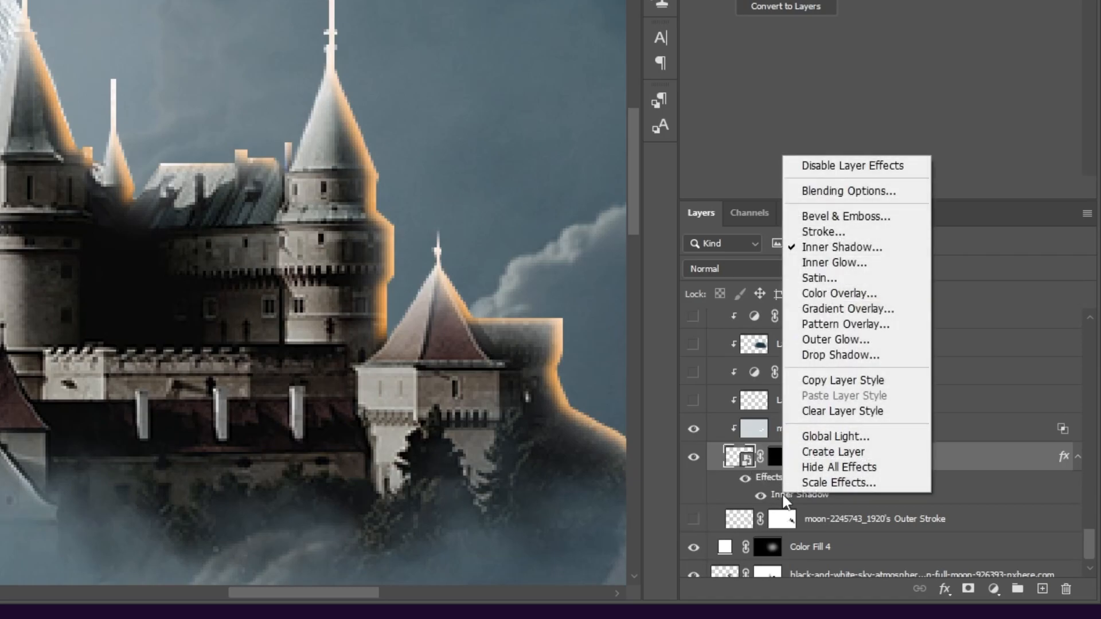
{"action": "left_click", "coordinate": [835, 453]}
{"action": "left_click", "coordinate": [727, 463]}
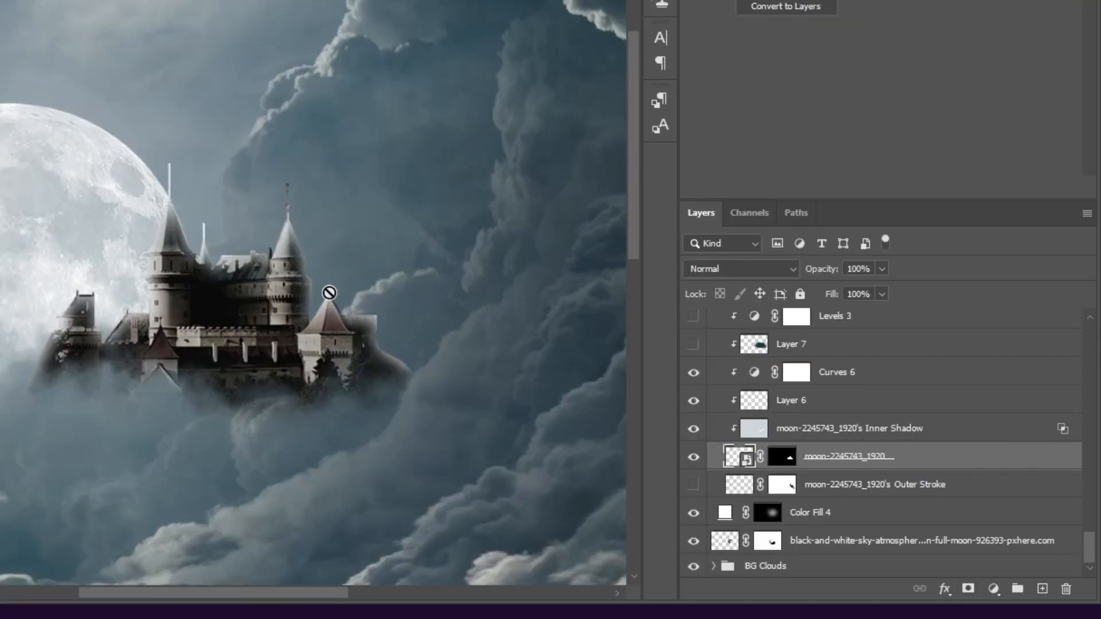
- Try painting a blue sampled from the sky over the castle on a new clipped layer above Layer 7
{"action": "scroll", "coordinate": [140, 261], "scroll_direction": "down", "scroll_amount": 1}
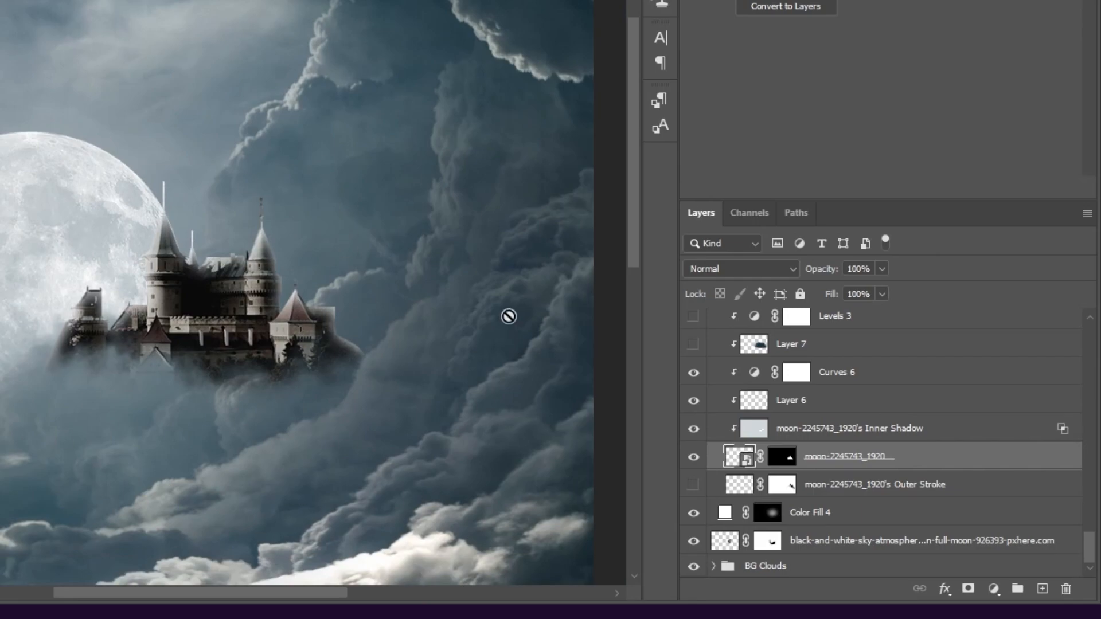
{"action": "left_click", "coordinate": [841, 351]}
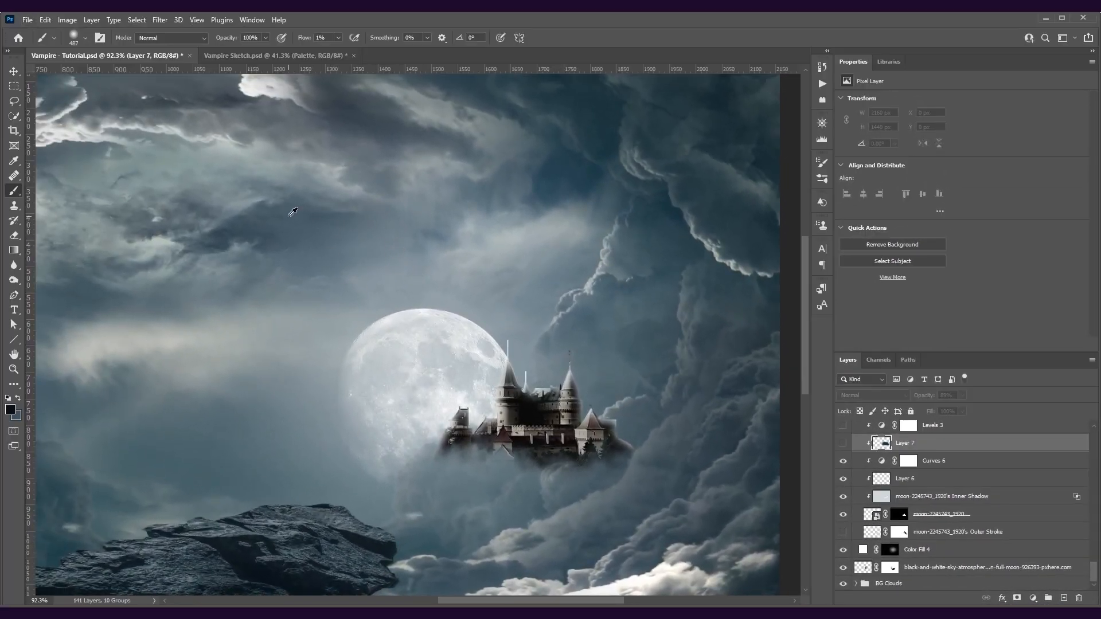
{"action": "left_click", "coordinate": [289, 216], "text": "alt"}
{"action": "left_click_drag", "start_coordinate": [537, 233], "coordinate": [549, 236]}
{"action": "key", "text": "ctrl+alt+shift+n"}
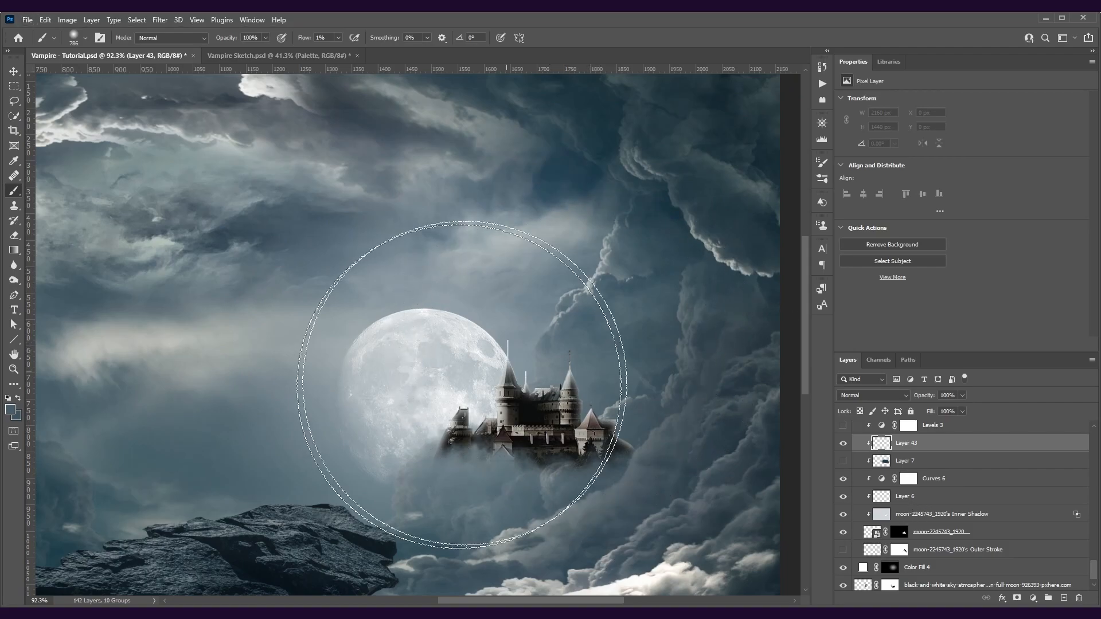
{"action": "mouse_move", "coordinate": [410, 430]}
{"action": "left_mouse_down"}
{"action": "mouse_move", "coordinate": [651, 380]}
{"action": "mouse_move", "coordinate": [222, 454]}
{"action": "mouse_move", "coordinate": [547, 406]}
{"action": "left_mouse_up"}
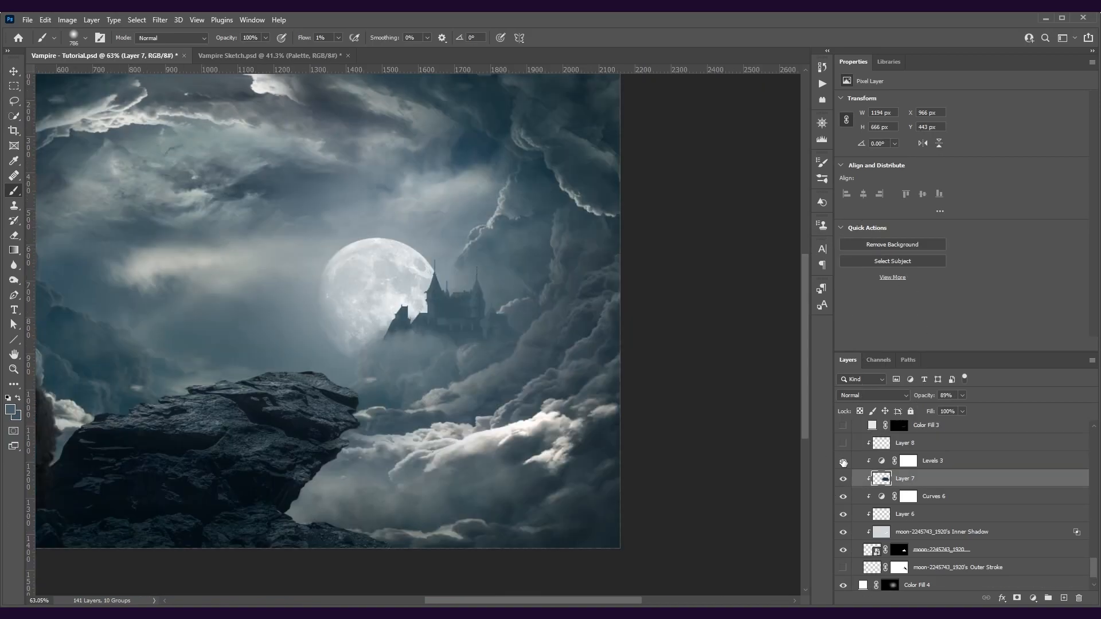
- Review the Levels 3 adjustment above the castle's Layer 7 and show it
{"action": "left_click", "coordinate": [843, 461]}
{"action": "left_click", "coordinate": [843, 462]}
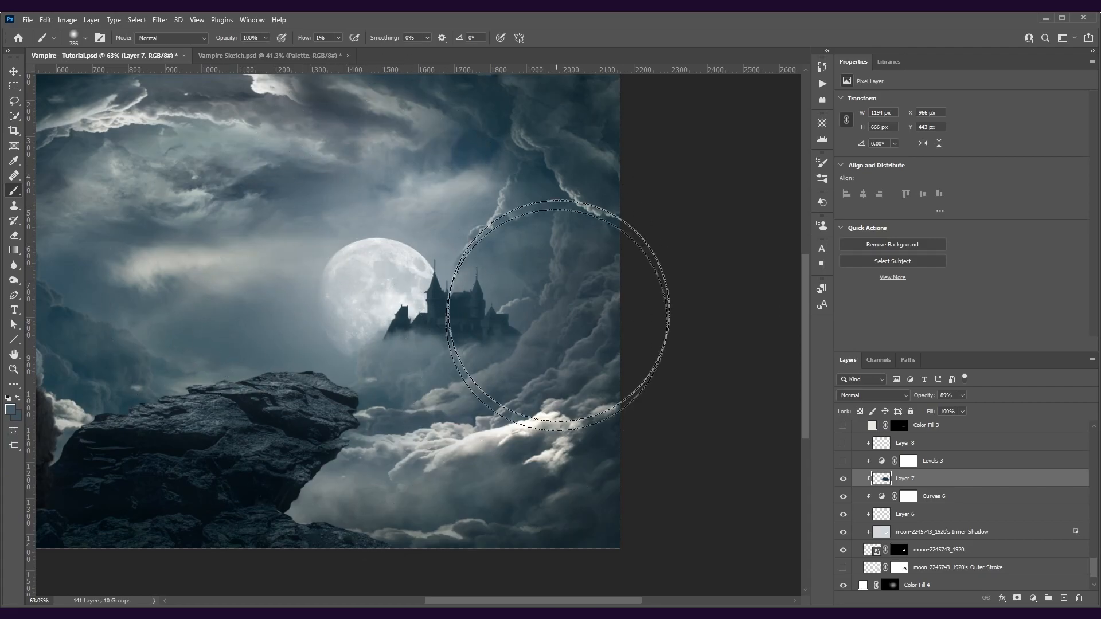
{"action": "left_click", "coordinate": [869, 463]}
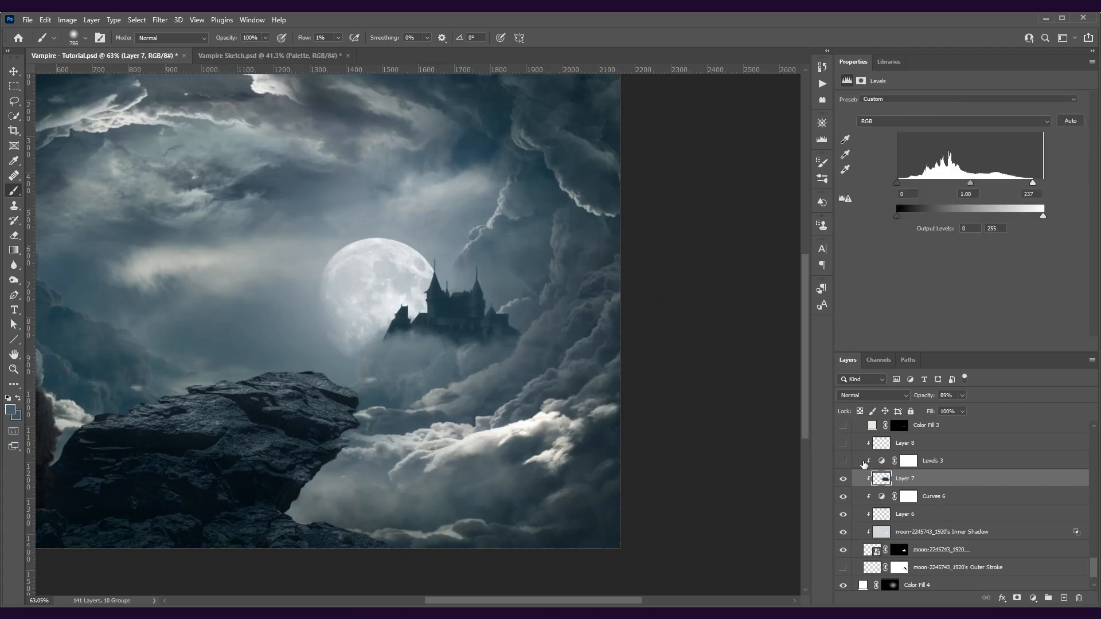
{"action": "left_click", "coordinate": [844, 462]}
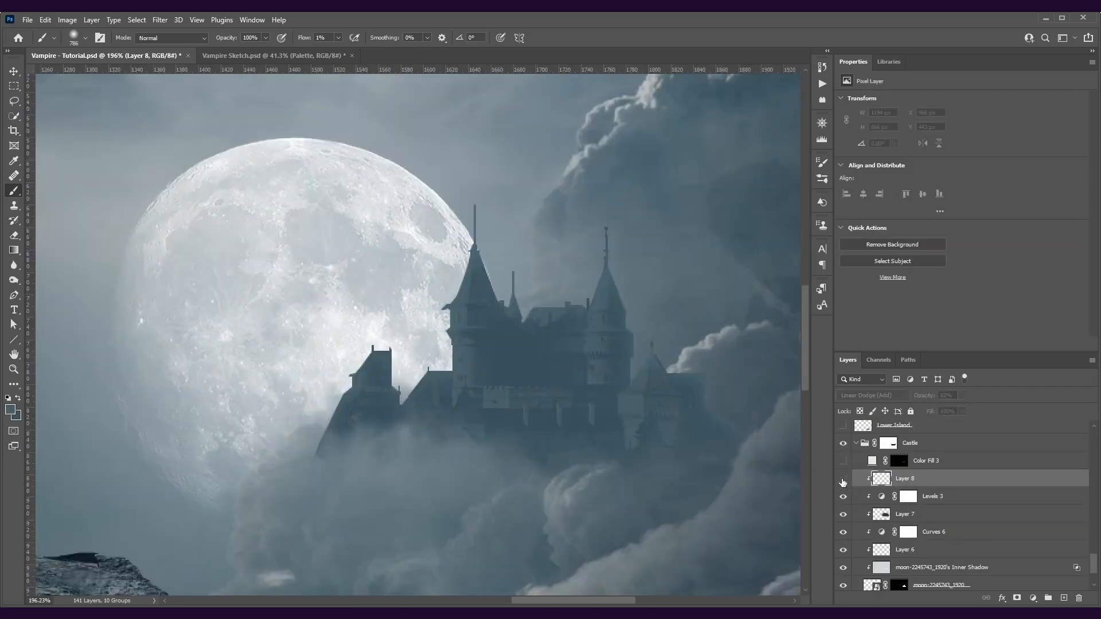
- Show the castle's Layer 8 and toggle it to compare its light glow
{"action": "left_click", "coordinate": [843, 479]}
{"action": "left_click", "coordinate": [843, 480]}
{"action": "left_click", "coordinate": [843, 479]}
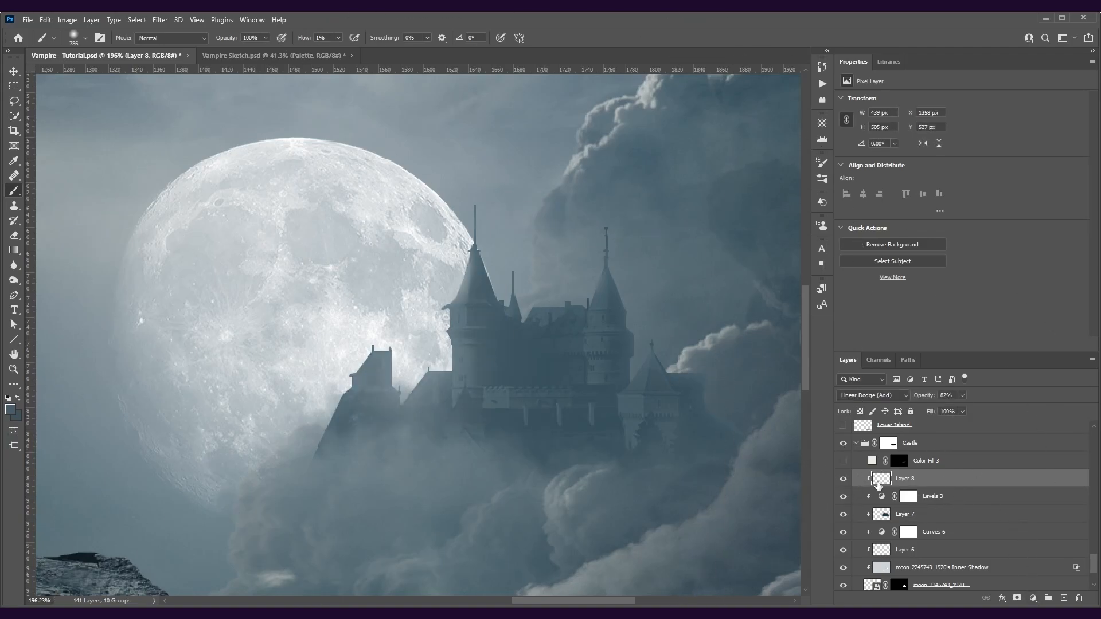
- Try painting a light colour sampled from the moon with a soft brush around the castle on Layer 8
{"action": "left_click", "coordinate": [283, 236], "text": "alt"}
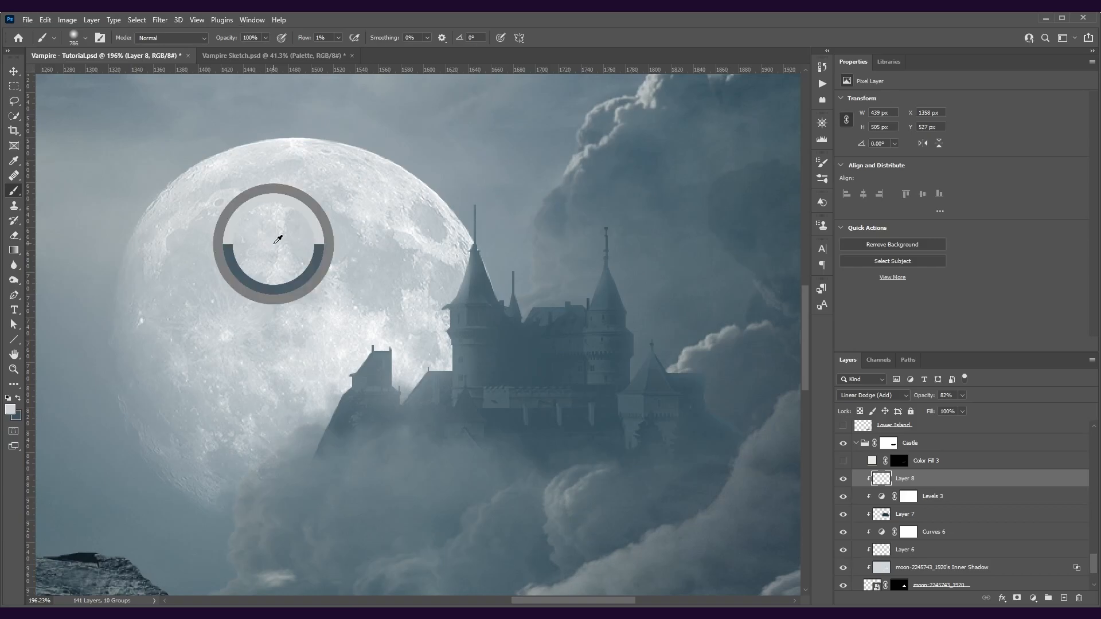
{"action": "left_click", "coordinate": [367, 327], "text": "alt"}
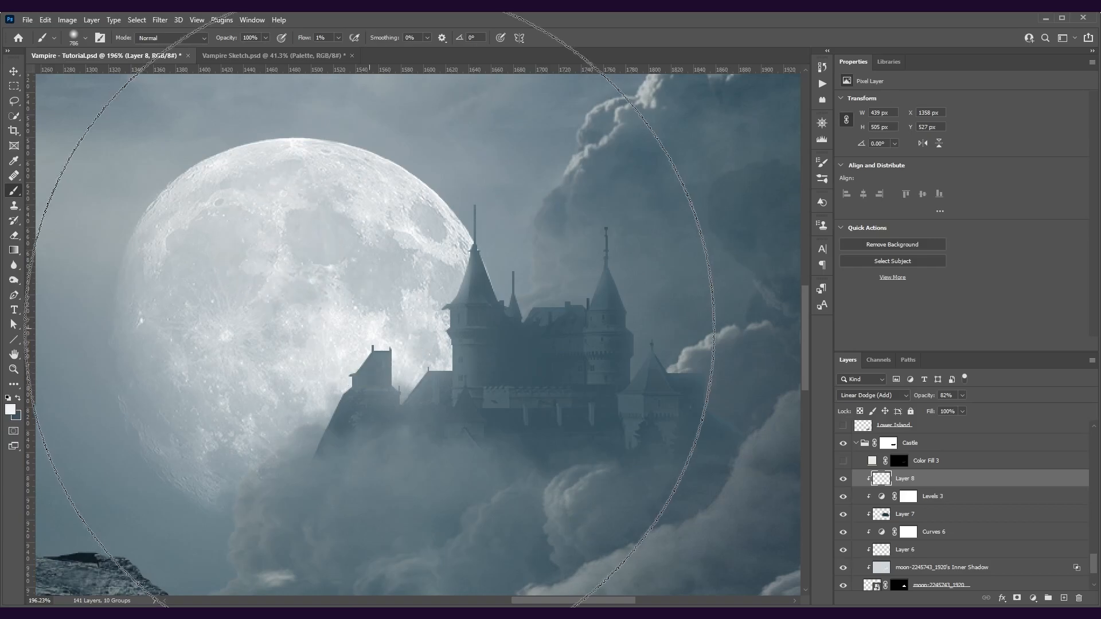
{"action": "left_click_drag", "start_coordinate": [400, 281], "coordinate": [338, 308]}
{"action": "left_click_drag", "start_coordinate": [405, 290], "coordinate": [258, 290]}
{"action": "mouse_move", "coordinate": [377, 307]}
{"action": "left_mouse_down"}
{"action": "mouse_move", "coordinate": [356, 307]}
{"action": "mouse_move", "coordinate": [423, 522]}
{"action": "mouse_move", "coordinate": [172, 485]}
{"action": "left_mouse_up"}
{"action": "key", "text": "ctrl+z"}
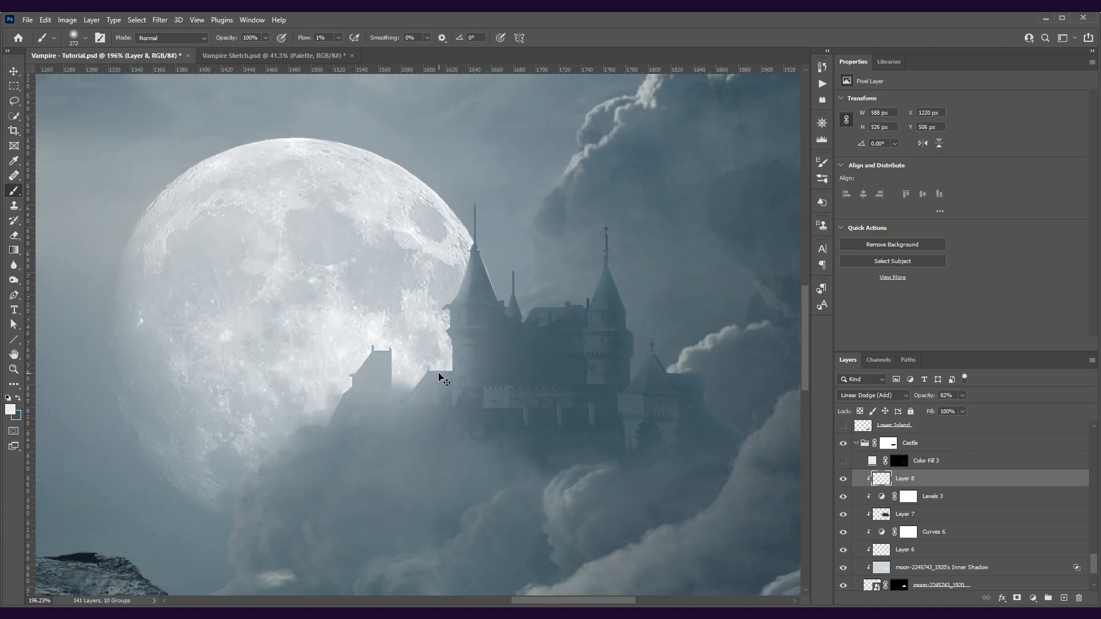
{"action": "left_click_drag", "start_coordinate": [486, 424], "coordinate": [306, 433]}
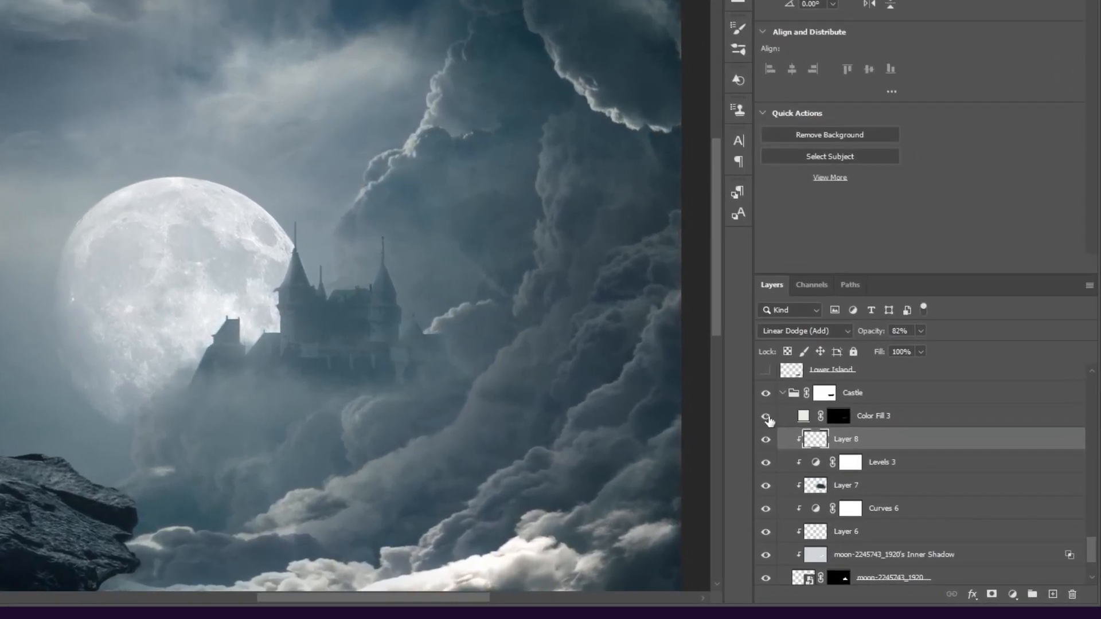
- Show the Color Fill 3 layer in the Castle group and check it up close
{"action": "left_click", "coordinate": [767, 417]}
{"action": "scroll", "coordinate": [459, 403], "scroll_direction": "up", "scroll_amount": 2}
{"action": "scroll", "coordinate": [423, 415], "scroll_direction": "down", "scroll_amount": 2}
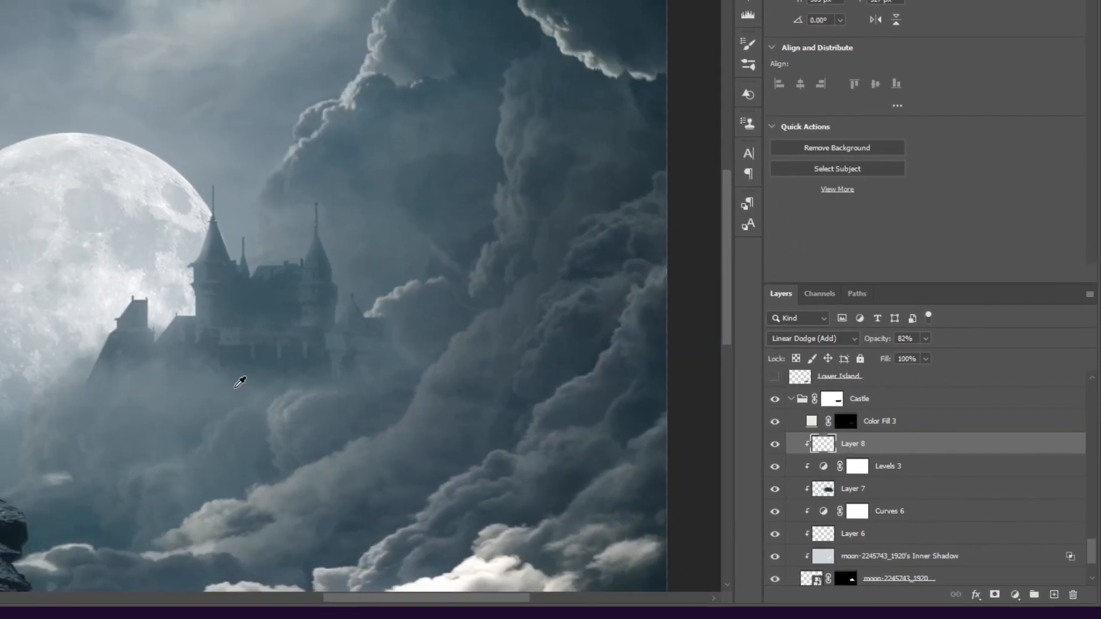
- Examine the mask and fill colour of the Color Fill 3 layer above the castle
{"action": "left_click", "coordinate": [841, 421]}
{"action": "scroll", "coordinate": [285, 504], "scroll_direction": "down", "scroll_amount": 2}
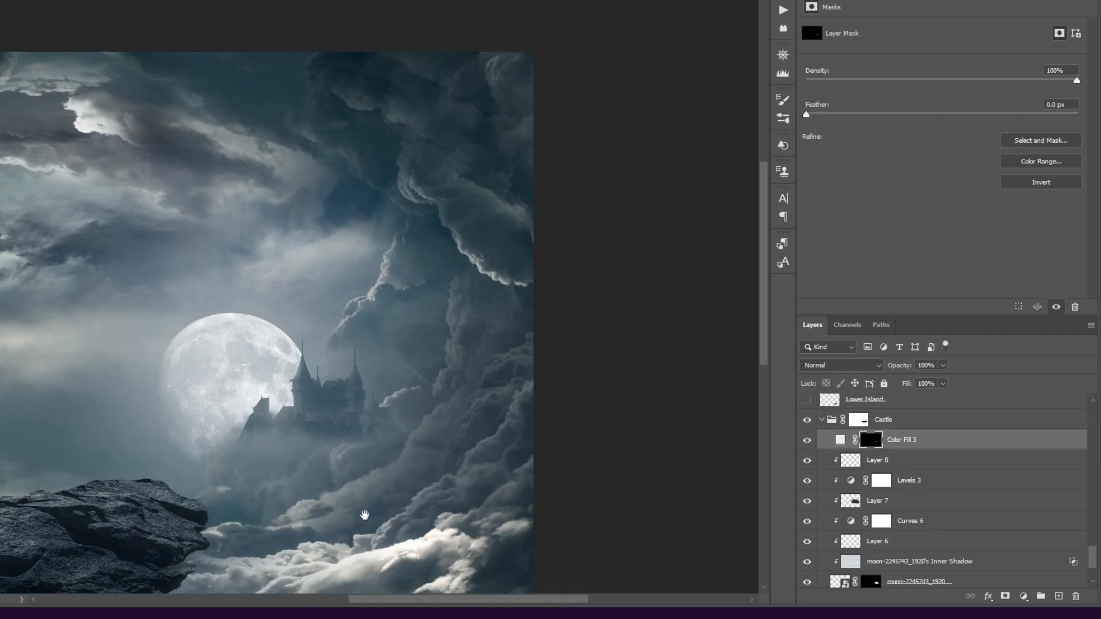
{"action": "left_click_drag", "start_coordinate": [365, 515], "coordinate": [454, 351]}
{"action": "scroll", "coordinate": [464, 172], "scroll_direction": "up", "scroll_amount": 2}
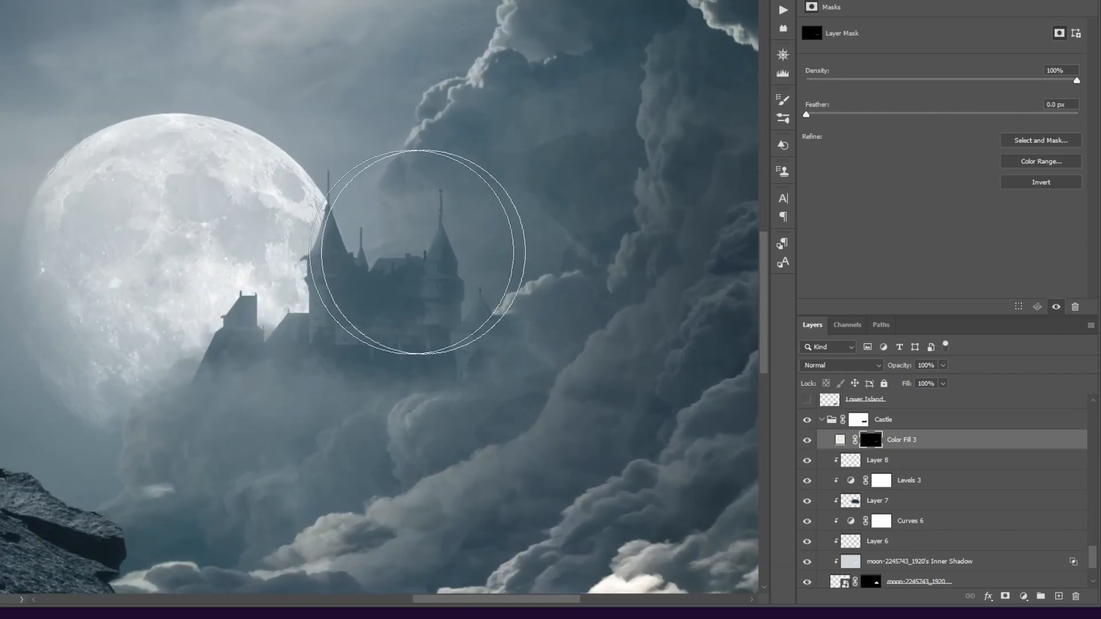
{"action": "double_click", "coordinate": [837, 440]}
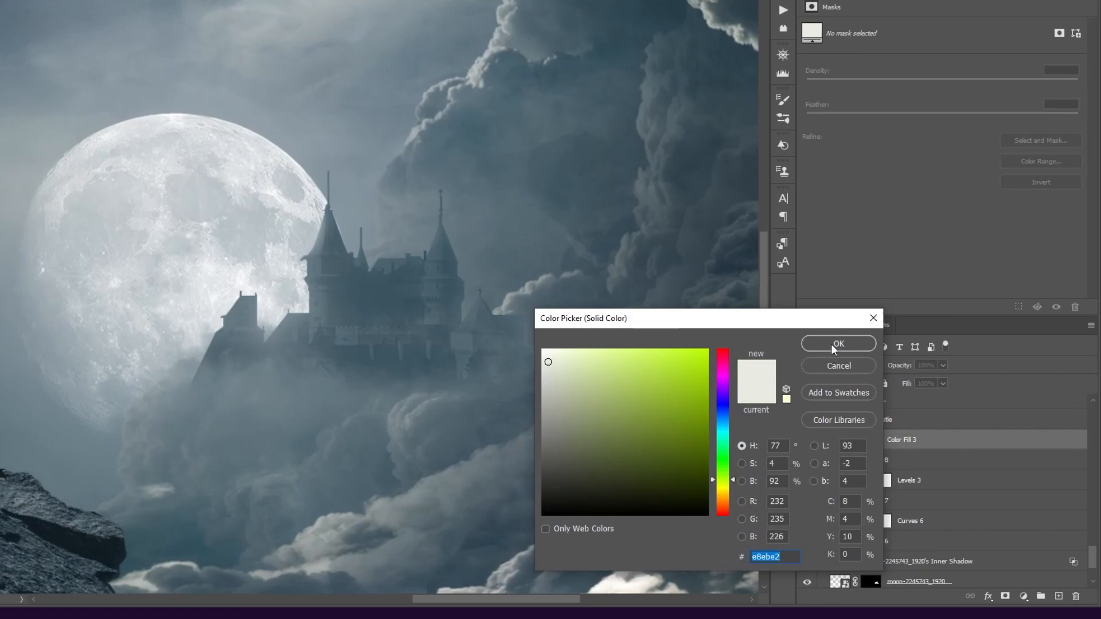
{"action": "left_click", "coordinate": [831, 347]}
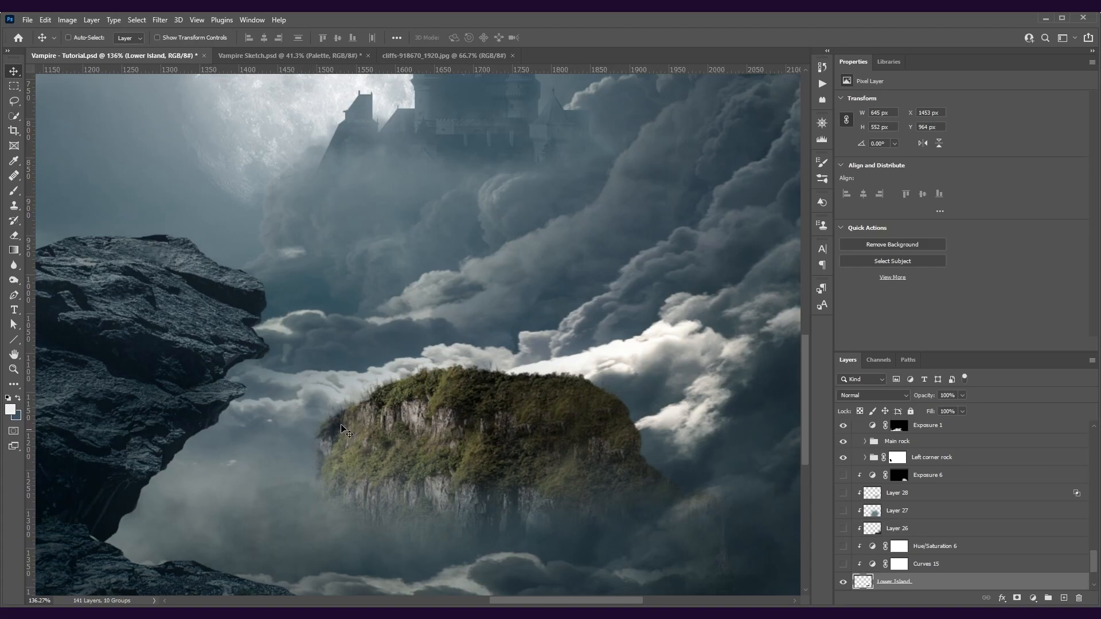
- Switch to cliffs-918670_1920.jpg, lasso an island-shaped piece of the cliff with its lower fog, and mask the layer to that selection
{"action": "left_click", "coordinate": [400, 55]}
{"action": "scroll", "coordinate": [283, 294], "scroll_direction": "down", "scroll_amount": 2}
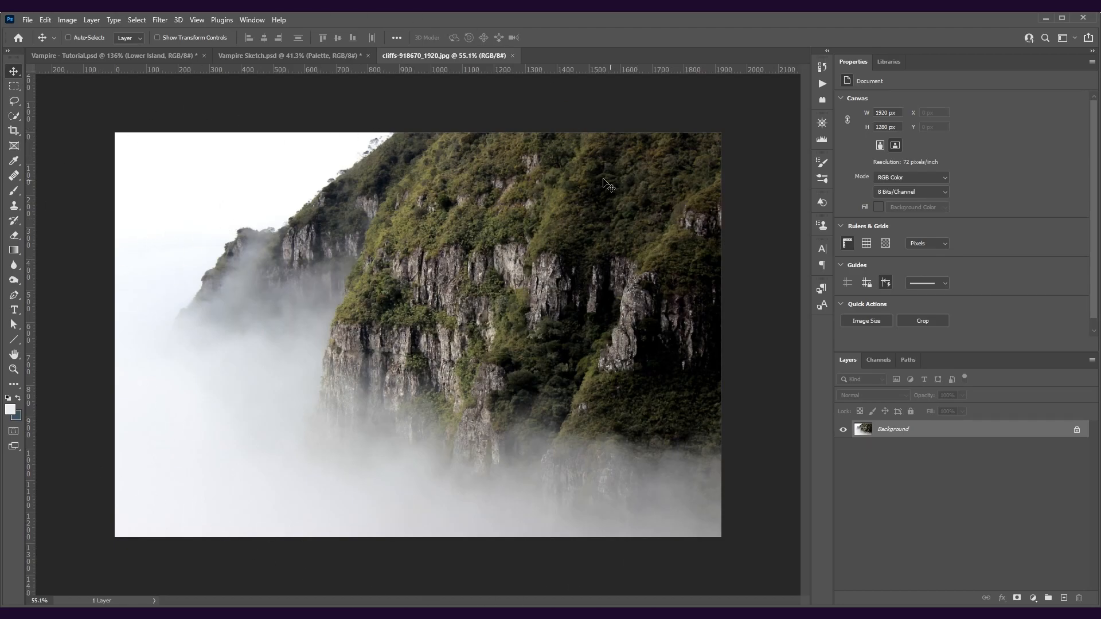
{"action": "left_click", "coordinate": [16, 102]}
{"action": "mouse_move", "coordinate": [468, 227]}
{"action": "left_mouse_down"}
{"action": "mouse_move", "coordinate": [739, 480]}
{"action": "mouse_move", "coordinate": [537, 513]}
{"action": "mouse_move", "coordinate": [352, 476]}
{"action": "left_mouse_up"}
{"action": "left_click_drag", "start_coordinate": [343, 274], "coordinate": [344, 269]}
{"action": "left_click", "coordinate": [354, 368]}
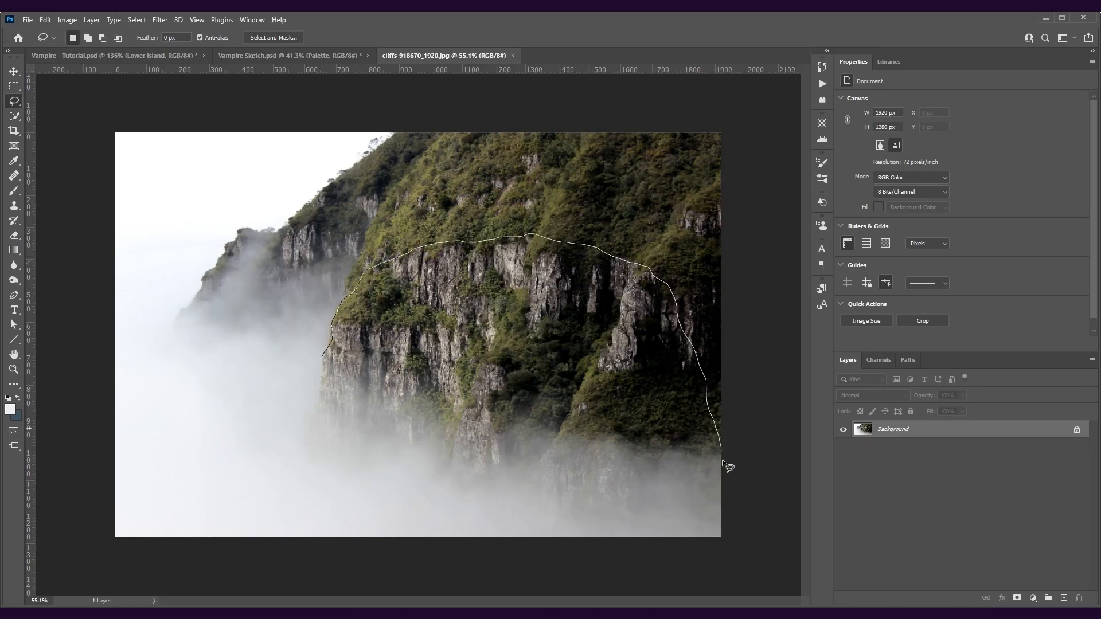
{"action": "left_click_drag", "start_coordinate": [331, 352], "coordinate": [332, 346]}
{"action": "left_click", "coordinate": [1016, 598]}
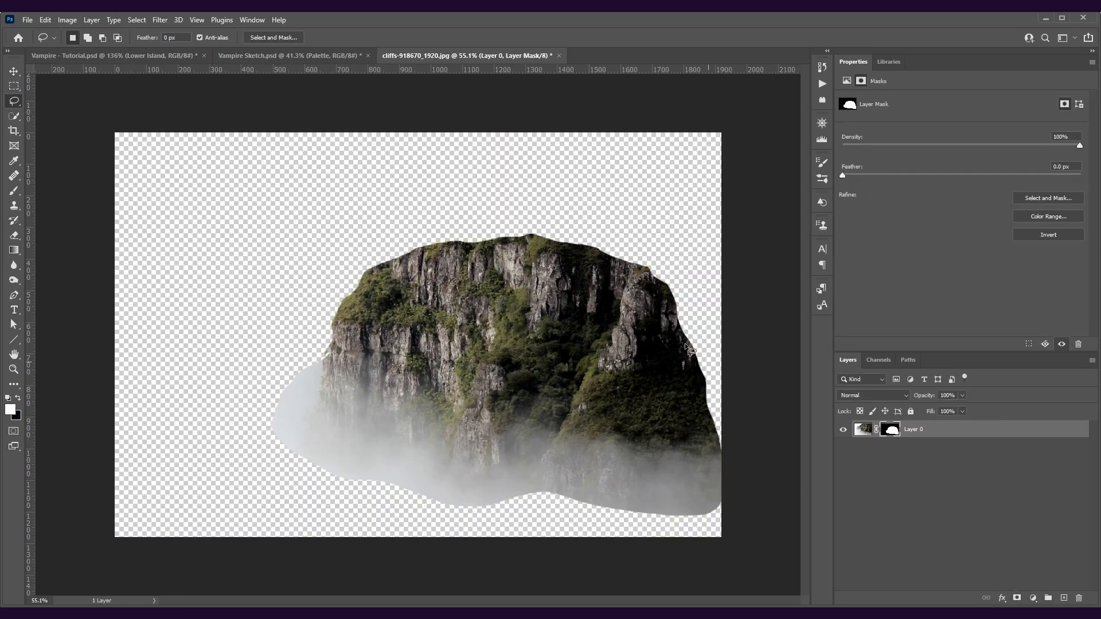
- Add a new layer beneath Layer 0 and fill it with the light off-white colour as a backdrop for the cliff
{"action": "left_click", "coordinate": [1064, 598]}
{"action": "left_click_drag", "start_coordinate": [989, 435], "coordinate": [982, 466]}
{"action": "key", "text": "ctrl+BackSpace"}
{"action": "key", "text": "alt+BackSpace"}
{"action": "left_click", "coordinate": [14, 72]}
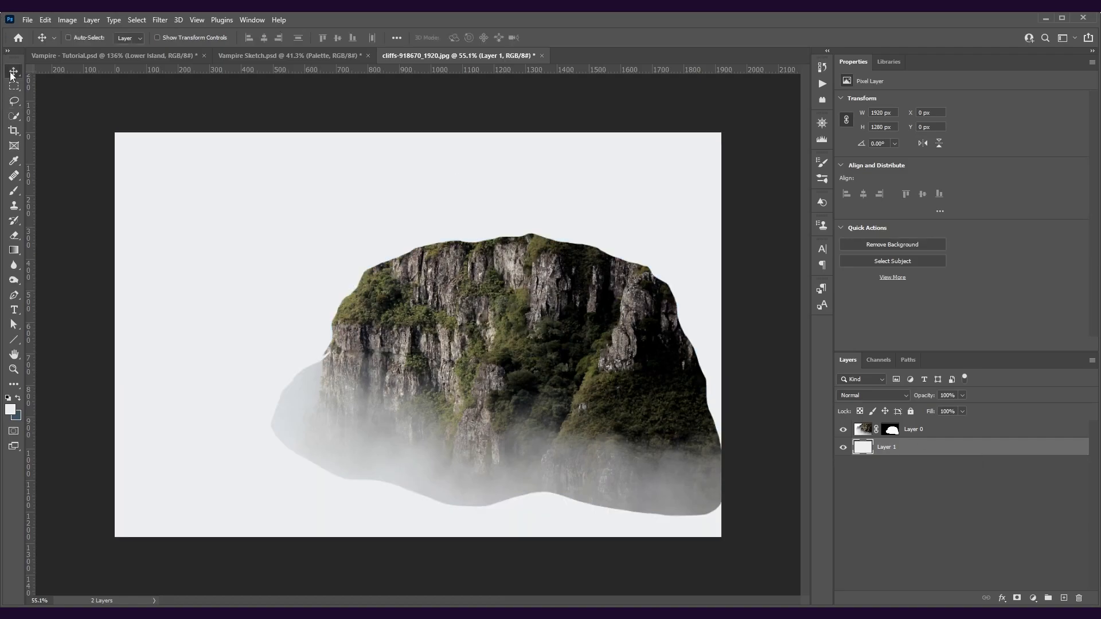
- Move the cliff up and left, and fade its lower fog on the Layer 0 mask using a soft black brush at 12% flow
{"action": "left_click_drag", "start_coordinate": [459, 344], "coordinate": [370, 296]}
{"action": "left_click", "coordinate": [13, 191]}
{"action": "left_click", "coordinate": [893, 431]}
{"action": "left_click_drag", "start_coordinate": [324, 341], "coordinate": [409, 351]}
{"action": "key", "text": "x"}
{"action": "mouse_move", "coordinate": [333, 438]}
{"action": "left_mouse_down"}
{"action": "mouse_move", "coordinate": [208, 390]}
{"action": "mouse_move", "coordinate": [306, 366]}
{"action": "mouse_move", "coordinate": [223, 372]}
{"action": "left_mouse_up"}
{"action": "left_click_drag", "start_coordinate": [301, 38], "coordinate": [307, 38]}
{"action": "mouse_move", "coordinate": [105, 330]}
{"action": "left_mouse_down"}
{"action": "mouse_move", "coordinate": [189, 569]}
{"action": "mouse_move", "coordinate": [477, 585]}
{"action": "mouse_move", "coordinate": [546, 527]}
{"action": "mouse_move", "coordinate": [619, 515]}
{"action": "mouse_move", "coordinate": [280, 552]}
{"action": "left_mouse_up"}
{"action": "left_click_drag", "start_coordinate": [386, 497], "coordinate": [456, 498]}
{"action": "left_click_drag", "start_coordinate": [597, 499], "coordinate": [1053, 512]}
- Check the cliff's upper outline up close and move the cliff slightly lower on the canvas
{"action": "scroll", "coordinate": [336, 274], "scroll_direction": "up", "scroll_amount": 7}
{"action": "left_click_drag", "start_coordinate": [236, 140], "coordinate": [318, 216]}
{"action": "scroll", "coordinate": [292, 285], "scroll_direction": "up", "scroll_amount": 9}
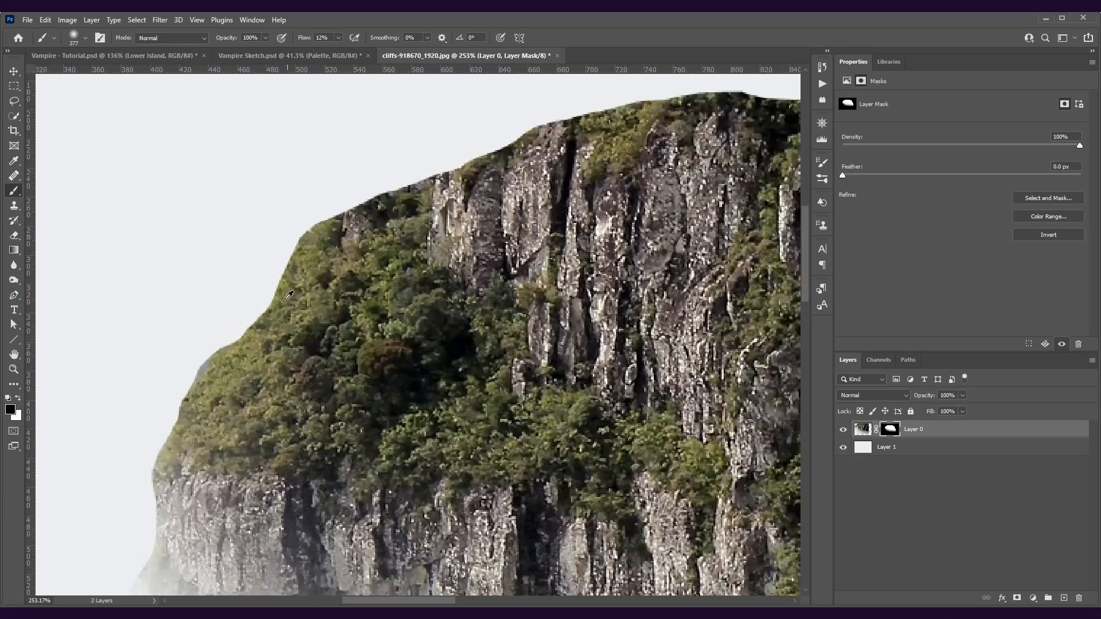
{"action": "left_click_drag", "start_coordinate": [516, 285], "coordinate": [315, 318]}
{"action": "scroll", "coordinate": [427, 307], "scroll_direction": "down", "scroll_amount": 3}
{"action": "scroll", "coordinate": [688, 315], "scroll_direction": "down", "scroll_amount": 6}
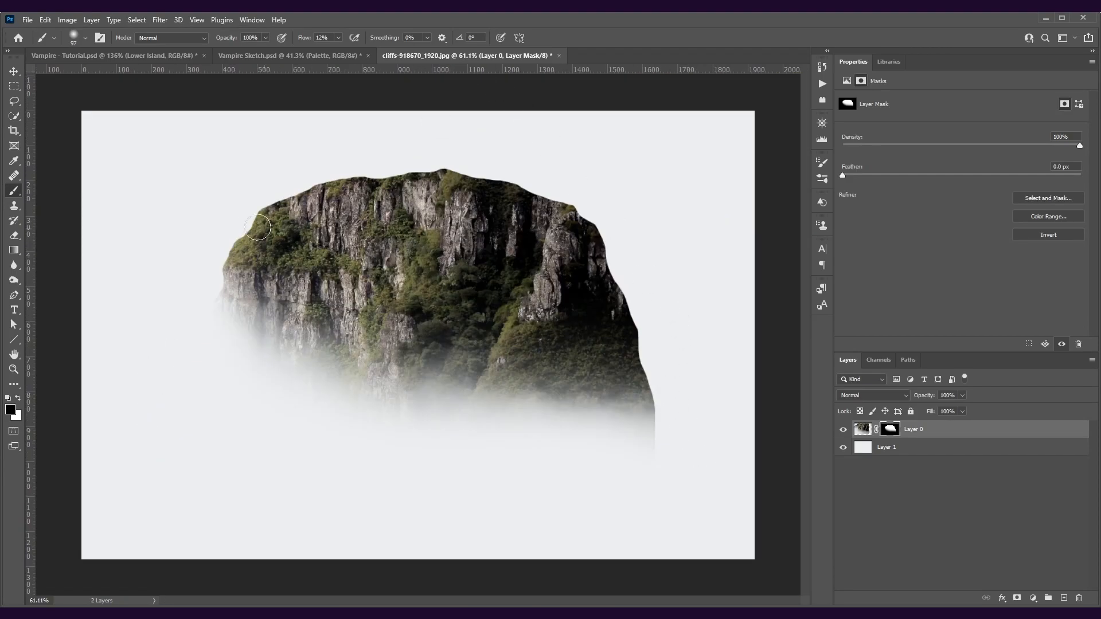
{"action": "scroll", "coordinate": [303, 265], "scroll_direction": "up", "scroll_amount": 7}
{"action": "mouse_move", "coordinate": [594, 148]}
{"action": "left_mouse_down"}
{"action": "mouse_move", "coordinate": [404, 209]}
{"action": "mouse_move", "coordinate": [428, 216]}
{"action": "left_mouse_up"}
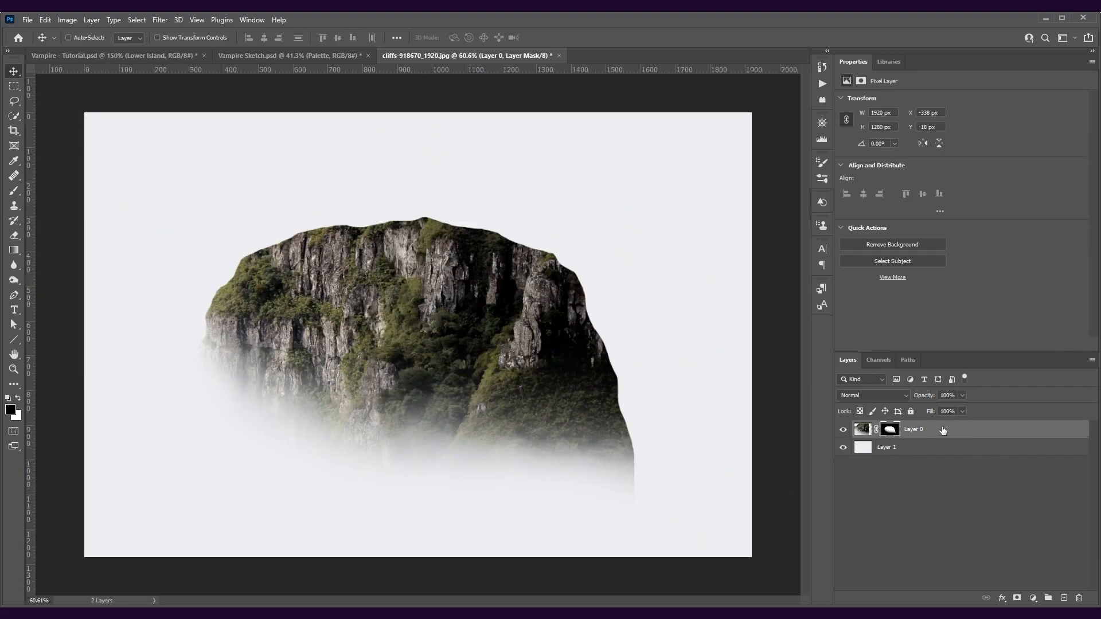
- Put Layer 0 into a new group and add a layer mask to Group 1
{"action": "key", "text": "ctrl+g"}
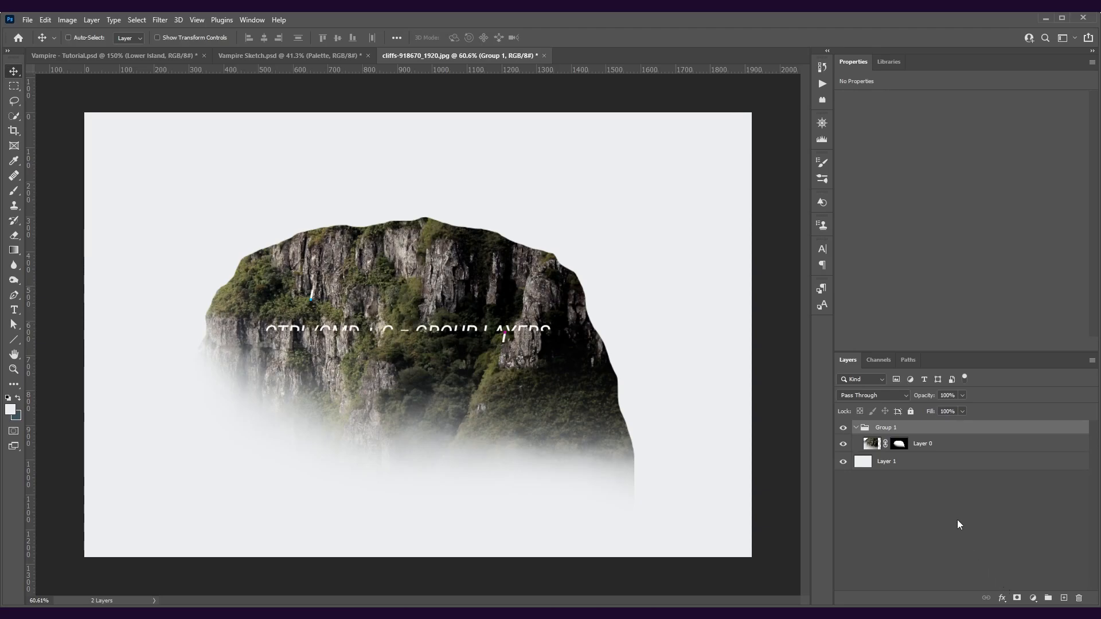
{"action": "left_click", "coordinate": [884, 443]}
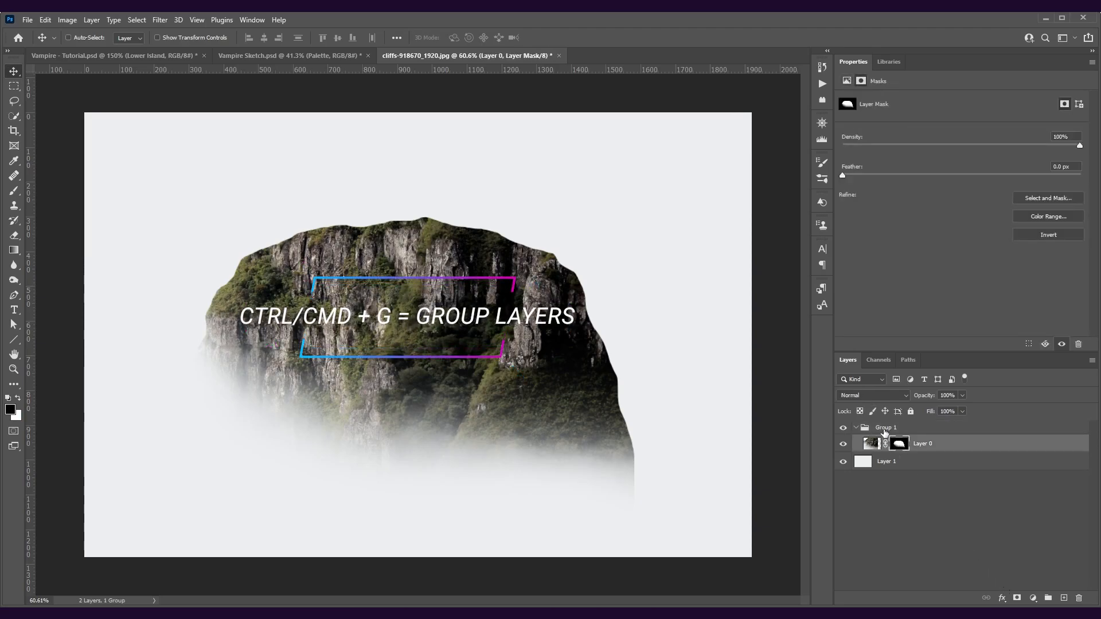
{"action": "left_click", "coordinate": [886, 434]}
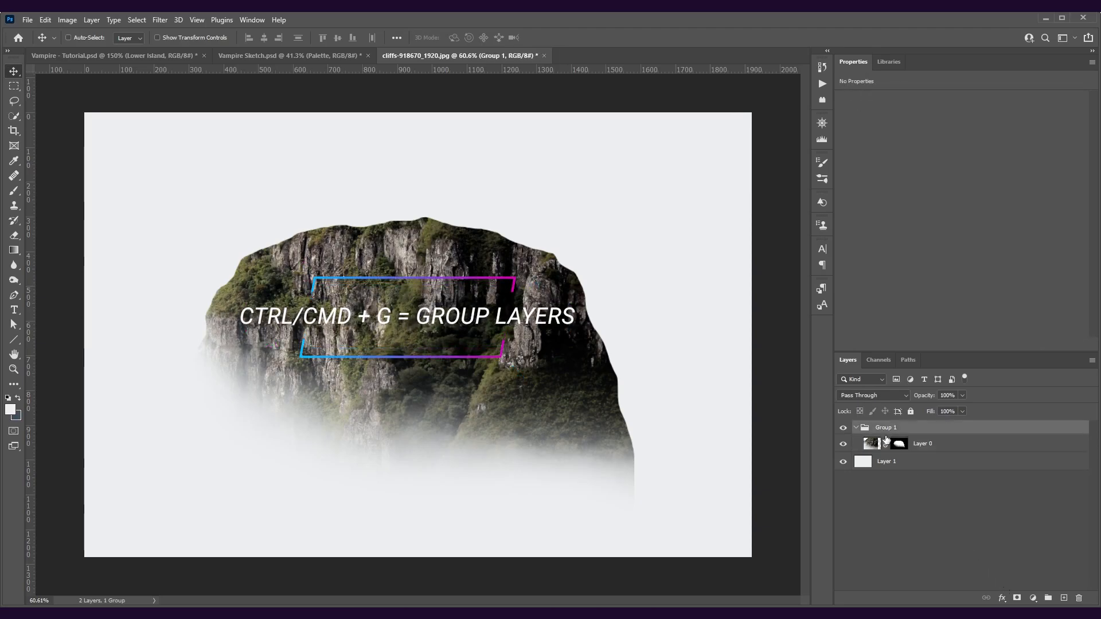
{"action": "left_click", "coordinate": [1017, 599]}
- Trim the cliff's top and sides on the Group 1 mask with a hard round black brush at 100% flow
{"action": "key", "text": "b"}
{"action": "key", "text": "x"}
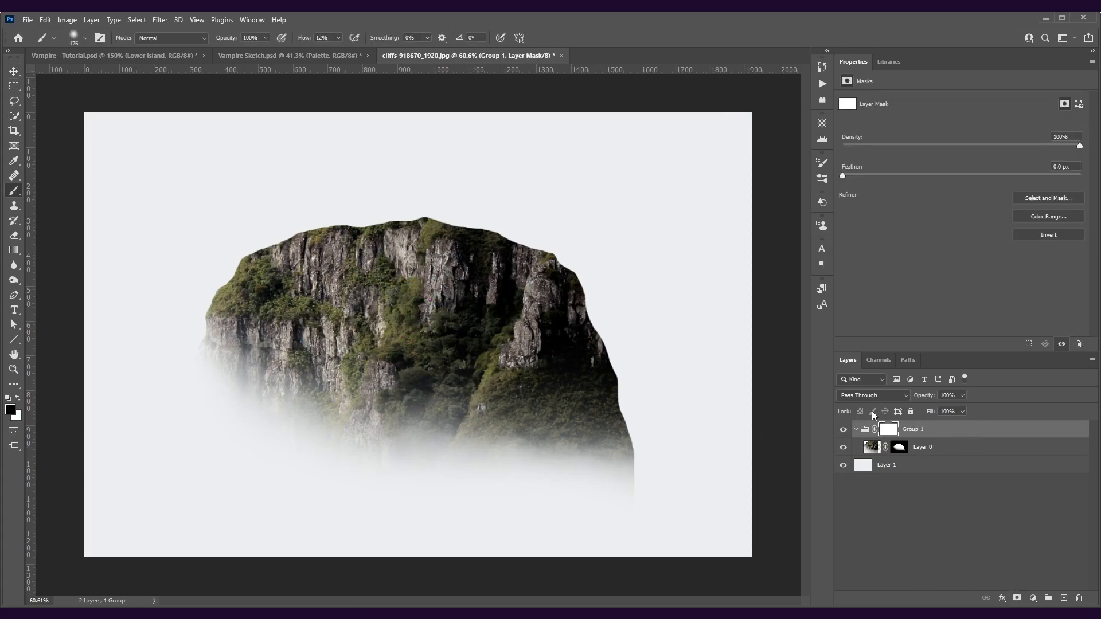
{"action": "left_click_drag", "start_coordinate": [618, 62], "coordinate": [612, 62]}
{"action": "mouse_move", "coordinate": [202, 188]}
{"action": "left_mouse_down"}
{"action": "mouse_move", "coordinate": [197, 352]}
{"action": "mouse_move", "coordinate": [172, 525]}
{"action": "left_mouse_up"}
{"action": "key", "text": "shift+0"}
{"action": "mouse_move", "coordinate": [192, 369]}
{"action": "left_mouse_down"}
{"action": "mouse_move", "coordinate": [225, 283]}
{"action": "mouse_move", "coordinate": [254, 255]}
{"action": "mouse_move", "coordinate": [388, 223]}
{"action": "mouse_move", "coordinate": [444, 228]}
{"action": "mouse_move", "coordinate": [629, 460]}
{"action": "mouse_move", "coordinate": [633, 585]}
{"action": "left_mouse_up"}
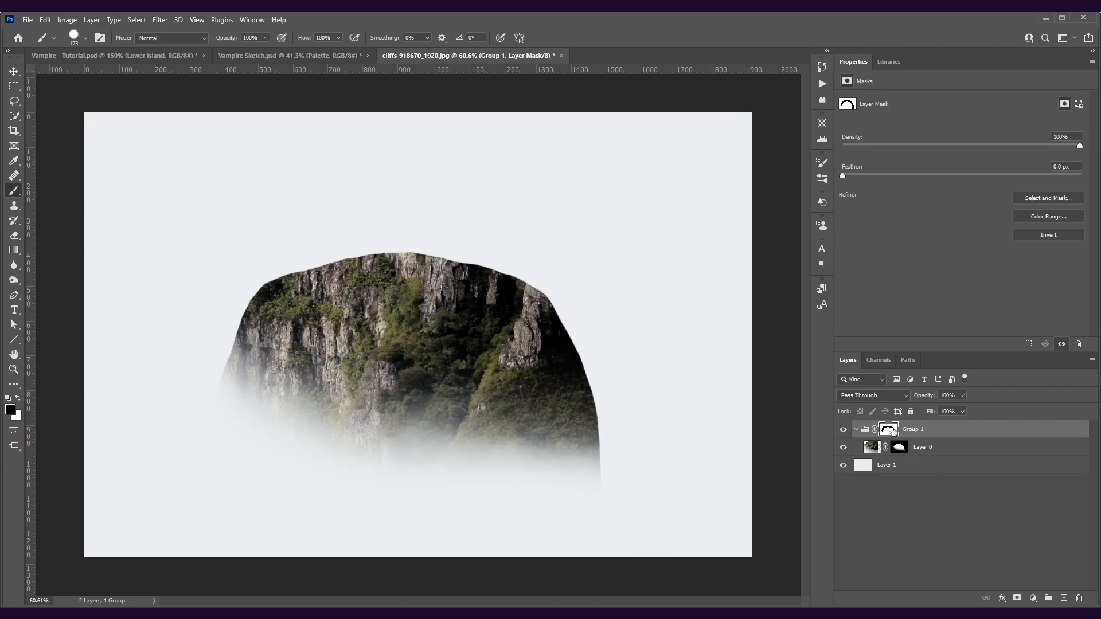
- Toggle the Group 1 mask off and on to compare the trimmed cliff with the original outline
{"action": "left_click", "coordinate": [889, 430], "text": "shift"}
{"action": "left_click", "coordinate": [889, 430], "text": "shift"}
{"action": "left_click", "coordinate": [889, 431], "text": "shift"}
{"action": "left_click", "coordinate": [889, 430], "text": "shift"}
{"action": "left_click", "coordinate": [889, 430], "text": "shift"}
{"action": "left_click", "coordinate": [889, 431], "text": "shift"}
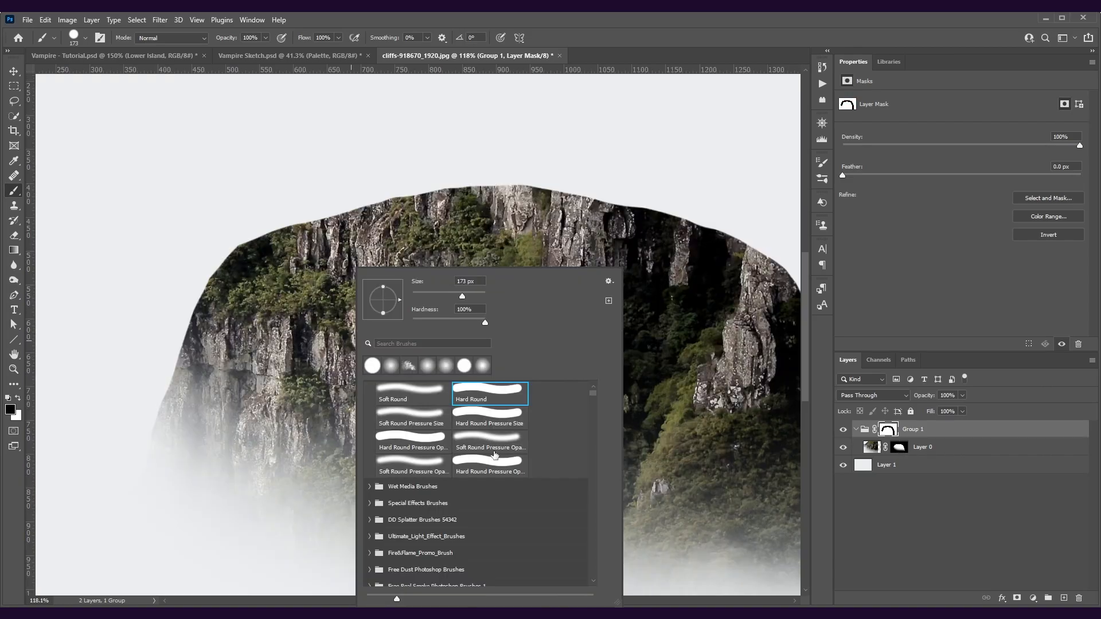
- Search the brushes for "bush", choose the Bush brush from Custom Brush Effects, and set white as the painting colour
{"action": "scroll", "coordinate": [494, 455], "scroll_direction": "down", "scroll_amount": 3}
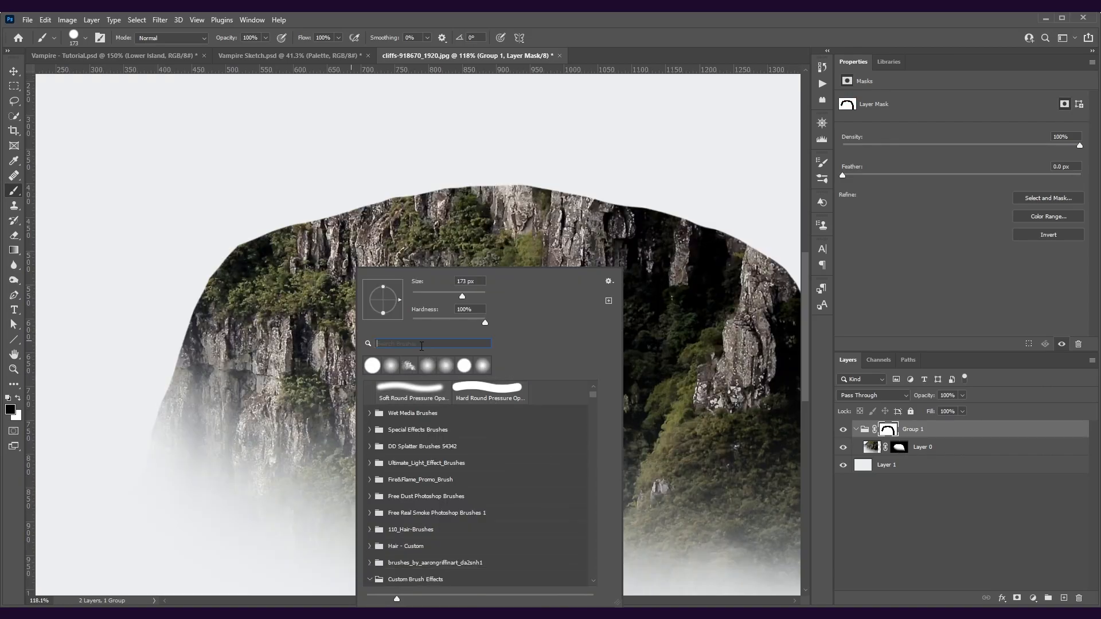
{"action": "type", "text": "bush"}
{"action": "left_click", "coordinate": [408, 404]}
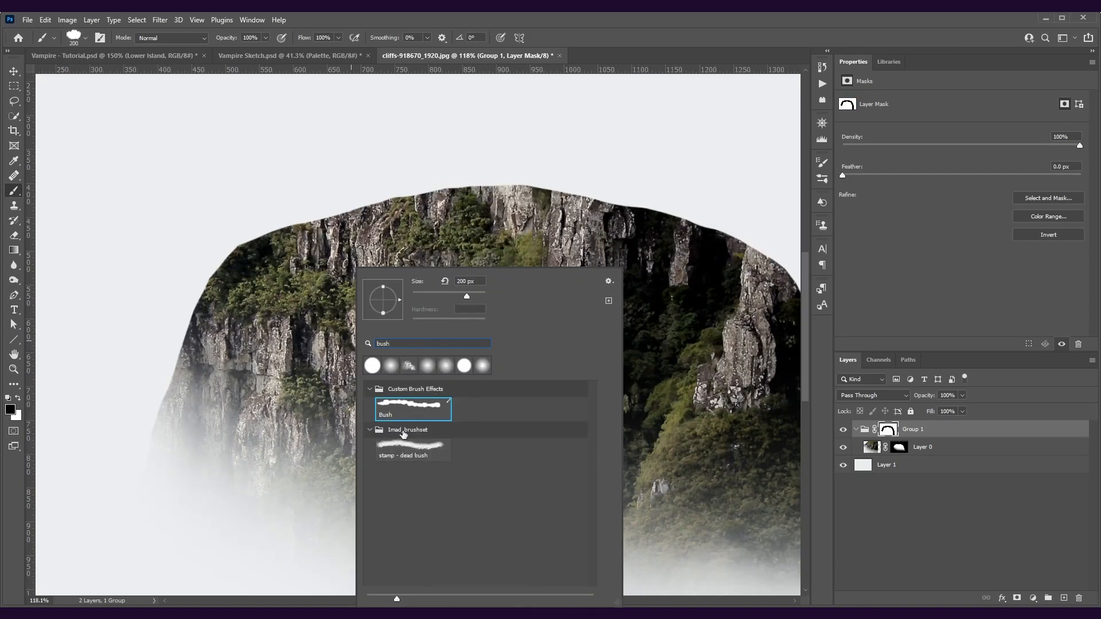
{"action": "key", "text": "Return"}
{"action": "key", "text": "x"}
{"action": "scroll", "coordinate": [278, 301], "scroll_direction": "up", "scroll_amount": 4}
- Reveal leafy edges along the cliff's upper left and top on the Group 1 mask with the Bush brush reduced to 83 px
{"action": "left_click_drag", "start_coordinate": [213, 276], "coordinate": [352, 253]}
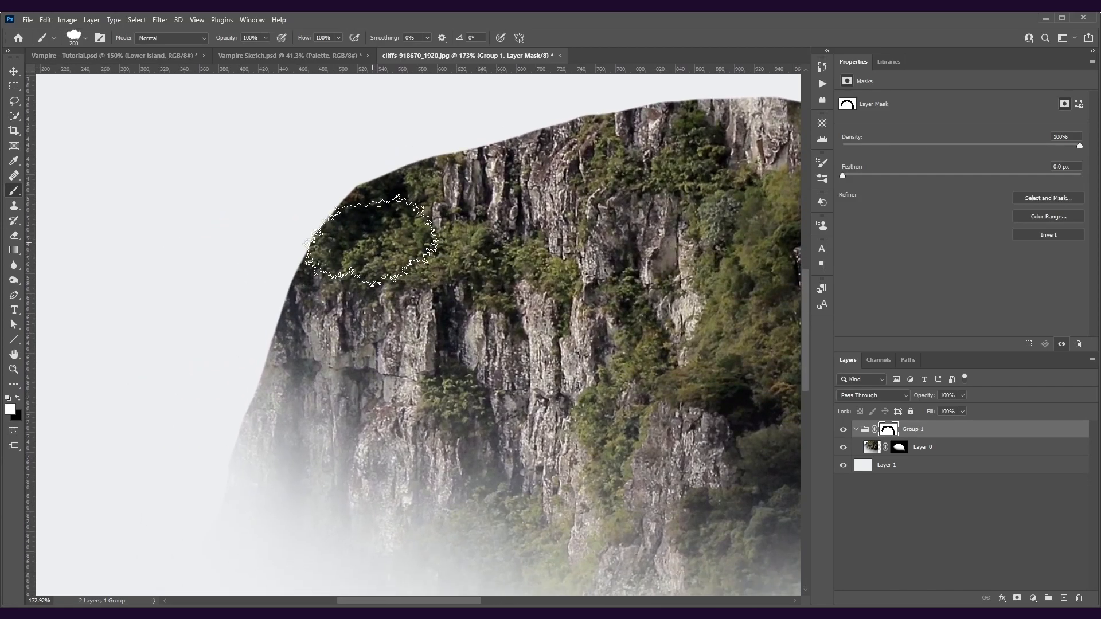
{"action": "key", "text": "F5"}
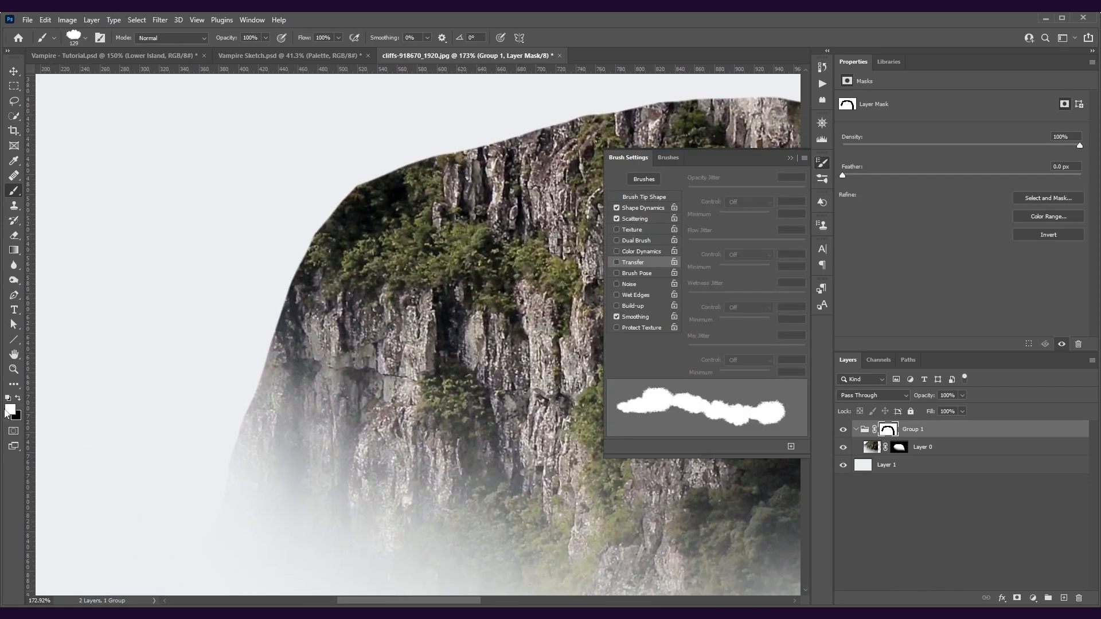
{"action": "left_click_drag", "start_coordinate": [356, 241], "coordinate": [340, 261]}
{"action": "mouse_move", "coordinate": [370, 226]}
{"action": "left_mouse_down"}
{"action": "mouse_move", "coordinate": [338, 227]}
{"action": "mouse_move", "coordinate": [358, 208]}
{"action": "left_mouse_up"}
{"action": "left_click", "coordinate": [438, 164]}
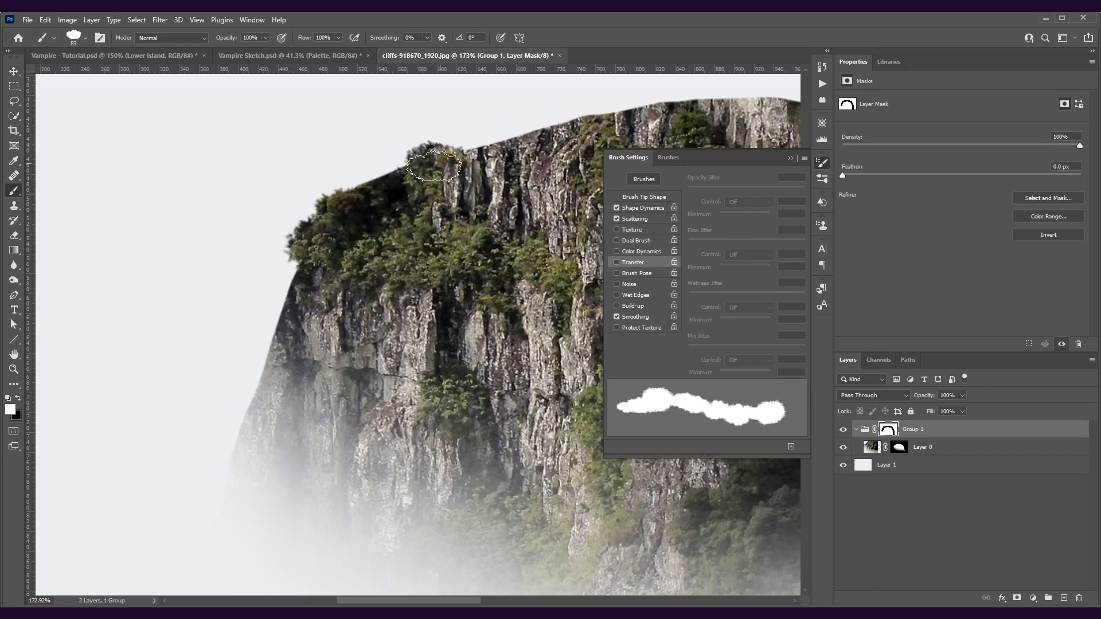
{"action": "left_click_drag", "start_coordinate": [438, 163], "coordinate": [363, 193]}
{"action": "left_click_drag", "start_coordinate": [459, 192], "coordinate": [110, 304]}
{"action": "mouse_move", "coordinate": [339, 229]}
{"action": "left_mouse_down"}
{"action": "mouse_move", "coordinate": [346, 236]}
{"action": "mouse_move", "coordinate": [250, 237]}
{"action": "left_mouse_up"}
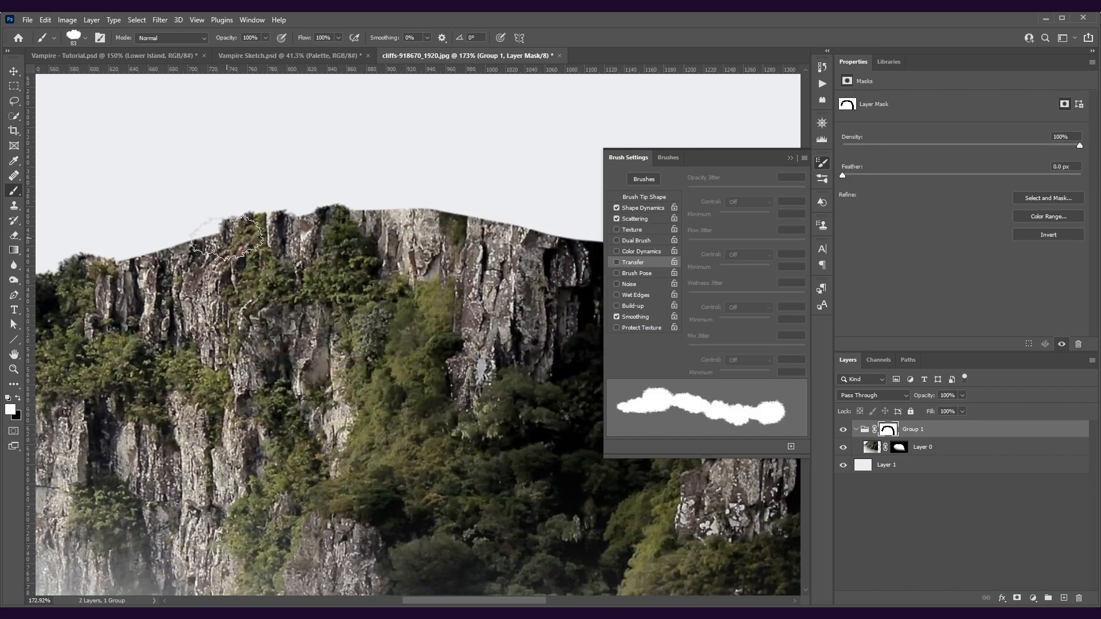
- Reveal uneven shrubs along the cliff's lower right slope on the Group 1 mask with the 83 px Bush brush
{"action": "scroll", "coordinate": [505, 487], "scroll_direction": "right", "scroll_amount": 5}
{"action": "right_click", "coordinate": [375, 319]}
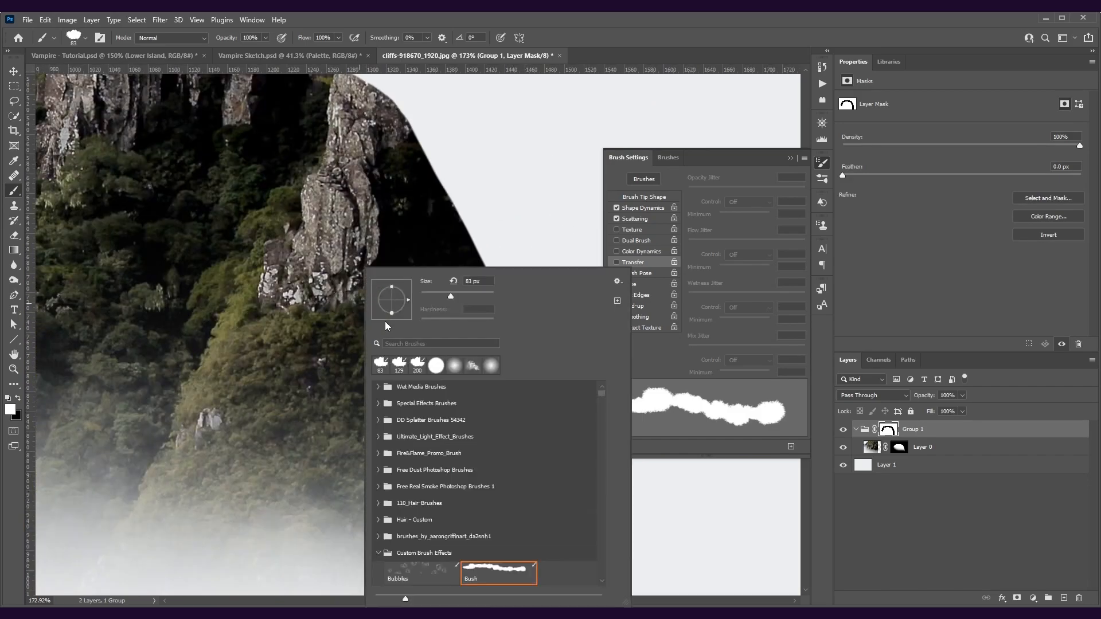
{"action": "scroll", "coordinate": [467, 444], "scroll_direction": "down", "scroll_amount": 2}
{"action": "left_click", "coordinate": [408, 343]}
{"action": "type", "text": "bu"}
{"action": "key", "text": "Return"}
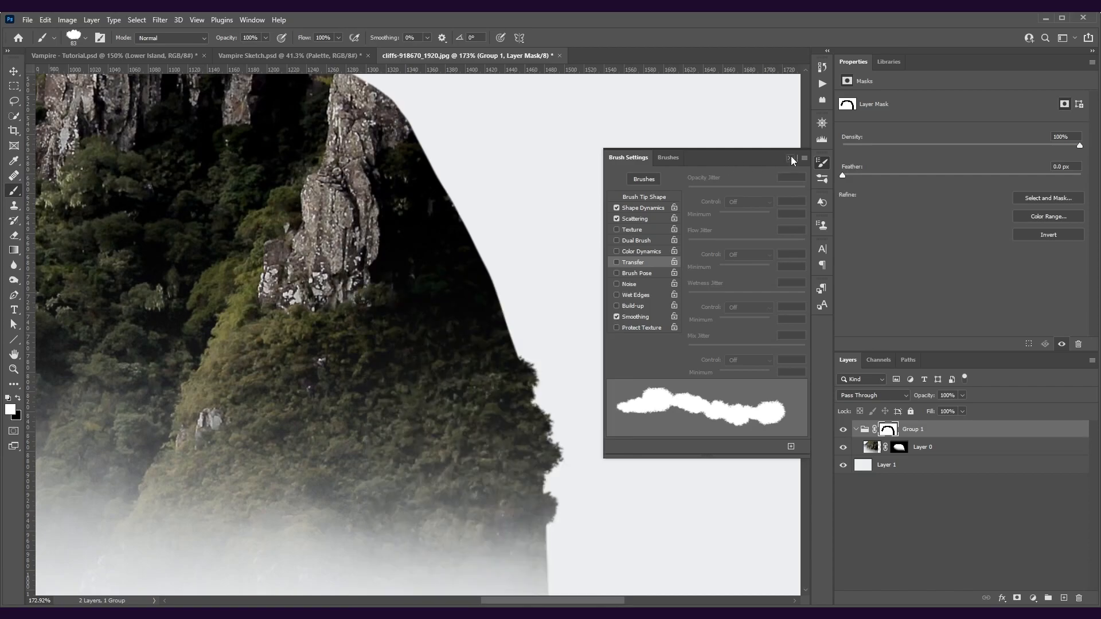
{"action": "left_click", "coordinate": [790, 156]}
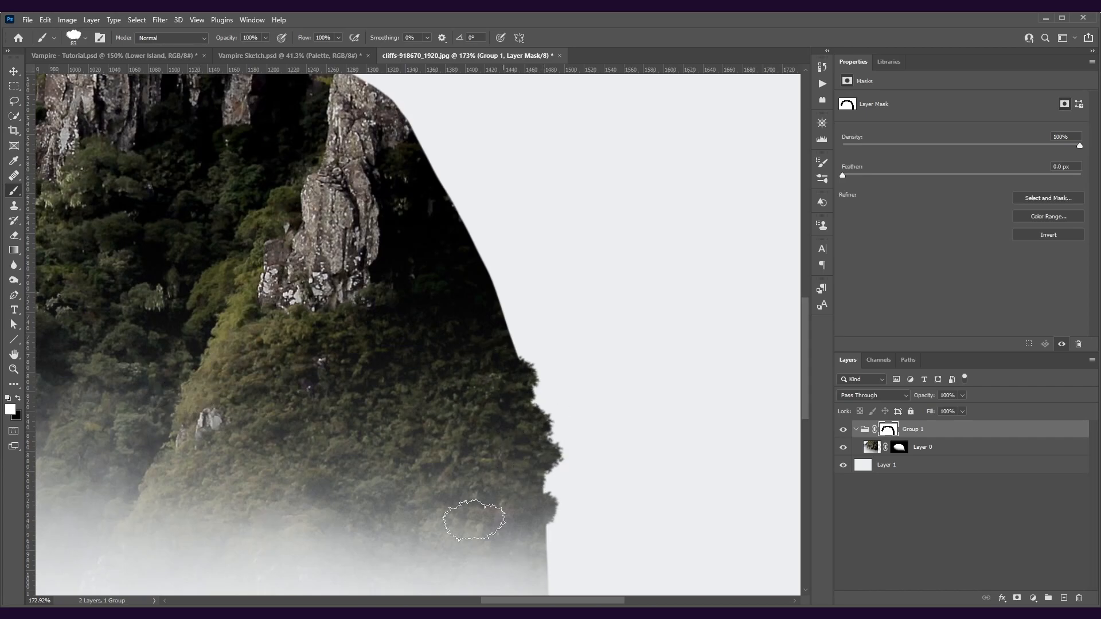
{"action": "mouse_move", "coordinate": [429, 385]}
{"action": "left_mouse_down"}
{"action": "mouse_move", "coordinate": [510, 397]}
{"action": "mouse_move", "coordinate": [553, 492]}
{"action": "mouse_move", "coordinate": [530, 526]}
{"action": "mouse_move", "coordinate": [548, 485]}
{"action": "mouse_move", "coordinate": [492, 515]}
{"action": "left_mouse_up"}
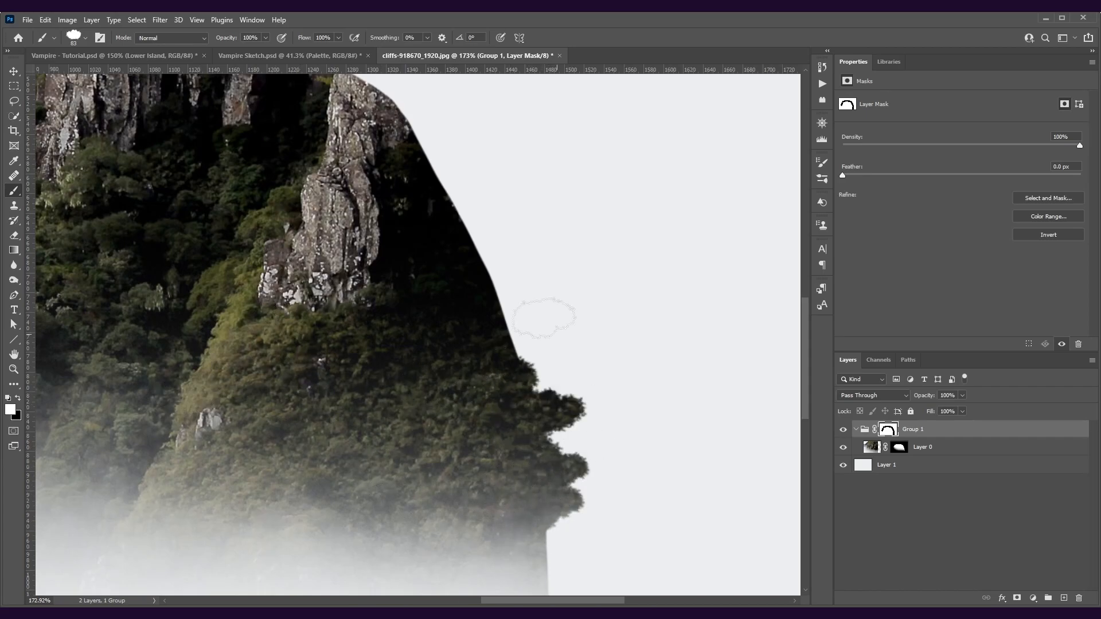
- Roughen the middle of the cliff's top ridge on the Group 1 mask with a different textured brush at 61 px
{"action": "scroll", "coordinate": [569, 361], "scroll_direction": "down", "scroll_amount": 5}
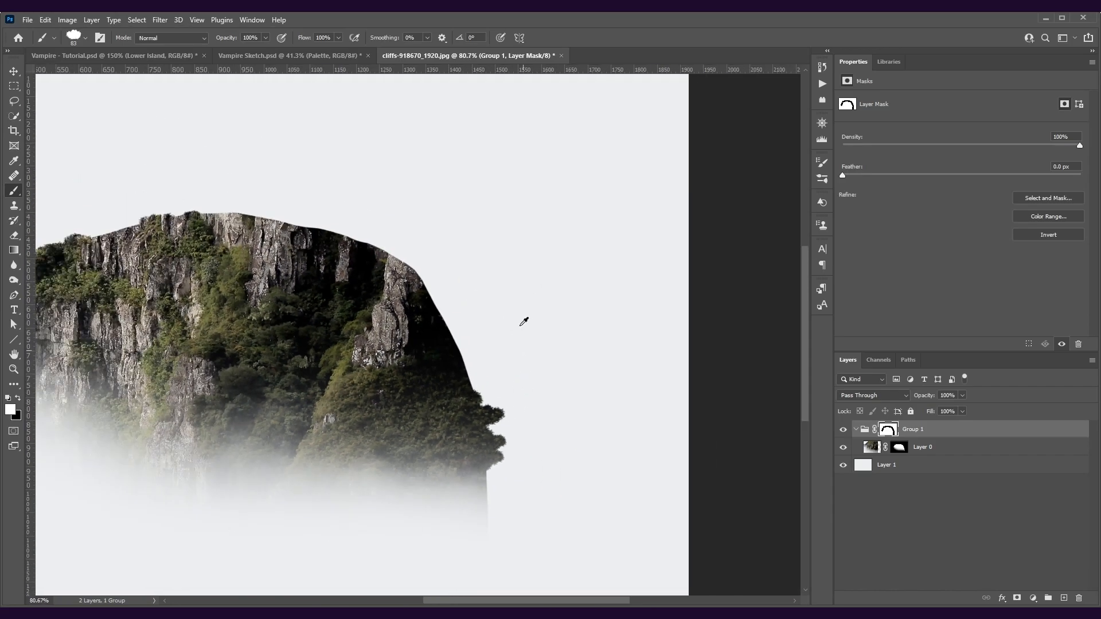
{"action": "scroll", "coordinate": [275, 281], "scroll_direction": "down", "scroll_amount": 1}
{"action": "scroll", "coordinate": [376, 270], "scroll_direction": "up", "scroll_amount": 3}
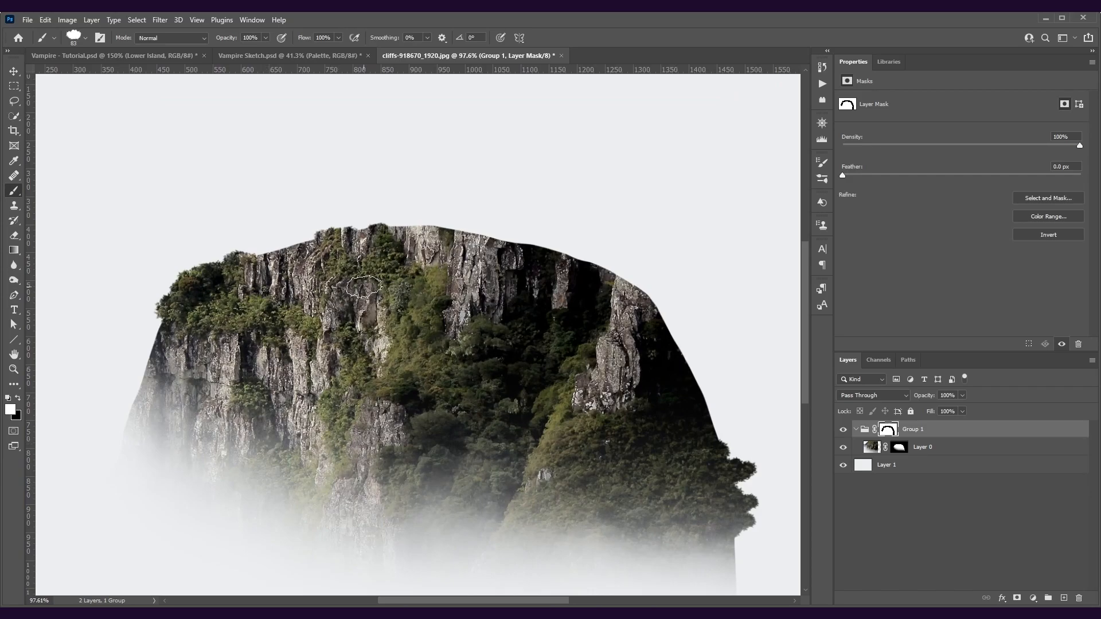
{"action": "key", "text": "F5"}
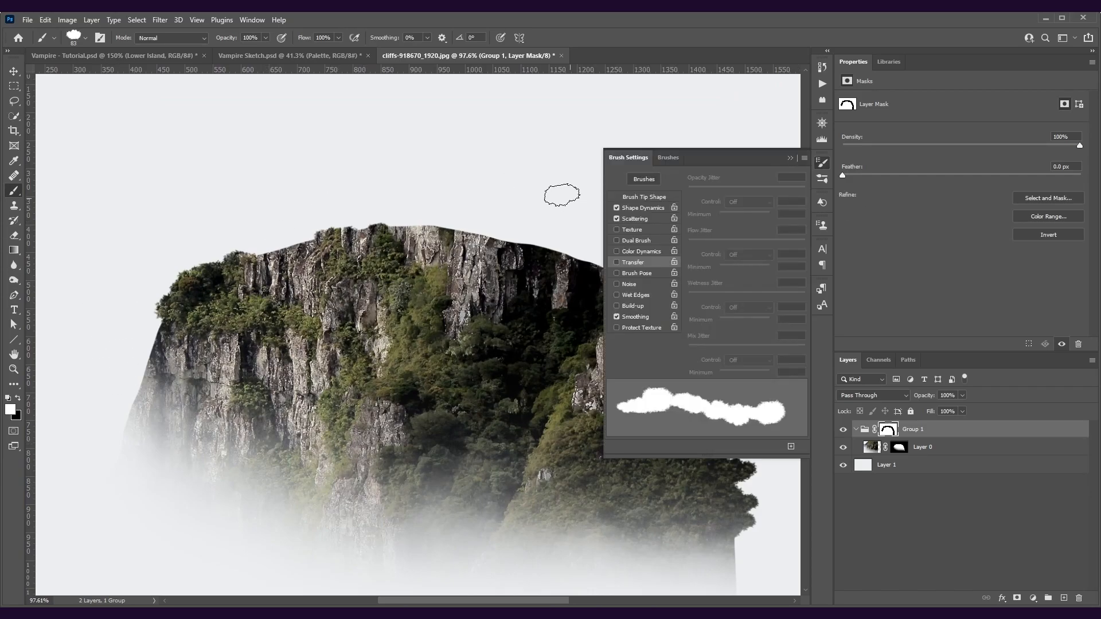
{"action": "left_click", "coordinate": [788, 157]}
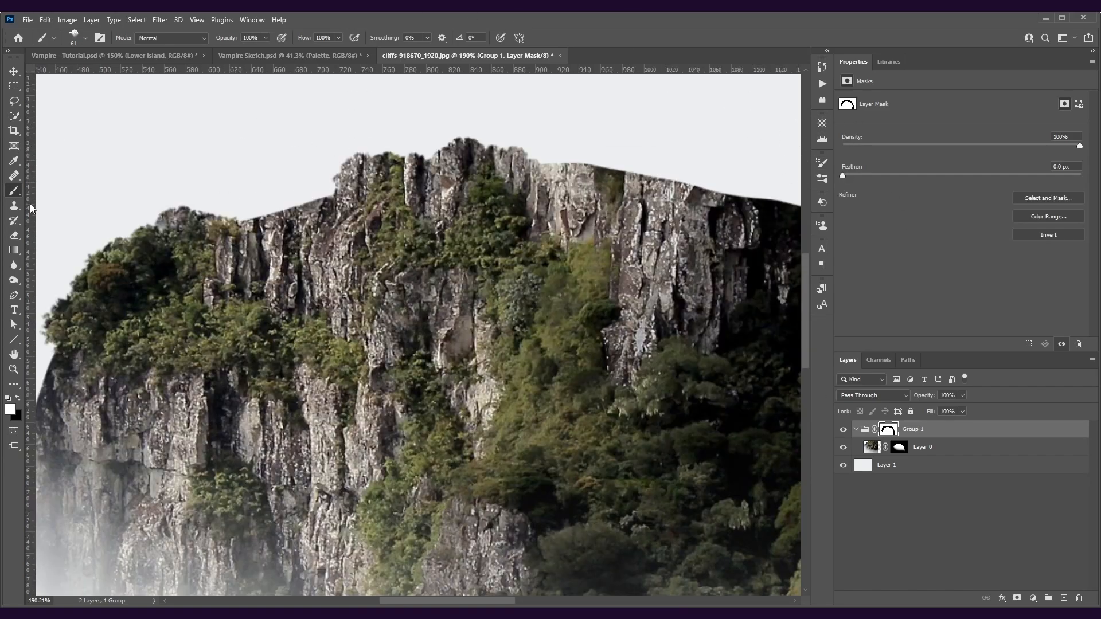
- Lasso jagged rock shapes on both sides of the cliff's top ridge and fill them with white on the Group 1 mask
{"action": "left_click", "coordinate": [14, 101]}
{"action": "mouse_move", "coordinate": [239, 223]}
{"action": "left_mouse_down"}
{"action": "mouse_move", "coordinate": [239, 189]}
{"action": "mouse_move", "coordinate": [330, 191]}
{"action": "left_mouse_up"}
{"action": "key", "text": "ctrl+z"}
{"action": "mouse_move", "coordinate": [237, 225]}
{"action": "left_mouse_down"}
{"action": "mouse_move", "coordinate": [246, 197]}
{"action": "mouse_move", "coordinate": [267, 184]}
{"action": "mouse_move", "coordinate": [323, 180]}
{"action": "mouse_move", "coordinate": [332, 190]}
{"action": "mouse_move", "coordinate": [338, 206]}
{"action": "mouse_move", "coordinate": [301, 236]}
{"action": "mouse_move", "coordinate": [236, 224]}
{"action": "left_mouse_up"}
{"action": "key", "text": "alt+BackSpace"}
{"action": "key", "text": "ctrl+d"}
{"action": "mouse_move", "coordinate": [520, 153]}
{"action": "left_mouse_down"}
{"action": "mouse_move", "coordinate": [599, 155]}
{"action": "mouse_move", "coordinate": [642, 139]}
{"action": "mouse_move", "coordinate": [656, 158]}
{"action": "mouse_move", "coordinate": [738, 173]}
{"action": "mouse_move", "coordinate": [757, 211]}
{"action": "left_mouse_up"}
{"action": "key", "text": "alt+BackSpace"}
{"action": "key", "text": "ctrl+d"}
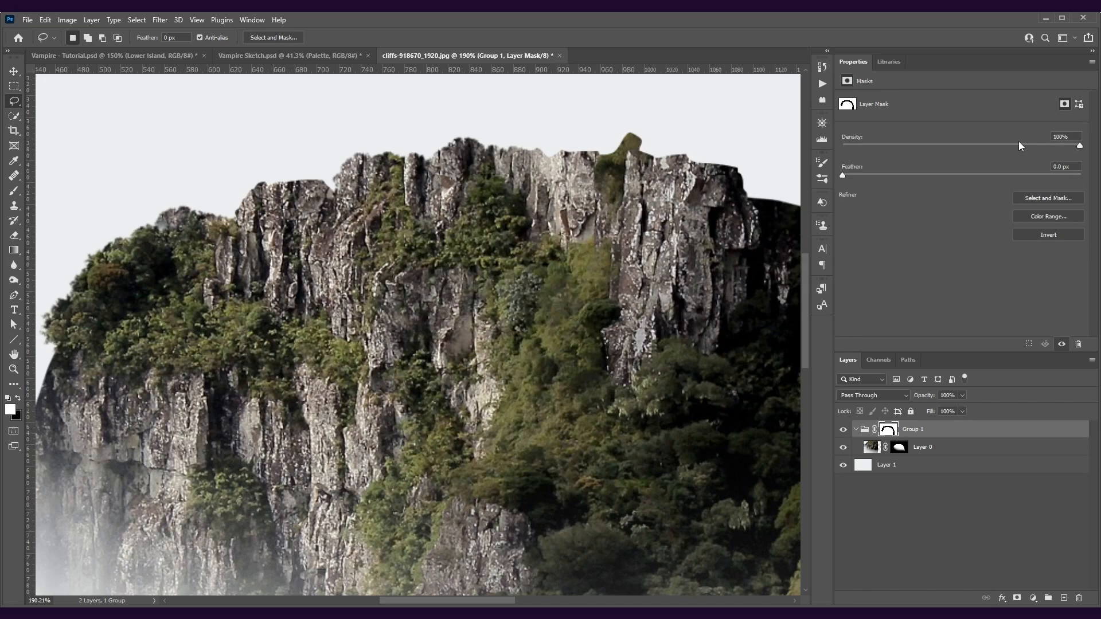
- Lower the Group 1 mask density to 49%, reveal a lassoed pointed peak on the ridge in white, and restore the density to 100%
{"action": "left_click_drag", "start_coordinate": [1081, 147], "coordinate": [1028, 147]}
{"action": "mouse_move", "coordinate": [405, 154]}
{"action": "left_mouse_down"}
{"action": "mouse_move", "coordinate": [429, 110]}
{"action": "mouse_move", "coordinate": [456, 127]}
{"action": "mouse_move", "coordinate": [403, 166]}
{"action": "left_mouse_up"}
{"action": "key", "text": "alt+BackSpace"}
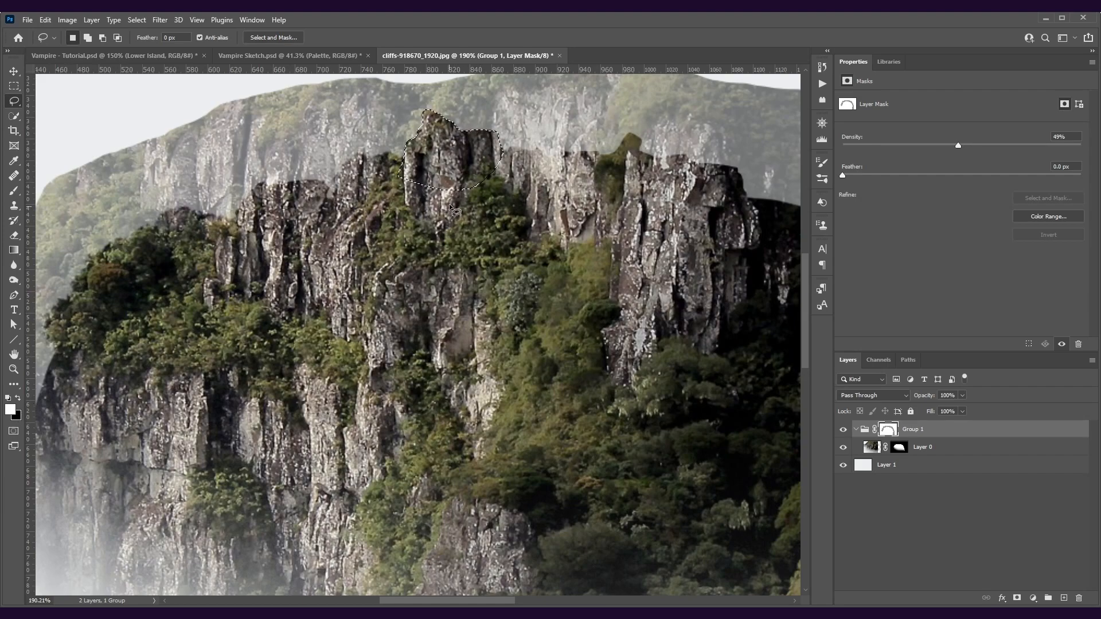
{"action": "key", "text": "ctrl+d"}
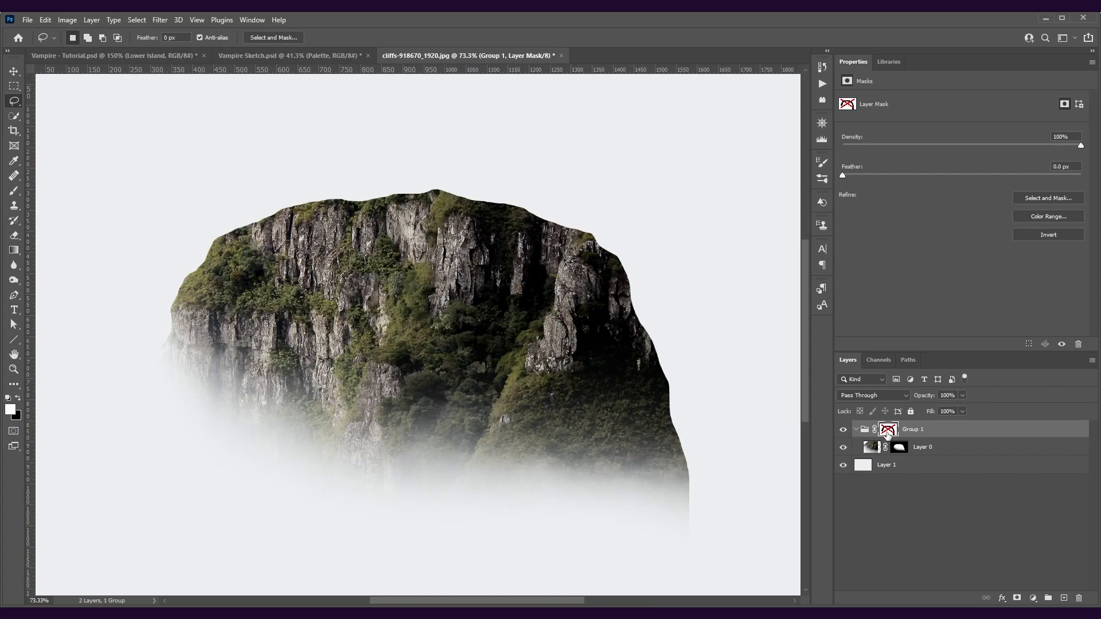
{"action": "left_click", "coordinate": [887, 431], "text": "shift"}
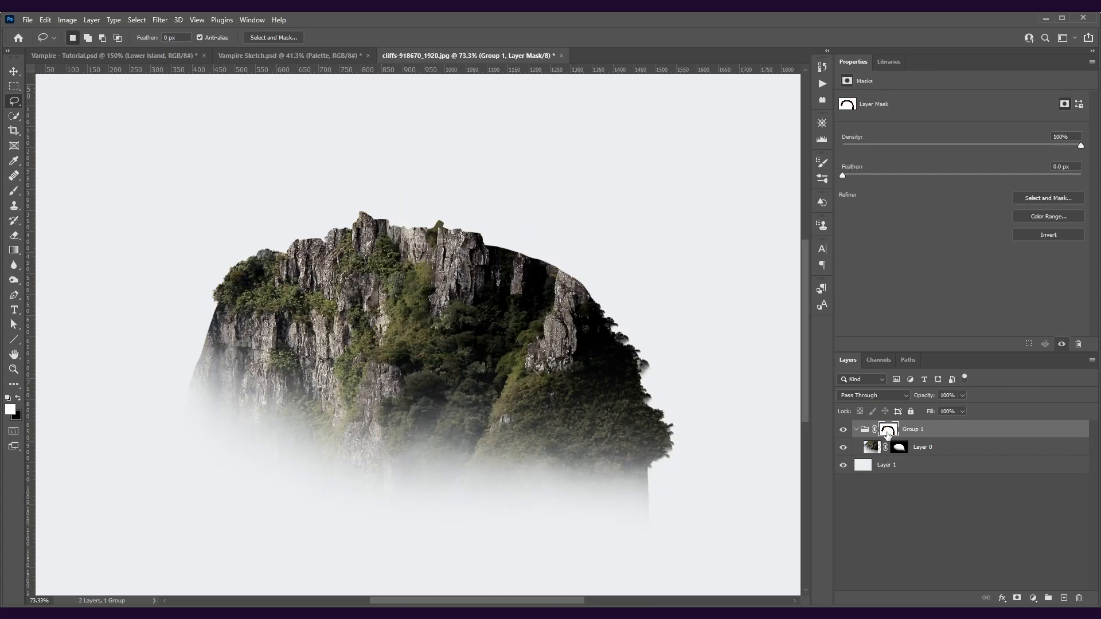
{"action": "left_click_drag", "start_coordinate": [205, 286], "coordinate": [252, 303]}
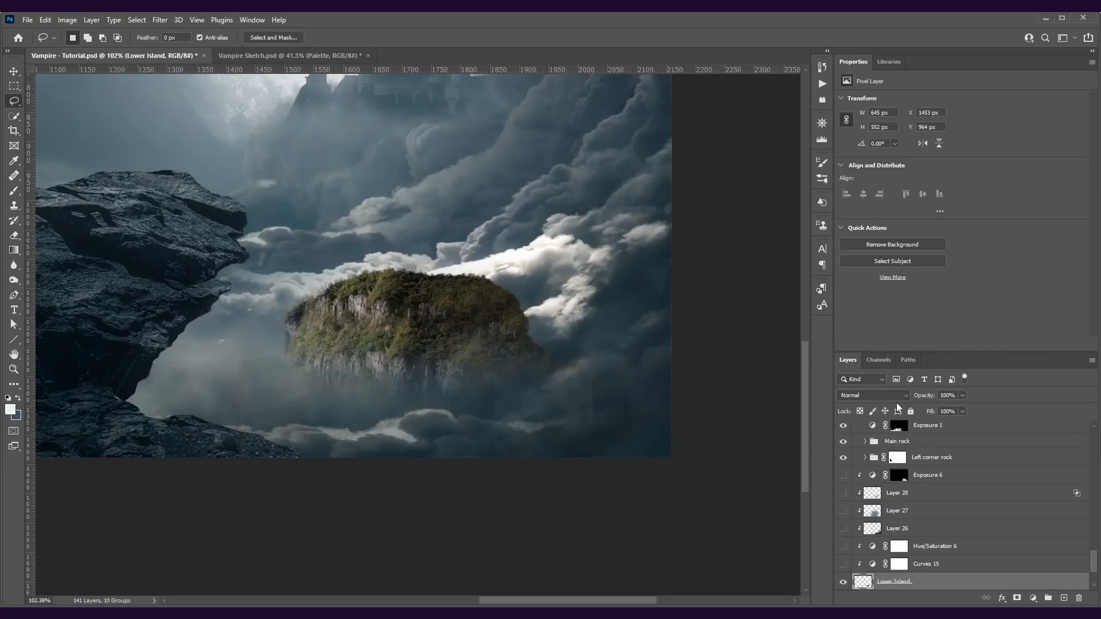
- Switch to Vampire - Tutorial.psd and show the Curves 15, Hue/Saturation 6 and Layer 26 layers clipped to Lower Island
{"action": "scroll", "coordinate": [362, 275], "scroll_direction": "down", "scroll_amount": 2}
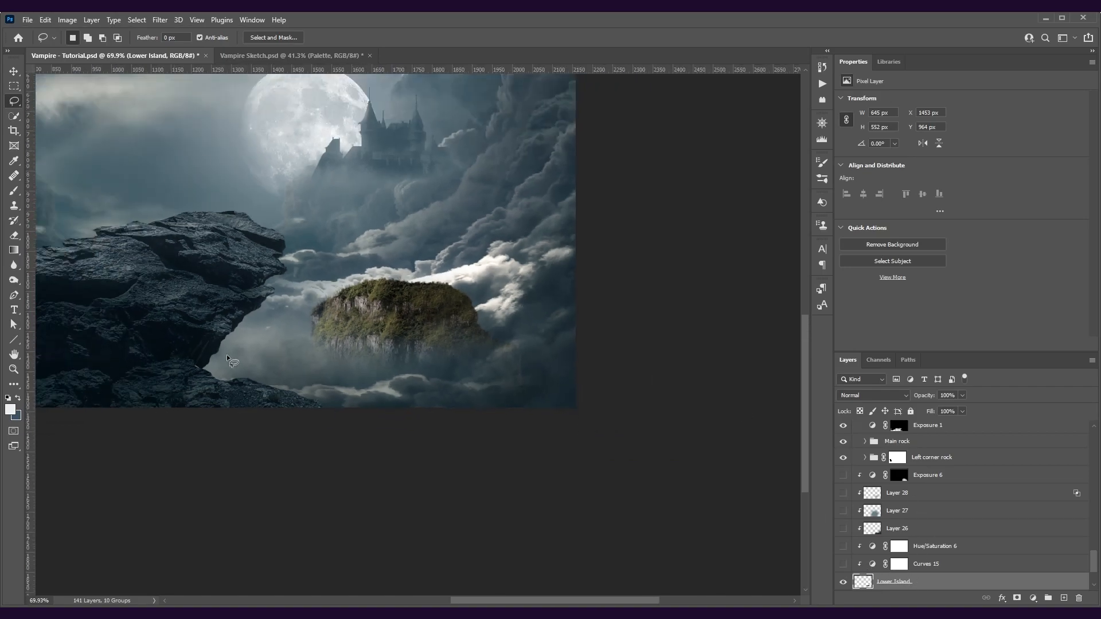
{"action": "left_click", "coordinate": [843, 565]}
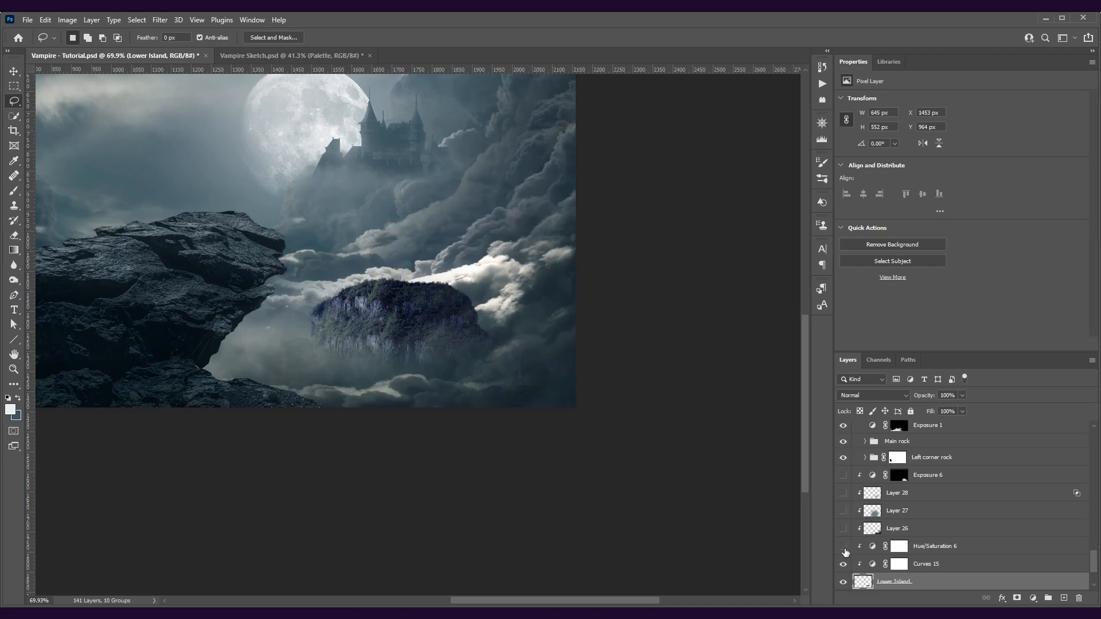
{"action": "left_click", "coordinate": [843, 531]}
{"action": "left_click", "coordinate": [898, 530]}
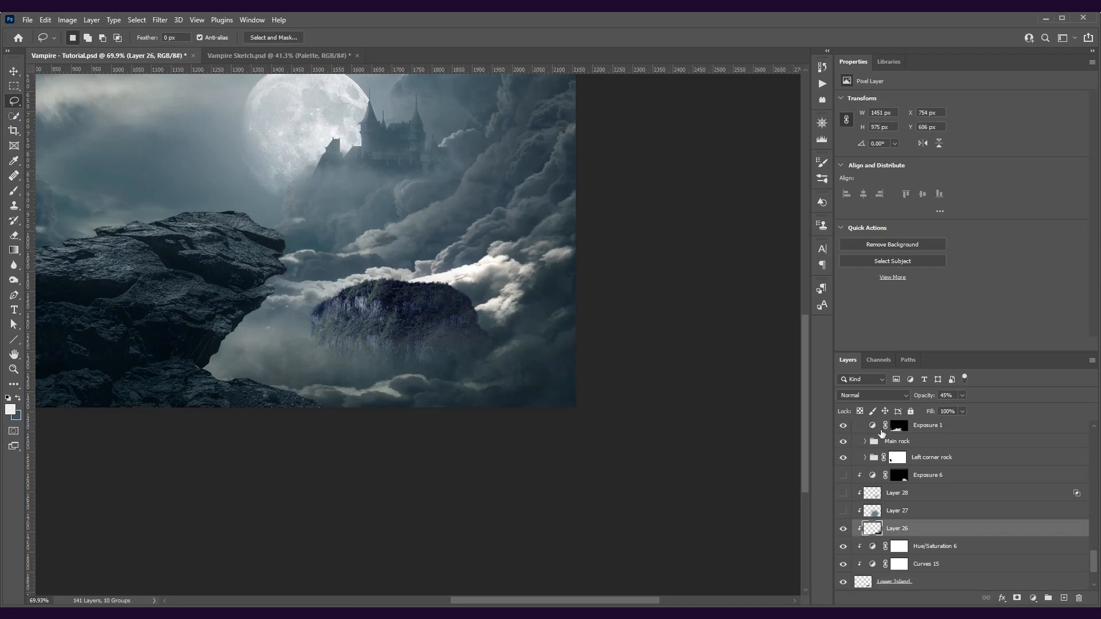
- Show the clipped Layer 27, Layer 28 and Exposure 6 layers above Lower Island, and select the Exposure 6 mask
{"action": "left_click", "coordinate": [843, 511]}
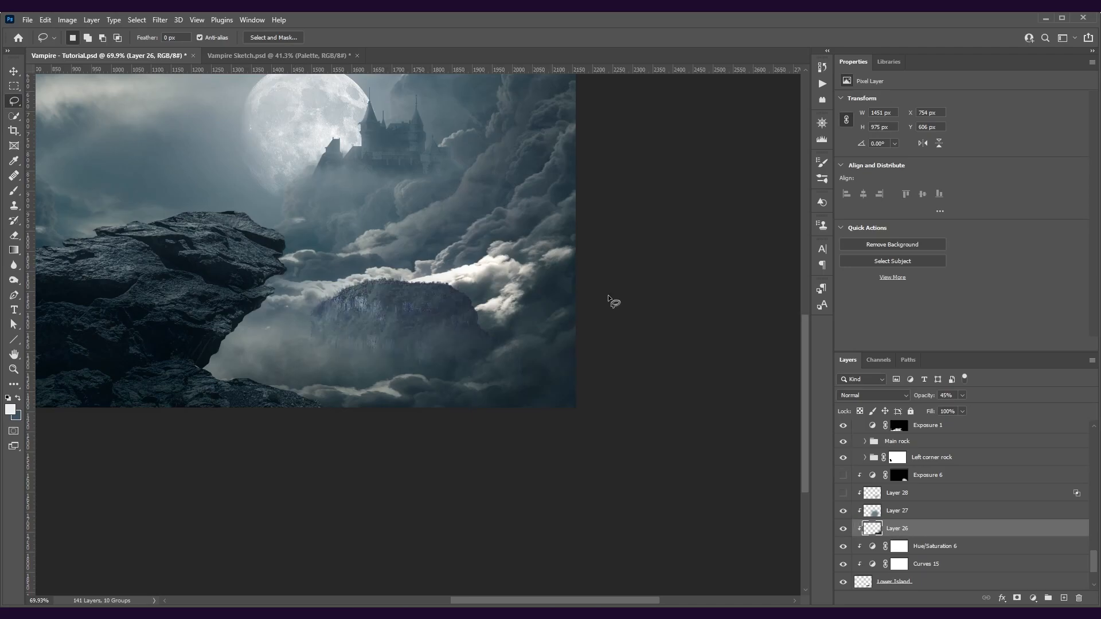
{"action": "left_click", "coordinate": [843, 493]}
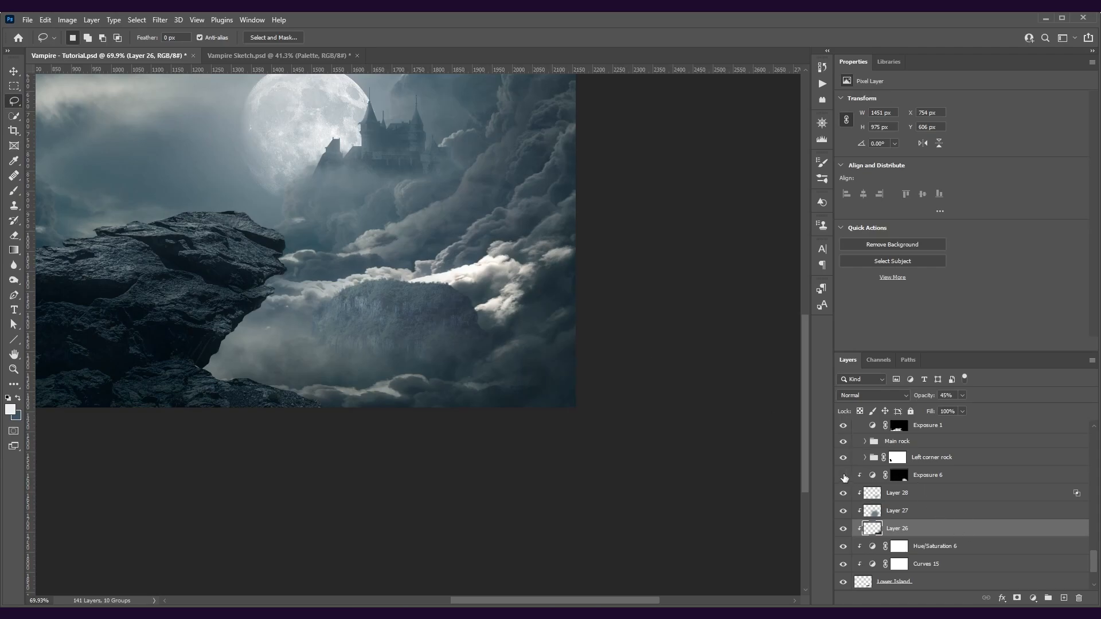
{"action": "left_click", "coordinate": [843, 476]}
{"action": "left_click", "coordinate": [899, 475]}
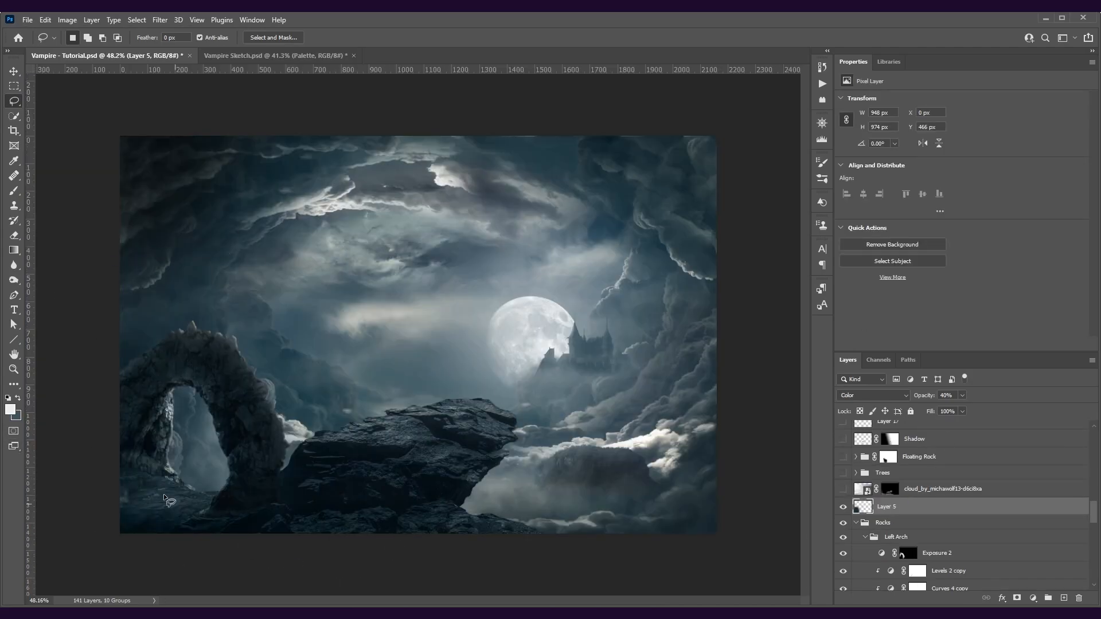
- Show the cloud layer above Layer 5 with its mask enabled, and show the Back right tree layer
{"action": "left_click", "coordinate": [843, 489]}
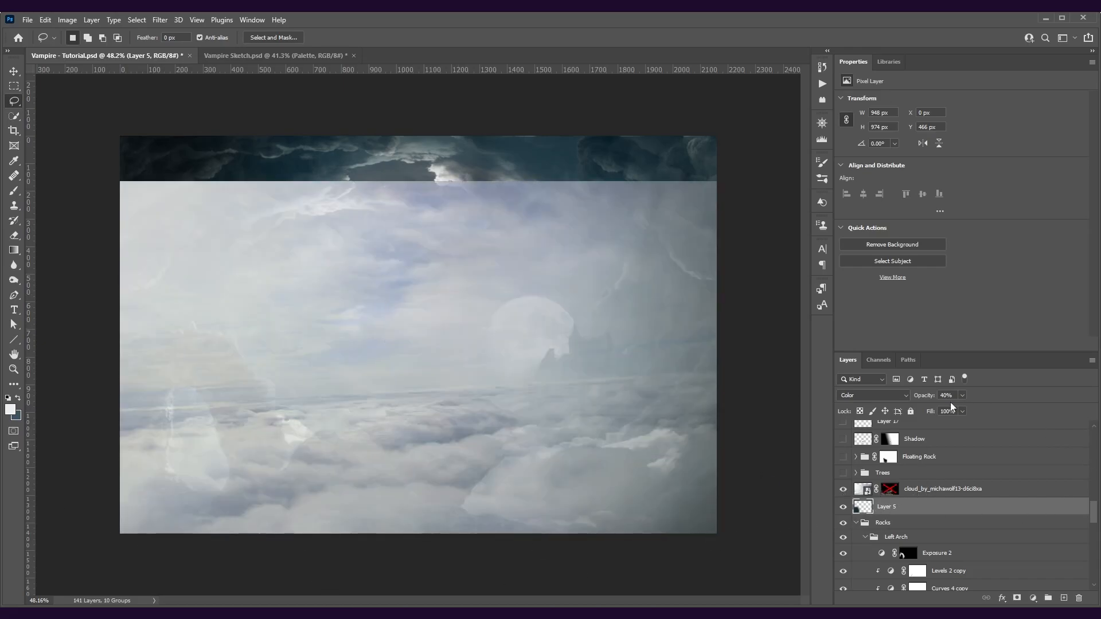
{"action": "left_click", "coordinate": [890, 490], "text": "shift"}
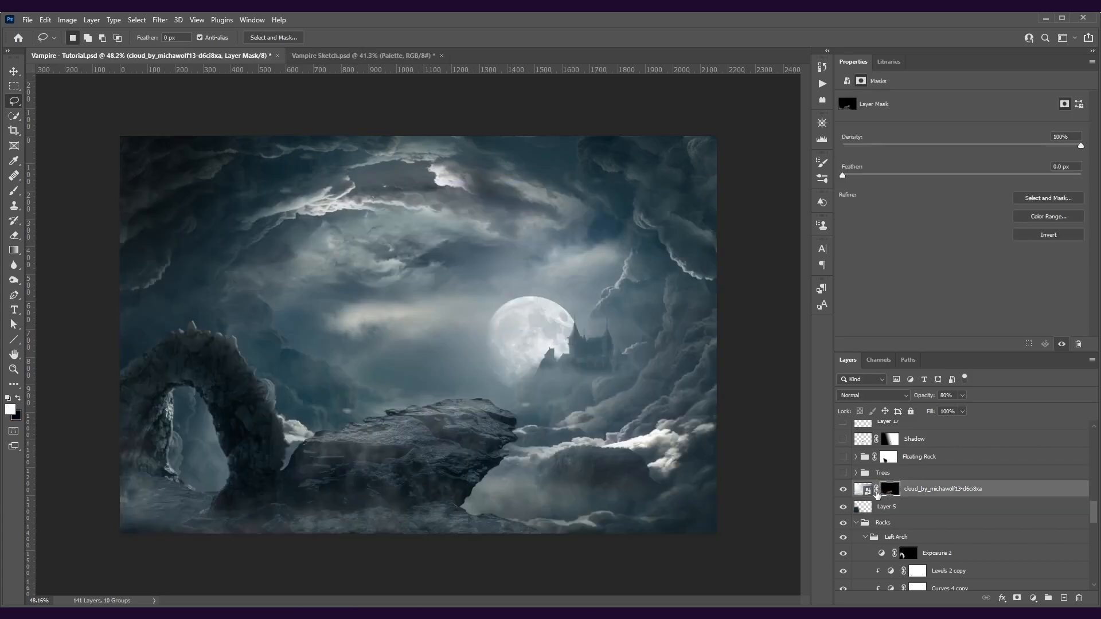
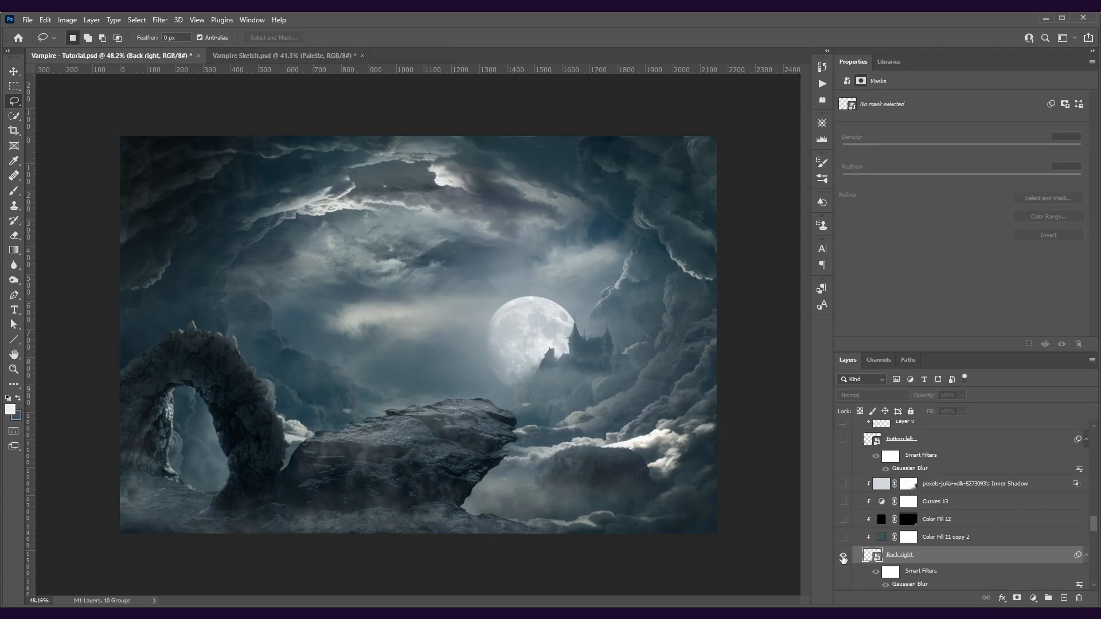
{"action": "left_click", "coordinate": [843, 556]}
- Try a Color Range selection of the pale sky at fuzziness 127 on the unmasked Back right contents, and restore the mask
{"action": "double_click", "coordinate": [870, 555]}
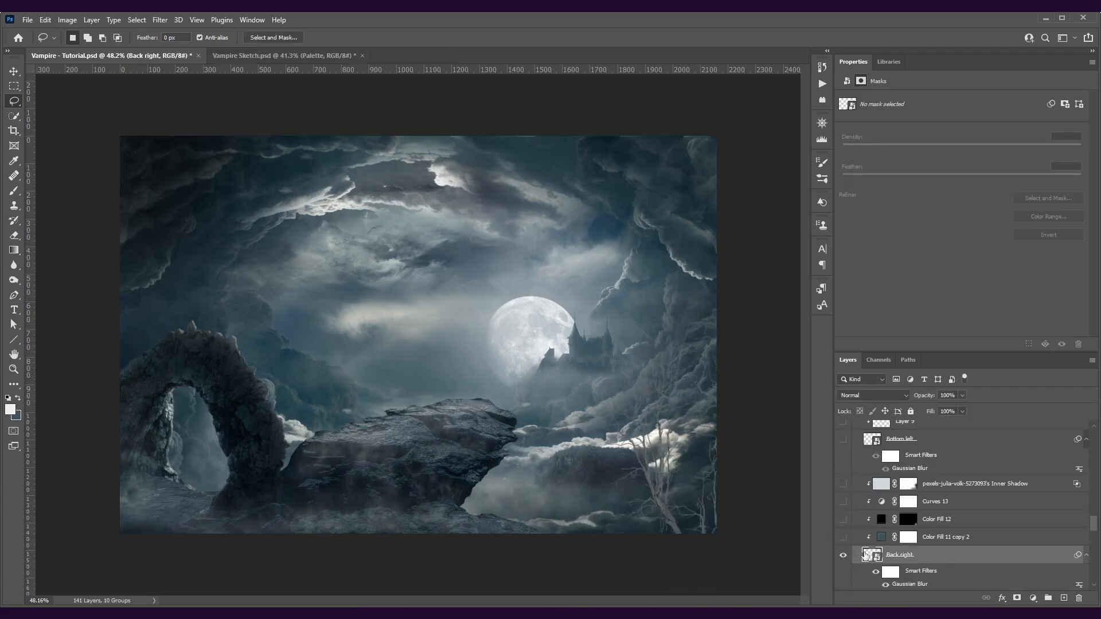
{"action": "left_click", "coordinate": [890, 430], "text": "shift"}
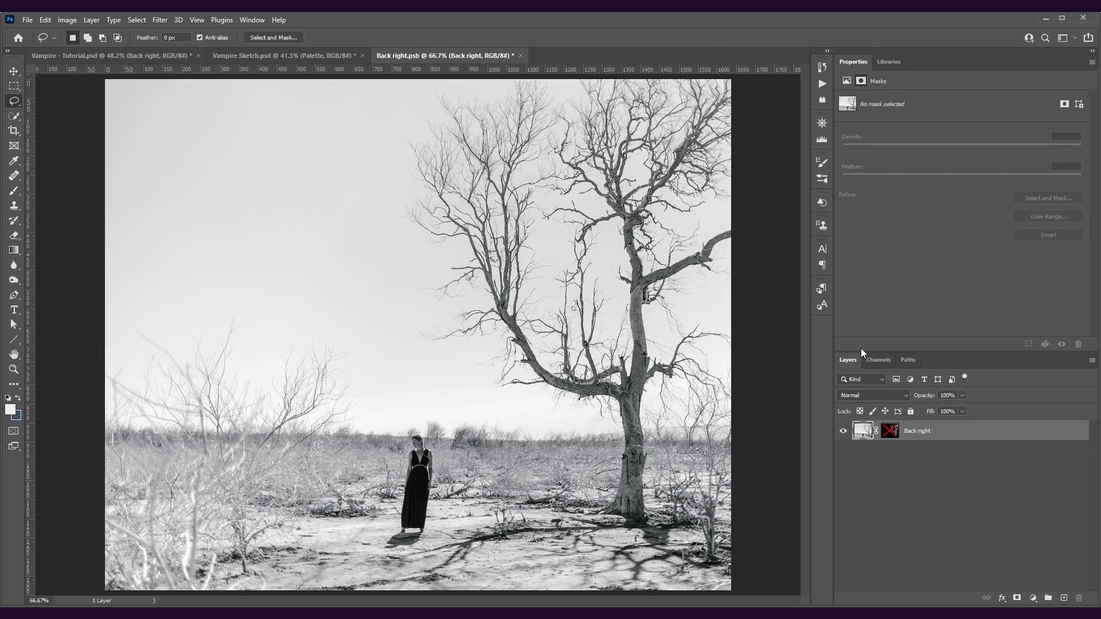
{"action": "left_click", "coordinate": [142, 19]}
{"action": "left_click", "coordinate": [178, 133]}
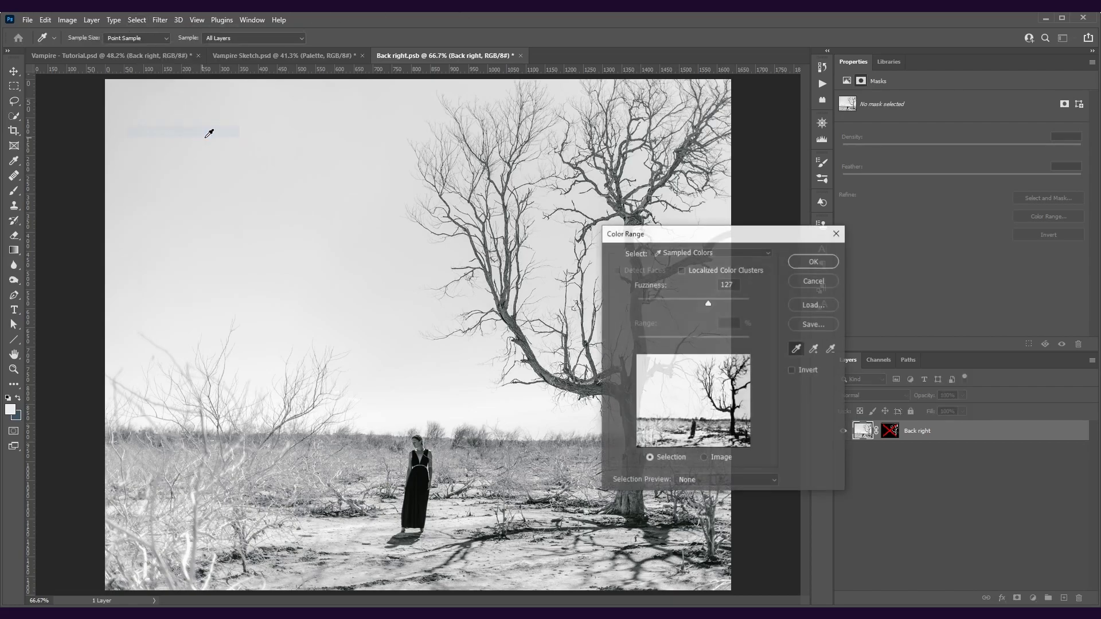
{"action": "left_click", "coordinate": [806, 264]}
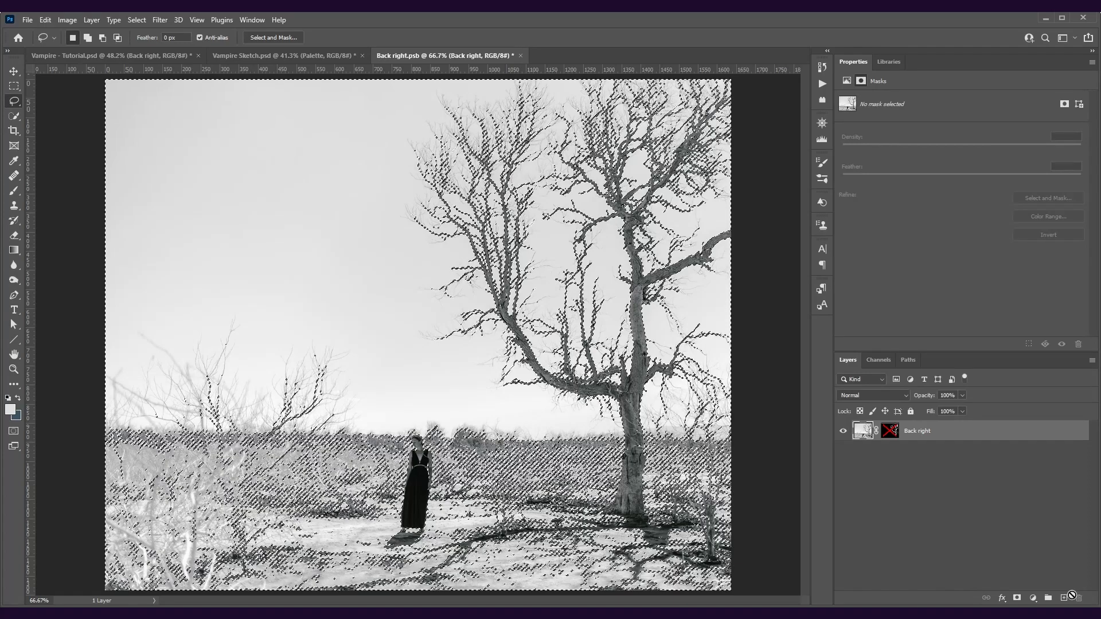
{"action": "key", "text": "ctrl+d"}
{"action": "left_click", "coordinate": [894, 435], "text": "shift"}
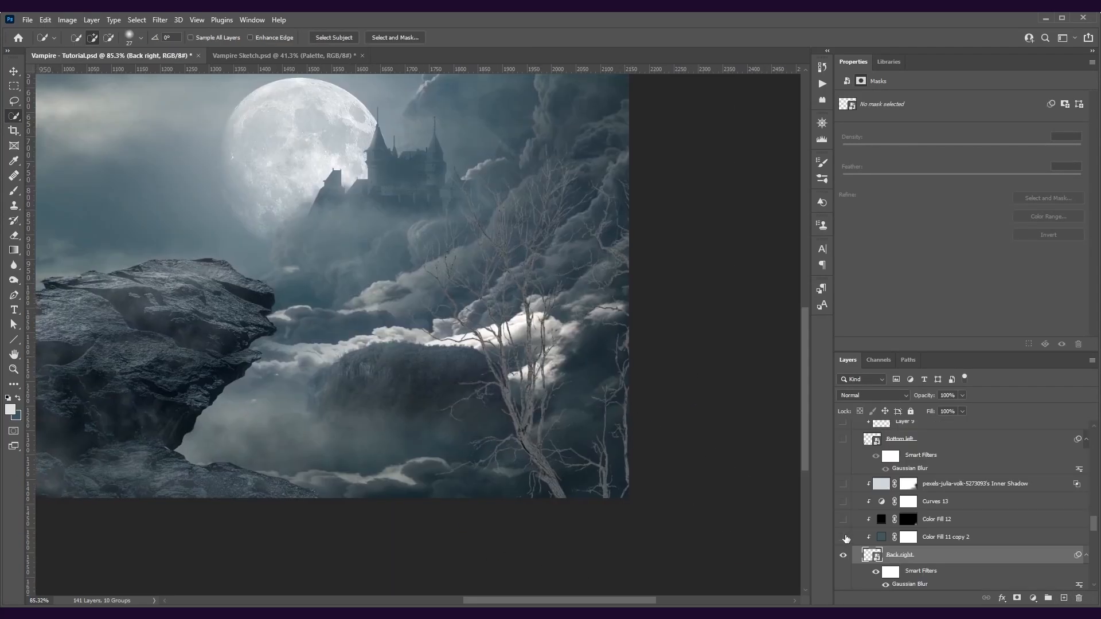
- Show the Color Fill 11 copy 2, Color Fill 12 and Curves 13 layers clipped to Back right
{"action": "left_click", "coordinate": [845, 537]}
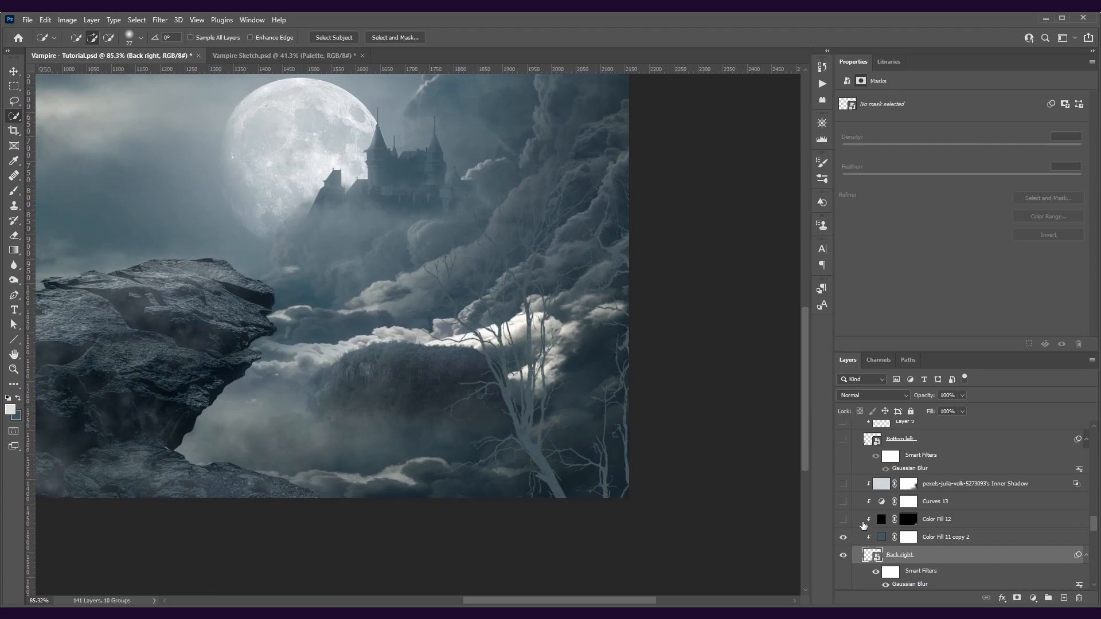
{"action": "left_click", "coordinate": [844, 519]}
{"action": "left_click", "coordinate": [844, 502]}
{"action": "left_click", "coordinate": [843, 502]}
{"action": "key", "text": "ctrl+0"}
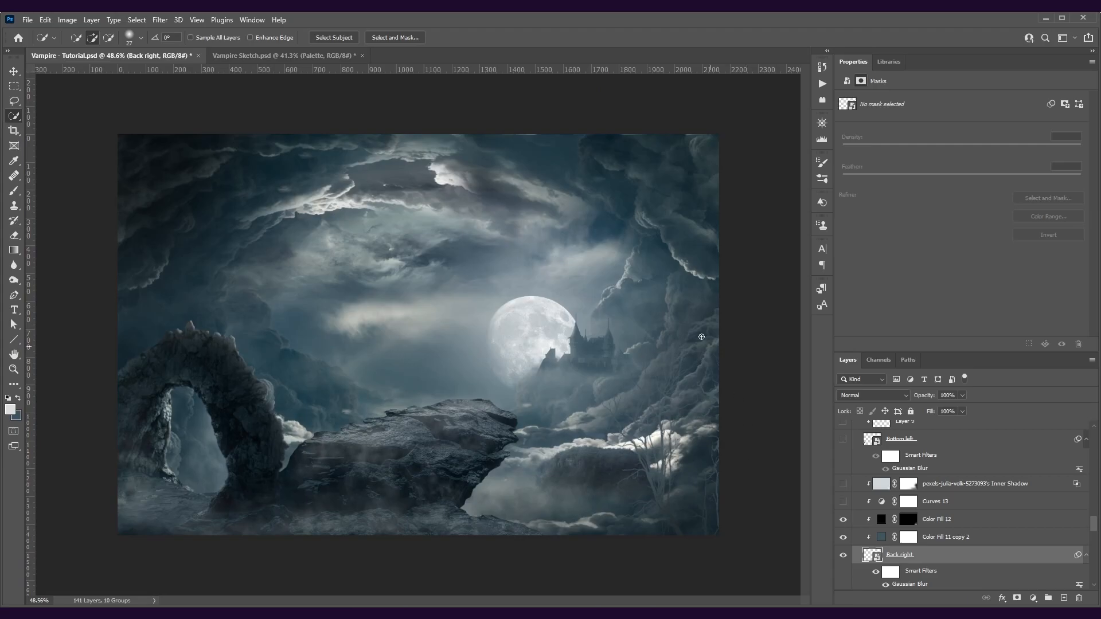
{"action": "scroll", "coordinate": [608, 430], "scroll_direction": "up", "scroll_amount": 3}
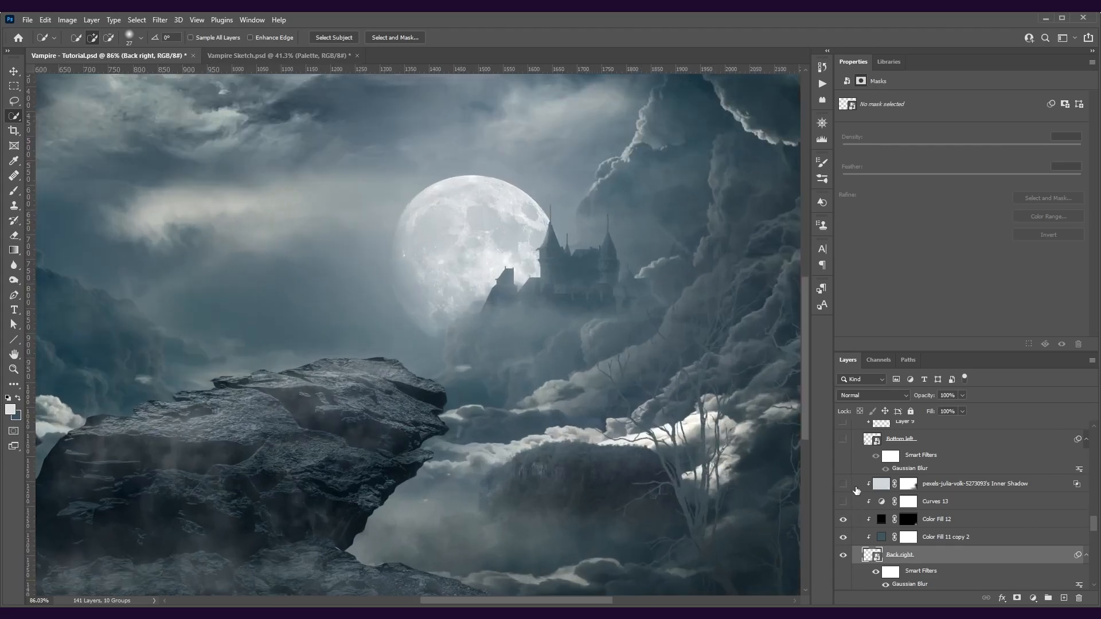
{"action": "left_click", "coordinate": [843, 502]}
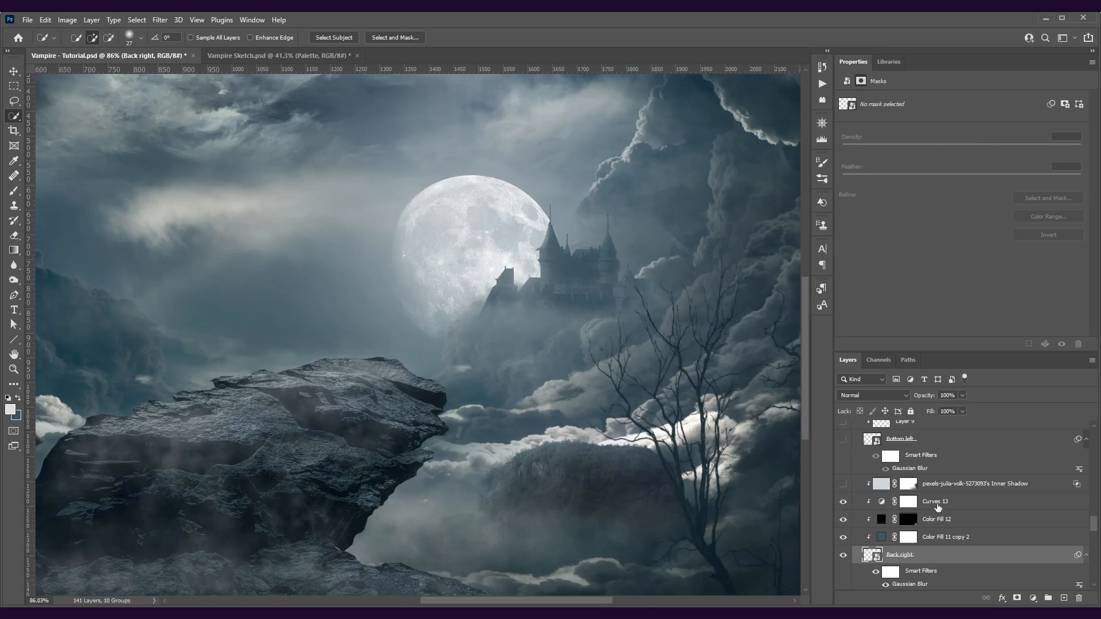
- Open the Curves 13 adjustment and examine its RGB midpoint and the darkened tree against the scene
{"action": "left_click", "coordinate": [930, 508]}
{"action": "left_click", "coordinate": [973, 239]}
{"action": "scroll", "coordinate": [720, 494], "scroll_direction": "down", "scroll_amount": 5}
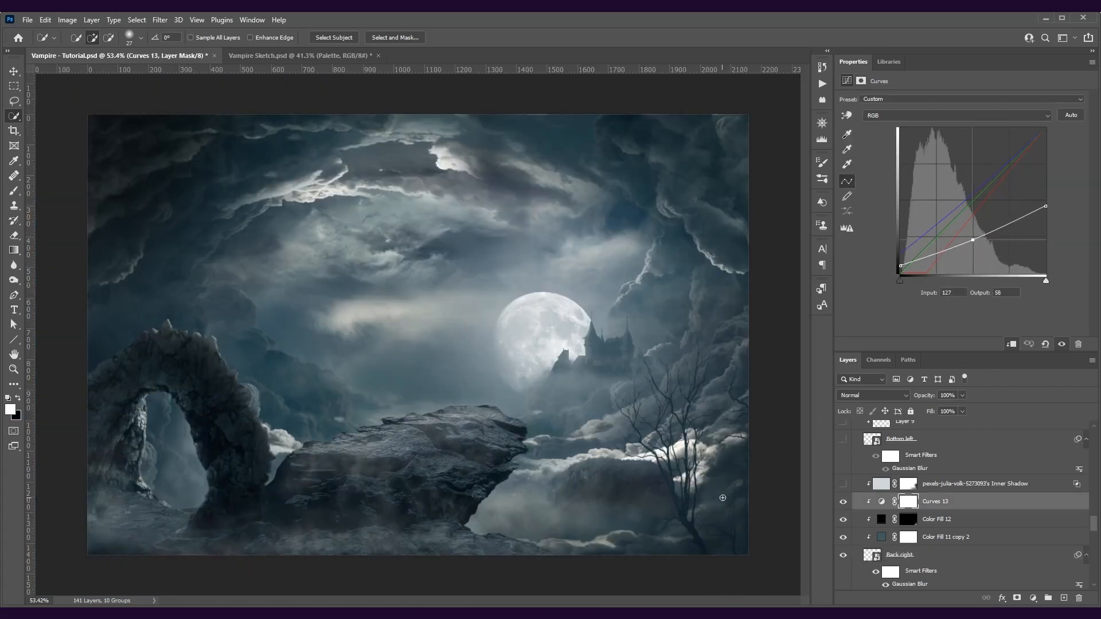
{"action": "scroll", "coordinate": [719, 497], "scroll_direction": "up", "scroll_amount": 3}
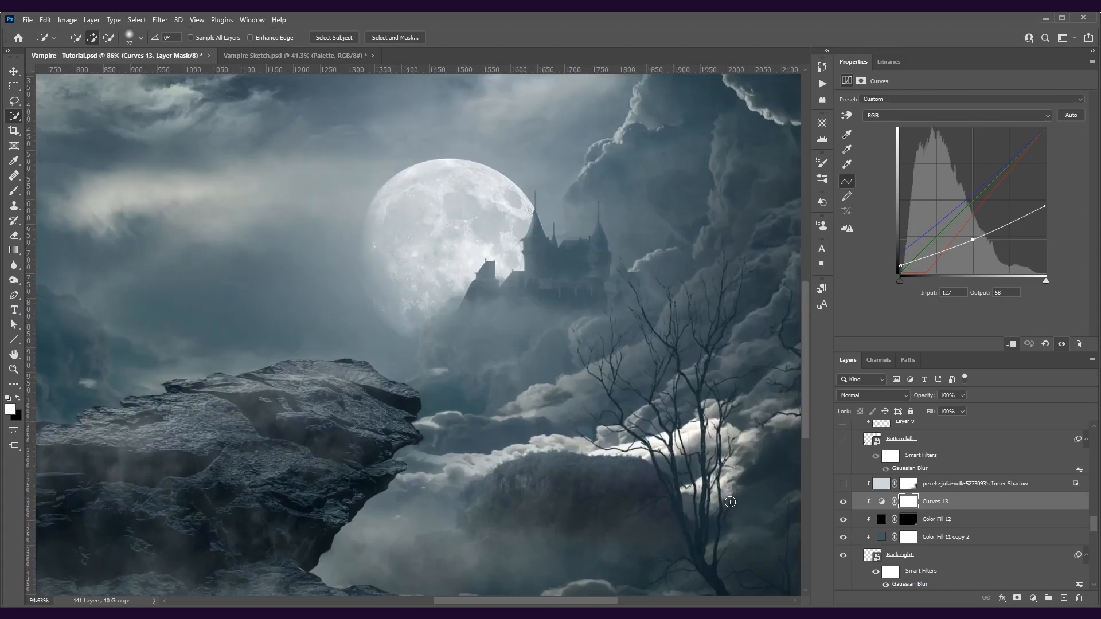
- Try a white Screen inner shadow on Back right at 157° and 1 px distance, and splitting the effect into its own layer
{"action": "double_click", "coordinate": [964, 558]}
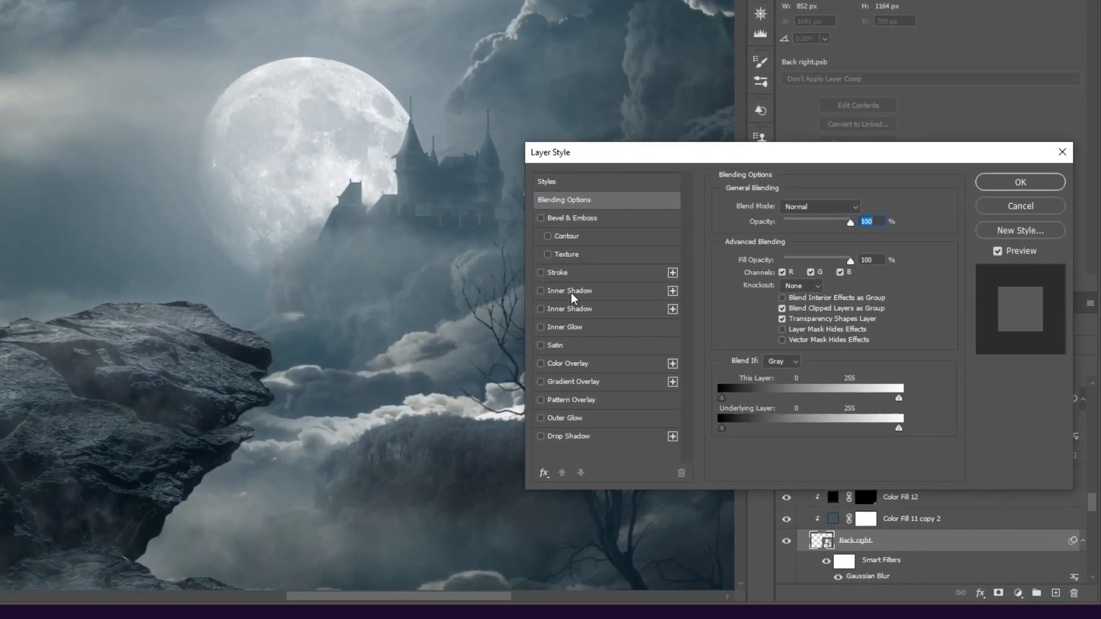
{"action": "left_click", "coordinate": [570, 291]}
{"action": "left_click", "coordinate": [863, 208]}
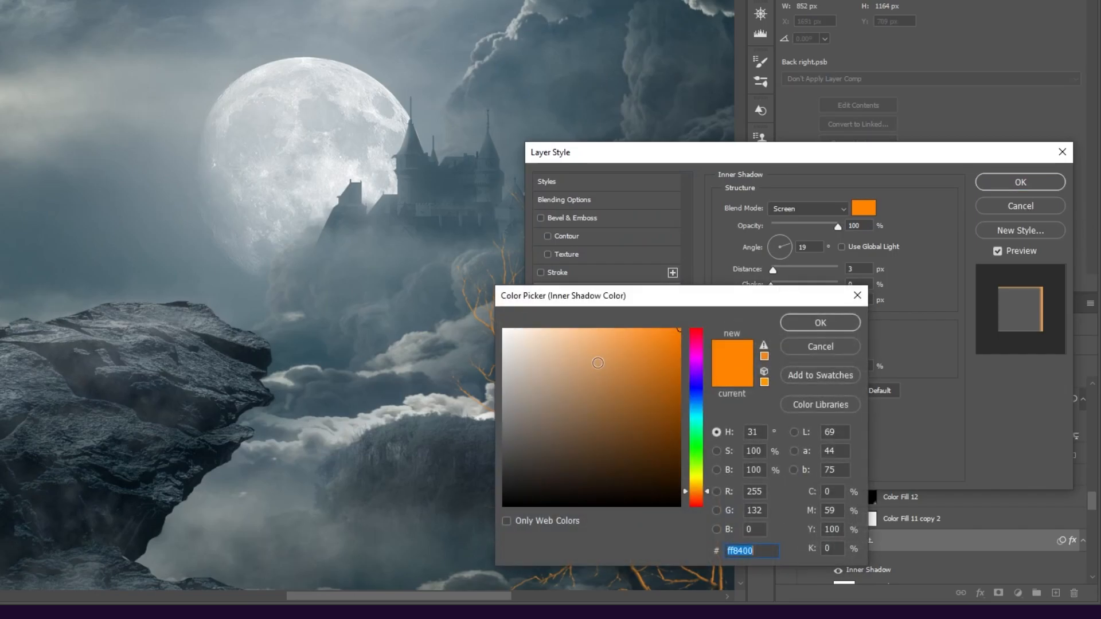
{"action": "left_click", "coordinate": [505, 321]}
{"action": "left_click", "coordinate": [816, 321]}
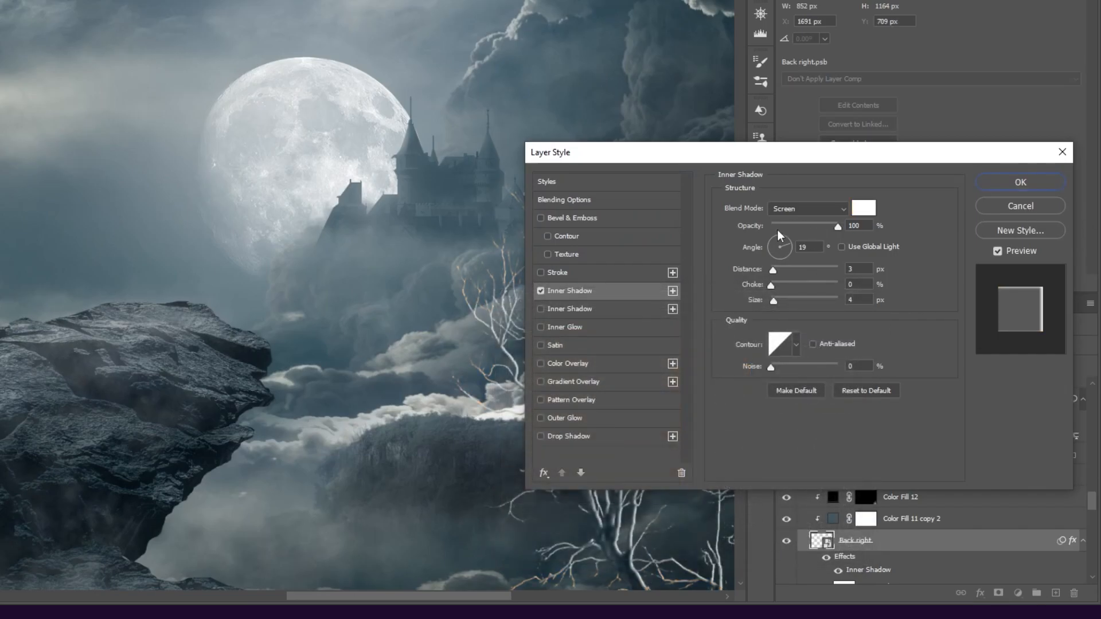
{"action": "left_click_drag", "start_coordinate": [784, 248], "coordinate": [772, 271]}
{"action": "left_click", "coordinate": [772, 267]}
{"action": "left_click_drag", "start_coordinate": [725, 155], "coordinate": [0, 0]}
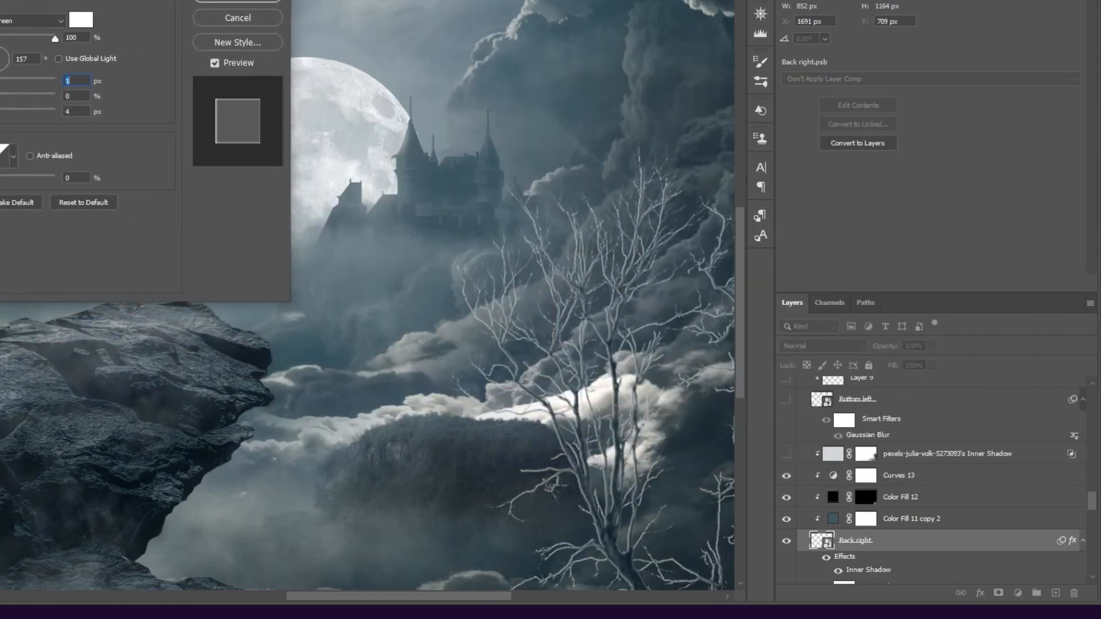
{"action": "left_click_drag", "start_coordinate": [66, 44], "coordinate": [36, 39]}
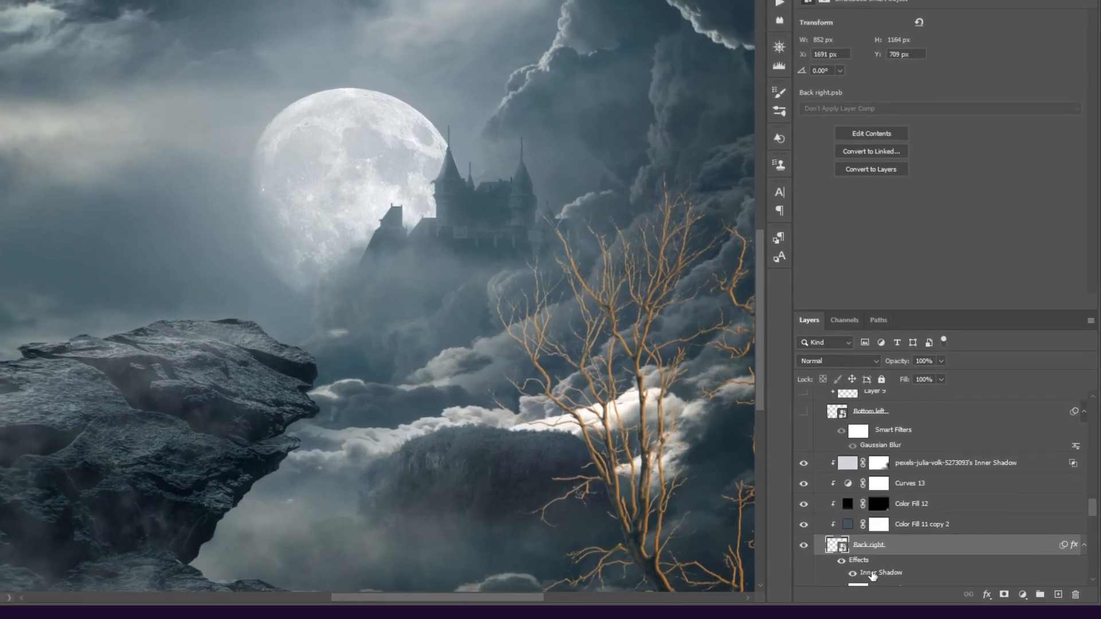
{"action": "right_click", "coordinate": [859, 569]}
{"action": "left_click", "coordinate": [926, 549]}
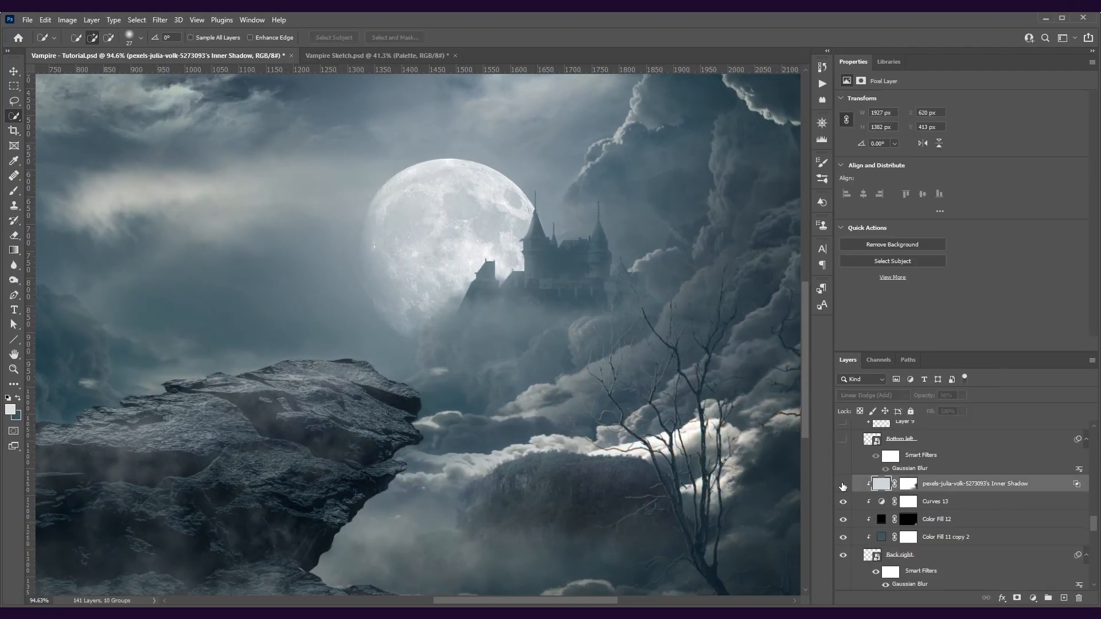
- Show the Inner Shadow layer clipped to Back right and select its mask
{"action": "left_click", "coordinate": [843, 486]}
{"action": "left_click", "coordinate": [909, 486]}
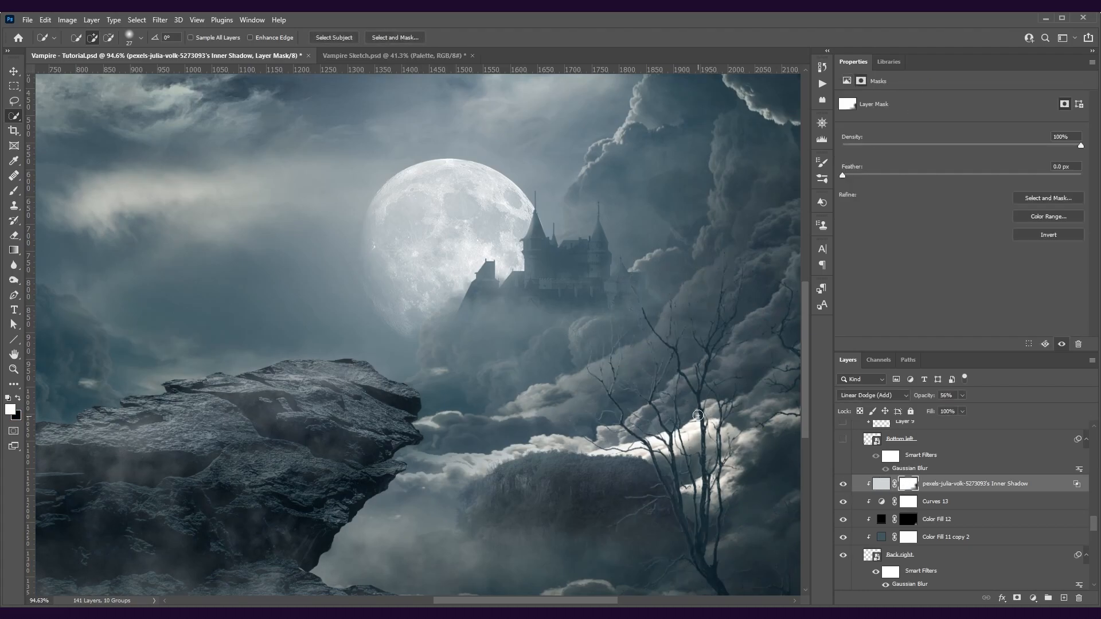
{"action": "left_click_drag", "start_coordinate": [698, 416], "coordinate": [556, 372]}
{"action": "left_click_drag", "start_coordinate": [612, 339], "coordinate": [639, 317]}
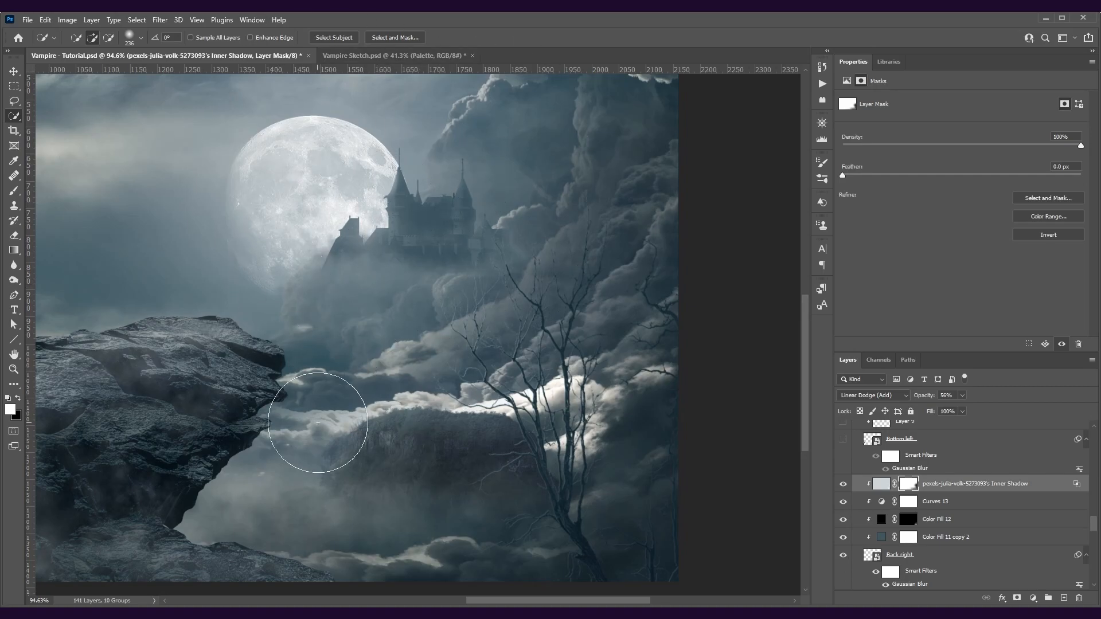
{"action": "scroll", "coordinate": [500, 388], "scroll_direction": "up", "scroll_amount": 4}
{"action": "left_click_drag", "start_coordinate": [467, 385], "coordinate": [390, 376]}
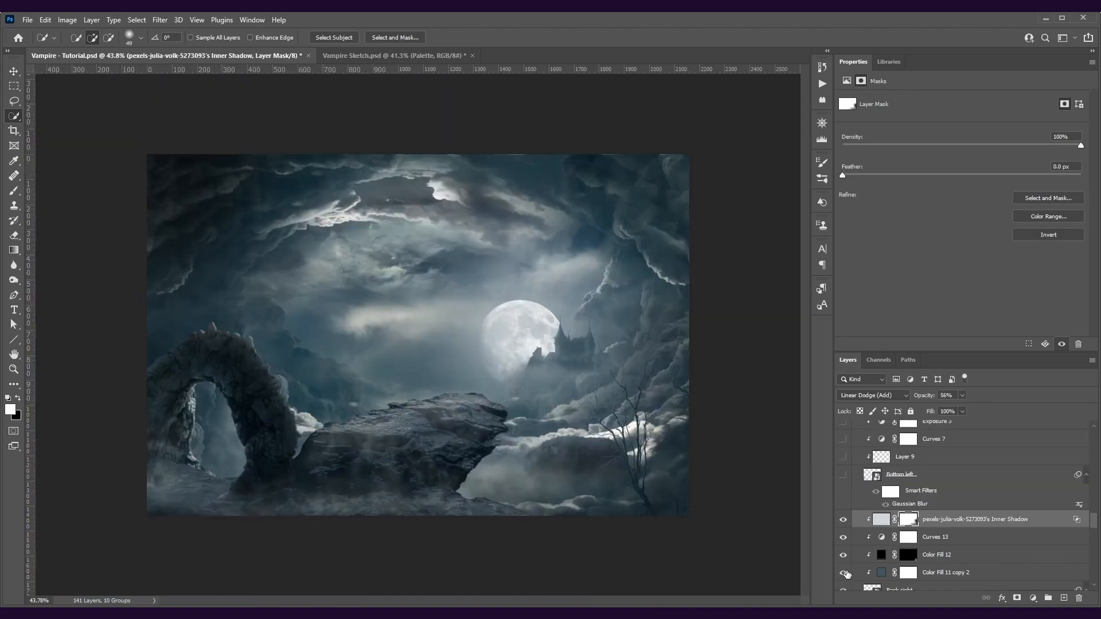
- Show the Bottom left tree layer with its clipped Layer 9, Curves 7 and Exposure 3 layers
{"action": "left_click", "coordinate": [843, 475]}
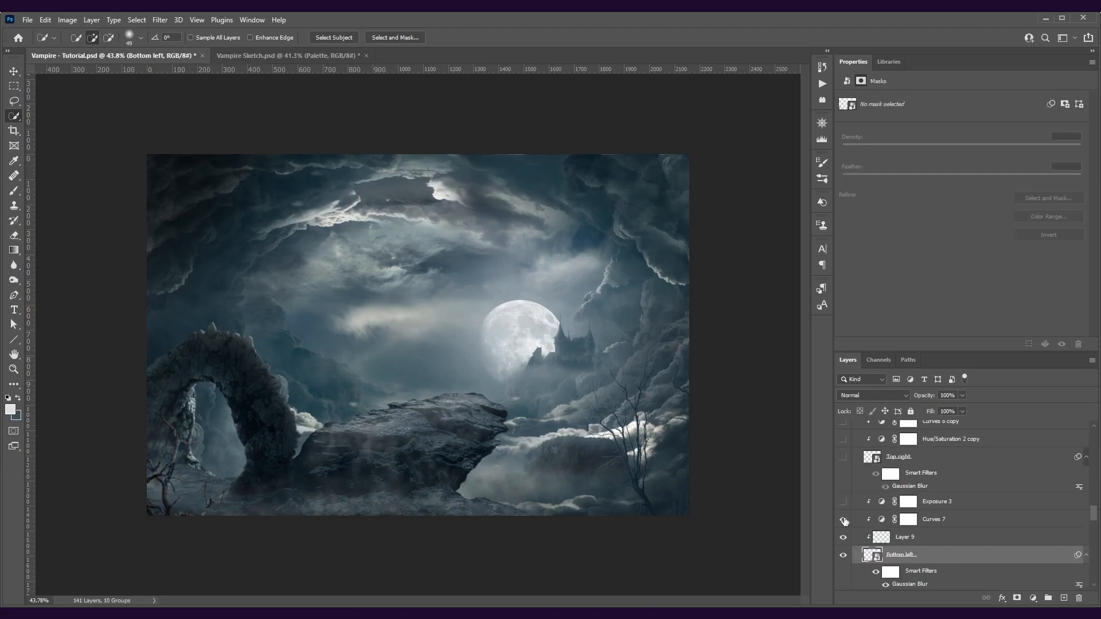
{"action": "left_click", "coordinate": [844, 502]}
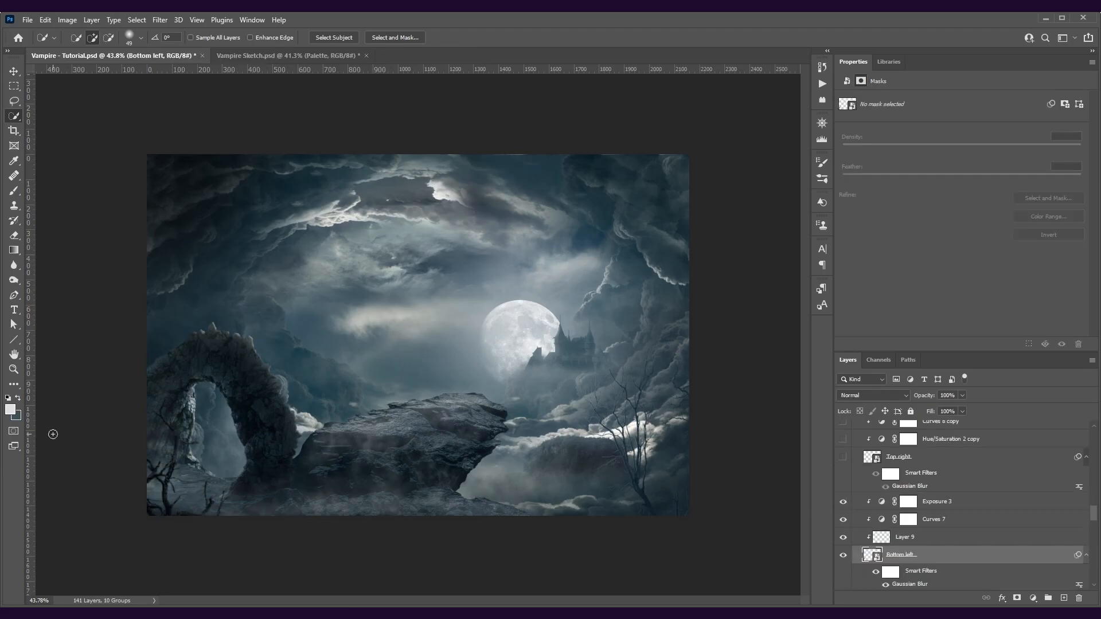
- Show the Top right branches with clipped Hue/Saturation 2 copy, Curves 8 copy, Color Balance 1 and Layer 41, and select Layer 41
{"action": "left_click", "coordinate": [843, 456]}
{"action": "scroll", "coordinate": [845, 563], "scroll_direction": "up", "scroll_amount": 3}
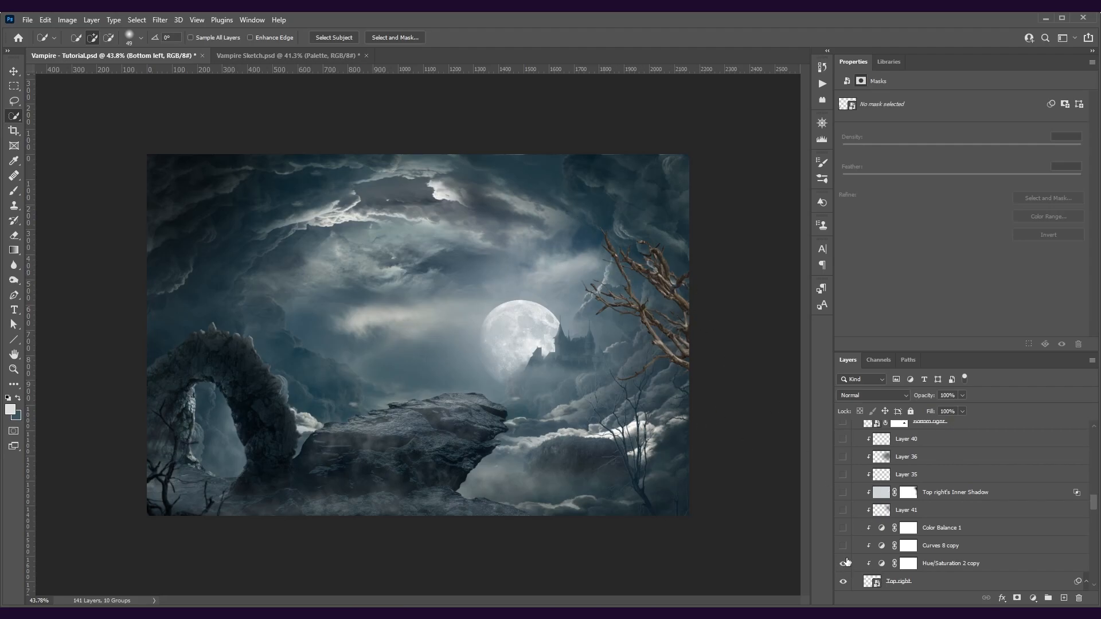
{"action": "left_click", "coordinate": [843, 511]}
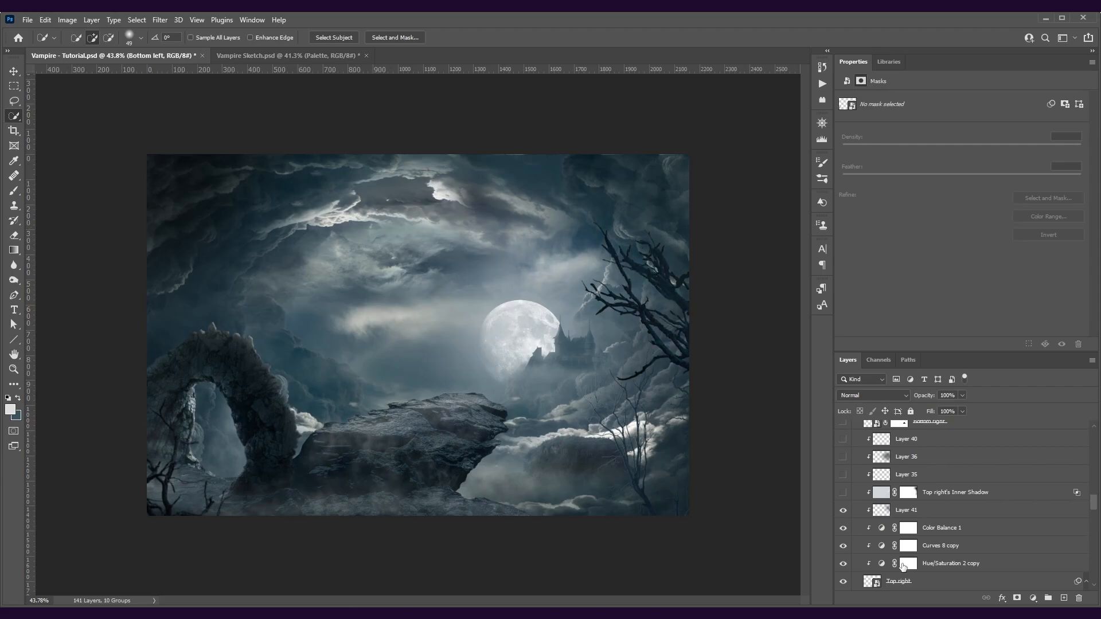
{"action": "left_click", "coordinate": [906, 510]}
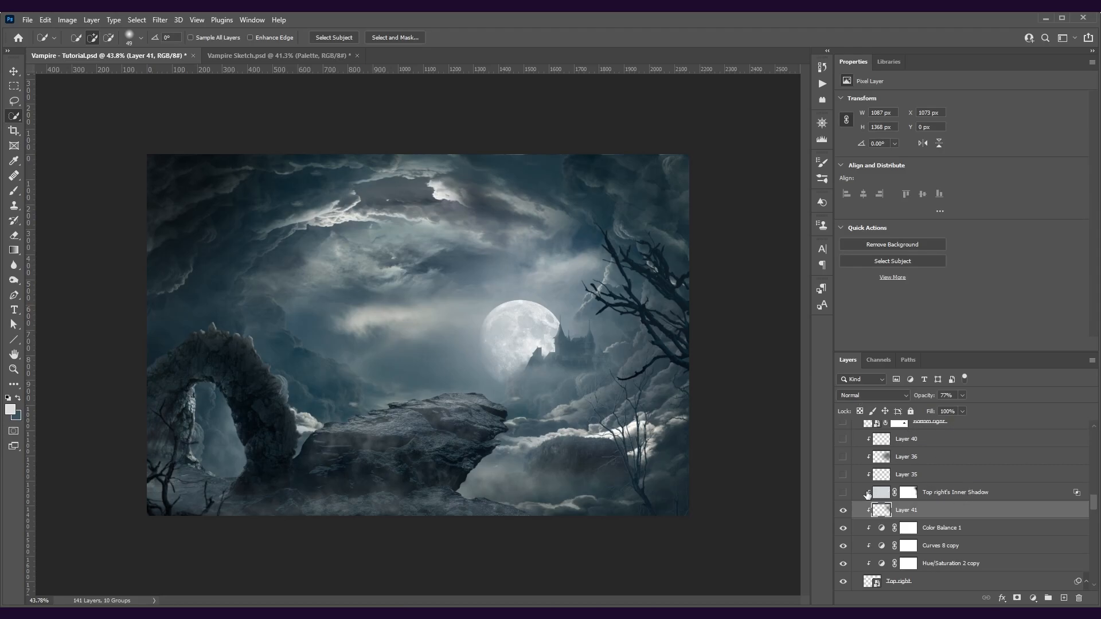
- Show Top right's Inner Shadow, Layer 35, Layer 36 and Layer 40, and sample the sky colour above the moon for the Brush
{"action": "left_click", "coordinate": [845, 493]}
{"action": "left_click", "coordinate": [844, 493]}
{"action": "left_click", "coordinate": [844, 494]}
{"action": "left_click_drag", "start_coordinate": [845, 494], "coordinate": [849, 441]}
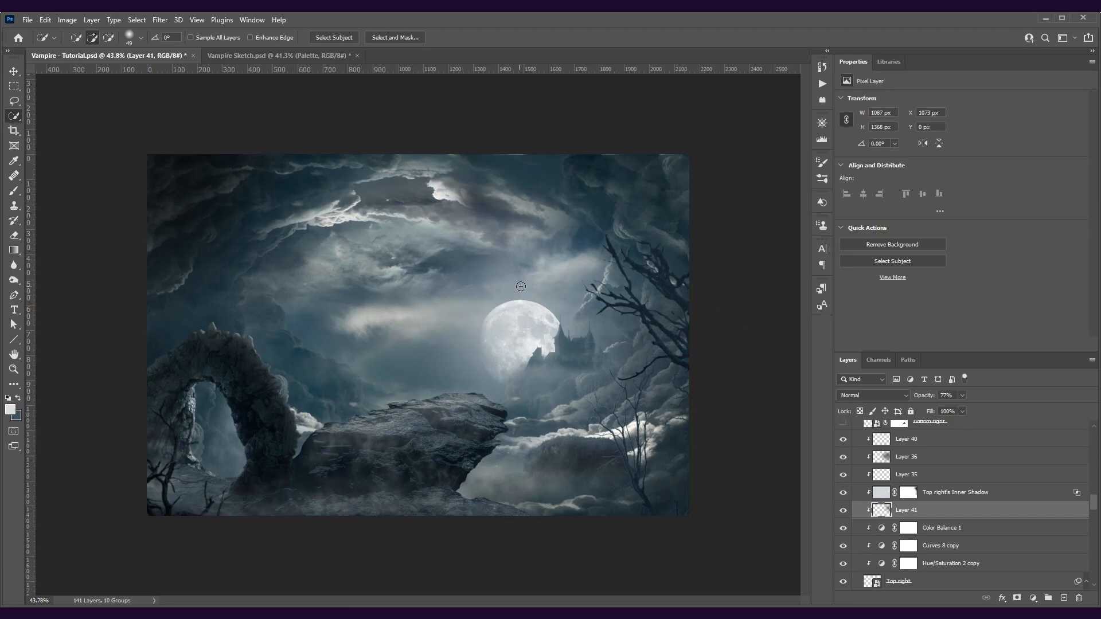
{"action": "key", "text": "b"}
{"action": "left_click", "coordinate": [563, 280], "text": "alt"}
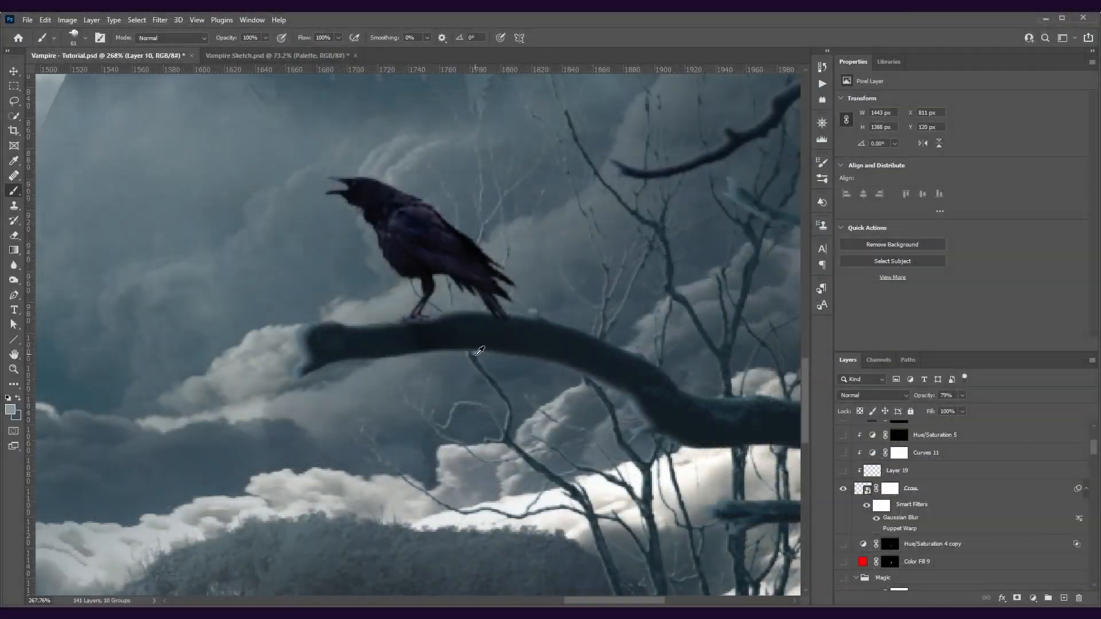
- Enable the Puppet Warp smart filter on the Crow layer to seat the bird's feet on the branch
{"action": "scroll", "coordinate": [427, 348], "scroll_direction": "up", "scroll_amount": 4}
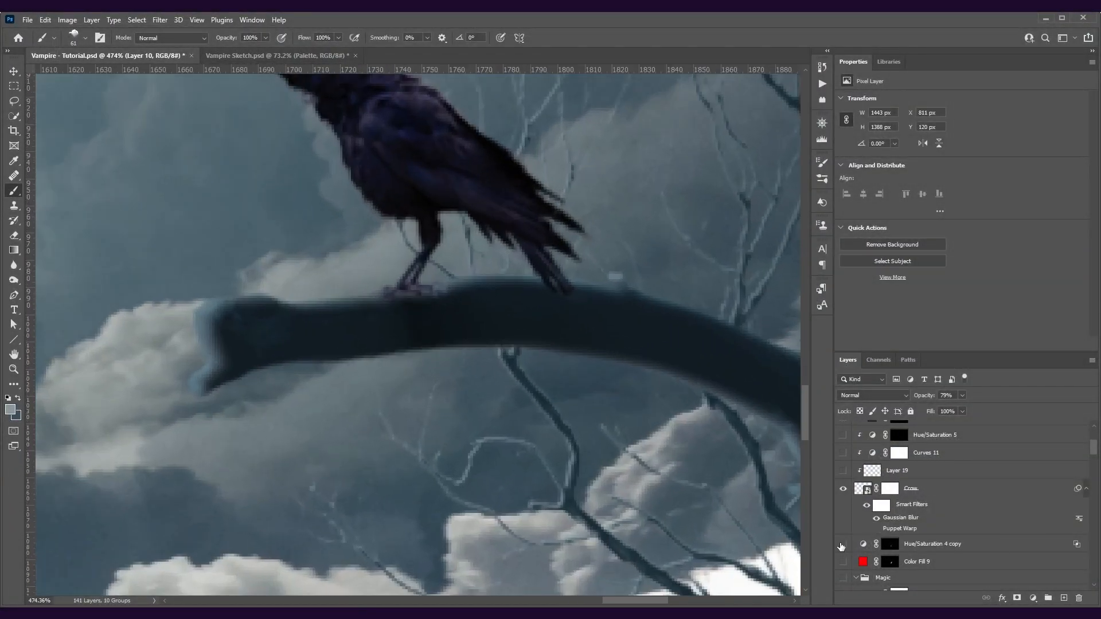
{"action": "left_click", "coordinate": [876, 530]}
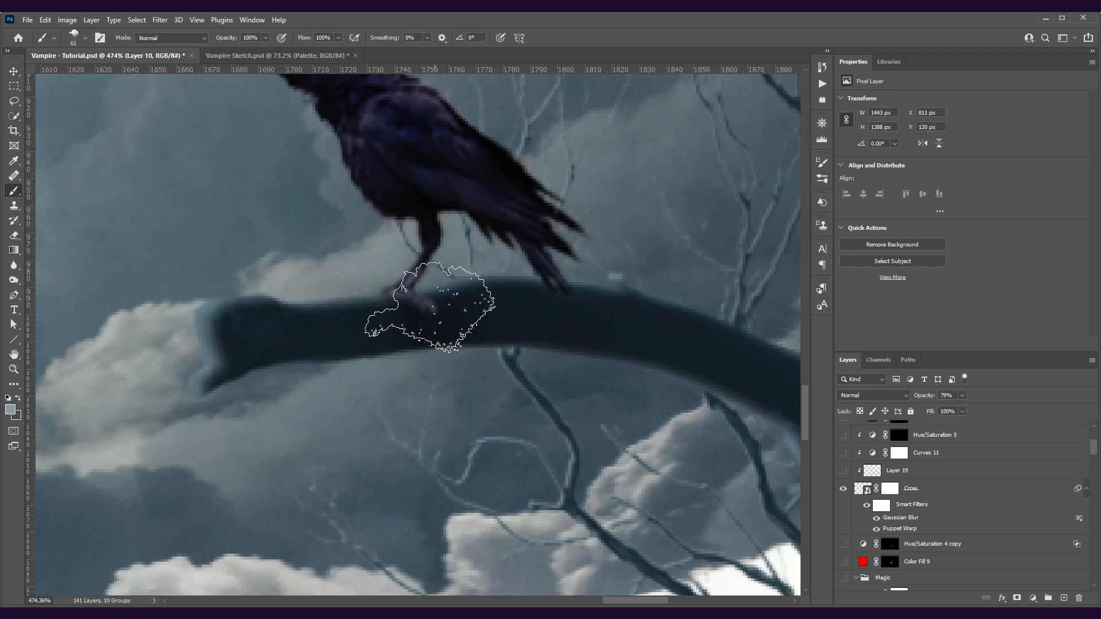
{"action": "scroll", "coordinate": [502, 319], "scroll_direction": "down", "scroll_amount": 4}
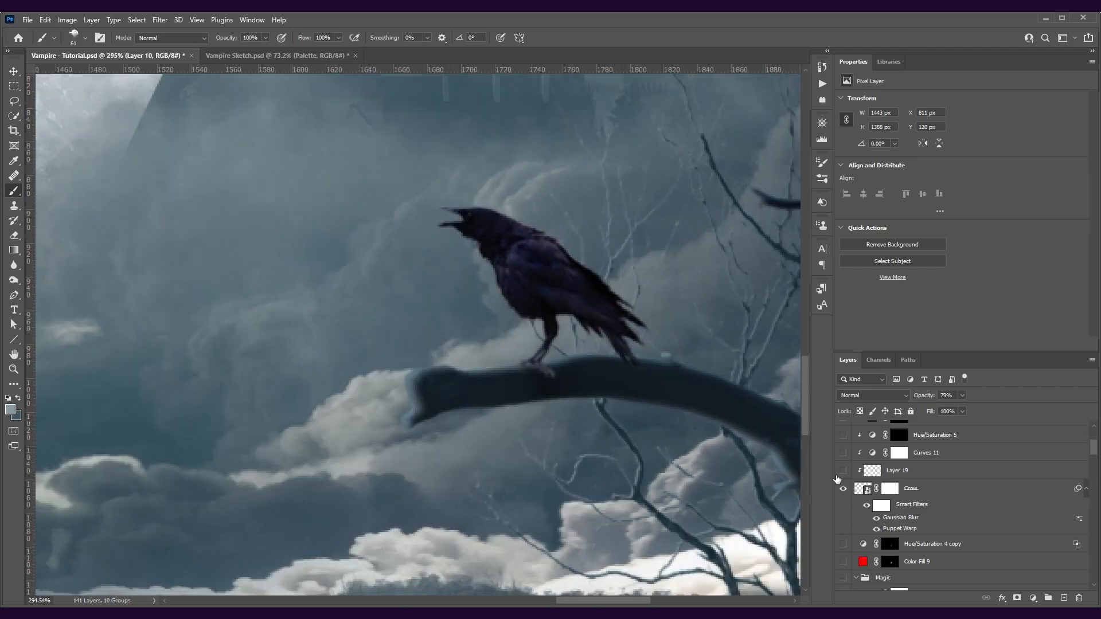
- Show the Curves 11 layer clipped to the Crow and open its curve settings
{"action": "left_click", "coordinate": [857, 450], "text": "alt"}
{"action": "left_click", "coordinate": [844, 453]}
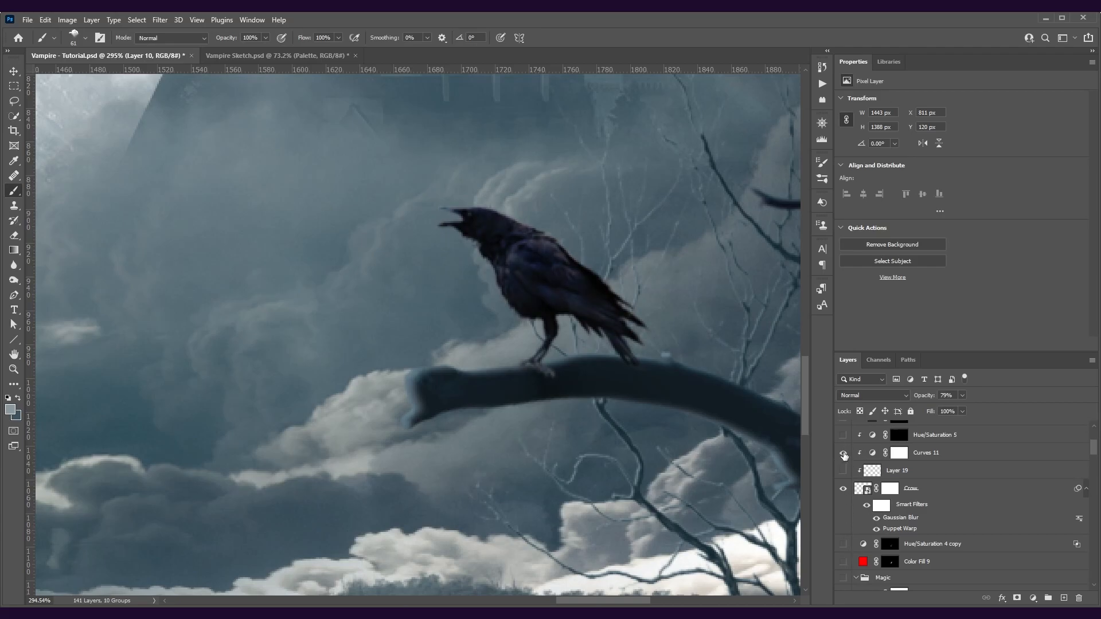
{"action": "left_click", "coordinate": [874, 456]}
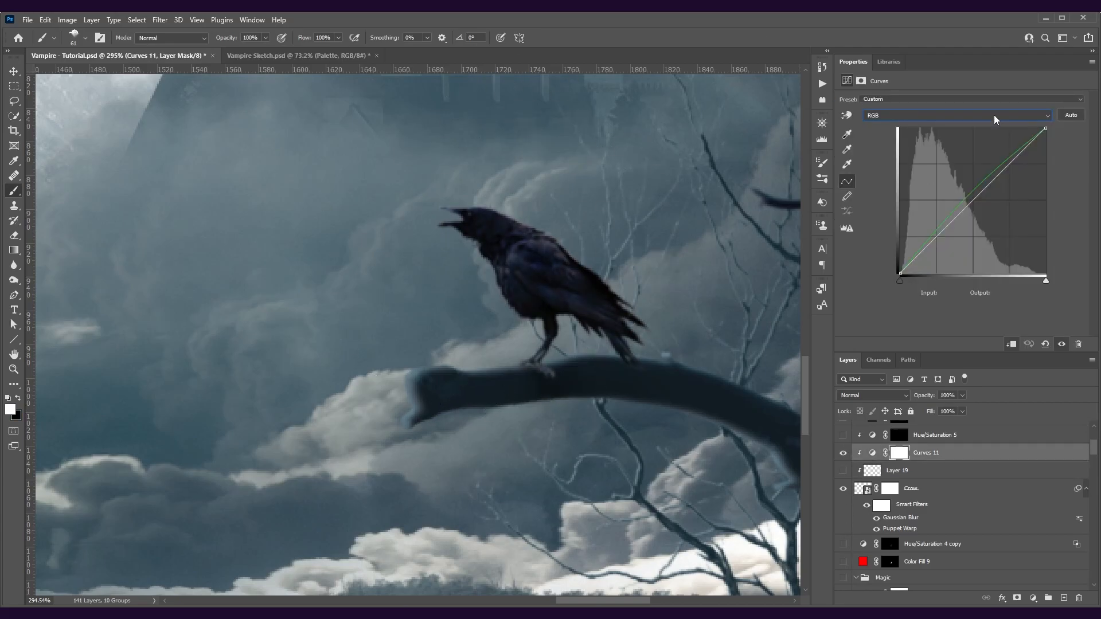
- Switch the Curves 11 adjustment to its Green channel and inspect the midtone point of the curve
{"action": "left_click", "coordinate": [924, 115]}
{"action": "left_click", "coordinate": [918, 138]}
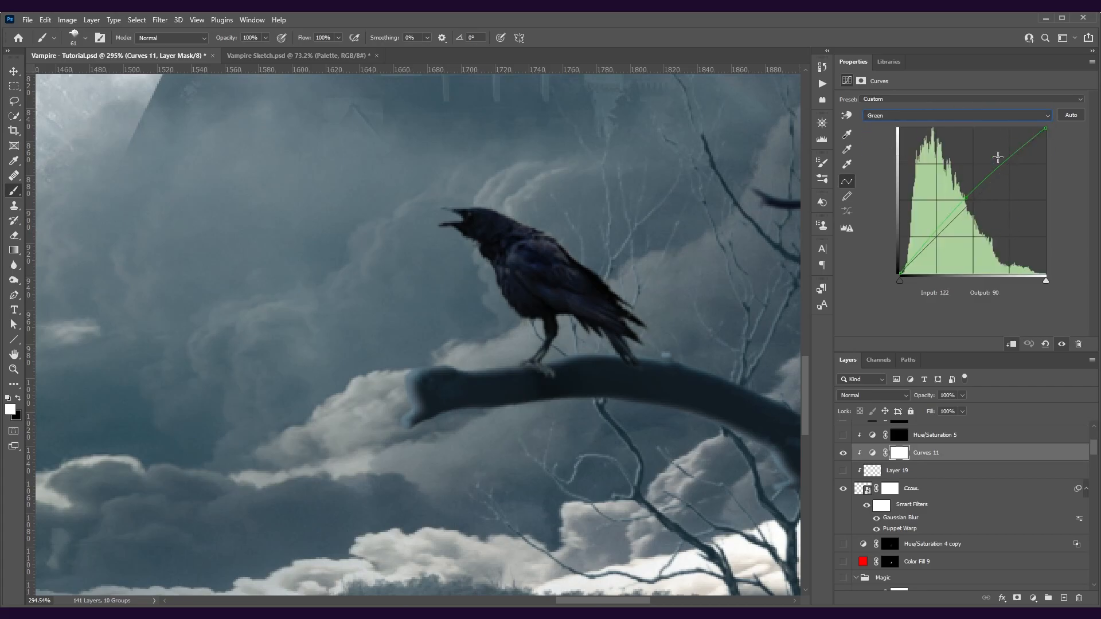
{"action": "mouse_move", "coordinate": [966, 198]}
{"action": "left_mouse_down"}
{"action": "mouse_move", "coordinate": [989, 247]}
{"action": "mouse_move", "coordinate": [951, 197]}
{"action": "left_mouse_up"}
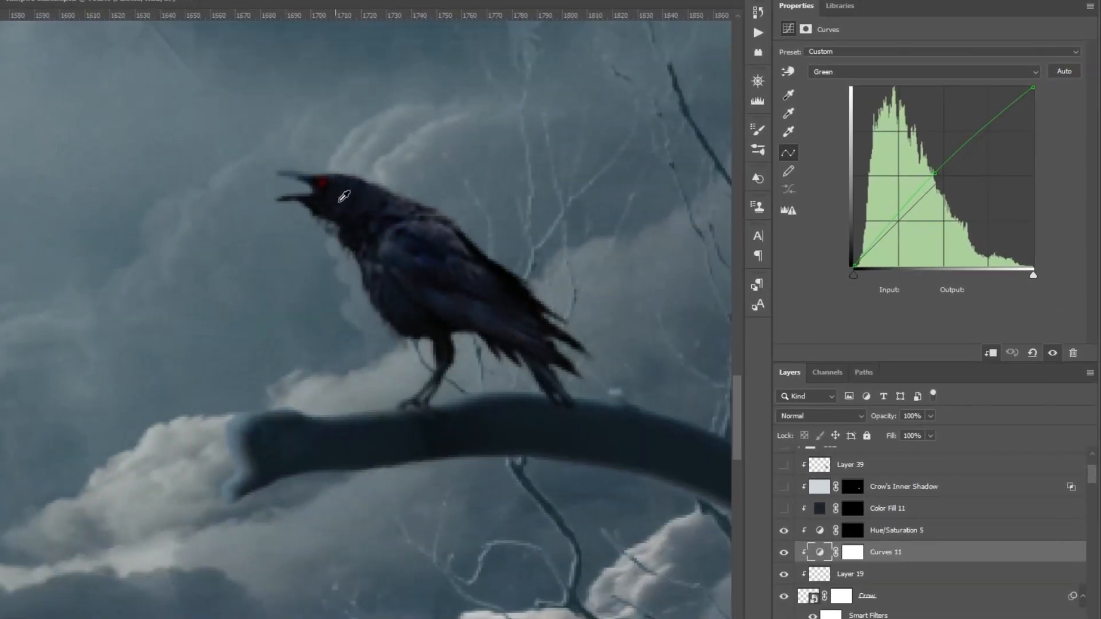
- Check the Hue/Saturation 5 settings for the crow's red eye, and show the clipped Color Fill 11 and Crow's Inner Shadow layers
{"action": "left_click", "coordinate": [927, 514]}
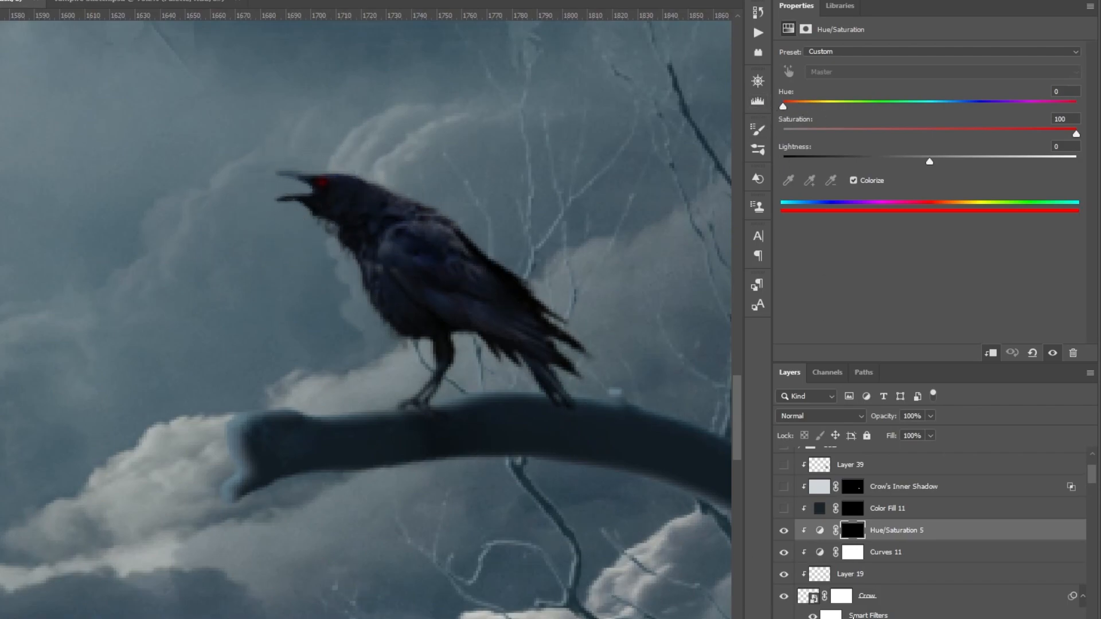
{"action": "left_click", "coordinate": [784, 509]}
{"action": "left_click", "coordinate": [784, 509]}
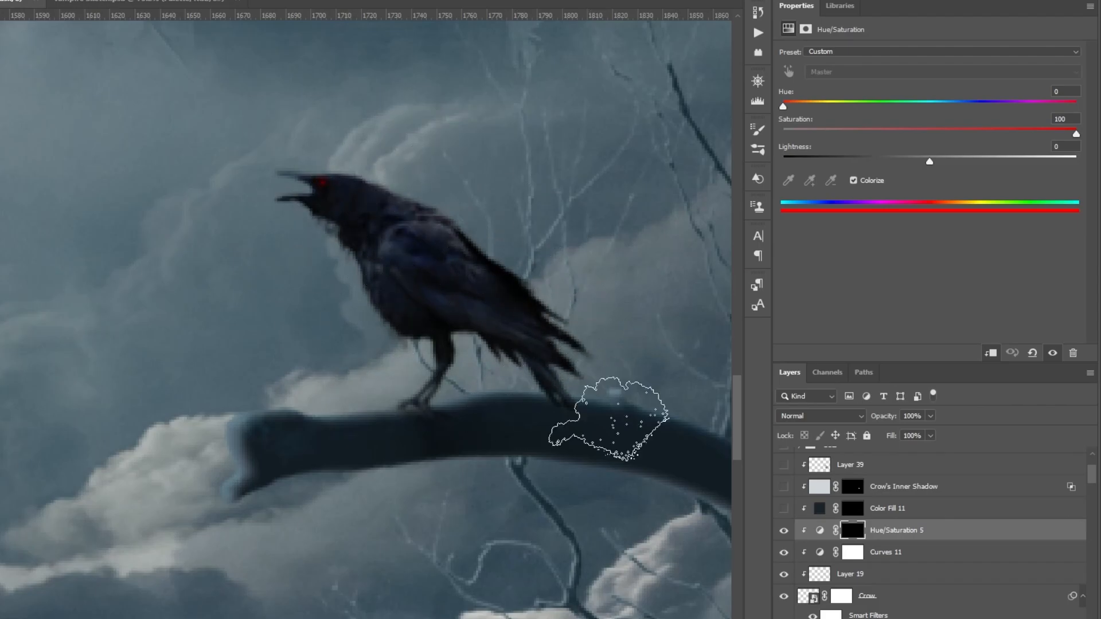
{"action": "left_click", "coordinate": [784, 508]}
{"action": "scroll", "coordinate": [491, 386], "scroll_direction": "down", "scroll_amount": 7}
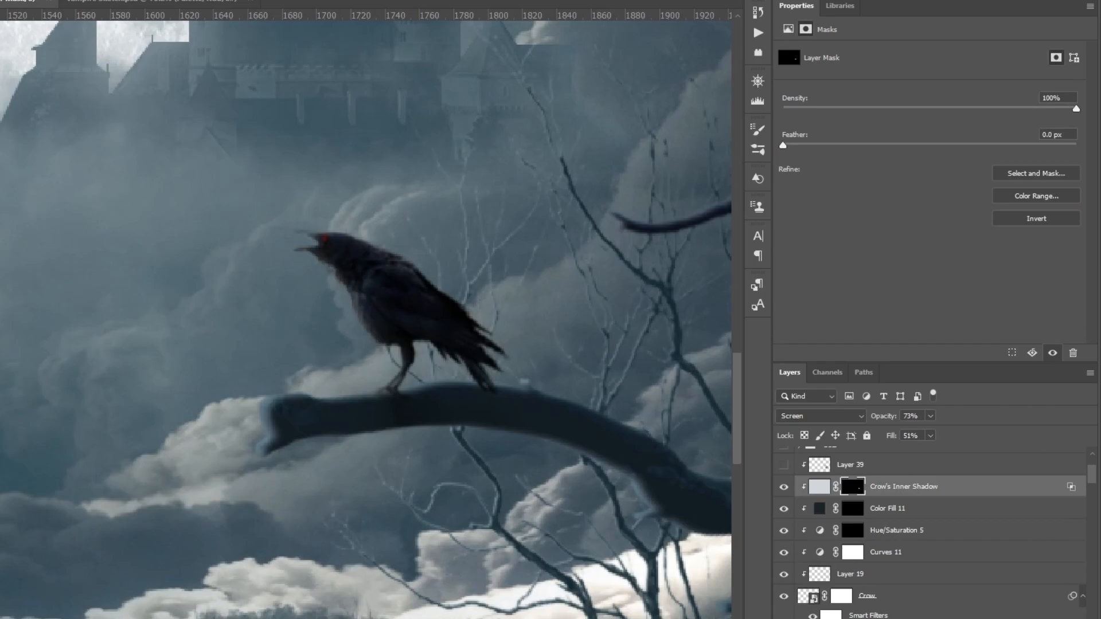
- Look over the brush presets available for painting the Crow's Inner Shadow mask
{"action": "right_click", "coordinate": [61, 211]}
{"action": "left_click", "coordinate": [251, 342]}
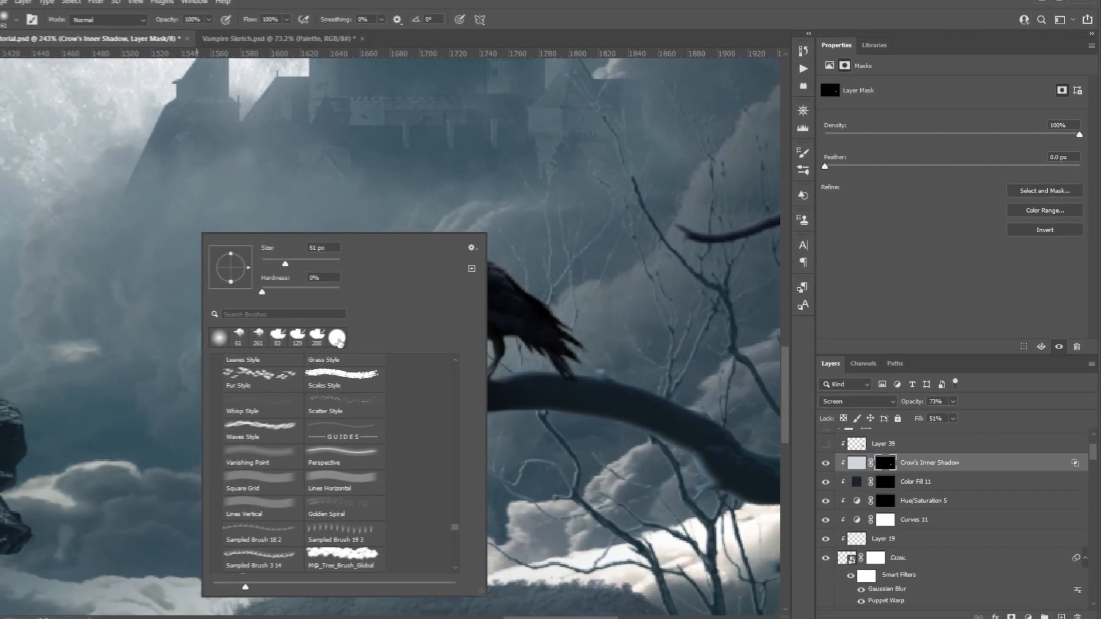
{"action": "key", "text": "Return"}
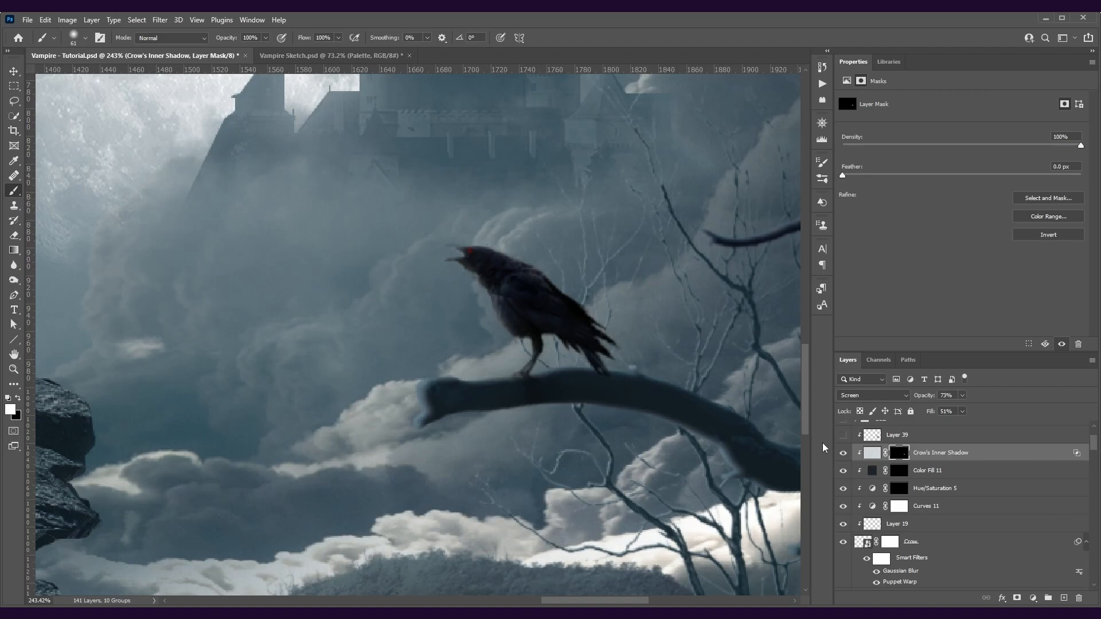
- Review the blend mode and opacity settings of the Crow's Inner Shadow layer
{"action": "scroll", "coordinate": [894, 496], "scroll_direction": "up", "scroll_amount": 2}
{"action": "left_click", "coordinate": [905, 396]}
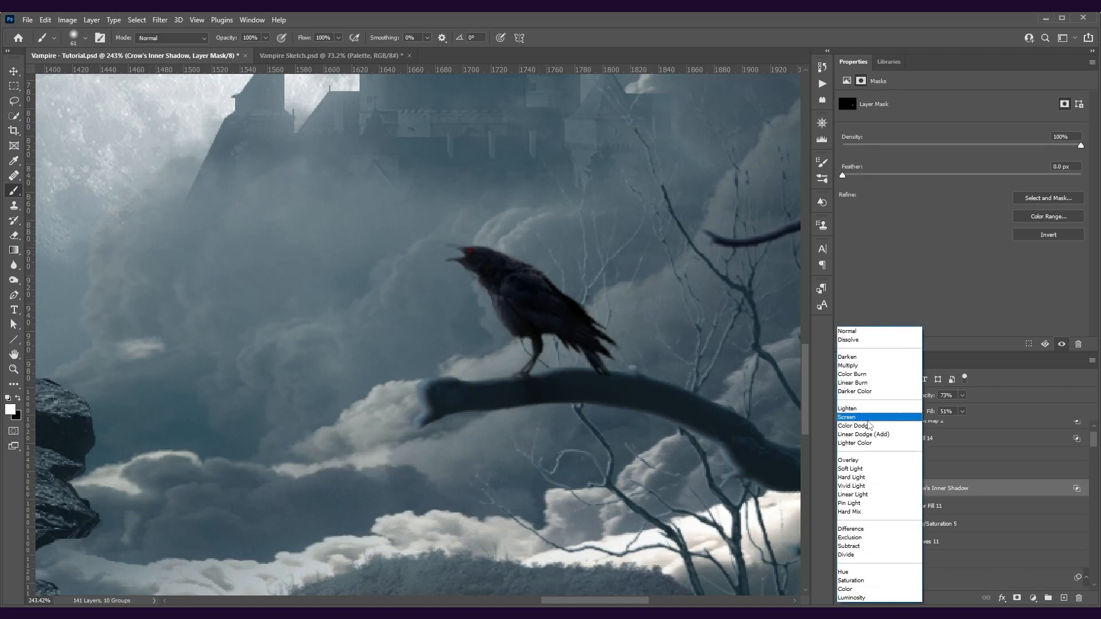
{"action": "left_click", "coordinate": [894, 408]}
{"action": "left_click_drag", "start_coordinate": [924, 396], "coordinate": [893, 396]}
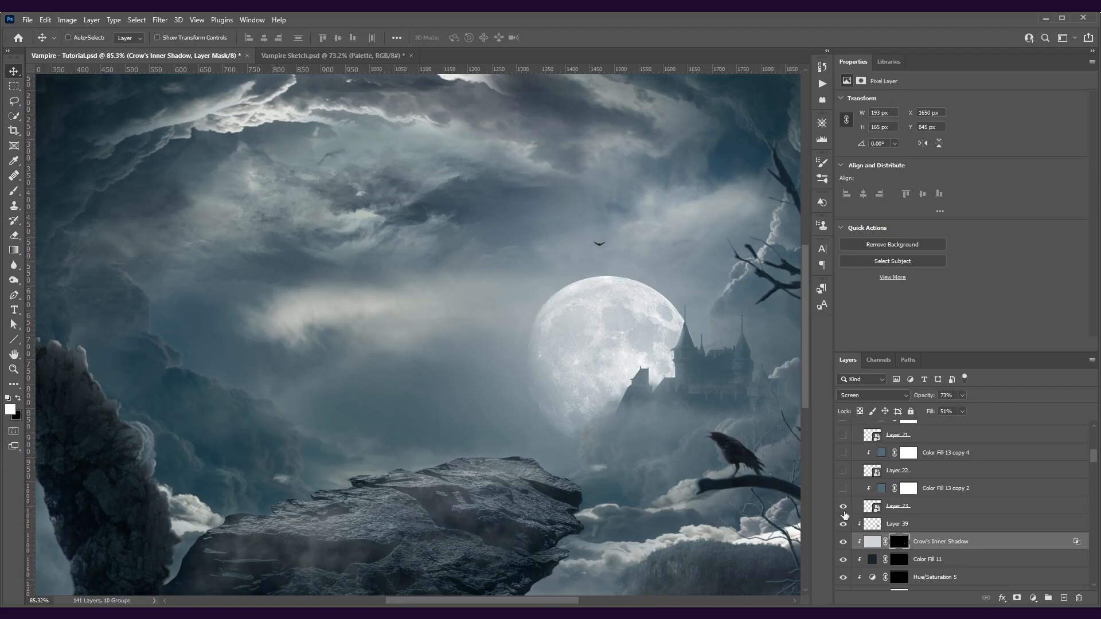
- Bring up the bat-3369882_1920.png document to view the bat cut-outs used in the scene
{"action": "scroll", "coordinate": [843, 505], "scroll_direction": "up", "scroll_amount": 2}
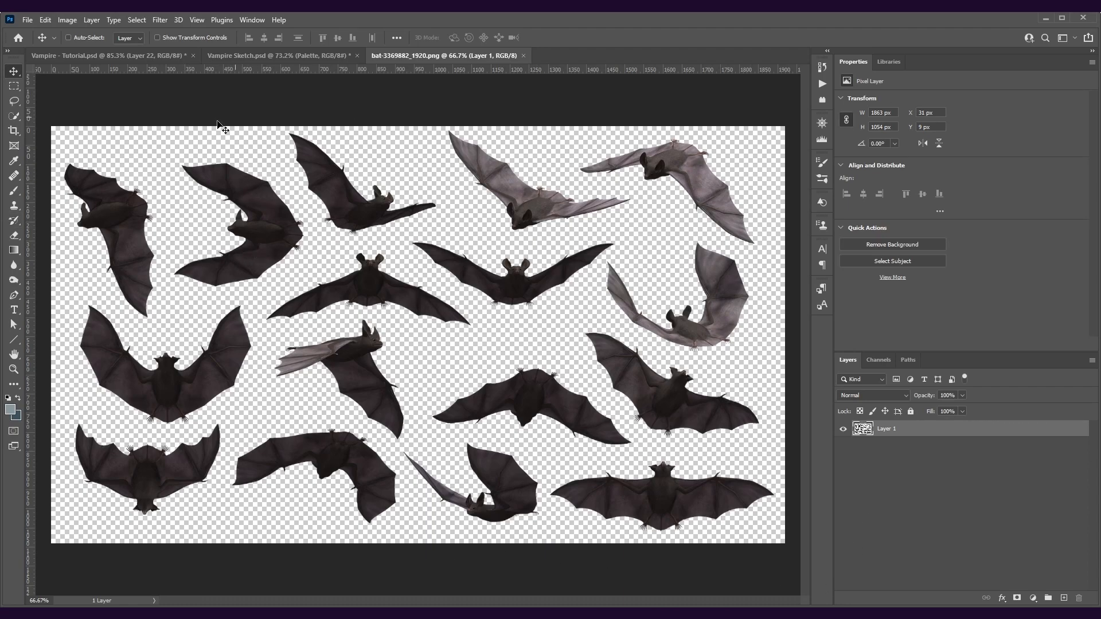
{"action": "left_click", "coordinate": [136, 55]}
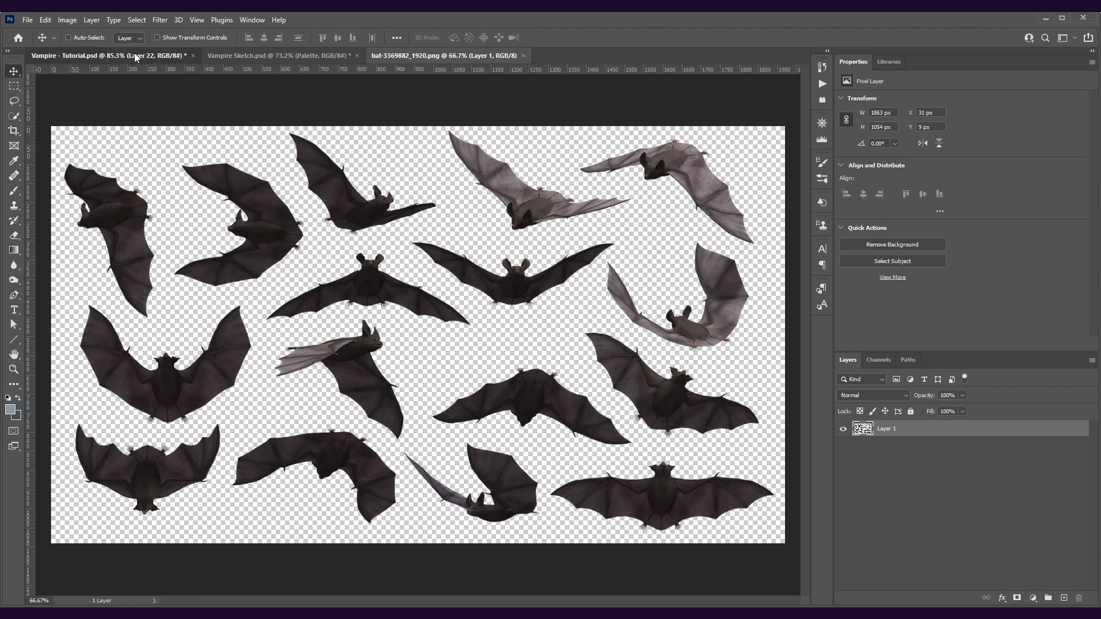
{"action": "left_click", "coordinate": [402, 55]}
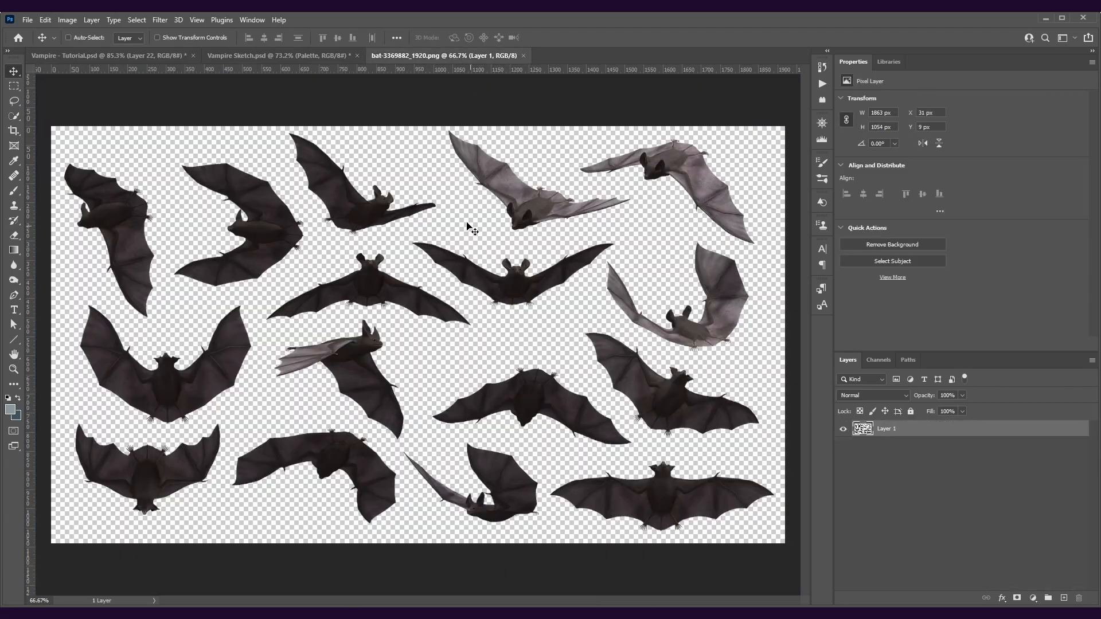
- Switch to the Vampire - Tutorial document and show the small bat layers, including Layer 20, Layer 22 copy and Layer 23 copy
{"action": "left_click", "coordinate": [183, 56]}
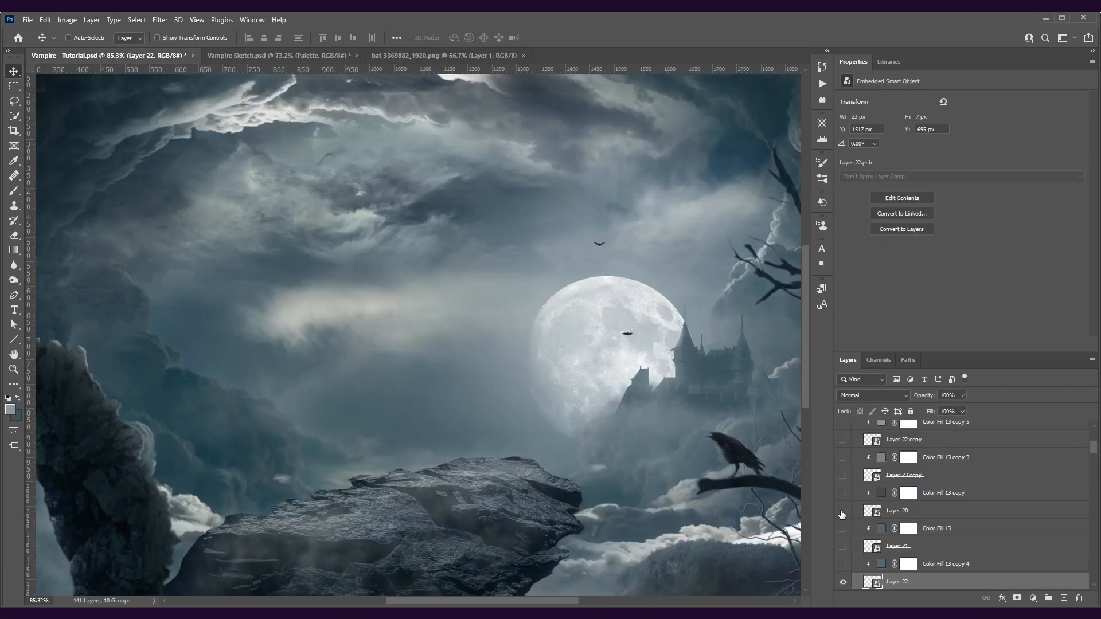
{"action": "left_click", "coordinate": [843, 440]}
{"action": "scroll", "coordinate": [914, 487], "scroll_direction": "up", "scroll_amount": 1}
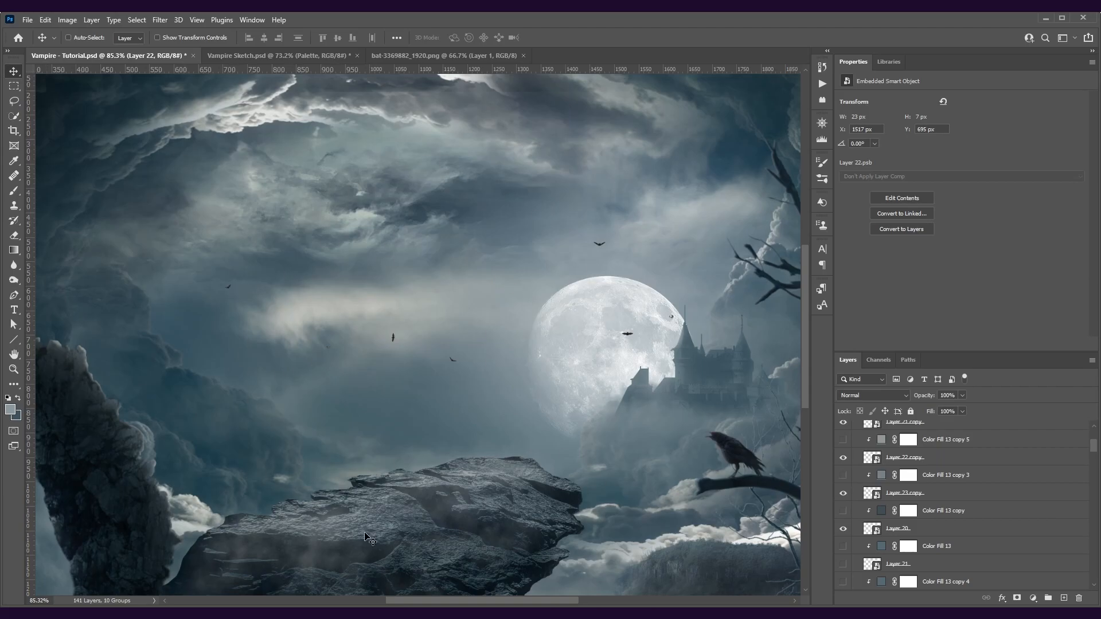
{"action": "scroll", "coordinate": [931, 548], "scroll_direction": "down", "scroll_amount": 6}
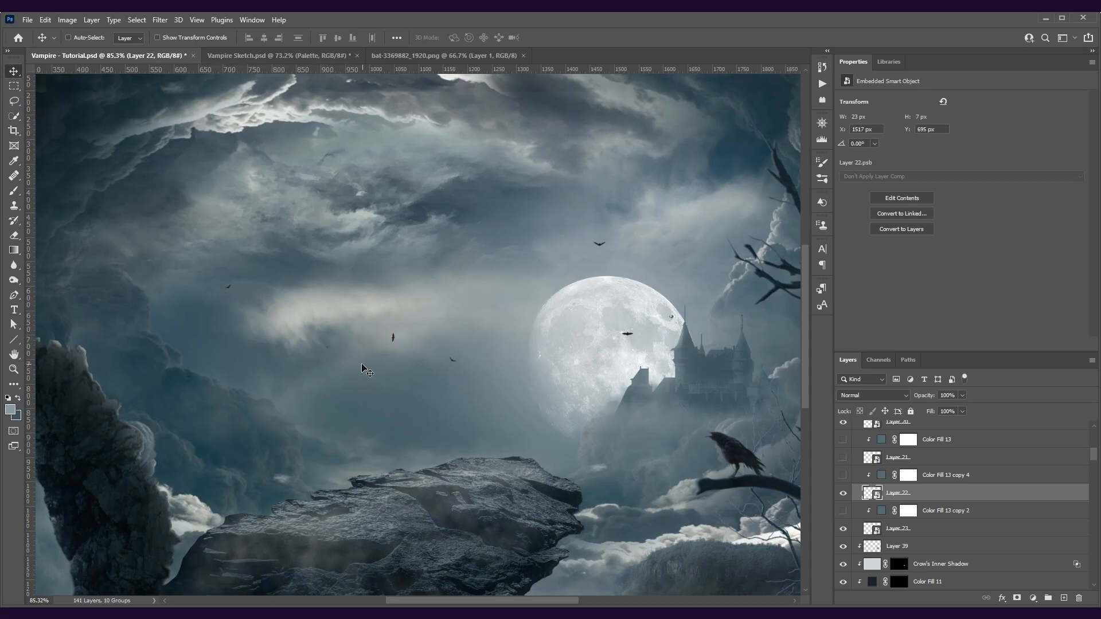
- Show the clipped Color Fill 13 copy 4 layer on the bat crossing the moon and toggle it to compare its effect
{"action": "left_click", "coordinate": [968, 518]}
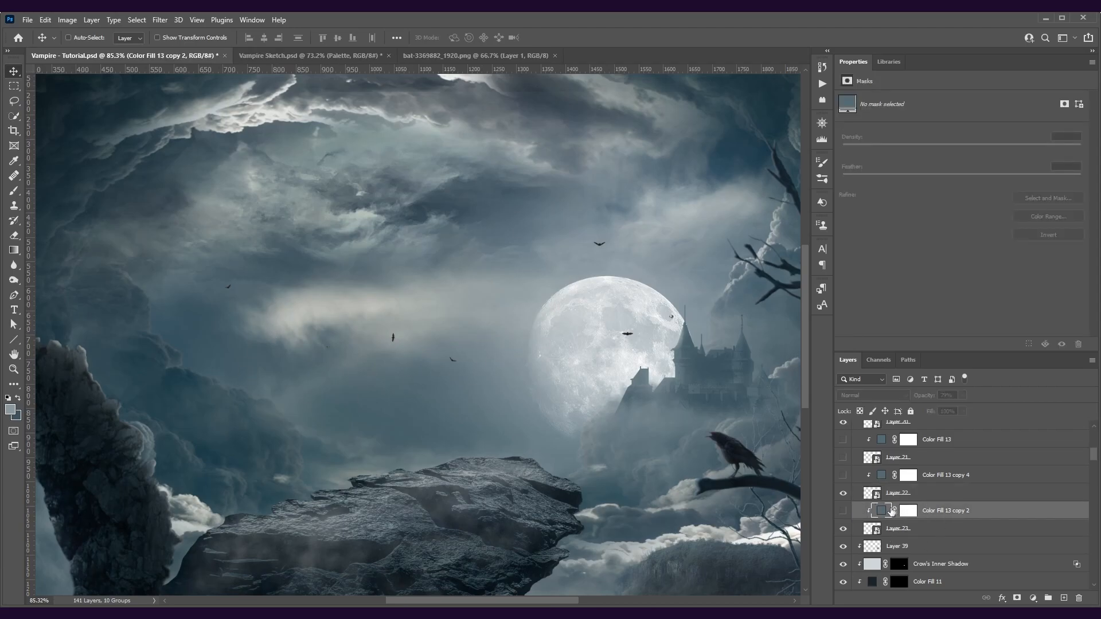
{"action": "scroll", "coordinate": [636, 341], "scroll_direction": "up", "scroll_amount": 6}
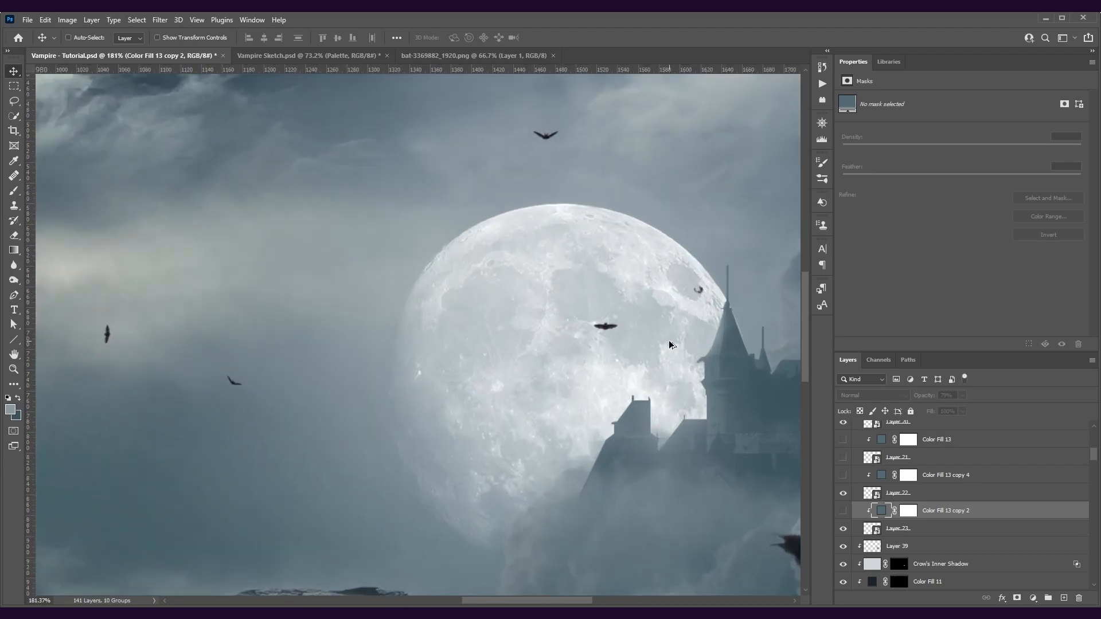
{"action": "left_click", "coordinate": [853, 476]}
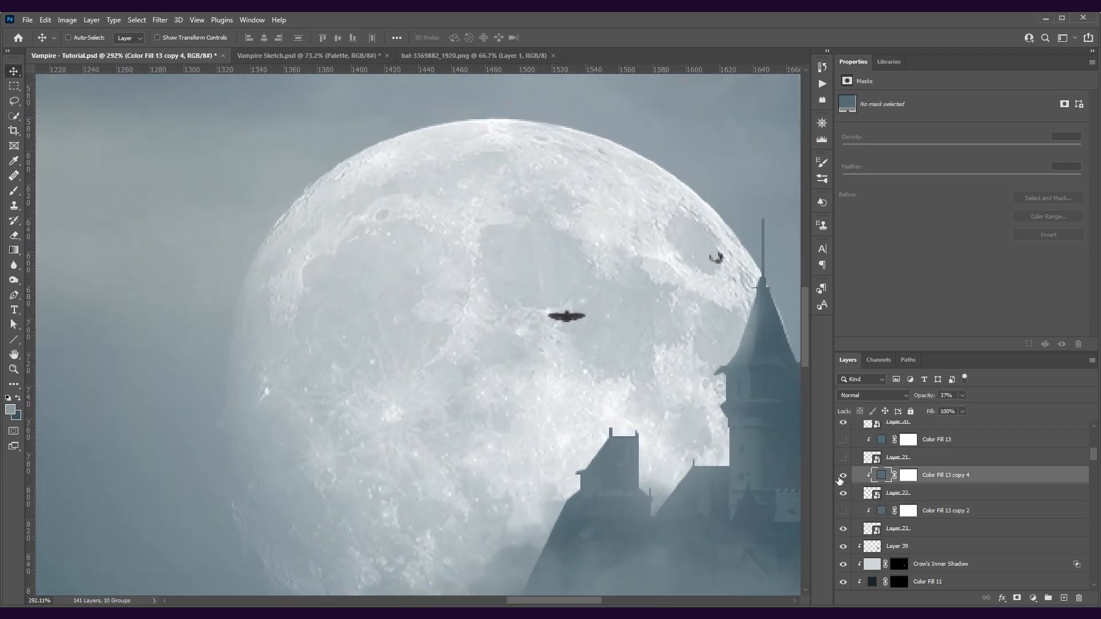
{"action": "key", "text": "0"}
{"action": "key", "text": "ctrl+z"}
{"action": "left_click", "coordinate": [843, 476]}
{"action": "left_click", "coordinate": [843, 476]}
{"action": "left_click", "coordinate": [843, 476]}
{"action": "left_click", "coordinate": [843, 475]}
{"action": "scroll", "coordinate": [582, 436], "scroll_direction": "down", "scroll_amount": 3}
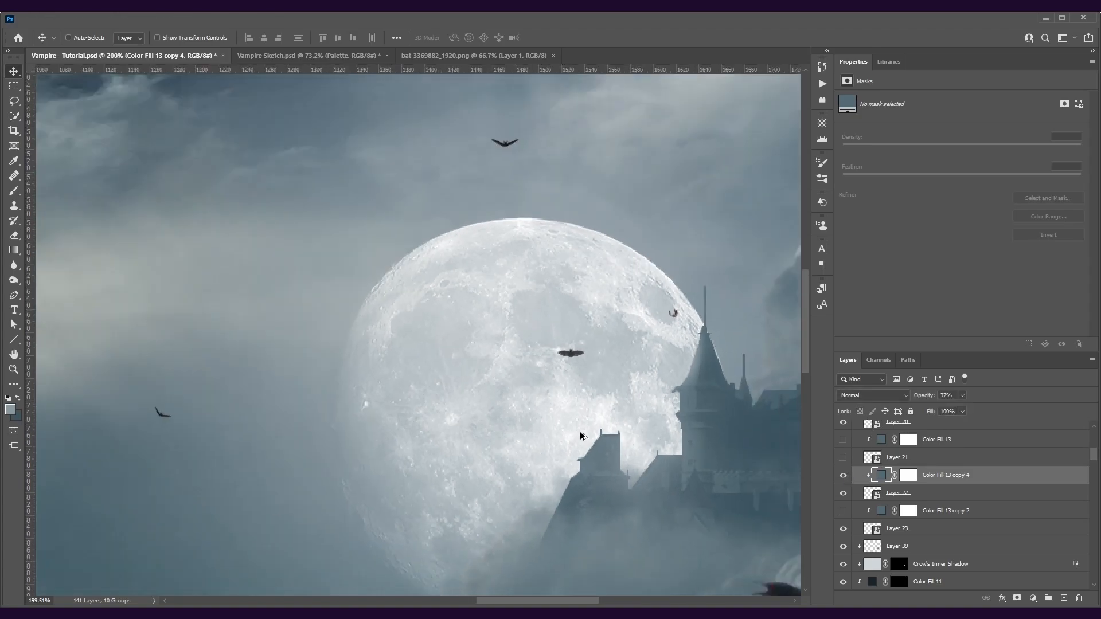
{"action": "scroll", "coordinate": [582, 436], "scroll_direction": "down", "scroll_amount": 2}
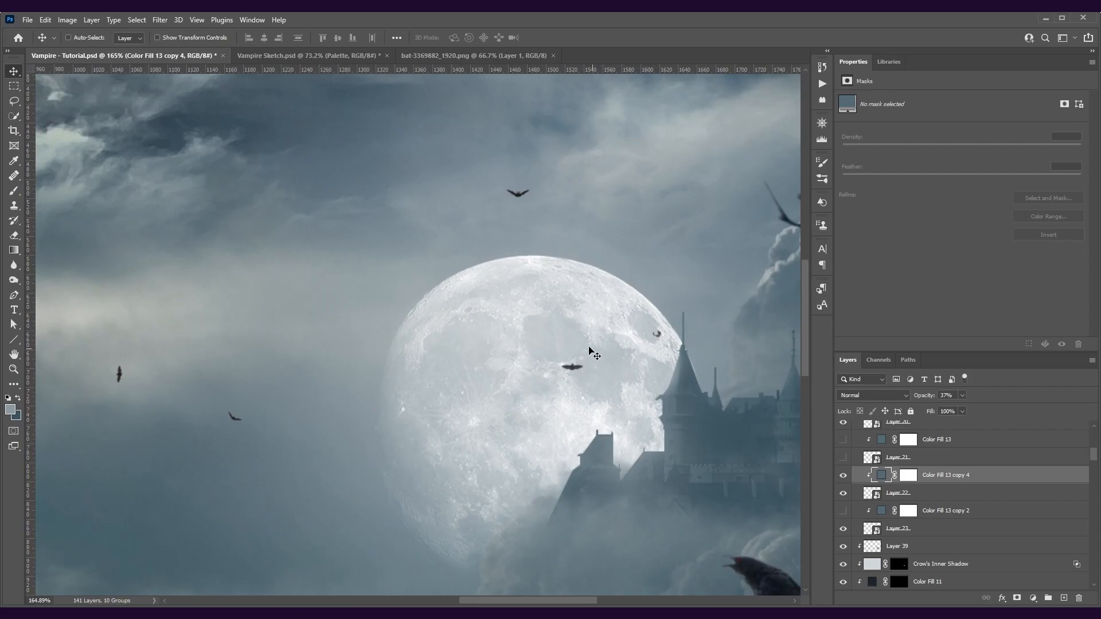
- Show and select the clipped Color Fill 13 copy 2 layer that tints the bat above the moon
{"action": "scroll", "coordinate": [519, 275], "scroll_direction": "up", "scroll_amount": 2}
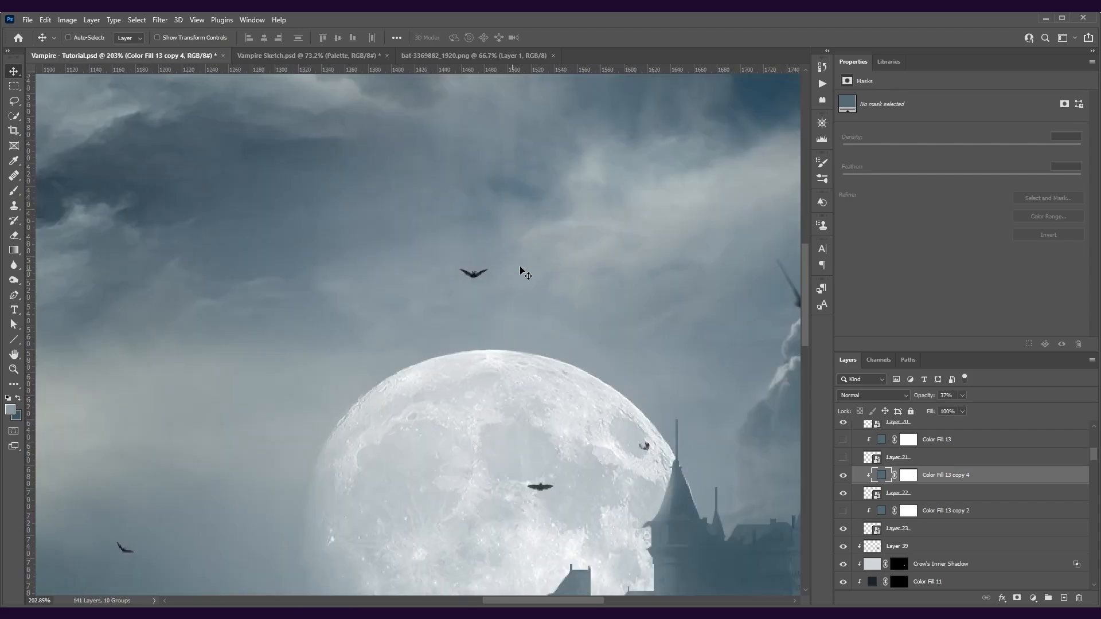
{"action": "left_click", "coordinate": [842, 510]}
{"action": "left_click", "coordinate": [988, 510]}
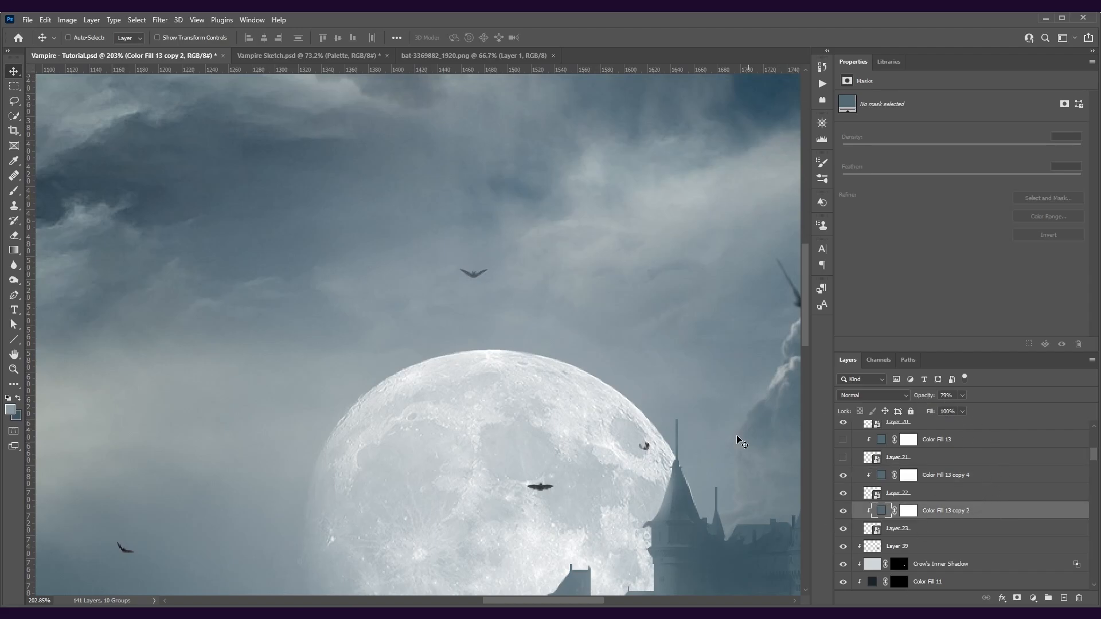
- Show the clipped color fills on the remaining bats, including Color Fill 13 copy 5, and compare the scene with and without the Bats group
{"action": "scroll", "coordinate": [565, 480], "scroll_direction": "down", "scroll_amount": 5}
{"action": "scroll", "coordinate": [391, 560], "scroll_direction": "up", "scroll_amount": 4}
{"action": "left_click_drag", "start_coordinate": [327, 424], "coordinate": [462, 351]}
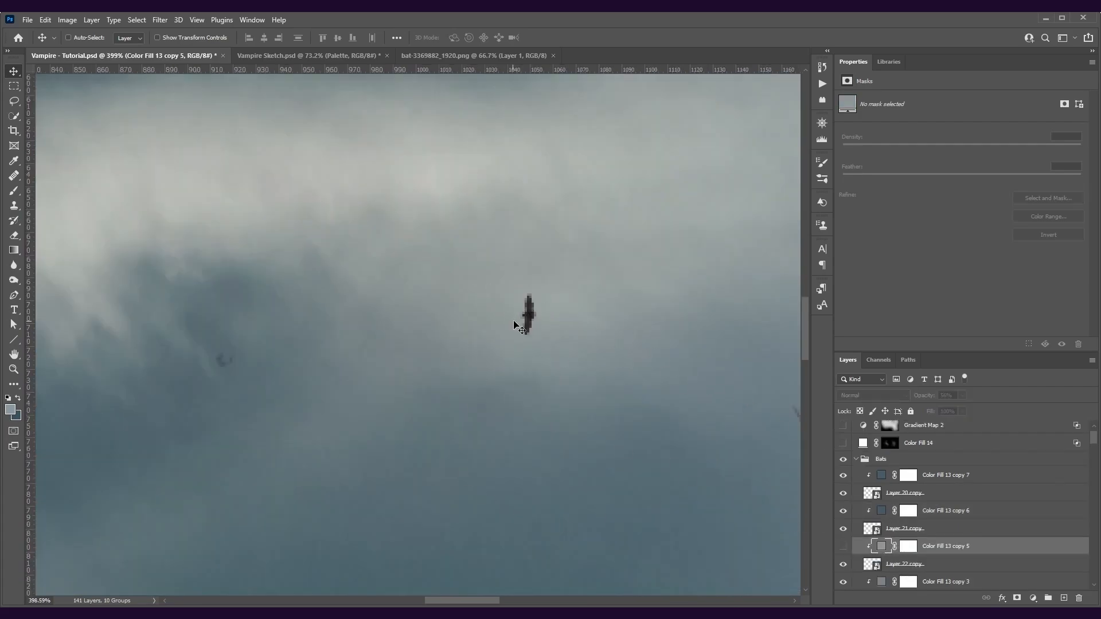
{"action": "left_click", "coordinate": [844, 547]}
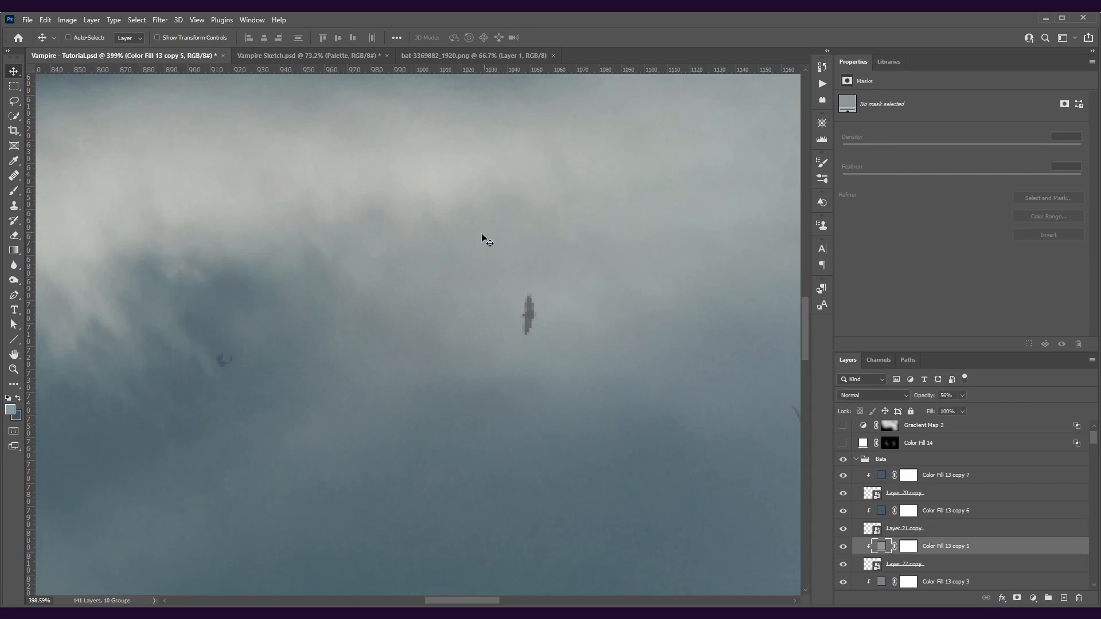
{"action": "key", "text": "ctrl+0"}
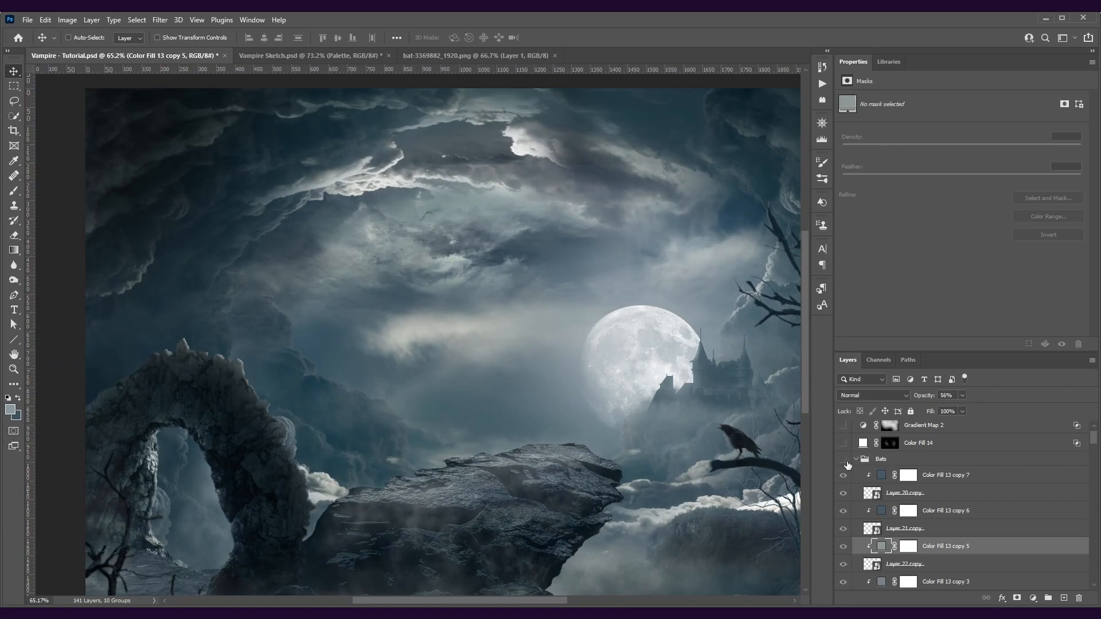
{"action": "scroll", "coordinate": [570, 241], "scroll_direction": "down", "scroll_amount": 3}
{"action": "scroll", "coordinate": [565, 396], "scroll_direction": "up", "scroll_amount": 9}
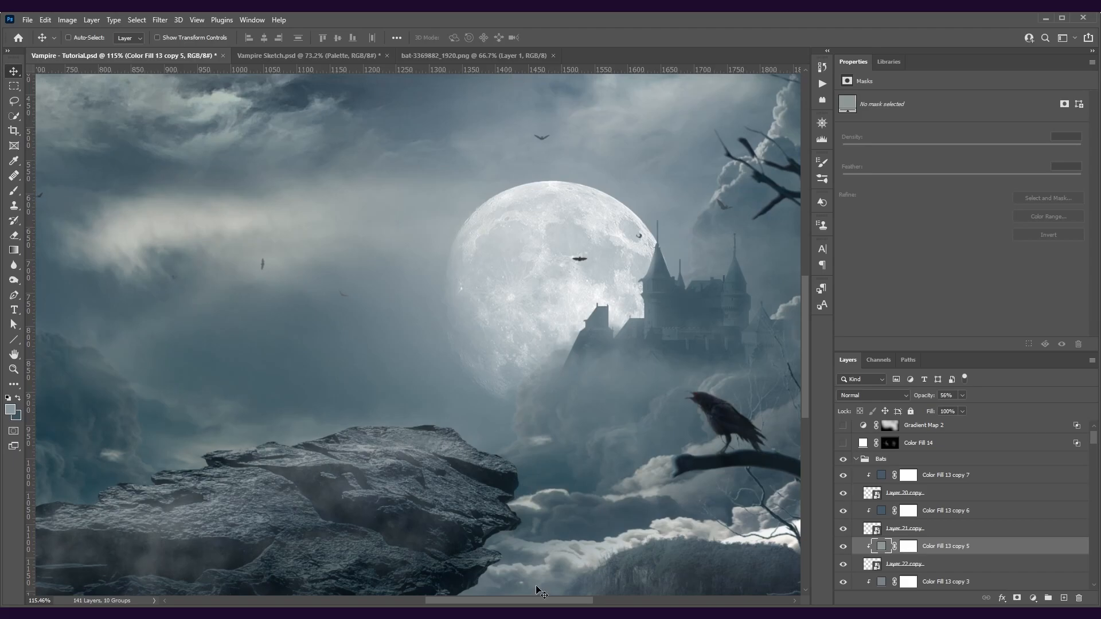
{"action": "scroll", "coordinate": [379, 316], "scroll_direction": "down", "scroll_amount": 4}
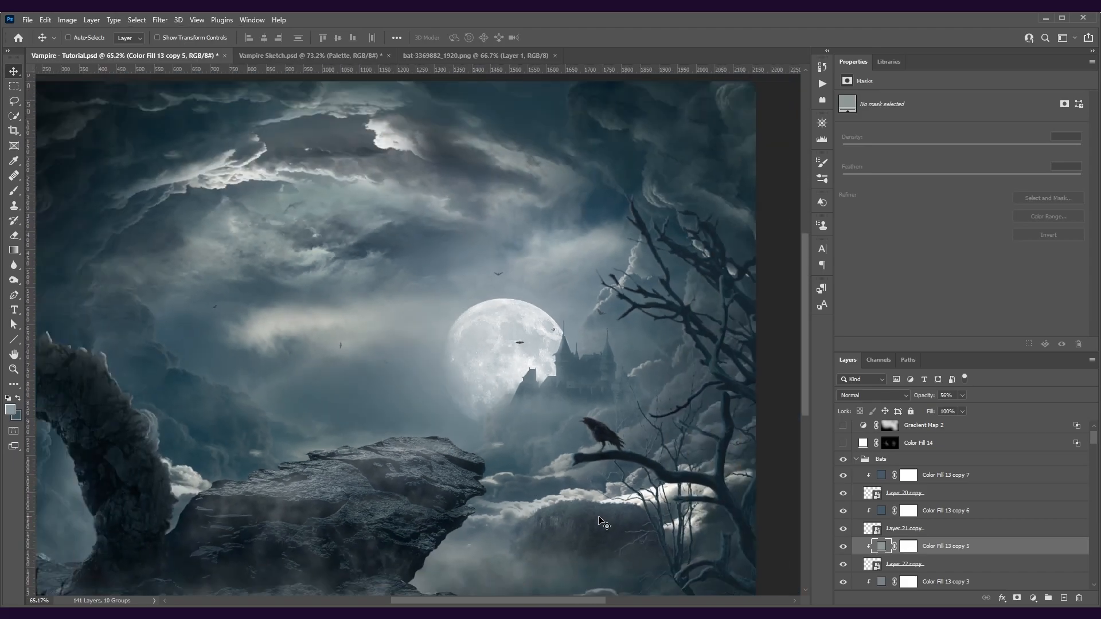
- Show the rock pillar layer pexels-anuar-gresati-2410533 behind the arch and open its source photo pexels-anuar-gresati-2410533.jpg
{"action": "scroll", "coordinate": [906, 511], "scroll_direction": "down", "scroll_amount": 10}
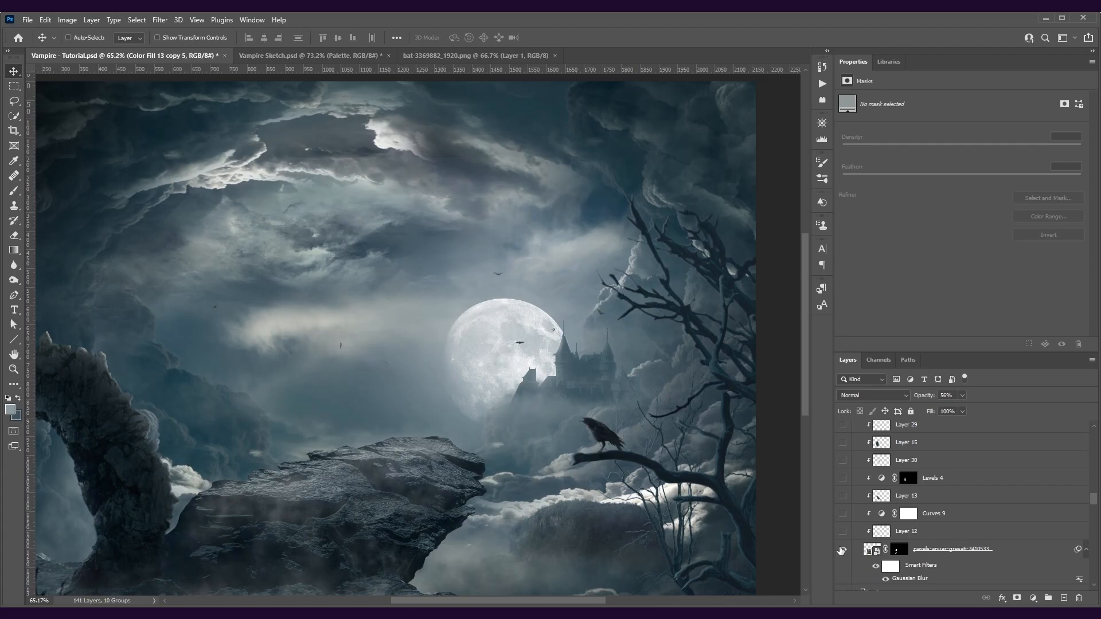
{"action": "left_click", "coordinate": [843, 549]}
{"action": "scroll", "coordinate": [83, 356], "scroll_direction": "up", "scroll_amount": 9}
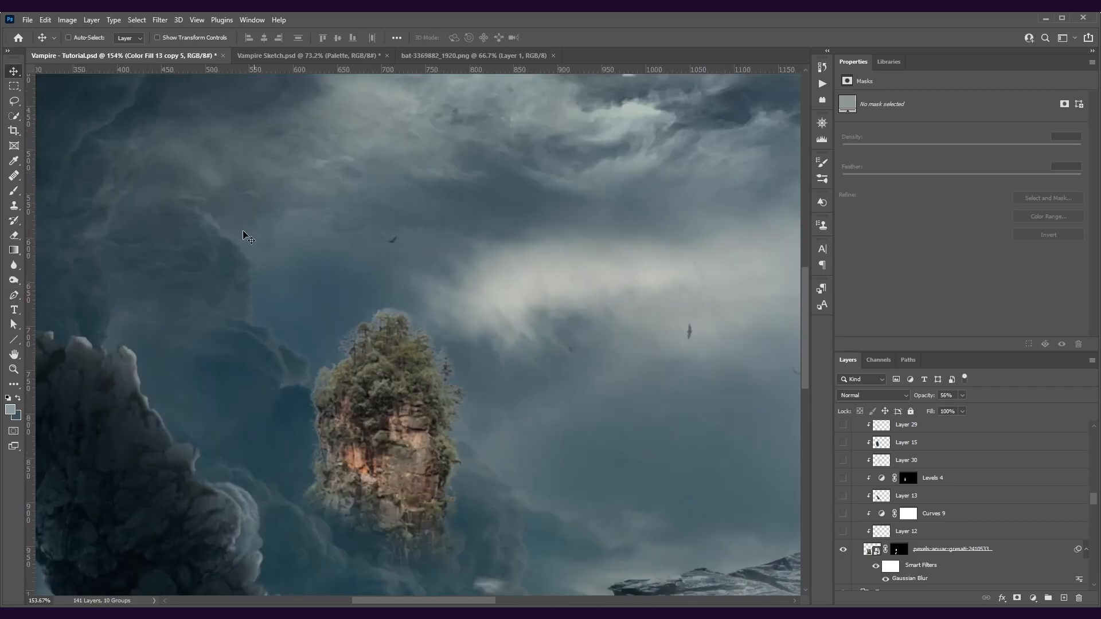
{"action": "scroll", "coordinate": [442, 401], "scroll_direction": "down", "scroll_amount": 9}
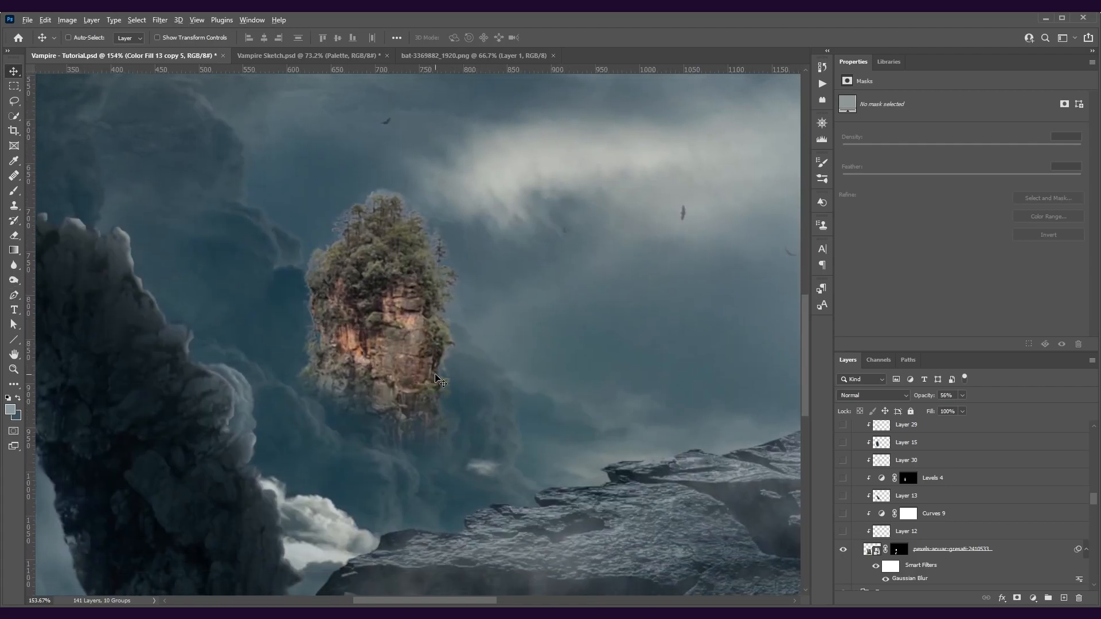
{"action": "scroll", "coordinate": [358, 367], "scroll_direction": "down", "scroll_amount": 3}
{"action": "scroll", "coordinate": [573, 454], "scroll_direction": "up", "scroll_amount": 7}
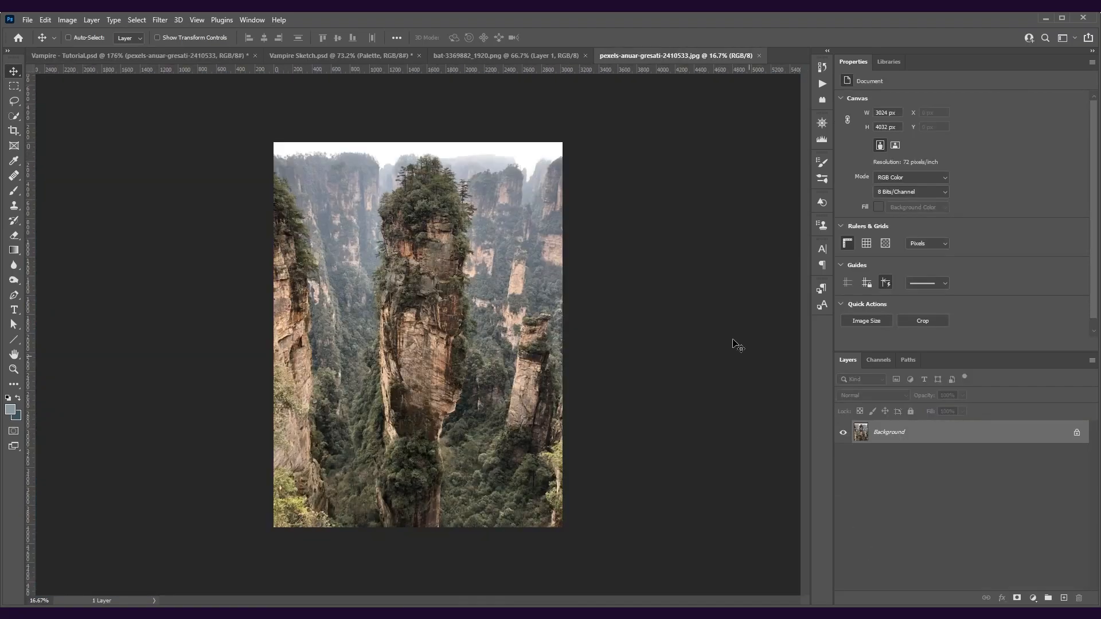
- Unlock the photo's background layer and outline the central rock pillar with a freehand Lasso selection
{"action": "left_click", "coordinate": [14, 102]}
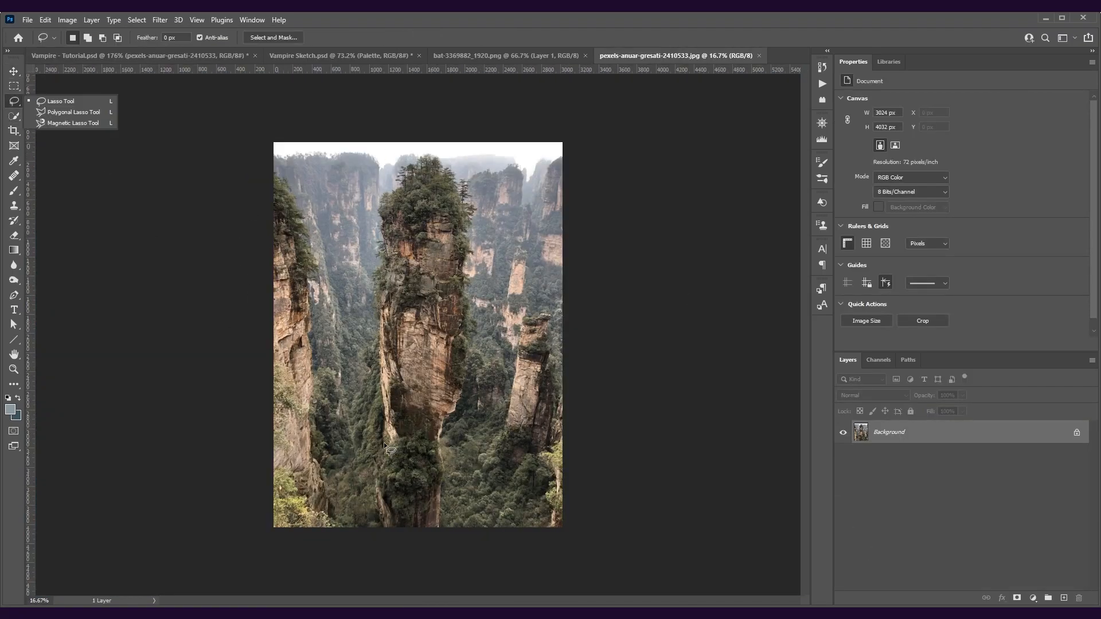
{"action": "left_click", "coordinate": [1078, 433]}
{"action": "mouse_move", "coordinate": [393, 434]}
{"action": "left_mouse_down"}
{"action": "mouse_move", "coordinate": [378, 321]}
{"action": "mouse_move", "coordinate": [424, 172]}
{"action": "mouse_move", "coordinate": [455, 192]}
{"action": "mouse_move", "coordinate": [465, 291]}
{"action": "left_mouse_up"}
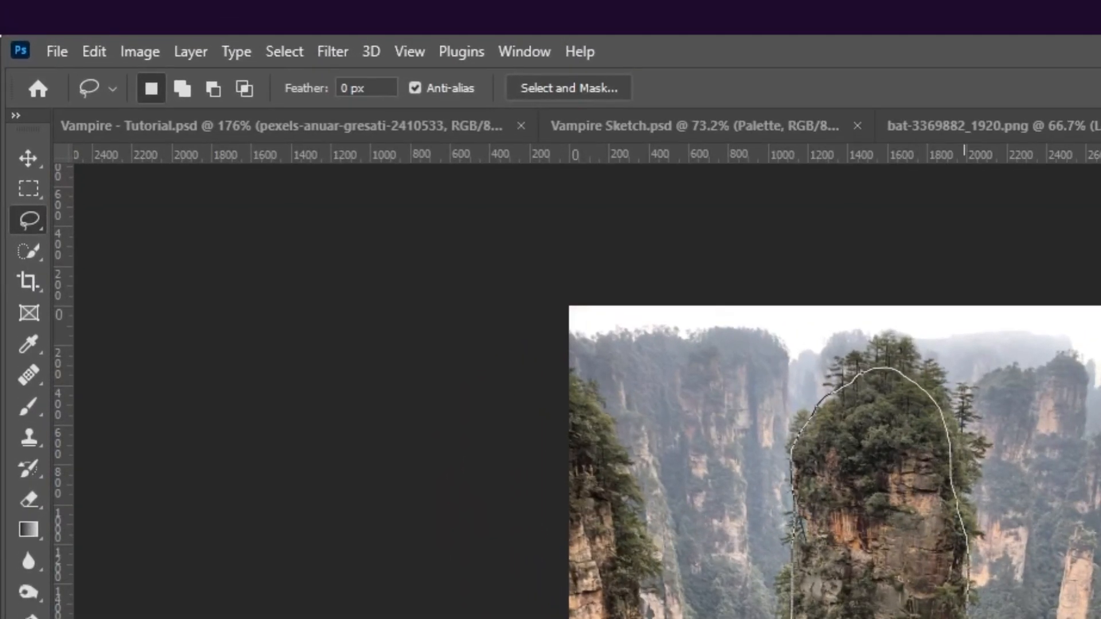
{"action": "left_click_drag", "start_coordinate": [967, 616], "coordinate": [803, 618]}
- Refine the pillar selection in Select and Mask with a 250 px radius and 57% contrast, and use it as the layer mask
{"action": "left_click", "coordinate": [567, 88]}
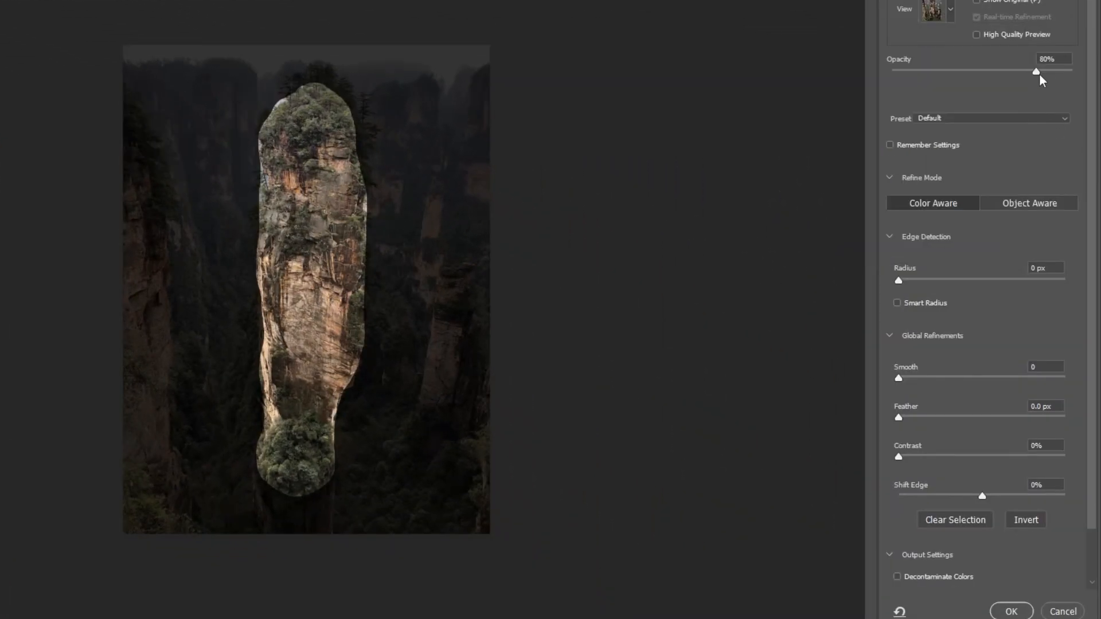
{"action": "left_click_drag", "start_coordinate": [899, 280], "coordinate": [1064, 282]}
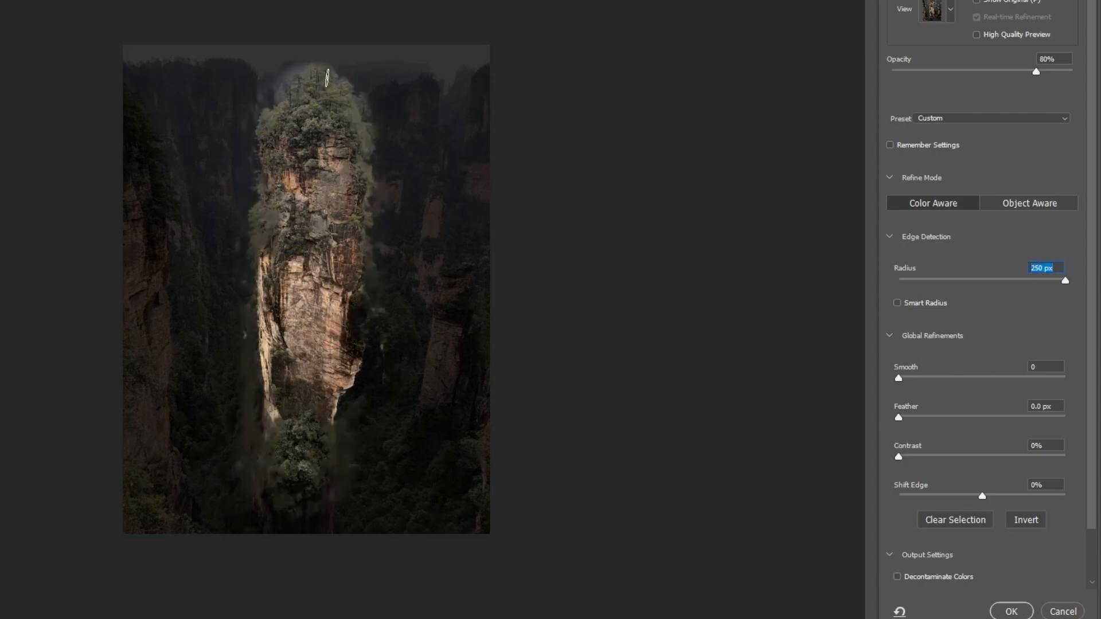
{"action": "left_click_drag", "start_coordinate": [900, 454], "coordinate": [993, 448]}
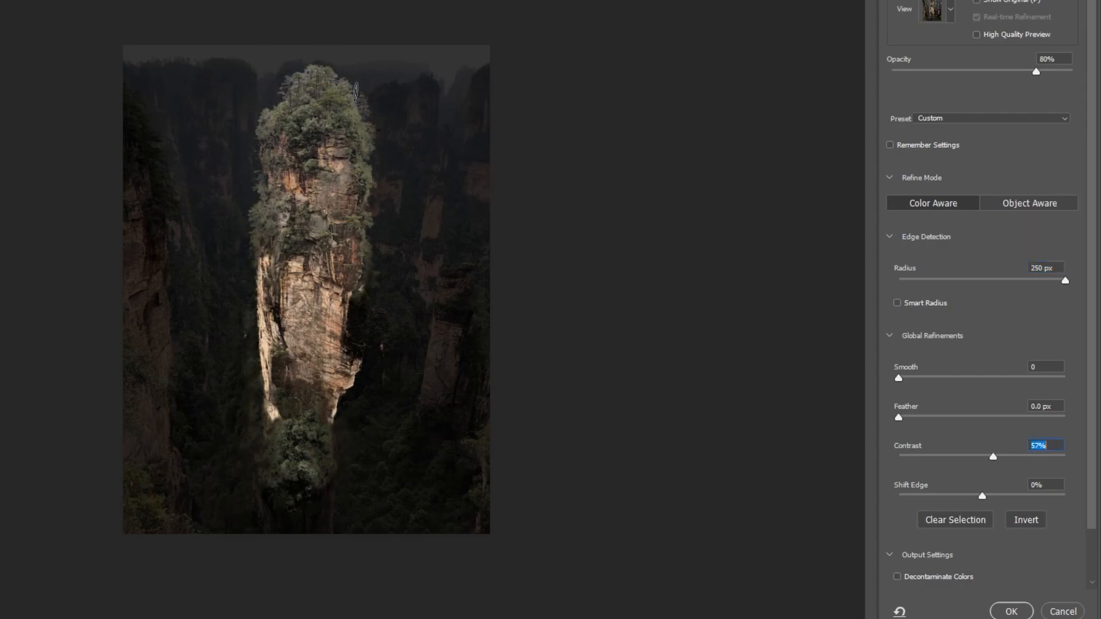
{"action": "left_click", "coordinate": [1011, 611]}
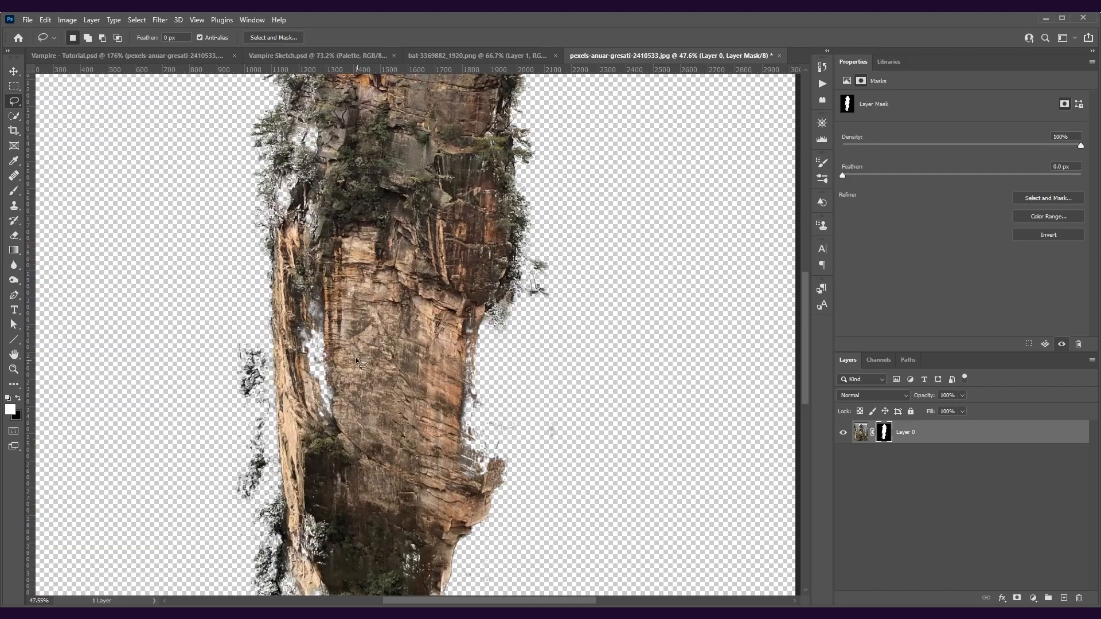
- Paint white on the layer mask with a soft brush to restore the missing patches along the pillar's left side
{"action": "key", "text": "b"}
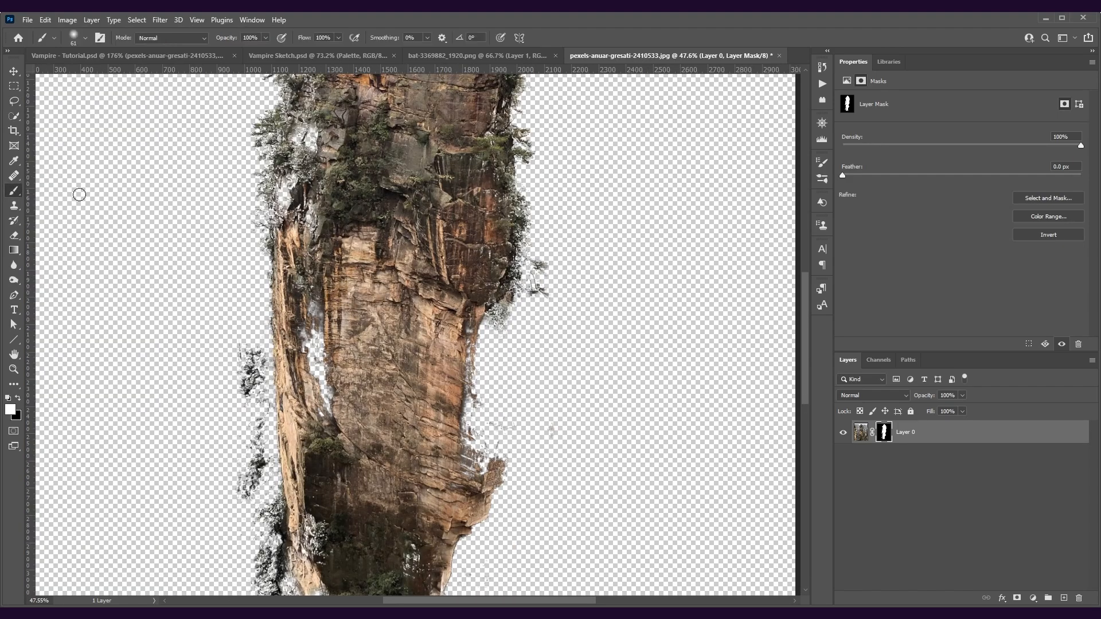
{"action": "left_click_drag", "start_coordinate": [333, 266], "coordinate": [365, 265]}
{"action": "mouse_move", "coordinate": [321, 327]}
{"action": "left_mouse_down"}
{"action": "mouse_move", "coordinate": [306, 359]}
{"action": "mouse_move", "coordinate": [303, 219]}
{"action": "mouse_move", "coordinate": [329, 155]}
{"action": "left_mouse_up"}
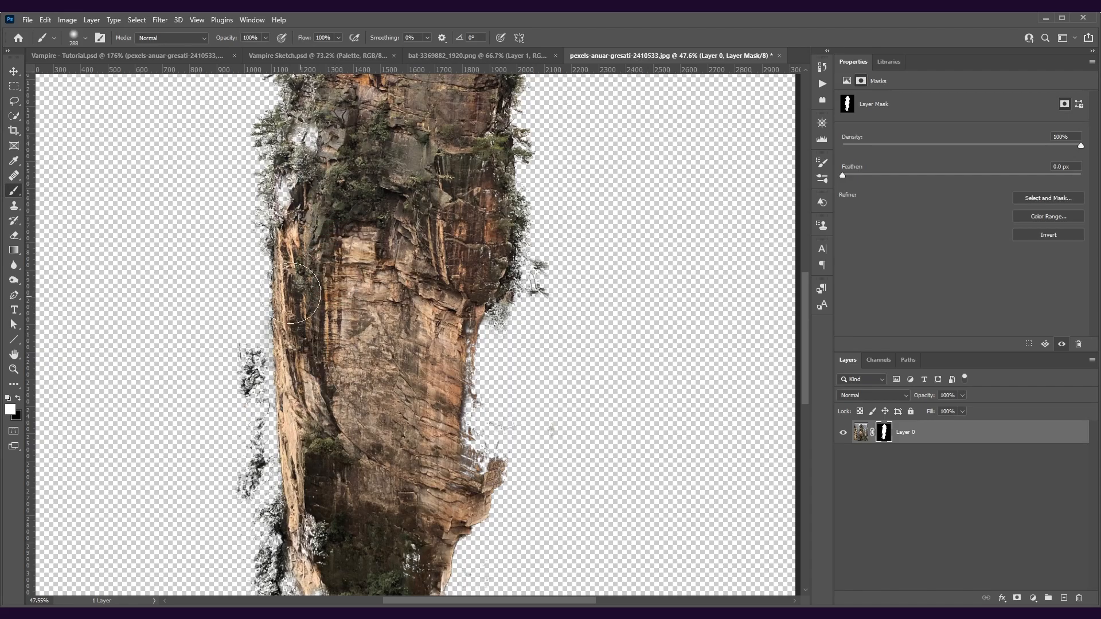
{"action": "key", "text": "ctrl+0"}
{"action": "scroll", "coordinate": [377, 238], "scroll_direction": "up", "scroll_amount": 4}
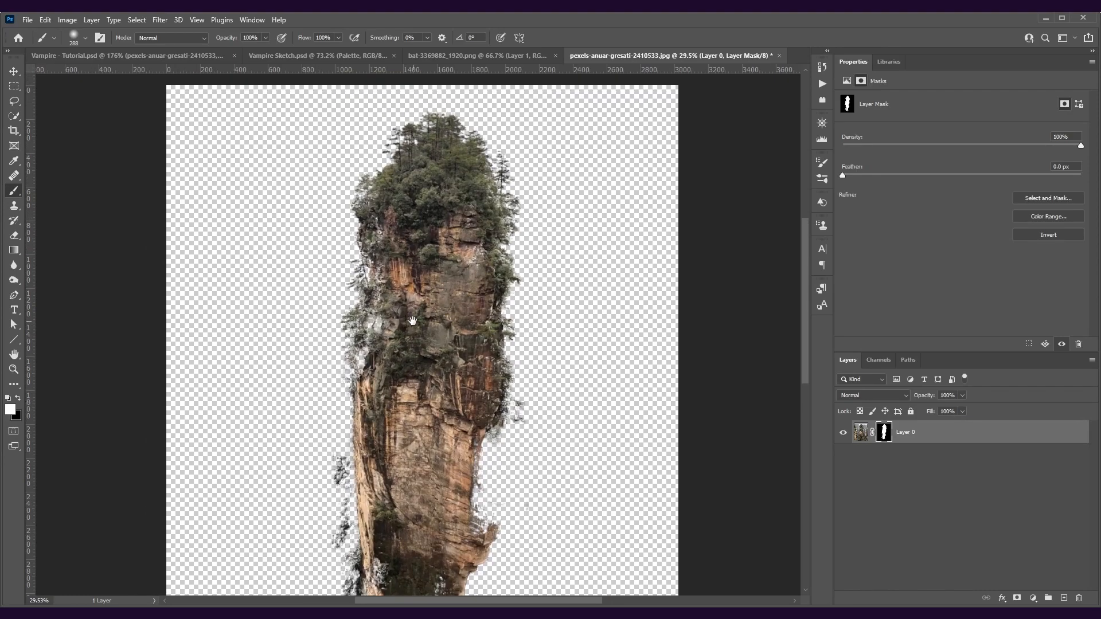
{"action": "left_click_drag", "start_coordinate": [423, 308], "coordinate": [396, 308]}
{"action": "mouse_move", "coordinate": [342, 417]}
{"action": "left_mouse_down"}
{"action": "mouse_move", "coordinate": [336, 361]}
{"action": "mouse_move", "coordinate": [324, 410]}
{"action": "mouse_move", "coordinate": [367, 214]}
{"action": "left_mouse_up"}
{"action": "scroll", "coordinate": [505, 216], "scroll_direction": "down", "scroll_amount": 2}
- Return to the Vampire - Tutorial document and examine how the masked rock pillar sits in the whole scene
{"action": "key", "text": "l"}
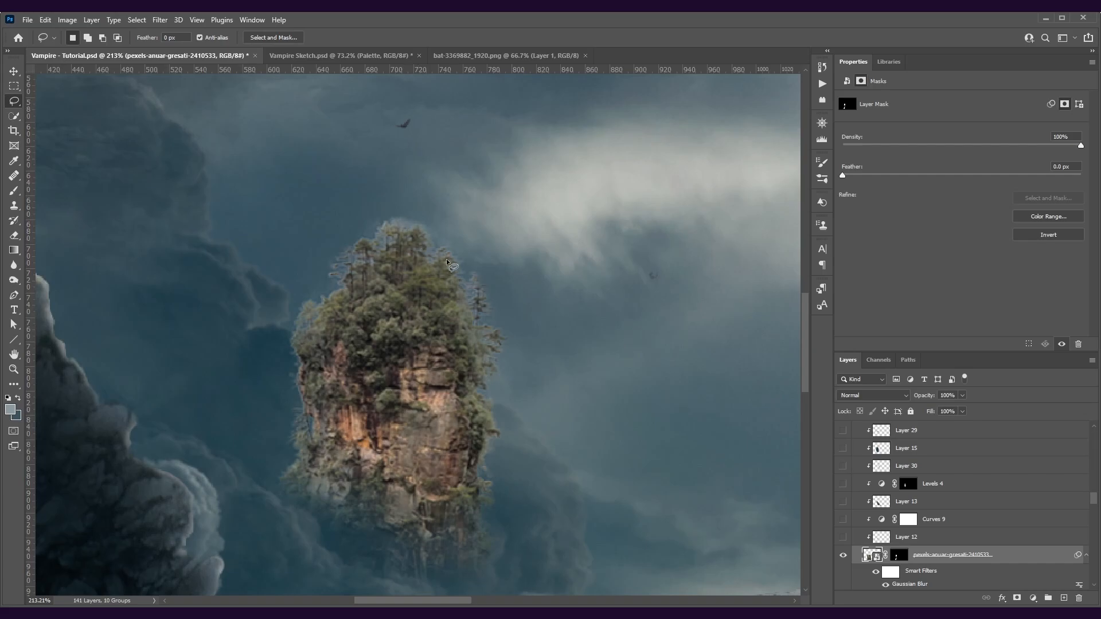
{"action": "key", "text": "ctrl+0"}
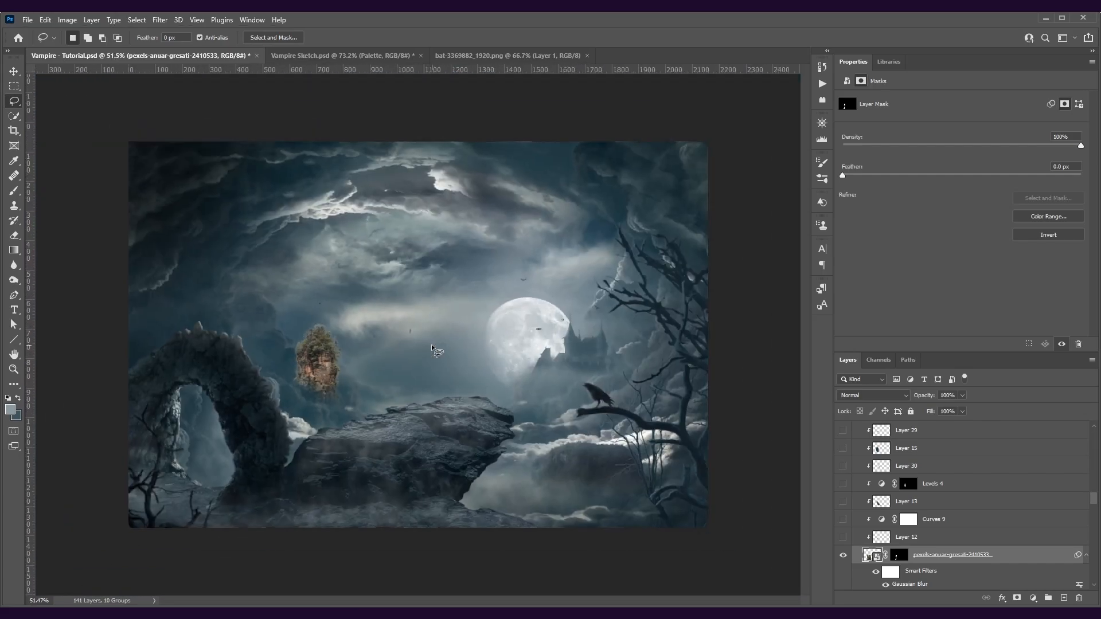
{"action": "scroll", "coordinate": [321, 402], "scroll_direction": "up", "scroll_amount": 5}
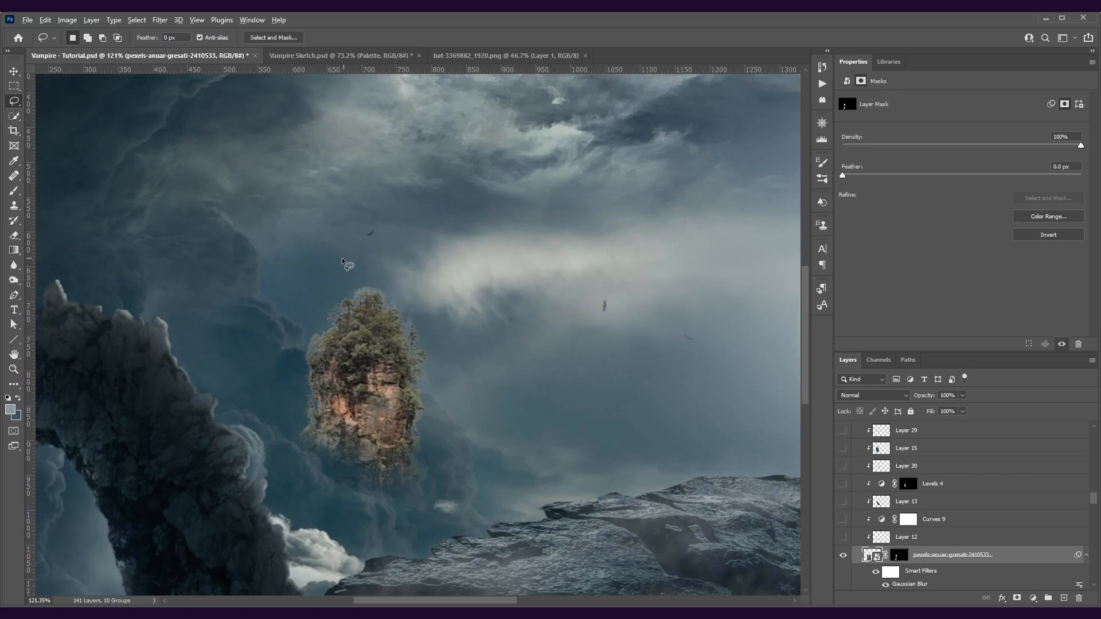
{"action": "scroll", "coordinate": [352, 262], "scroll_direction": "up", "scroll_amount": 3}
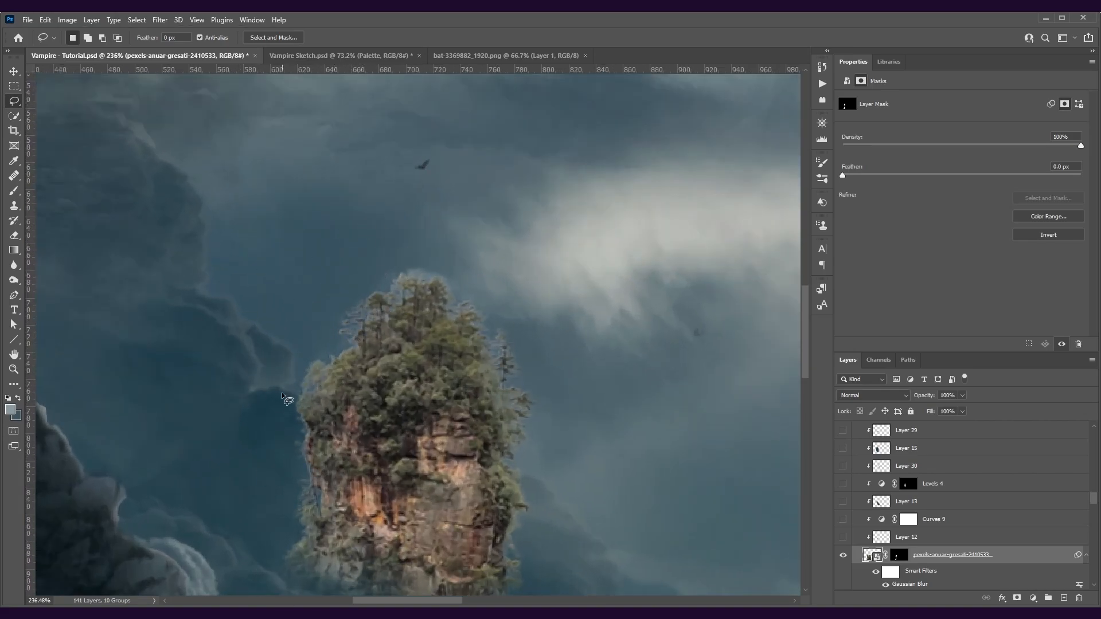
- Show and select Layer 12, clipped to the rock pillar layer, and choose the Clone Stamp tool
{"action": "scroll", "coordinate": [710, 431], "scroll_direction": "down", "scroll_amount": 1}
{"action": "left_click", "coordinate": [843, 538]}
{"action": "left_click", "coordinate": [845, 539]}
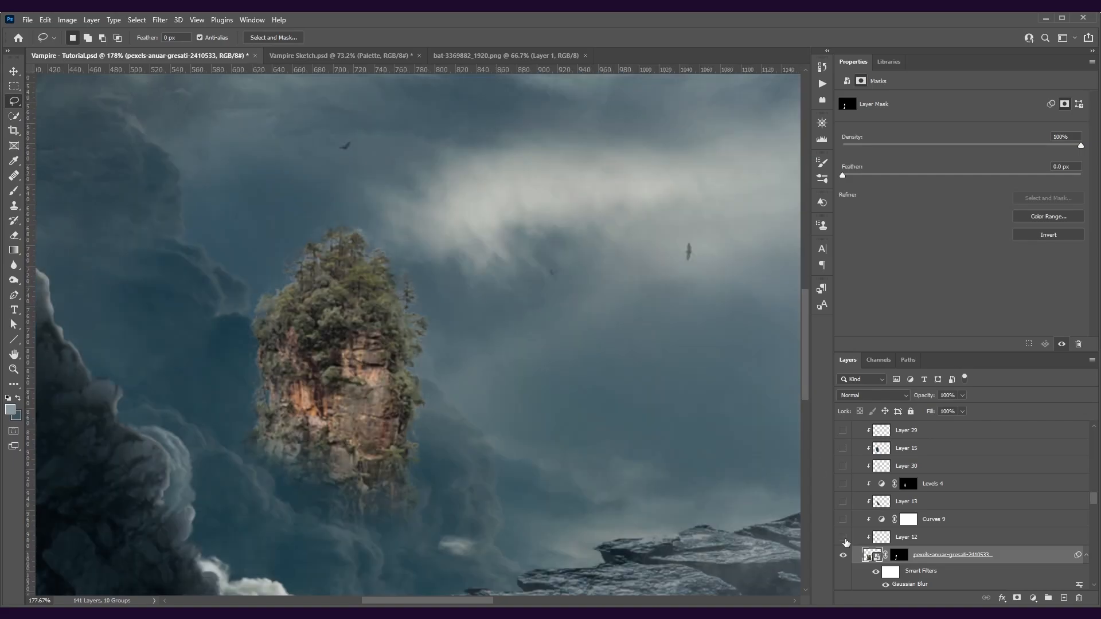
{"action": "left_click", "coordinate": [845, 540]}
{"action": "left_click", "coordinate": [881, 536]}
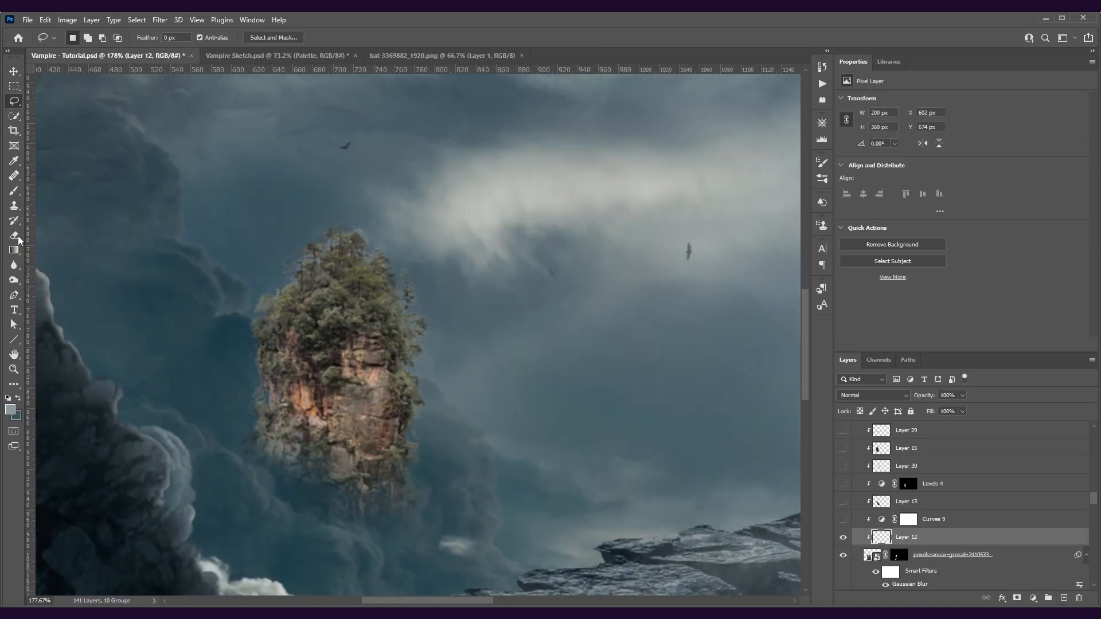
{"action": "right_click", "coordinate": [16, 208]}
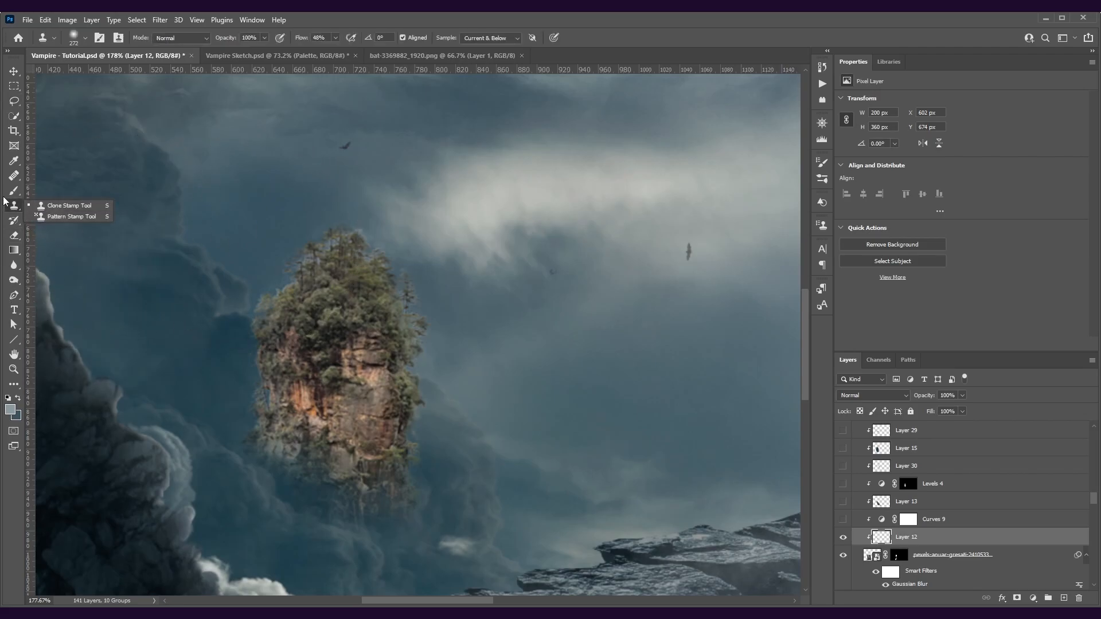
- Clone surrounding foliage and rock texture on Layer 12 over the pillar's trees and upper edges with the Clone Stamp tool
{"action": "left_click", "coordinate": [50, 208]}
{"action": "mouse_move", "coordinate": [318, 280]}
{"action": "left_mouse_down"}
{"action": "mouse_move", "coordinate": [258, 253]}
{"action": "mouse_move", "coordinate": [197, 253]}
{"action": "left_mouse_up"}
{"action": "left_click", "coordinate": [328, 281], "text": "alt"}
{"action": "mouse_move", "coordinate": [315, 267]}
{"action": "left_mouse_down"}
{"action": "mouse_move", "coordinate": [321, 239]}
{"action": "mouse_move", "coordinate": [344, 230]}
{"action": "mouse_move", "coordinate": [361, 249]}
{"action": "left_mouse_up"}
{"action": "left_click", "coordinate": [324, 280], "text": "alt"}
{"action": "mouse_move", "coordinate": [289, 298]}
{"action": "left_mouse_down"}
{"action": "mouse_move", "coordinate": [267, 300]}
{"action": "mouse_move", "coordinate": [263, 321]}
{"action": "mouse_move", "coordinate": [300, 287]}
{"action": "mouse_move", "coordinate": [377, 259]}
{"action": "mouse_move", "coordinate": [410, 296]}
{"action": "mouse_move", "coordinate": [417, 338]}
{"action": "left_mouse_up"}
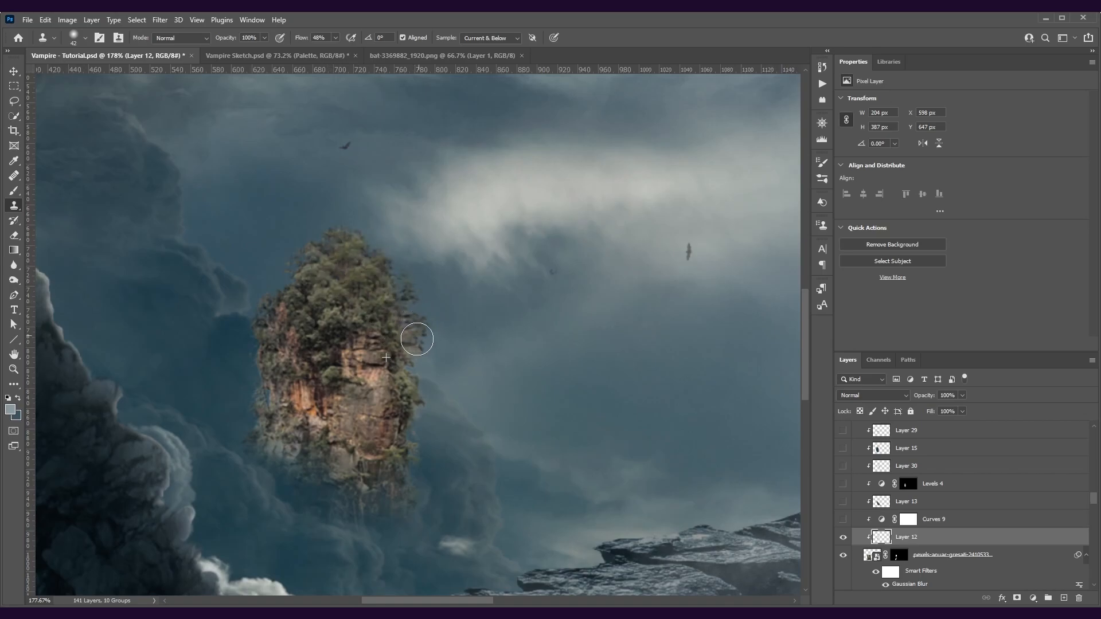
- Show and select the Curves 9 adjustment clipped to the rock pillar and go through its RGB and individual channel curves
{"action": "left_click", "coordinate": [908, 519]}
{"action": "left_click", "coordinate": [843, 519]}
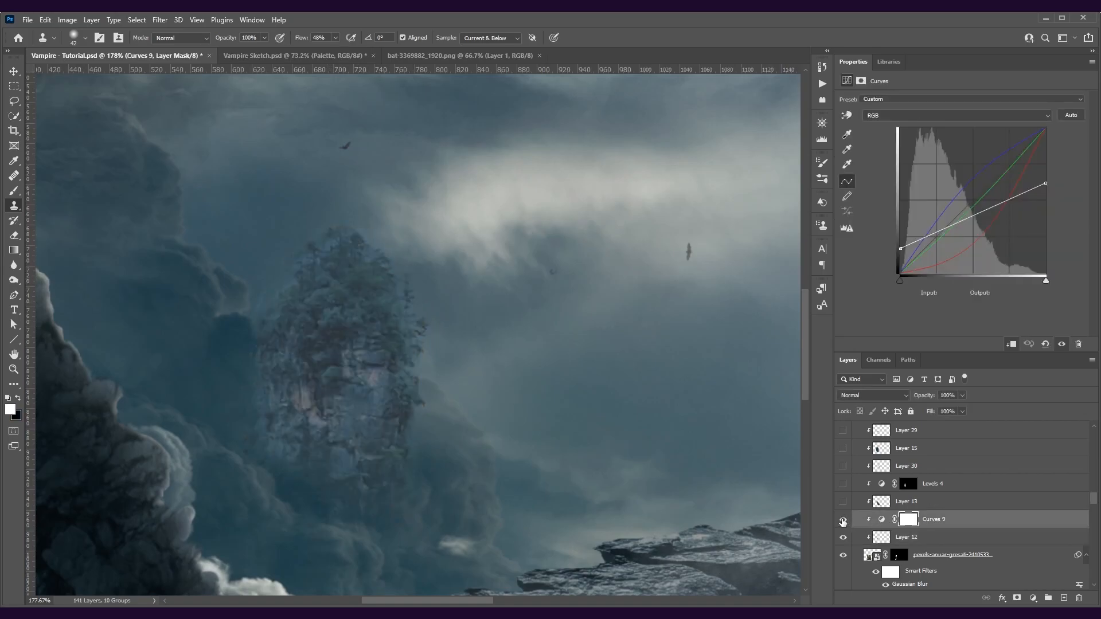
{"action": "left_click_drag", "start_coordinate": [1047, 183], "coordinate": [745, 170]}
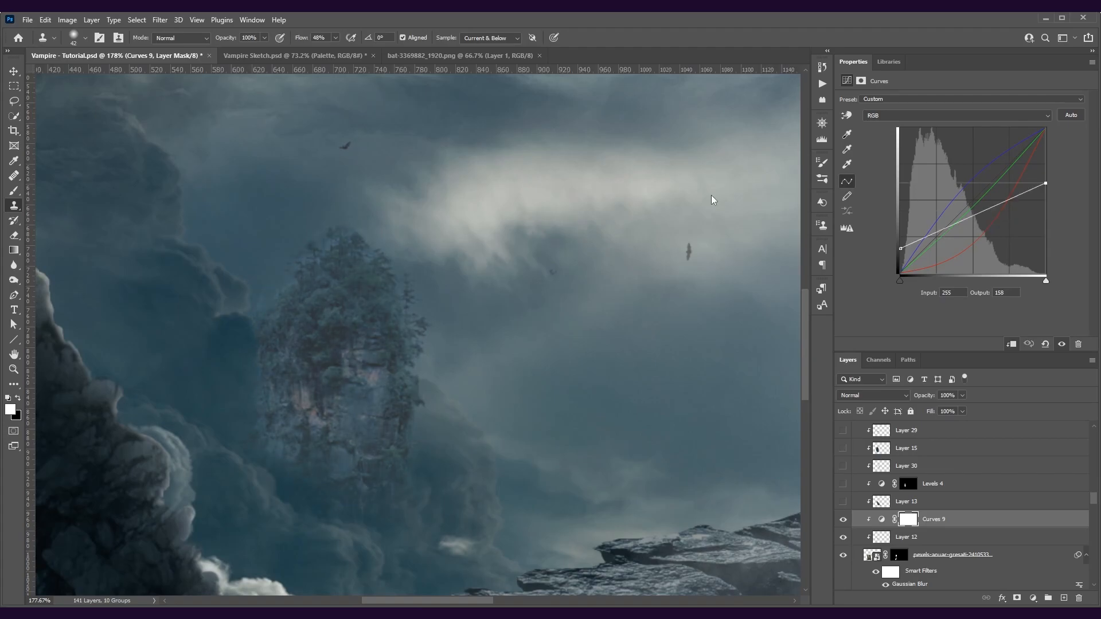
{"action": "left_click", "coordinate": [957, 115]}
{"action": "left_click", "coordinate": [952, 129]}
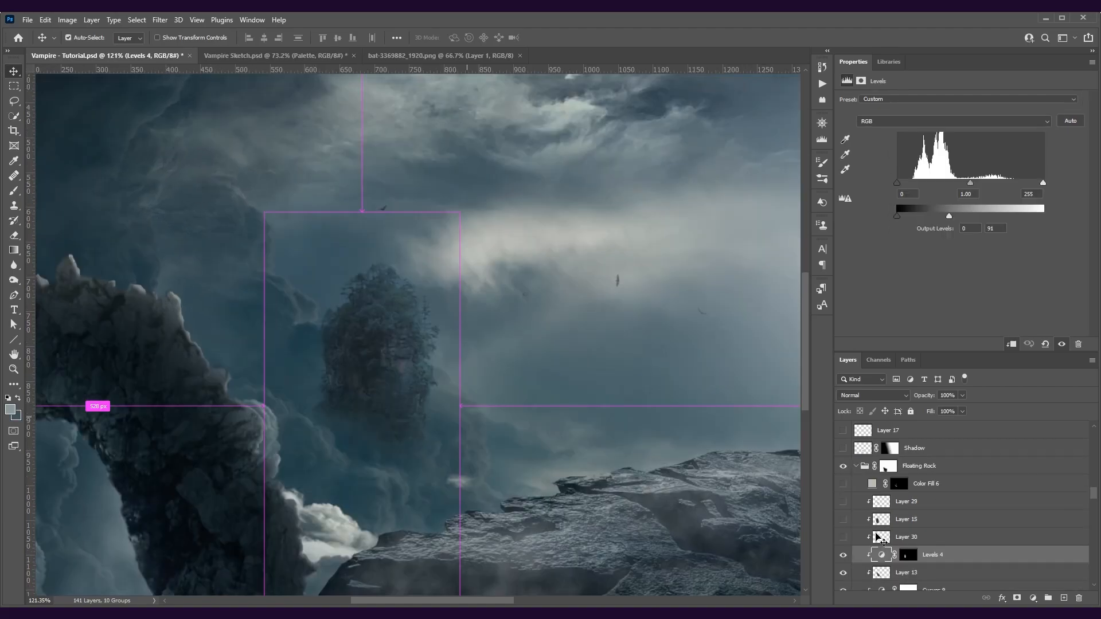
- Show Layer 30 and Layer 15 above the pillar, select Layer 15, and sample a dark blue-grey brush colour from the sky
{"action": "left_click", "coordinate": [843, 538]}
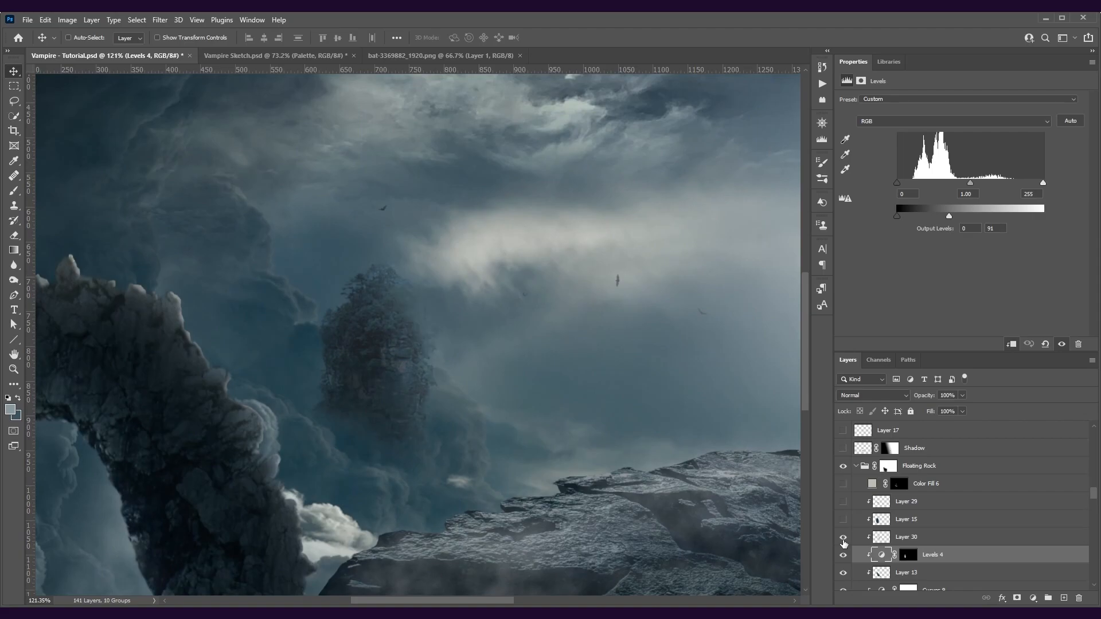
{"action": "left_click", "coordinate": [843, 519]}
{"action": "left_click", "coordinate": [893, 522]}
{"action": "key", "text": "b"}
{"action": "left_click", "coordinate": [267, 342], "text": "alt"}
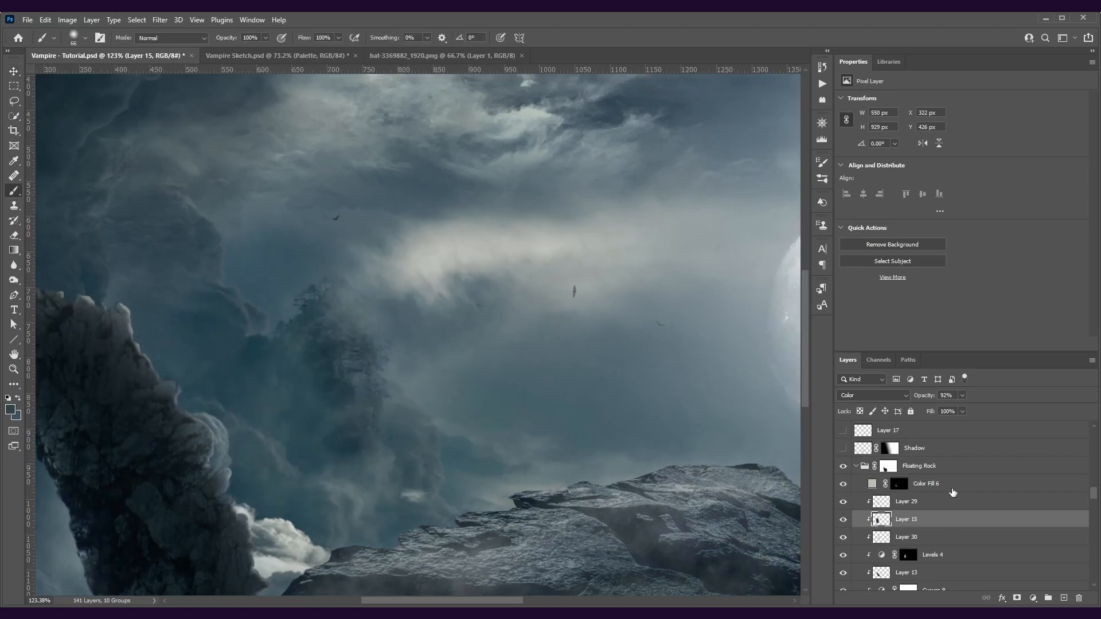
- Select Color Fill 6 in the Floating Rock group, and show Color Fill 14 and compare its glow over the whole scene
{"action": "left_click", "coordinate": [872, 485]}
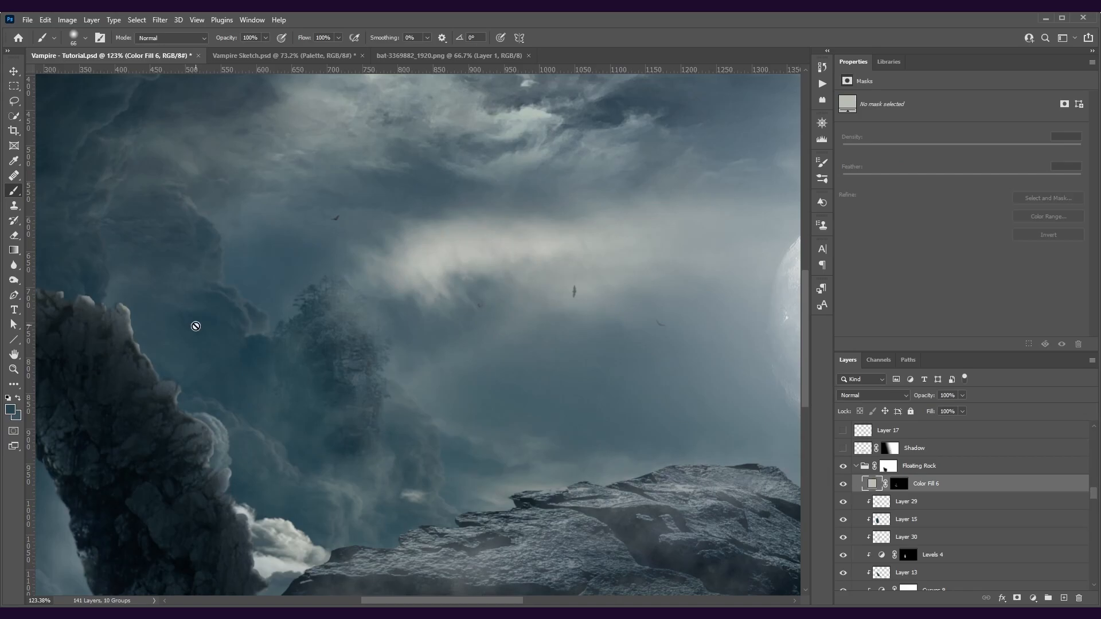
{"action": "scroll", "coordinate": [366, 519], "scroll_direction": "down", "scroll_amount": 5}
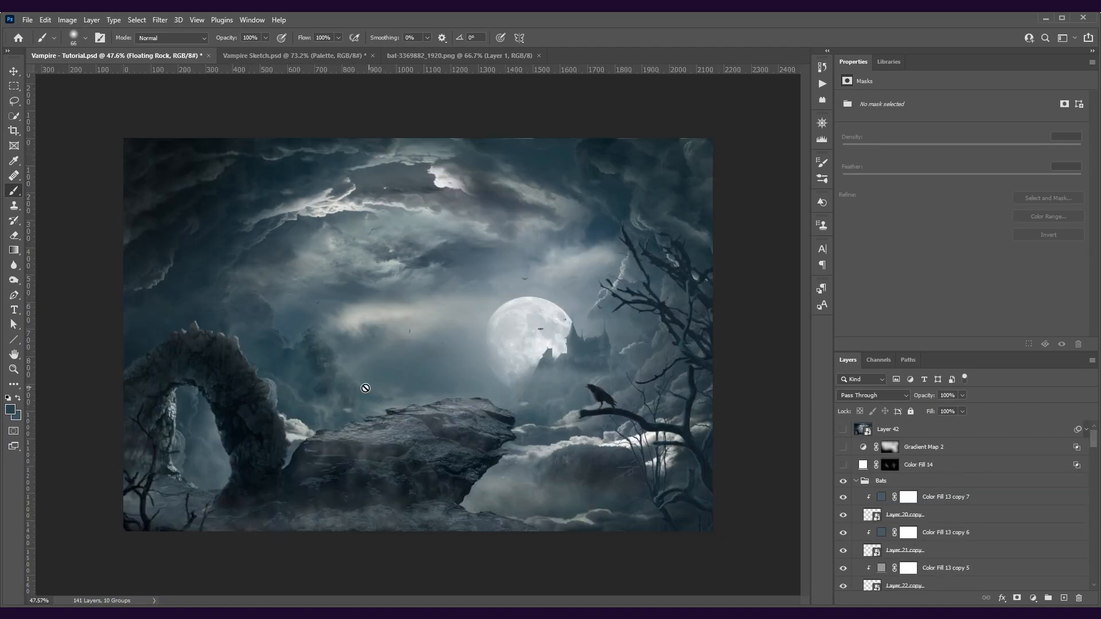
{"action": "left_click", "coordinate": [843, 466]}
{"action": "left_click", "coordinate": [842, 465]}
{"action": "left_click", "coordinate": [842, 465]}
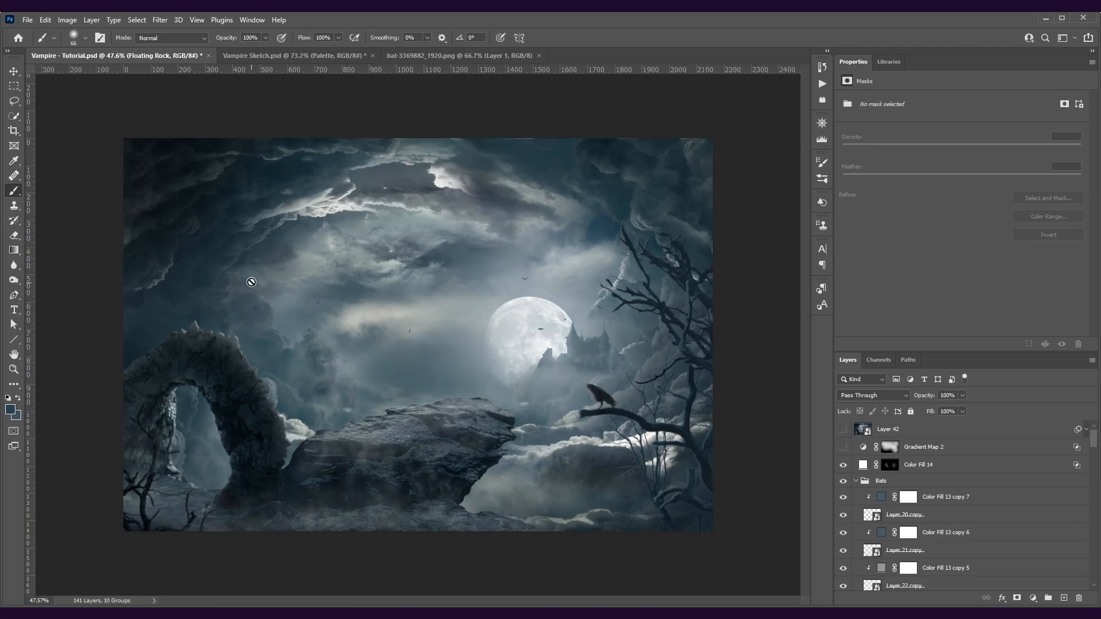
{"action": "left_click", "coordinate": [889, 466]}
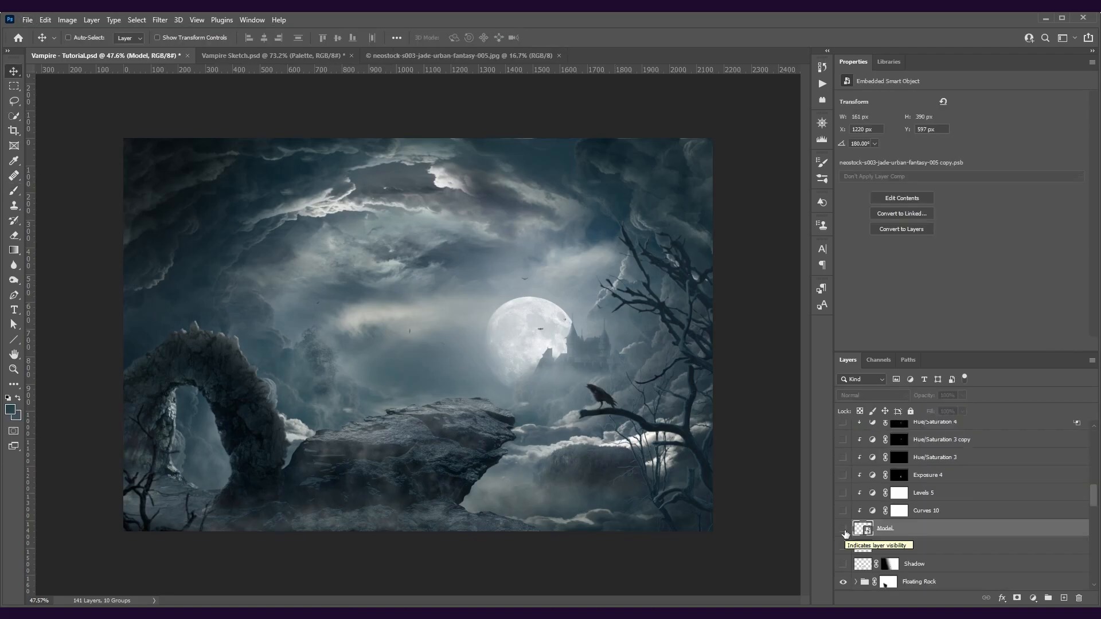
- Show the Model layer on the cliff and switch to the neostock-s003-jade-urban-fantasy-005.jpg photo
{"action": "left_click", "coordinate": [842, 528]}
{"action": "left_click_drag", "start_coordinate": [514, 371], "coordinate": [569, 403]}
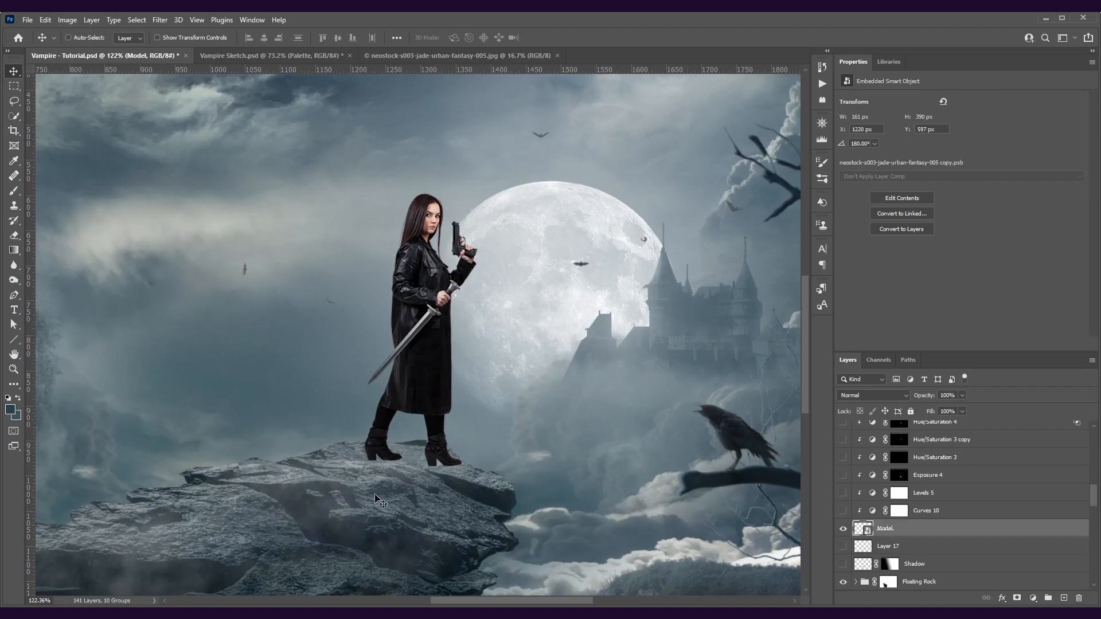
{"action": "left_click", "coordinate": [425, 54]}
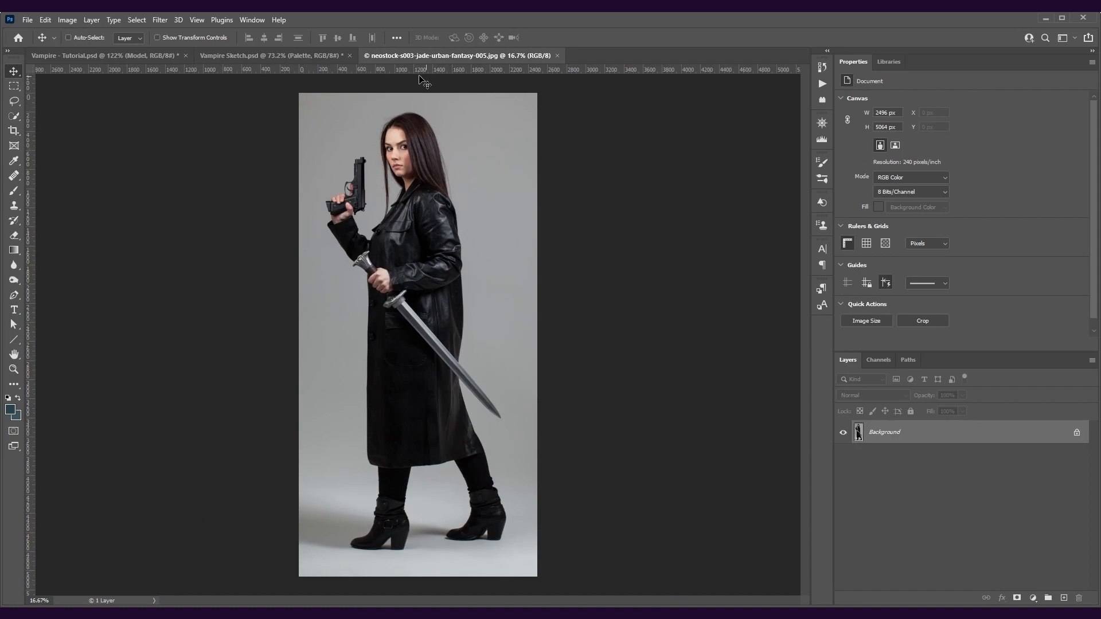
- Select the woman automatically with the Quick Selection tool's Select Subject and open the selection in Select and Mask
{"action": "left_click", "coordinate": [15, 101]}
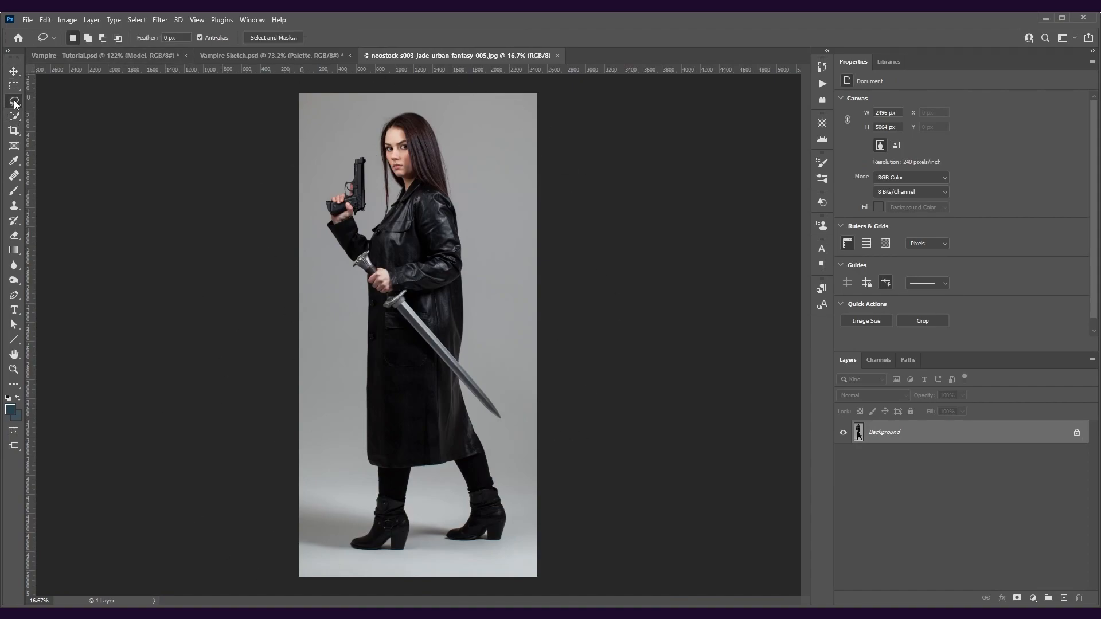
{"action": "left_click", "coordinate": [14, 116]}
{"action": "left_click", "coordinate": [325, 38]}
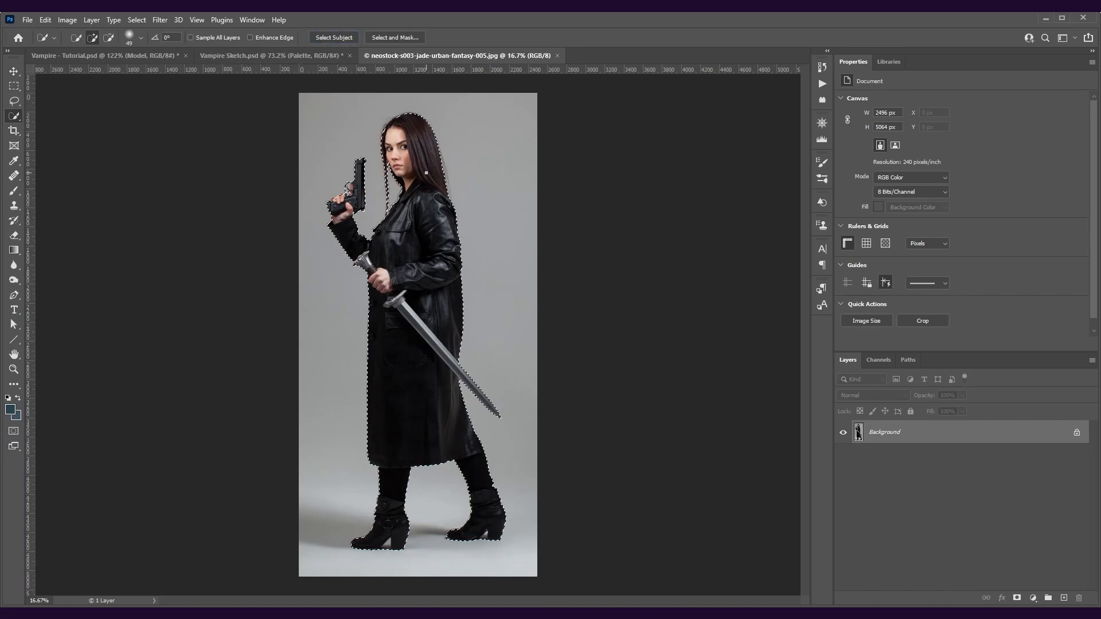
{"action": "scroll", "coordinate": [383, 176], "scroll_direction": "up", "scroll_amount": 4}
{"action": "scroll", "coordinate": [401, 344], "scroll_direction": "down", "scroll_amount": 3}
{"action": "left_click", "coordinate": [407, 37]}
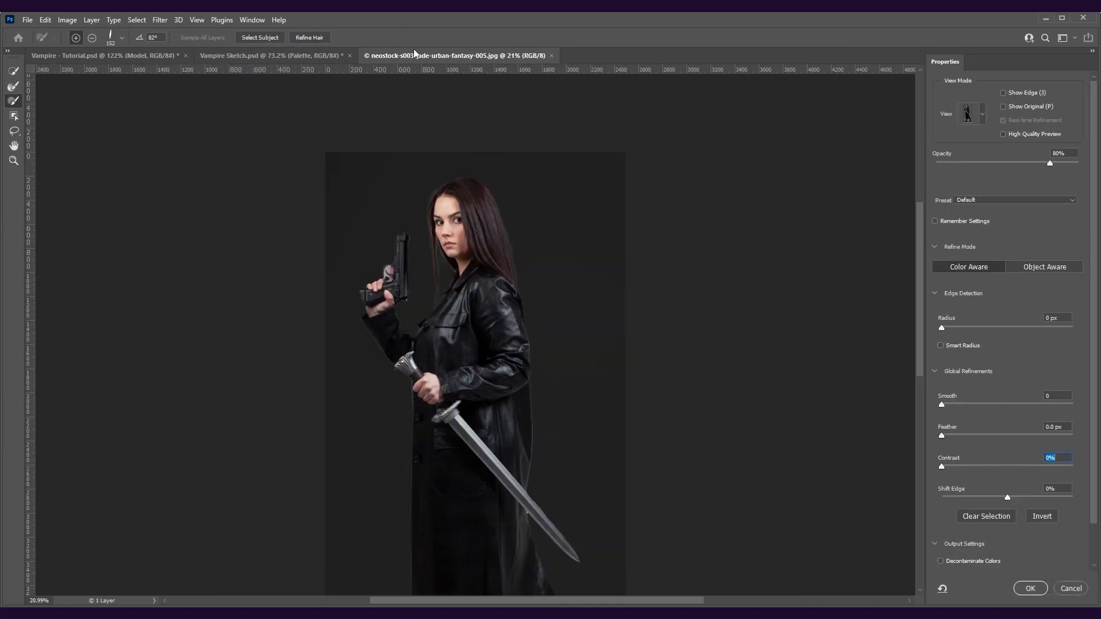
- Refine the selection around the woman's hair with the Refine Edge Brush
{"action": "left_click", "coordinate": [973, 113]}
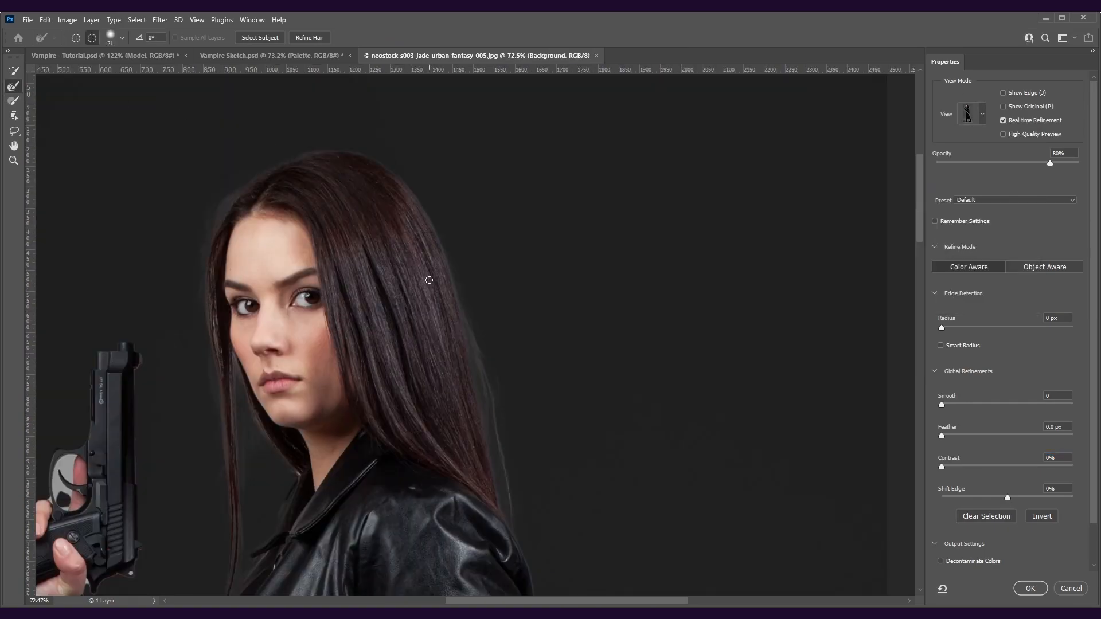
{"action": "left_click", "coordinate": [12, 87]}
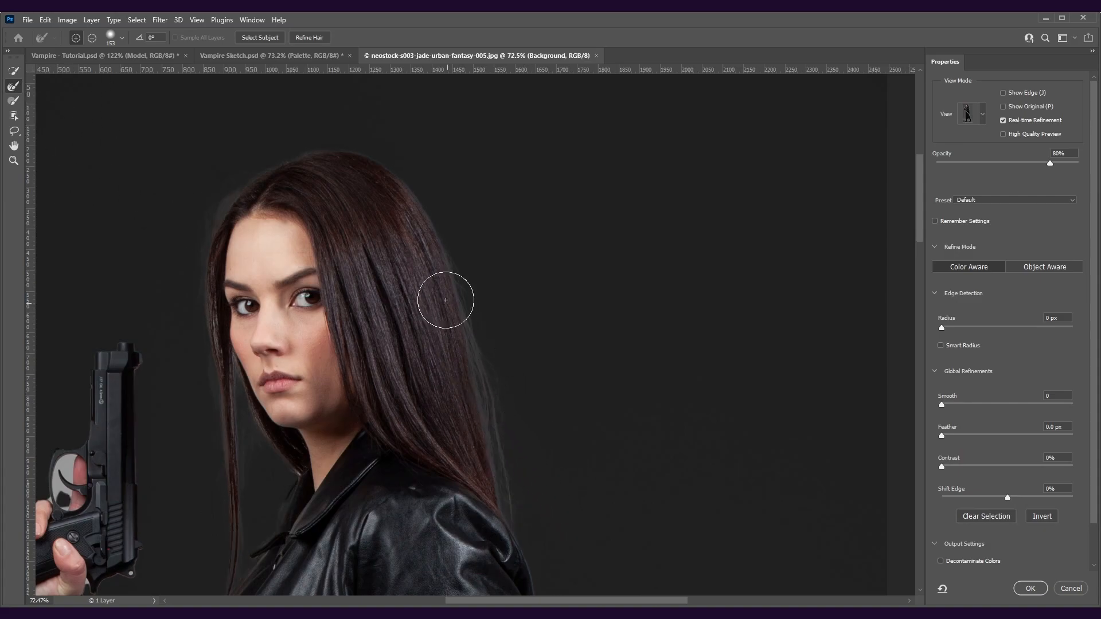
{"action": "left_click_drag", "start_coordinate": [365, 169], "coordinate": [451, 164]}
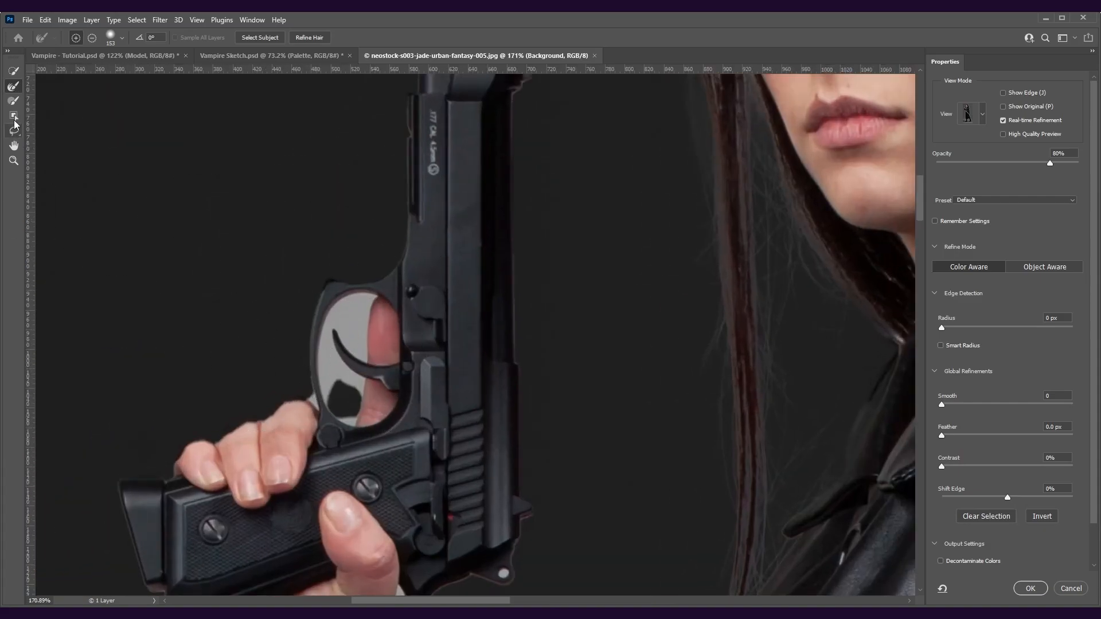
- Subtract the grey background inside the pistol's trigger guard from the selection with a small elliptical brush
{"action": "left_click", "coordinate": [12, 101]}
{"action": "scroll", "coordinate": [378, 333], "scroll_direction": "up", "scroll_amount": 6}
{"action": "left_click_drag", "start_coordinate": [383, 333], "coordinate": [316, 315]}
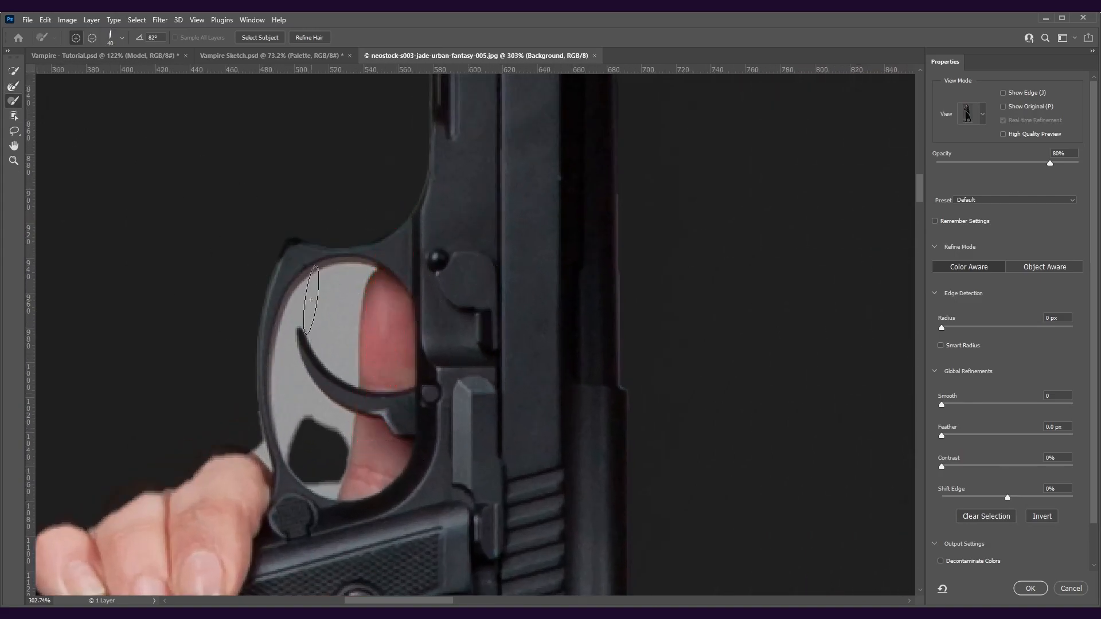
{"action": "right_click", "coordinate": [312, 299]}
{"action": "left_click_drag", "start_coordinate": [347, 408], "coordinate": [350, 408]}
{"action": "left_click_drag", "start_coordinate": [409, 347], "coordinate": [441, 348]}
{"action": "left_click", "coordinate": [356, 200]}
{"action": "mouse_move", "coordinate": [348, 316]}
{"action": "left_mouse_down"}
{"action": "mouse_move", "coordinate": [325, 284]}
{"action": "mouse_move", "coordinate": [297, 304]}
{"action": "mouse_move", "coordinate": [281, 421]}
{"action": "left_mouse_up"}
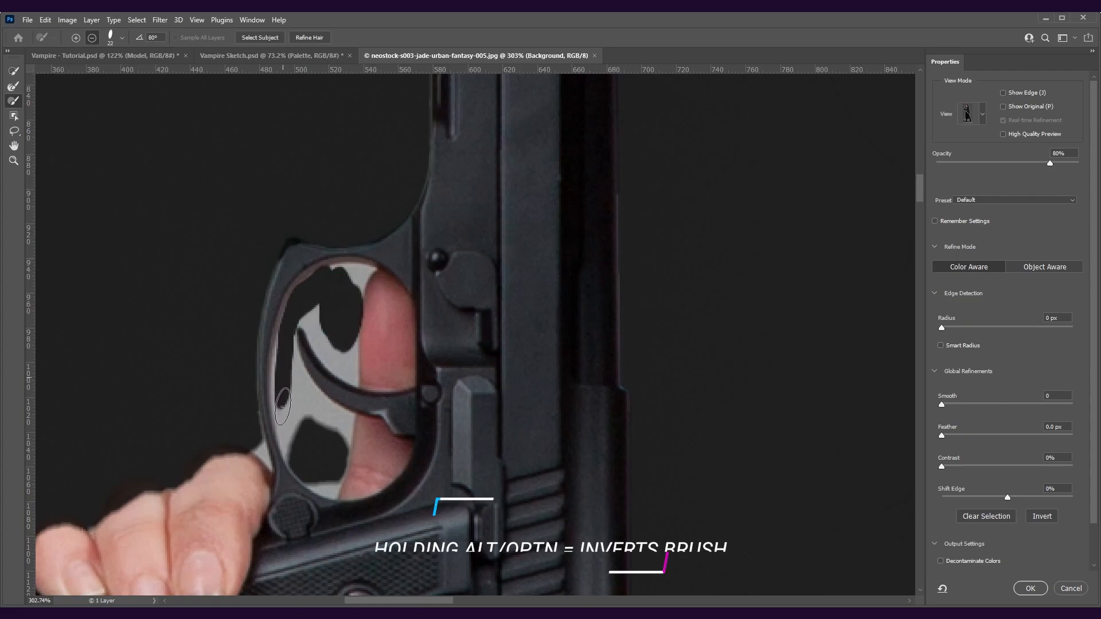
- Rotate the brush to 116°, shrink it to 11, and subtract the grey sliver between the knuckle and the trigger guard
{"action": "key", "text": "alt"}
{"action": "key", "text": "Left"}
{"action": "key", "text": "Left"}
{"action": "key", "text": "Left"}
{"action": "key", "text": "Left"}
{"action": "key", "text": "Left"}
{"action": "key", "text": "Left"}
{"action": "key", "text": "Left"}
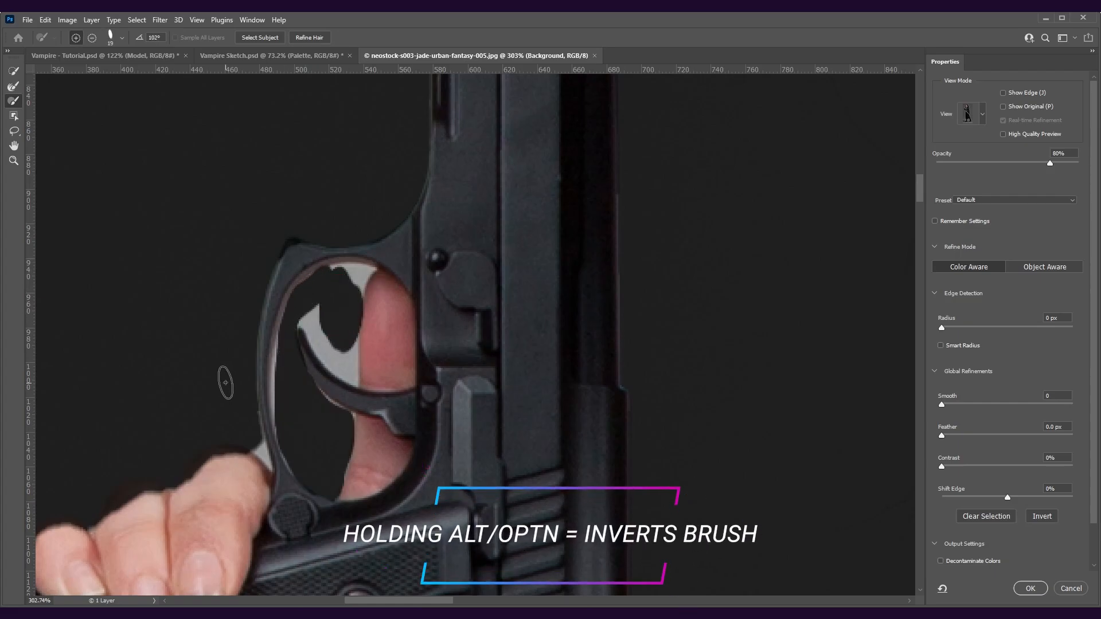
{"action": "key", "text": "Left"}
{"action": "key", "text": "Left"}
{"action": "key", "text": "Left"}
{"action": "key", "text": "Left"}
{"action": "key", "text": "Left"}
{"action": "key", "text": "Left"}
{"action": "key", "text": "Left"}
{"action": "key", "text": "Left"}
{"action": "key", "text": "Left"}
{"action": "key", "text": "Left"}
{"action": "key", "text": "Left"}
{"action": "key", "text": "Left"}
{"action": "key", "text": "Left"}
{"action": "key", "text": "Left"}
{"action": "key", "text": "Left"}
{"action": "key", "text": "Left"}
{"action": "key", "text": "Left"}
{"action": "key", "text": "Left"}
{"action": "key", "text": "Left"}
{"action": "key", "text": "Left"}
{"action": "right_click", "coordinate": [255, 444], "text": "alt"}
{"action": "left_click_drag", "start_coordinate": [255, 444], "coordinate": [251, 446]}
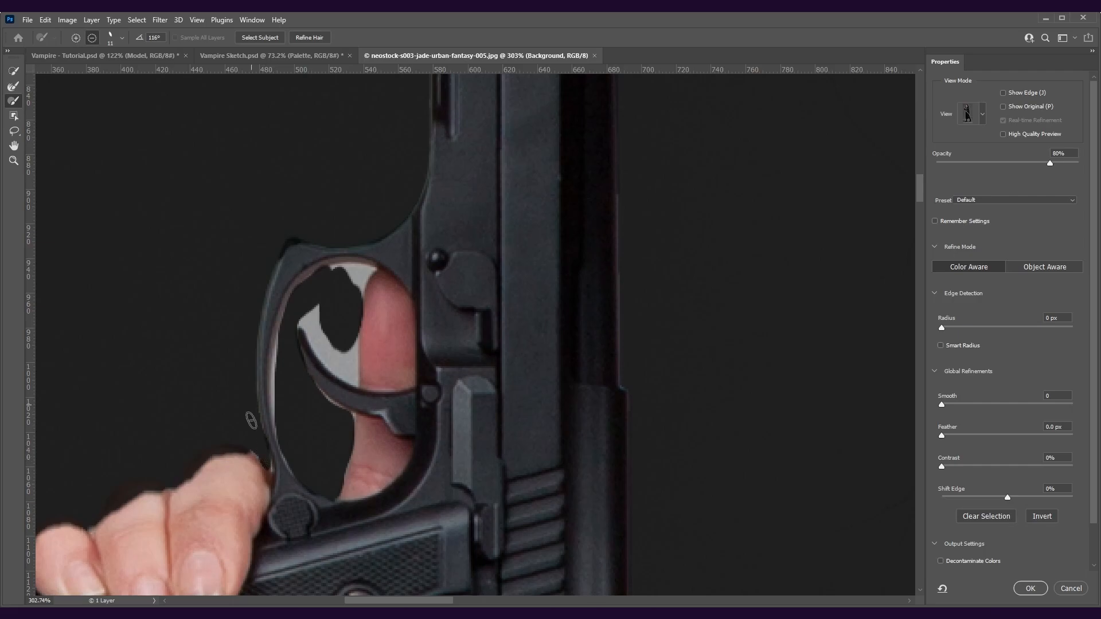
{"action": "mouse_move", "coordinate": [255, 443]}
{"action": "left_mouse_down"}
{"action": "mouse_move", "coordinate": [265, 464]}
{"action": "mouse_move", "coordinate": [255, 423]}
{"action": "left_mouse_up"}
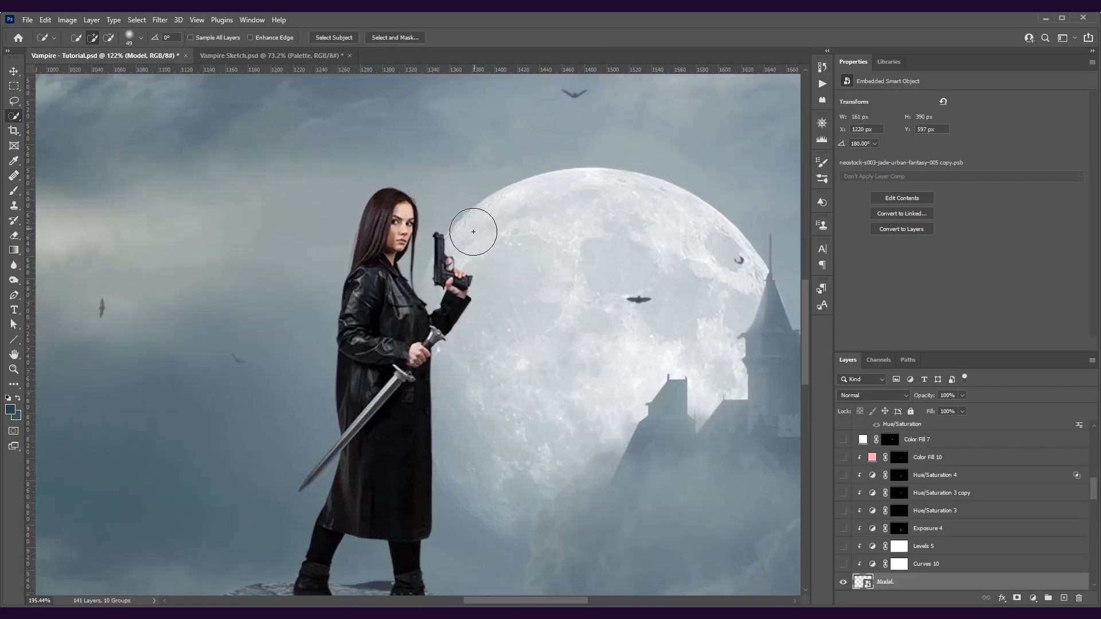
- Show the Curves 10 and Exposure 4 adjustments clipped to the model and select the Exposure 4 layer mask
{"action": "scroll", "coordinate": [474, 233], "scroll_direction": "up", "scroll_amount": 3}
{"action": "scroll", "coordinate": [456, 382], "scroll_direction": "down", "scroll_amount": 2}
{"action": "scroll", "coordinate": [456, 383], "scroll_direction": "down", "scroll_amount": 2}
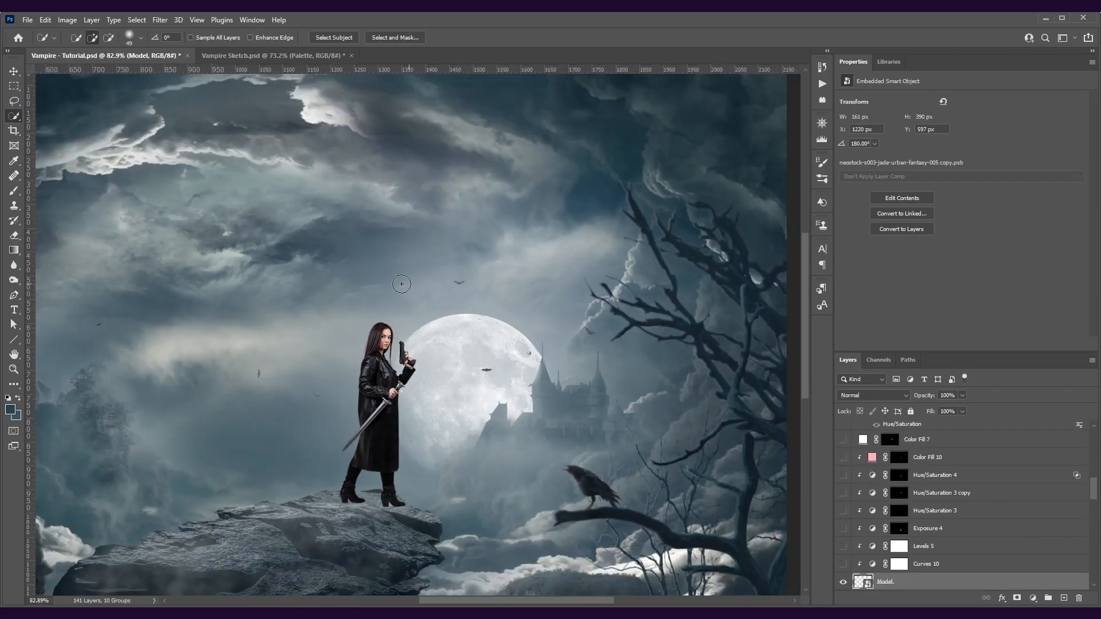
{"action": "scroll", "coordinate": [398, 492], "scroll_direction": "up", "scroll_amount": 2}
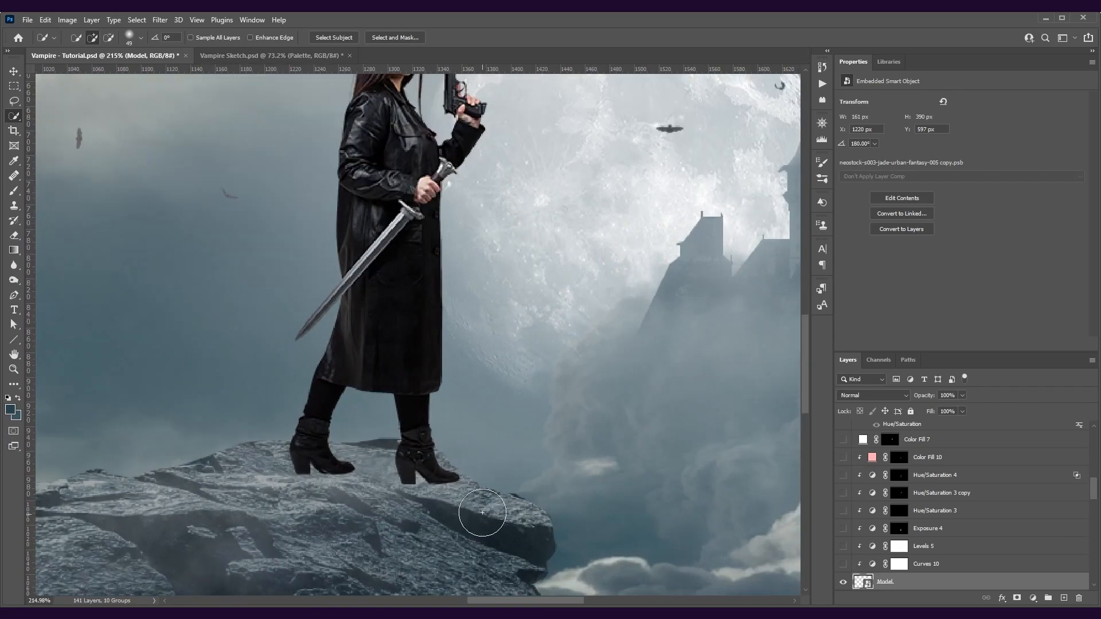
{"action": "left_click", "coordinate": [843, 564]}
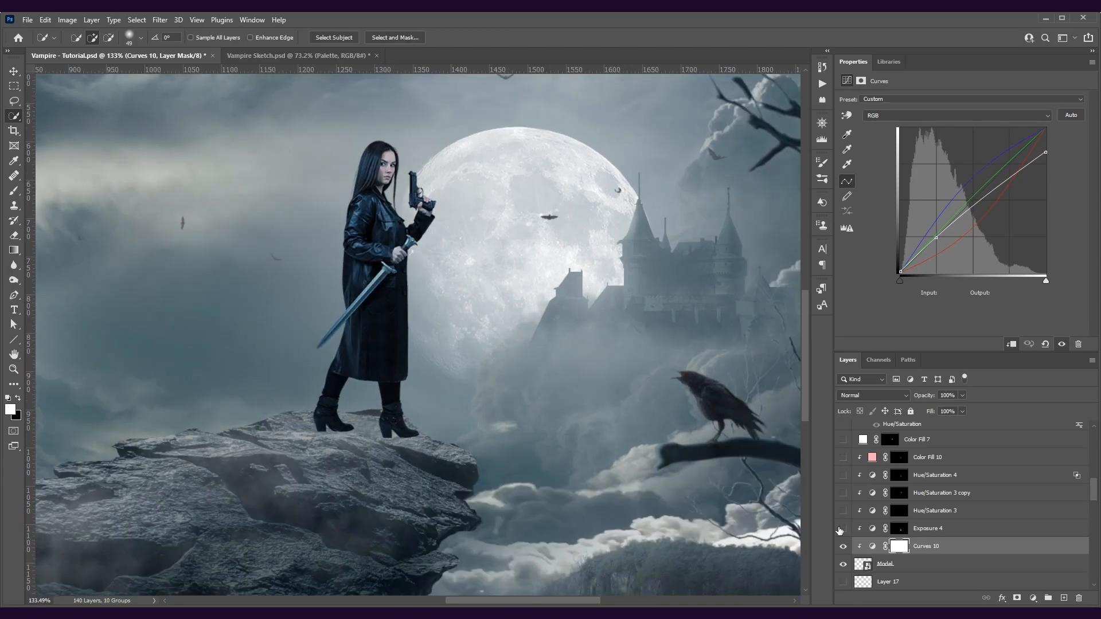
{"action": "left_click", "coordinate": [841, 529]}
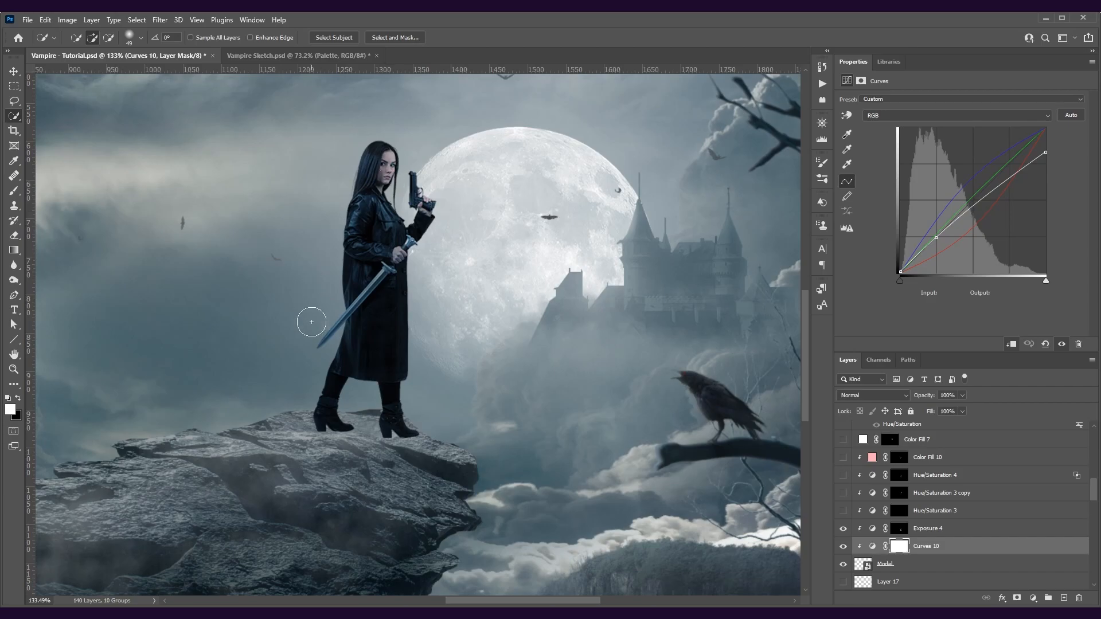
{"action": "left_click", "coordinate": [887, 527]}
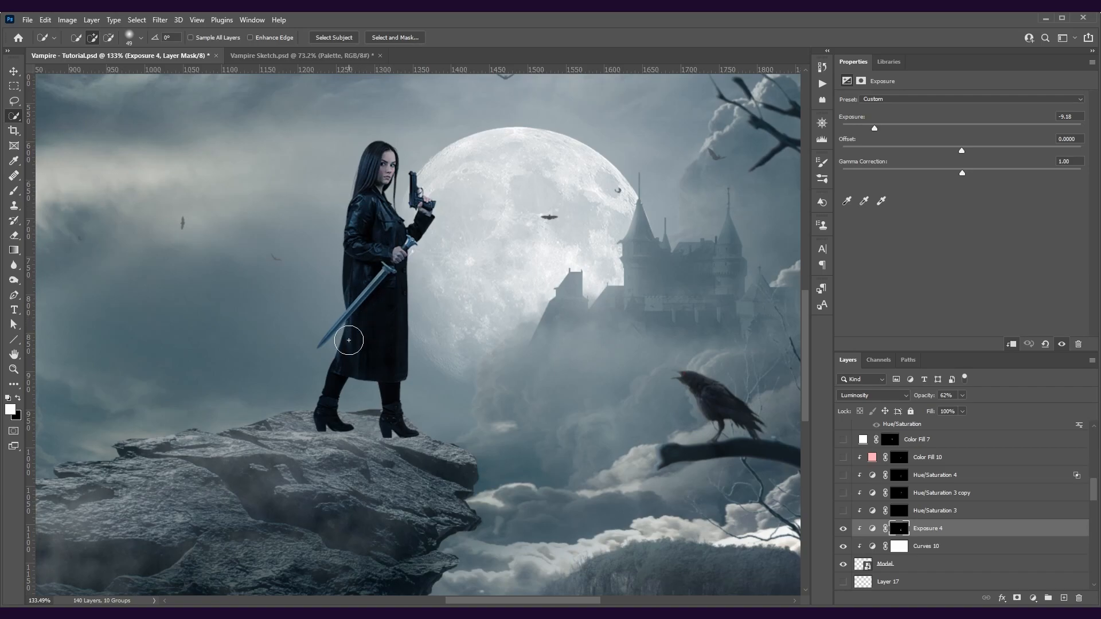
- Examine how the Exposure 4 shading falls on the model's face, coat, sword, pistol and boots
{"action": "scroll", "coordinate": [381, 138], "scroll_direction": "up", "scroll_amount": 8}
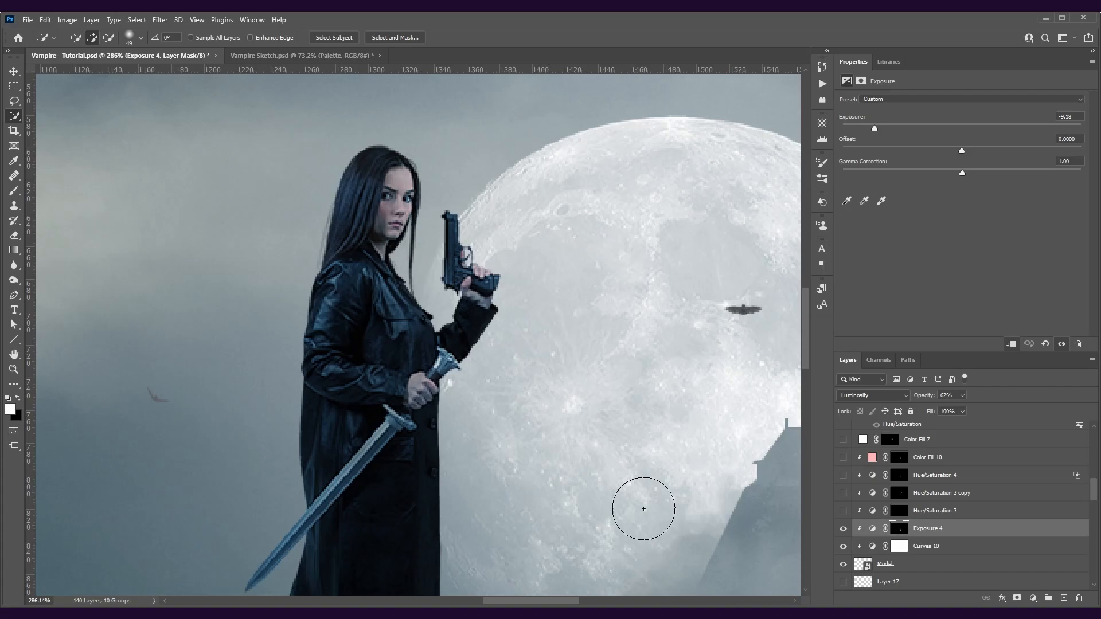
{"action": "scroll", "coordinate": [373, 317], "scroll_direction": "down", "scroll_amount": 6}
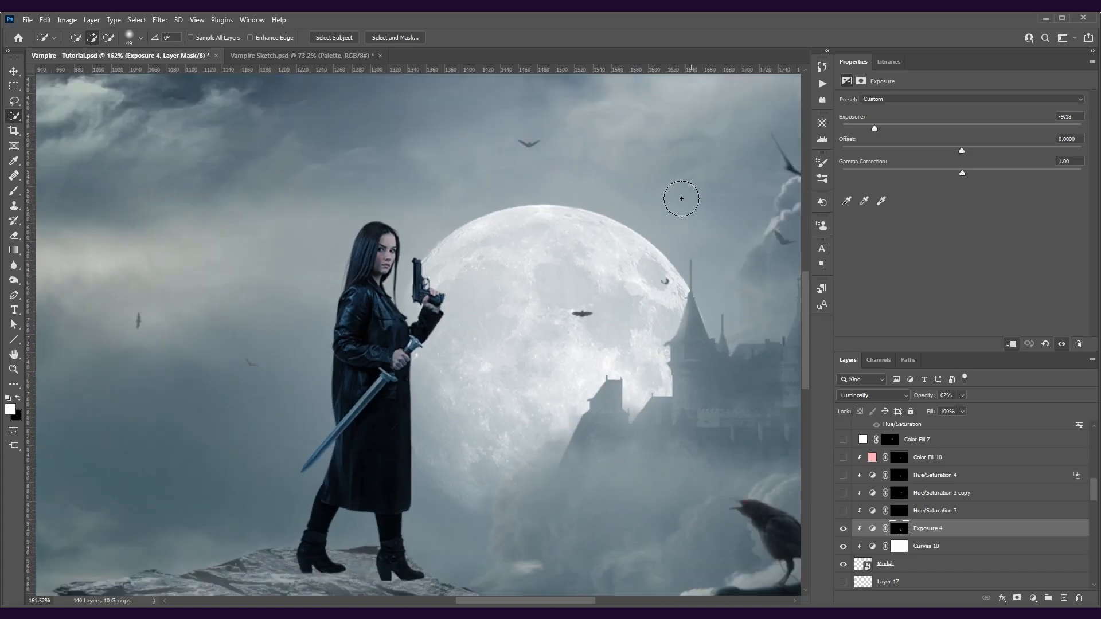
{"action": "scroll", "coordinate": [403, 338], "scroll_direction": "up", "scroll_amount": 4}
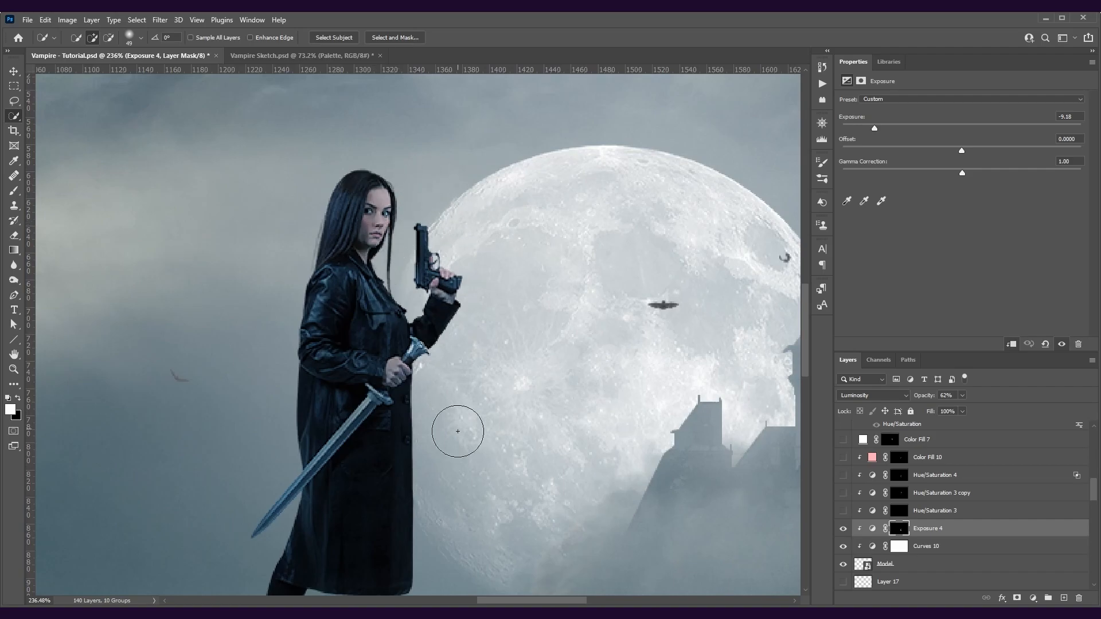
{"action": "scroll", "coordinate": [444, 389], "scroll_direction": "up", "scroll_amount": 5}
{"action": "scroll", "coordinate": [453, 385], "scroll_direction": "down", "scroll_amount": 4}
{"action": "left_click_drag", "start_coordinate": [467, 381], "coordinate": [439, 379]}
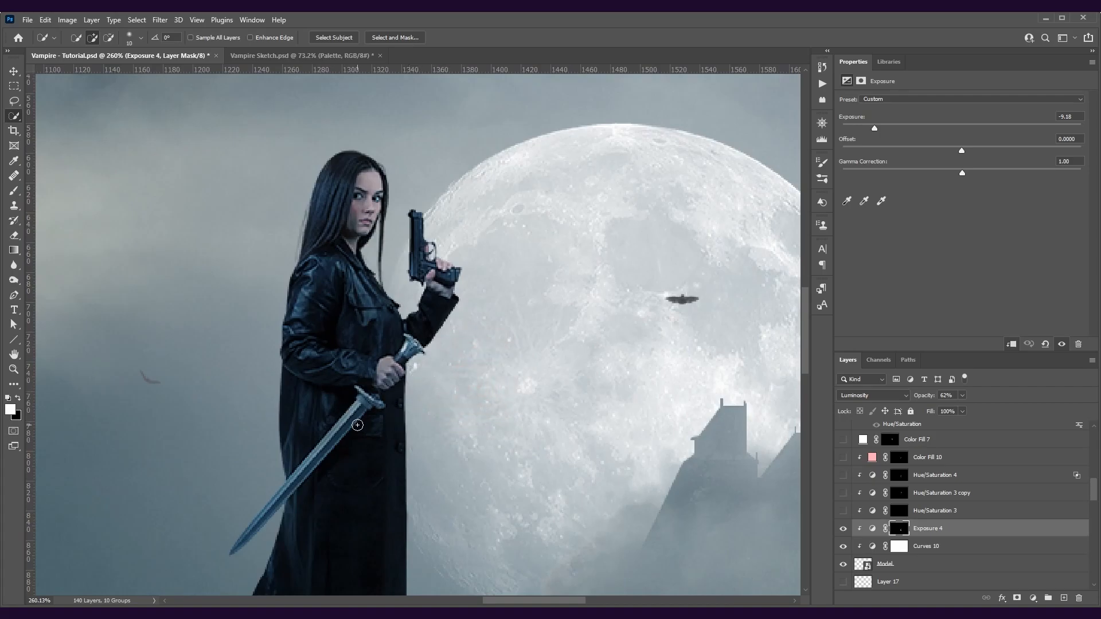
{"action": "scroll", "coordinate": [442, 356], "scroll_direction": "down", "scroll_amount": 3}
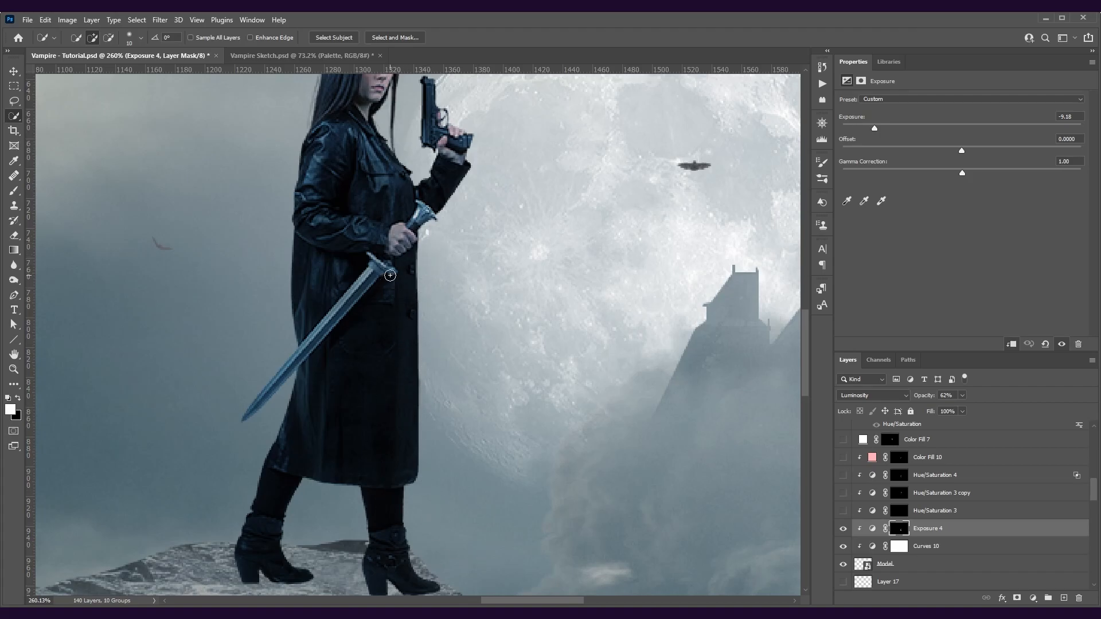
{"action": "scroll", "coordinate": [439, 116], "scroll_direction": "up", "scroll_amount": 4}
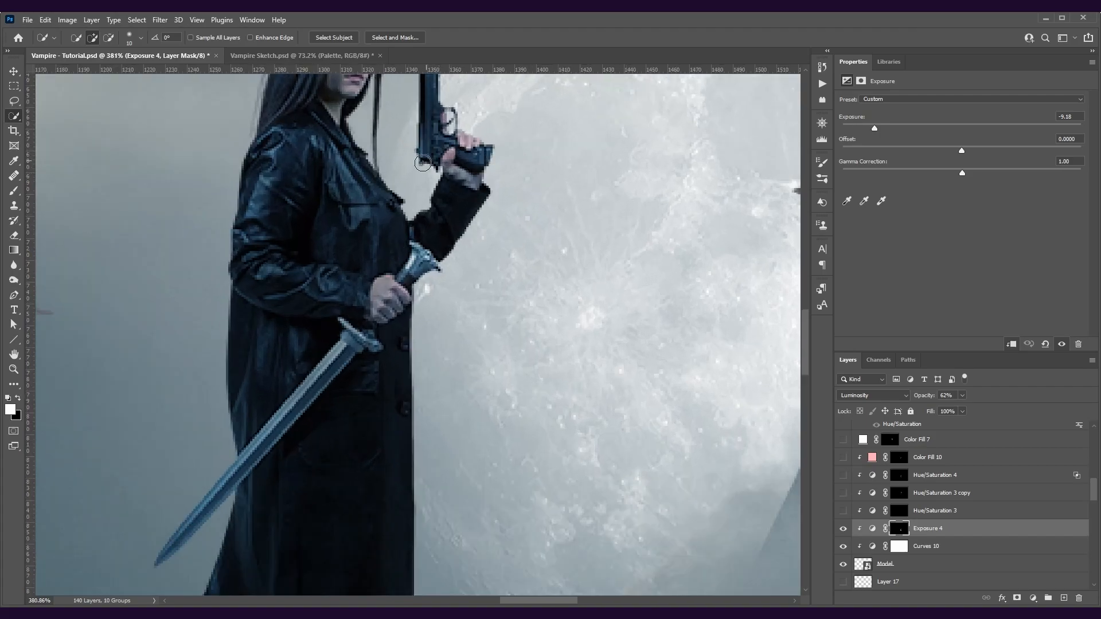
- Show the Hue/Saturation 3 adjustment clipped to the model
{"action": "left_click", "coordinate": [843, 511]}
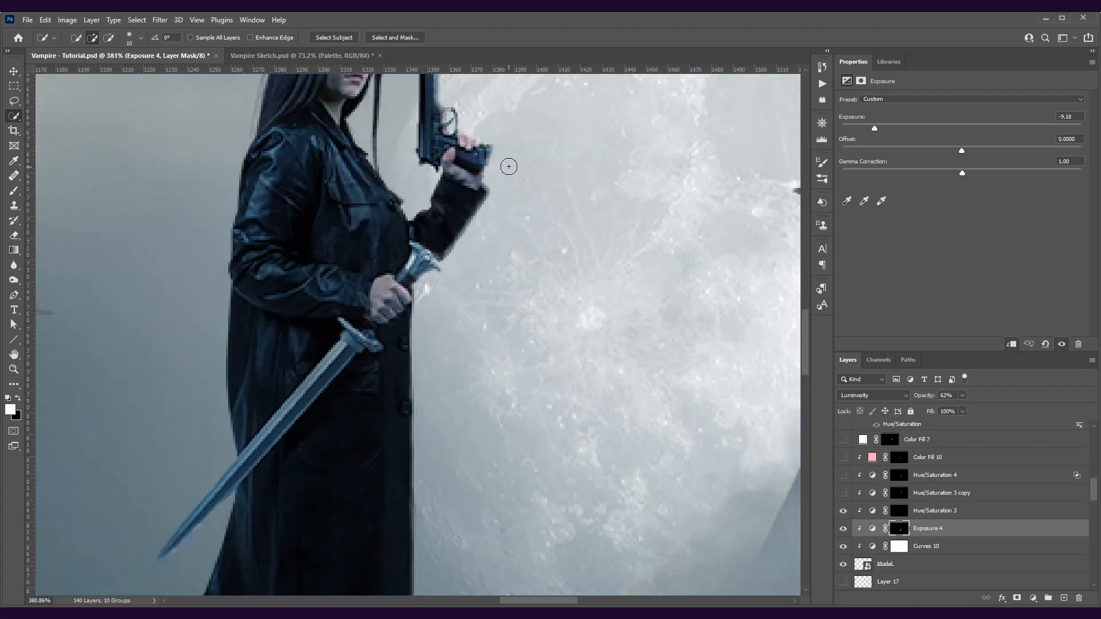
- Try the Hue/Saturation 3 adjustment with Lightness at +100 and return it to +60
{"action": "scroll", "coordinate": [517, 234], "scroll_direction": "up", "scroll_amount": 5}
{"action": "left_click", "coordinate": [921, 513]}
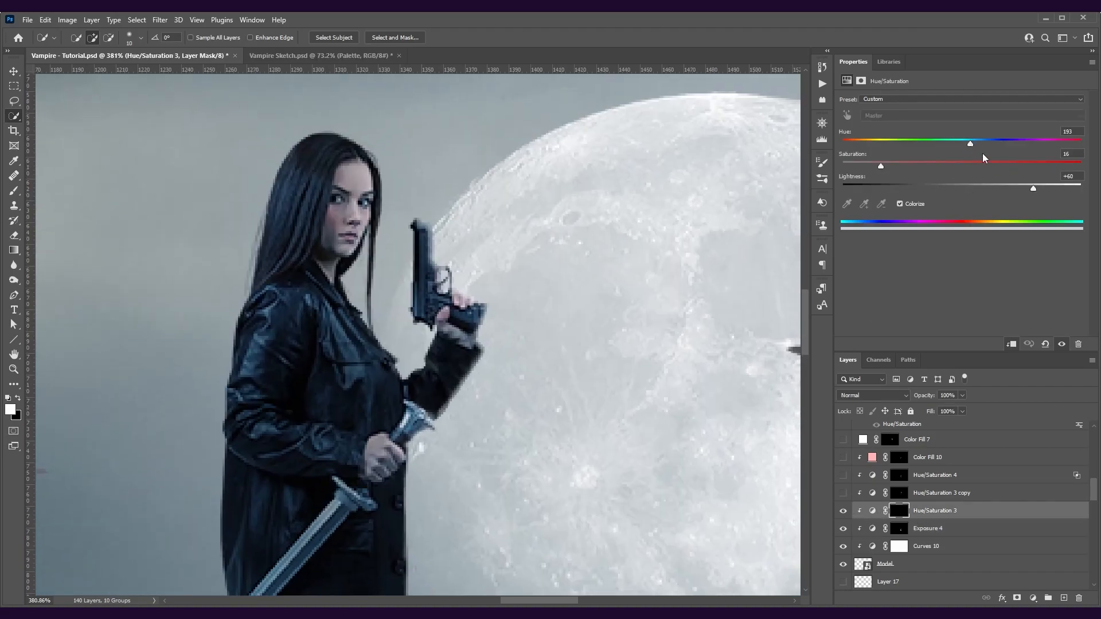
{"action": "left_click_drag", "start_coordinate": [1074, 184], "coordinate": [1087, 185]}
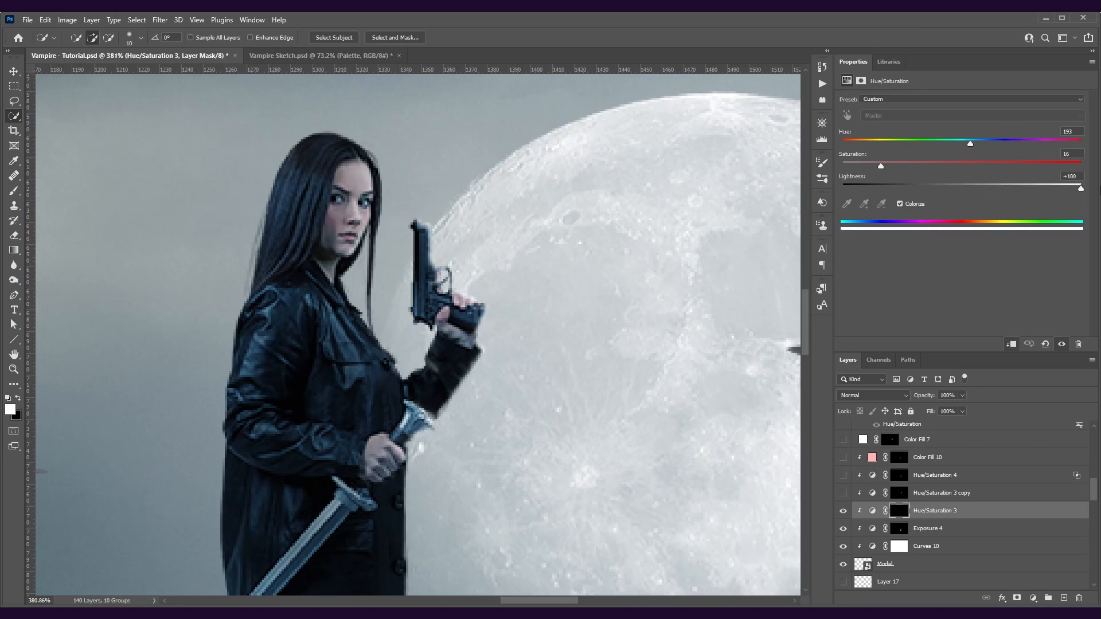
{"action": "left_click", "coordinate": [1033, 186]}
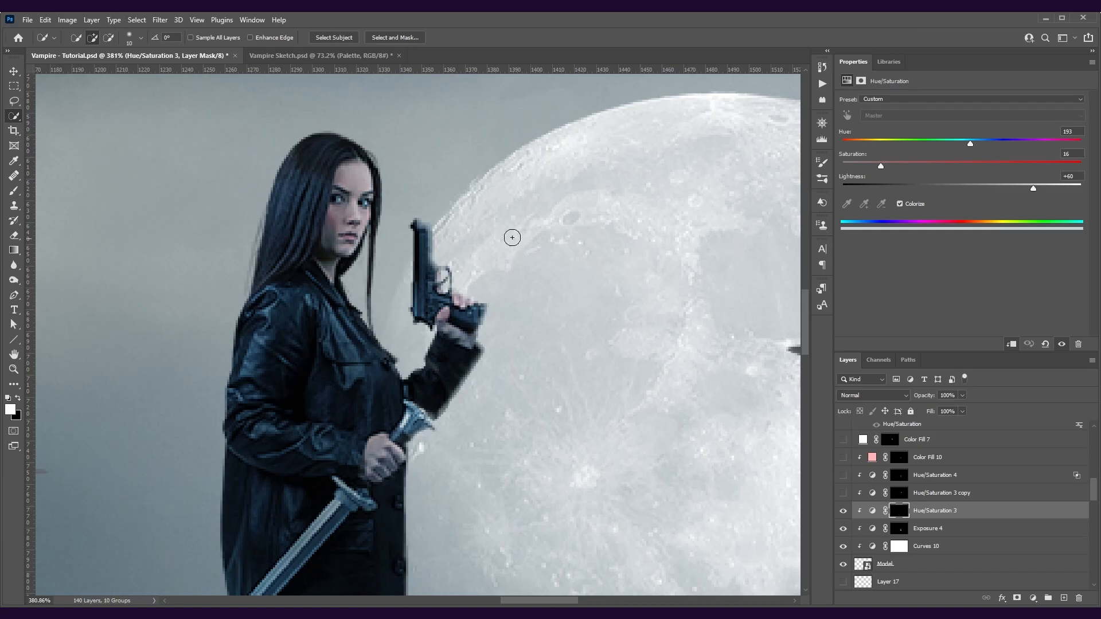
- Set the Brush to size 5 and 9% flow for the Hue/Saturation 3 mask, and trace along the pistol and raised sleeve
{"action": "key", "text": "b"}
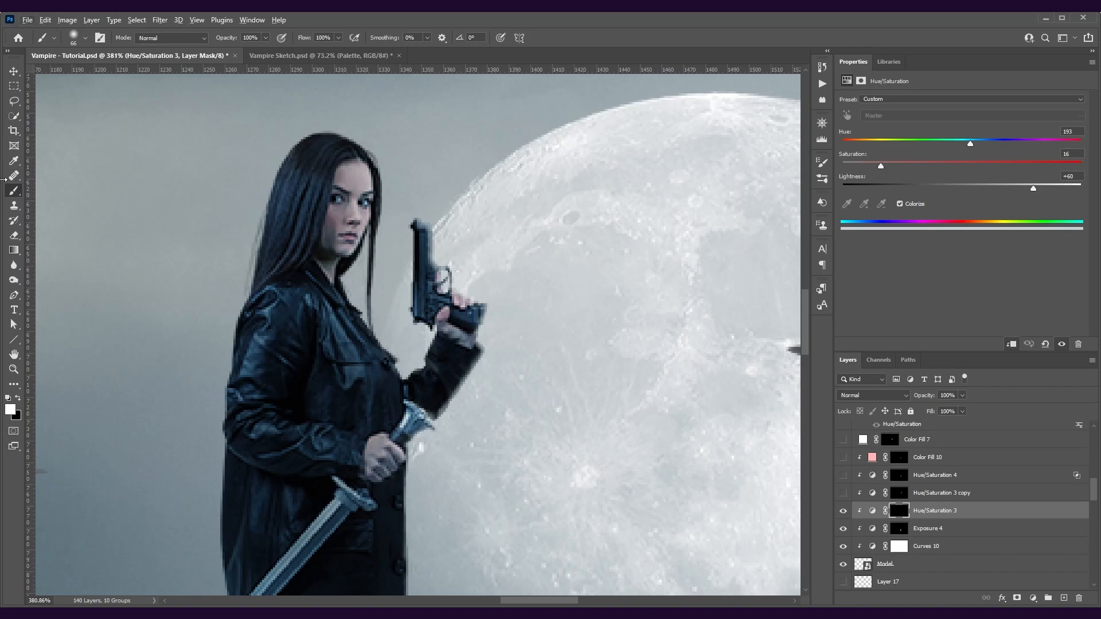
{"action": "left_click_drag", "start_coordinate": [492, 215], "coordinate": [427, 213]}
{"action": "left_click_drag", "start_coordinate": [307, 40], "coordinate": [254, 41]}
{"action": "mouse_move", "coordinate": [436, 228]}
{"action": "left_mouse_down"}
{"action": "mouse_move", "coordinate": [457, 302]}
{"action": "mouse_move", "coordinate": [487, 297]}
{"action": "mouse_move", "coordinate": [486, 351]}
{"action": "mouse_move", "coordinate": [451, 402]}
{"action": "left_mouse_up"}
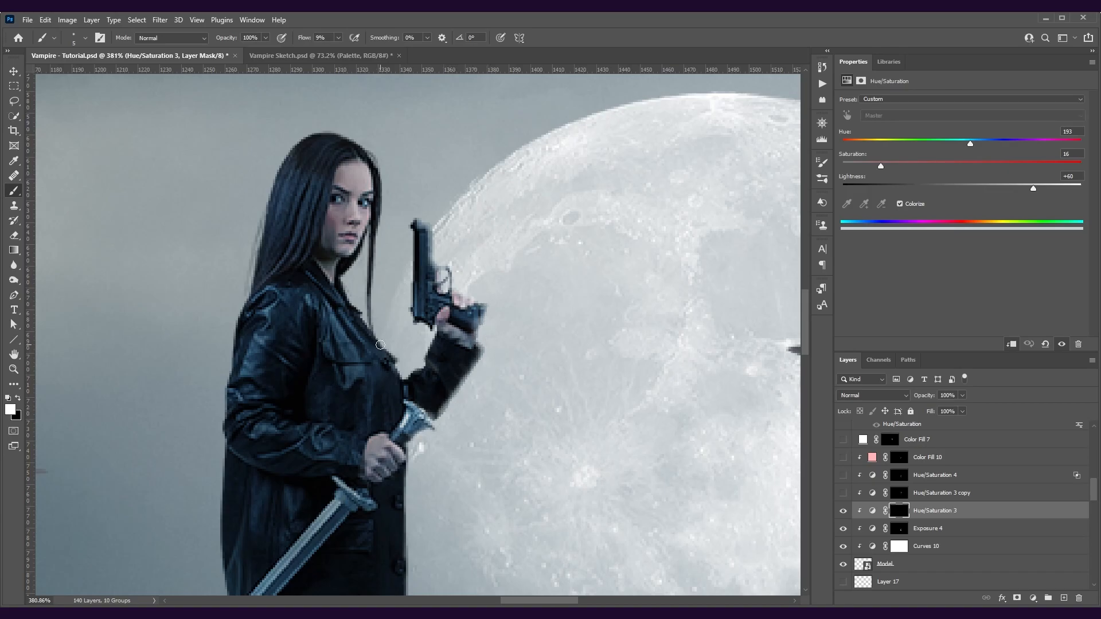
- Show the Hue/Saturation 3 copy adjustment clipped to the model
{"action": "key", "text": "ctrl+comma"}
{"action": "left_click", "coordinate": [843, 512]}
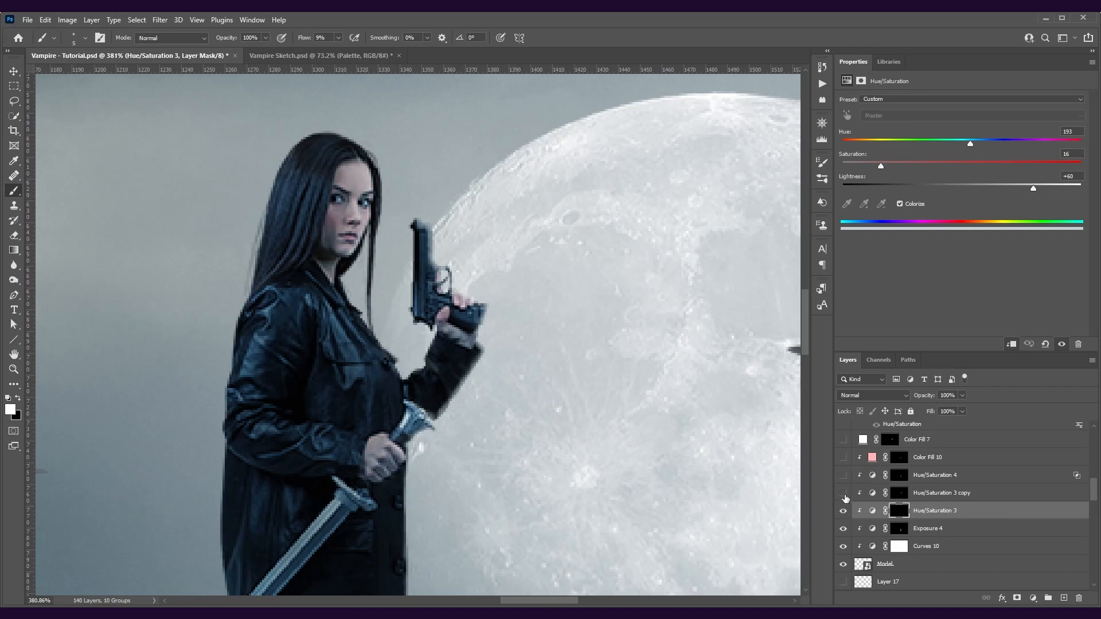
{"action": "left_click", "coordinate": [843, 494]}
- Try a soft highlight along the coat's moonlit edge on the Hue/Saturation 3 mask with a size 65 brush, and undo it
{"action": "left_click_drag", "start_coordinate": [566, 340], "coordinate": [634, 347]}
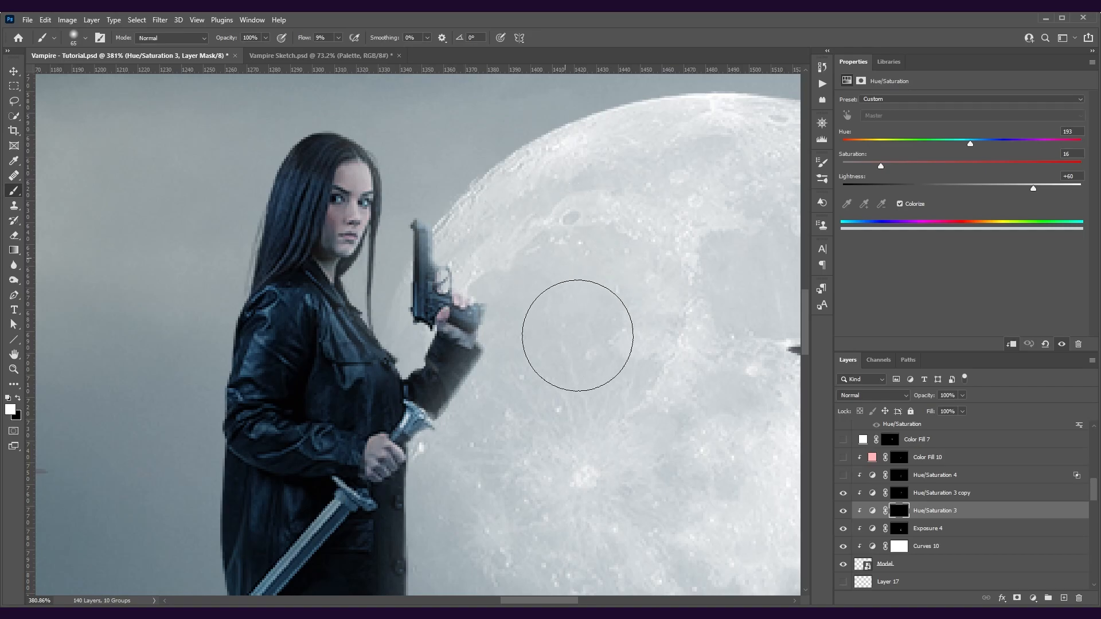
{"action": "left_click_drag", "start_coordinate": [524, 499], "coordinate": [590, 287]}
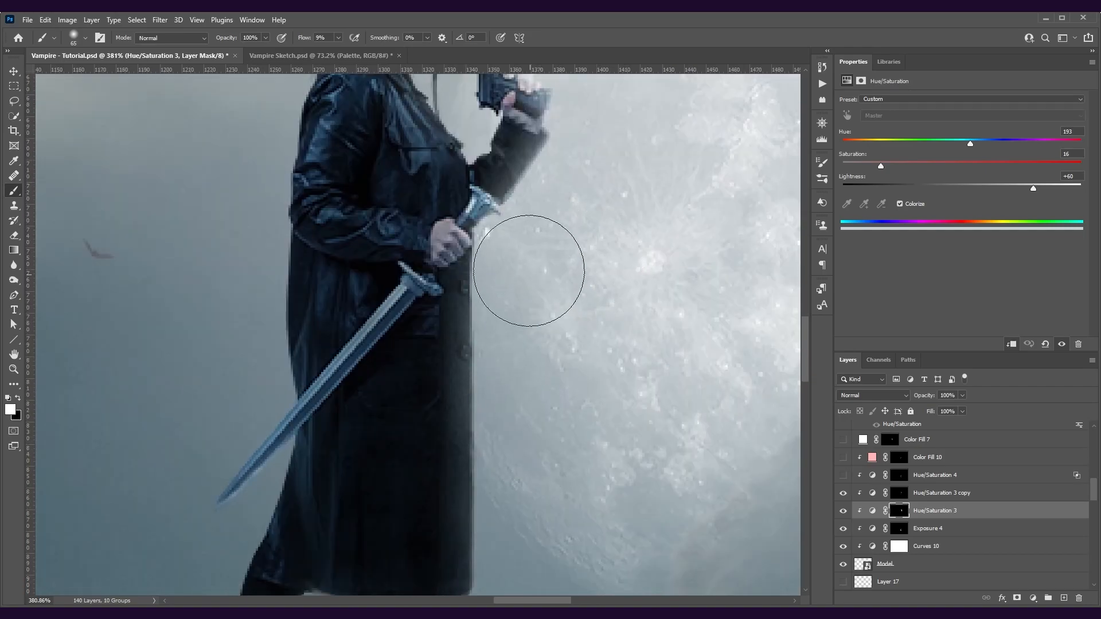
{"action": "key", "text": "ctrl+z"}
{"action": "key", "text": "ctrl+z"}
{"action": "key", "text": "ctrl+z"}
{"action": "key", "text": "ctrl+z"}
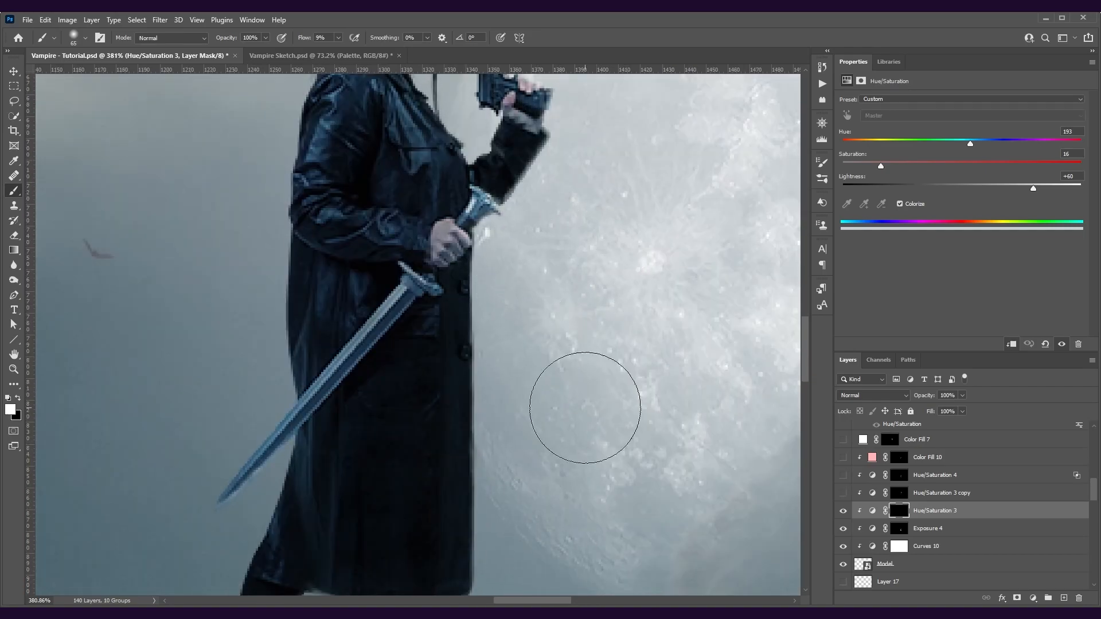
- Show the white Color Fill 7 layer over the model and set its blend mode to Linear Dodge (Add)
{"action": "scroll", "coordinate": [584, 408], "scroll_direction": "down", "scroll_amount": 3}
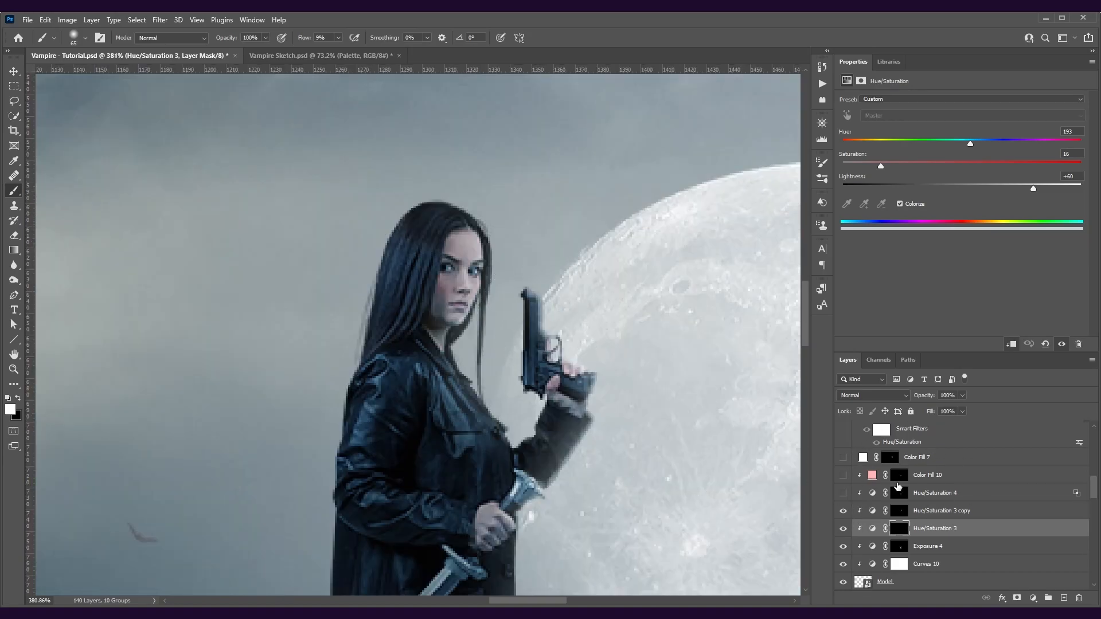
{"action": "left_click", "coordinate": [845, 458]}
{"action": "left_click", "coordinate": [843, 458]}
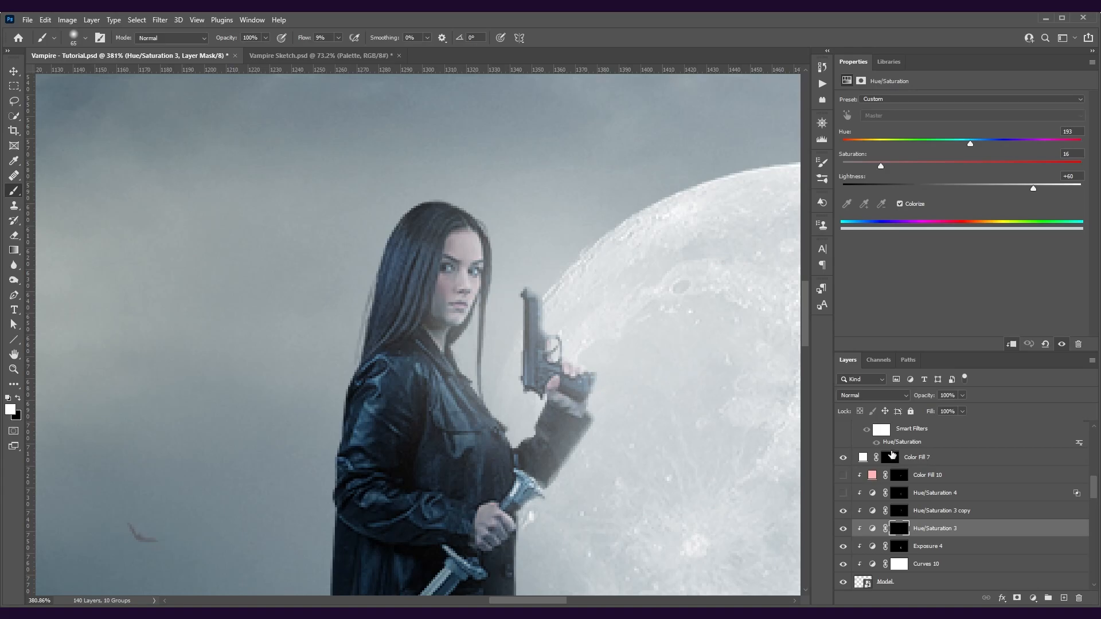
{"action": "double_click", "coordinate": [864, 459]}
{"action": "left_click", "coordinate": [854, 389]}
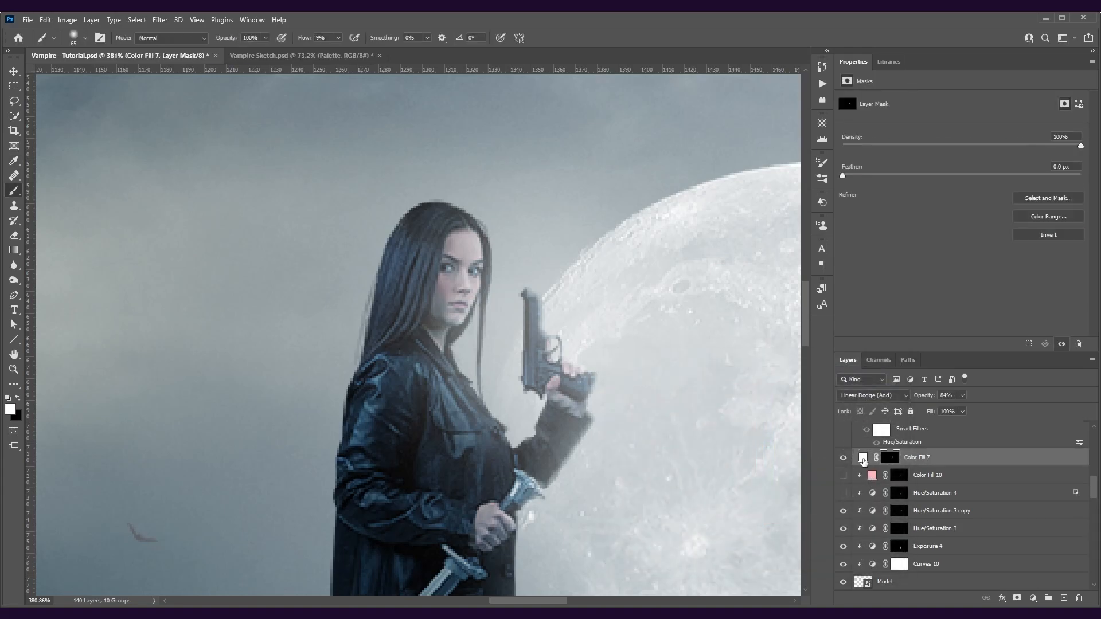
{"action": "left_click", "coordinate": [856, 395]}
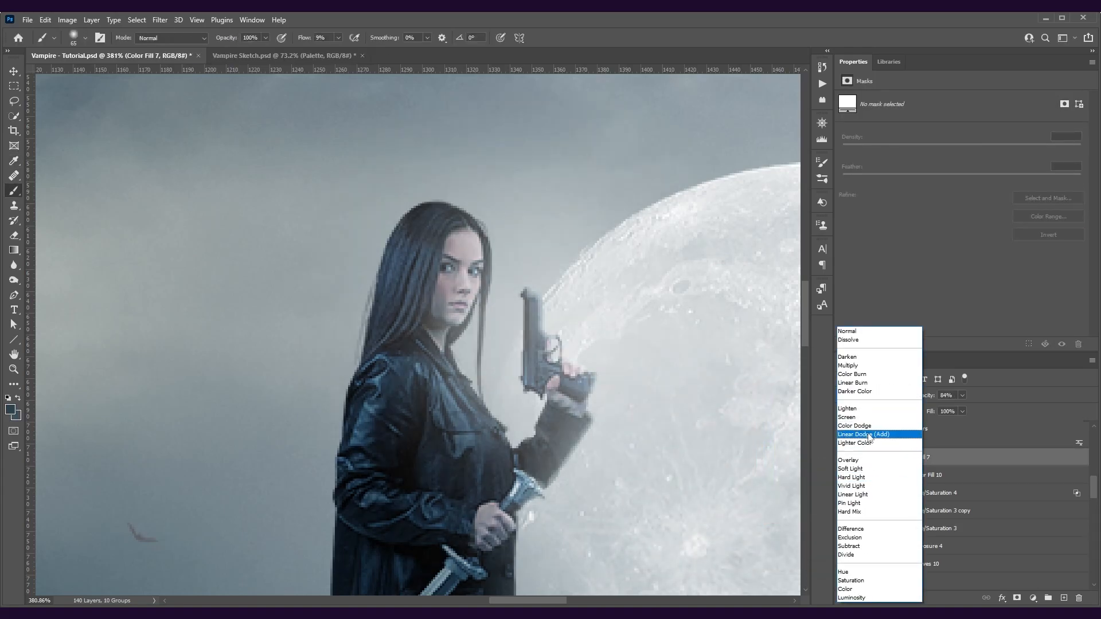
{"action": "left_click", "coordinate": [866, 435]}
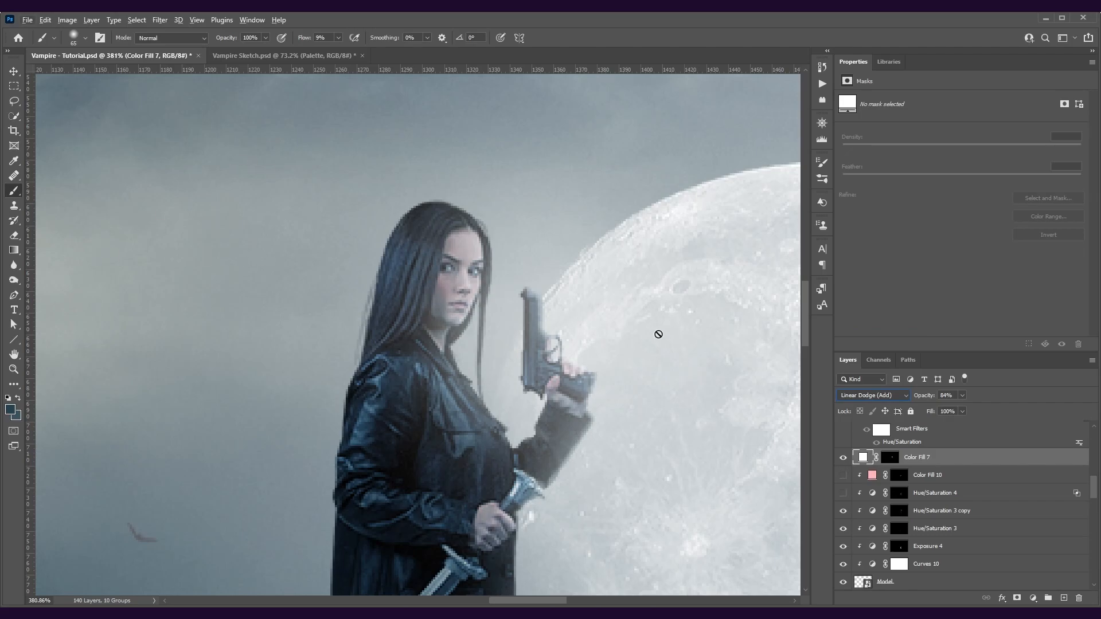
- Select the Color Fill 7 mask with default colours and examine the haze on the model and the red magic around the sword
{"action": "left_click", "coordinate": [901, 457]}
{"action": "key", "text": "d"}
{"action": "right_click", "coordinate": [422, 285], "text": "alt"}
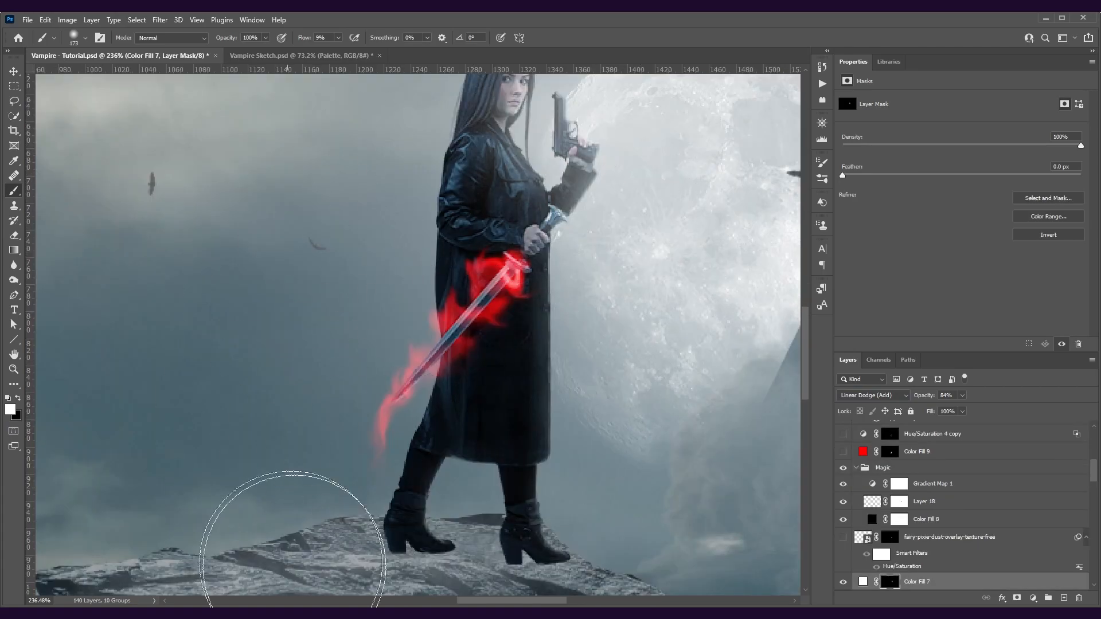
{"action": "scroll", "coordinate": [499, 326], "scroll_direction": "up", "scroll_amount": 5}
{"action": "scroll", "coordinate": [499, 326], "scroll_direction": "down", "scroll_amount": 6}
{"action": "scroll", "coordinate": [504, 322], "scroll_direction": "up", "scroll_amount": 4}
{"action": "mouse_move", "coordinate": [546, 377]}
{"action": "left_mouse_down"}
{"action": "mouse_move", "coordinate": [453, 351]}
{"action": "mouse_move", "coordinate": [378, 351]}
{"action": "mouse_move", "coordinate": [339, 504]}
{"action": "mouse_move", "coordinate": [295, 329]}
{"action": "mouse_move", "coordinate": [233, 514]}
{"action": "left_mouse_up"}
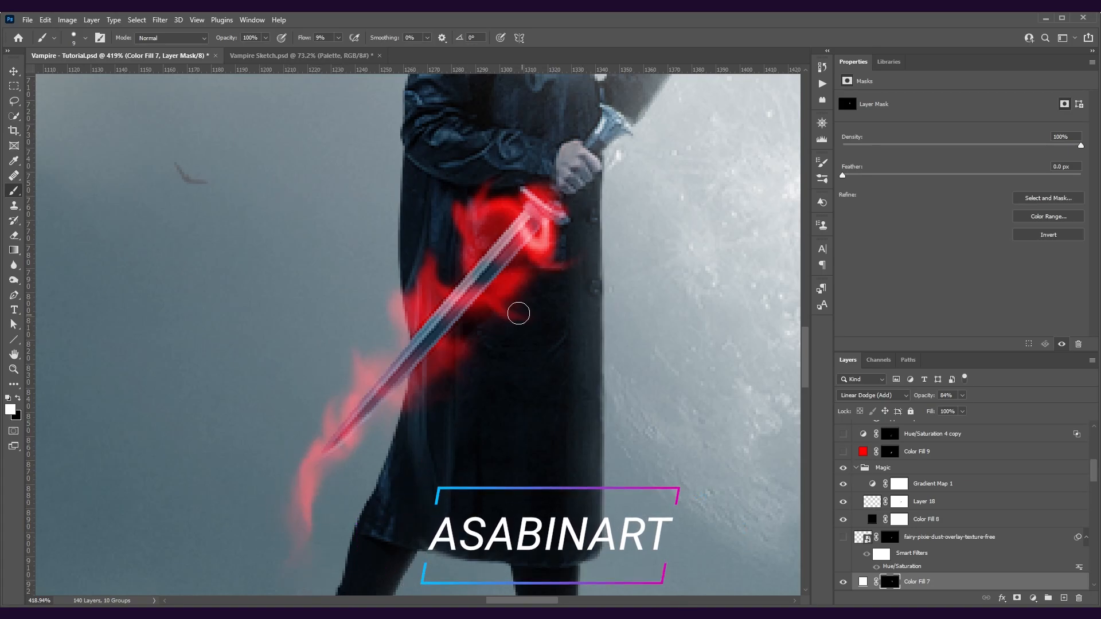
- Hide the Magic group and add a black (000000) solid color fill layer above it
{"action": "left_click", "coordinate": [872, 519]}
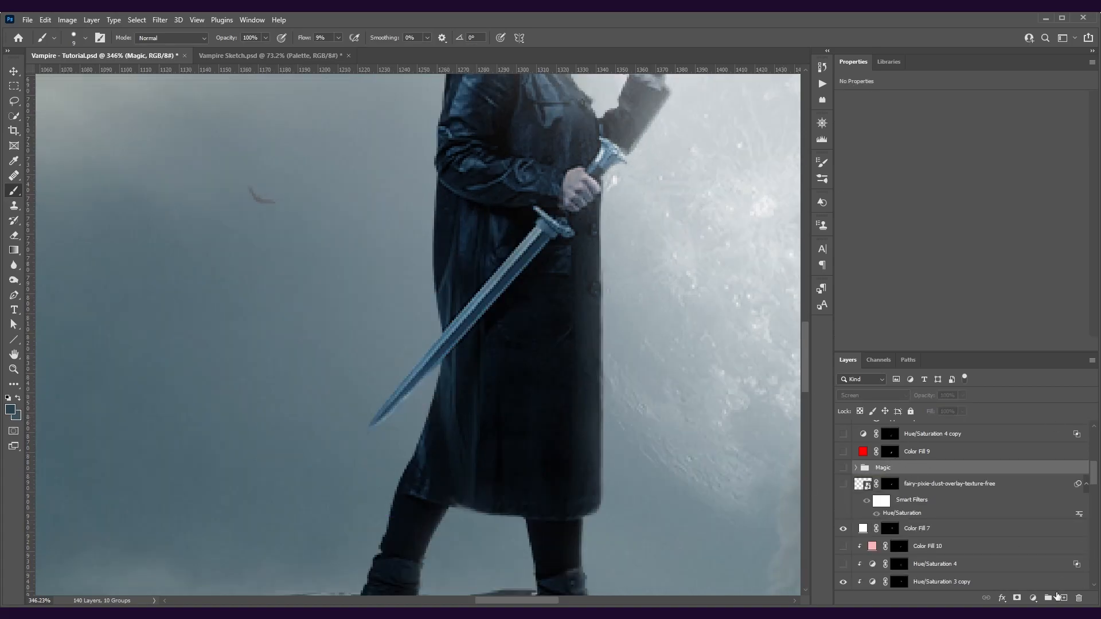
{"action": "left_click", "coordinate": [1065, 597]}
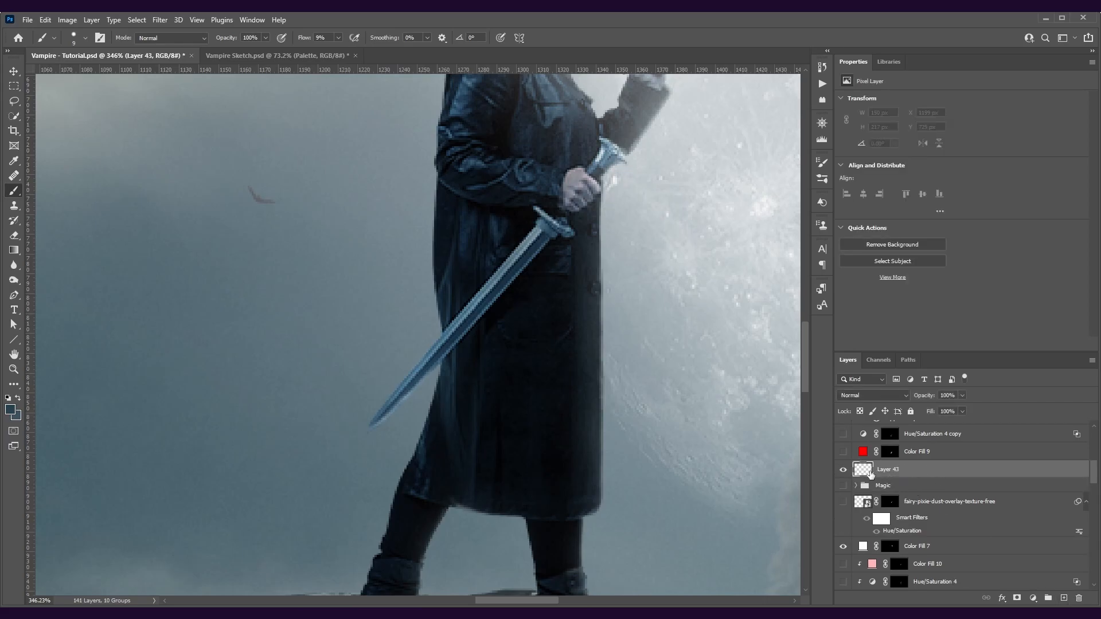
{"action": "key", "text": "ctrl+z"}
{"action": "left_click", "coordinate": [1033, 597]}
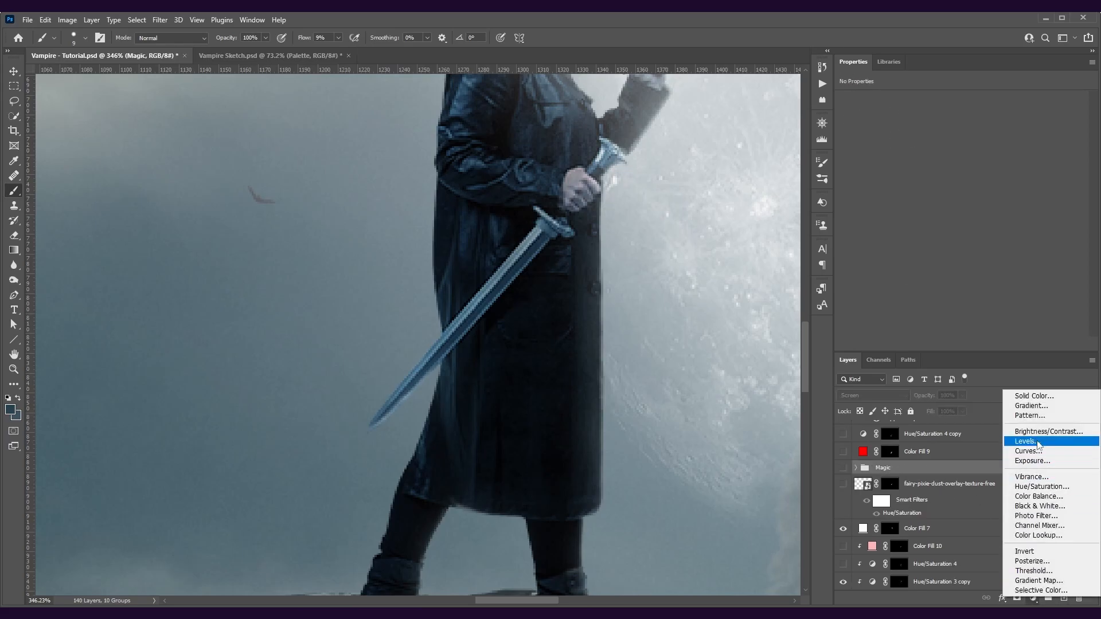
{"action": "left_click", "coordinate": [1027, 395]}
{"action": "type", "text": "000000"}
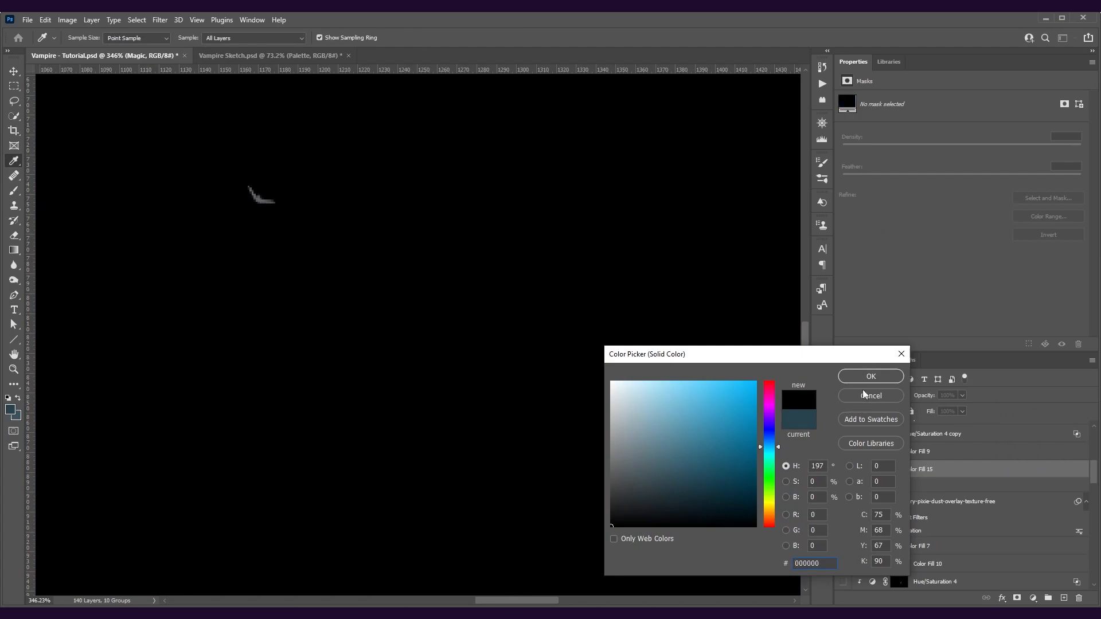
{"action": "left_click", "coordinate": [866, 380]}
- Add a blank layer above the black fill and a Gradient Map adjustment on top of it
{"action": "left_click", "coordinate": [1064, 598]}
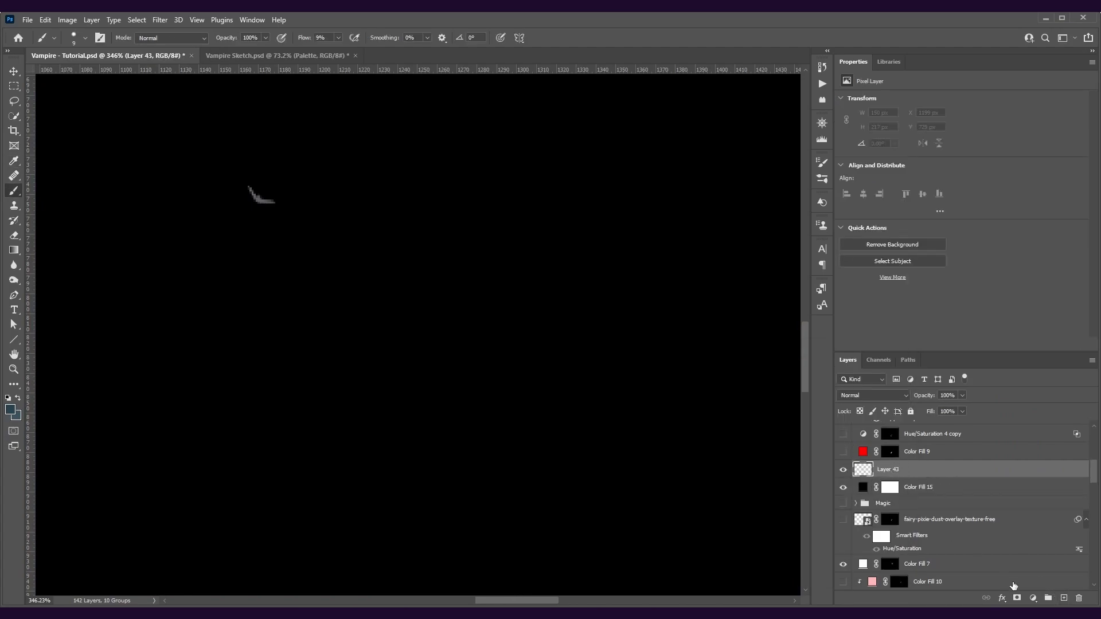
{"action": "left_click", "coordinate": [1033, 598]}
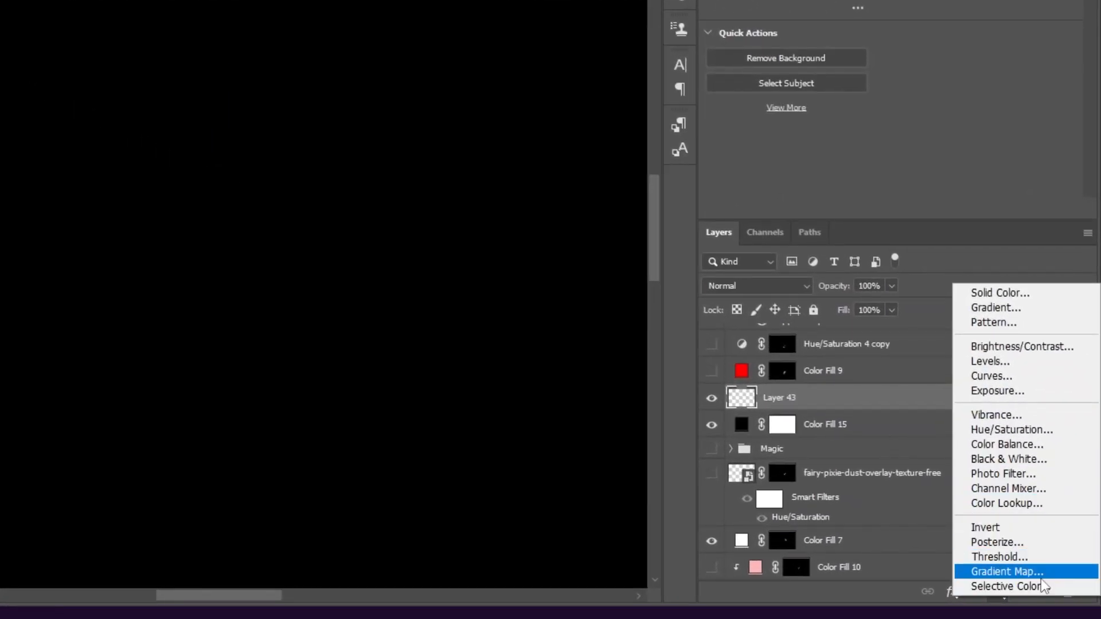
{"action": "left_click", "coordinate": [1041, 575]}
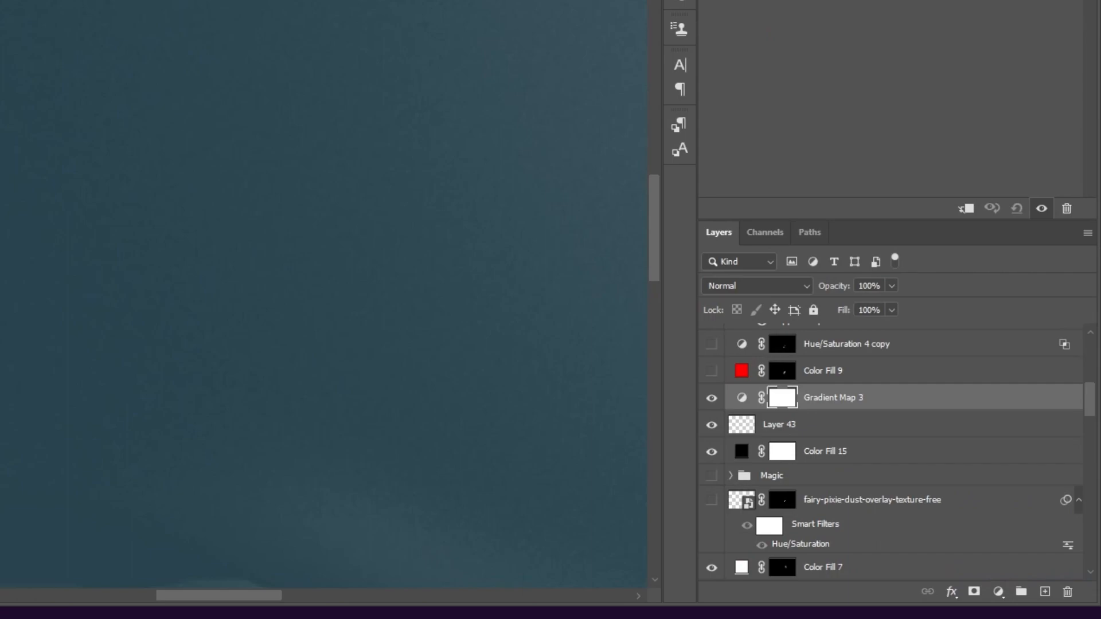
- Set the Gradient Map's end stops to black at 0% and white at 100%
{"action": "left_click", "coordinate": [914, 42]}
{"action": "left_click_drag", "start_coordinate": [659, 27], "coordinate": [273, 56]}
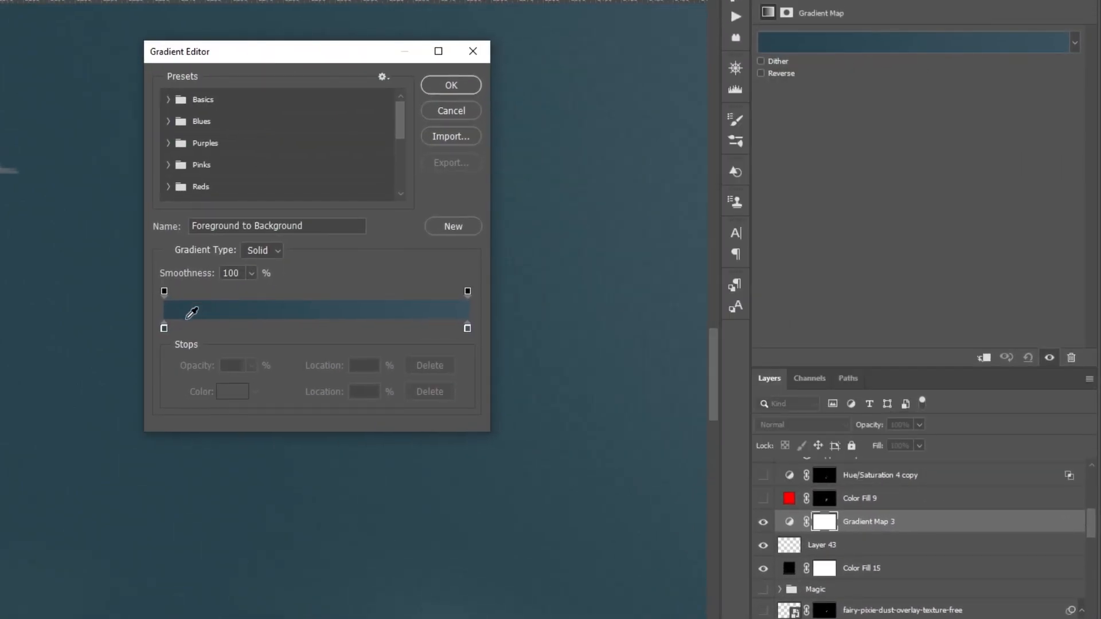
{"action": "left_click", "coordinate": [164, 329]}
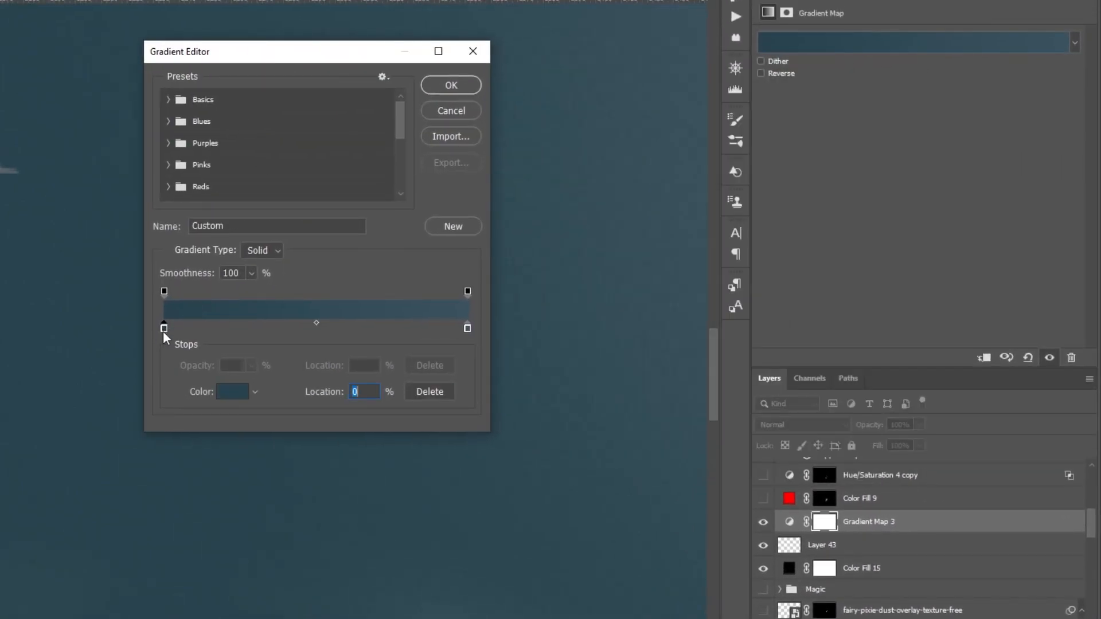
{"action": "double_click", "coordinate": [163, 328]}
{"action": "left_click", "coordinate": [459, 595]}
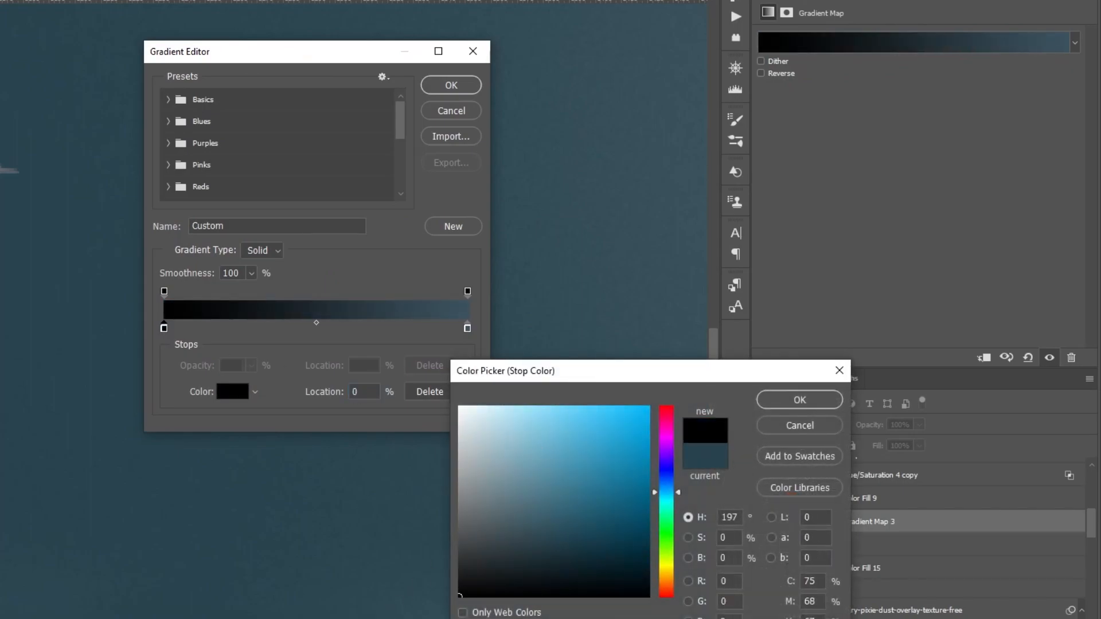
{"action": "left_click", "coordinate": [799, 400]}
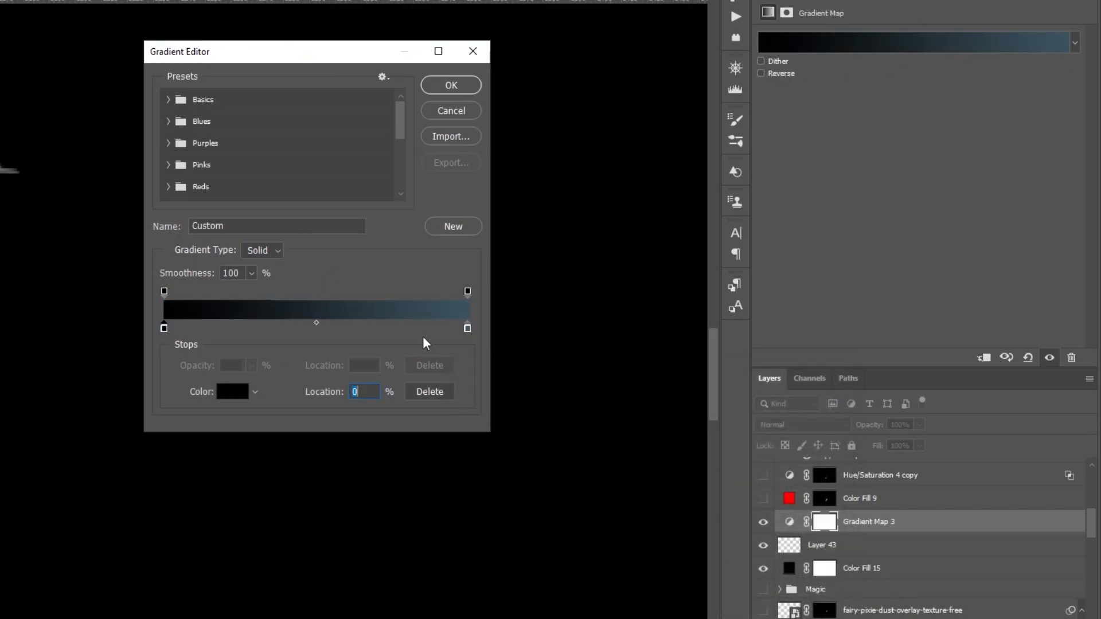
{"action": "double_click", "coordinate": [468, 328]}
{"action": "left_click", "coordinate": [460, 407]}
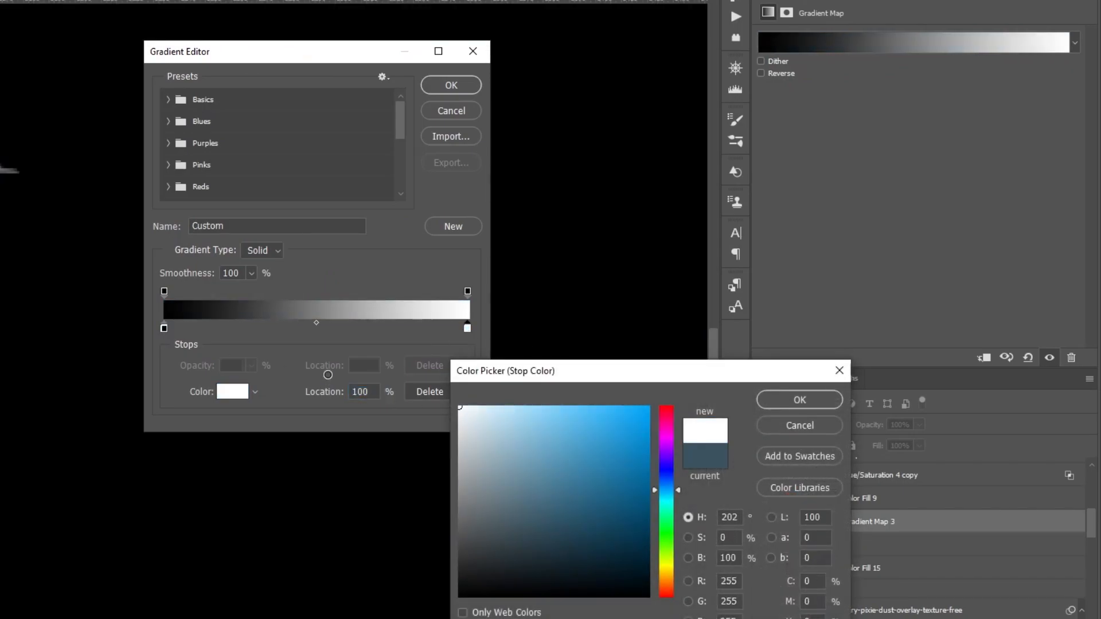
{"action": "left_click", "coordinate": [809, 395]}
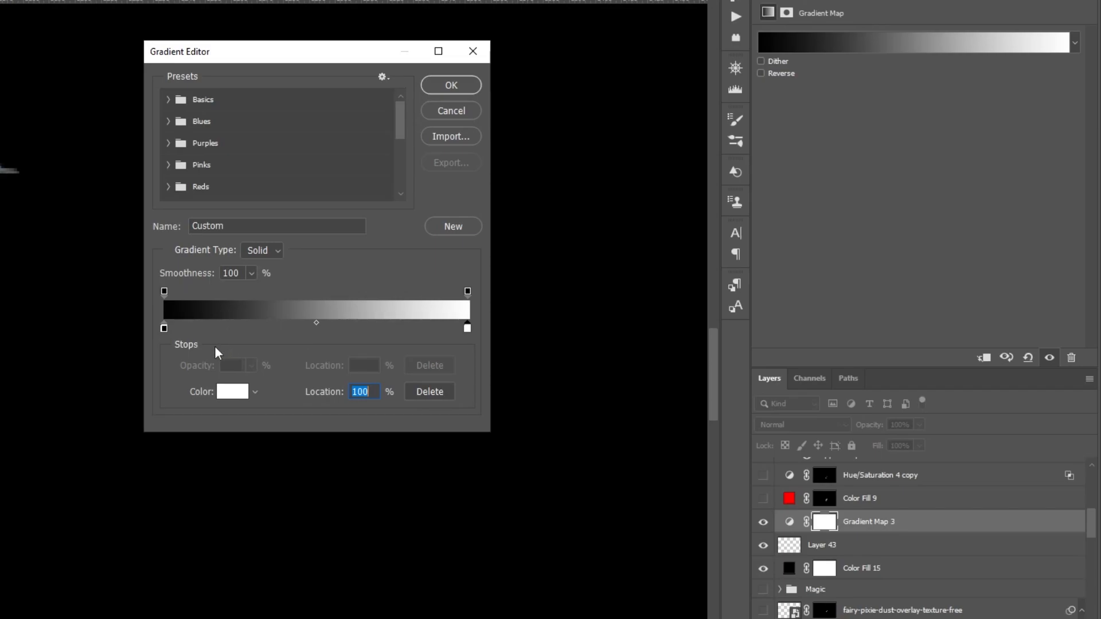
- Add a dark green color stop at 14% in the Gradient Map's gradient
{"action": "double_click", "coordinate": [206, 328]}
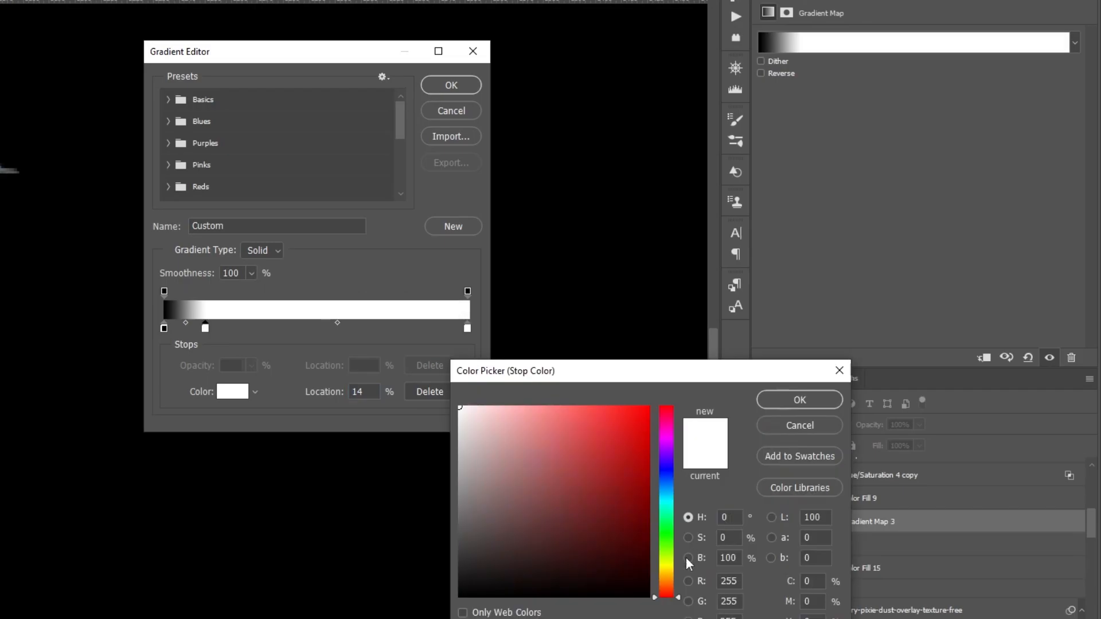
{"action": "left_click_drag", "start_coordinate": [668, 581], "coordinate": [674, 529]}
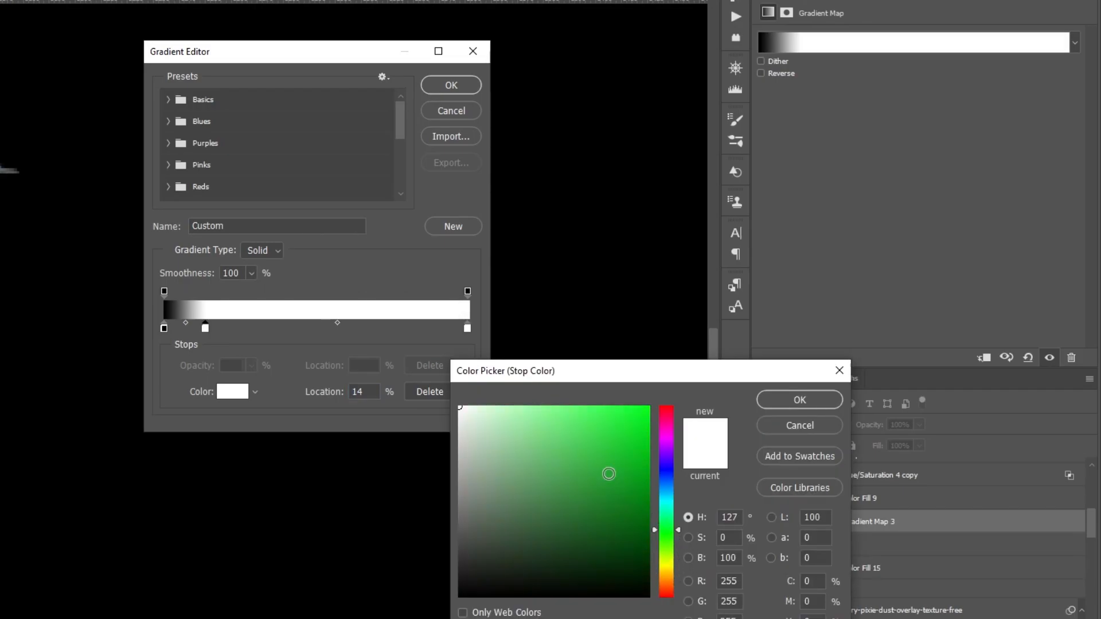
{"action": "left_click_drag", "start_coordinate": [502, 440], "coordinate": [588, 554]}
{"action": "key", "text": "Return"}
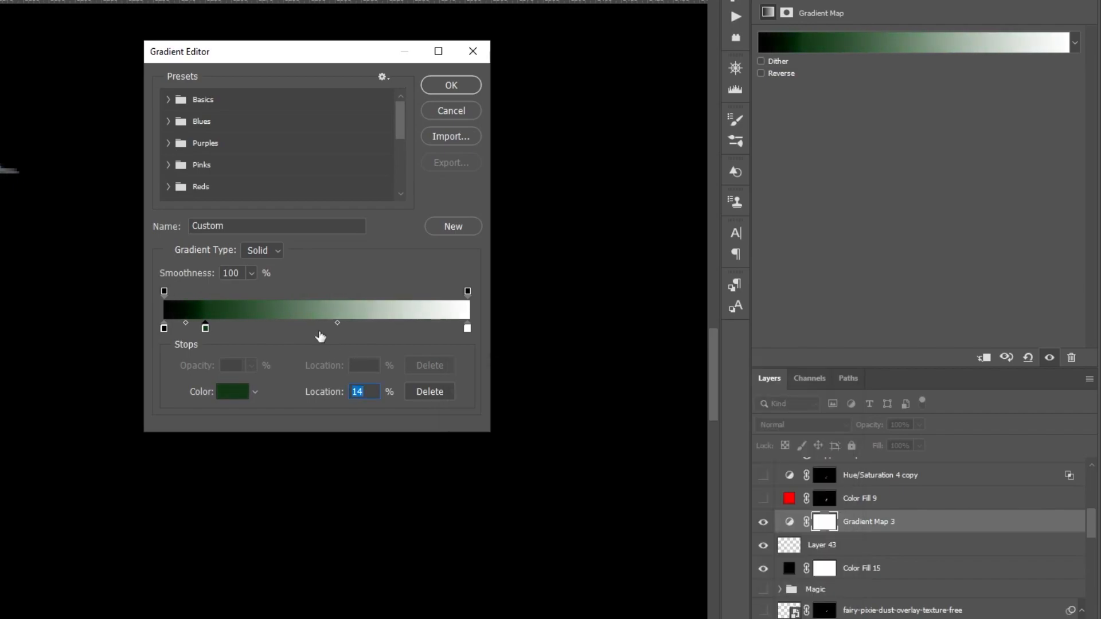
- Add a bright green color stop at 51% and a pale green one at 86% in the gradient
{"action": "double_click", "coordinate": [318, 329]}
{"action": "left_click", "coordinate": [772, 395]}
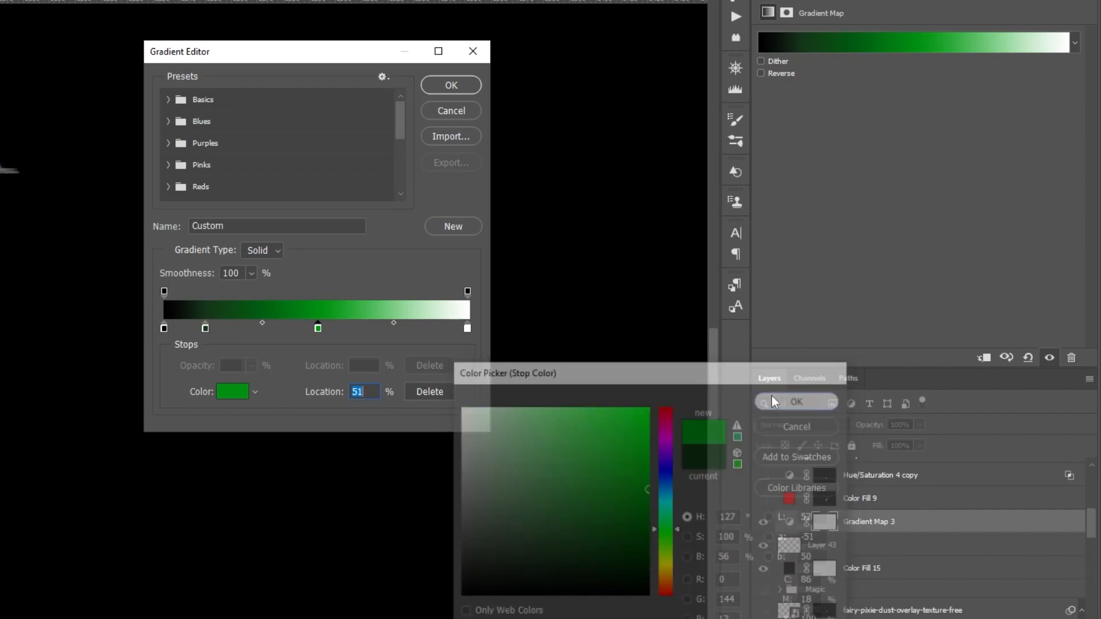
{"action": "left_click", "coordinate": [425, 329]}
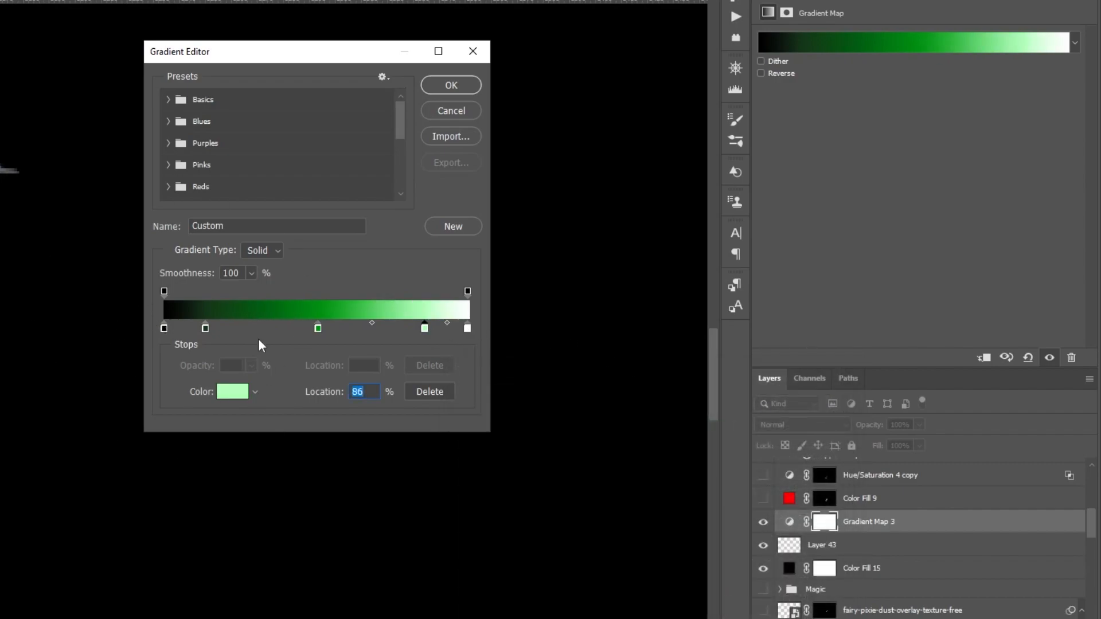
{"action": "left_click", "coordinate": [164, 329]}
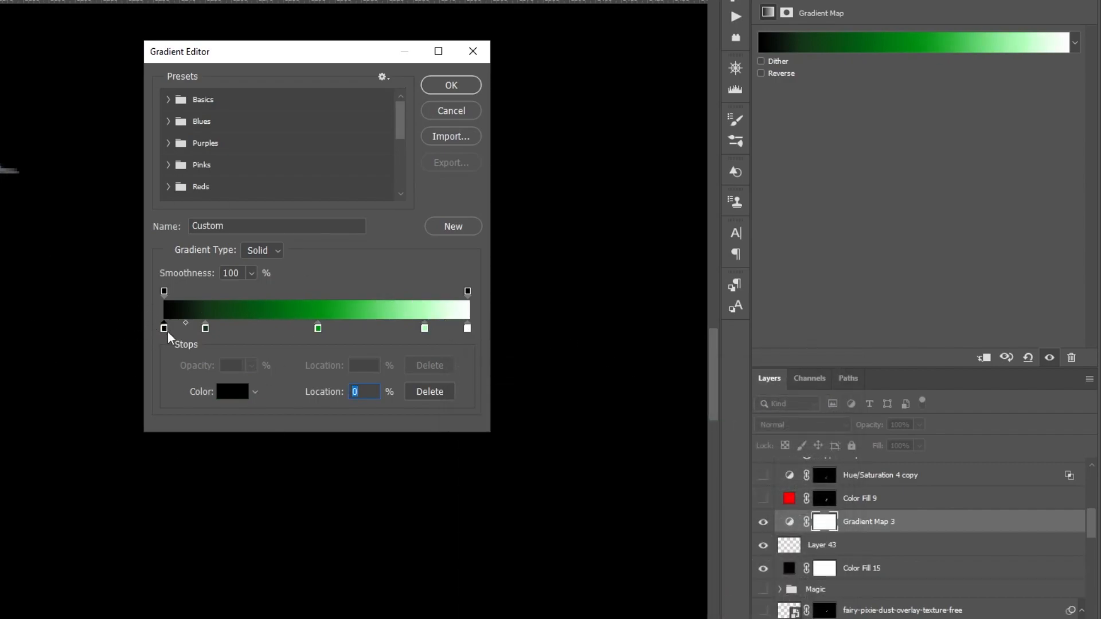
- Shift the gradient's bright green color stop slightly toward the white end and apply the gradient
{"action": "left_click", "coordinate": [468, 328]}
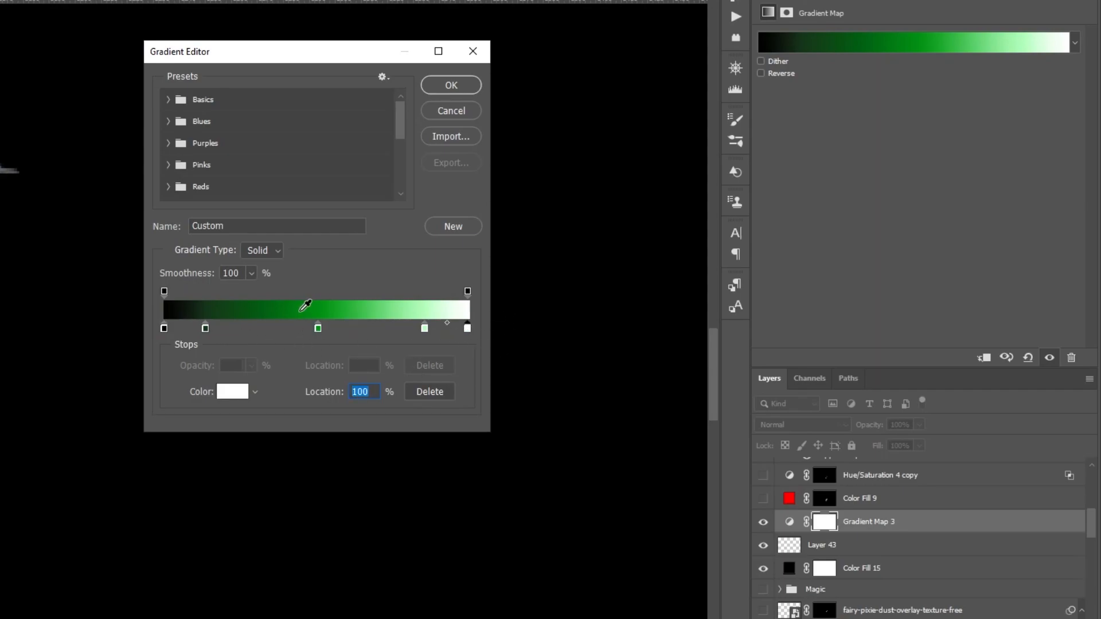
{"action": "left_click_drag", "start_coordinate": [319, 329], "coordinate": [339, 330]}
{"action": "left_click_drag", "start_coordinate": [211, 332], "coordinate": [288, 303]}
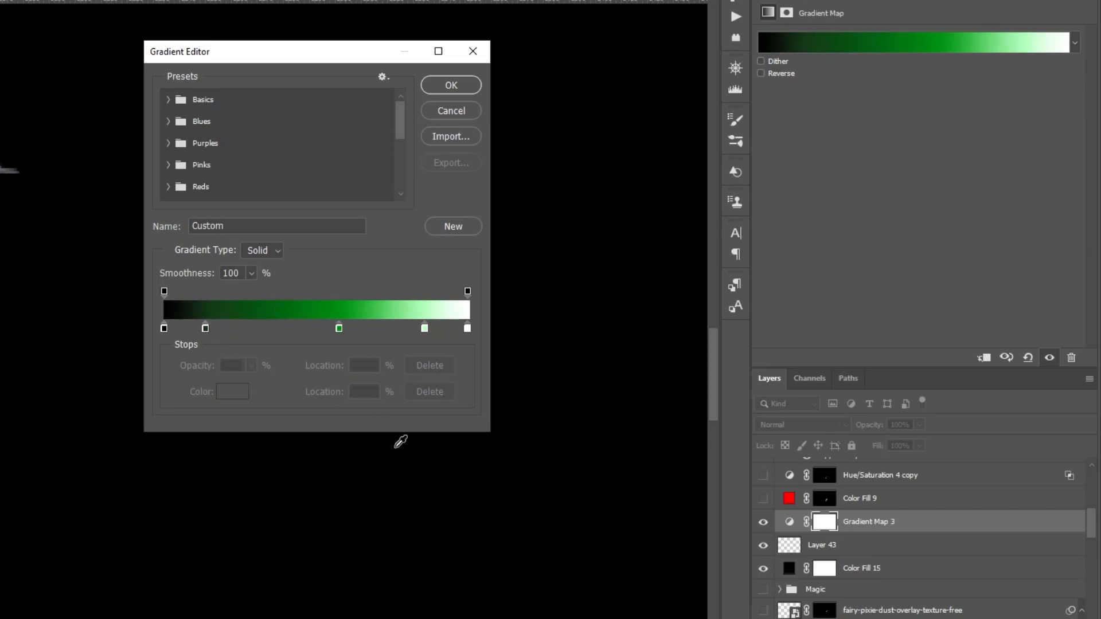
{"action": "left_click", "coordinate": [451, 85]}
- Group the Gradient Map, the blank layer beneath it and the black Color Fill together
{"action": "left_click", "coordinate": [895, 569]}
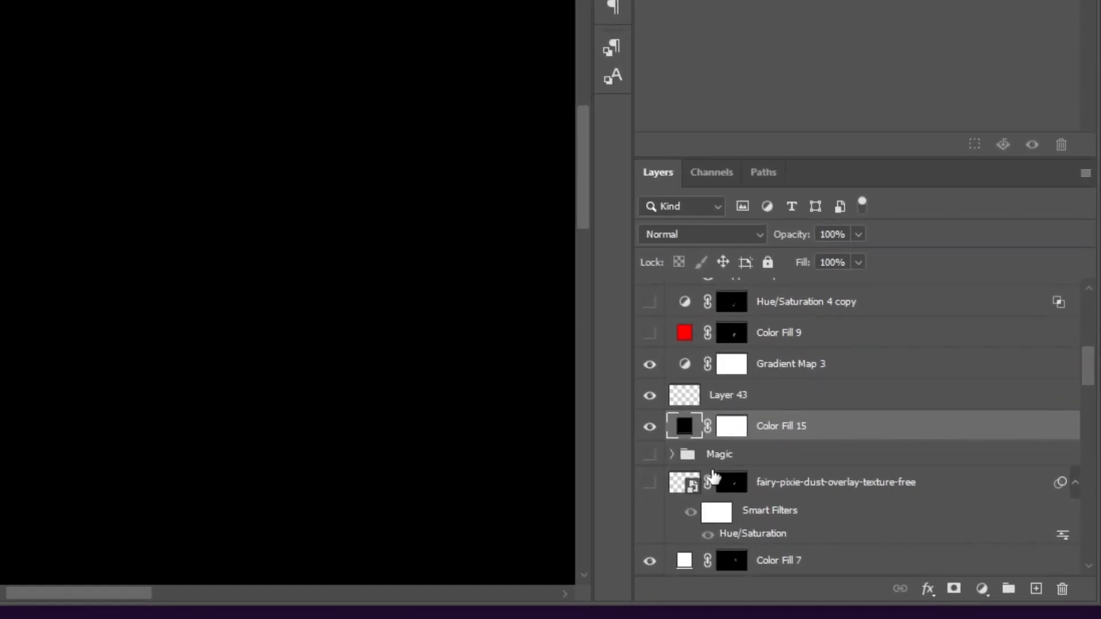
{"action": "left_click", "coordinate": [839, 447], "text": "shift"}
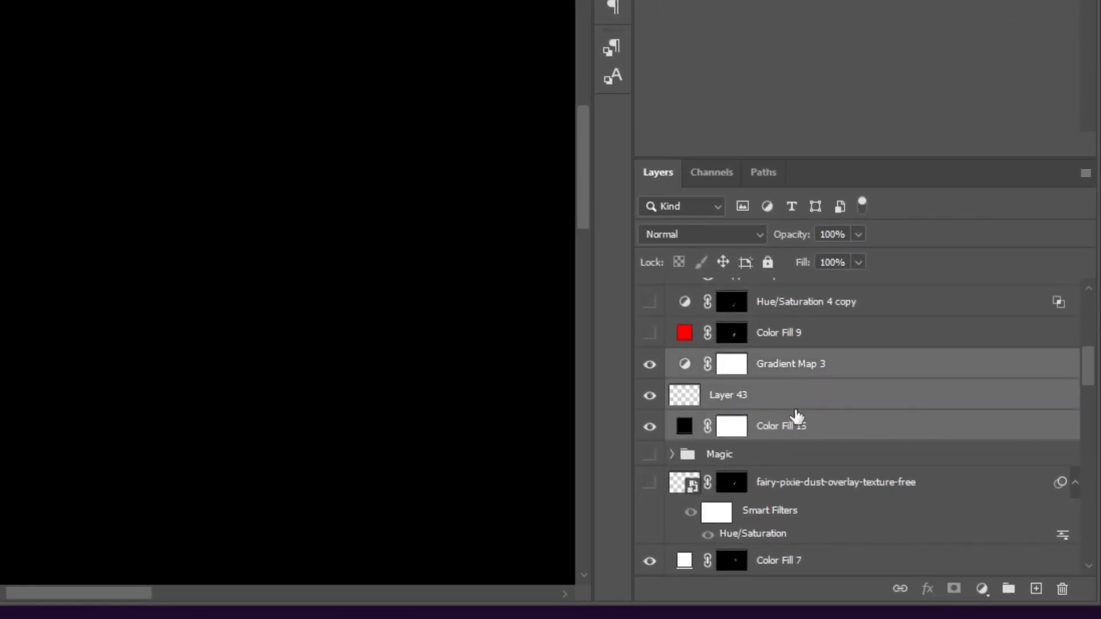
{"action": "left_click", "coordinate": [830, 428]}
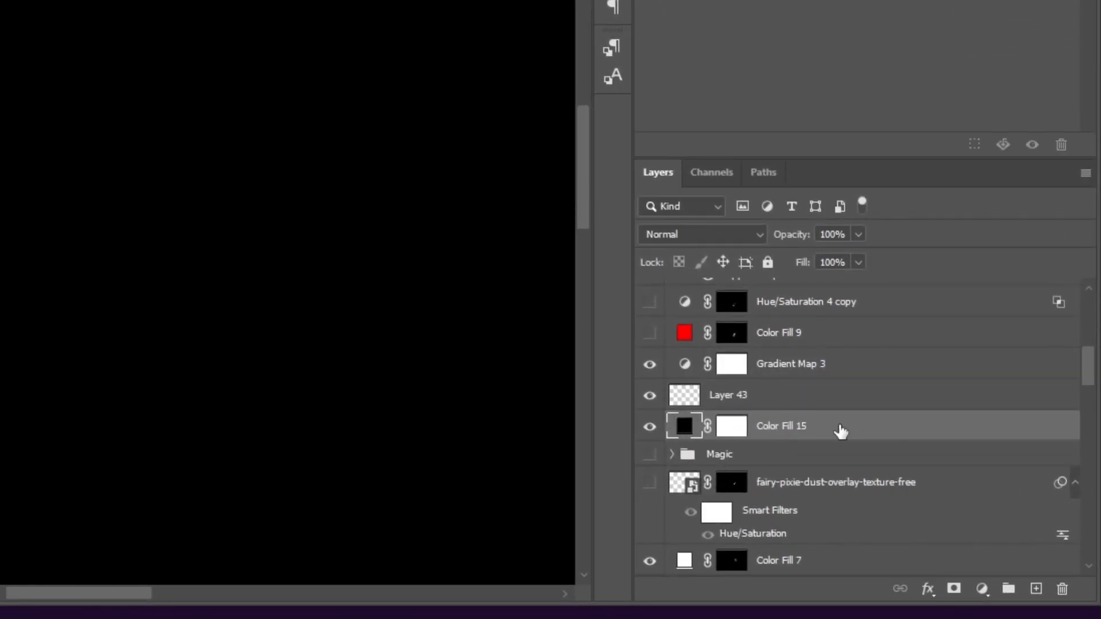
{"action": "left_click", "coordinate": [753, 405]}
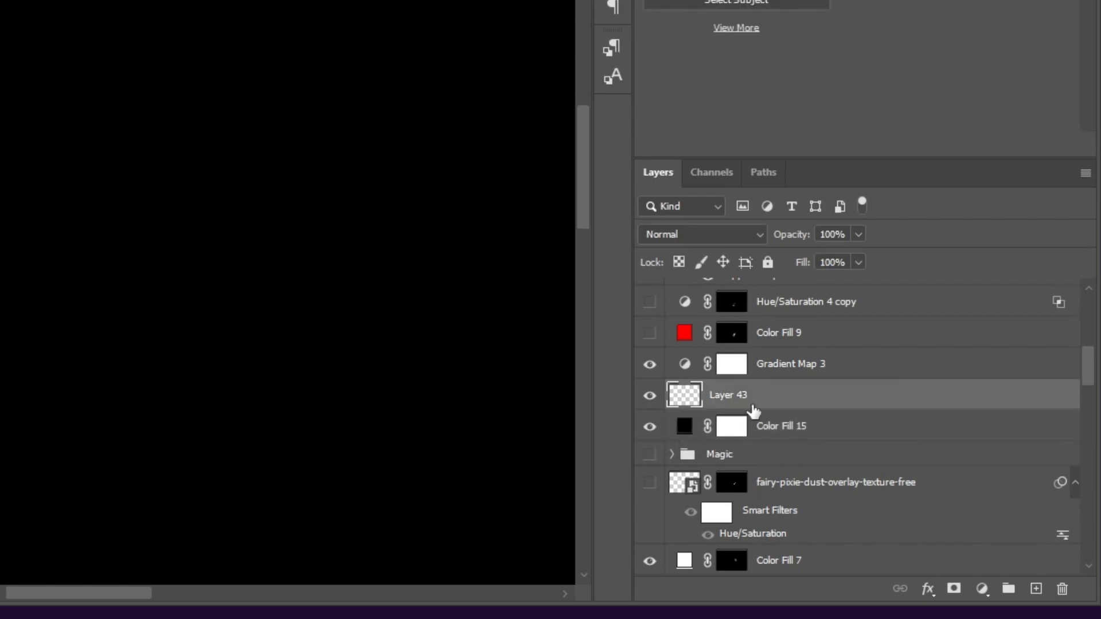
{"action": "left_click", "coordinate": [783, 371]}
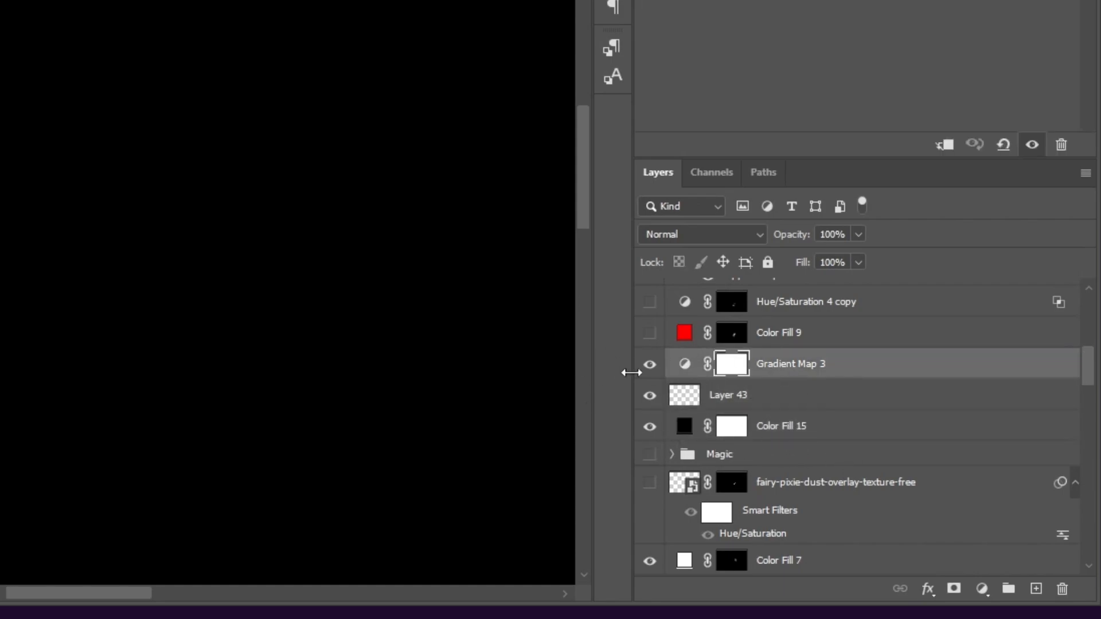
{"action": "left_click", "coordinate": [803, 429], "text": "shift"}
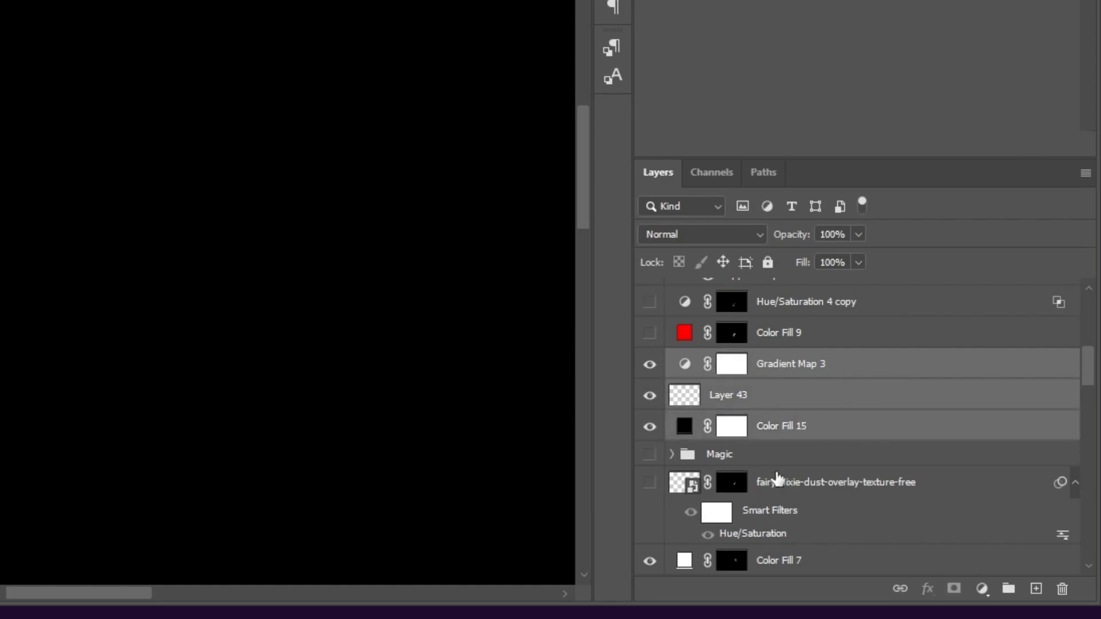
{"action": "key", "text": "ctrl+g"}
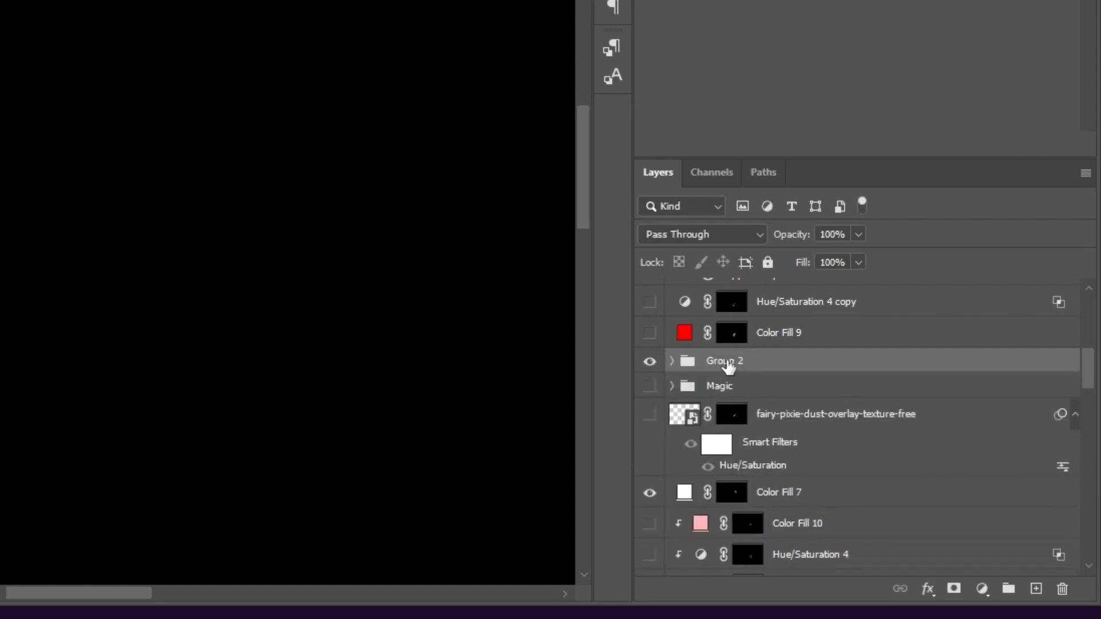
- Name the new group Magic Green and set its blending mode to Screen
{"action": "double_click", "coordinate": [723, 360]}
{"action": "type", "text": "Magic Green"}
{"action": "key", "text": "Return"}
{"action": "left_click", "coordinate": [672, 361]}
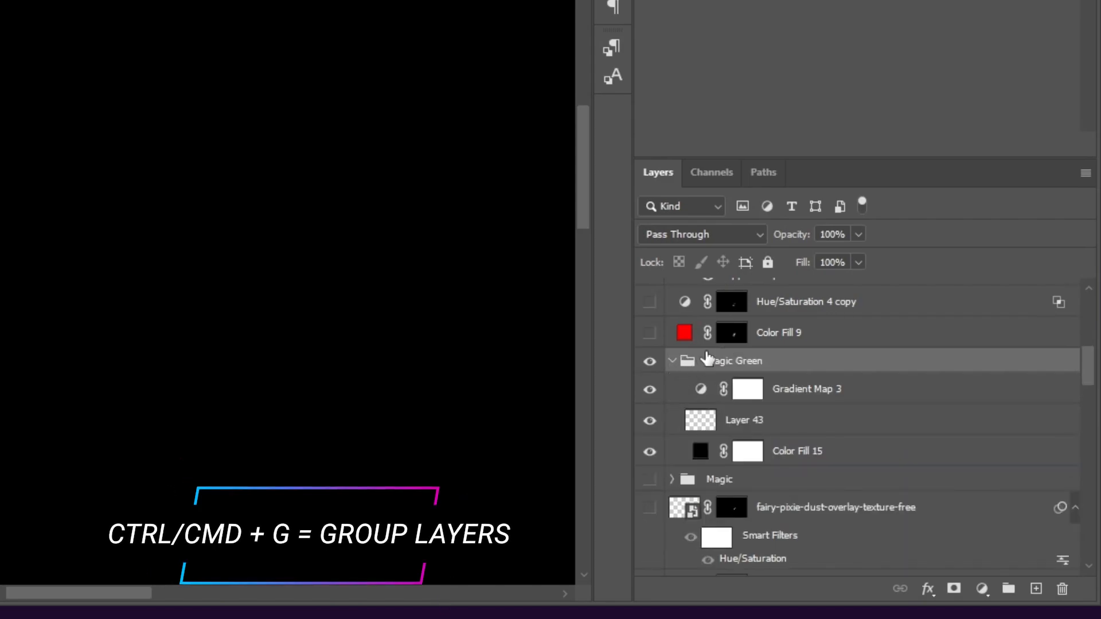
{"action": "left_click", "coordinate": [690, 231]}
{"action": "left_click", "coordinate": [672, 274]}
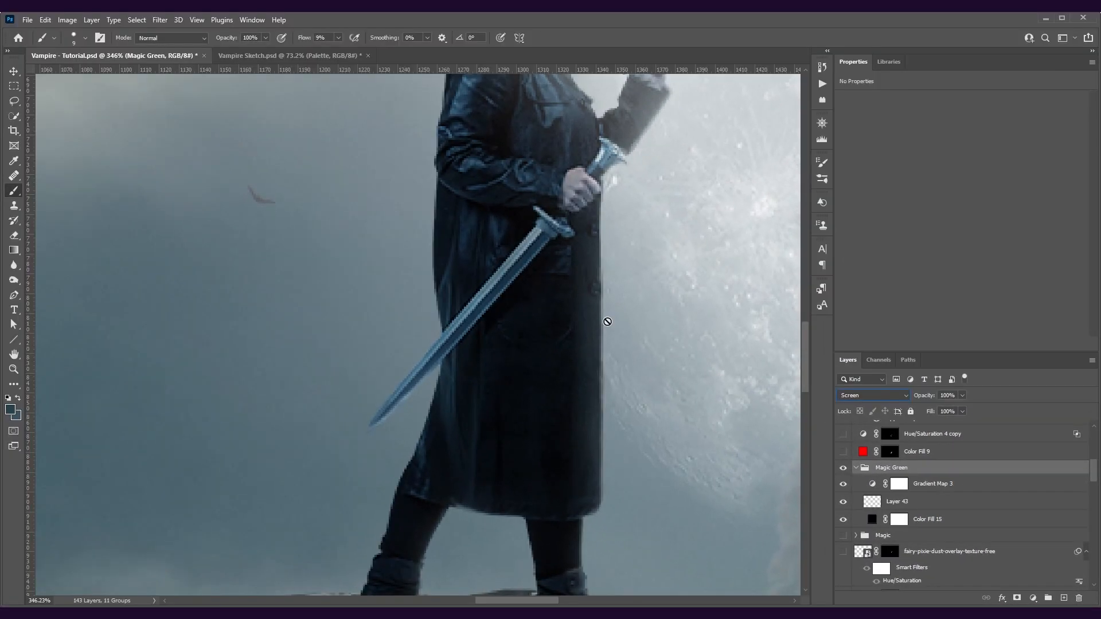
- Set up a white brush at 4% flow on the group's blank layer and try a stroke across the sword
{"action": "left_click", "coordinate": [859, 481]}
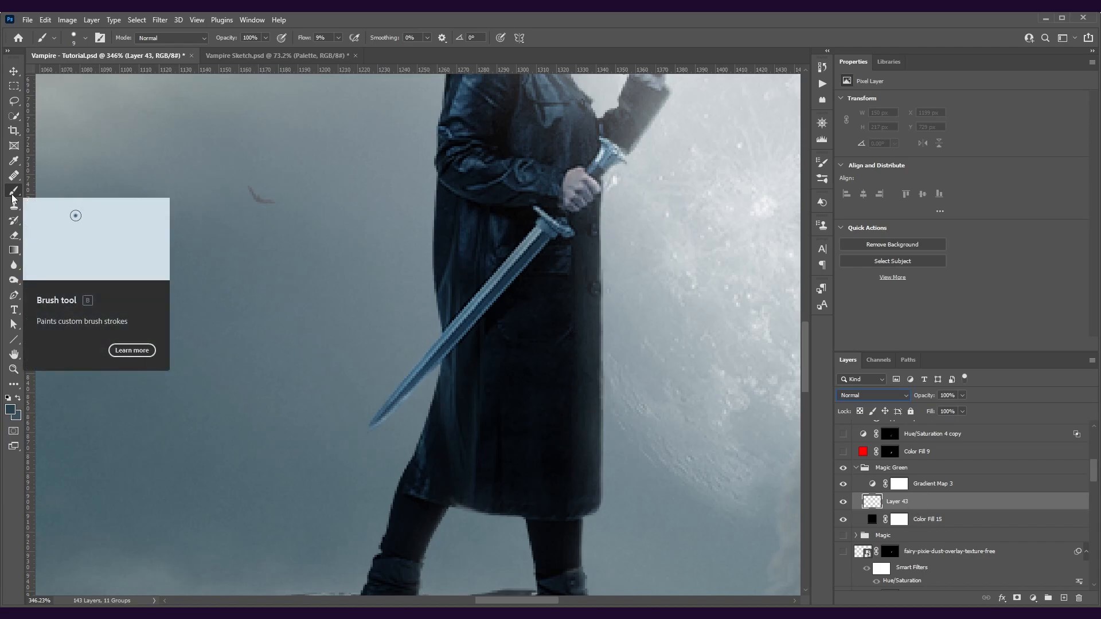
{"action": "left_click_drag", "start_coordinate": [305, 39], "coordinate": [299, 45]}
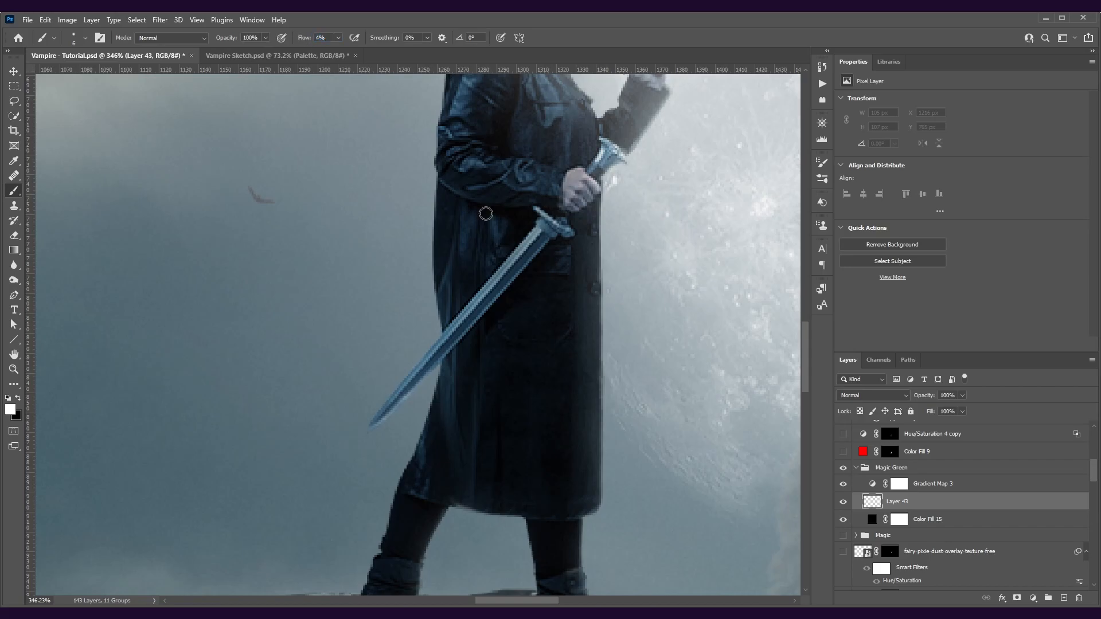
{"action": "mouse_move", "coordinate": [564, 246]}
{"action": "left_mouse_down"}
{"action": "mouse_move", "coordinate": [518, 231]}
{"action": "mouse_move", "coordinate": [531, 286]}
{"action": "mouse_move", "coordinate": [499, 300]}
{"action": "left_mouse_up"}
{"action": "key", "text": "ctrl+z"}
- Enlarge the brush and paint a wavy band of glow winding along the sword blade
{"action": "key", "text": "bracketright"}
{"action": "key", "text": "bracketright"}
{"action": "key", "text": "bracketright"}
{"action": "key", "text": "bracketright"}
{"action": "key", "text": "bracketright"}
{"action": "key", "text": "bracketright"}
{"action": "key", "text": "bracketright"}
{"action": "mouse_move", "coordinate": [526, 250]}
{"action": "left_mouse_down"}
{"action": "mouse_move", "coordinate": [492, 273]}
{"action": "mouse_move", "coordinate": [478, 292]}
{"action": "mouse_move", "coordinate": [490, 311]}
{"action": "mouse_move", "coordinate": [453, 333]}
{"action": "mouse_move", "coordinate": [458, 373]}
{"action": "mouse_move", "coordinate": [397, 390]}
{"action": "mouse_move", "coordinate": [394, 423]}
{"action": "mouse_move", "coordinate": [370, 427]}
{"action": "mouse_move", "coordinate": [452, 369]}
{"action": "mouse_move", "coordinate": [447, 355]}
{"action": "mouse_move", "coordinate": [464, 328]}
{"action": "left_mouse_up"}
{"action": "mouse_move", "coordinate": [483, 312]}
{"action": "left_mouse_down"}
{"action": "mouse_move", "coordinate": [478, 276]}
{"action": "mouse_move", "coordinate": [517, 265]}
{"action": "mouse_move", "coordinate": [514, 243]}
{"action": "left_mouse_up"}
- Brighten the core of the glow and extend it at the sword's guard and beyond the blade's tip
{"action": "scroll", "coordinate": [504, 235], "scroll_direction": "up", "scroll_amount": 3}
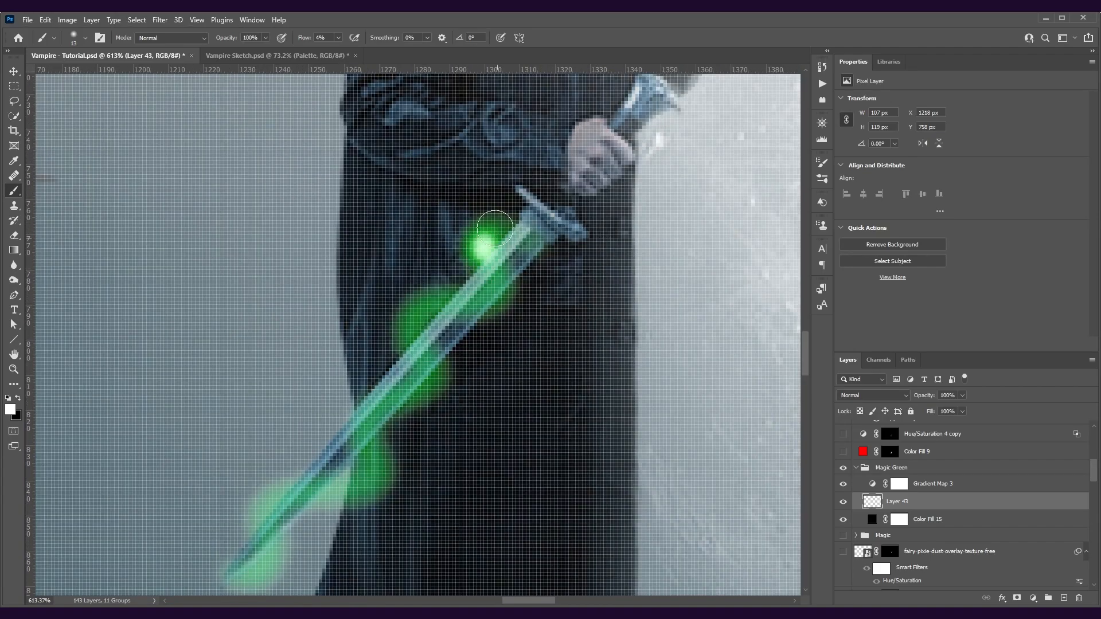
{"action": "left_click_drag", "start_coordinate": [487, 311], "coordinate": [472, 309]}
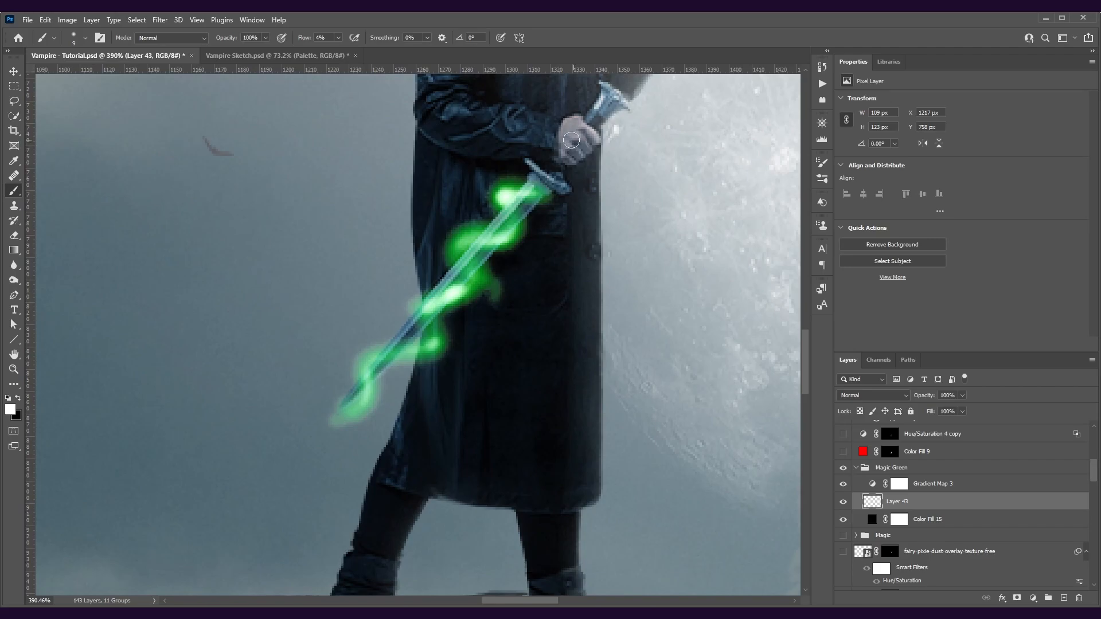
{"action": "mouse_move", "coordinate": [515, 195]}
{"action": "left_mouse_down"}
{"action": "mouse_move", "coordinate": [576, 188]}
{"action": "mouse_move", "coordinate": [548, 186]}
{"action": "mouse_move", "coordinate": [484, 216]}
{"action": "left_mouse_up"}
{"action": "left_click_drag", "start_coordinate": [370, 359], "coordinate": [332, 456]}
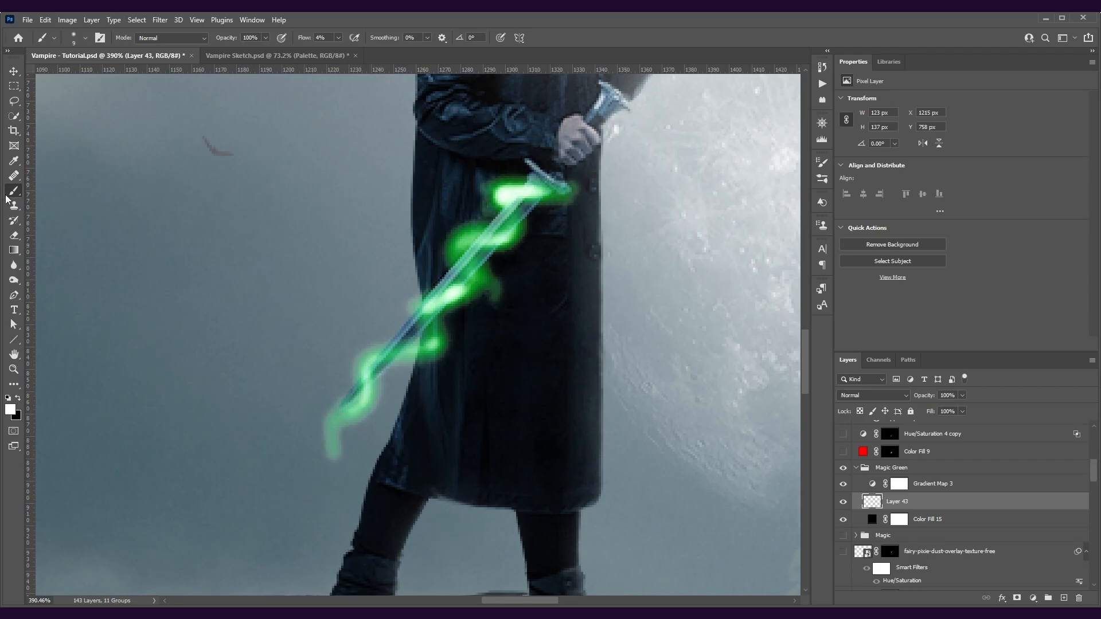
- Smudge the green glow into flame-like wisps around the blade at 69% strength, undoing the unwanted smears
{"action": "left_click", "coordinate": [14, 265]}
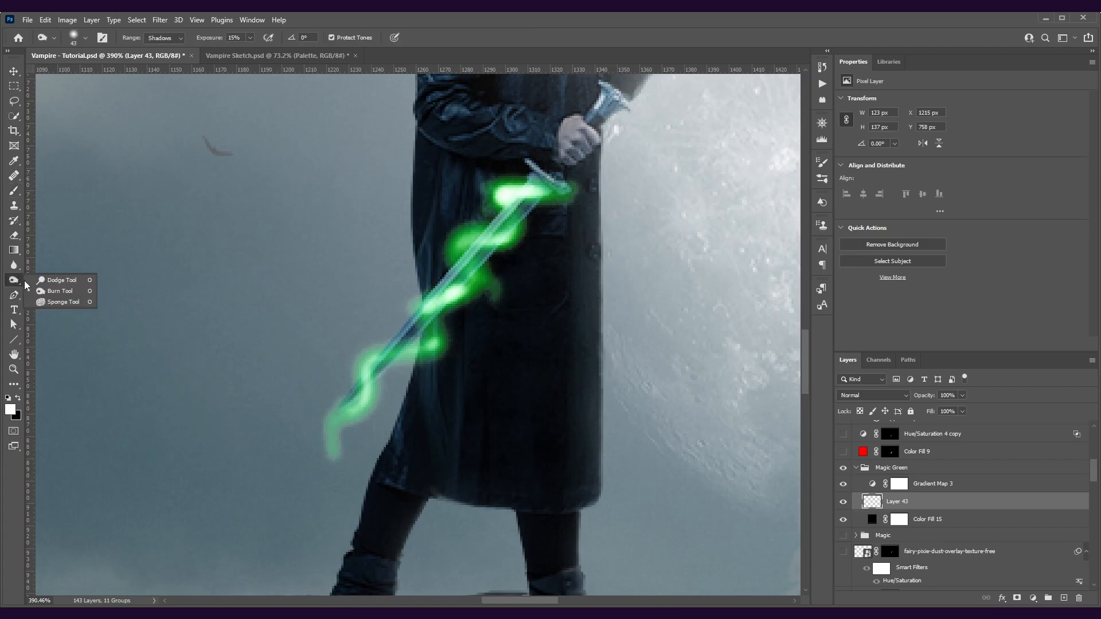
{"action": "right_click", "coordinate": [15, 266]}
{"action": "left_click", "coordinate": [58, 287]}
{"action": "mouse_move", "coordinate": [466, 287]}
{"action": "left_mouse_down"}
{"action": "mouse_move", "coordinate": [444, 219]}
{"action": "mouse_move", "coordinate": [497, 250]}
{"action": "mouse_move", "coordinate": [521, 241]}
{"action": "mouse_move", "coordinate": [524, 252]}
{"action": "mouse_move", "coordinate": [534, 219]}
{"action": "mouse_move", "coordinate": [521, 215]}
{"action": "mouse_move", "coordinate": [502, 275]}
{"action": "mouse_move", "coordinate": [483, 285]}
{"action": "mouse_move", "coordinate": [480, 271]}
{"action": "mouse_move", "coordinate": [513, 266]}
{"action": "mouse_move", "coordinate": [487, 288]}
{"action": "left_mouse_up"}
{"action": "key", "text": "ctrl+z"}
{"action": "key", "text": "ctrl+z"}
{"action": "key", "text": "ctrl+z"}
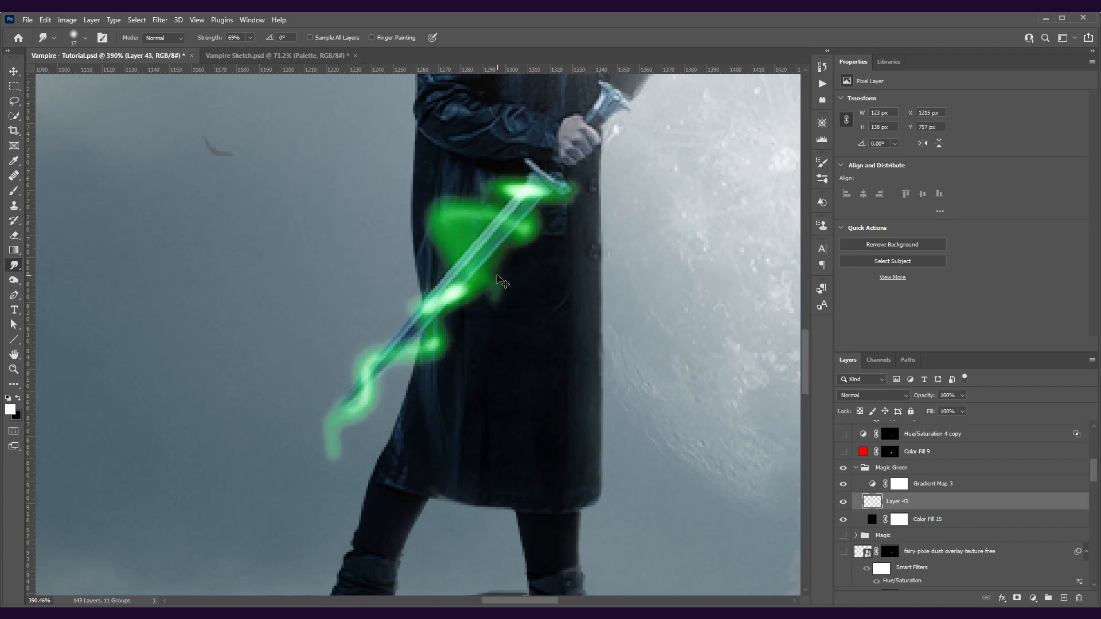
{"action": "key", "text": "ctrl+z"}
{"action": "key", "text": "ctrl+z"}
- Add a layer mask to the glow layer and fade the glow along the blade with a black brush at 8% flow
{"action": "key", "text": "b"}
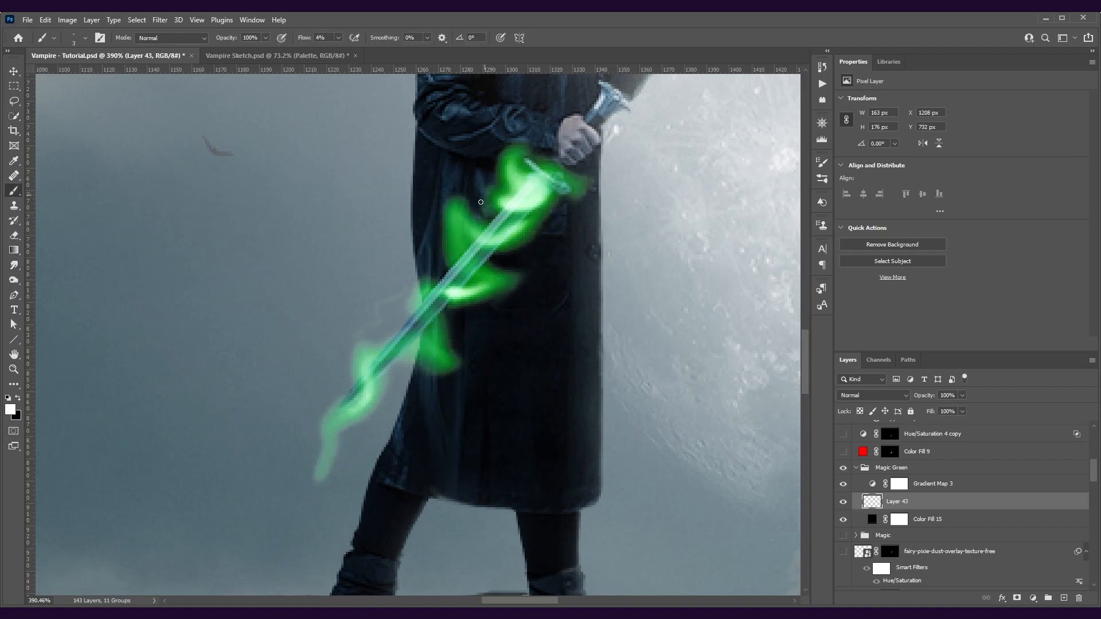
{"action": "left_click", "coordinate": [1017, 599]}
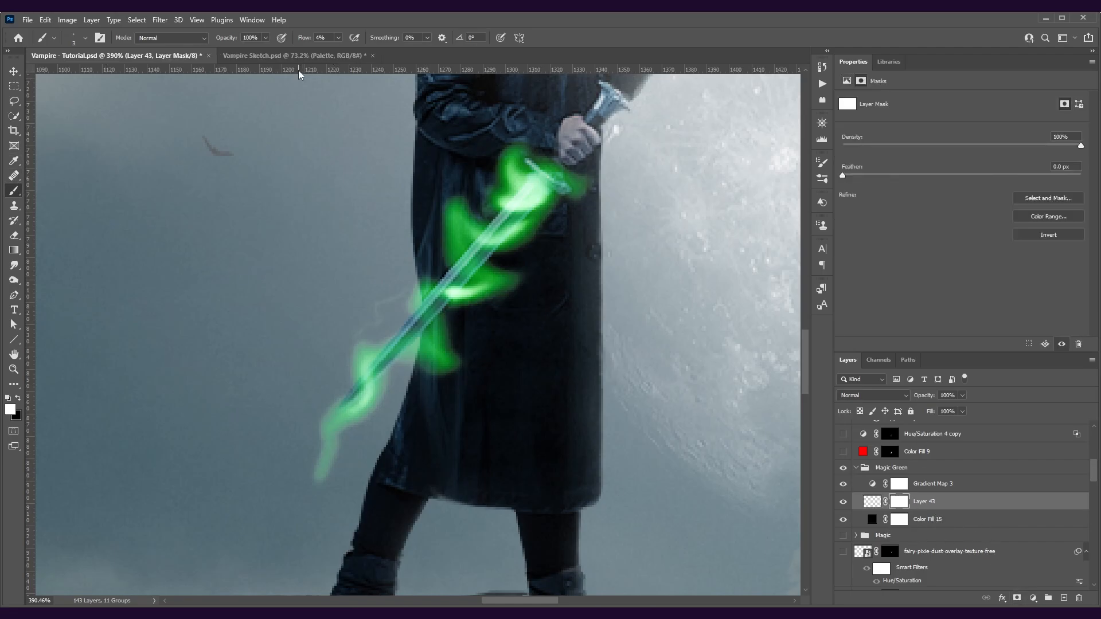
{"action": "left_click_drag", "start_coordinate": [304, 41], "coordinate": [337, 41]}
{"action": "left_click_drag", "start_coordinate": [403, 169], "coordinate": [421, 169]}
{"action": "scroll", "coordinate": [602, 236], "scroll_direction": "up", "scroll_amount": 6}
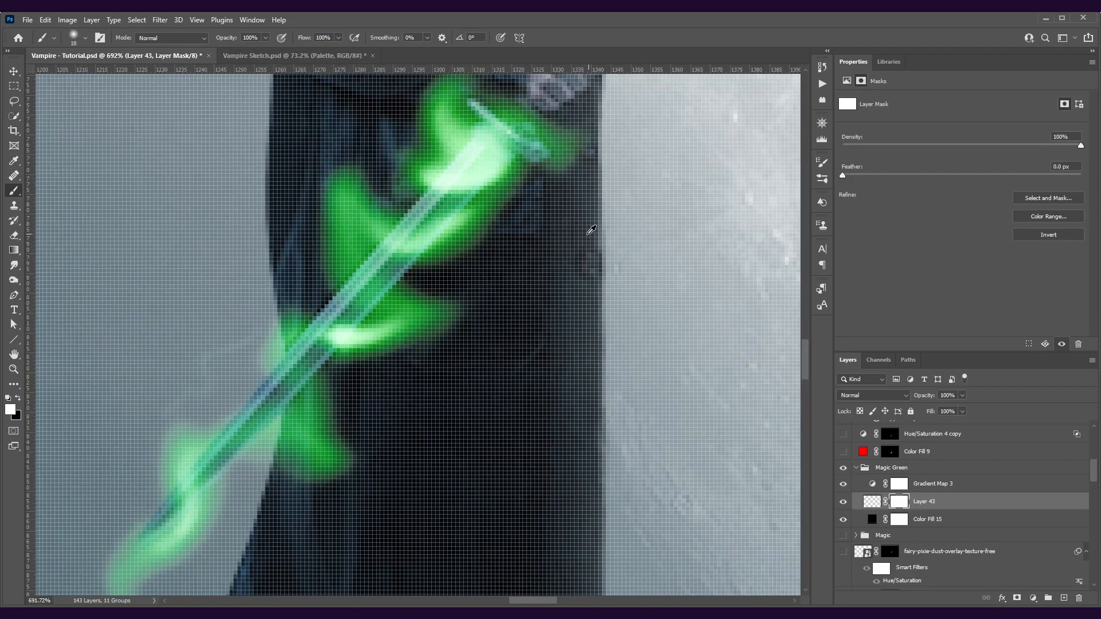
{"action": "scroll", "coordinate": [593, 230], "scroll_direction": "down", "scroll_amount": 3}
{"action": "mouse_move", "coordinate": [447, 230]}
{"action": "left_mouse_down"}
{"action": "mouse_move", "coordinate": [401, 251]}
{"action": "mouse_move", "coordinate": [419, 298]}
{"action": "mouse_move", "coordinate": [375, 295]}
{"action": "mouse_move", "coordinate": [396, 293]}
{"action": "mouse_move", "coordinate": [355, 316]}
{"action": "left_mouse_up"}
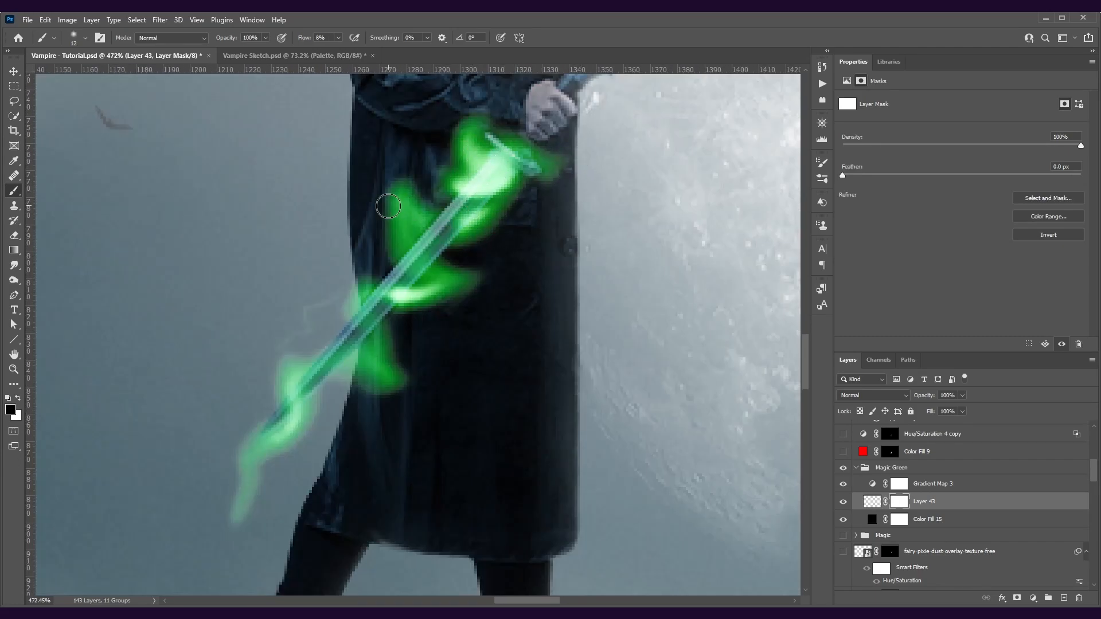
{"action": "key", "text": "ctrl+z"}
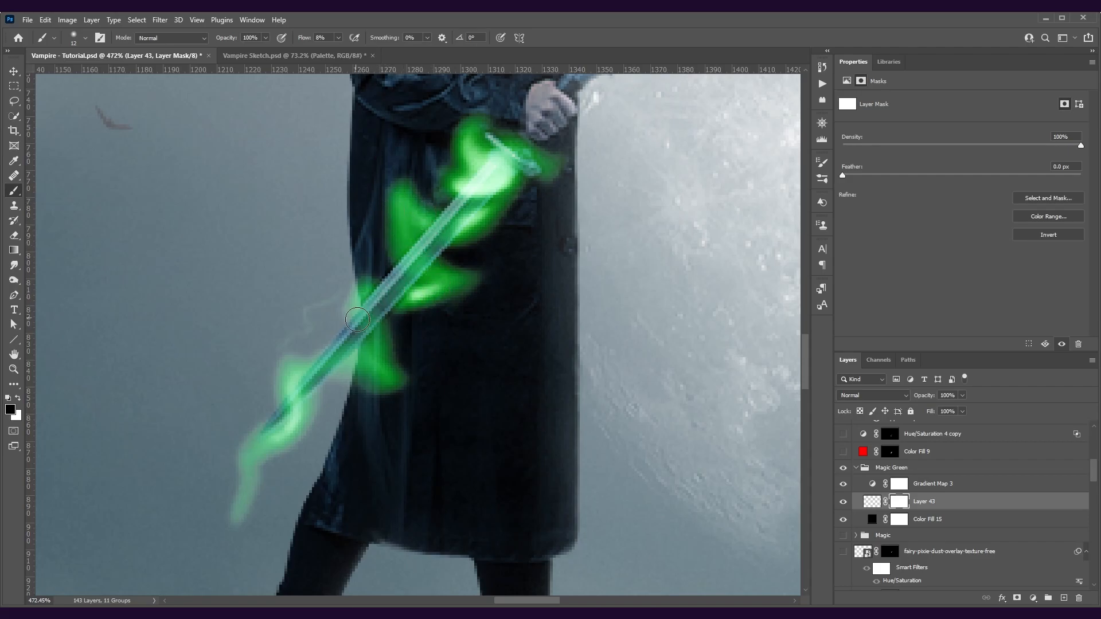
{"action": "scroll", "coordinate": [407, 387], "scroll_direction": "down", "scroll_amount": 3}
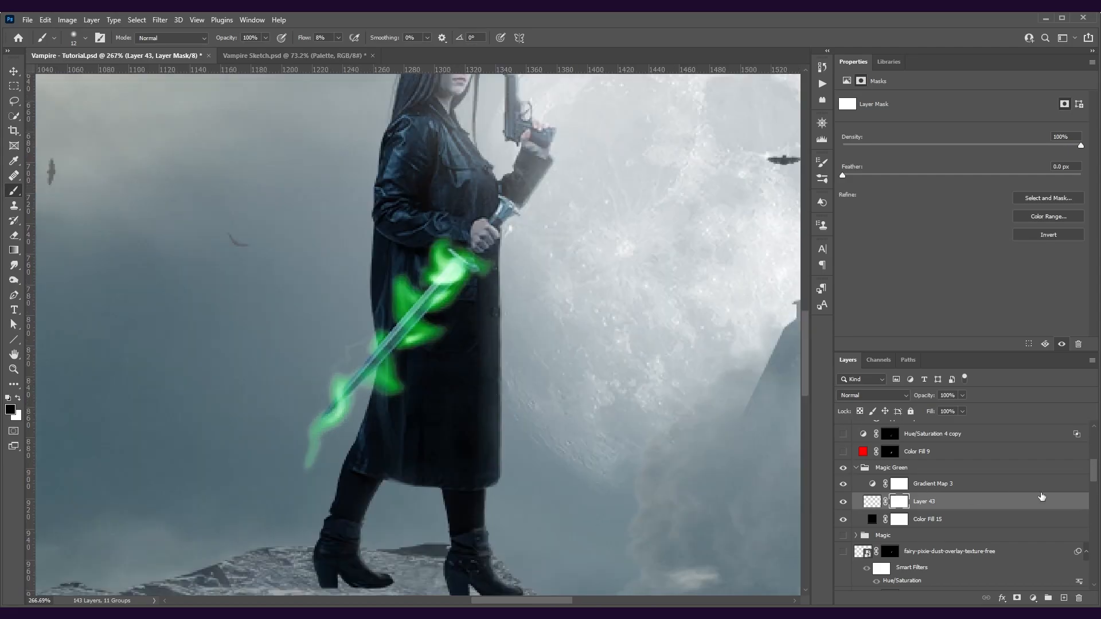
- Recolor the bright green middle stop of the Magic Green group's Gradient Map to deep blue, hex 000a90
{"action": "left_click", "coordinate": [869, 486]}
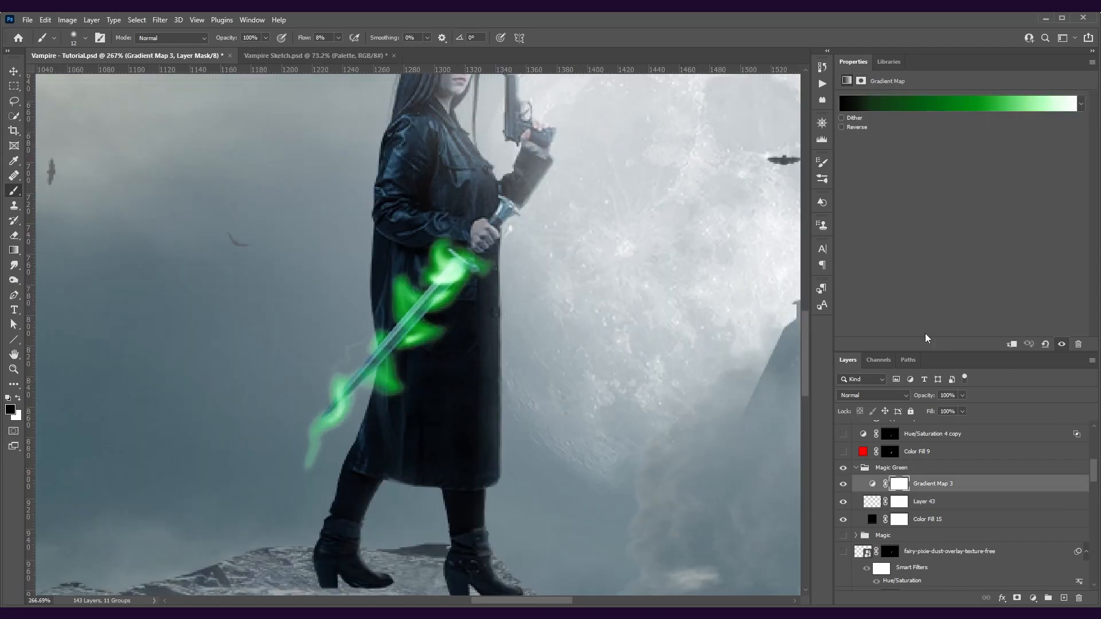
{"action": "left_click", "coordinate": [919, 104]}
{"action": "double_click", "coordinate": [745, 316]}
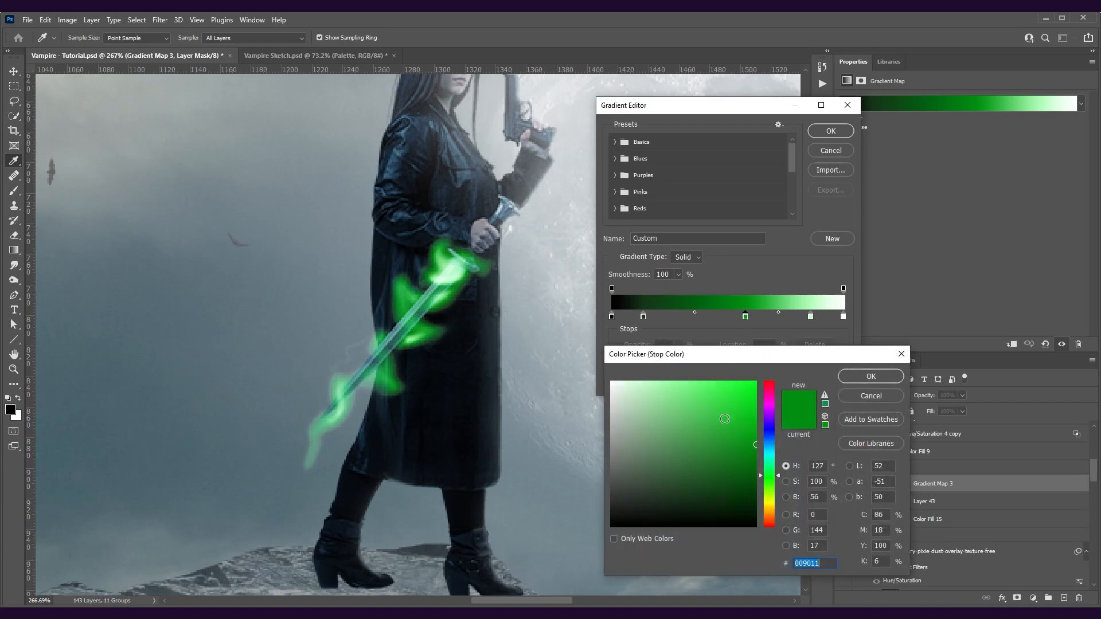
{"action": "left_click_drag", "start_coordinate": [769, 445], "coordinate": [769, 432]}
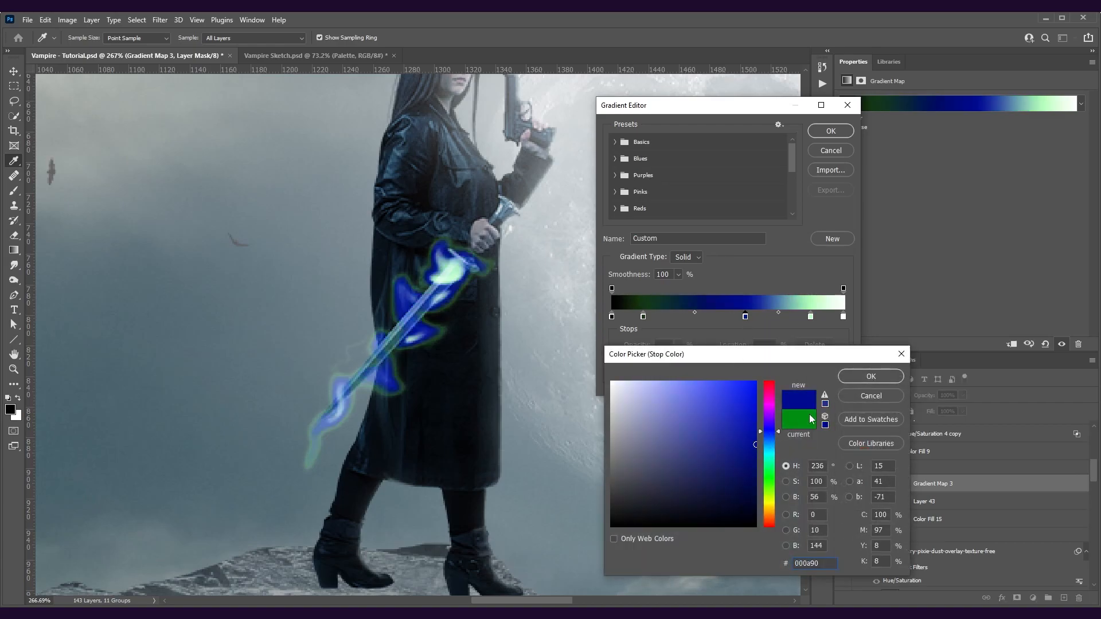
{"action": "key", "text": "Return"}
- Recolor the gradient's remaining green stops to dark and pale blue and apply the gradient
{"action": "double_click", "coordinate": [643, 316]}
{"action": "left_click_drag", "start_coordinate": [765, 448], "coordinate": [770, 438]}
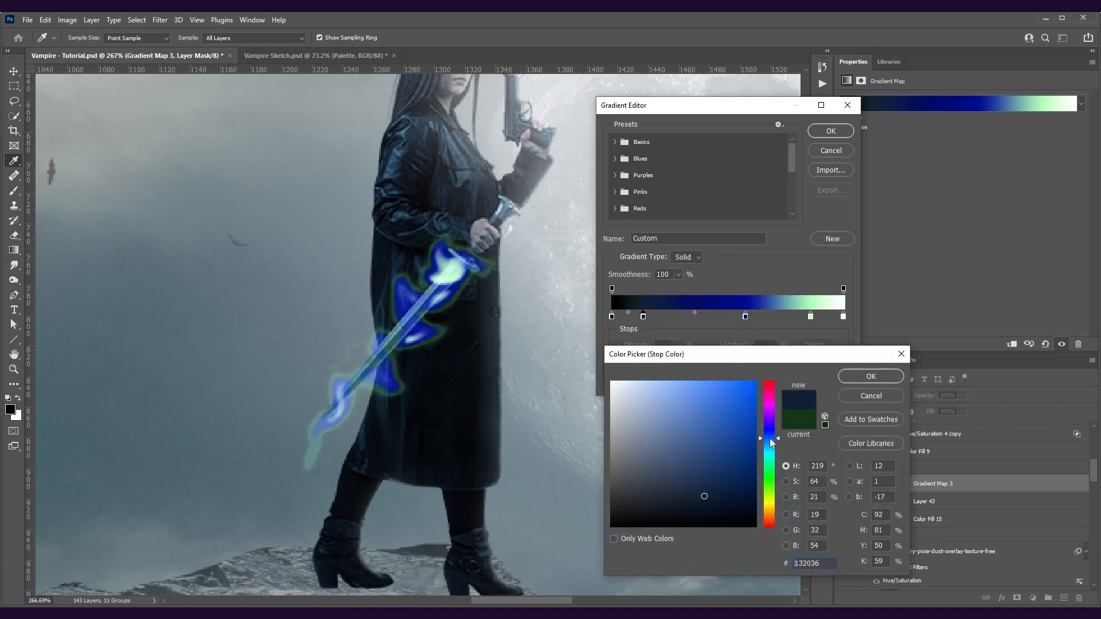
{"action": "left_click_drag", "start_coordinate": [648, 500], "coordinate": [643, 501]}
{"action": "left_click", "coordinate": [868, 382]}
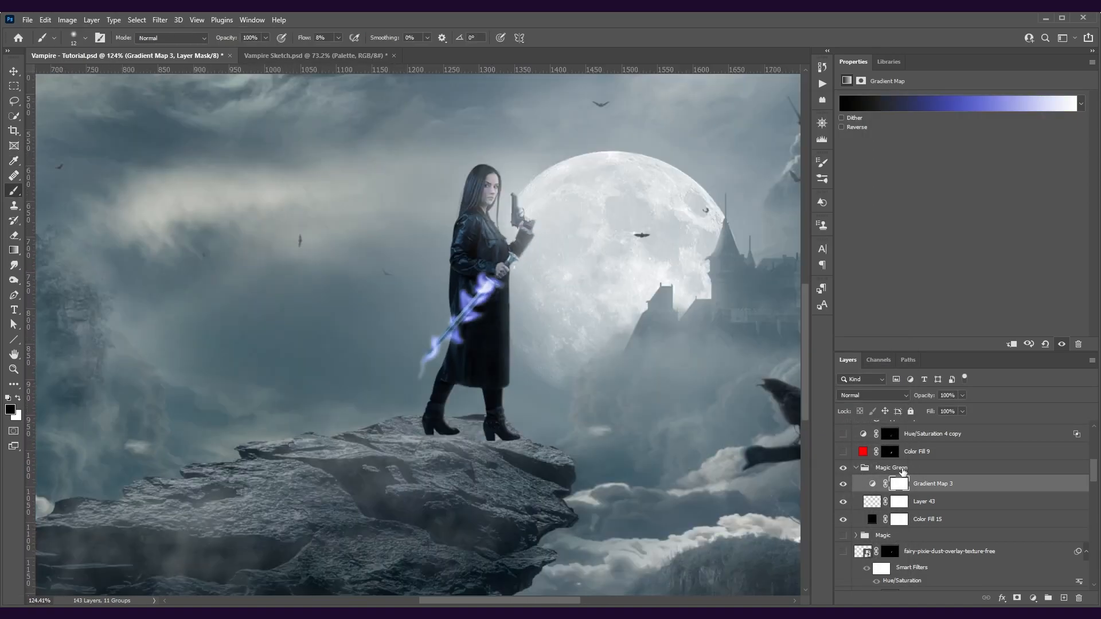
- Delete the Magic Green group and show the existing Magic group with the red sword glow
{"action": "left_click", "coordinate": [902, 469]}
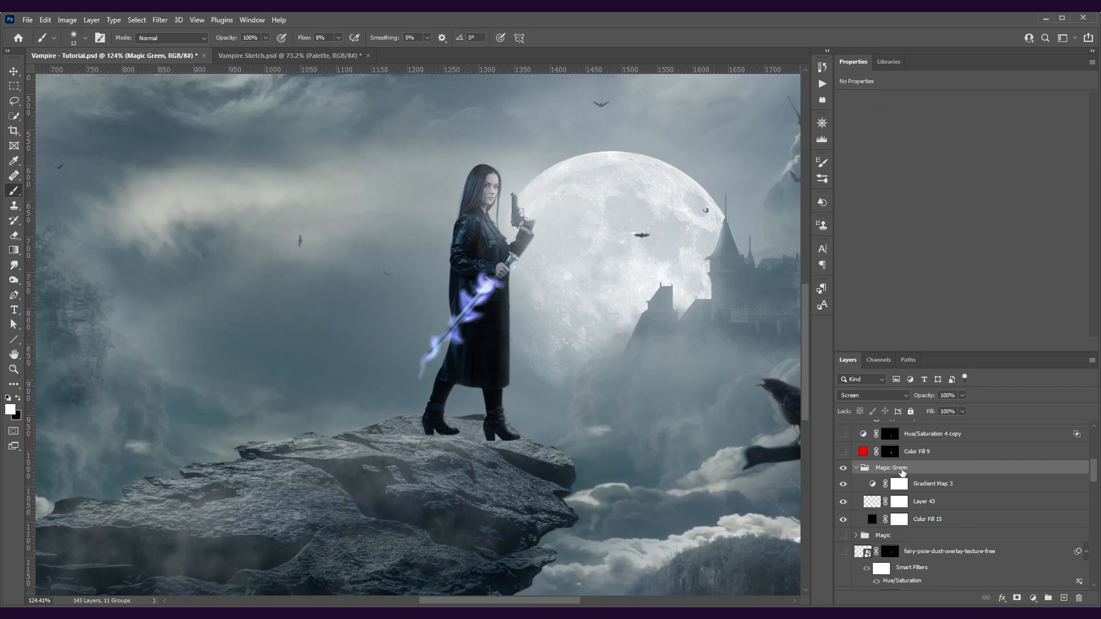
{"action": "key", "text": "Delete"}
{"action": "left_click", "coordinate": [844, 468]}
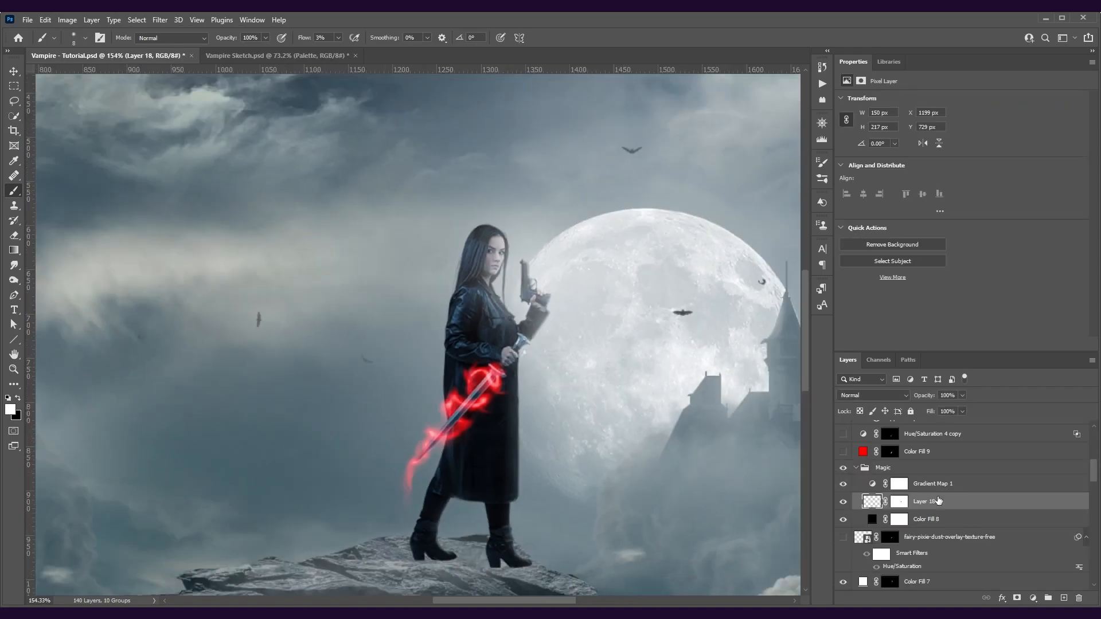
{"action": "scroll", "coordinate": [939, 502], "scroll_direction": "up", "scroll_amount": 1}
- Show the red Color Fill layer above the Magic group, using the Linear Dodge (Add) blending mode
{"action": "left_click", "coordinate": [850, 505]}
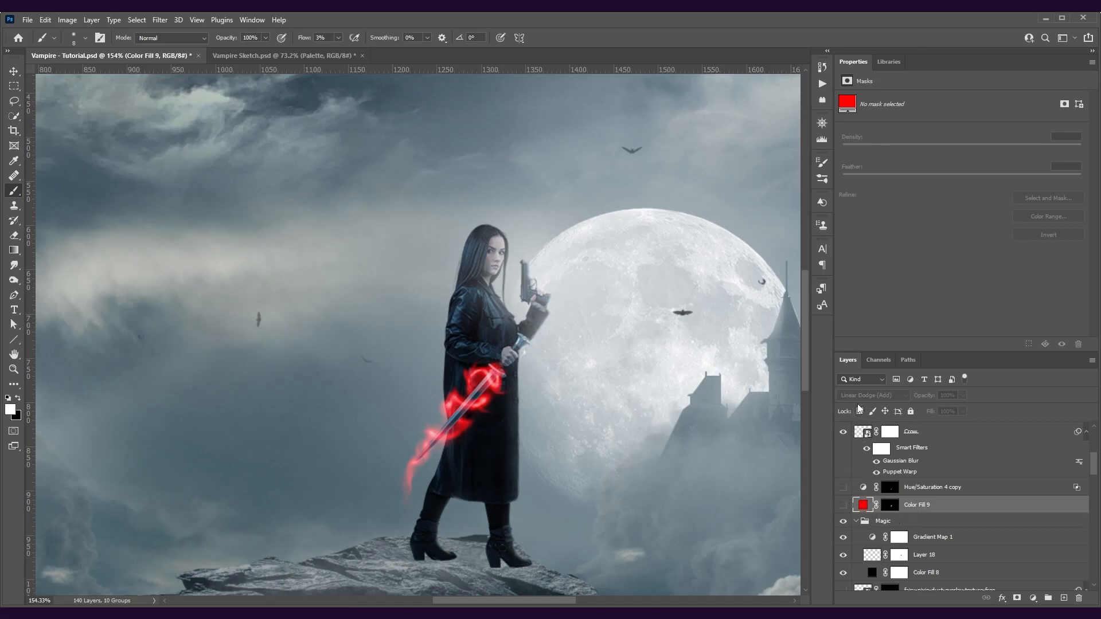
{"action": "left_click", "coordinate": [843, 505]}
{"action": "left_click", "coordinate": [867, 396]}
{"action": "left_click", "coordinate": [553, 243]}
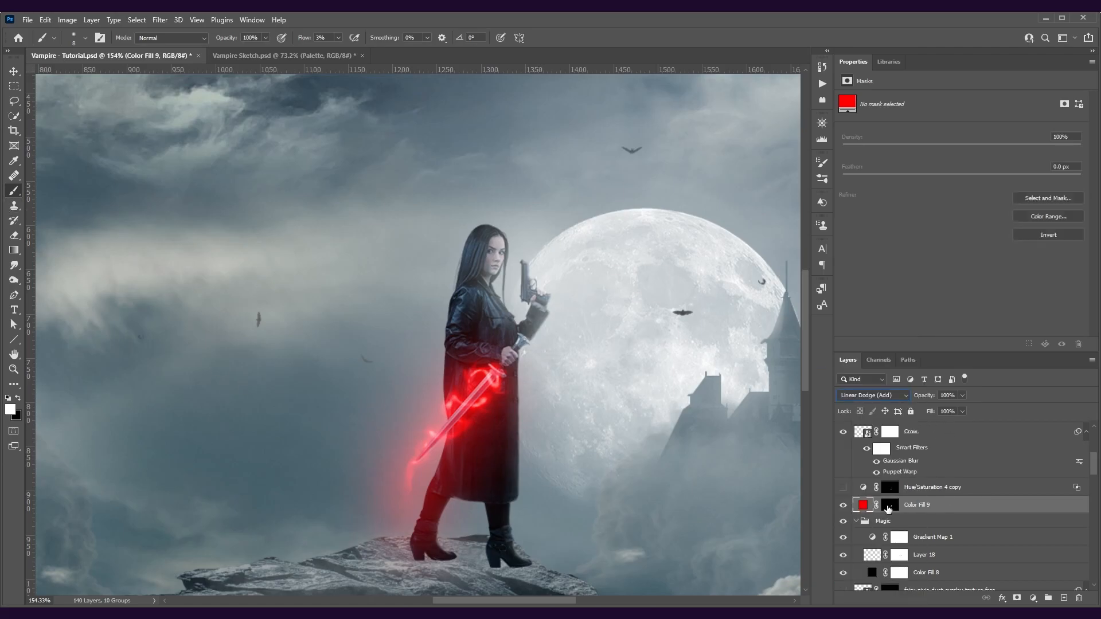
- Brush the red fill's mask around the sword with a 226 px brush and show the Hue/Saturation 4 copy adjustment
{"action": "left_click", "coordinate": [890, 505]}
{"action": "left_click_drag", "start_coordinate": [511, 347], "coordinate": [586, 350]}
{"action": "key", "text": "x"}
{"action": "mouse_move", "coordinate": [474, 411]}
{"action": "left_mouse_down"}
{"action": "mouse_move", "coordinate": [509, 404]}
{"action": "mouse_move", "coordinate": [480, 431]}
{"action": "mouse_move", "coordinate": [570, 421]}
{"action": "mouse_move", "coordinate": [600, 327]}
{"action": "left_mouse_up"}
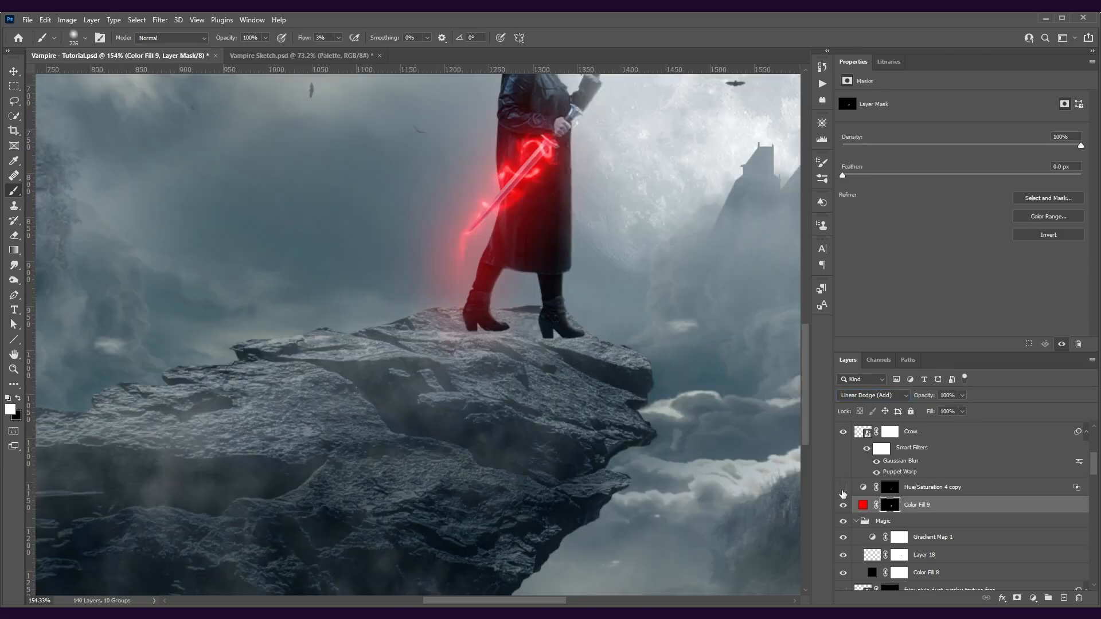
{"action": "left_click", "coordinate": [842, 492]}
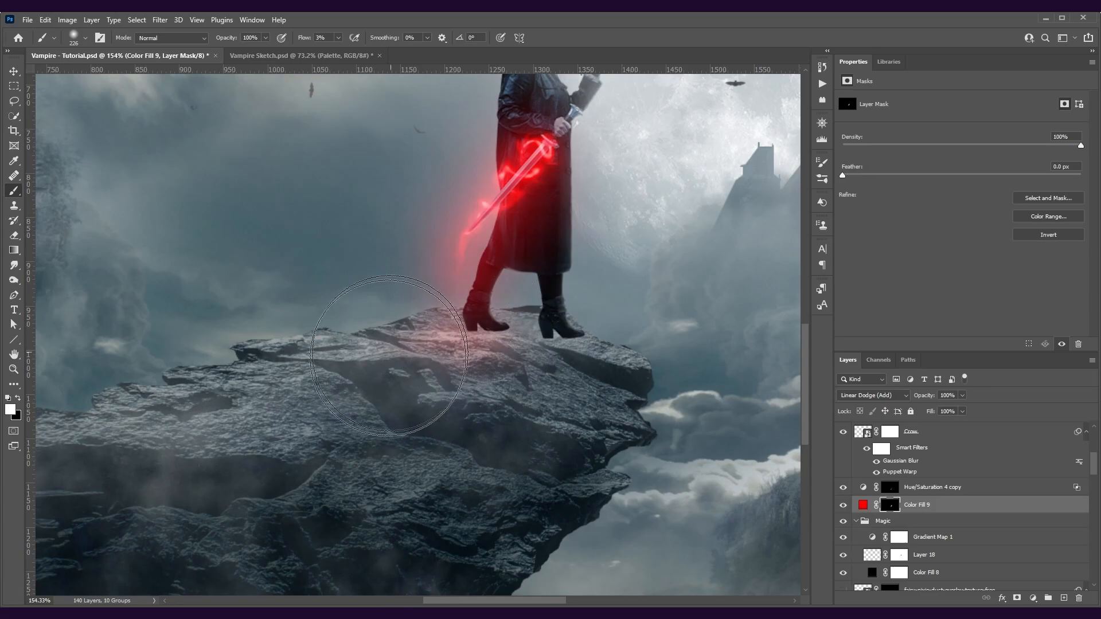
- Compare the scene with and without the red Color Fill 9 glow around the sword
{"action": "left_click", "coordinate": [843, 507]}
{"action": "left_click", "coordinate": [843, 507]}
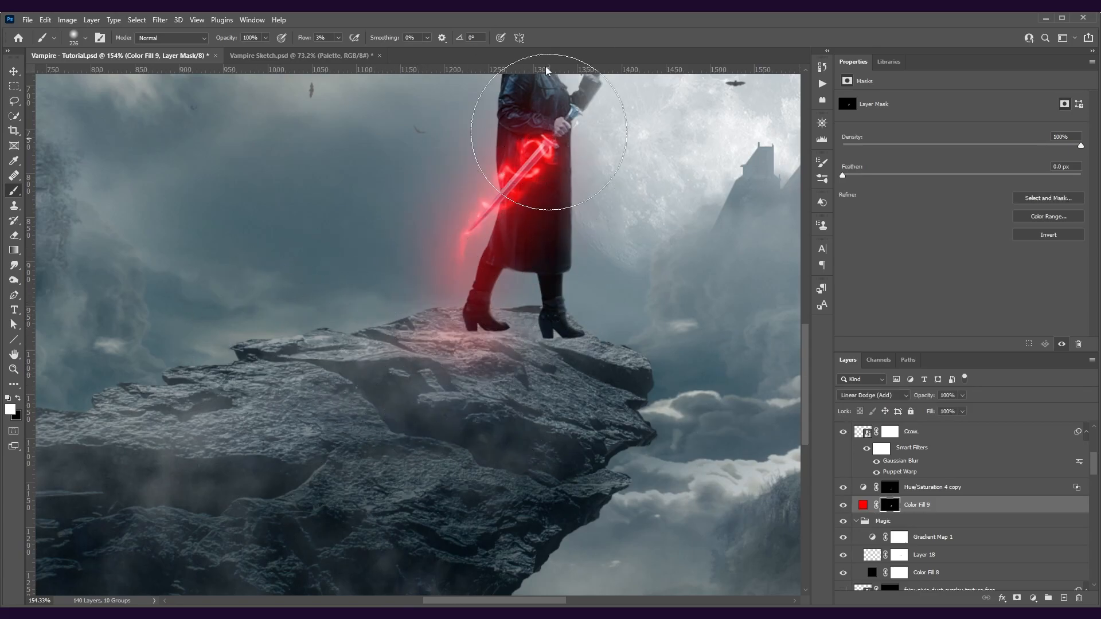
{"action": "scroll", "coordinate": [959, 512], "scroll_direction": "up", "scroll_amount": 3}
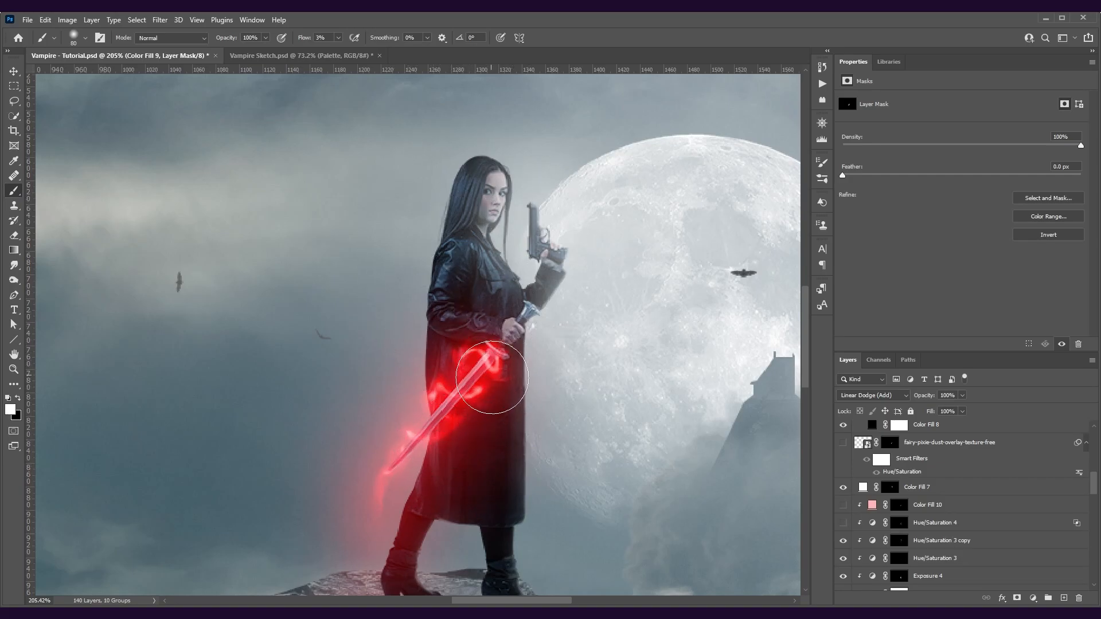
- Show and select the clipped Hue/Saturation 4 adjustment on the model and review its Colorize settings
{"action": "left_click", "coordinate": [941, 520]}
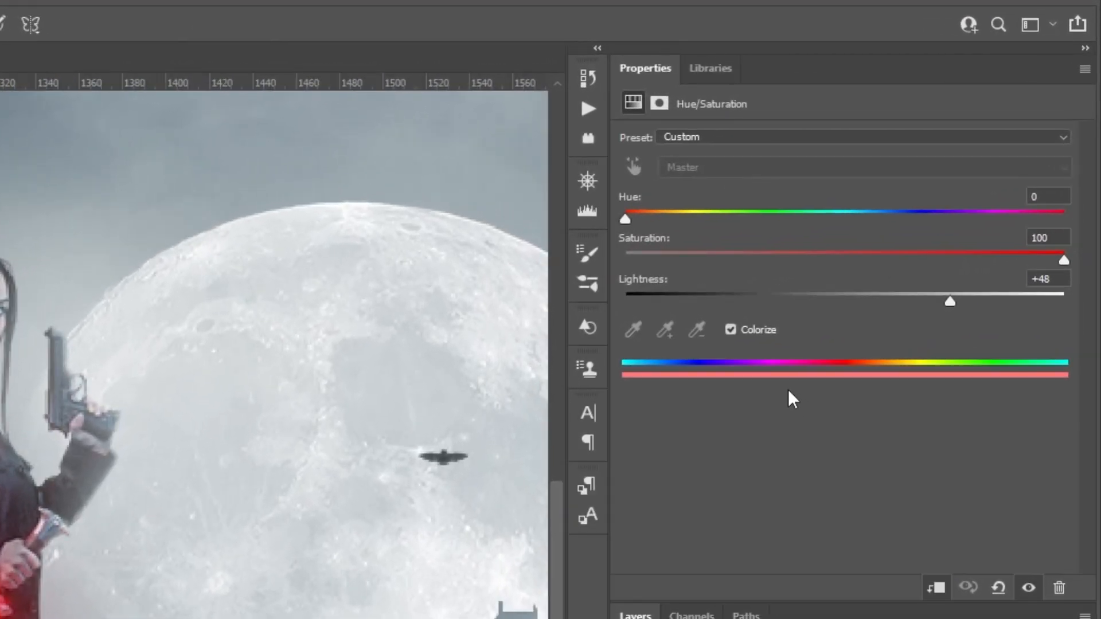
{"action": "left_click", "coordinate": [736, 331]}
{"action": "left_click", "coordinate": [736, 330]}
{"action": "mouse_move", "coordinate": [634, 225]}
{"action": "left_mouse_down"}
{"action": "mouse_move", "coordinate": [648, 221]}
{"action": "mouse_move", "coordinate": [622, 220]}
{"action": "left_mouse_up"}
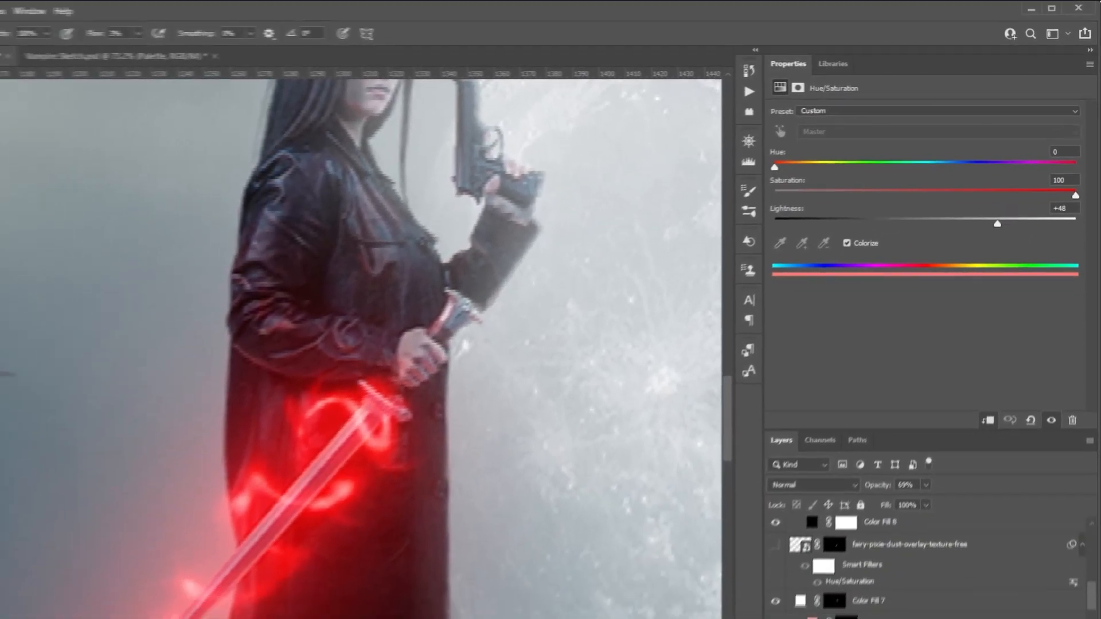
{"action": "left_click_drag", "start_coordinate": [185, 312], "coordinate": [63, 306]}
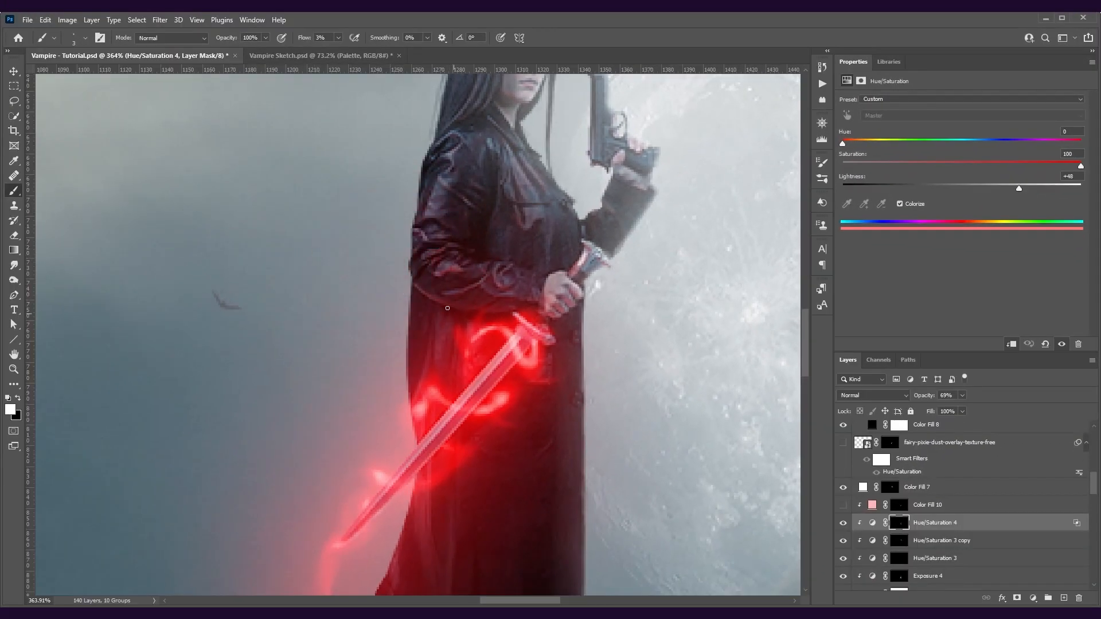
- Split Hue/Saturation 4's black Blend If slider for the underlying layer to 0 / 84 in the blending options
{"action": "double_click", "coordinate": [1078, 527]}
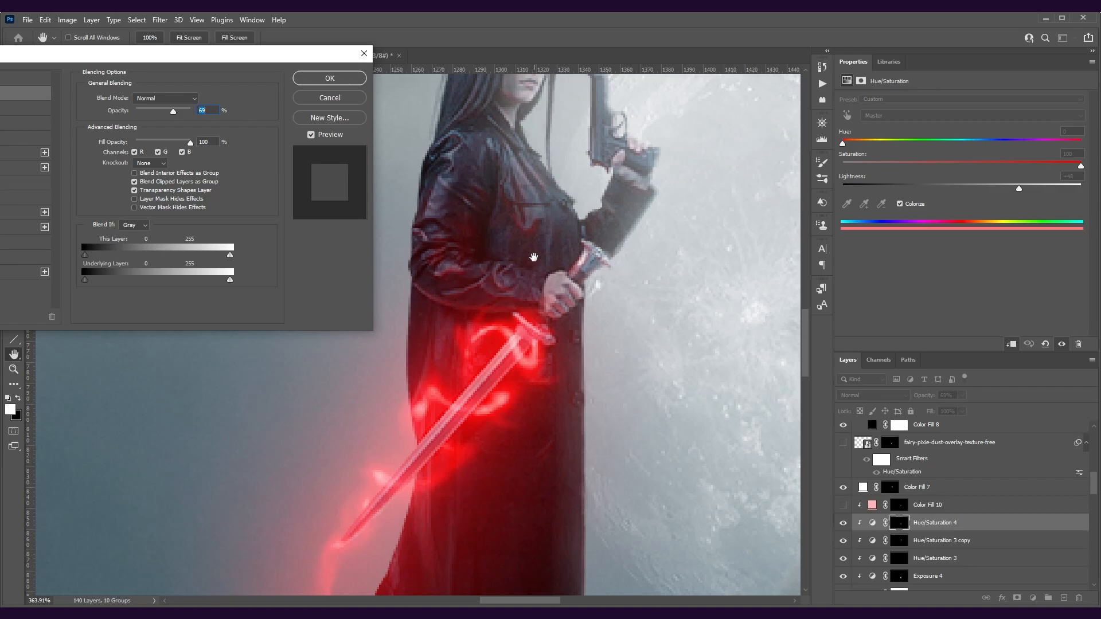
{"action": "left_click_drag", "start_coordinate": [509, 414], "coordinate": [574, 271]}
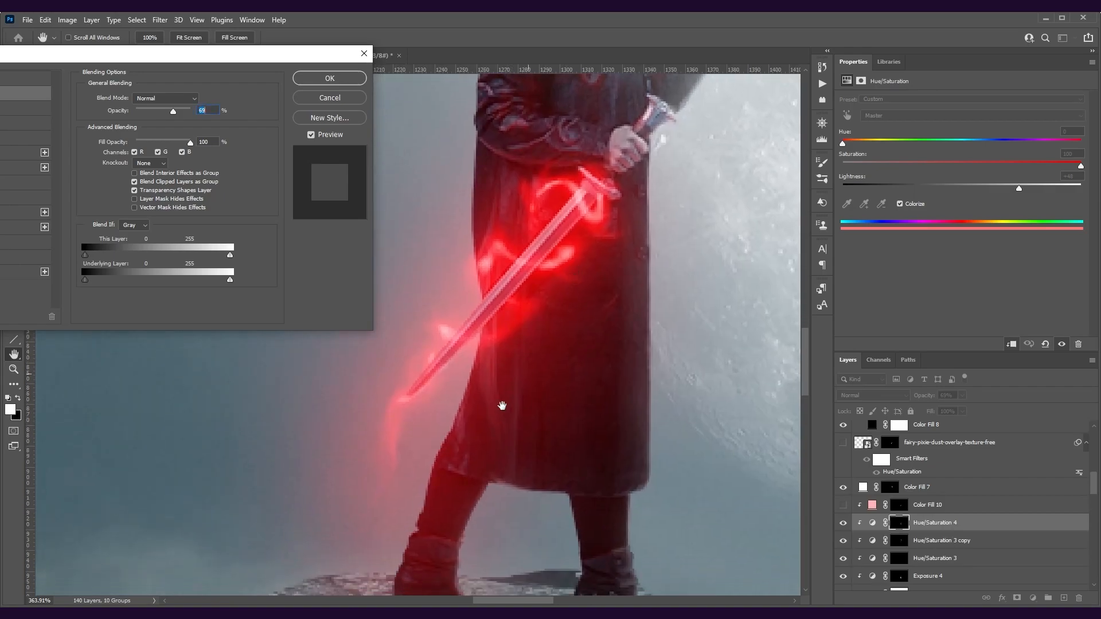
{"action": "left_click_drag", "start_coordinate": [445, 511], "coordinate": [511, 332]}
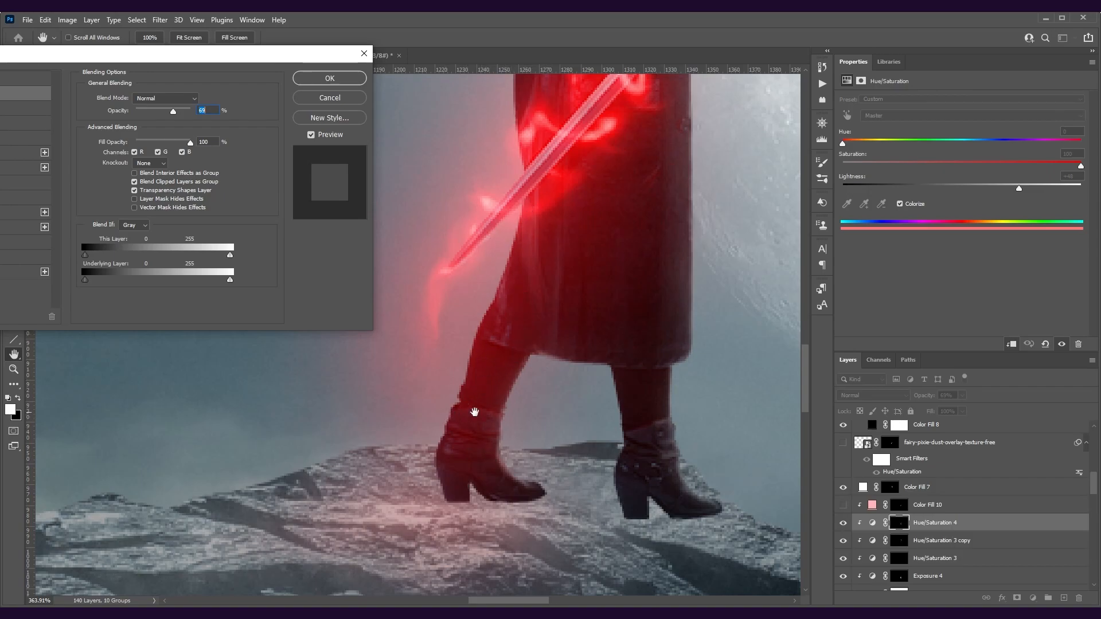
{"action": "left_click_drag", "start_coordinate": [546, 163], "coordinate": [564, 338]}
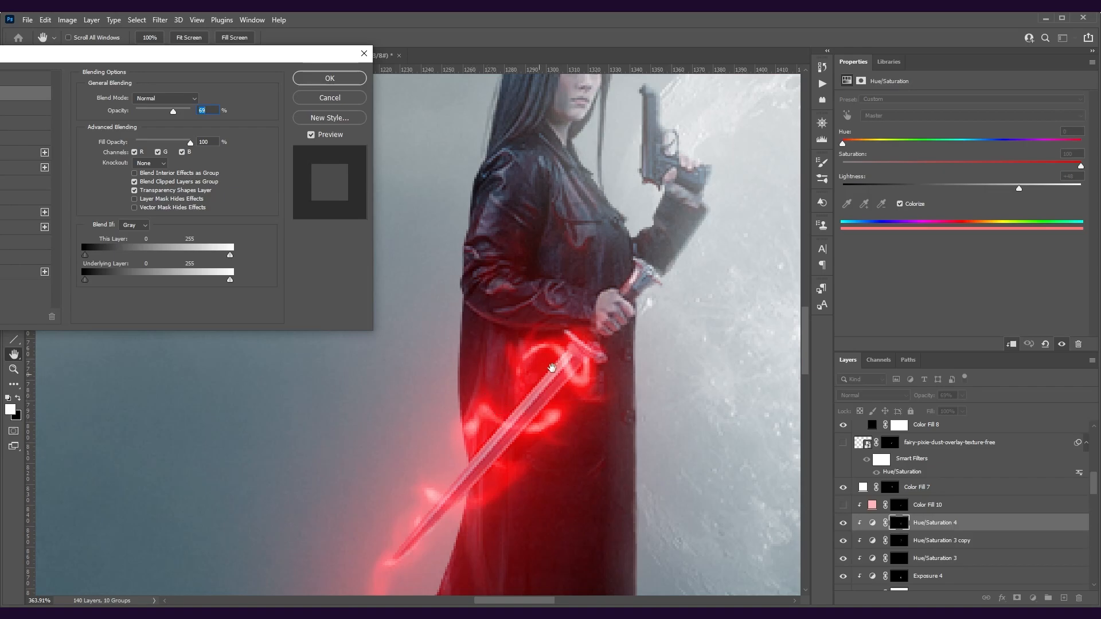
{"action": "key", "text": "alt"}
{"action": "left_click_drag", "start_coordinate": [85, 280], "coordinate": [92, 281]}
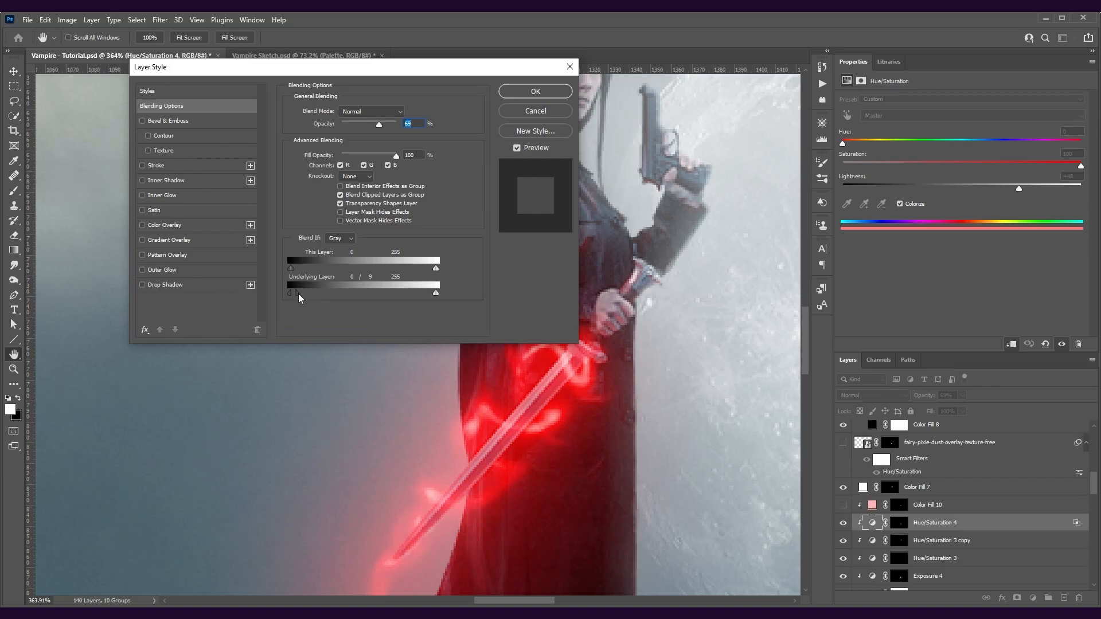
{"action": "mouse_move", "coordinate": [328, 297]}
{"action": "left_mouse_down"}
{"action": "mouse_move", "coordinate": [350, 296]}
{"action": "mouse_move", "coordinate": [331, 298]}
{"action": "left_mouse_up"}
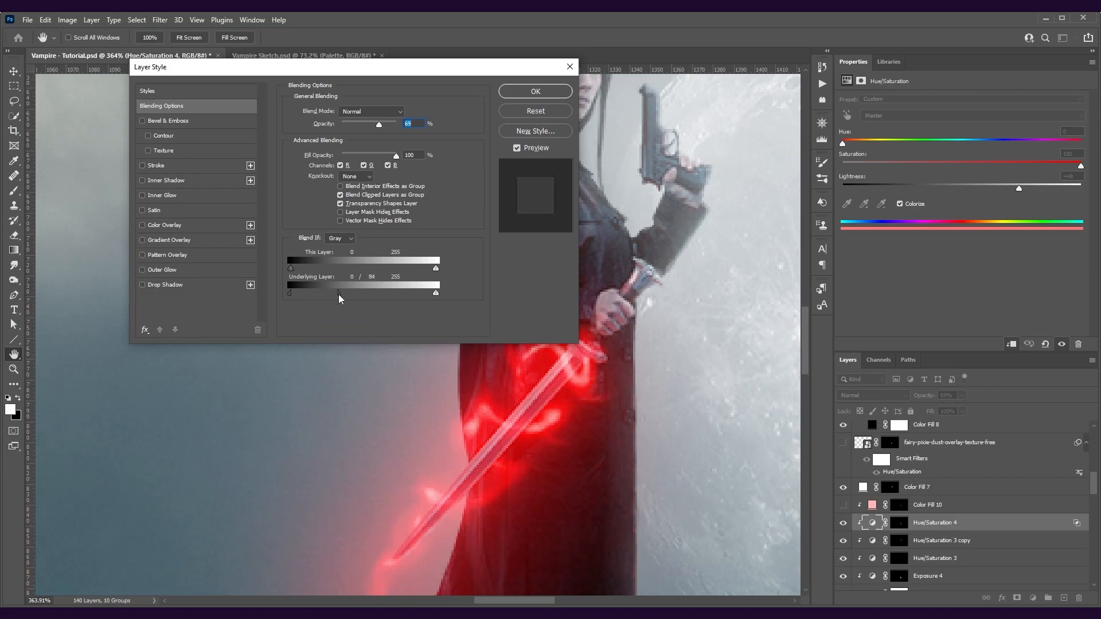
{"action": "left_click_drag", "start_coordinate": [348, 75], "coordinate": [213, 43]}
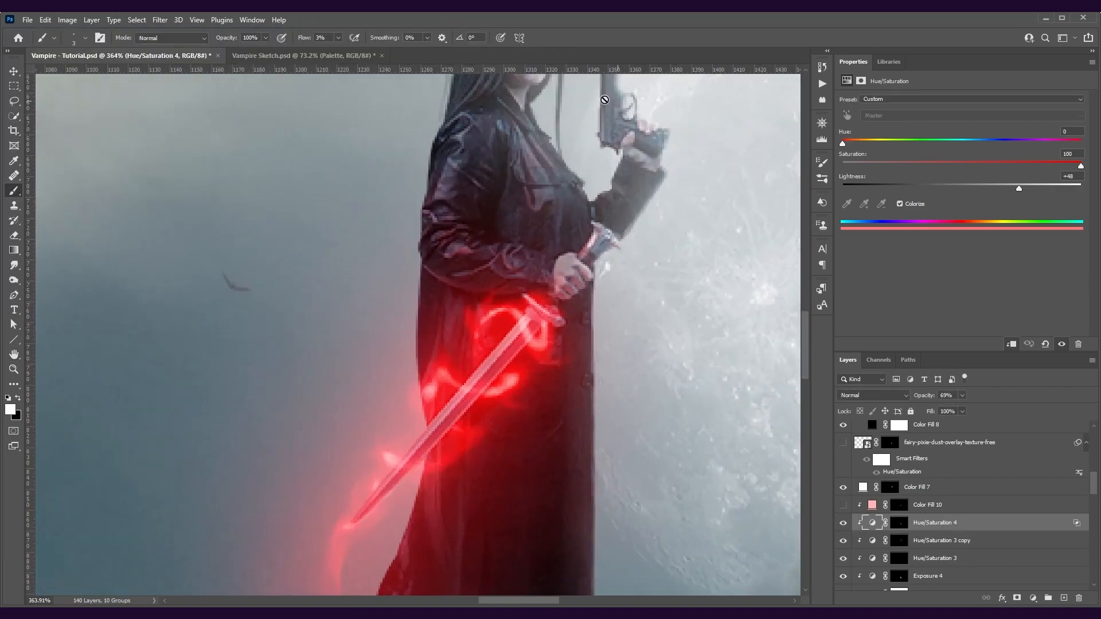
- Show the pink Color Fill 10 layer clipped to the model and use the Linear Dodge (Add) blending mode
{"action": "left_click", "coordinate": [843, 505]}
{"action": "scroll", "coordinate": [525, 324], "scroll_direction": "down", "scroll_amount": 7}
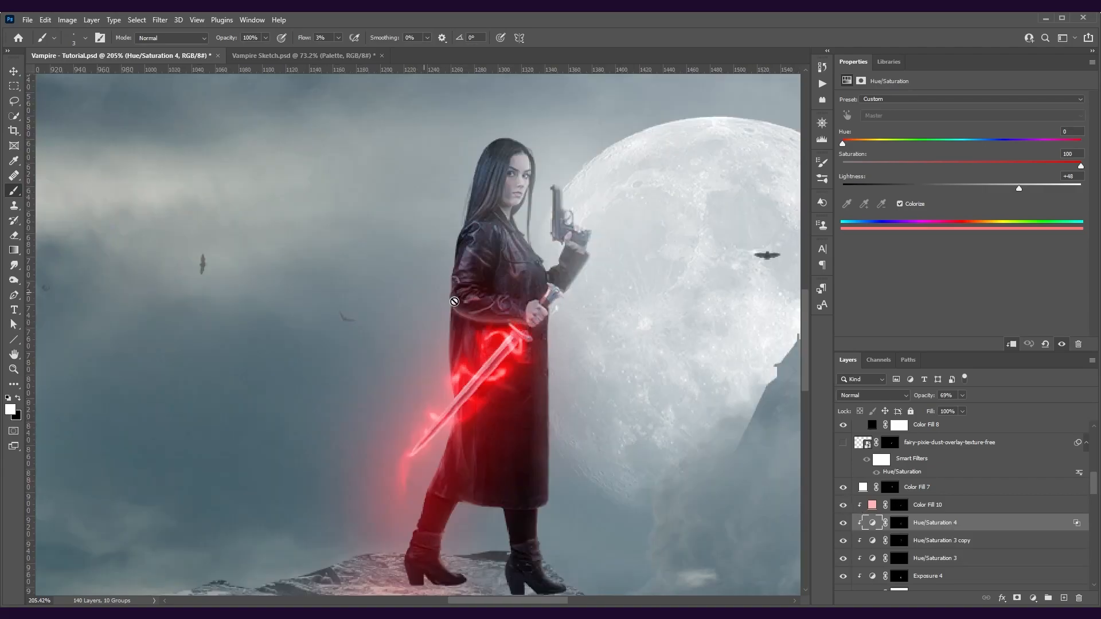
{"action": "scroll", "coordinate": [545, 326], "scroll_direction": "up", "scroll_amount": 10}
{"action": "left_click", "coordinate": [873, 505]}
{"action": "left_click", "coordinate": [865, 397]}
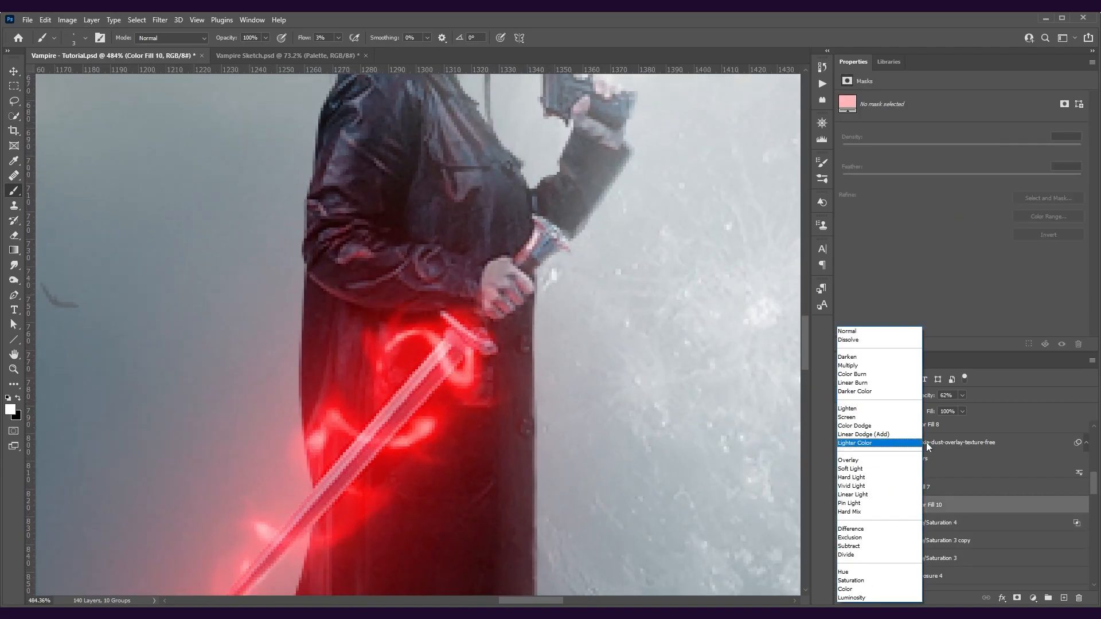
{"action": "left_click", "coordinate": [978, 505]}
{"action": "scroll", "coordinate": [926, 499], "scroll_direction": "down", "scroll_amount": 1}
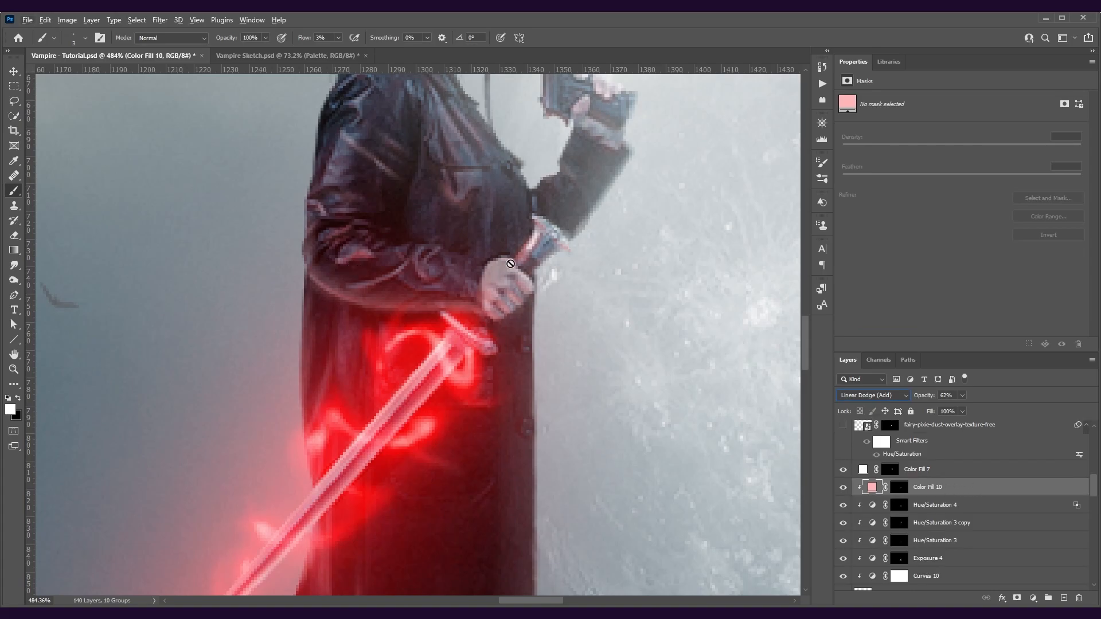
- Compare the sword and model with and without the pink Color Fill 10 highlights
{"action": "scroll", "coordinate": [543, 290], "scroll_direction": "down", "scroll_amount": 3, "text": "alt"}
{"action": "key", "text": "v"}
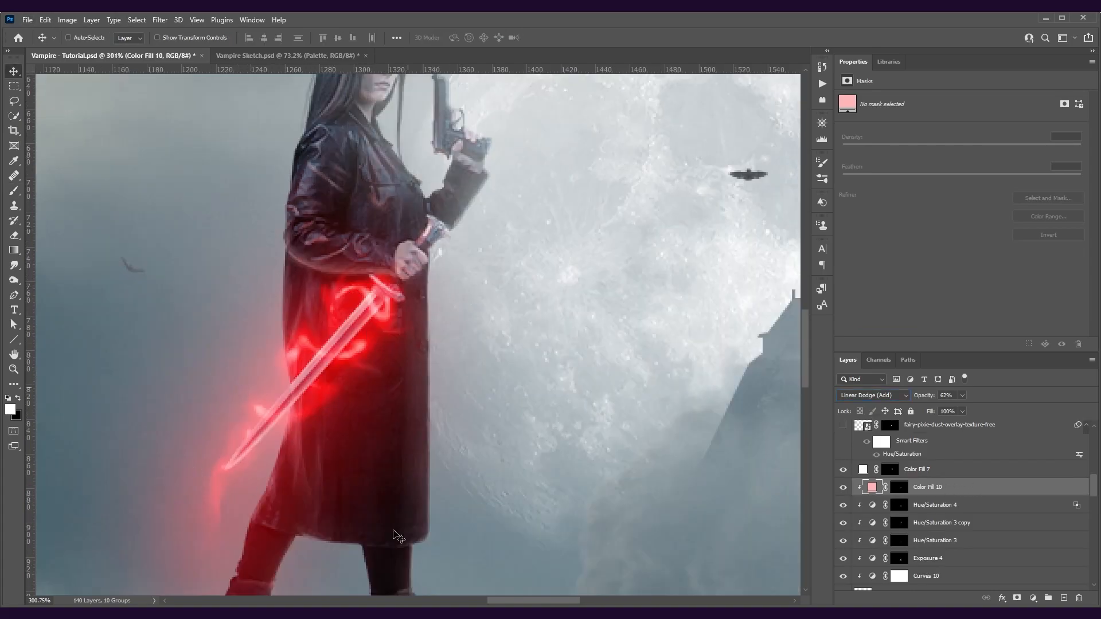
{"action": "scroll", "coordinate": [304, 423], "scroll_direction": "up", "scroll_amount": 2, "text": "alt"}
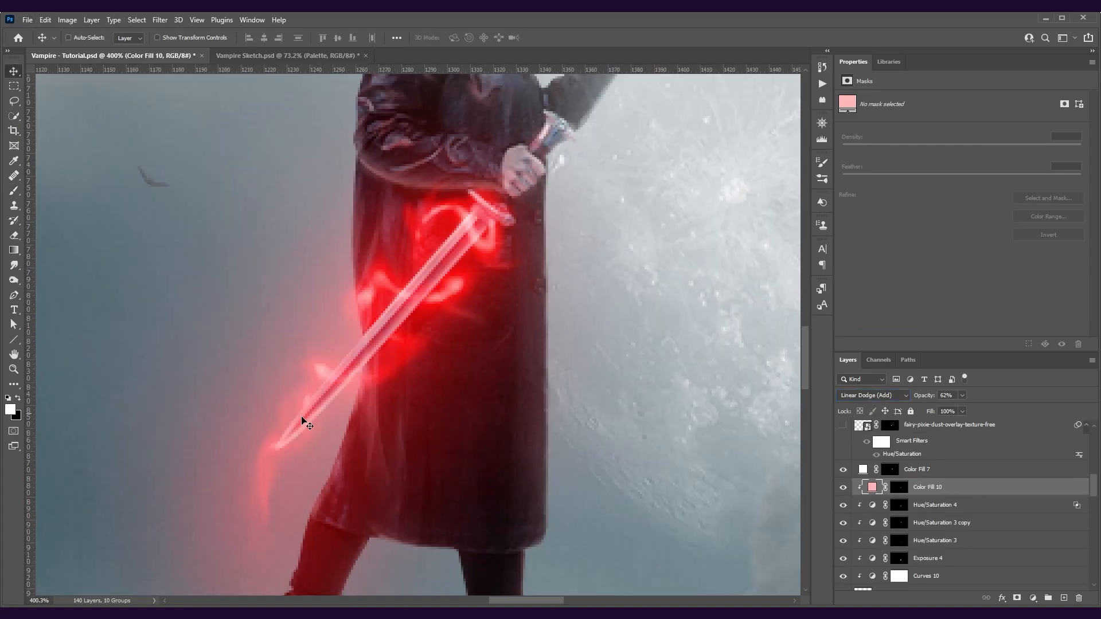
{"action": "left_click", "coordinate": [844, 487]}
{"action": "left_click", "coordinate": [844, 487]}
{"action": "left_click", "coordinate": [844, 488]}
{"action": "left_click", "coordinate": [843, 487]}
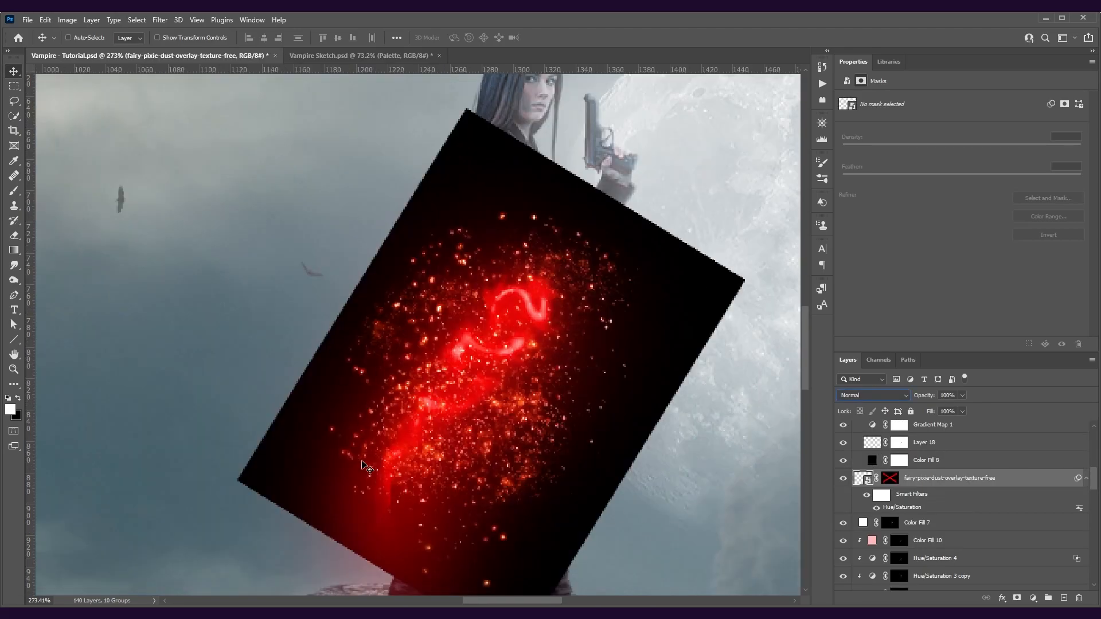
- Blend the fairy-pixie-dust overlay with Screen mode and re-enable its layer mask around the sword
{"action": "left_click_drag", "start_coordinate": [403, 204], "coordinate": [493, 166]}
{"action": "left_click", "coordinate": [873, 396]}
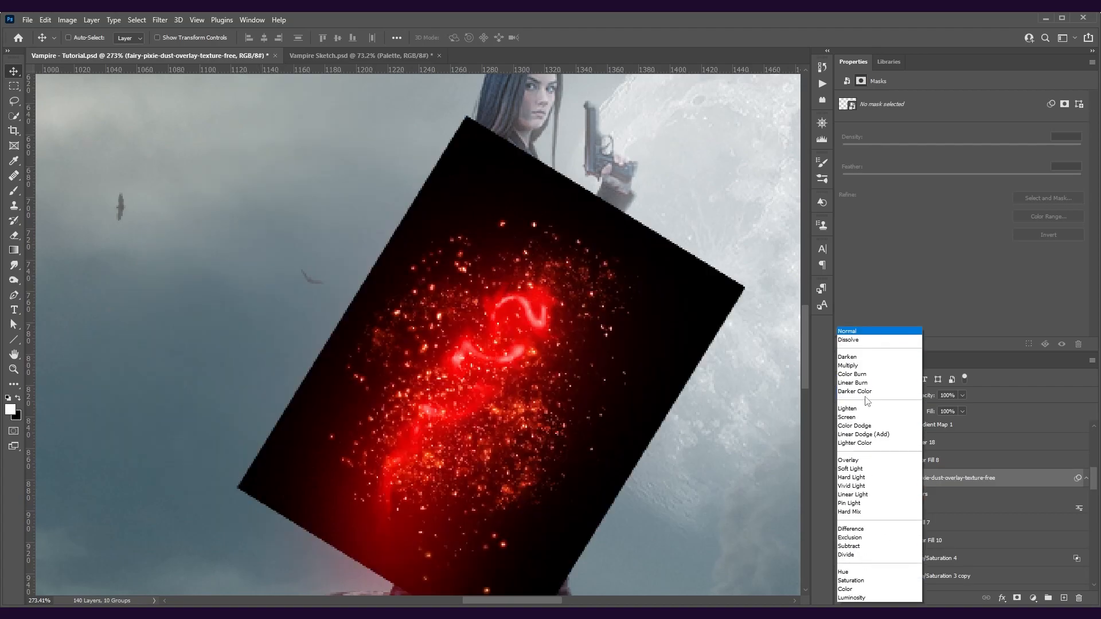
{"action": "left_click", "coordinate": [863, 418]}
{"action": "left_click", "coordinate": [890, 478], "text": "shift"}
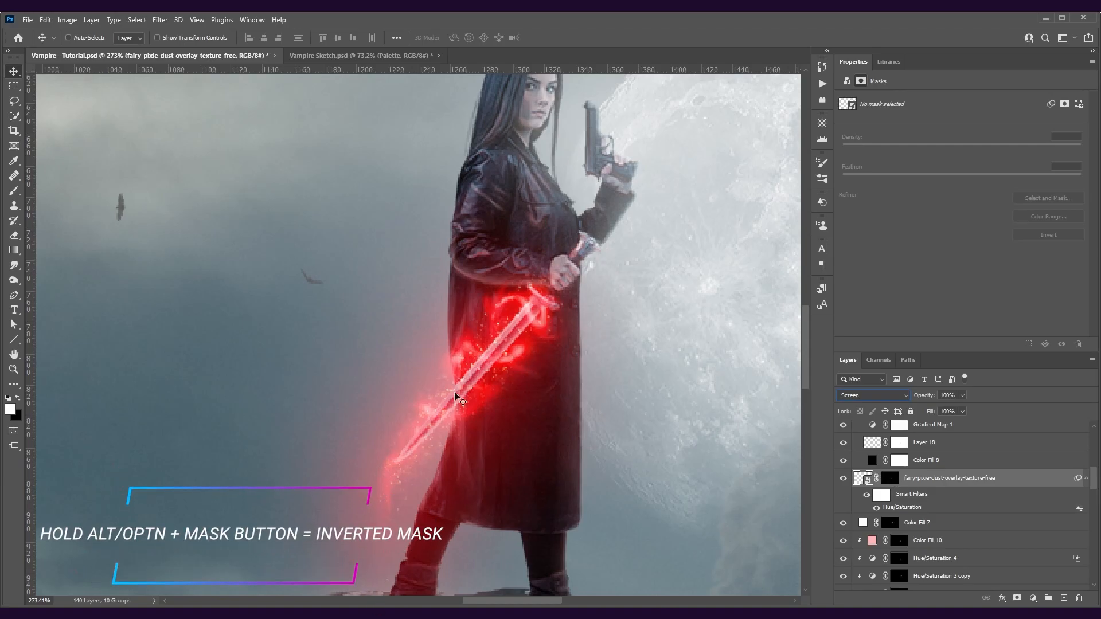
- Edit the pixie dust overlay's Hue/Saturation smart filter so the sparkles match the red sword glow
{"action": "left_click", "coordinate": [876, 508]}
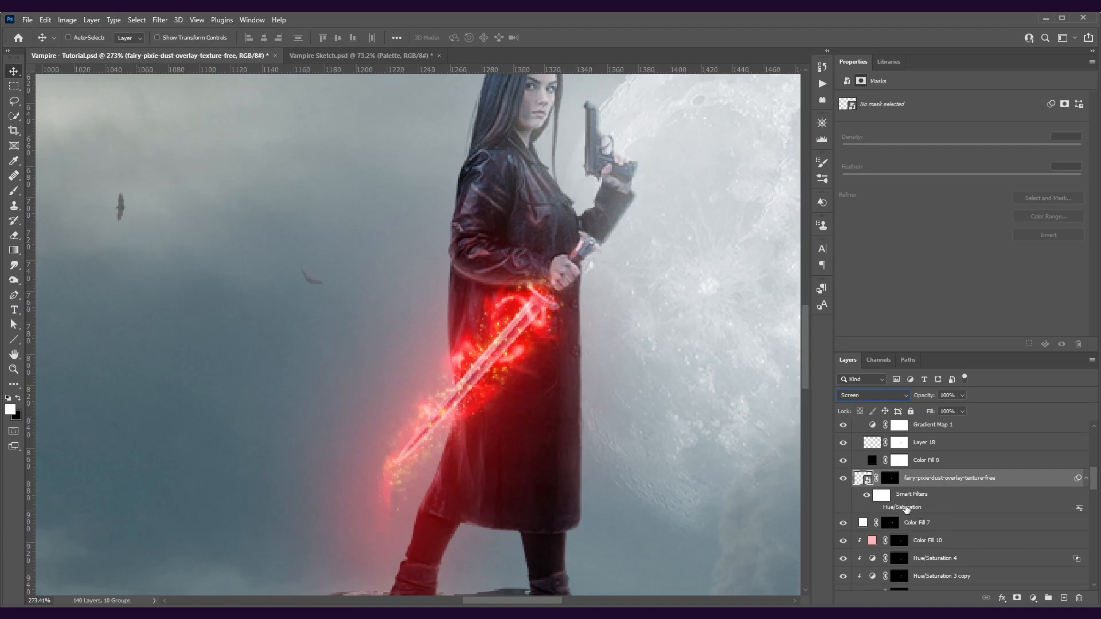
{"action": "double_click", "coordinate": [903, 508]}
{"action": "mouse_move", "coordinate": [809, 196]}
{"action": "left_mouse_down"}
{"action": "mouse_move", "coordinate": [833, 193]}
{"action": "mouse_move", "coordinate": [799, 193]}
{"action": "left_mouse_up"}
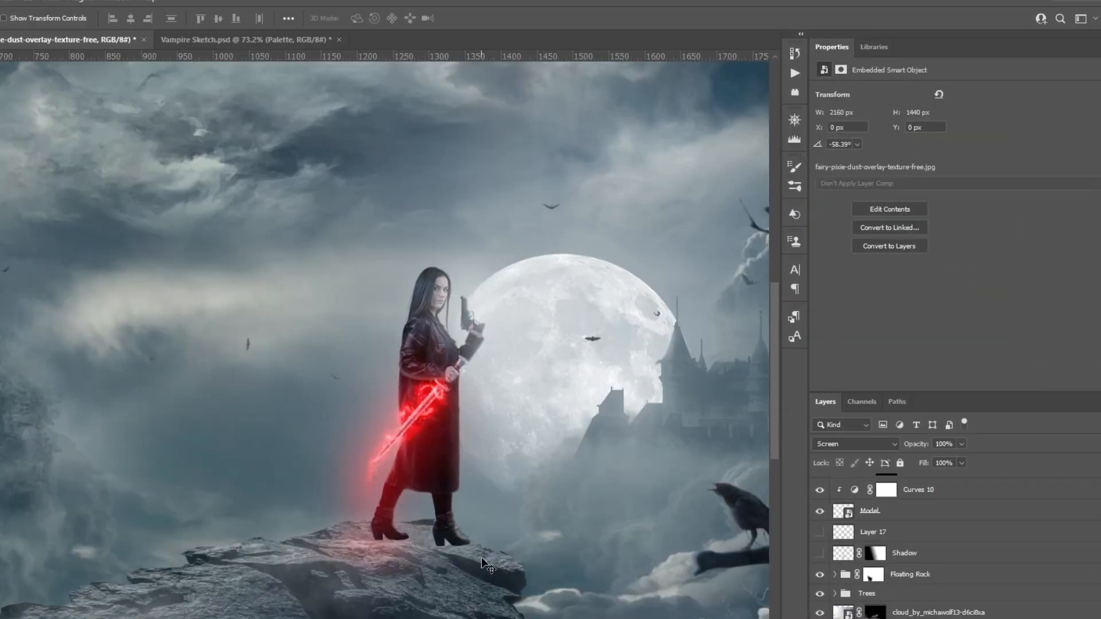
- Add a new layer directly below the Model layer and sample a dark rock color for the brush
{"action": "scroll", "coordinate": [481, 559], "scroll_direction": "up", "scroll_amount": 2}
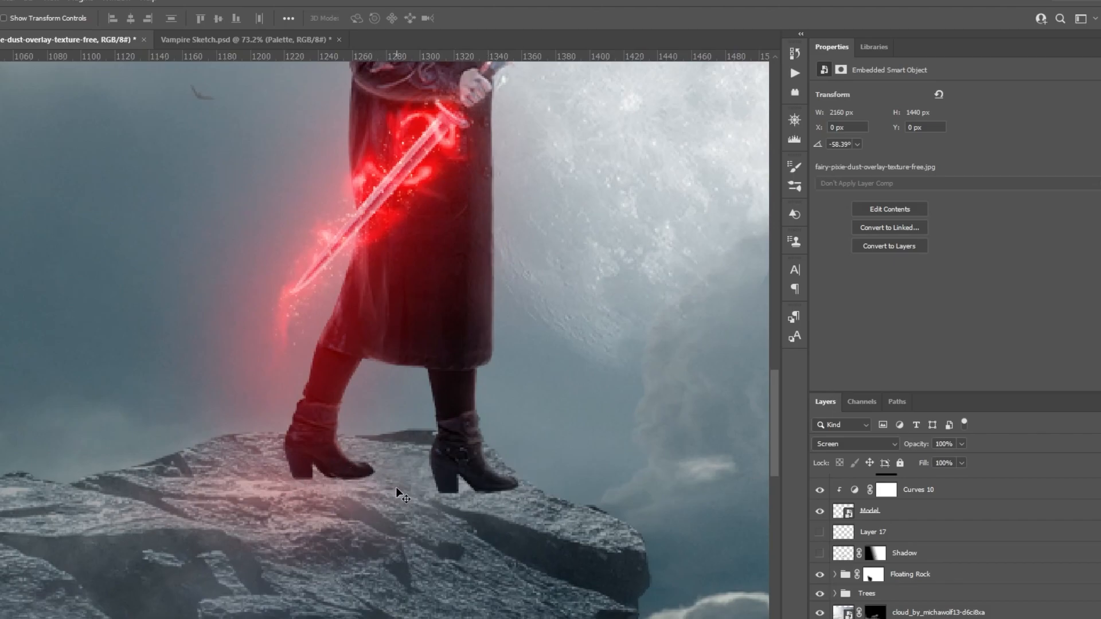
{"action": "scroll", "coordinate": [358, 535], "scroll_direction": "down", "scroll_amount": 2}
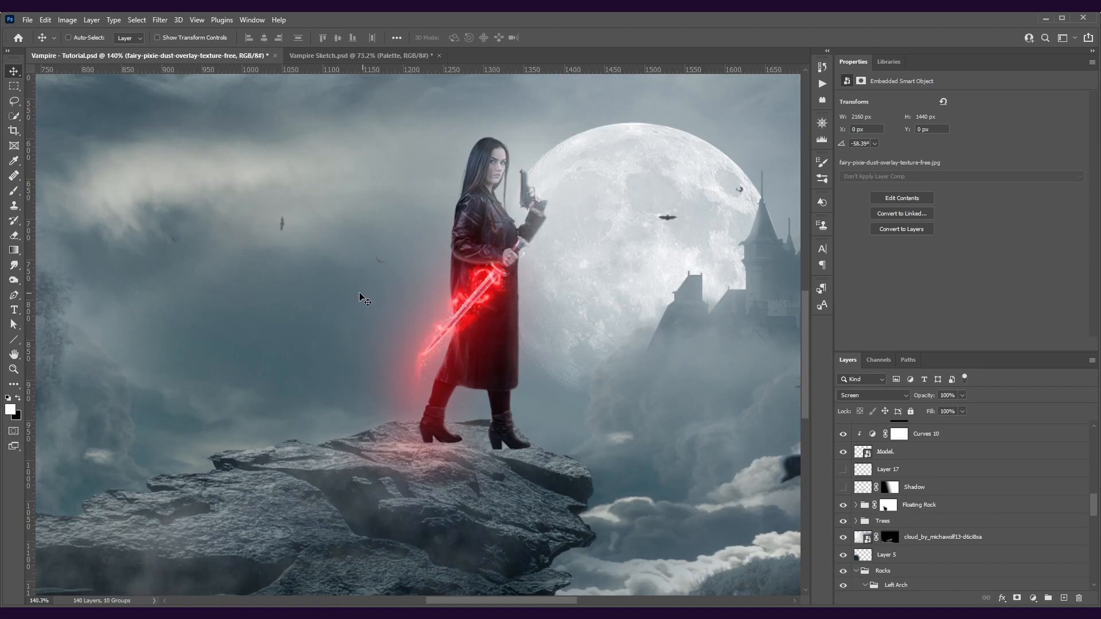
{"action": "left_click", "coordinate": [1064, 598], "text": "ctrl"}
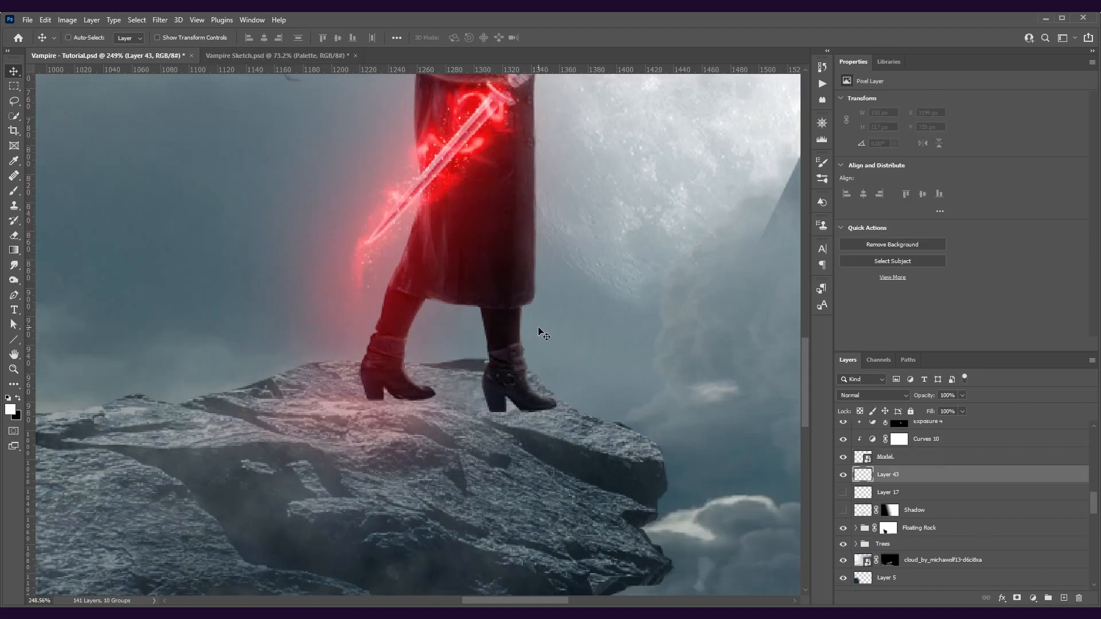
{"action": "left_click", "coordinate": [13, 191]}
{"action": "scroll", "coordinate": [509, 426], "scroll_direction": "up", "scroll_amount": 4}
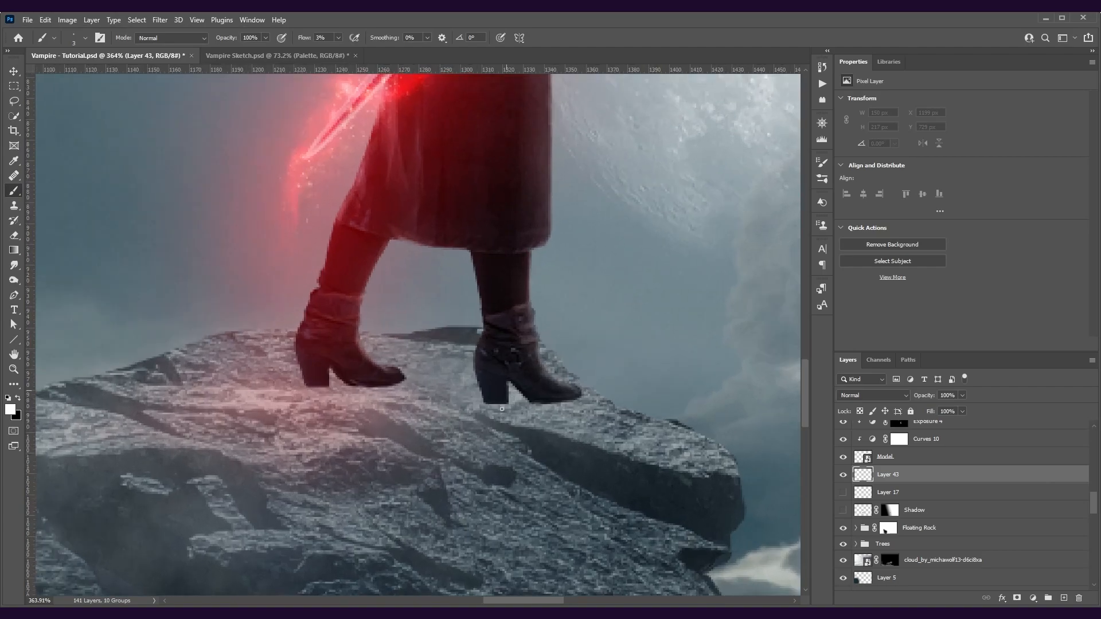
{"action": "left_click", "coordinate": [545, 448], "text": "alt"}
{"action": "left_click", "coordinate": [701, 513], "text": "alt"}
{"action": "left_click", "coordinate": [580, 465], "text": "alt"}
{"action": "left_click", "coordinate": [703, 505], "text": "alt"}
- Brush dark contact shadows beneath both boots on the new layer at 9% flow, undoing the stray stroke
{"action": "left_click_drag", "start_coordinate": [342, 395], "coordinate": [356, 395]}
{"action": "left_click_drag", "start_coordinate": [304, 39], "coordinate": [308, 42]}
{"action": "scroll", "coordinate": [369, 375], "scroll_direction": "up", "scroll_amount": 1}
{"action": "mouse_move", "coordinate": [369, 374]}
{"action": "left_mouse_down"}
{"action": "mouse_move", "coordinate": [356, 382]}
{"action": "mouse_move", "coordinate": [410, 380]}
{"action": "left_mouse_up"}
{"action": "left_click_drag", "start_coordinate": [305, 382], "coordinate": [373, 387]}
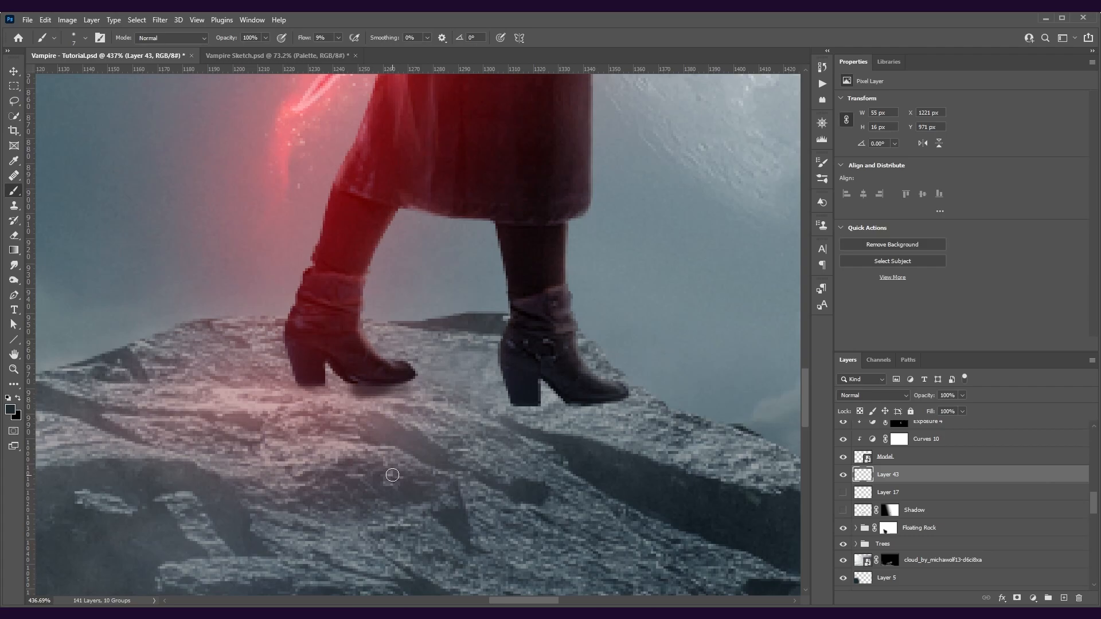
{"action": "key", "text": "ctrl+z"}
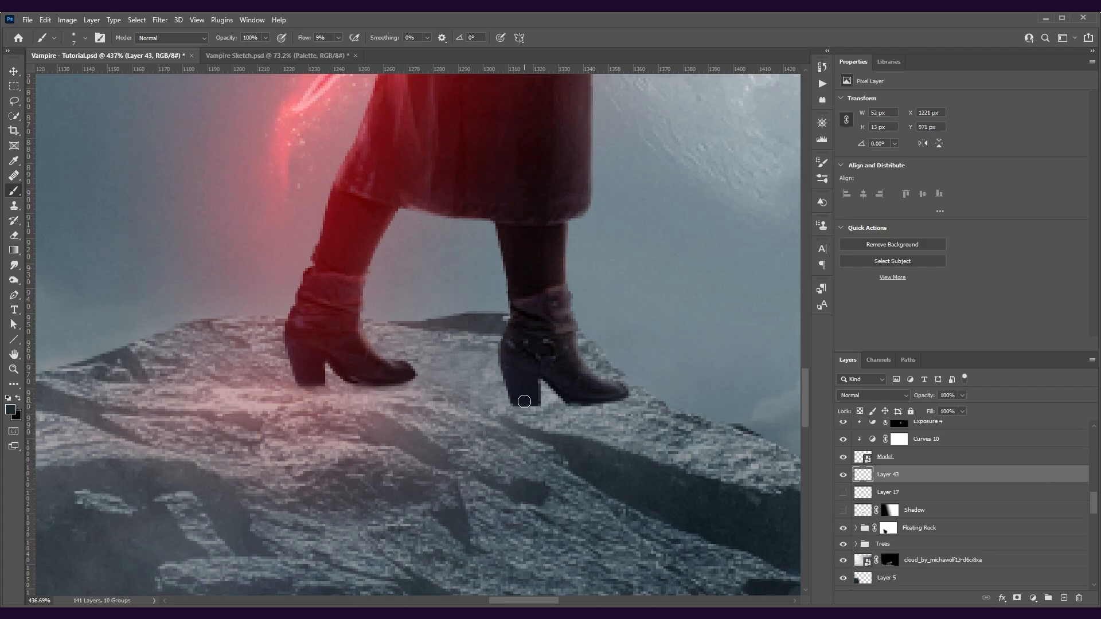
{"action": "left_click_drag", "start_coordinate": [526, 403], "coordinate": [622, 398]}
- Compare the model's stance on the rock with and without the painted boot shadows
{"action": "left_click", "coordinate": [843, 475]}
{"action": "left_click", "coordinate": [843, 475]}
{"action": "left_click", "coordinate": [843, 475]}
{"action": "left_click", "coordinate": [843, 475]}
{"action": "scroll", "coordinate": [489, 442], "scroll_direction": "down", "scroll_amount": 3}
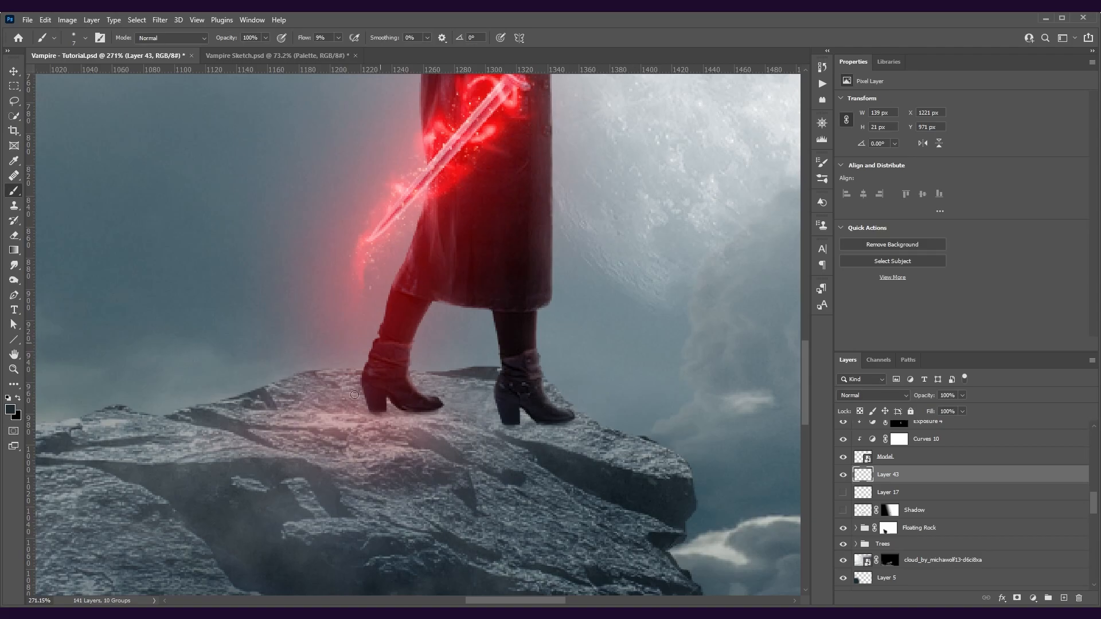
{"action": "scroll", "coordinate": [432, 483], "scroll_direction": "down", "scroll_amount": 3}
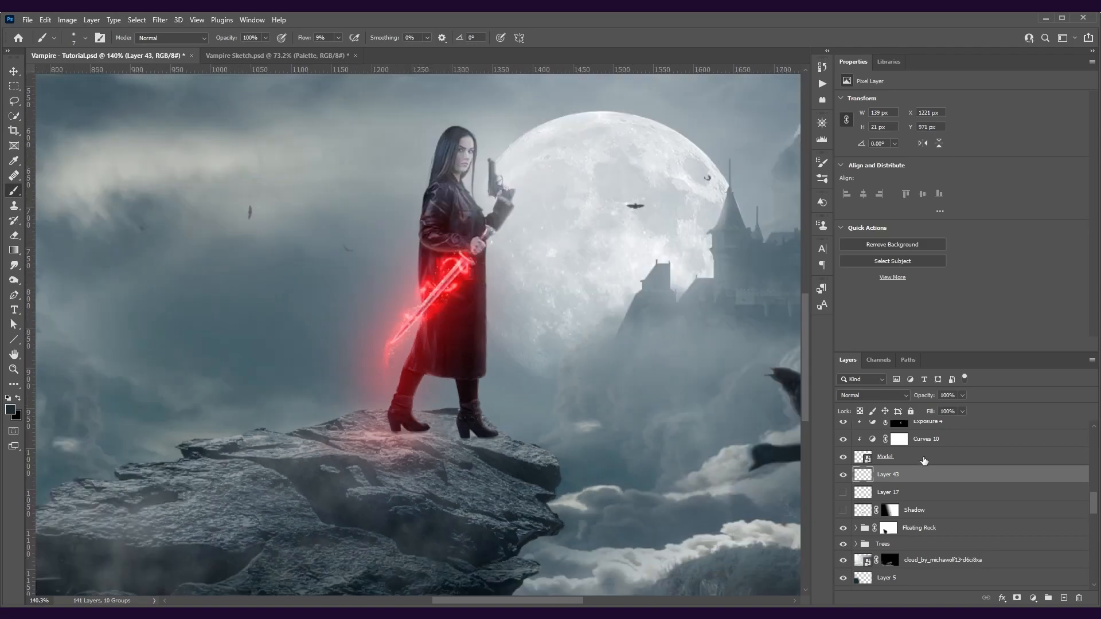
- Duplicate the Model smart object and rasterize the lower copy beneath it
{"action": "left_click", "coordinate": [926, 459]}
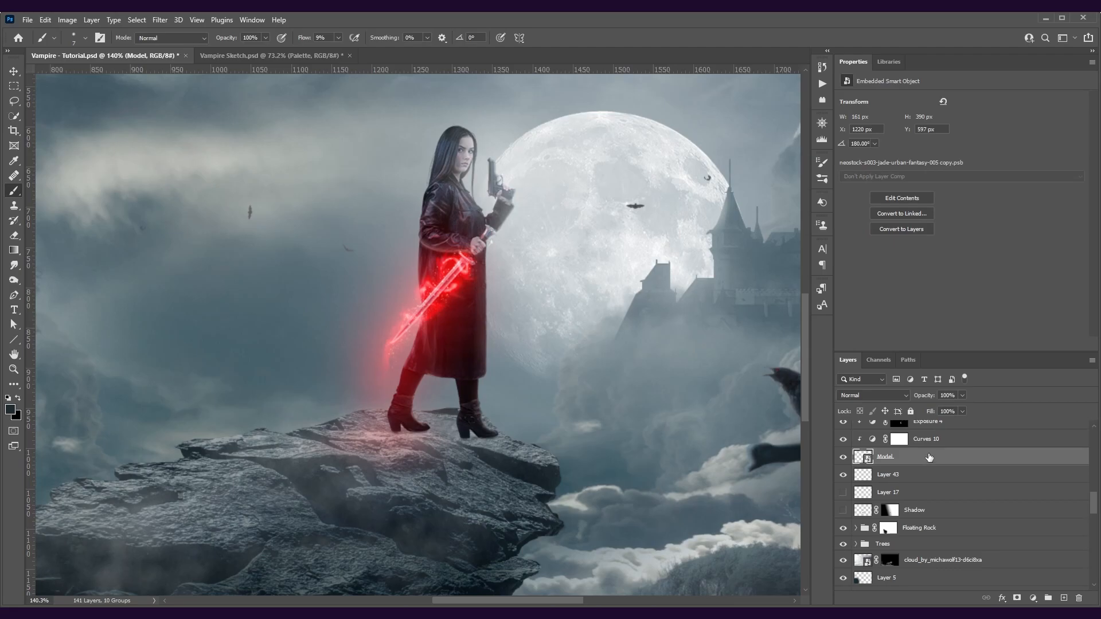
{"action": "key", "text": "ctrl+j"}
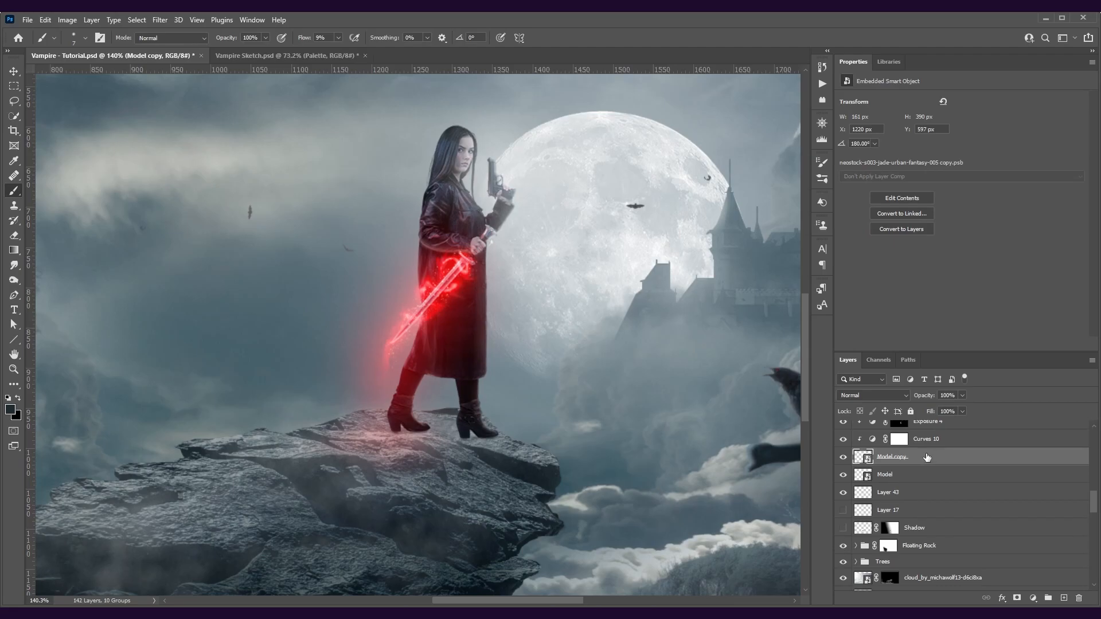
{"action": "left_click", "coordinate": [863, 476]}
{"action": "left_click", "coordinate": [842, 459]}
{"action": "left_click", "coordinate": [843, 459]}
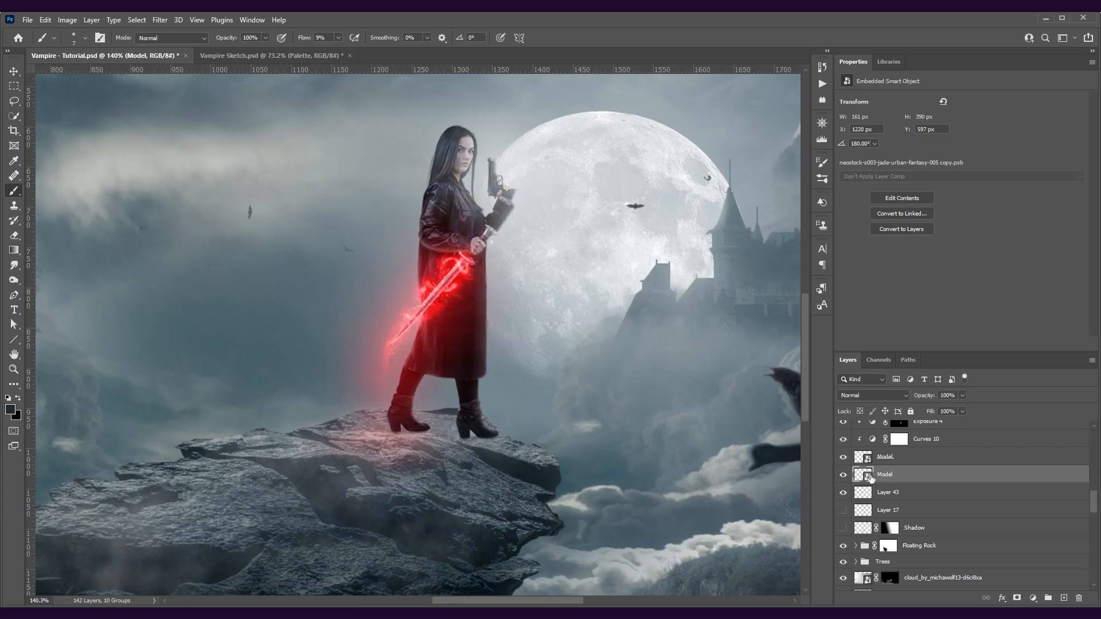
{"action": "right_click", "coordinate": [896, 473]}
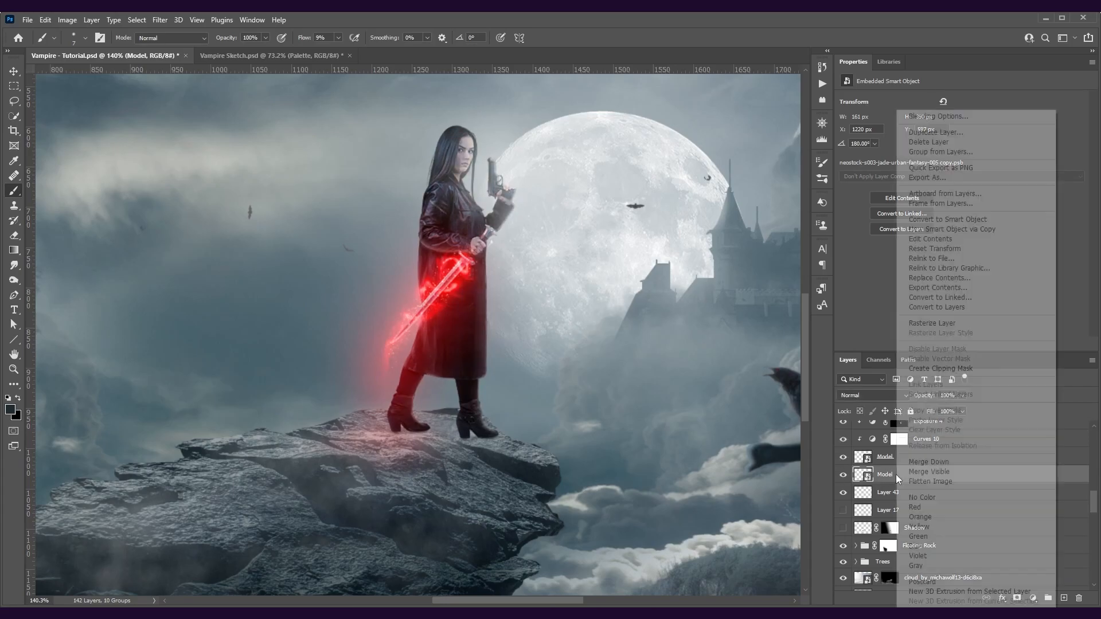
{"action": "left_click", "coordinate": [927, 326]}
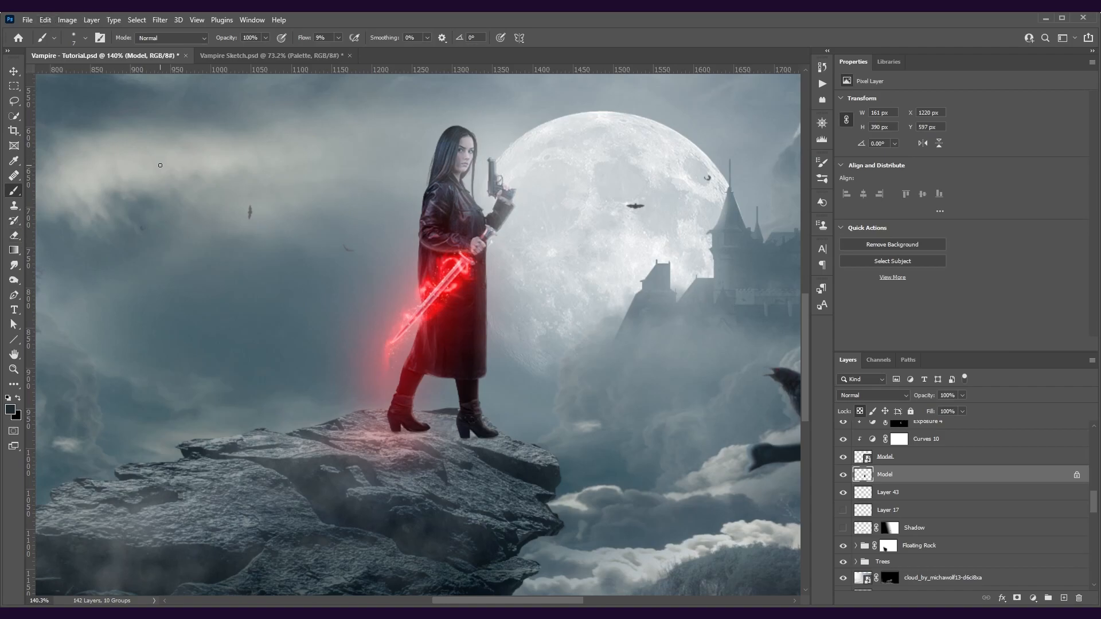
- Fill the lower Model copy with a dark color sampled from the scene, using Normal blending at 100% opacity
{"action": "key", "text": "shift+F5"}
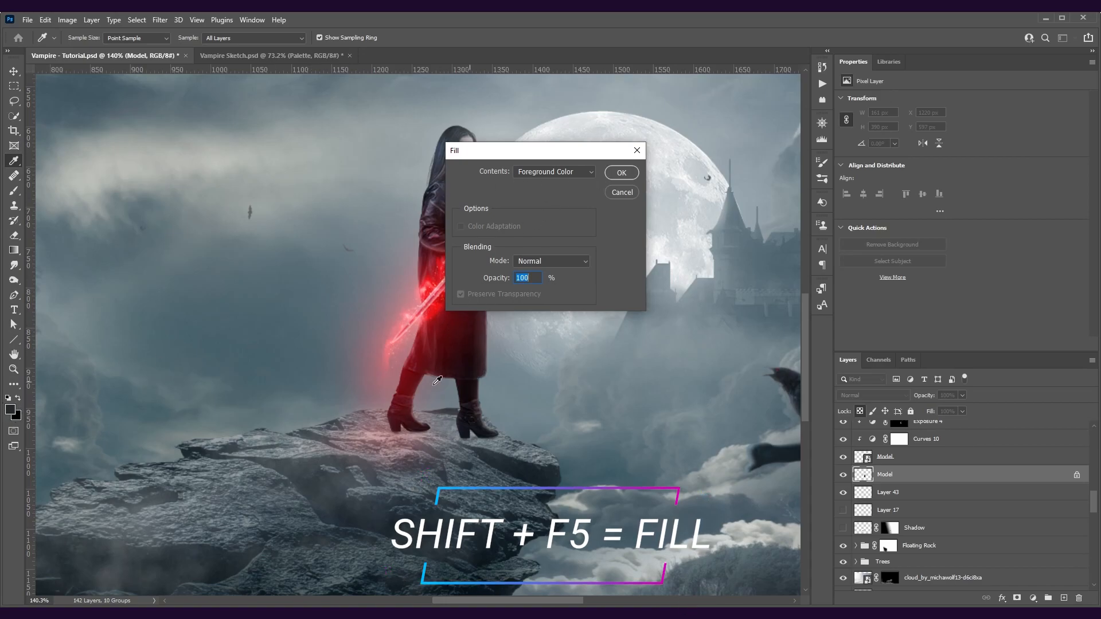
{"action": "left_click", "coordinate": [555, 173]}
{"action": "left_click", "coordinate": [526, 205]}
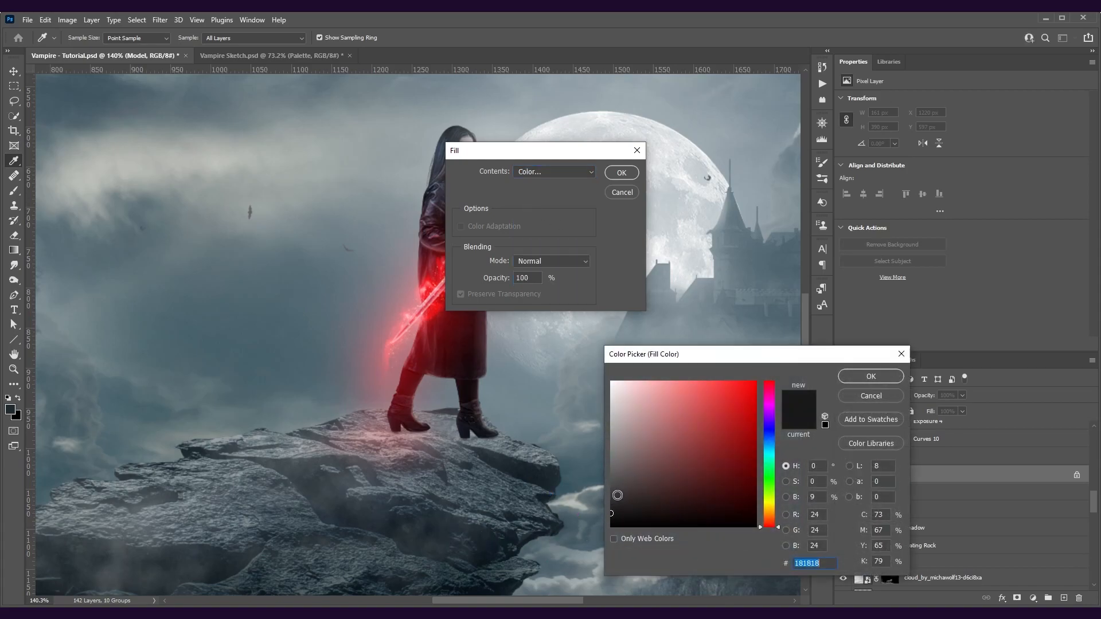
{"action": "left_click", "coordinate": [317, 383]}
{"action": "left_click", "coordinate": [870, 376]}
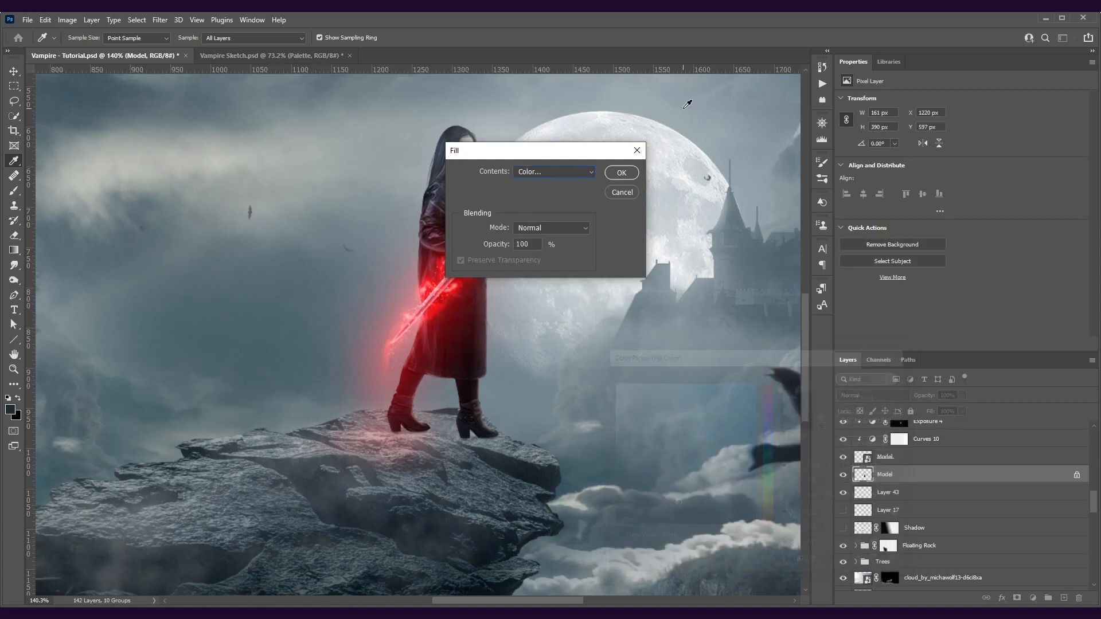
{"action": "left_click", "coordinate": [623, 173]}
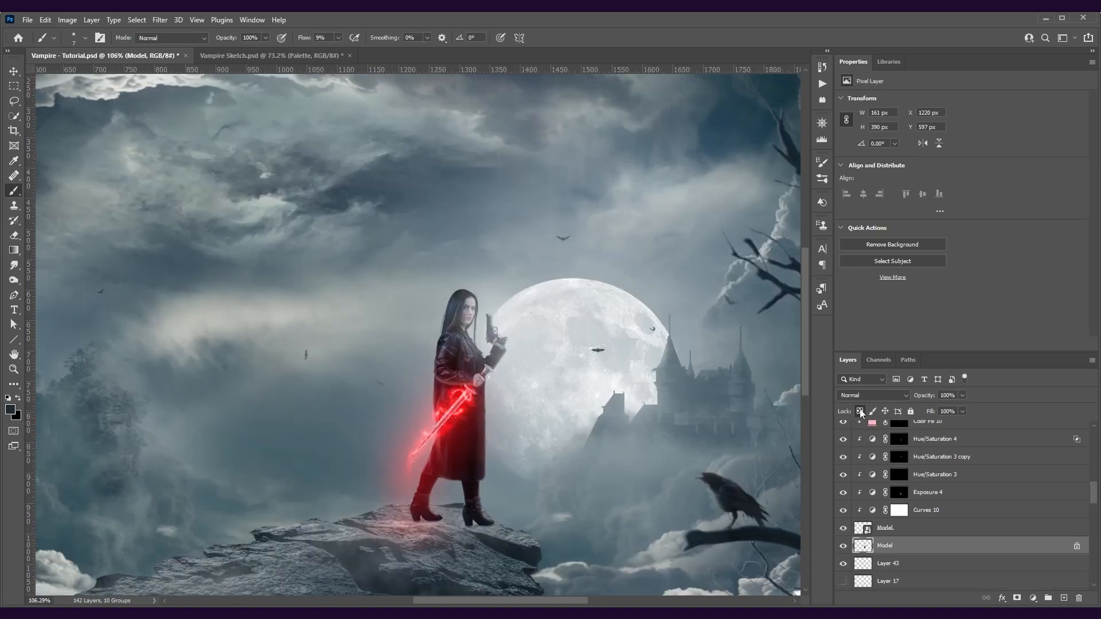
- Unlock the transparent pixels of the dark Model copy and convert it to a smart object
{"action": "left_click", "coordinate": [860, 412]}
{"action": "right_click", "coordinate": [891, 549]}
{"action": "left_click", "coordinate": [936, 218]}
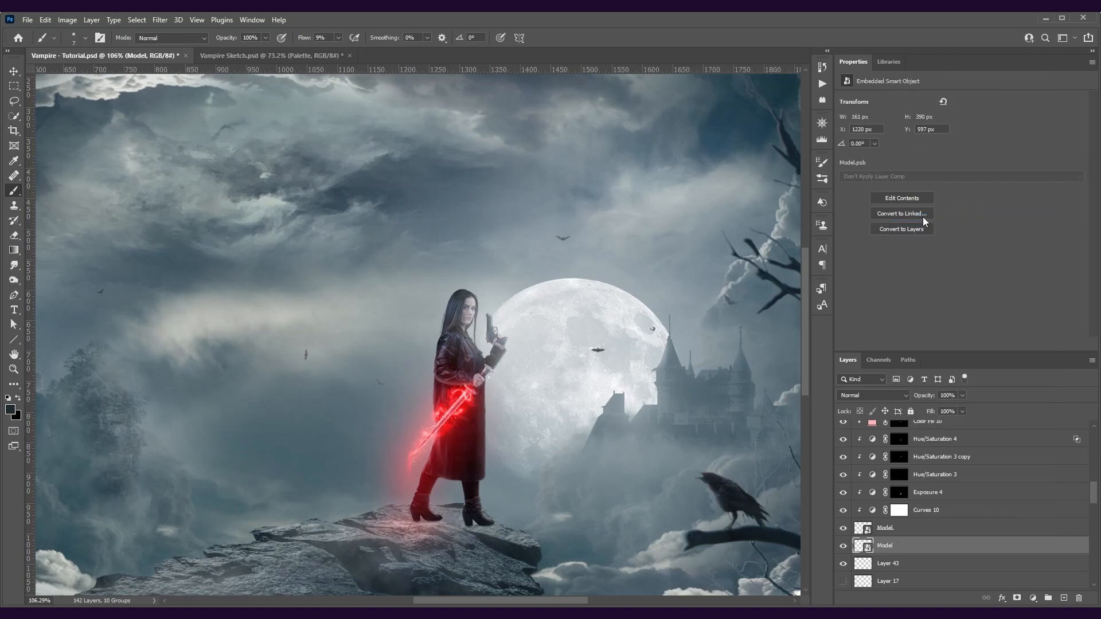
- Try laying the dark copy across the rock as a cast shadow and sketch the moonlight's direction on a new layer
{"action": "scroll", "coordinate": [552, 455], "scroll_direction": "down", "scroll_amount": 3}
{"action": "key", "text": "ctrl+t"}
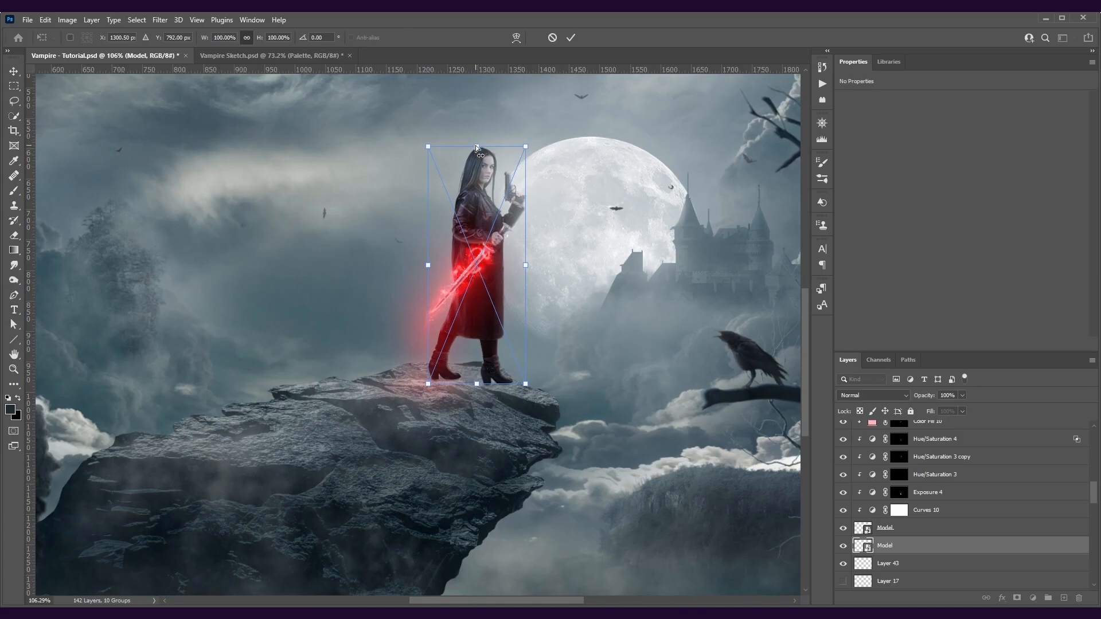
{"action": "left_click_drag", "start_coordinate": [475, 145], "coordinate": [304, 432]}
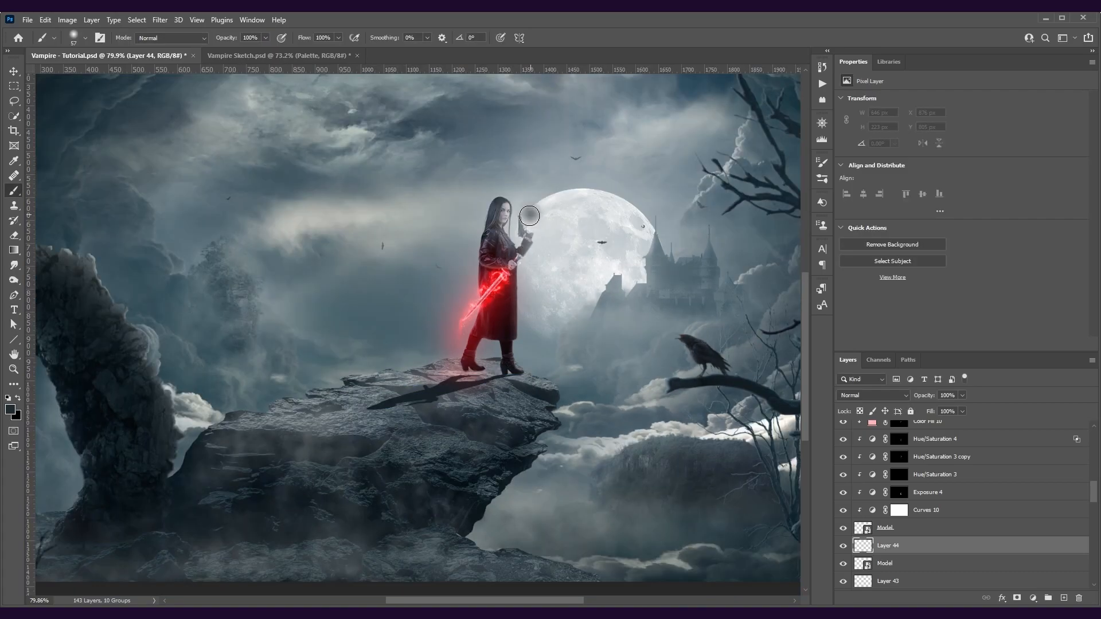
{"action": "mouse_move", "coordinate": [525, 218]}
{"action": "left_mouse_down"}
{"action": "mouse_move", "coordinate": [367, 269]}
{"action": "mouse_move", "coordinate": [34, 324]}
{"action": "left_mouse_up"}
{"action": "left_click_drag", "start_coordinate": [665, 248], "coordinate": [633, 550]}
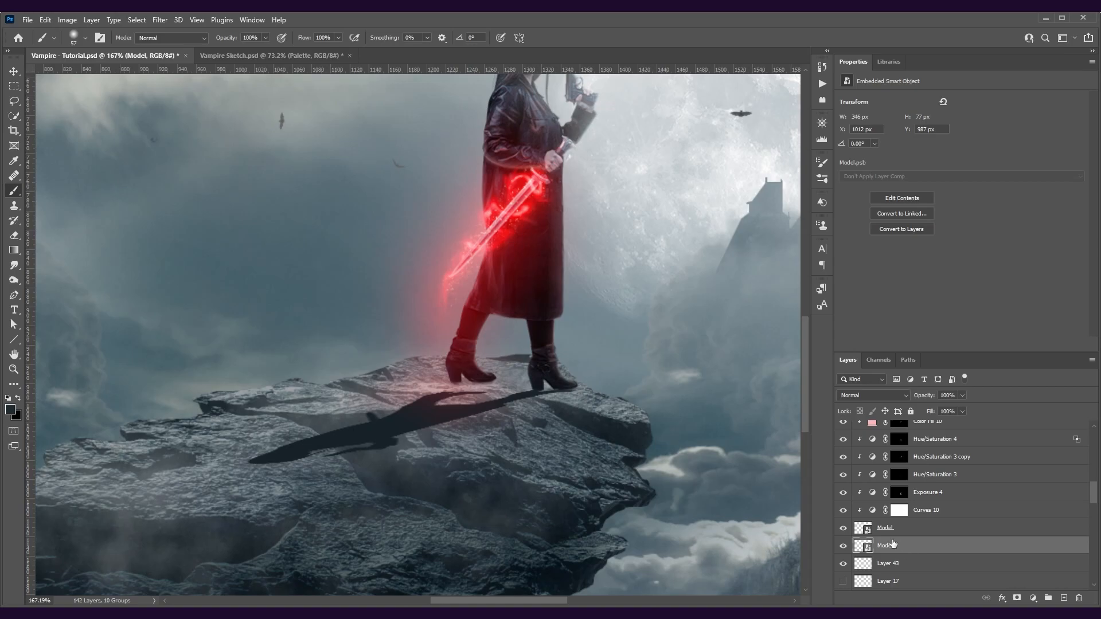
- Reset the transform of the dark Model copy and move it back over the model
{"action": "right_click", "coordinate": [918, 547]}
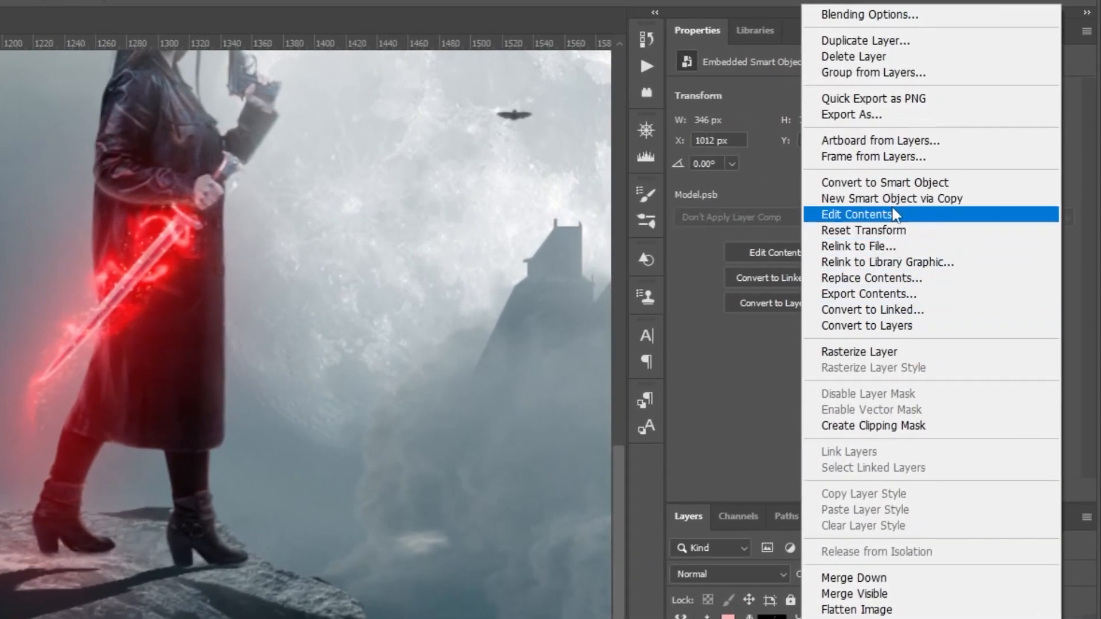
{"action": "left_click", "coordinate": [880, 230]}
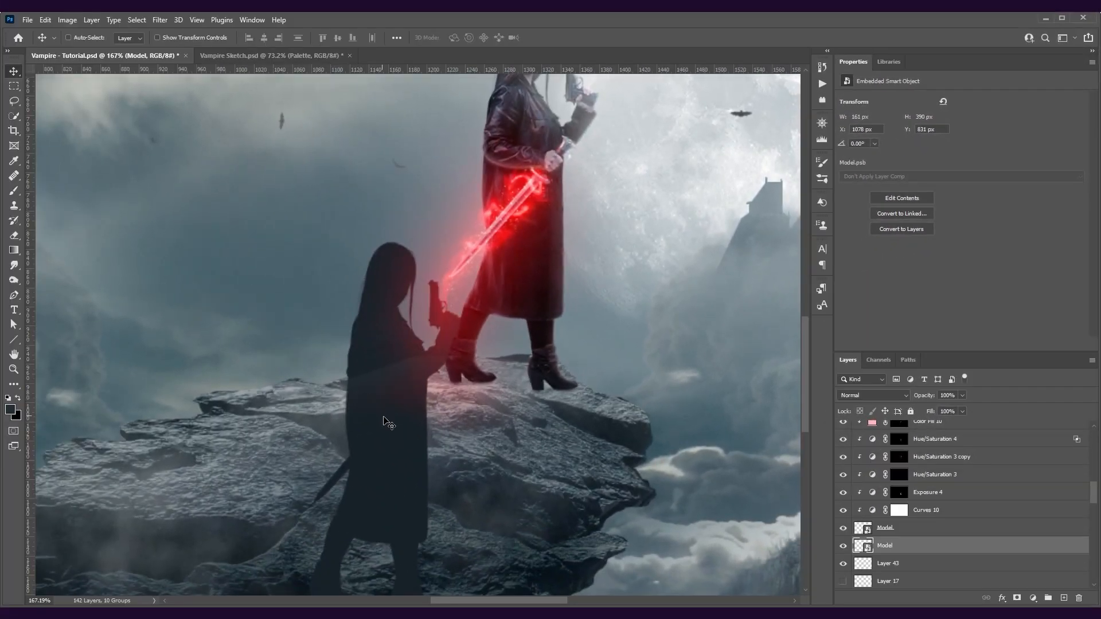
{"action": "left_click_drag", "start_coordinate": [390, 427], "coordinate": [533, 192]}
- Flip and skew the dark Model copy from its head end so it falls diagonally across the rock as a shadow
{"action": "scroll", "coordinate": [522, 264], "scroll_direction": "down", "scroll_amount": 3}
{"action": "key", "text": "ctrl+t"}
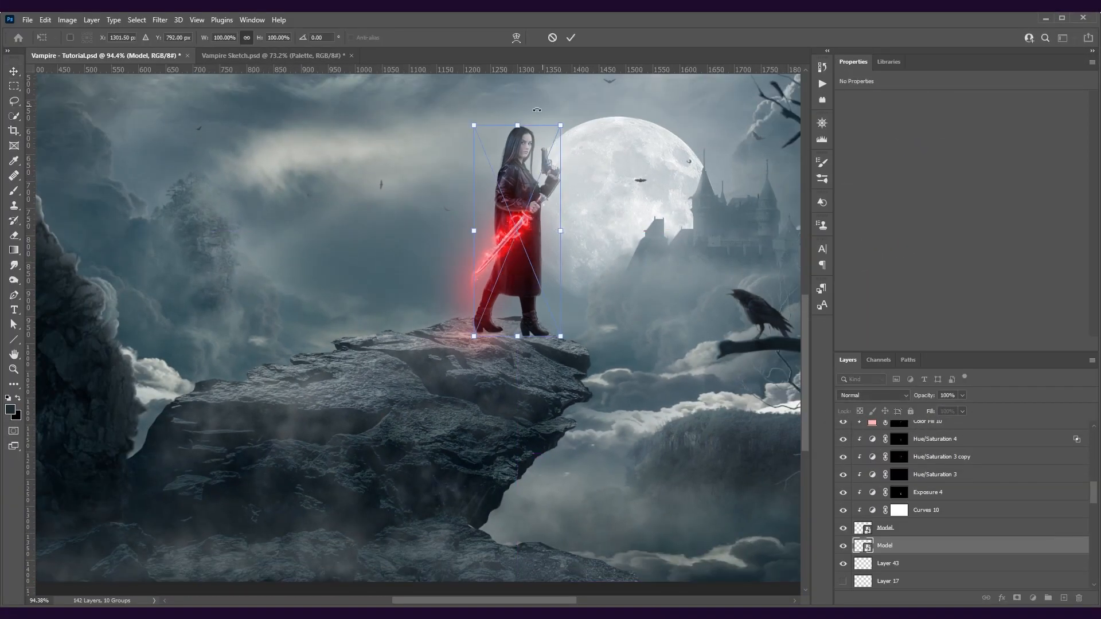
{"action": "left_click_drag", "start_coordinate": [517, 125], "coordinate": [338, 397]}
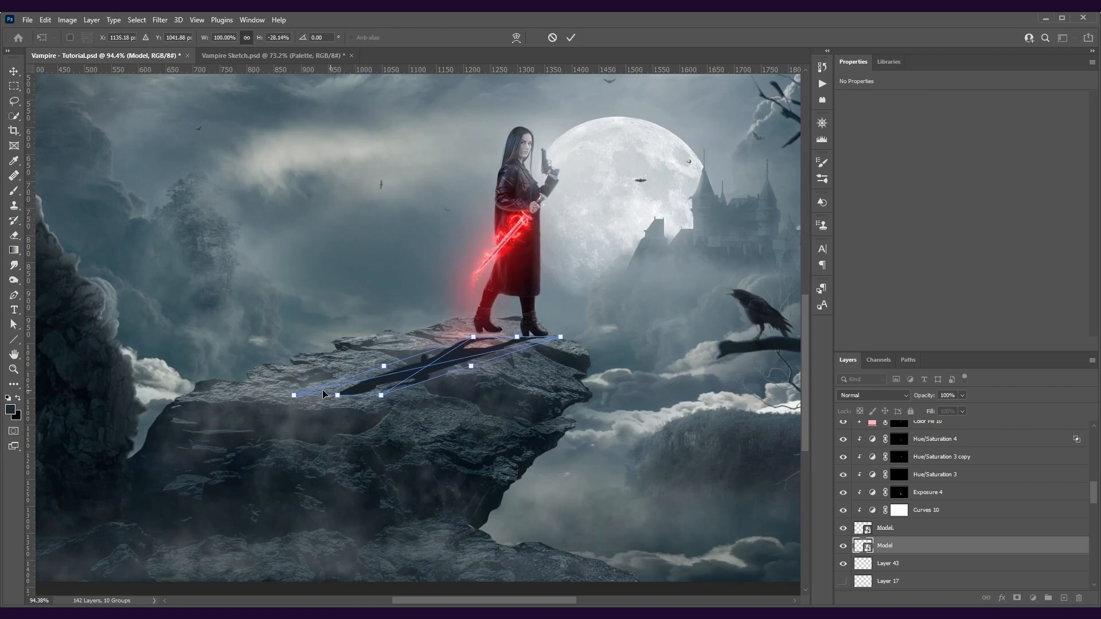
- Distort the shadow's foot end to line up with both boots and set its blend mode to Darken
{"action": "scroll", "coordinate": [631, 351], "scroll_direction": "up", "scroll_amount": 5}
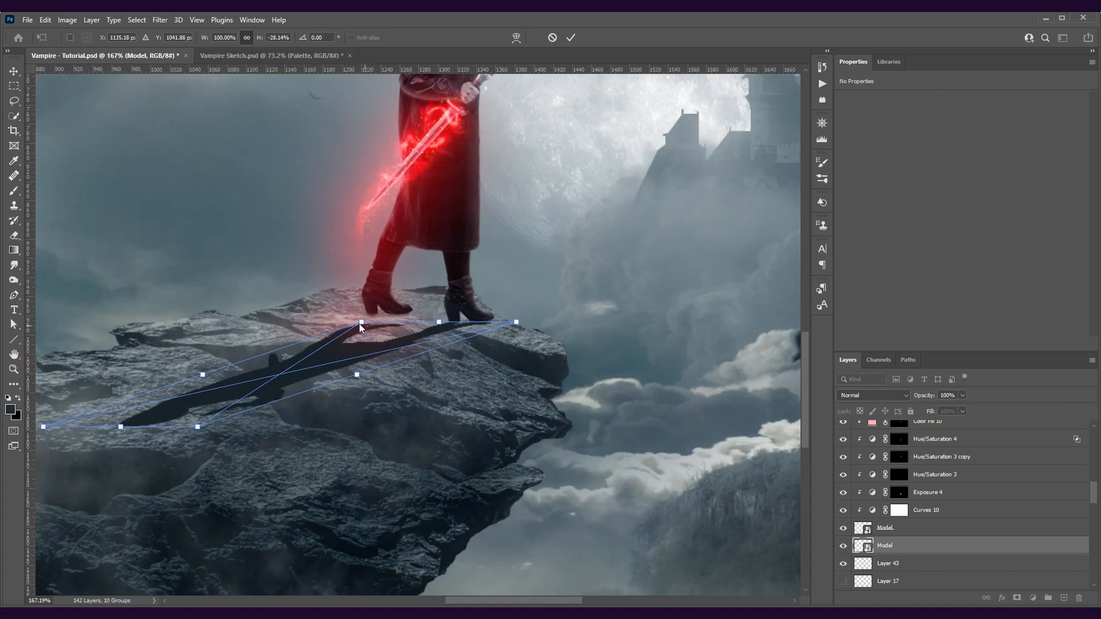
{"action": "left_click_drag", "start_coordinate": [361, 322], "coordinate": [370, 311]}
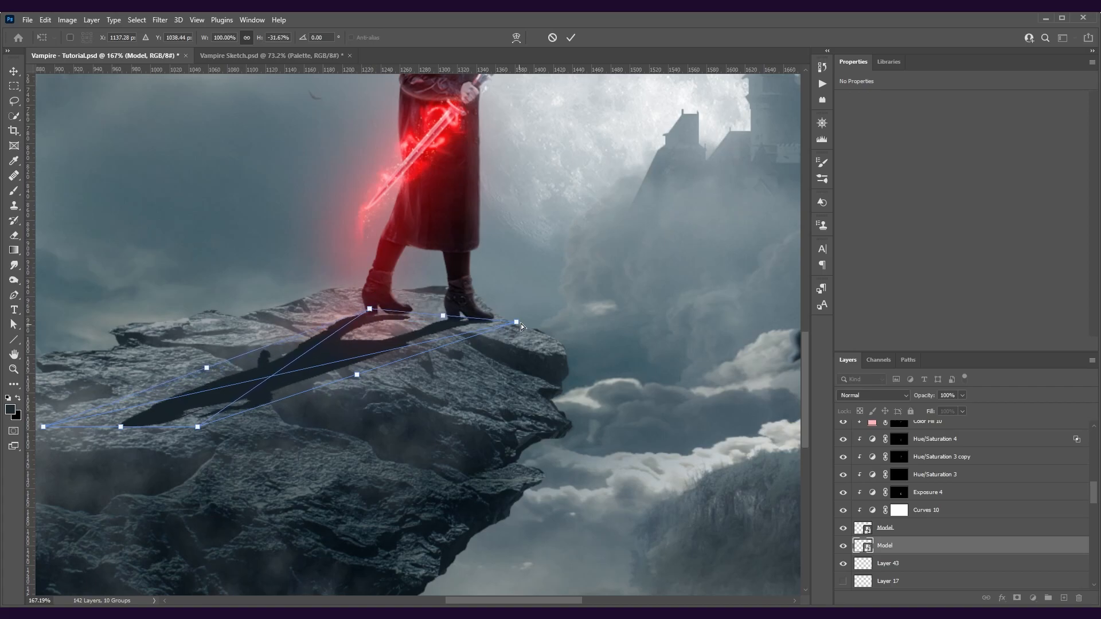
{"action": "left_click_drag", "start_coordinate": [517, 323], "coordinate": [512, 325]}
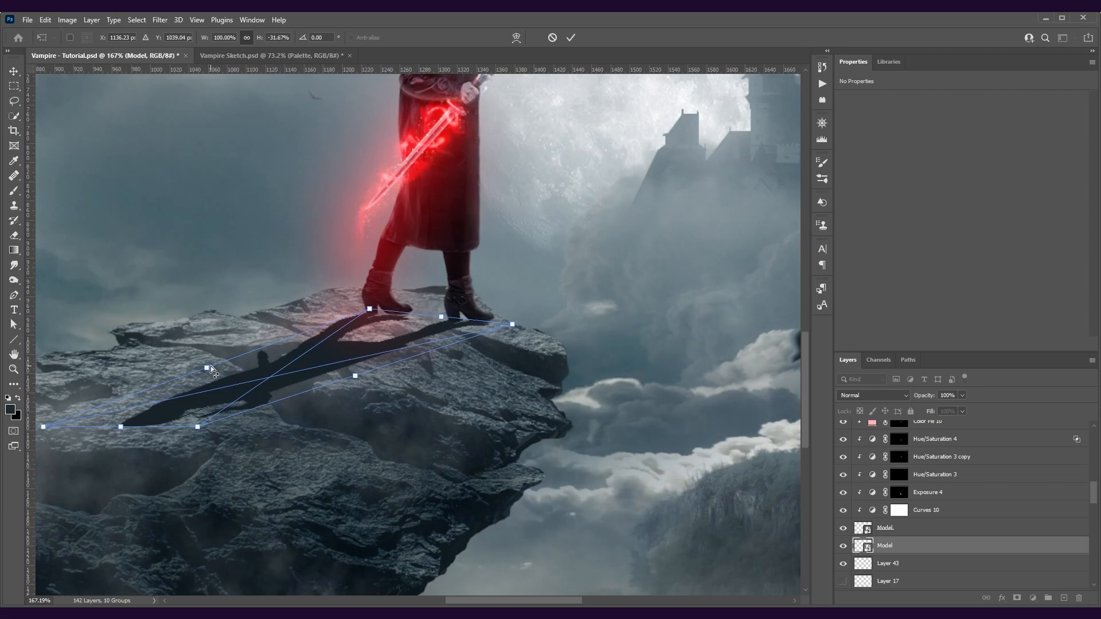
{"action": "left_click_drag", "start_coordinate": [208, 367], "coordinate": [208, 368]}
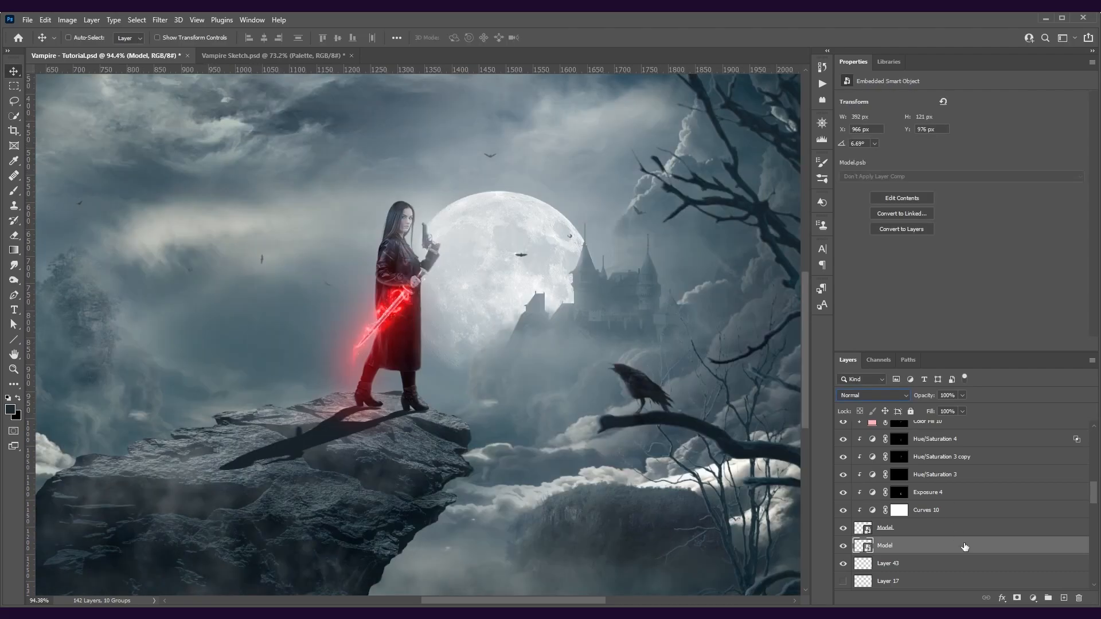
{"action": "left_click", "coordinate": [865, 394]}
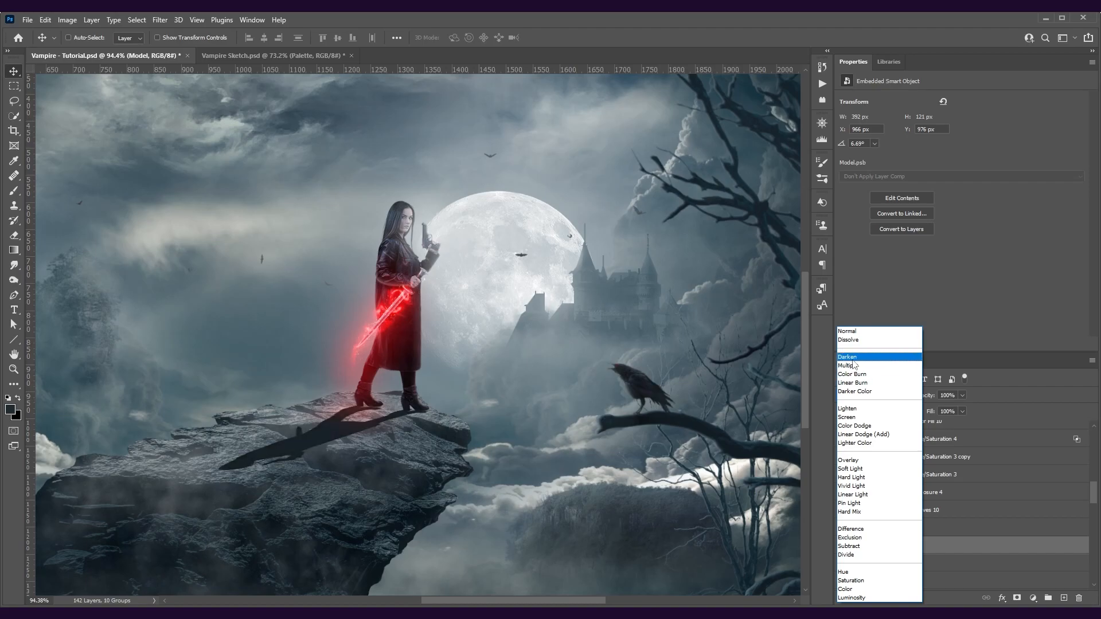
{"action": "left_click", "coordinate": [853, 358]}
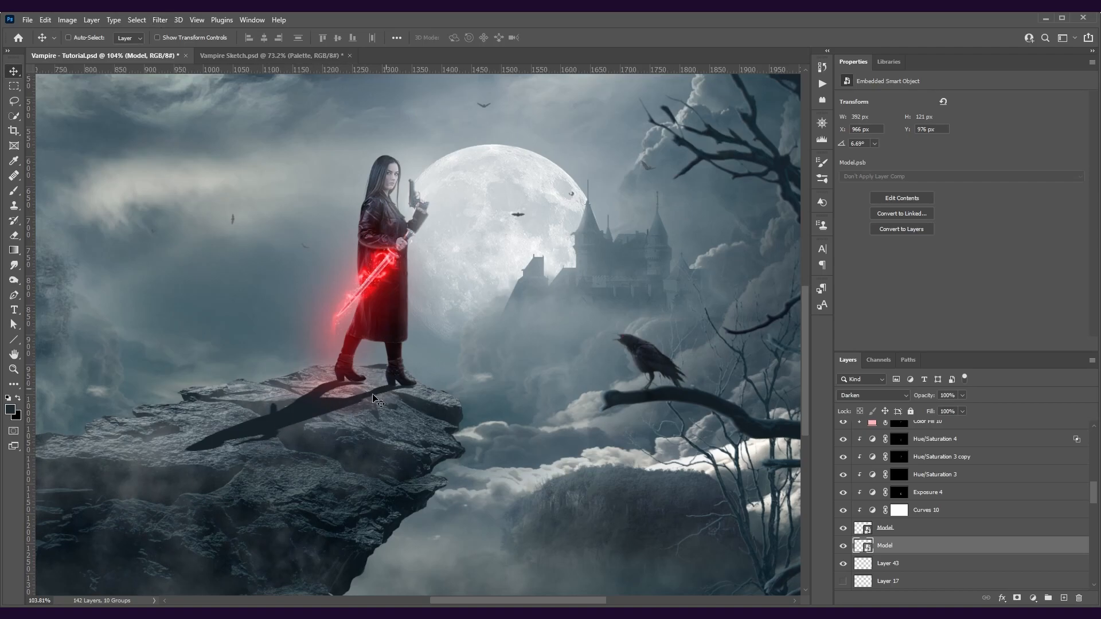
- Start a Tilt-Shift blur on the shadow at 15 px and pull its lower dashed boundary closer to the shadow
{"action": "left_click", "coordinate": [158, 22]}
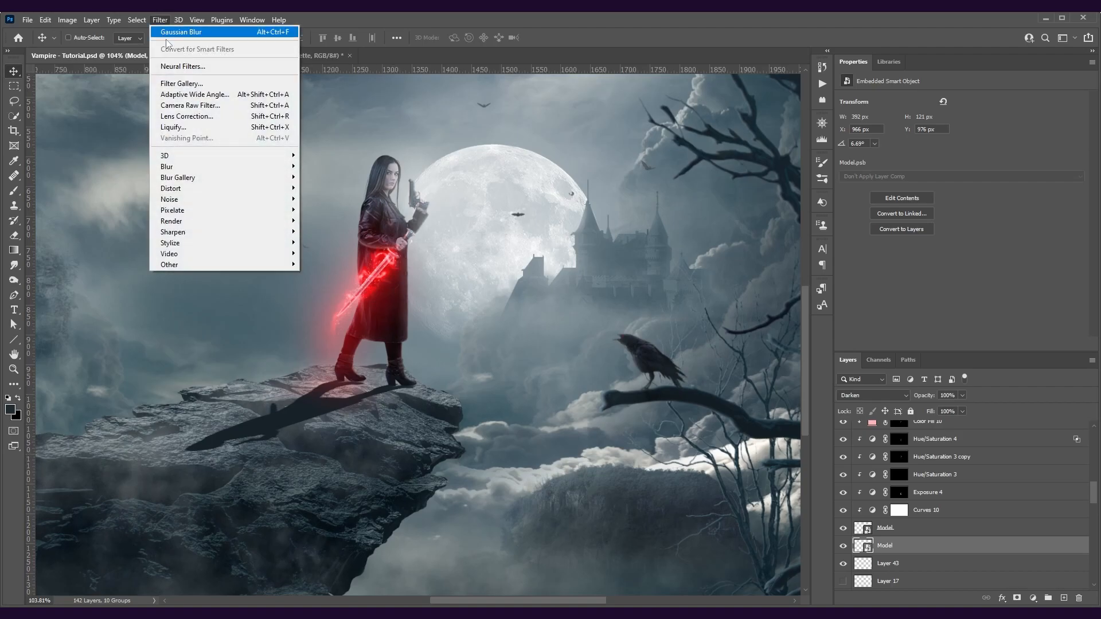
{"action": "mouse_move", "coordinate": [198, 177]}
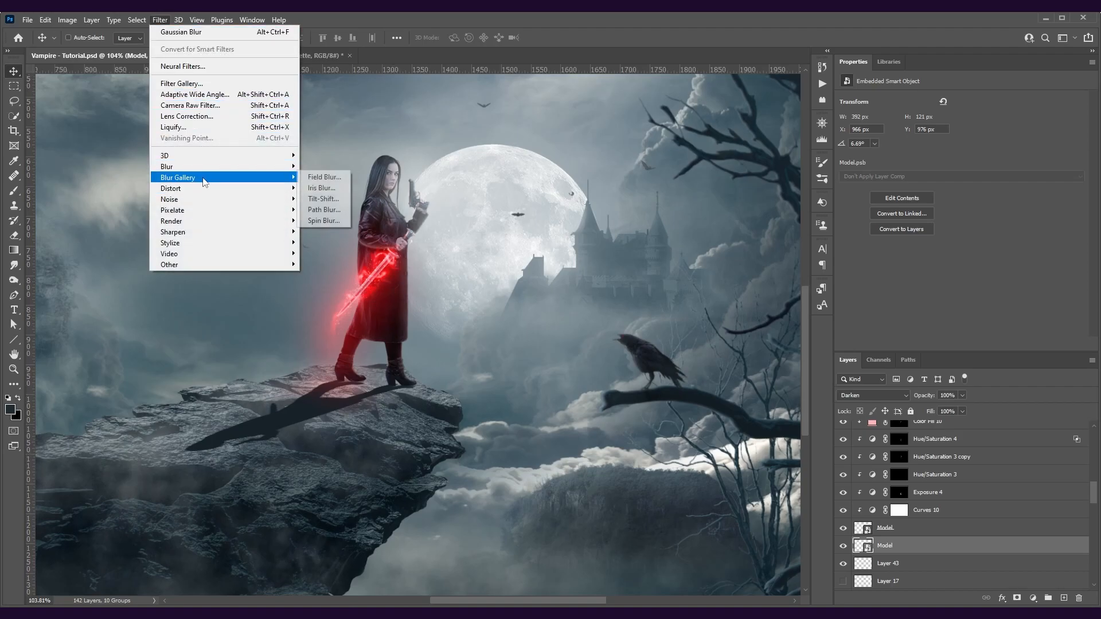
{"action": "left_click", "coordinate": [321, 199]}
{"action": "left_click_drag", "start_coordinate": [228, 227], "coordinate": [365, 234]}
{"action": "left_click_drag", "start_coordinate": [392, 323], "coordinate": [375, 293]}
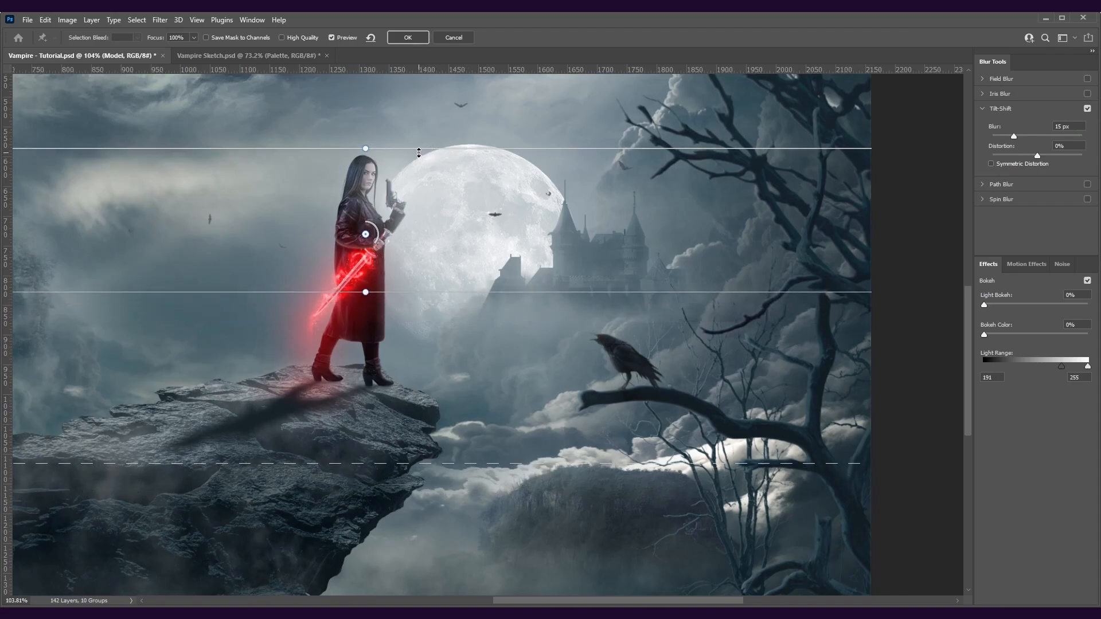
{"action": "left_click_drag", "start_coordinate": [406, 465], "coordinate": [366, 442]}
{"action": "left_click_drag", "start_coordinate": [360, 439], "coordinate": [355, 433]}
{"action": "left_click_drag", "start_coordinate": [469, 440], "coordinate": [461, 442]}
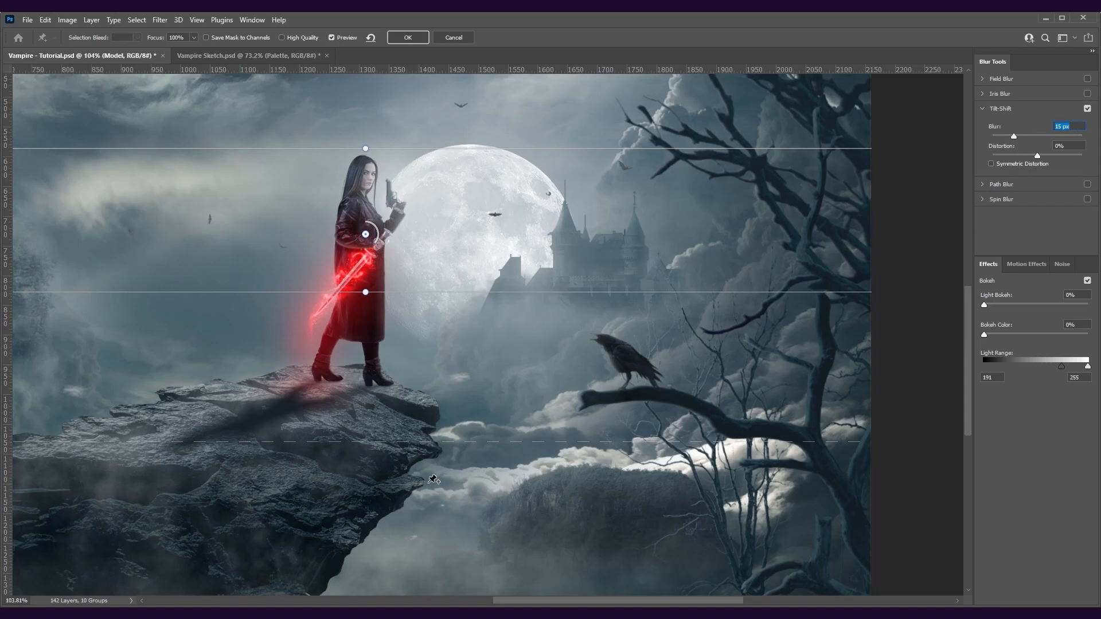
- Angle the Tilt-Shift boundaries along the shadow, center the blur between the boots, and apply it at 14 px
{"action": "left_click_drag", "start_coordinate": [407, 292], "coordinate": [349, 288]}
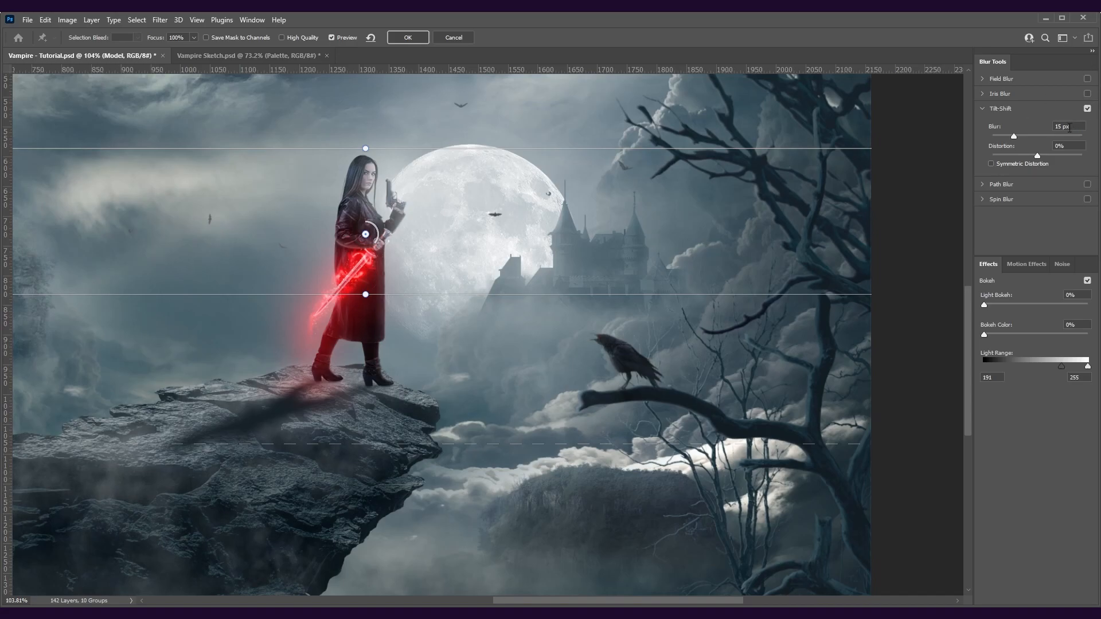
{"action": "left_click_drag", "start_coordinate": [437, 293], "coordinate": [437, 344]}
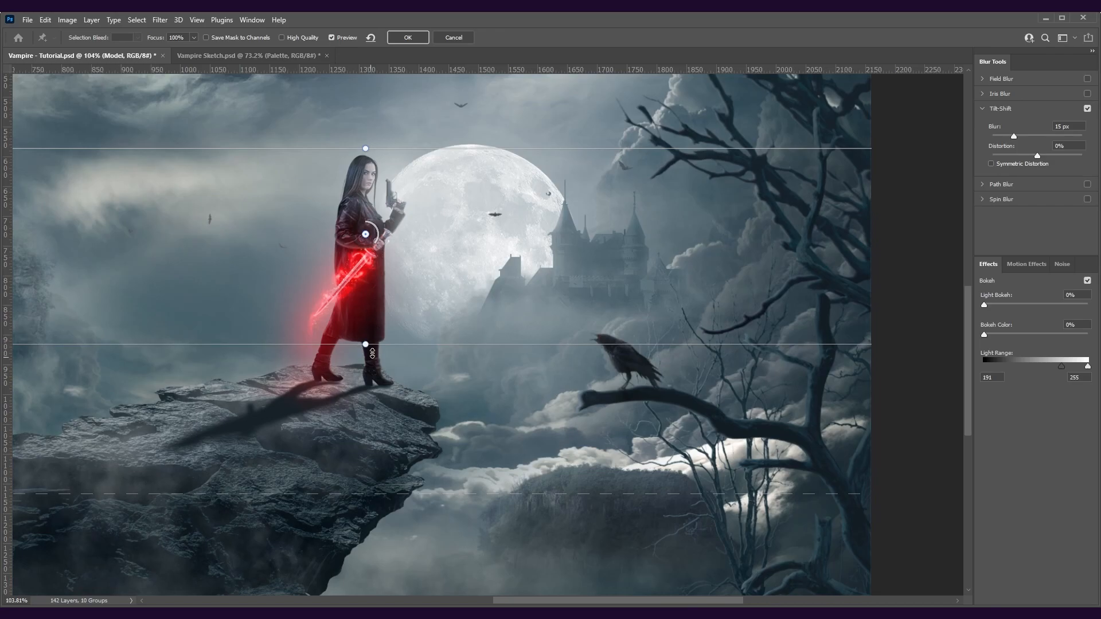
{"action": "left_click_drag", "start_coordinate": [365, 349], "coordinate": [336, 341]}
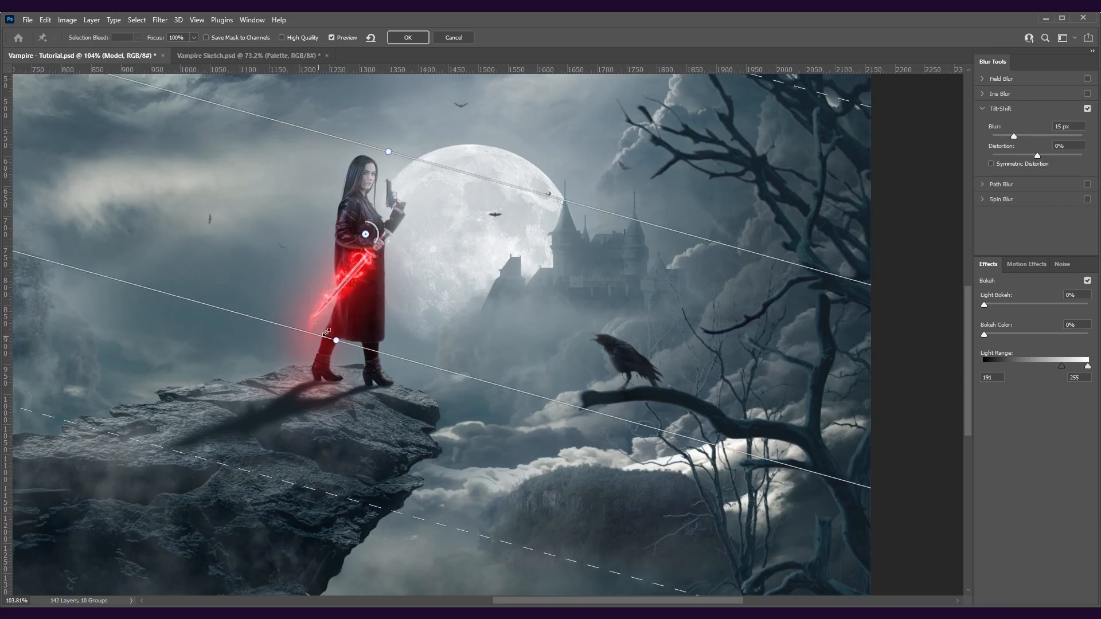
{"action": "left_click_drag", "start_coordinate": [366, 235], "coordinate": [356, 371]}
{"action": "left_click_drag", "start_coordinate": [345, 483], "coordinate": [398, 407]}
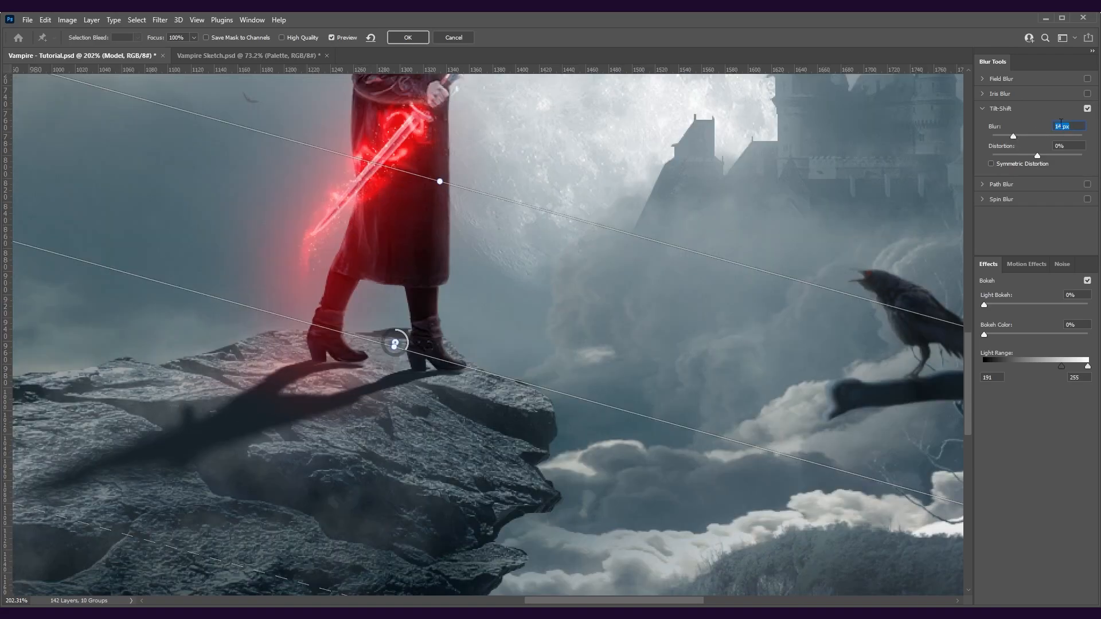
{"action": "left_click", "coordinate": [408, 38]}
{"action": "scroll", "coordinate": [398, 260], "scroll_direction": "down", "scroll_amount": 5}
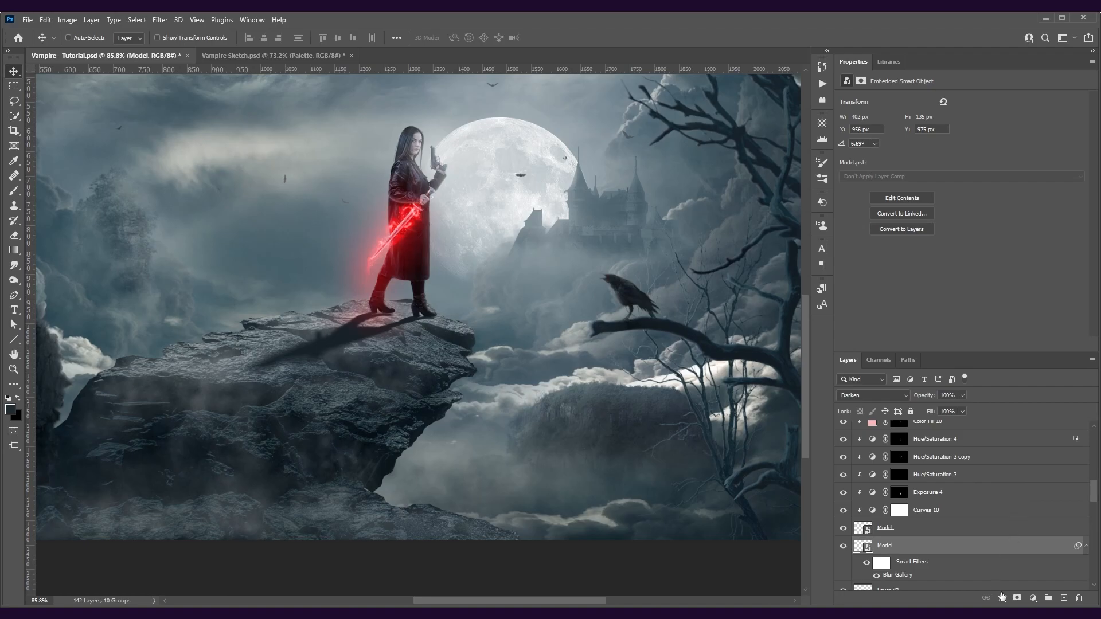
- Add a layer mask to the shadow layer and set up a linear Foreground to Background gradient
{"action": "left_click", "coordinate": [1019, 600]}
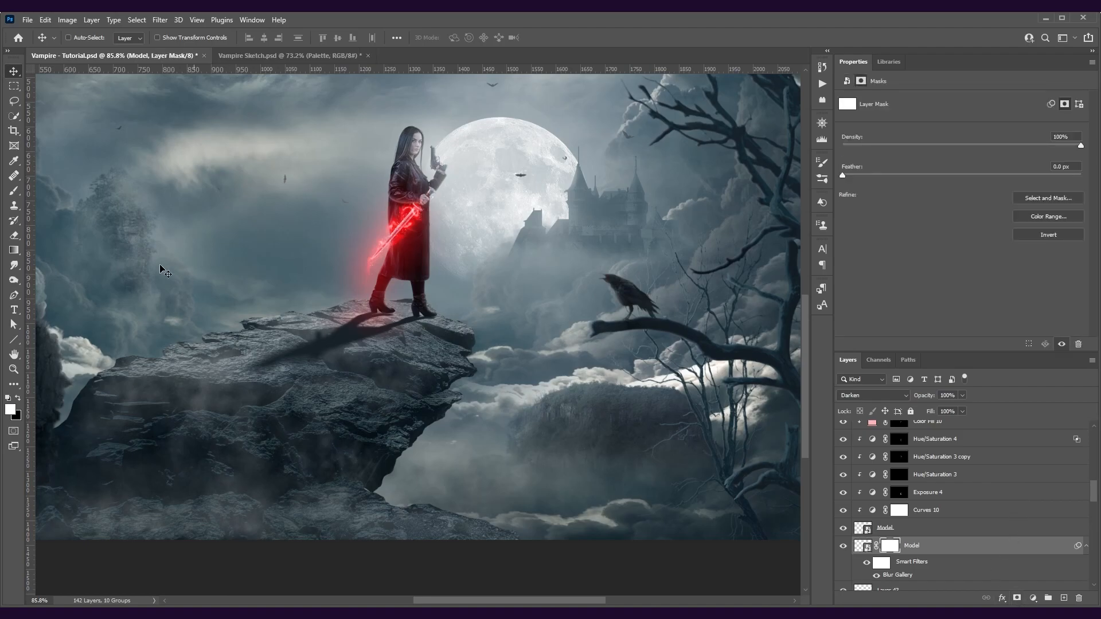
{"action": "left_click", "coordinate": [12, 252]}
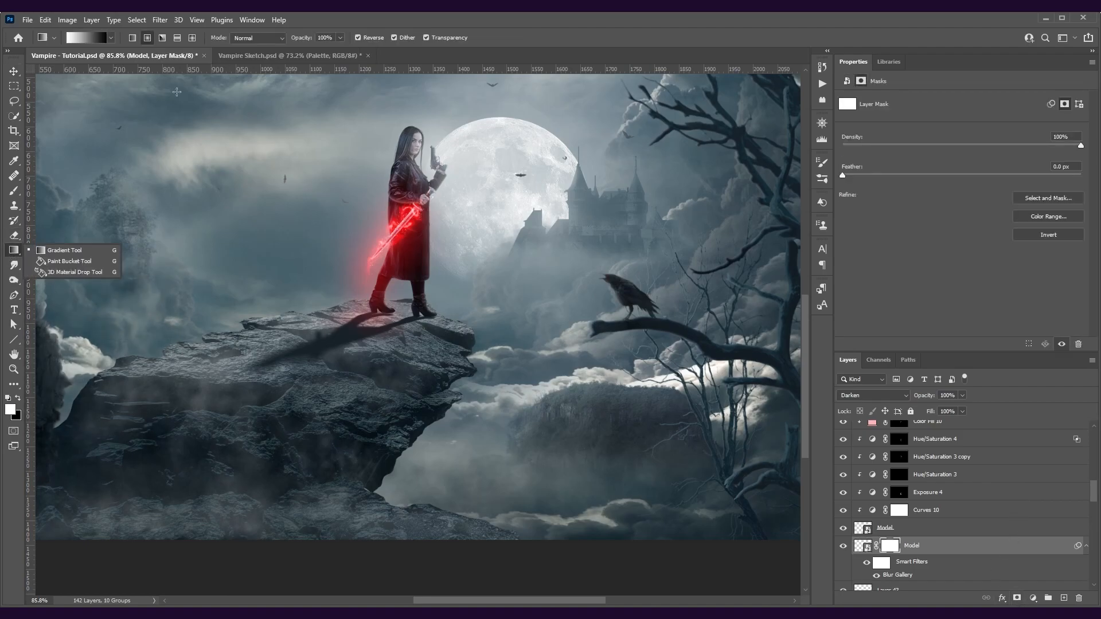
{"action": "left_click", "coordinate": [85, 38]}
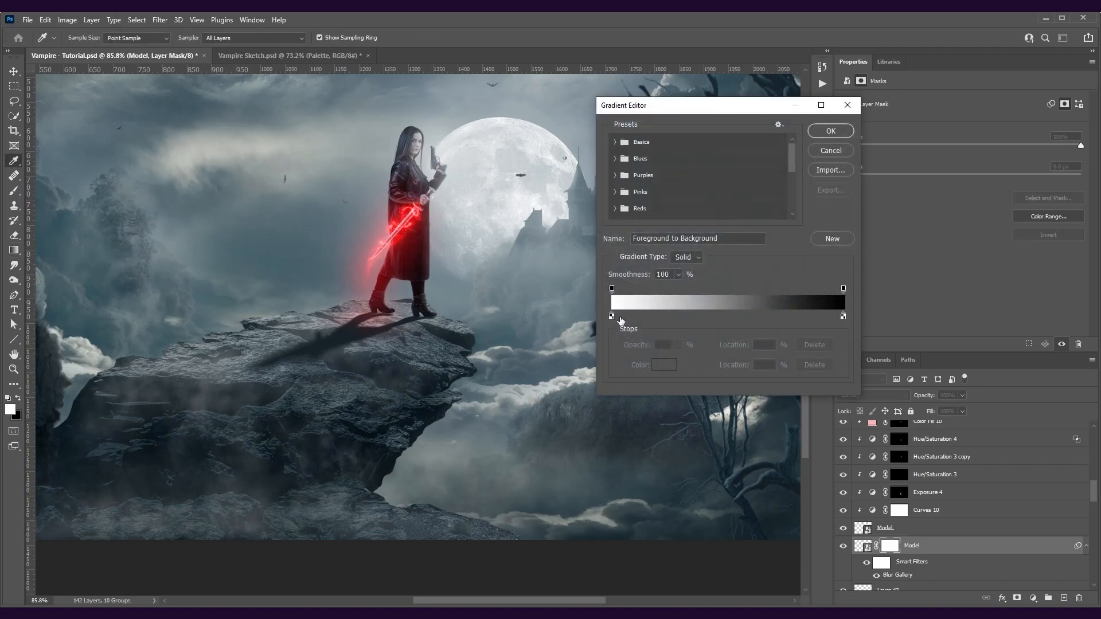
{"action": "left_click", "coordinate": [616, 141]}
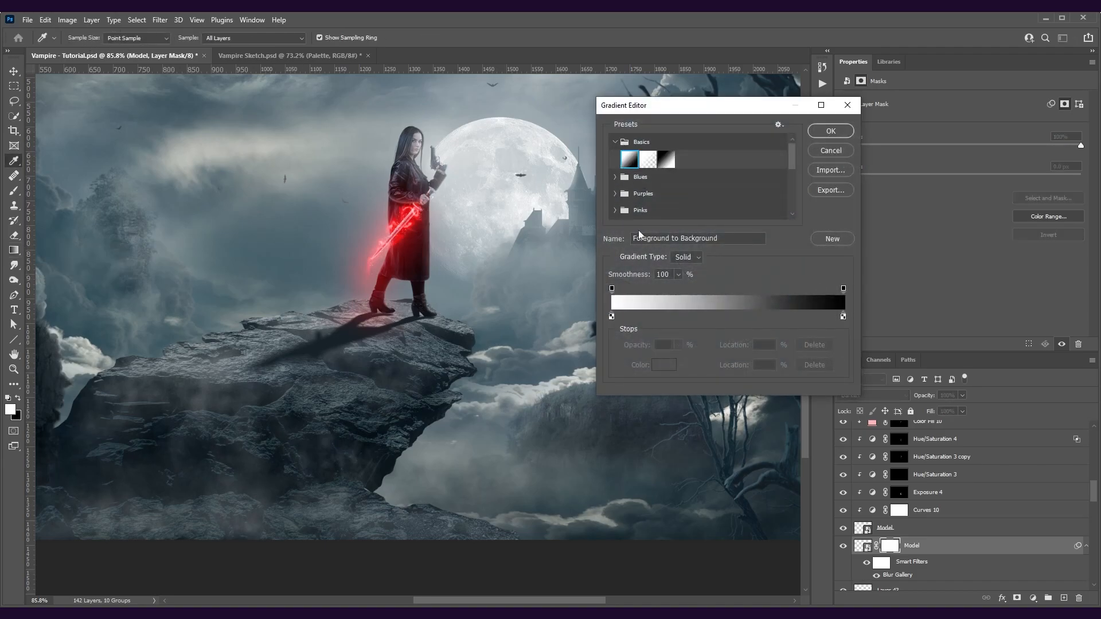
{"action": "left_click", "coordinate": [831, 131]}
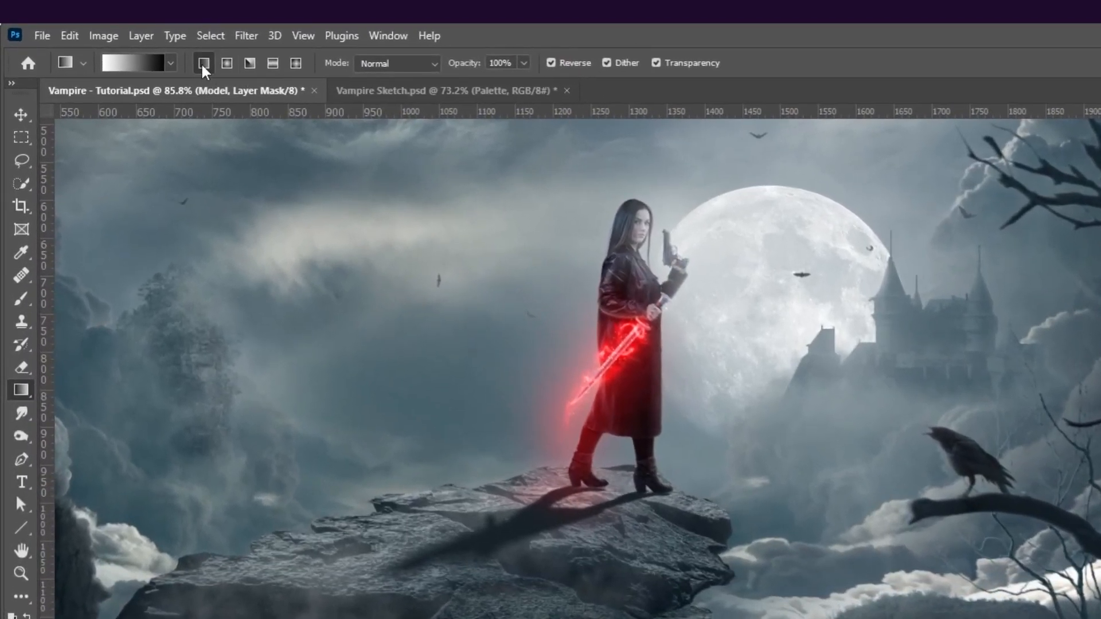
{"action": "left_click", "coordinate": [132, 38]}
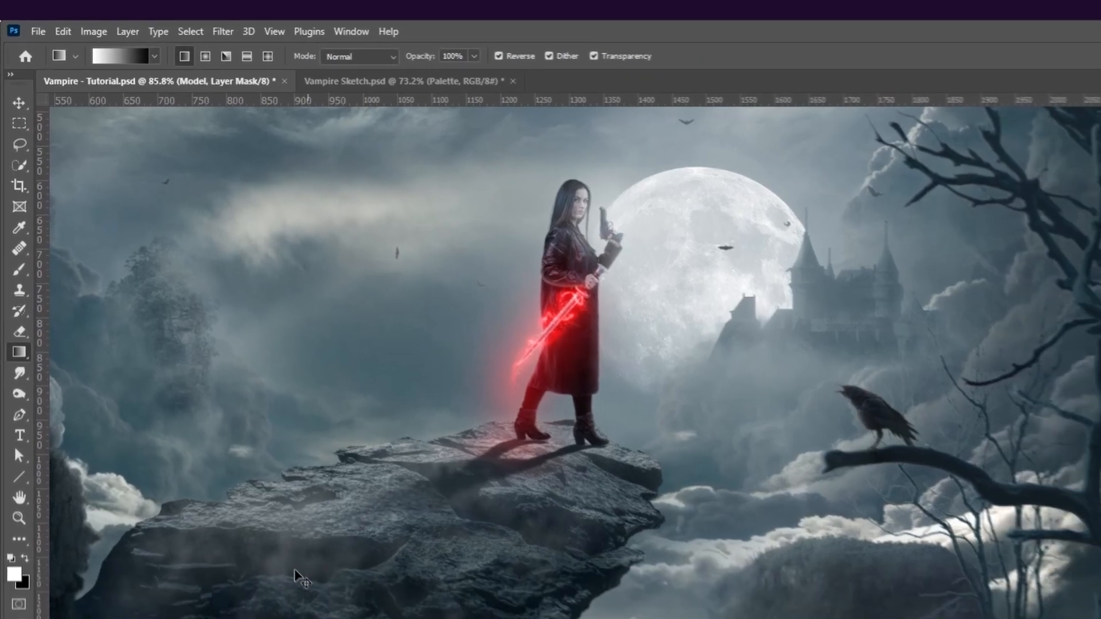
- Fade the shadow's far end with a diagonal gradient toward the boots on the mask, undoing the unsatisfactory attempts
{"action": "left_click_drag", "start_coordinate": [254, 460], "coordinate": [211, 483]}
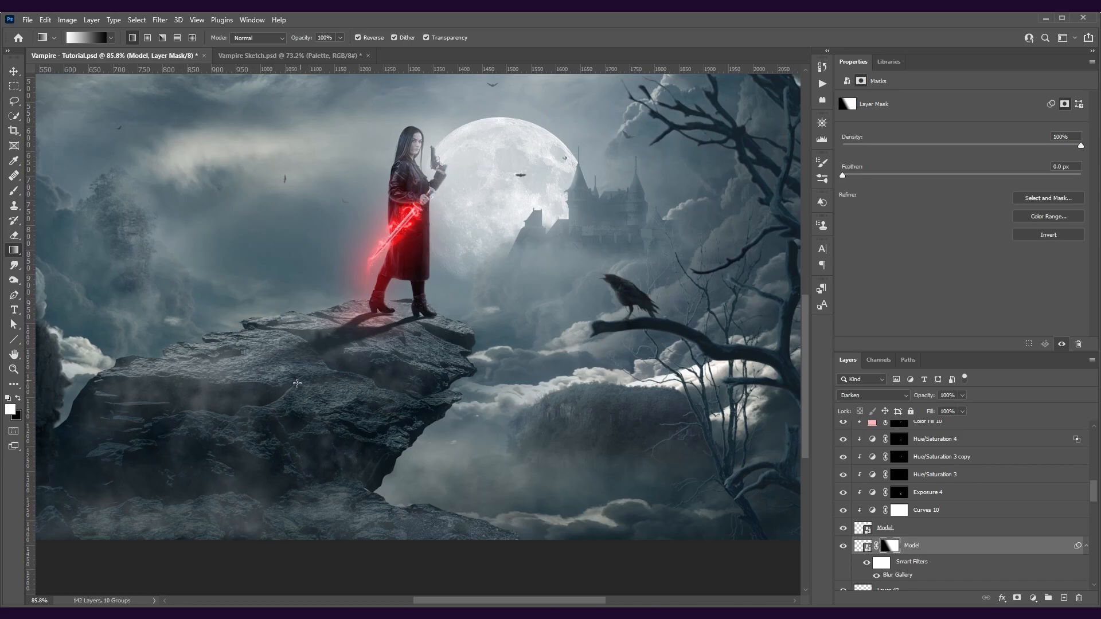
{"action": "key", "text": "ctrl+z"}
{"action": "left_click_drag", "start_coordinate": [226, 438], "coordinate": [377, 334]}
{"action": "key", "text": "ctrl+z"}
{"action": "left_click_drag", "start_coordinate": [248, 409], "coordinate": [426, 308]}
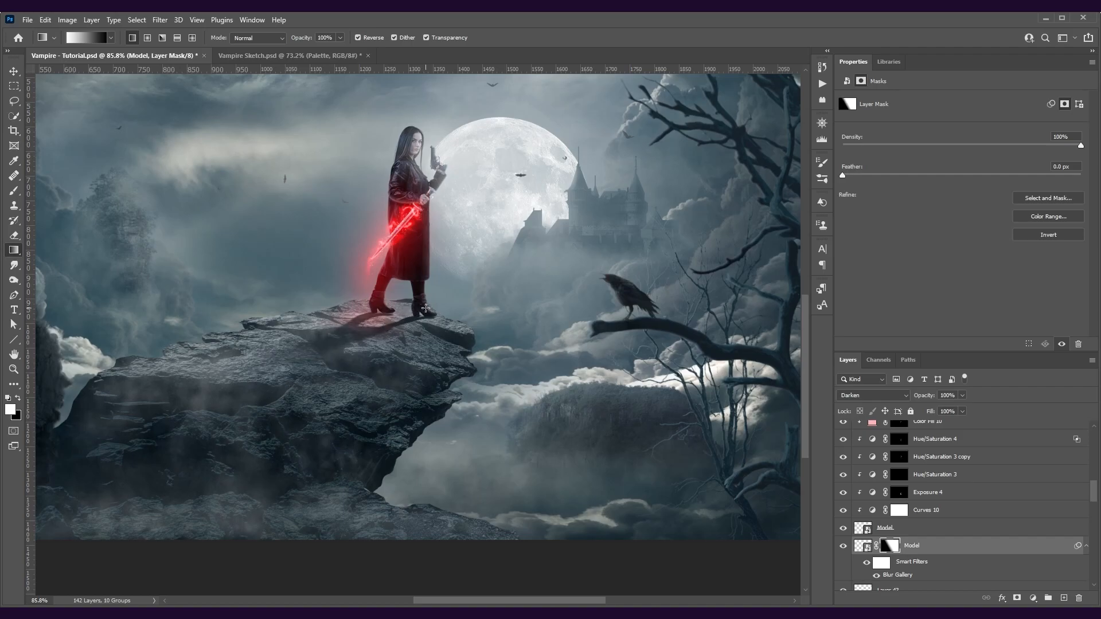
- Redraw the shadow mask's gradient diagonally toward the boots after undoing the last one, and slightly lower the shadow layer's opacity
{"action": "key", "text": "ctrl+z"}
{"action": "left_click_drag", "start_coordinate": [183, 444], "coordinate": [361, 337]}
{"action": "left_click_drag", "start_coordinate": [928, 400], "coordinate": [915, 398]}
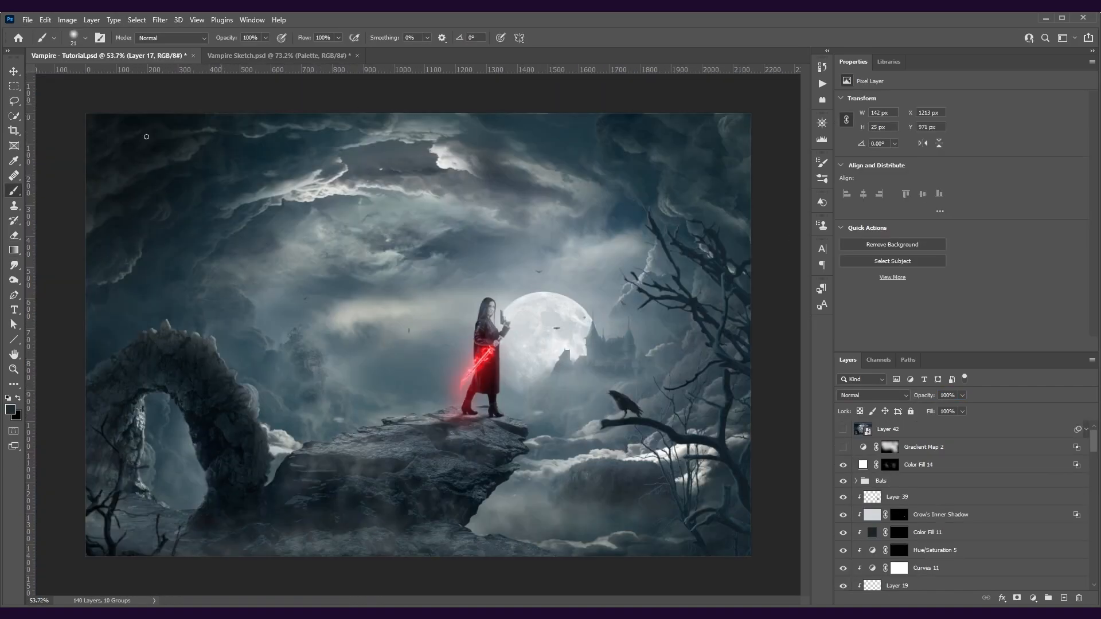
- Examine the color stops of the Gradient Map 2 gradient in the Gradient Editor and leave it unchanged
{"action": "left_click", "coordinate": [843, 448]}
{"action": "left_click", "coordinate": [923, 453]}
{"action": "left_click", "coordinate": [896, 105]}
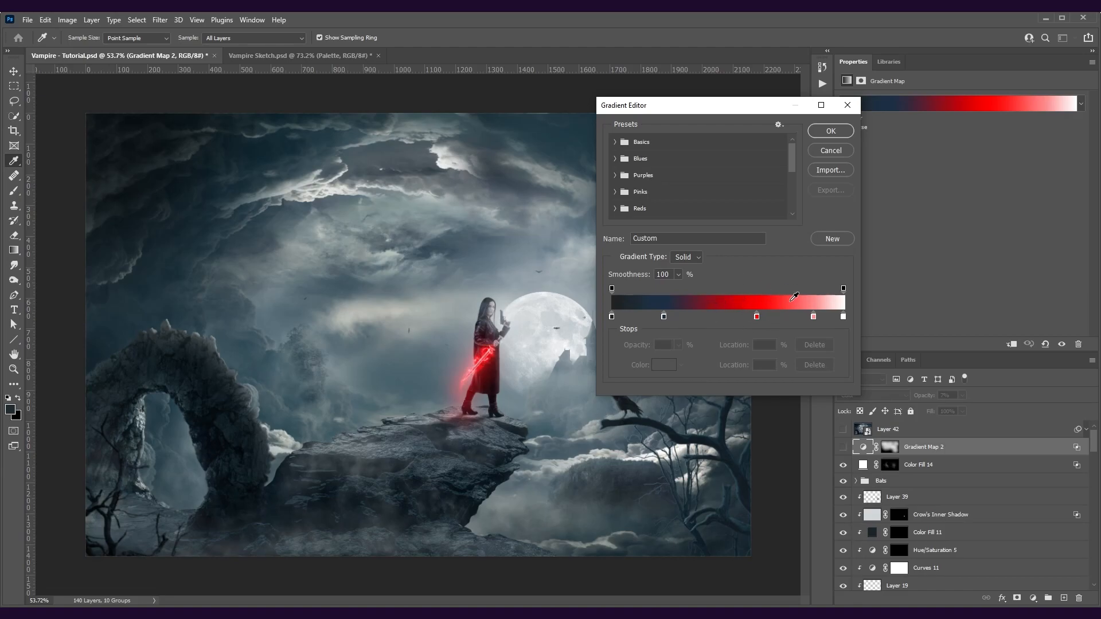
{"action": "left_click", "coordinate": [825, 152]}
- Show the Gradient Map 2 layer, preview its effect at 100% opacity, and lower the opacity to 11%
{"action": "left_click", "coordinate": [843, 447]}
{"action": "left_click_drag", "start_coordinate": [927, 397], "coordinate": [1001, 389]}
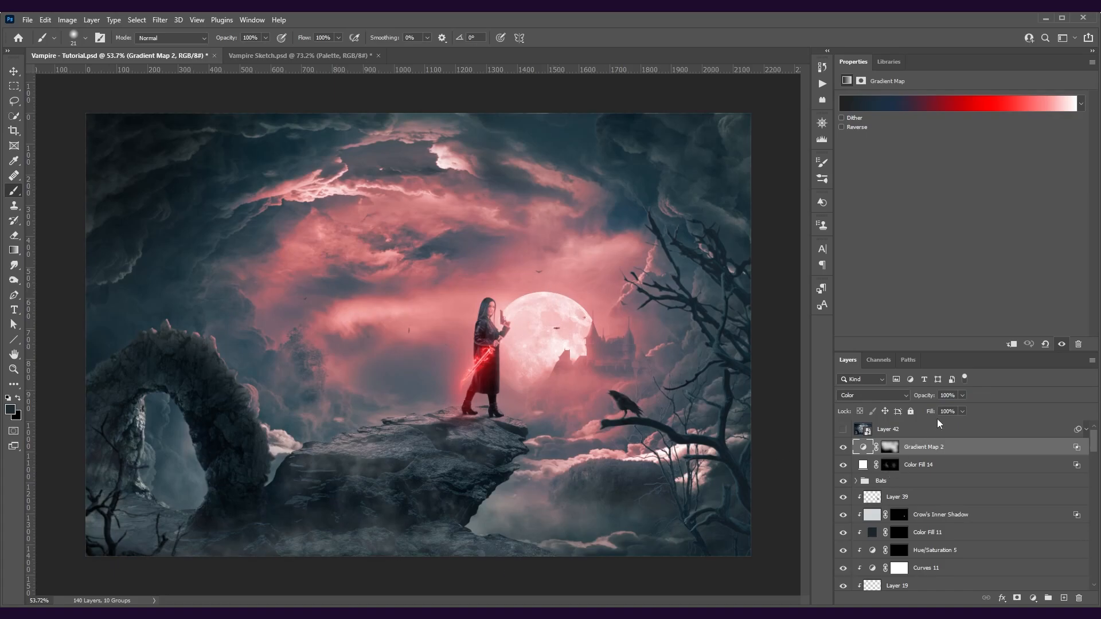
{"action": "left_click_drag", "start_coordinate": [927, 400], "coordinate": [877, 400]}
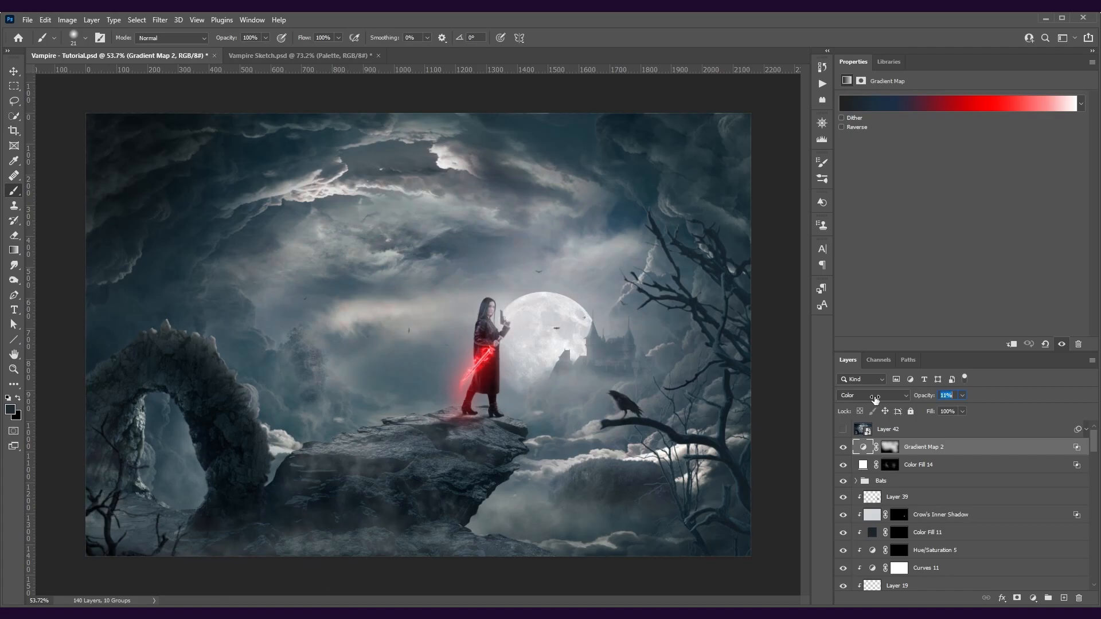
- Check the Gradient Map 2 mask as a red overlay, and set the layer to 7% opacity with Color blending
{"action": "left_click", "coordinate": [889, 450]}
{"action": "key", "text": "backslash"}
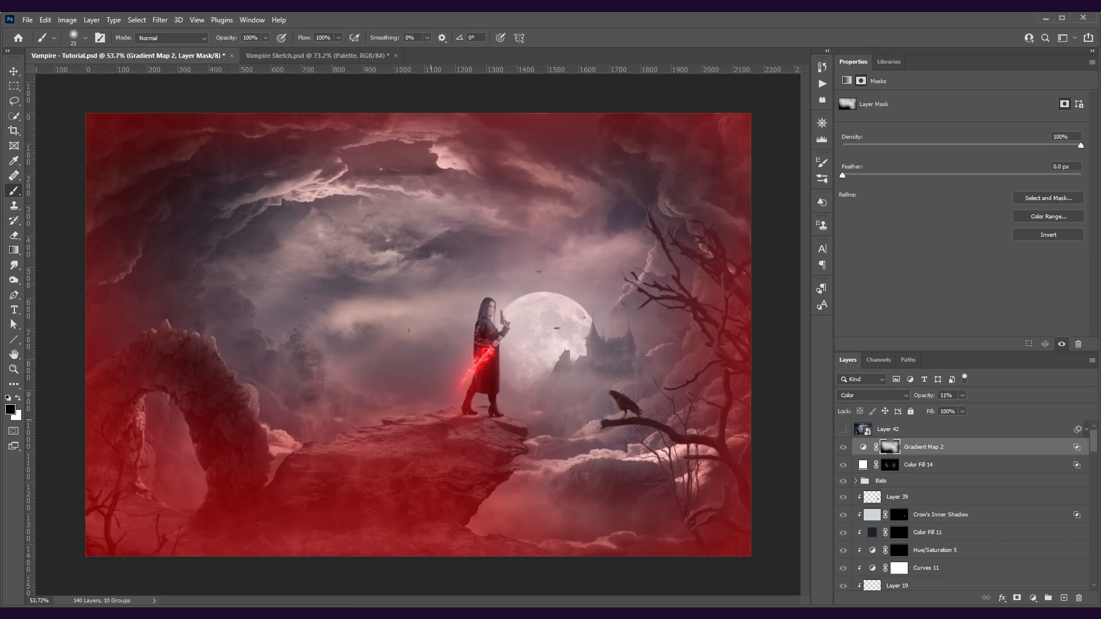
{"action": "key", "text": "backslash"}
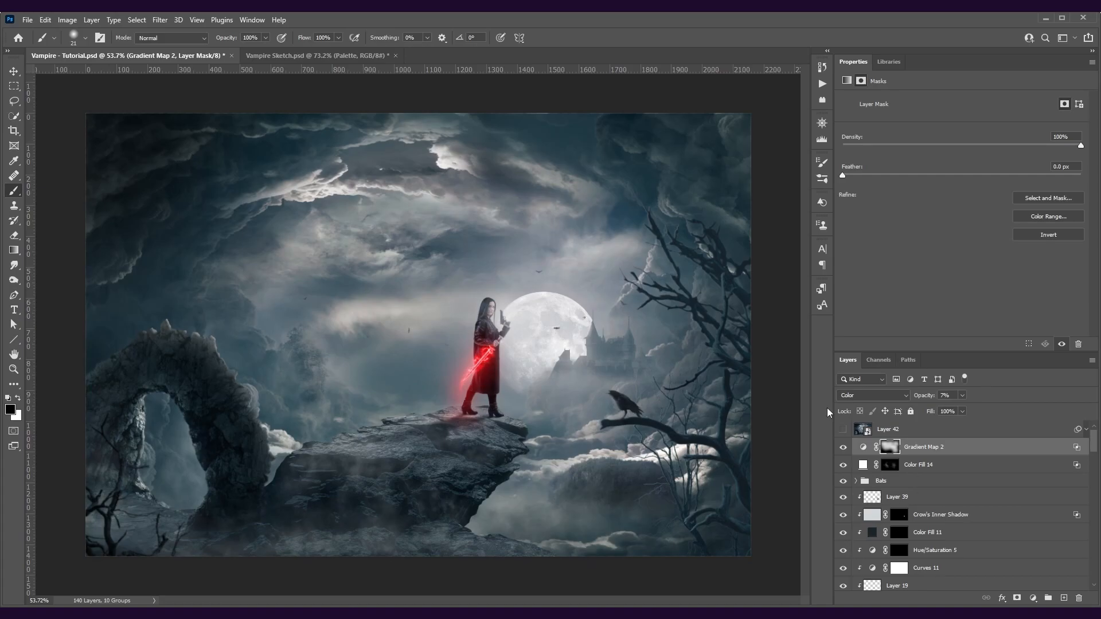
{"action": "left_click", "coordinate": [881, 395]}
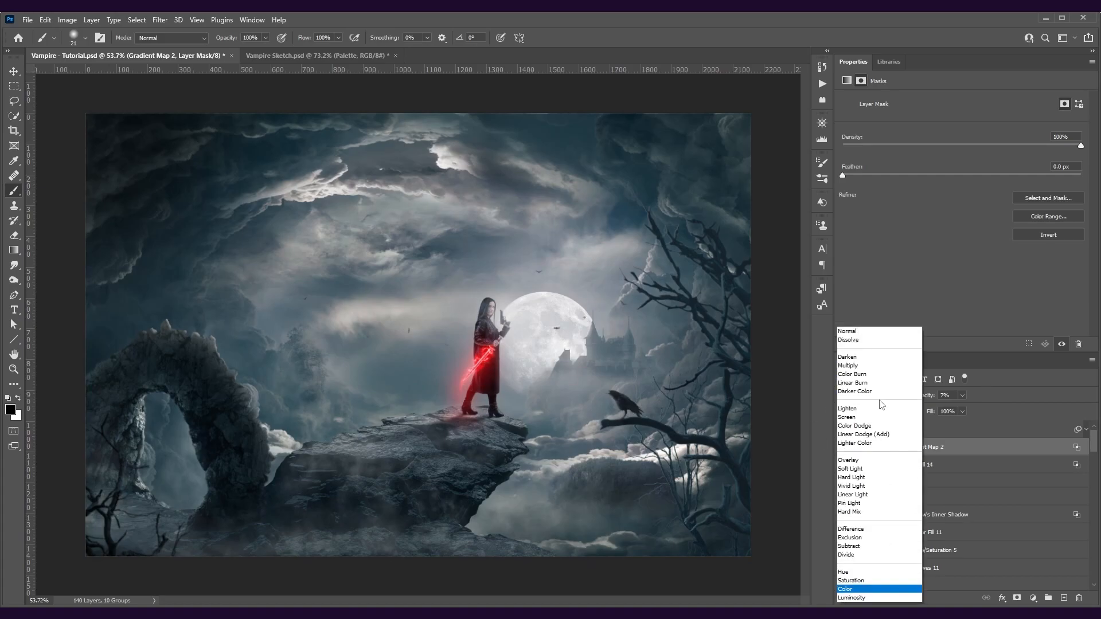
{"action": "left_click", "coordinate": [857, 590]}
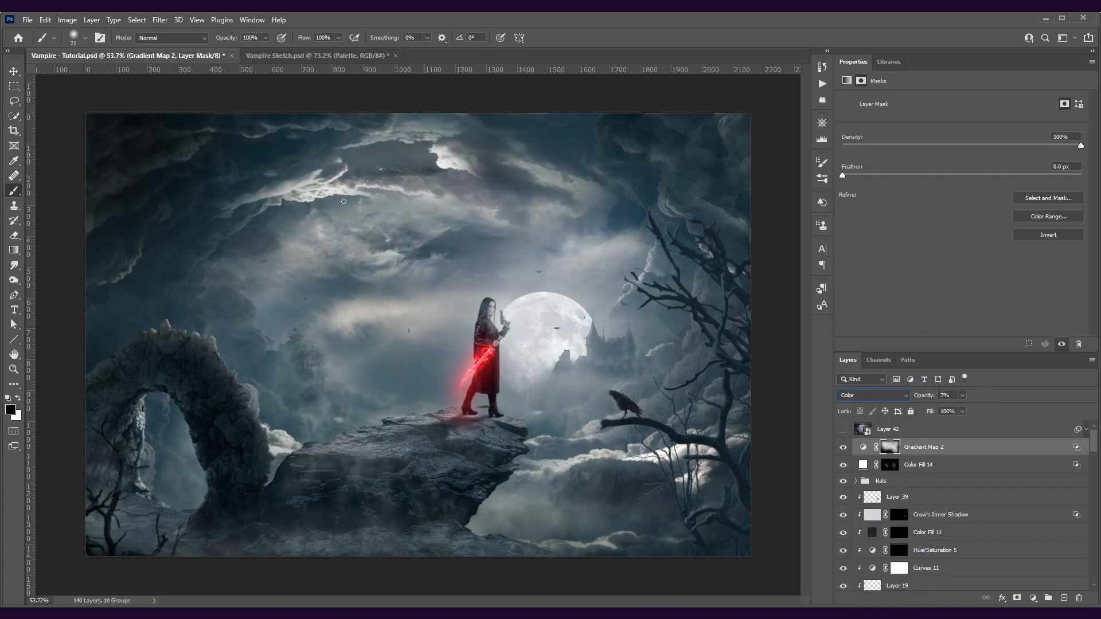
- Preview the Camera Raw grade on Layer 42 on and off, and look through the layer stack below it
{"action": "left_click", "coordinate": [894, 431]}
{"action": "left_click", "coordinate": [841, 431]}
{"action": "left_click", "coordinate": [842, 432]}
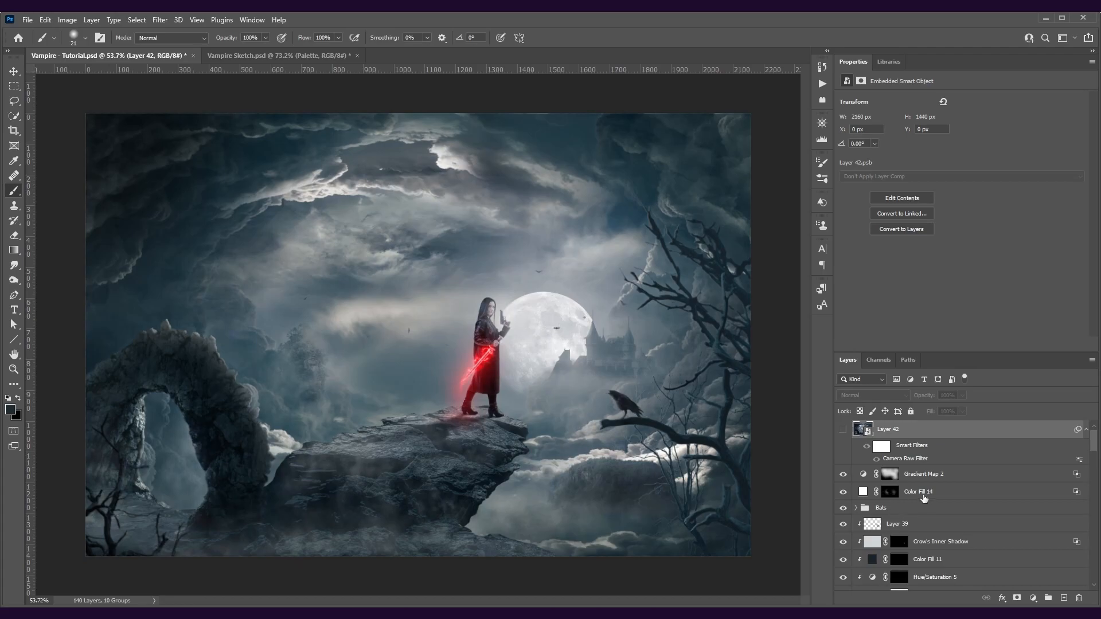
{"action": "scroll", "coordinate": [921, 498], "scroll_direction": "down", "scroll_amount": 3}
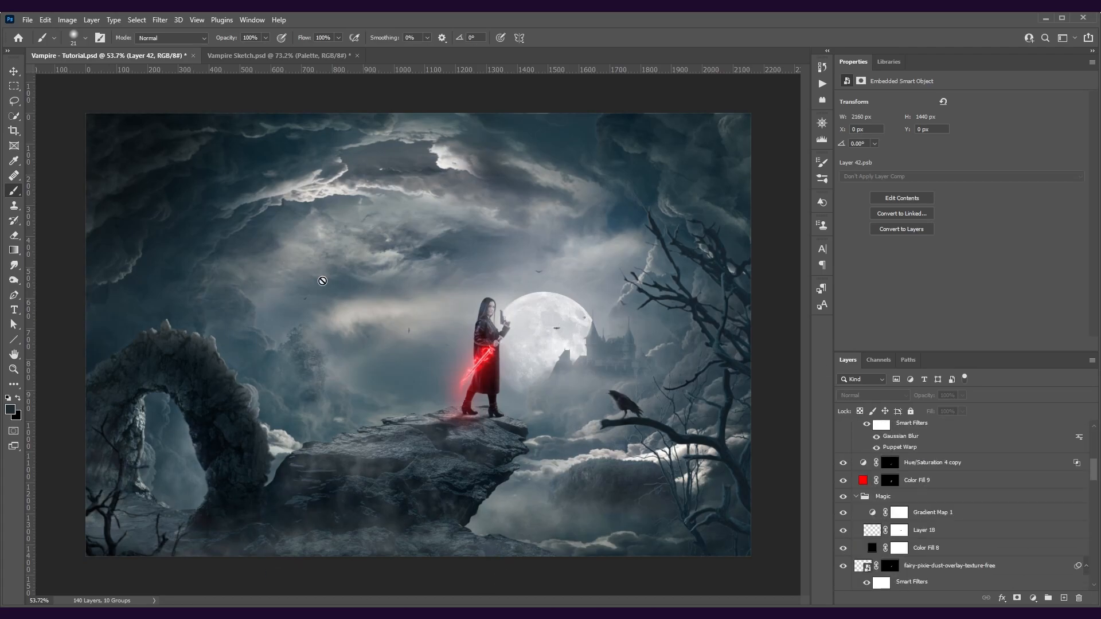
{"action": "scroll", "coordinate": [964, 487], "scroll_direction": "up", "scroll_amount": 3}
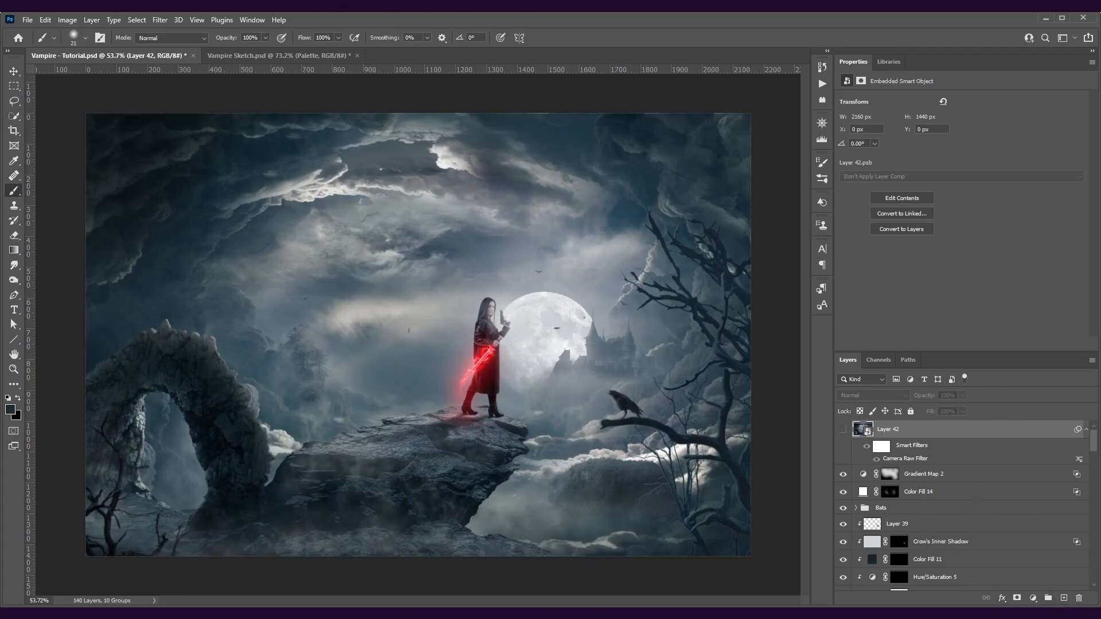
- Create a new layer at the top, try stamping all visible layers into it, and undo the stamp
{"action": "left_click", "coordinate": [1065, 599]}
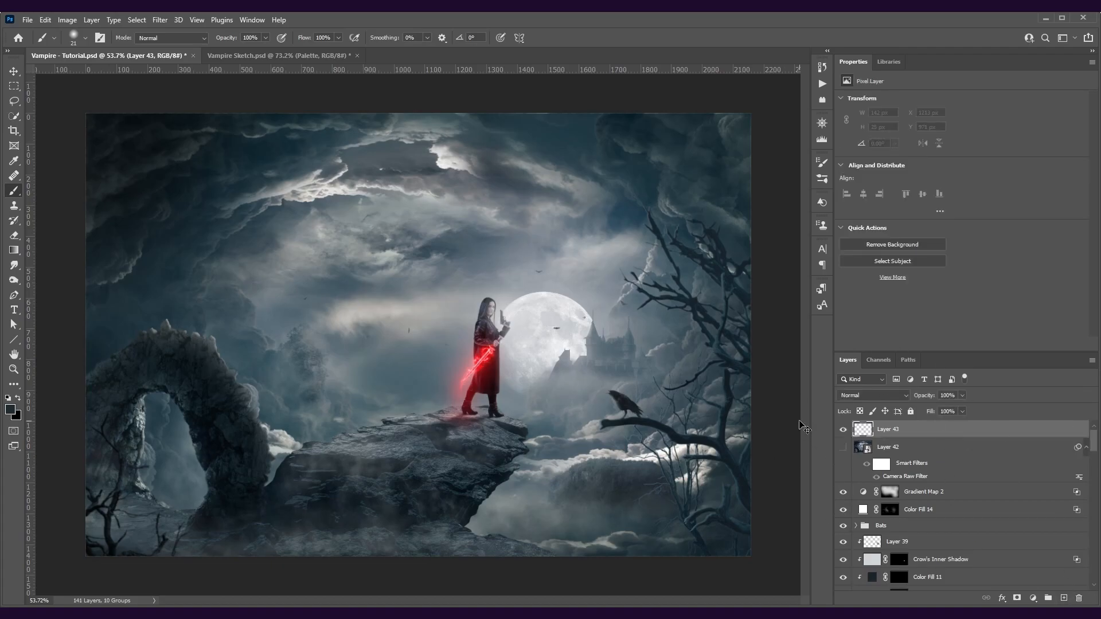
{"action": "key", "text": "ctrl+alt+shift+e"}
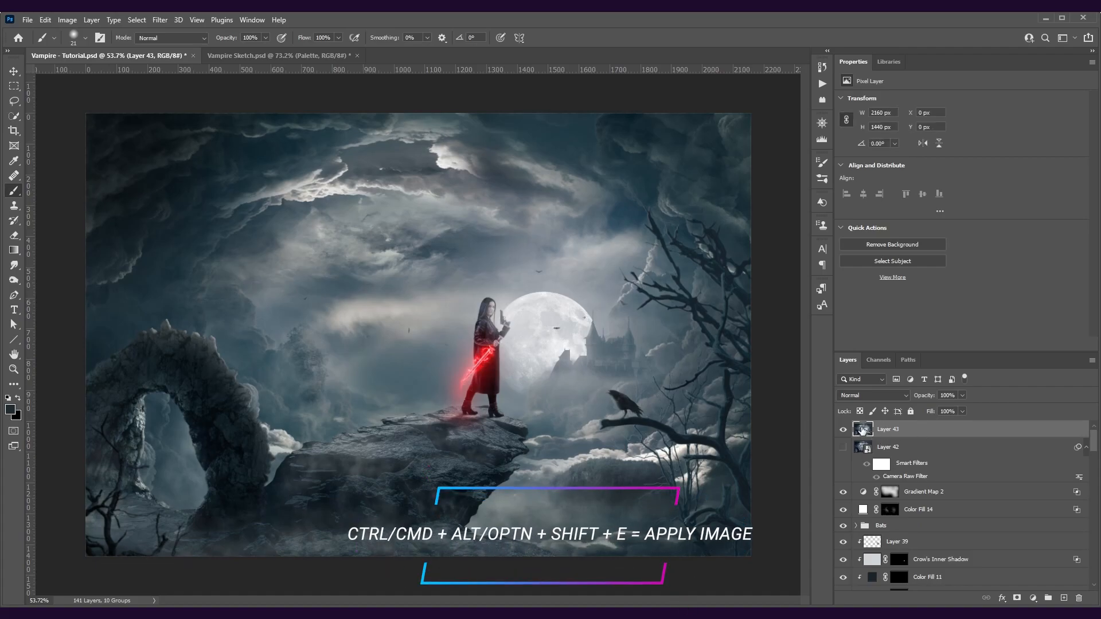
{"action": "key", "text": "ctrl+z"}
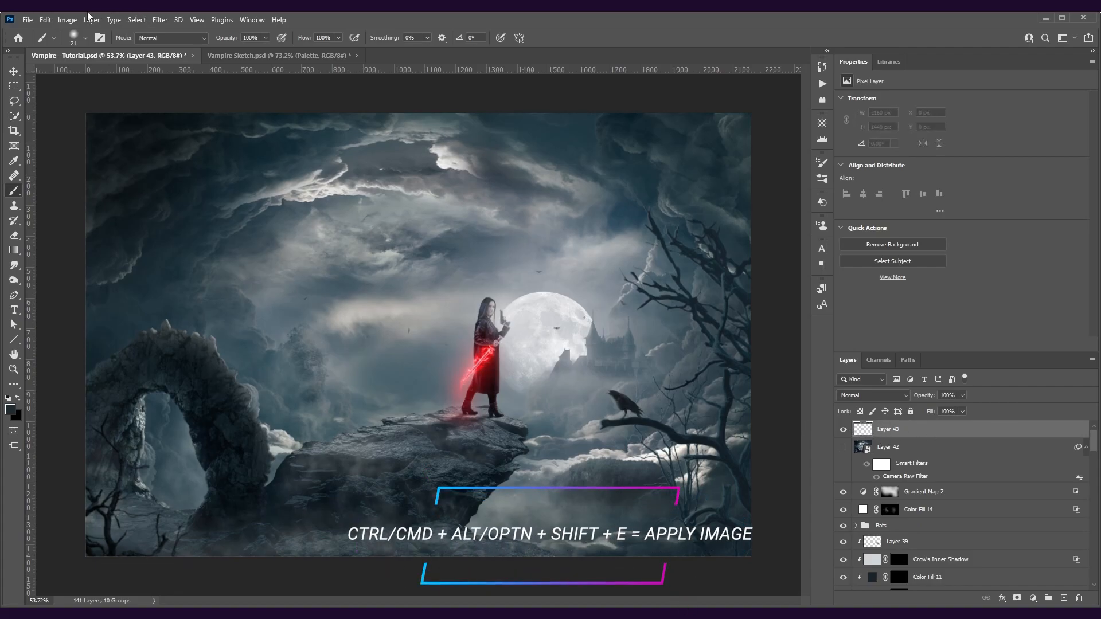
- Fill the new top layer with the merged image using Apply Image, and convert it to a smart object
{"action": "left_click", "coordinate": [66, 21]}
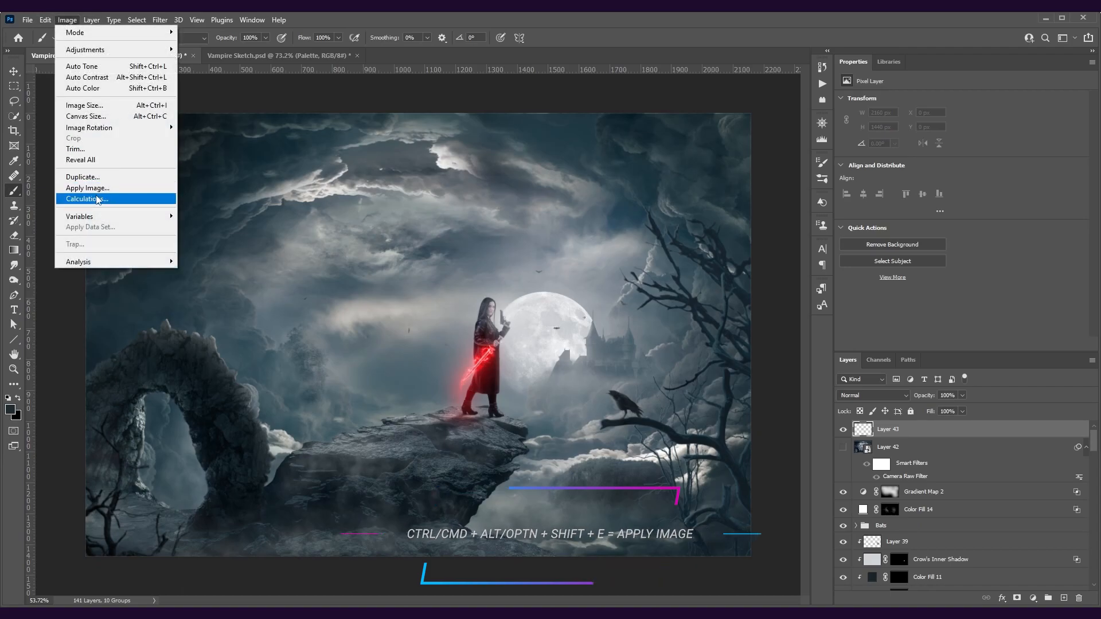
{"action": "left_click", "coordinate": [87, 188]}
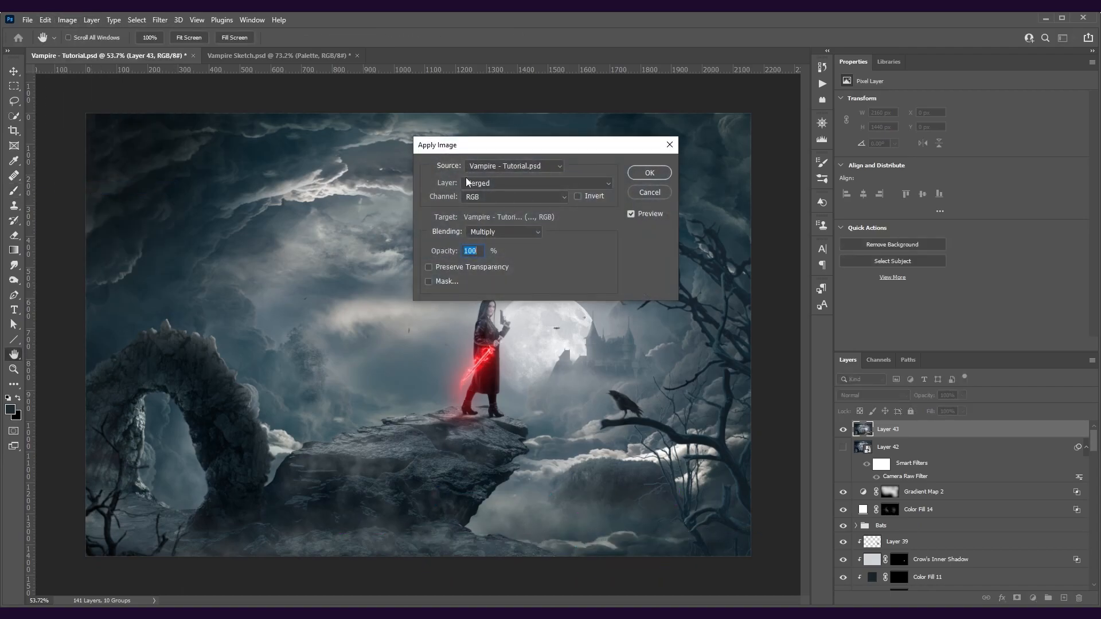
{"action": "left_click", "coordinate": [649, 174]}
{"action": "key", "text": "b"}
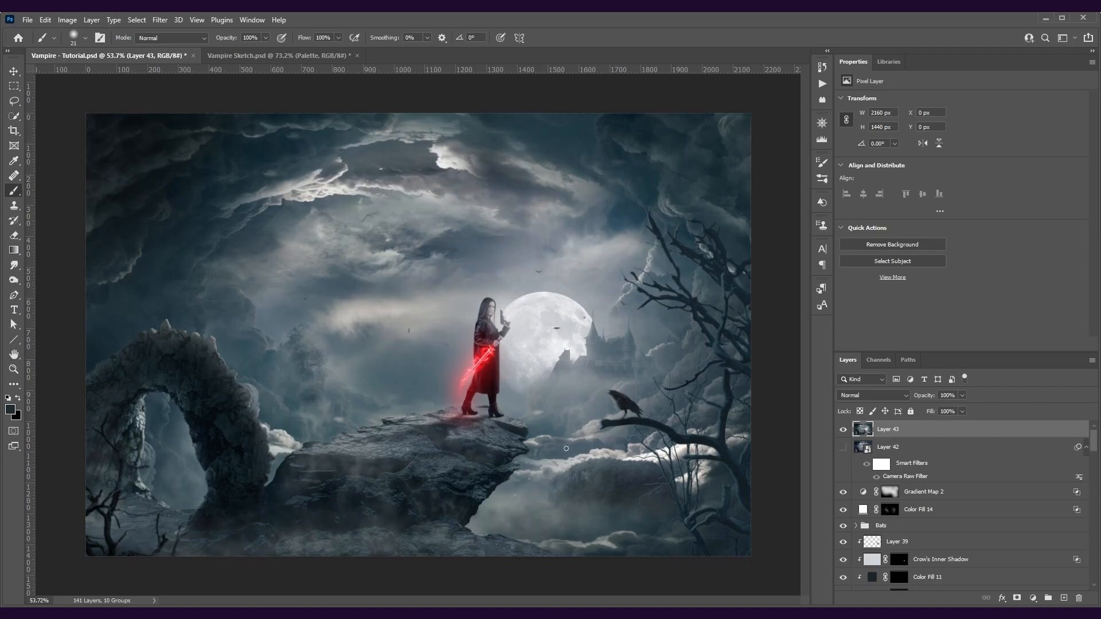
{"action": "right_click", "coordinate": [939, 434]}
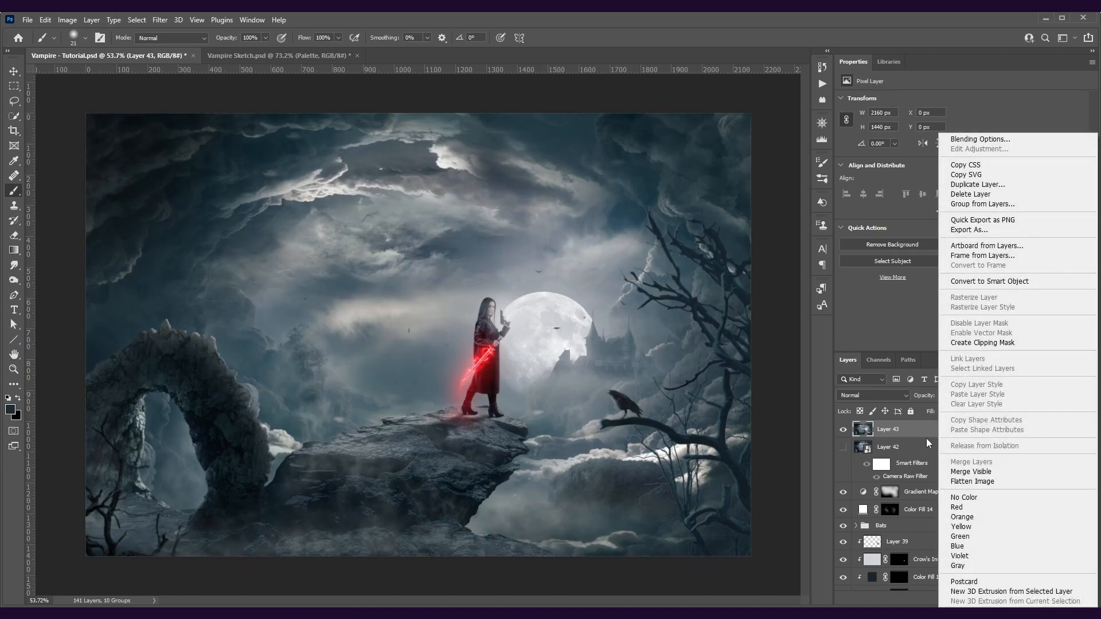
{"action": "left_click", "coordinate": [983, 282]}
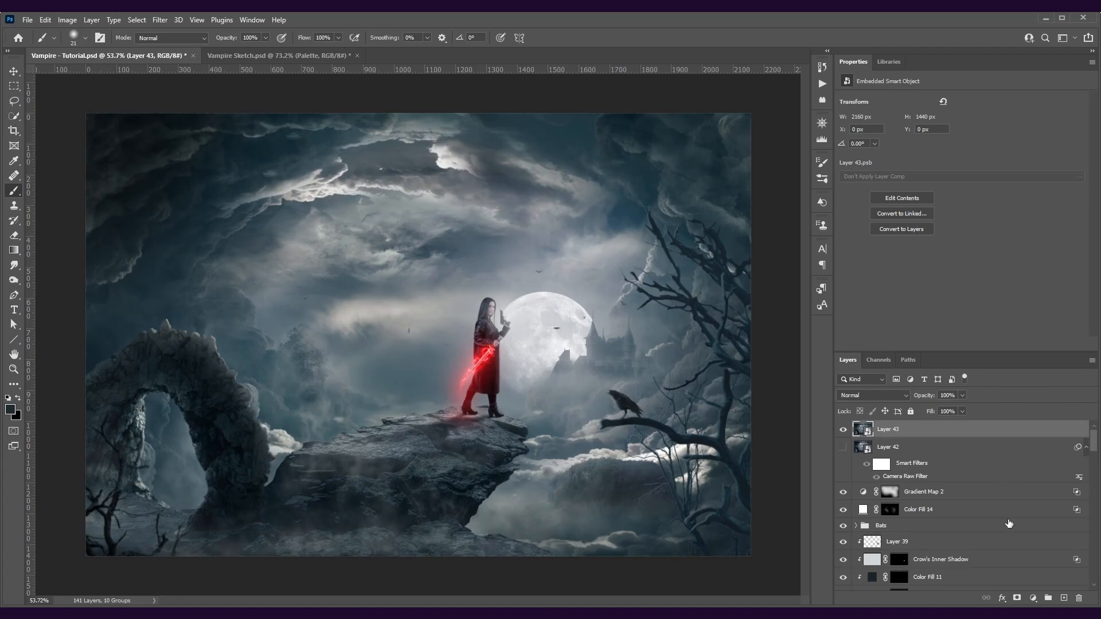
- Open the Camera Raw Filter on the merged smart object, cancel it, and delete that layer
{"action": "left_click", "coordinate": [160, 21]}
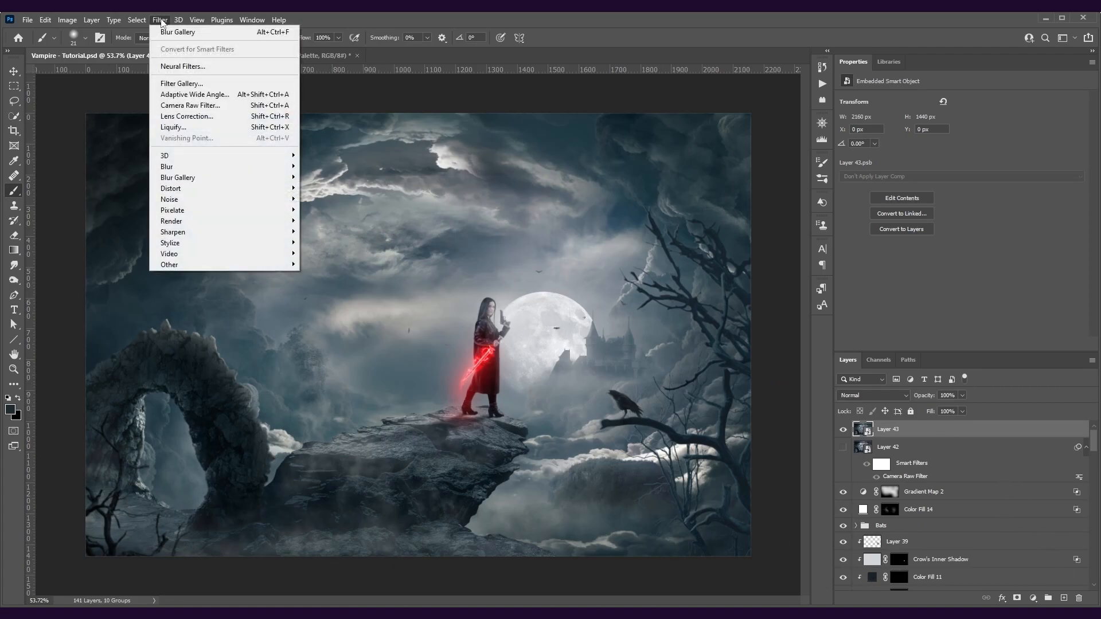
{"action": "left_click", "coordinate": [192, 106]}
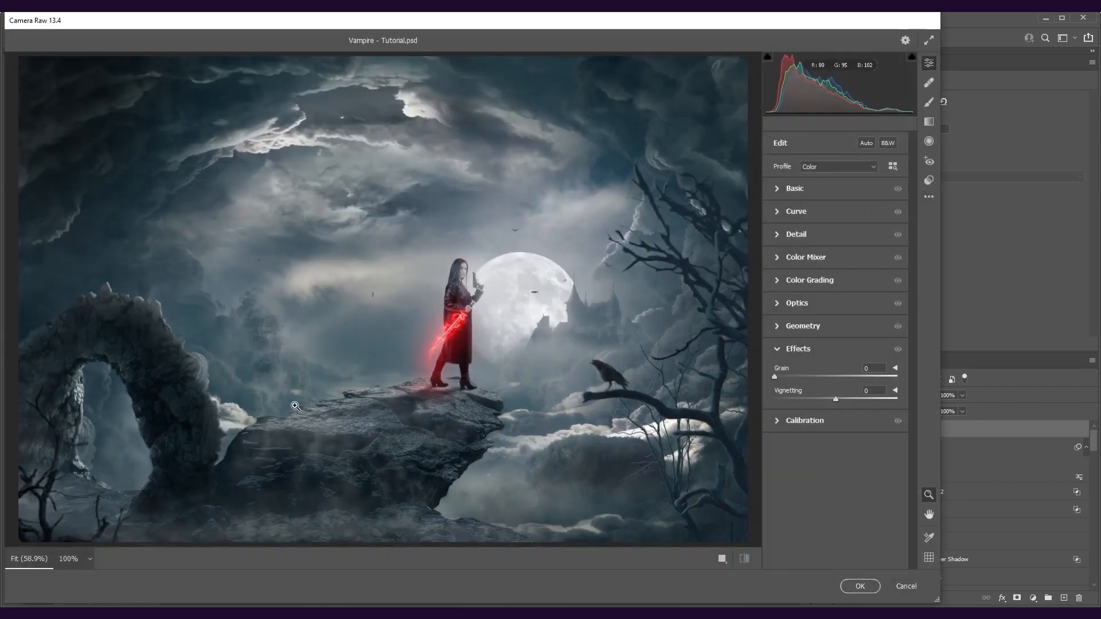
{"action": "left_click", "coordinate": [906, 586]}
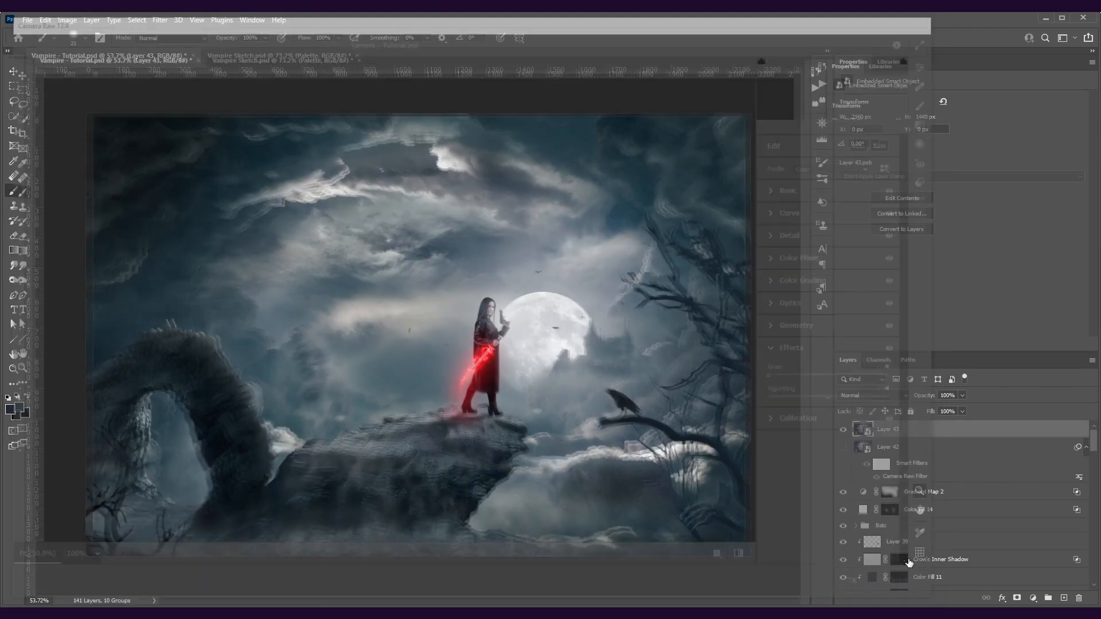
{"action": "key", "text": "Delete"}
- Show Layer 42 and reopen its Camera Raw Filter to examine the exposure, contrast, clarity and saturation adjustments
{"action": "left_click", "coordinate": [843, 429]}
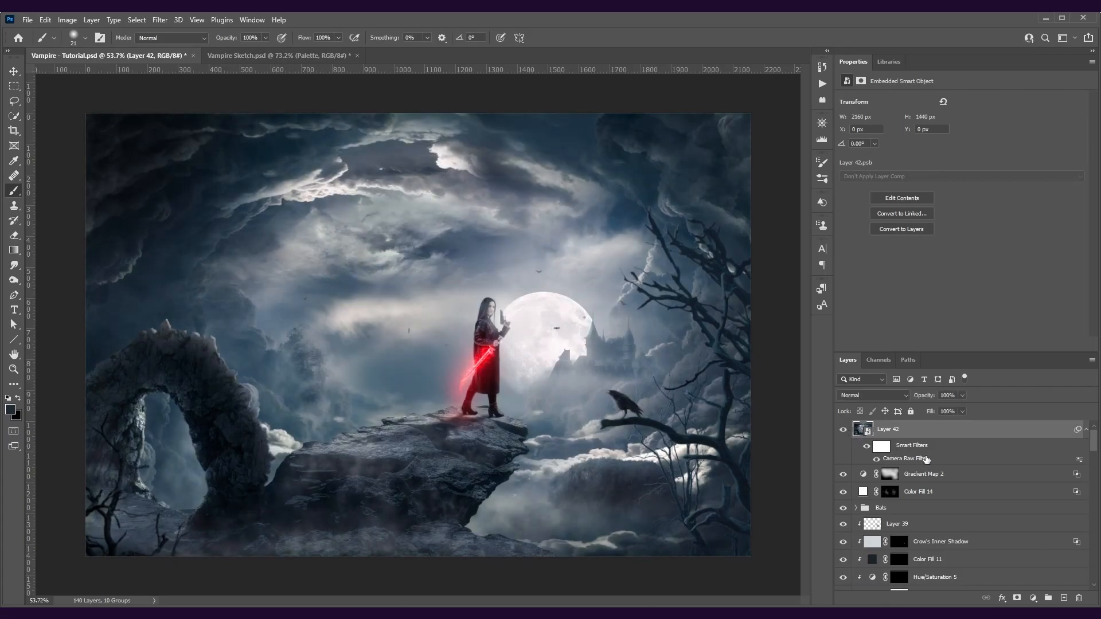
{"action": "double_click", "coordinate": [910, 457]}
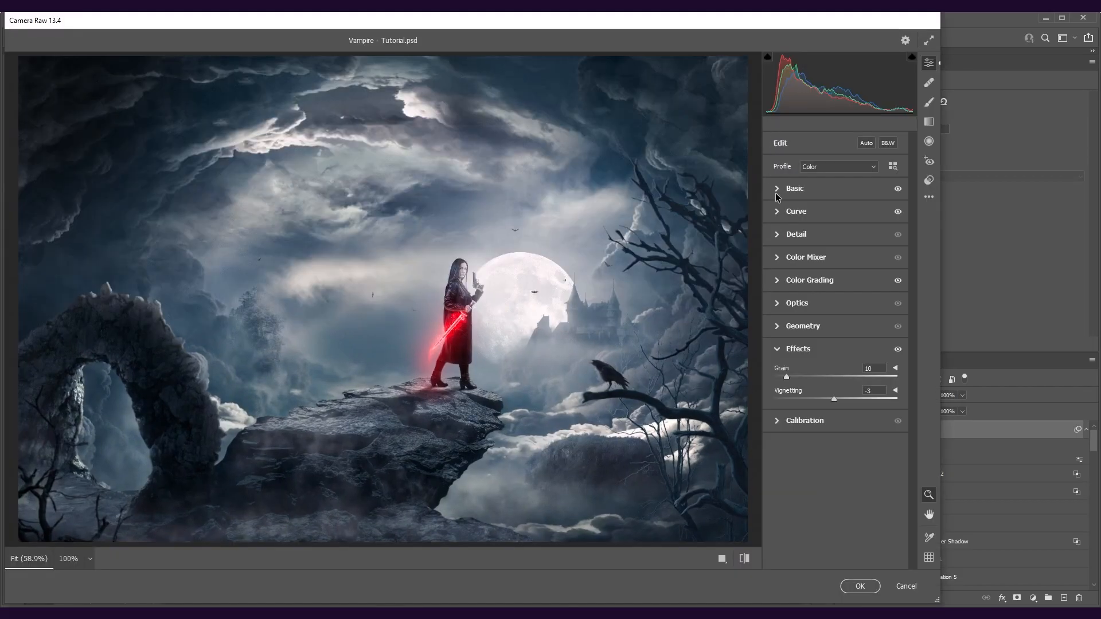
{"action": "left_click", "coordinate": [777, 191]}
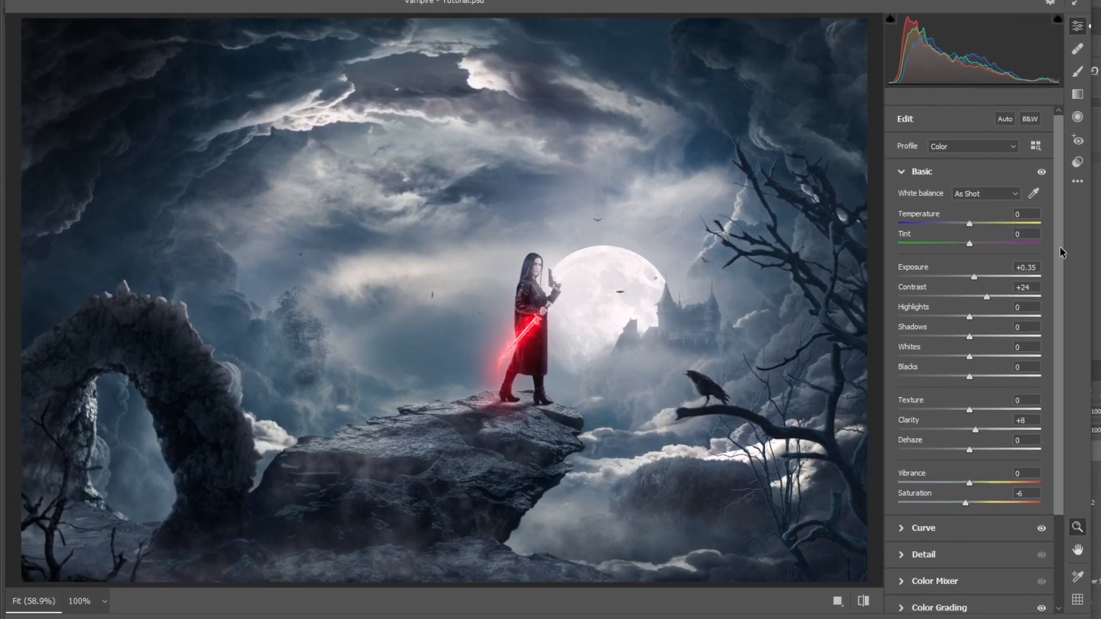
{"action": "mouse_move", "coordinate": [974, 277]}
{"action": "left_mouse_down"}
{"action": "mouse_move", "coordinate": [964, 279]}
{"action": "mouse_move", "coordinate": [975, 281]}
{"action": "left_mouse_up"}
{"action": "scroll", "coordinate": [1007, 364], "scroll_direction": "down", "scroll_amount": 1}
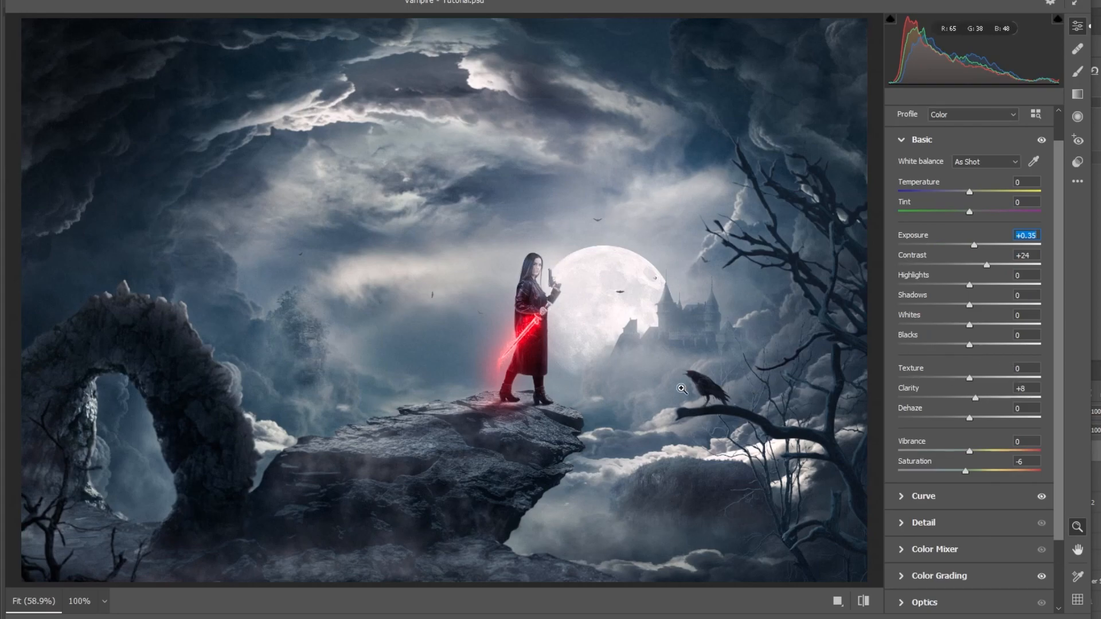
{"action": "left_click", "coordinate": [967, 470]}
- Examine the Camera Raw curve, grain and vignetting settings, inspect the model and moon at 100%, and close the filter
{"action": "scroll", "coordinate": [953, 519], "scroll_direction": "down", "scroll_amount": 3}
{"action": "left_click", "coordinate": [919, 415]}
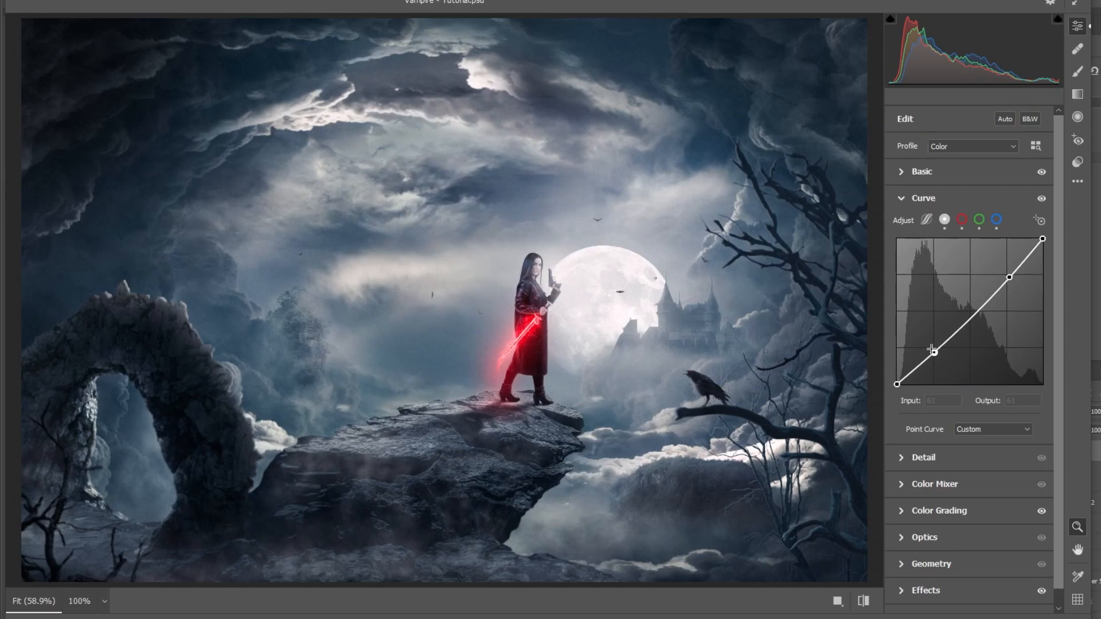
{"action": "left_click_drag", "start_coordinate": [1009, 279], "coordinate": [1008, 279]}
{"action": "left_click", "coordinate": [902, 199]}
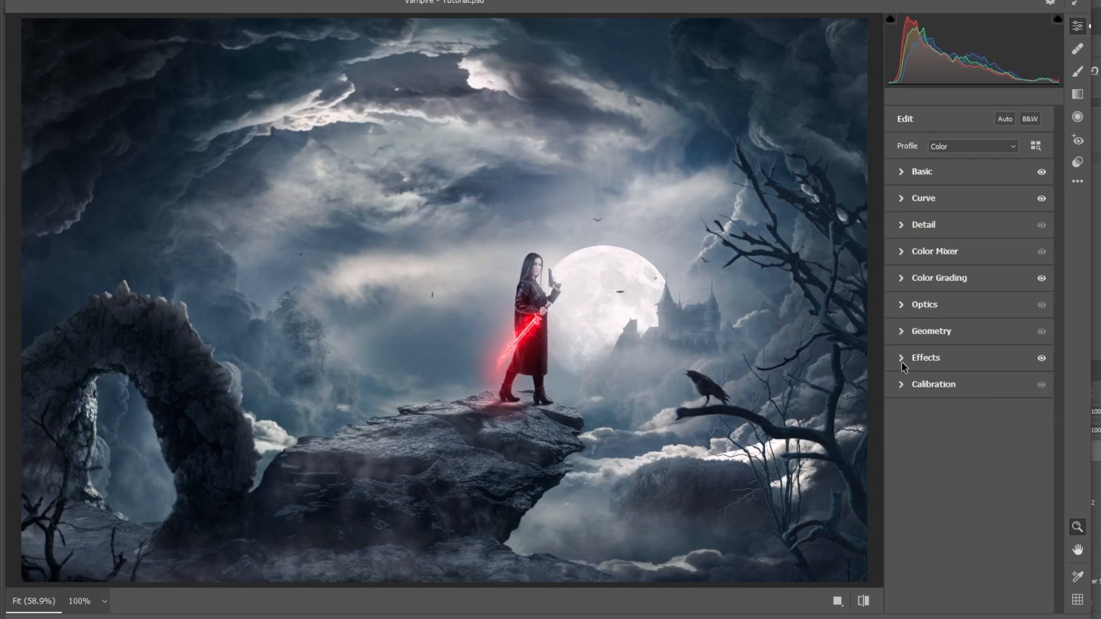
{"action": "left_click", "coordinate": [901, 359]}
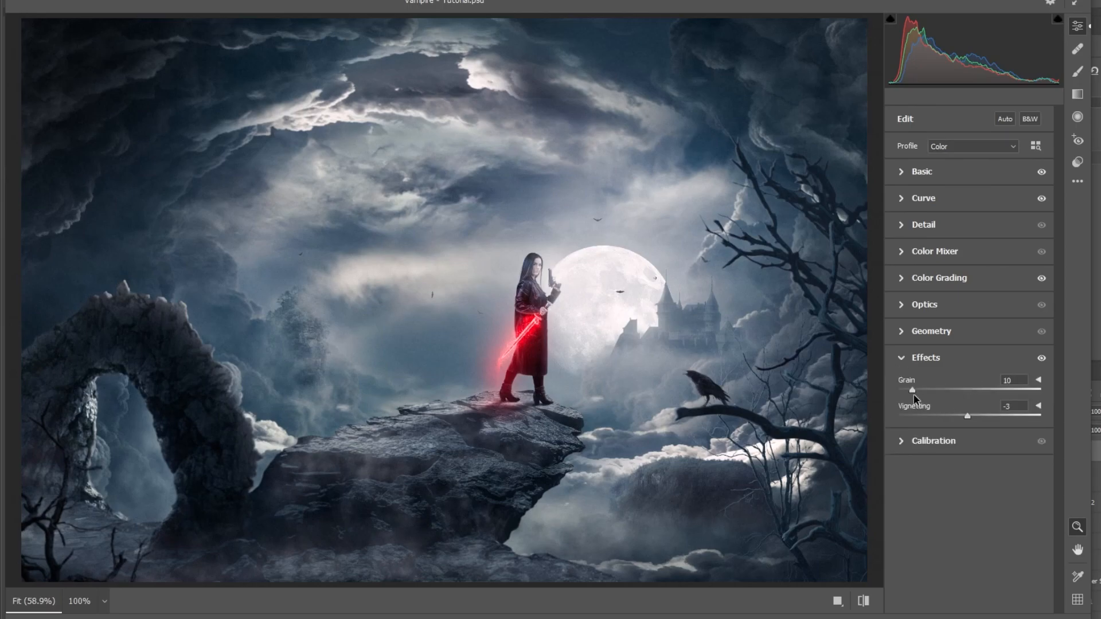
{"action": "left_click", "coordinate": [669, 353]}
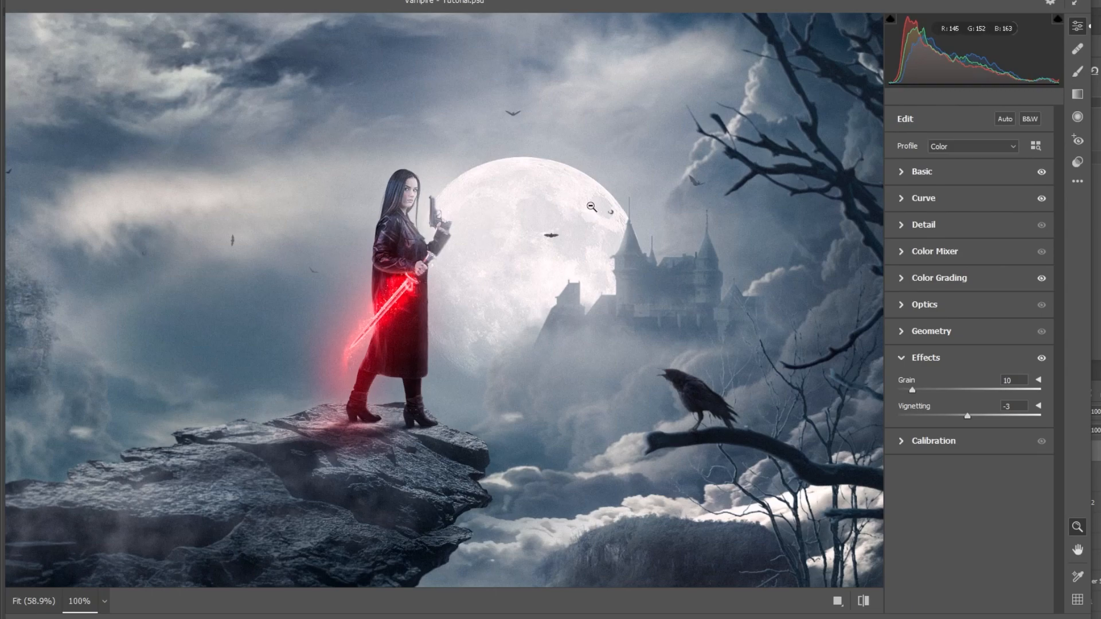
{"action": "left_click", "coordinate": [1064, 615]}
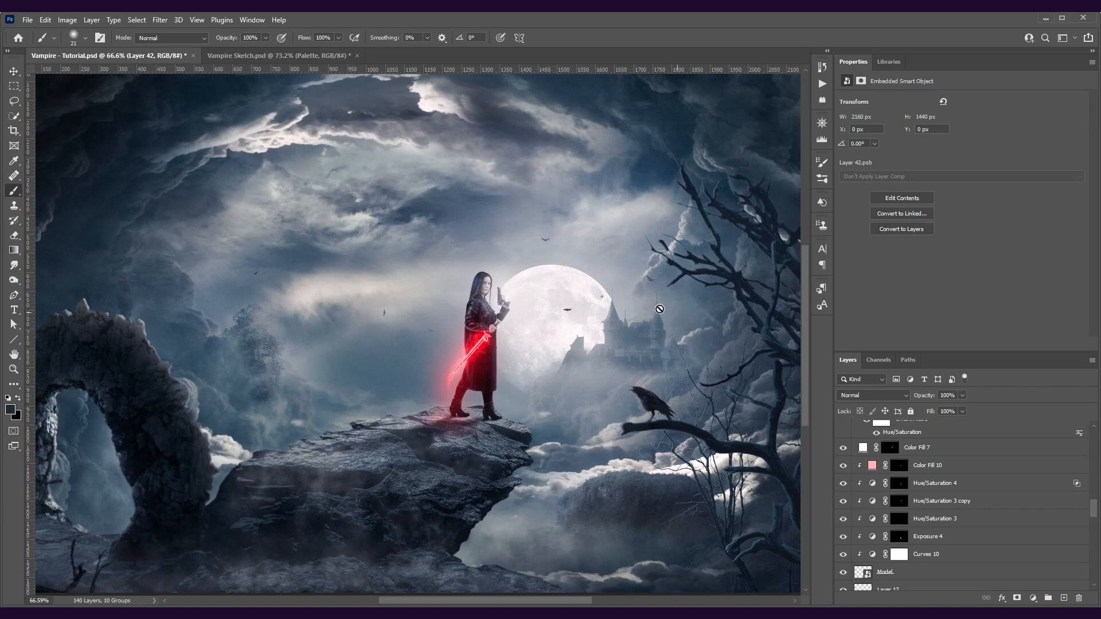
- Compare the composite with and without the Layer 42 grade, and locate the Crow layer in the stack
{"action": "scroll", "coordinate": [415, 498], "scroll_direction": "down", "scroll_amount": 1}
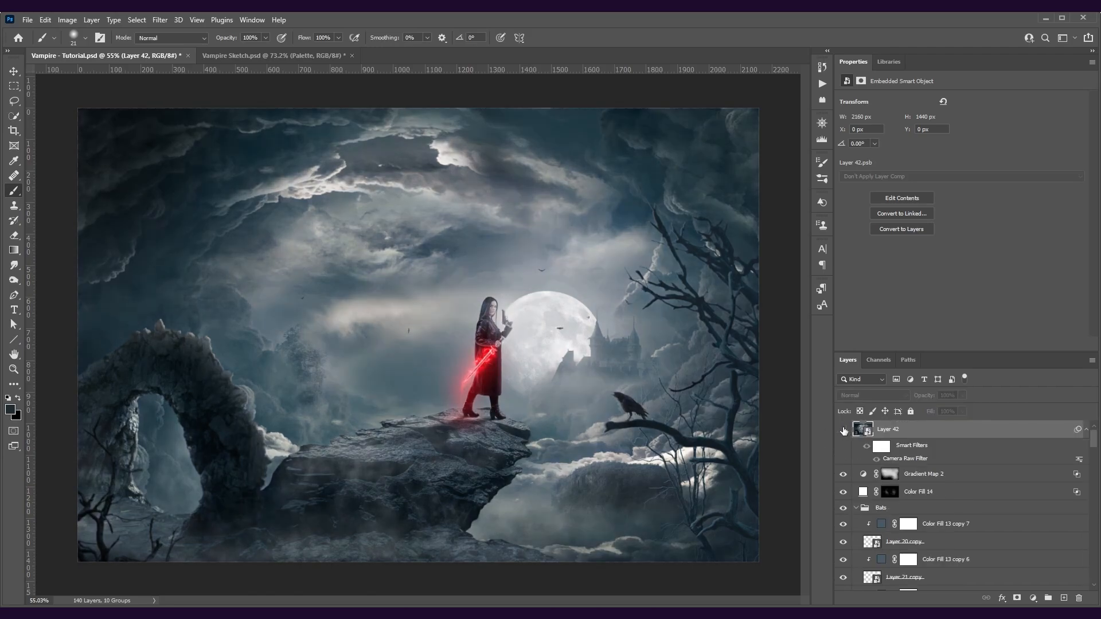
{"action": "left_click", "coordinate": [843, 431]}
{"action": "left_click", "coordinate": [844, 431]}
{"action": "scroll", "coordinate": [1009, 509], "scroll_direction": "down", "scroll_amount": 10}
{"action": "left_click_drag", "start_coordinate": [1096, 474], "coordinate": [1096, 487]}
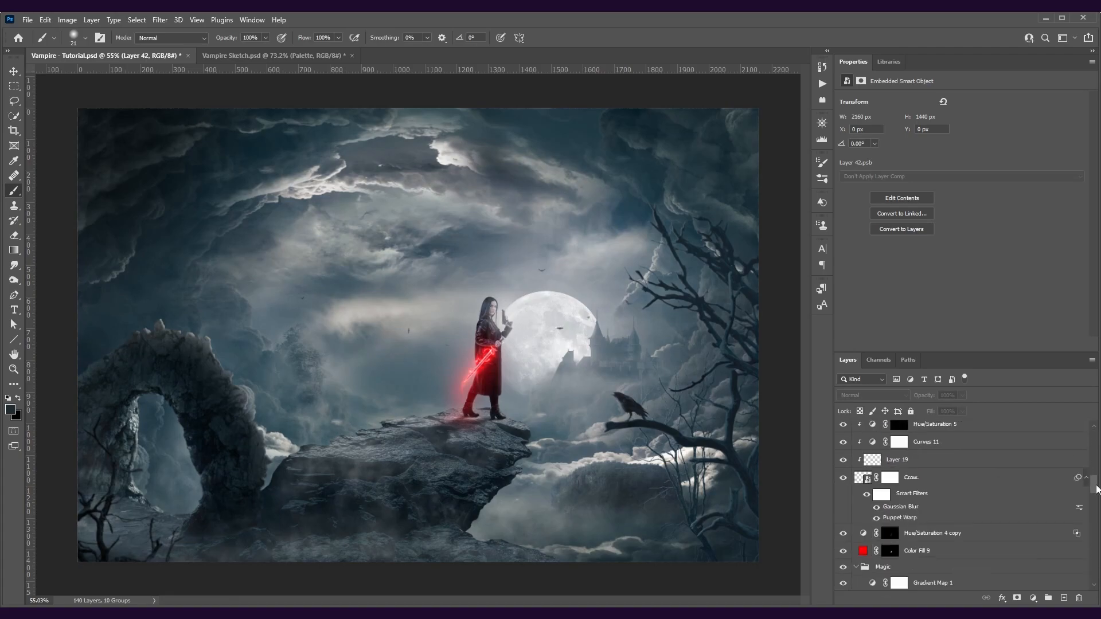
- Select the Crow layer, inspect the crow on its branch up close, and turn off its Gaussian Blur smart filter
{"action": "left_click", "coordinate": [876, 510]}
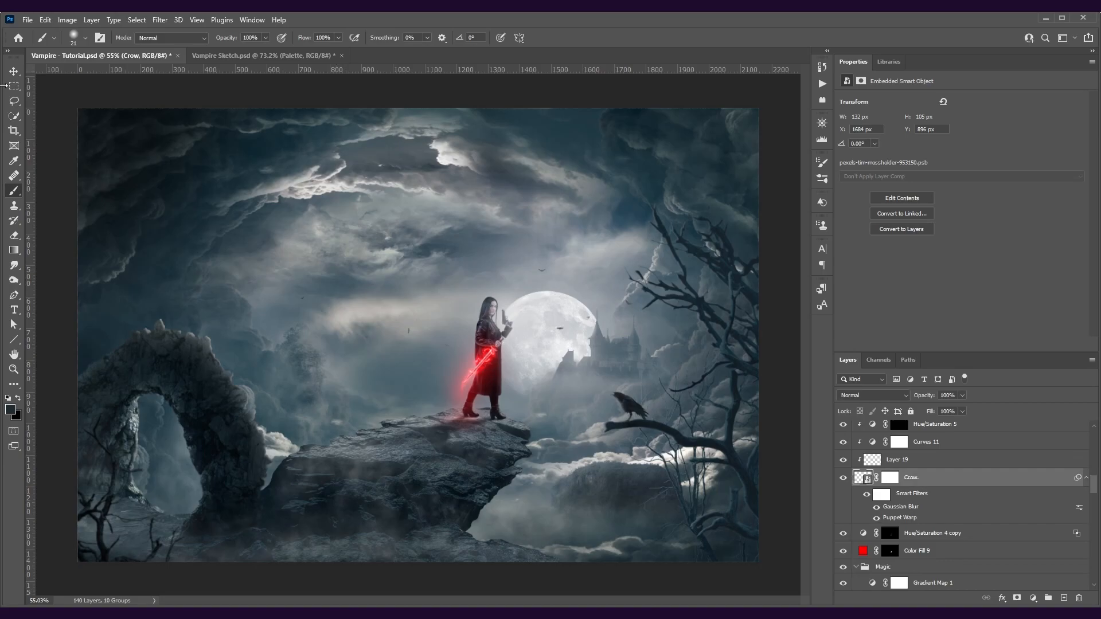
{"action": "key", "text": "v"}
{"action": "scroll", "coordinate": [796, 534], "scroll_direction": "up", "scroll_amount": 1}
{"action": "scroll", "coordinate": [795, 530], "scroll_direction": "up", "scroll_amount": 4}
{"action": "left_click", "coordinate": [876, 509]}
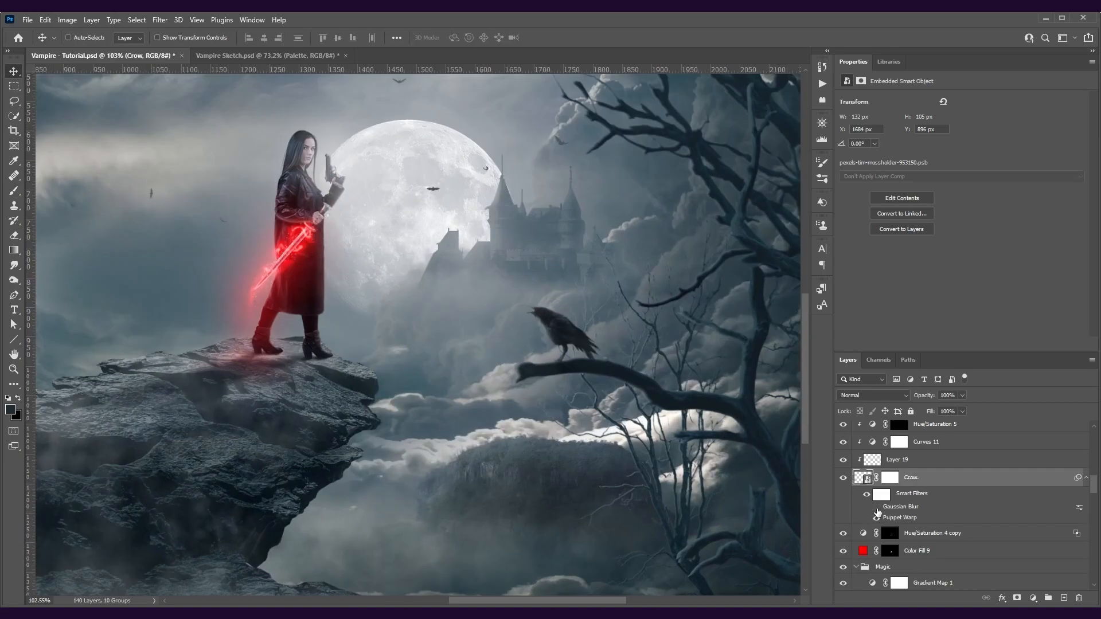
- Try a second Gaussian Blur with a 1.8-pixel radius on the crow
{"action": "scroll", "coordinate": [746, 444], "scroll_direction": "up", "scroll_amount": 5}
{"action": "scroll", "coordinate": [433, 275], "scroll_direction": "up", "scroll_amount": 7}
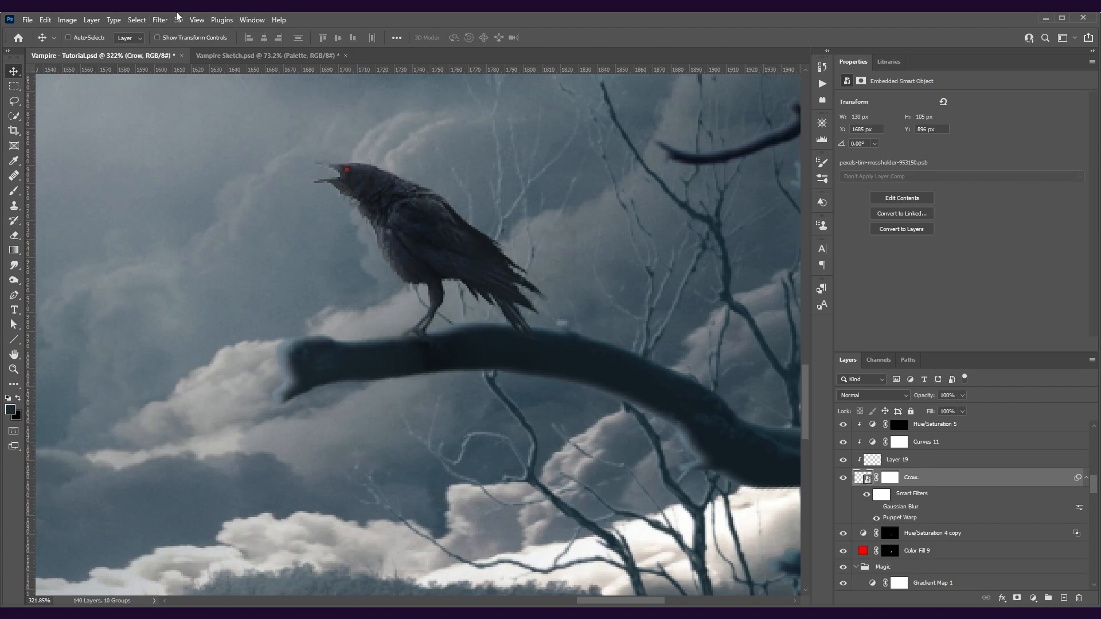
{"action": "left_click", "coordinate": [156, 20]}
{"action": "mouse_move", "coordinate": [198, 166]}
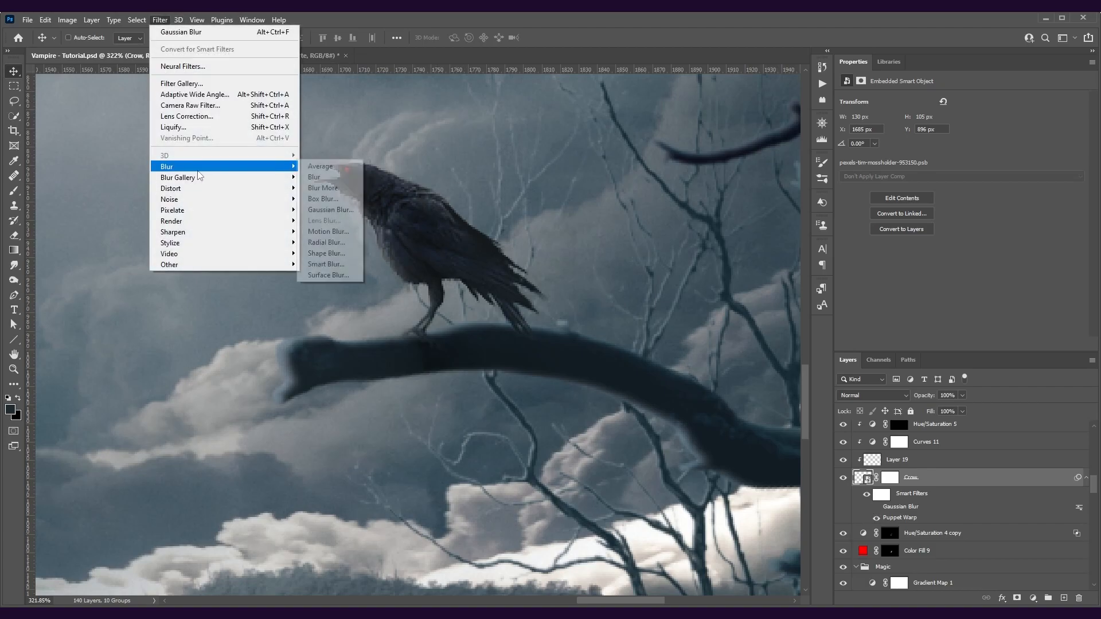
{"action": "left_click", "coordinate": [346, 212]}
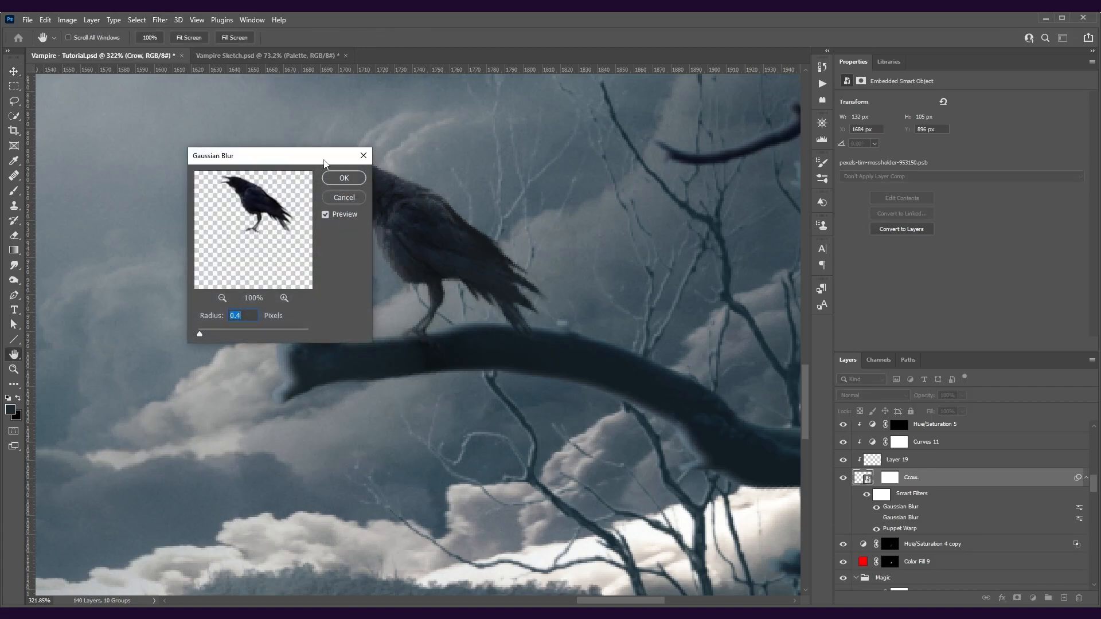
{"action": "left_click_drag", "start_coordinate": [329, 160], "coordinate": [191, 132]}
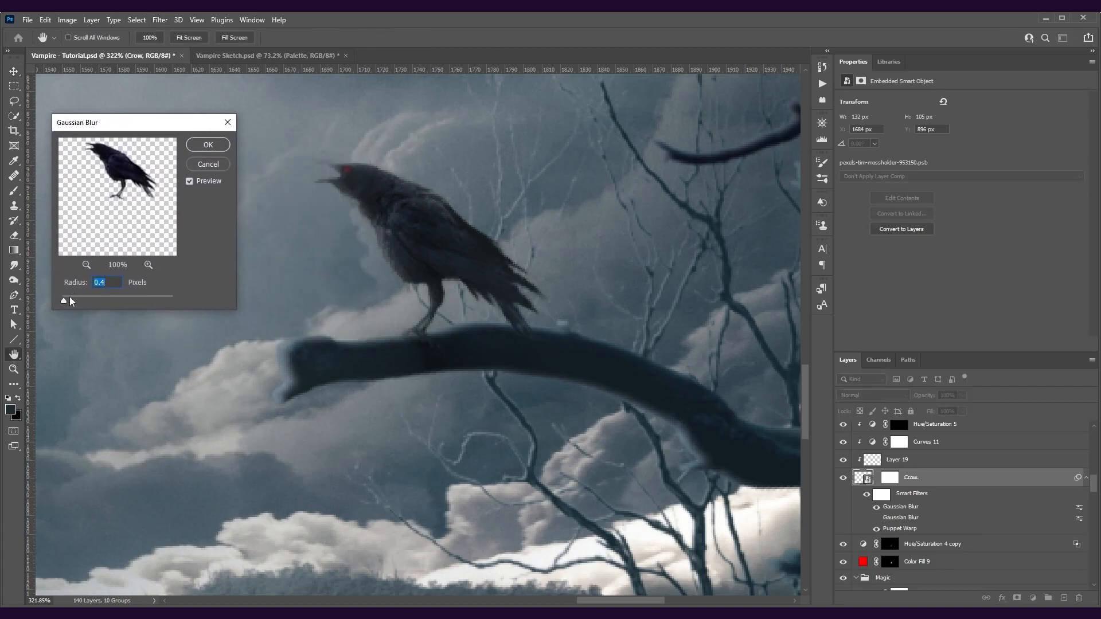
{"action": "mouse_move", "coordinate": [66, 303]}
{"action": "left_mouse_down"}
{"action": "mouse_move", "coordinate": [85, 300]}
{"action": "mouse_move", "coordinate": [73, 301]}
{"action": "left_mouse_up"}
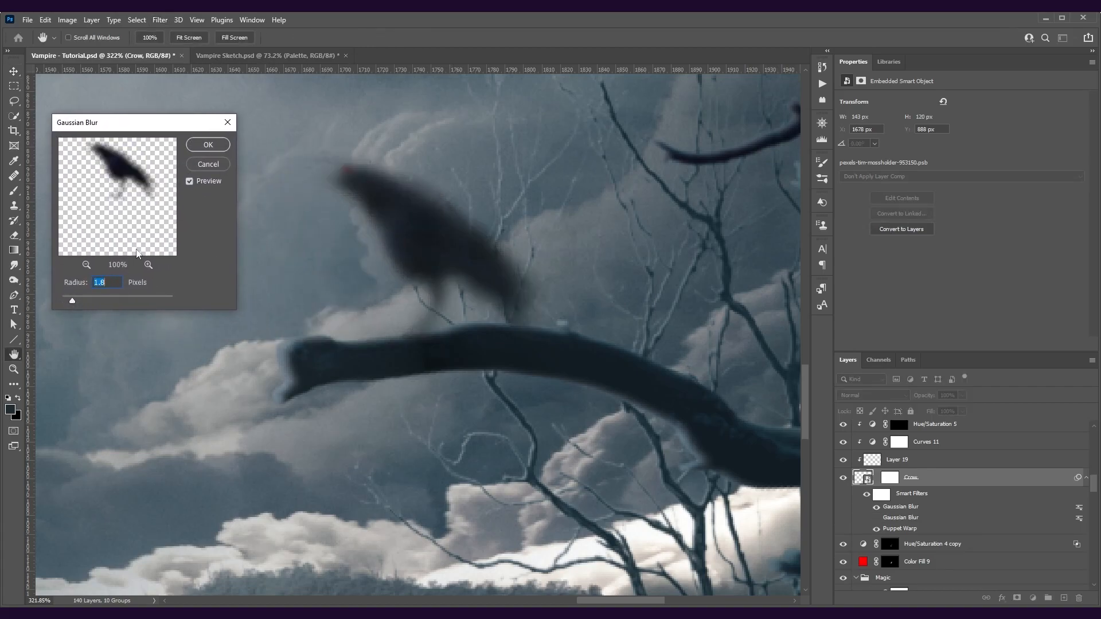
{"action": "left_click", "coordinate": [207, 164]}
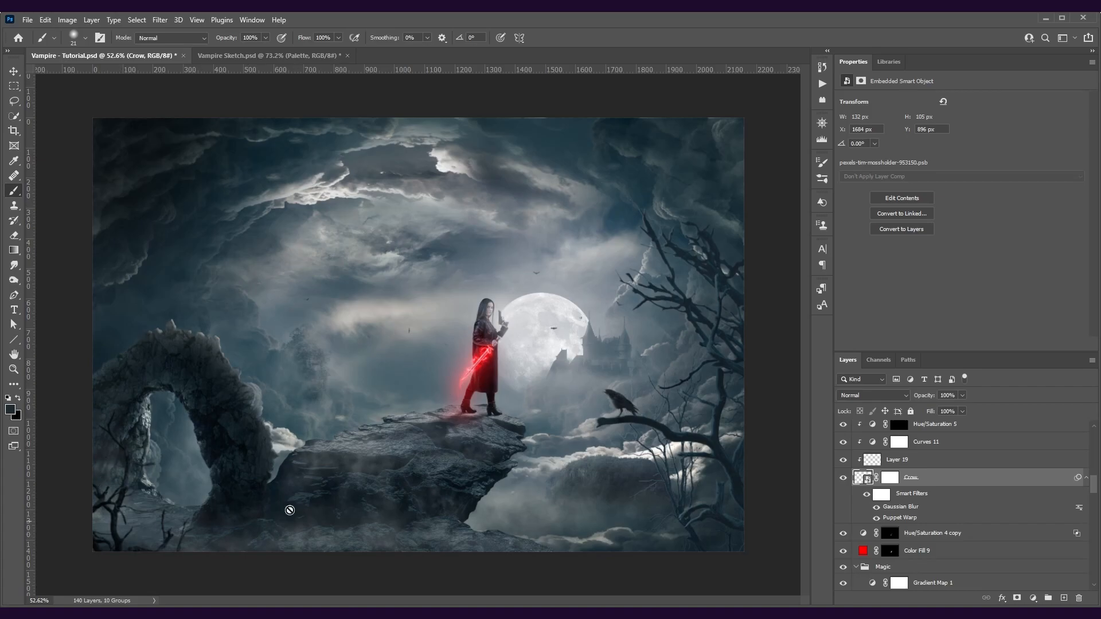
- Fit the composite on screen, locate the Rocks group, and compare the scene with and without the Left Arch and Rocks groups
{"action": "key", "text": "ctrl+0"}
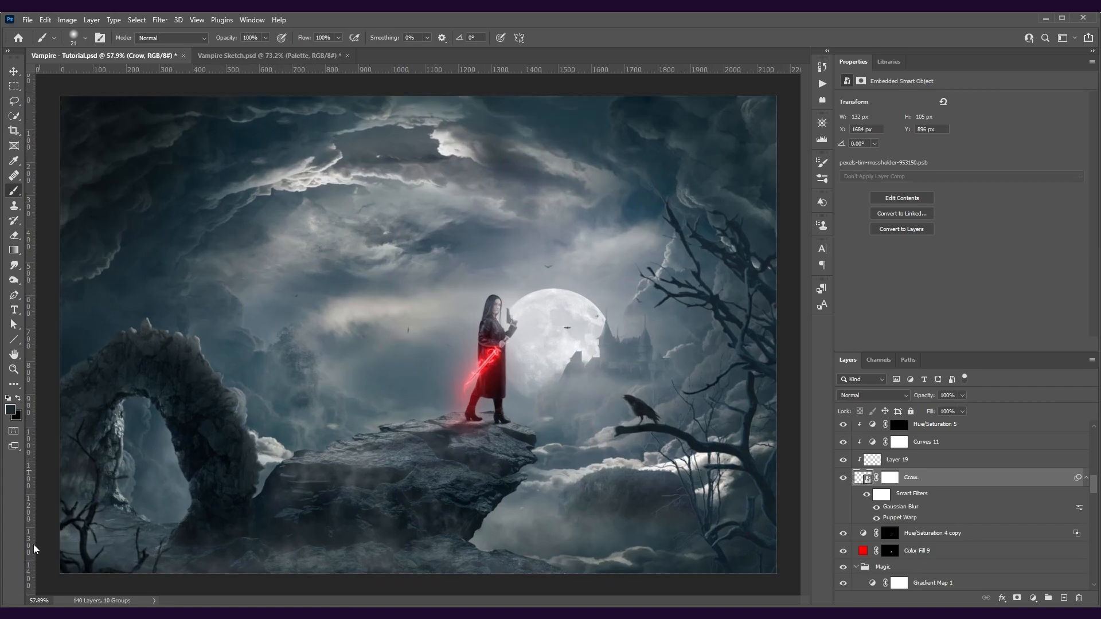
{"action": "scroll", "coordinate": [866, 464], "scroll_direction": "down", "scroll_amount": 5}
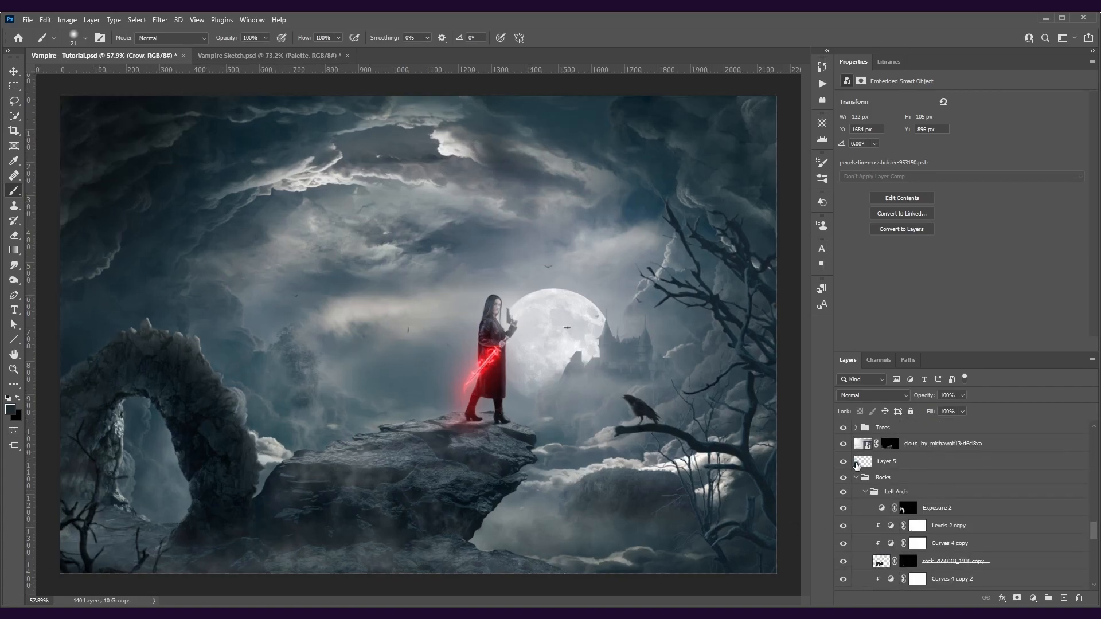
{"action": "left_click", "coordinate": [843, 492]}
{"action": "left_click", "coordinate": [843, 491]}
{"action": "left_click", "coordinate": [843, 478]}
{"action": "left_click", "coordinate": [843, 477]}
- Convert the Rocks group to a smart object, open its contents to inspect the nested layers, and close them again
{"action": "right_click", "coordinate": [880, 478]}
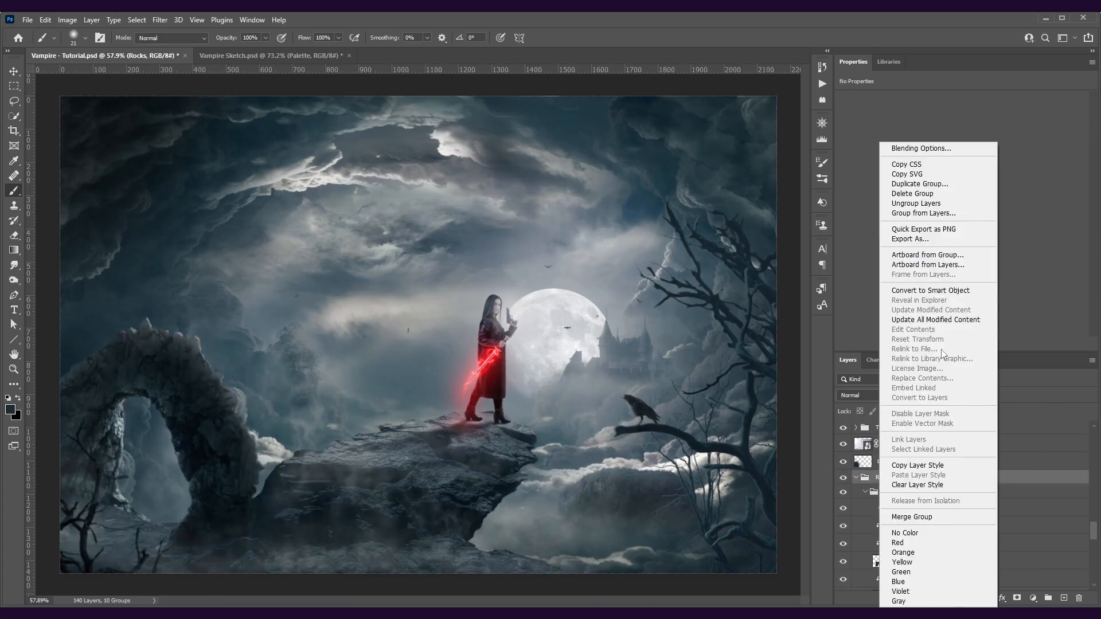
{"action": "key", "text": "Escape"}
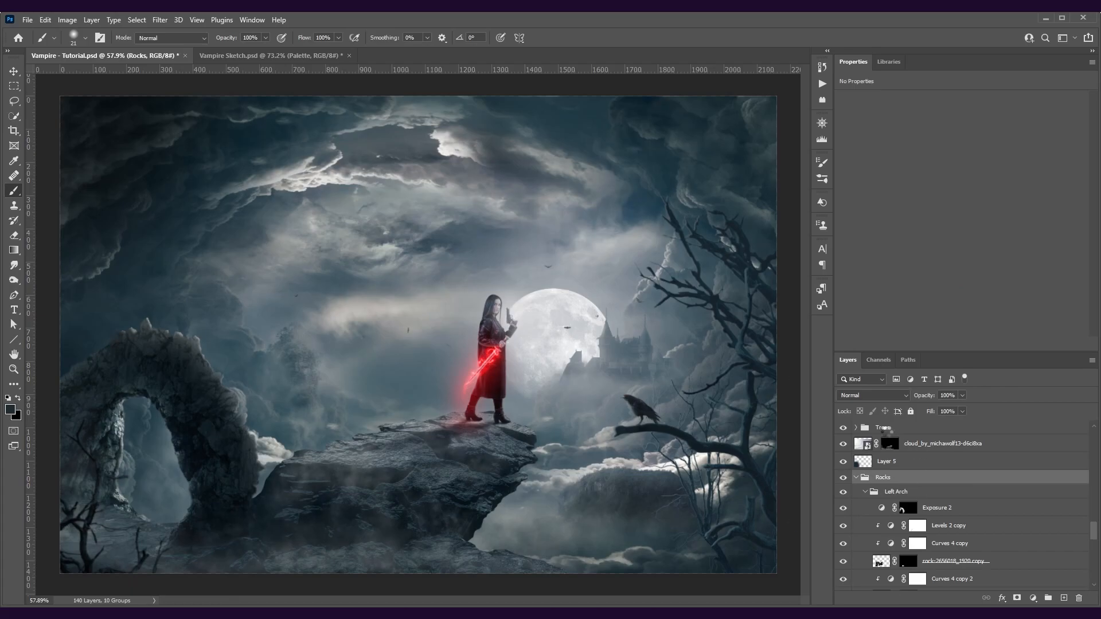
{"action": "left_click", "coordinate": [843, 480]}
{"action": "left_click", "coordinate": [843, 479]}
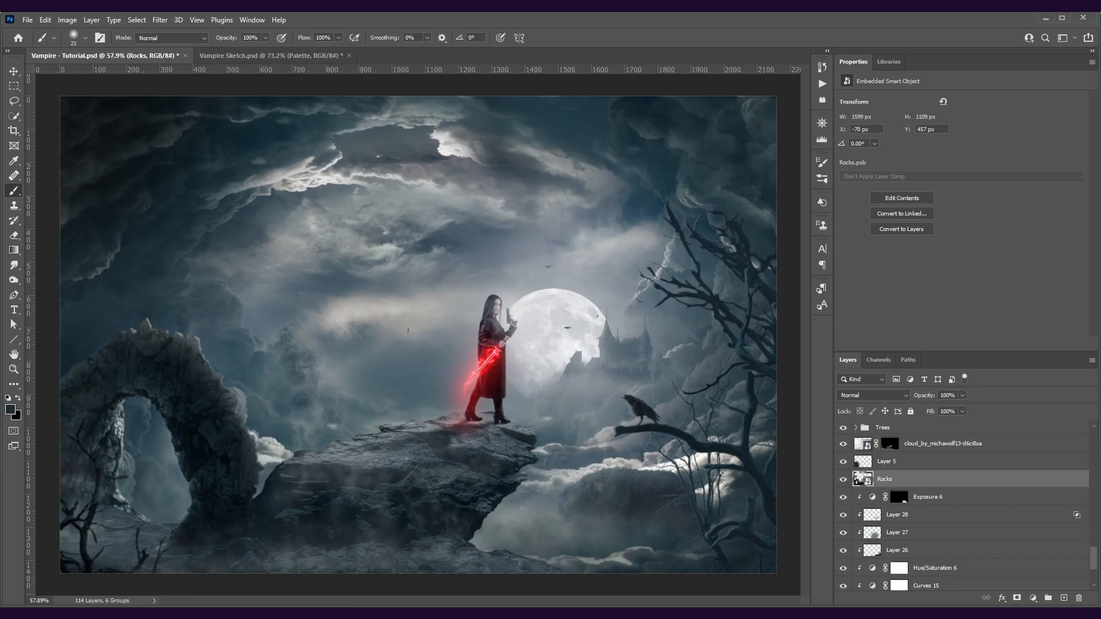
{"action": "double_click", "coordinate": [862, 479]}
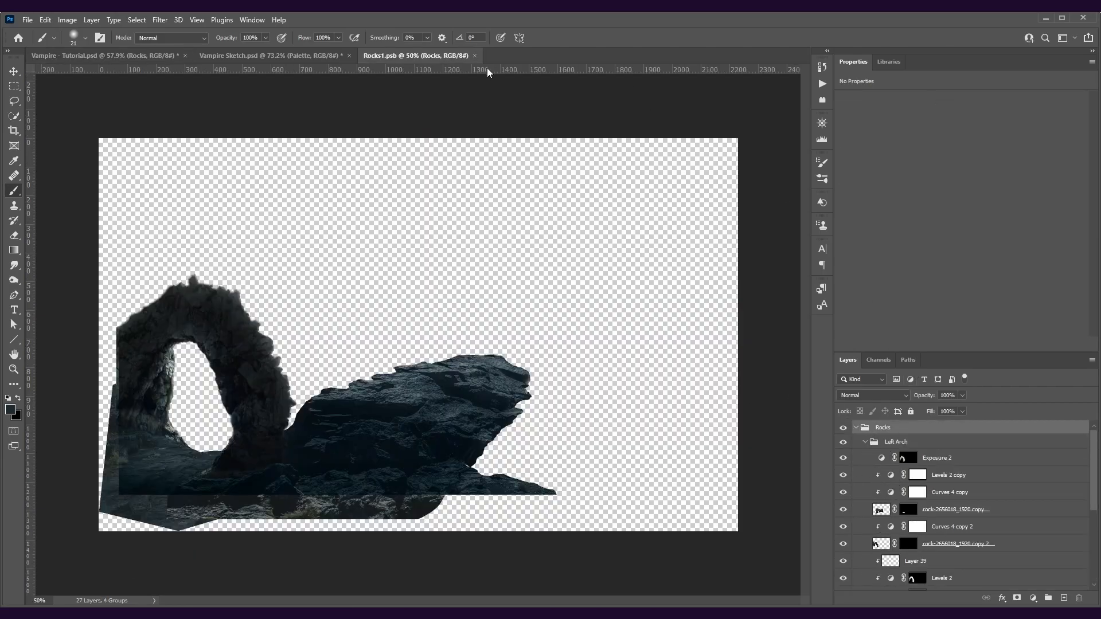
{"action": "left_click", "coordinate": [474, 55]}
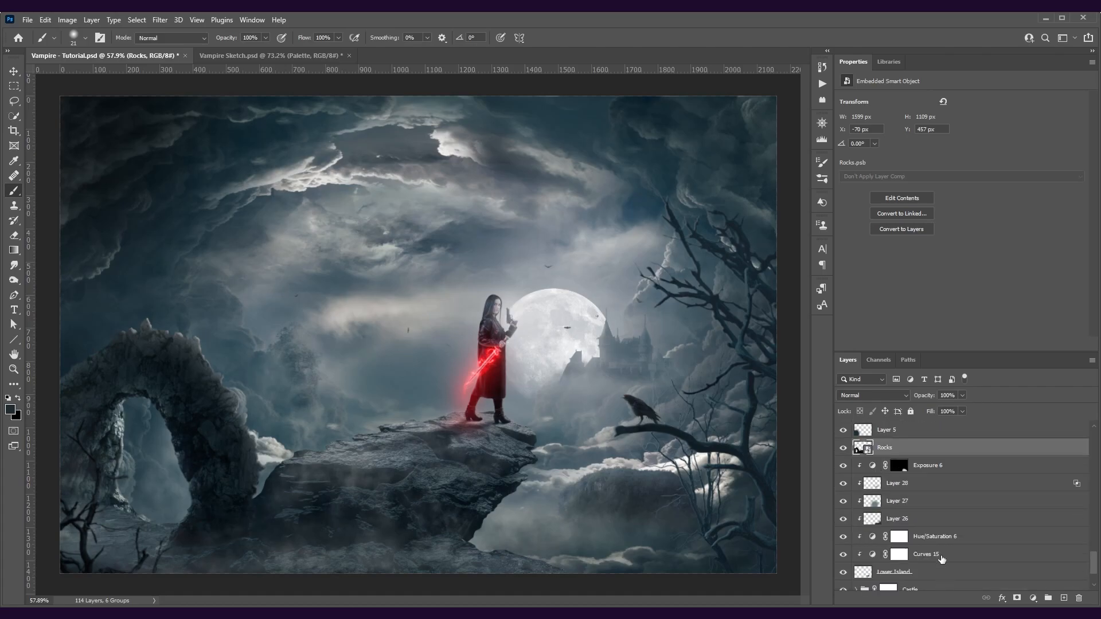
- Convert the Rocks smart object back to layers and turn the resulting group into a smart object again
{"action": "right_click", "coordinate": [888, 453]}
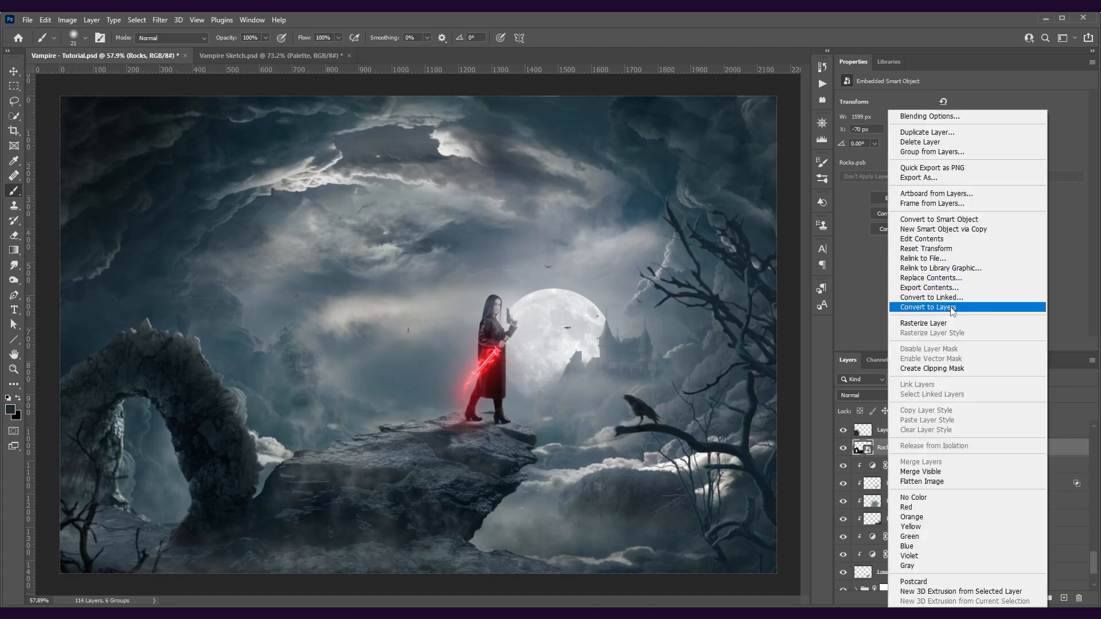
{"action": "left_click", "coordinate": [933, 307]}
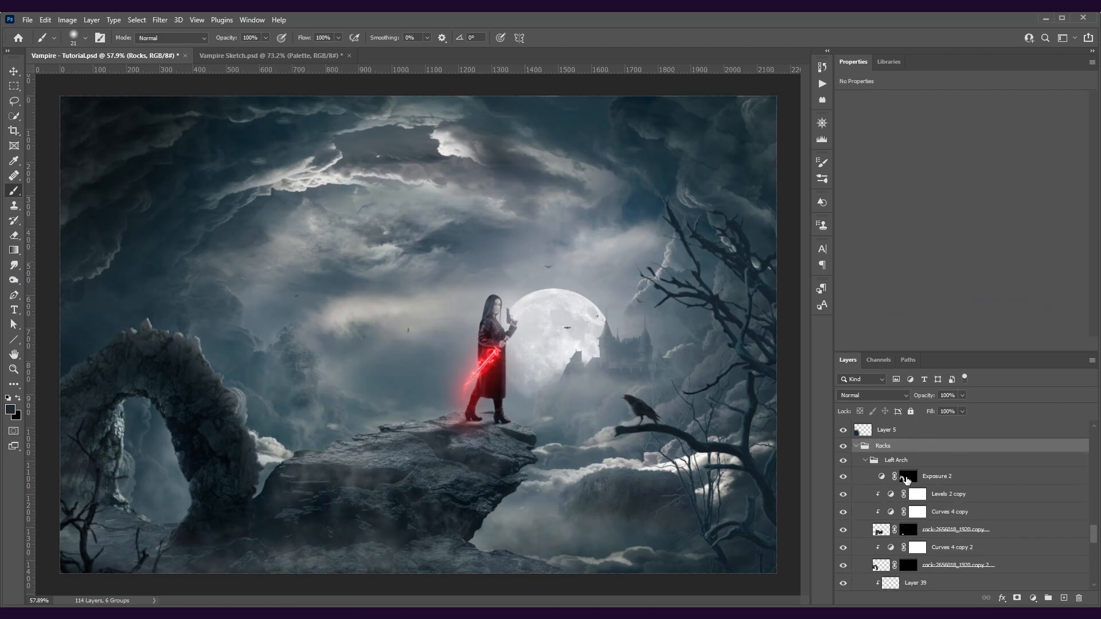
{"action": "right_click", "coordinate": [912, 446]}
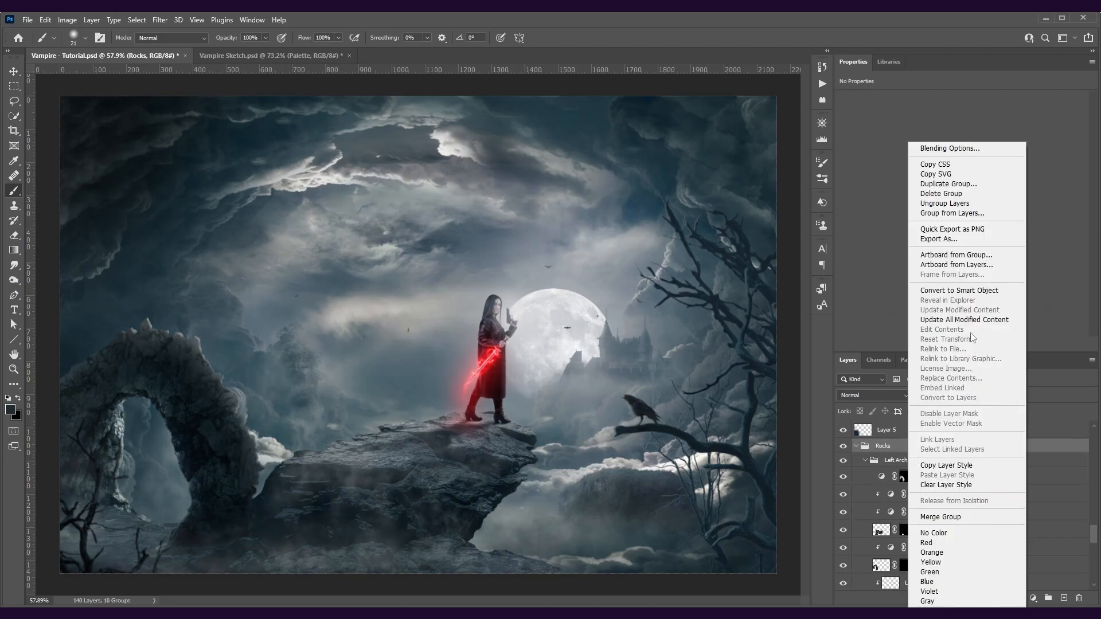
{"action": "left_click", "coordinate": [958, 296]}
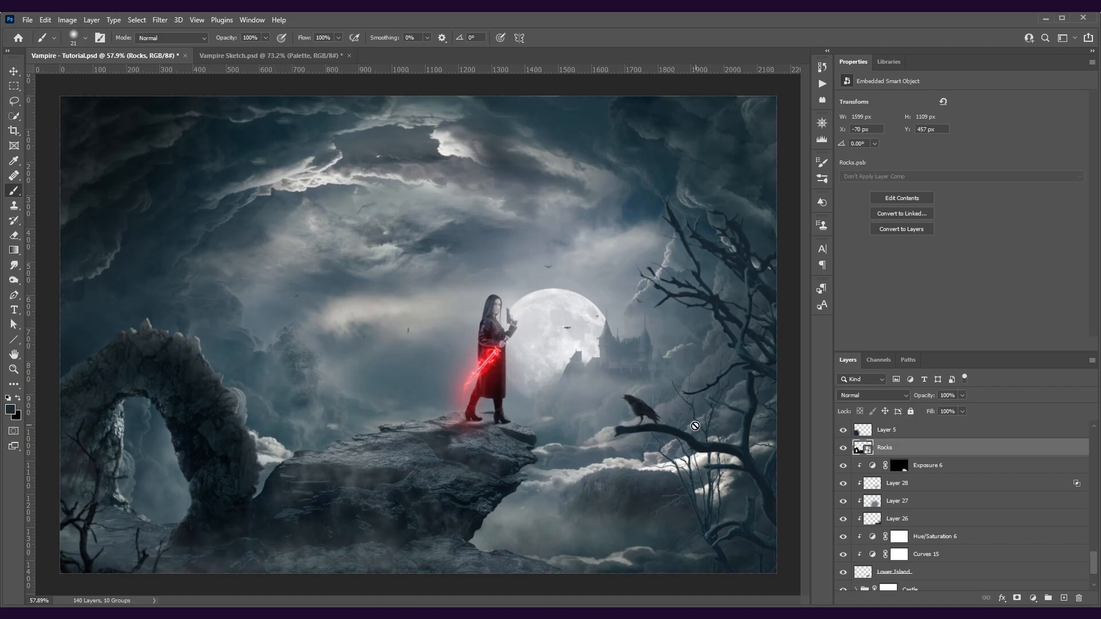
- Open a Field Blur on the Rocks smart object and place its pin at the model's feet with 0 px blur
{"action": "left_click", "coordinate": [843, 448]}
{"action": "left_click", "coordinate": [843, 448]}
{"action": "left_click", "coordinate": [843, 448]}
{"action": "left_click", "coordinate": [160, 20]}
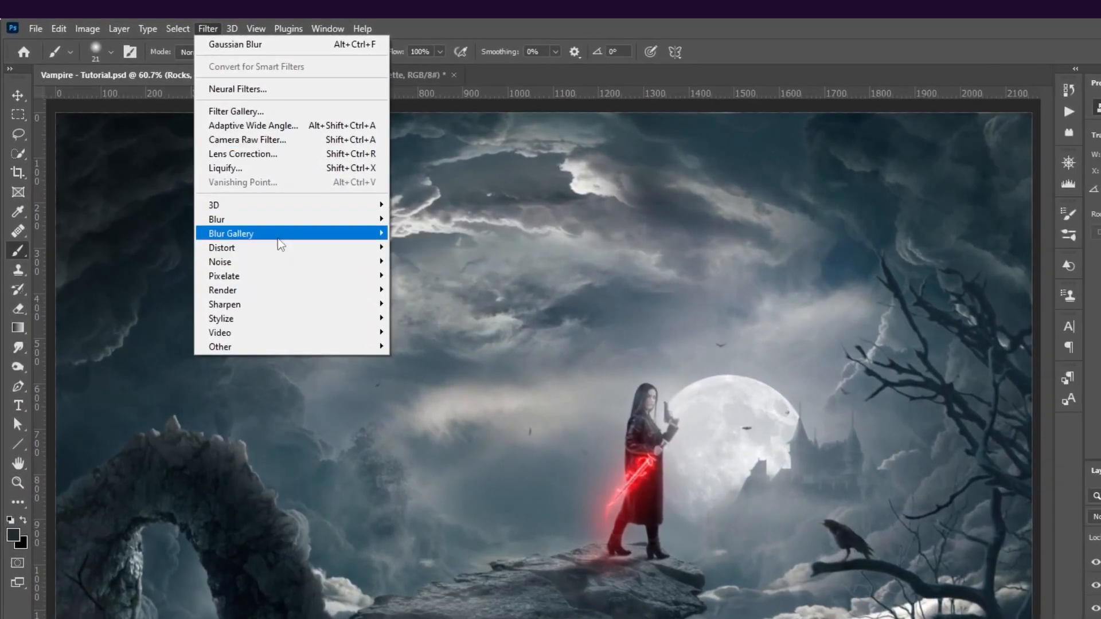
{"action": "mouse_move", "coordinate": [280, 245]}
{"action": "left_click", "coordinate": [414, 233]}
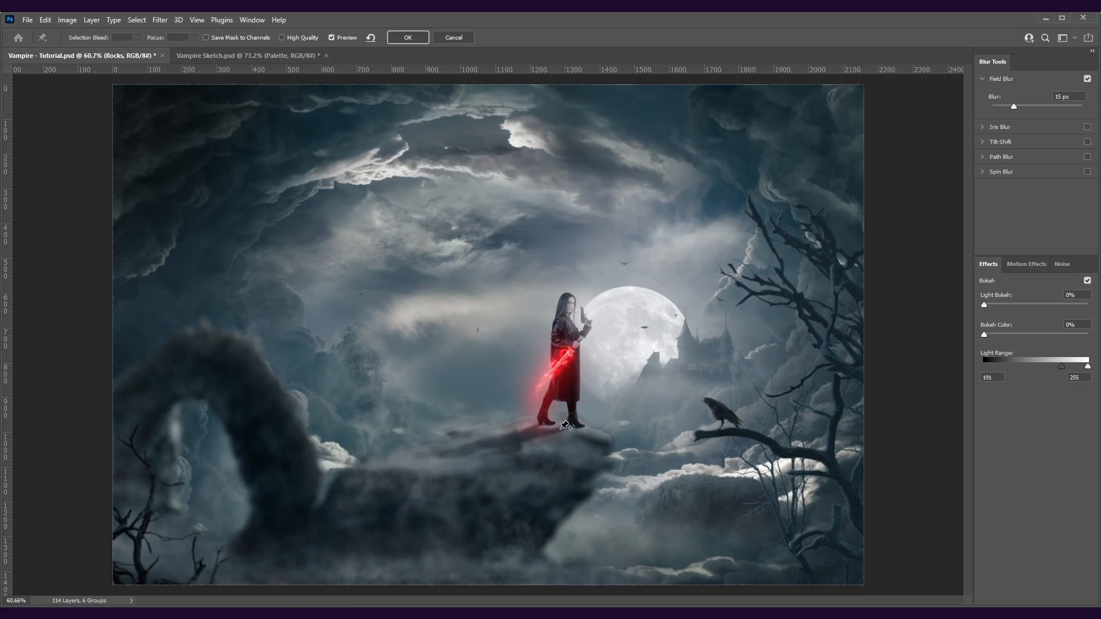
{"action": "left_click", "coordinate": [489, 335]}
{"action": "left_click_drag", "start_coordinate": [496, 342], "coordinate": [562, 435]}
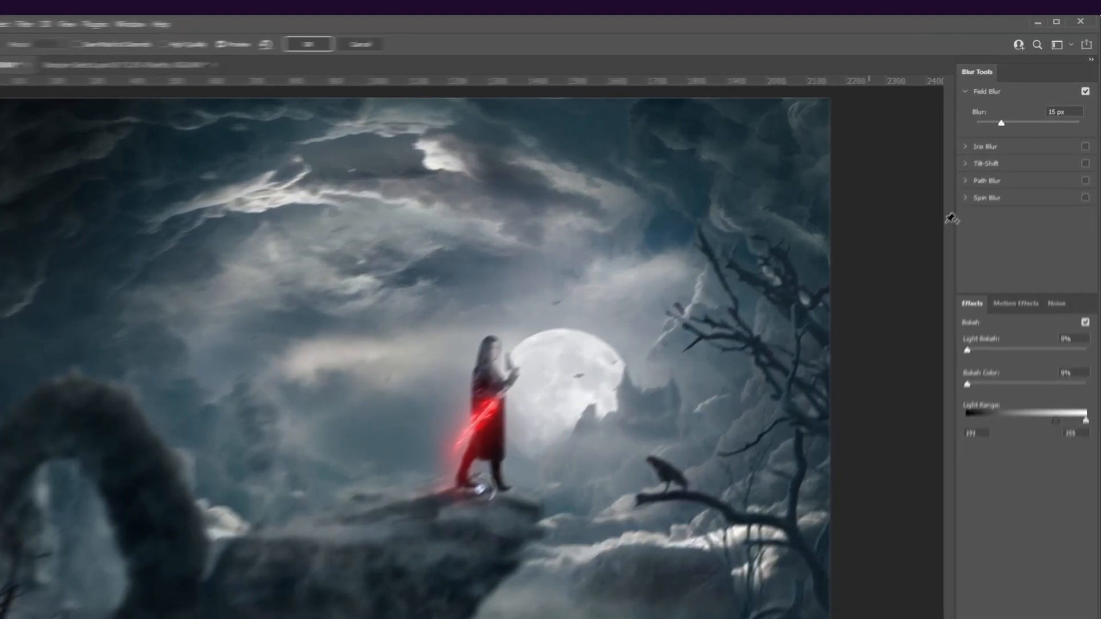
{"action": "left_click_drag", "start_coordinate": [1014, 106], "coordinate": [973, 110]}
{"action": "left_click_drag", "start_coordinate": [820, 252], "coordinate": [608, 282]}
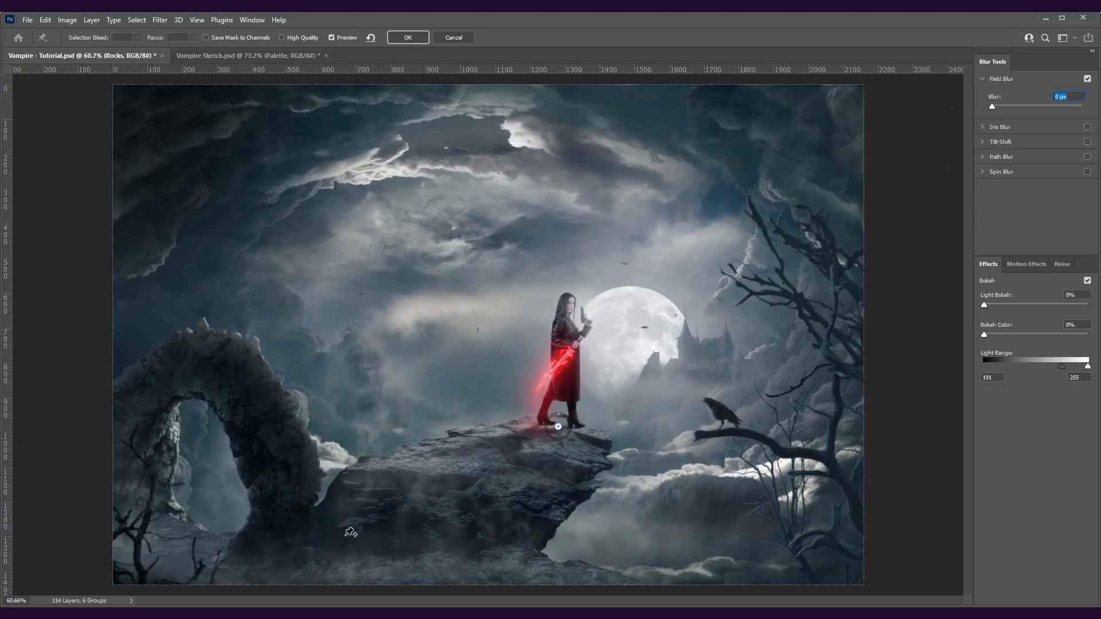
- Add a low-blur Field Blur pin on the lower rocks and another near the image's lower edge set to 2 px
{"action": "left_click", "coordinate": [390, 545]}
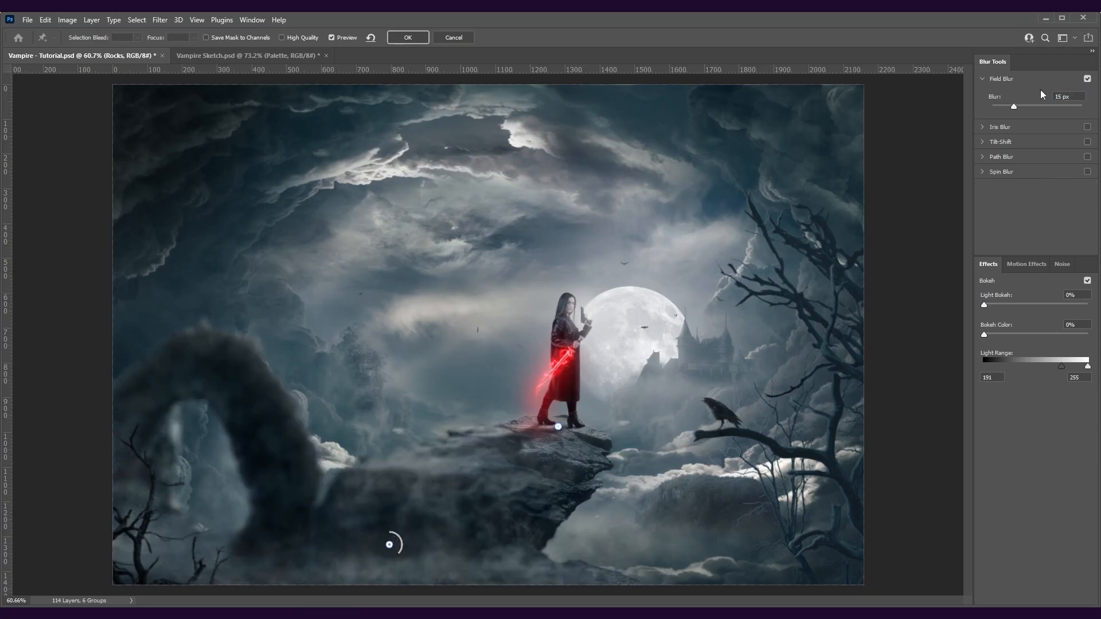
{"action": "left_click_drag", "start_coordinate": [1018, 108], "coordinate": [1005, 107]}
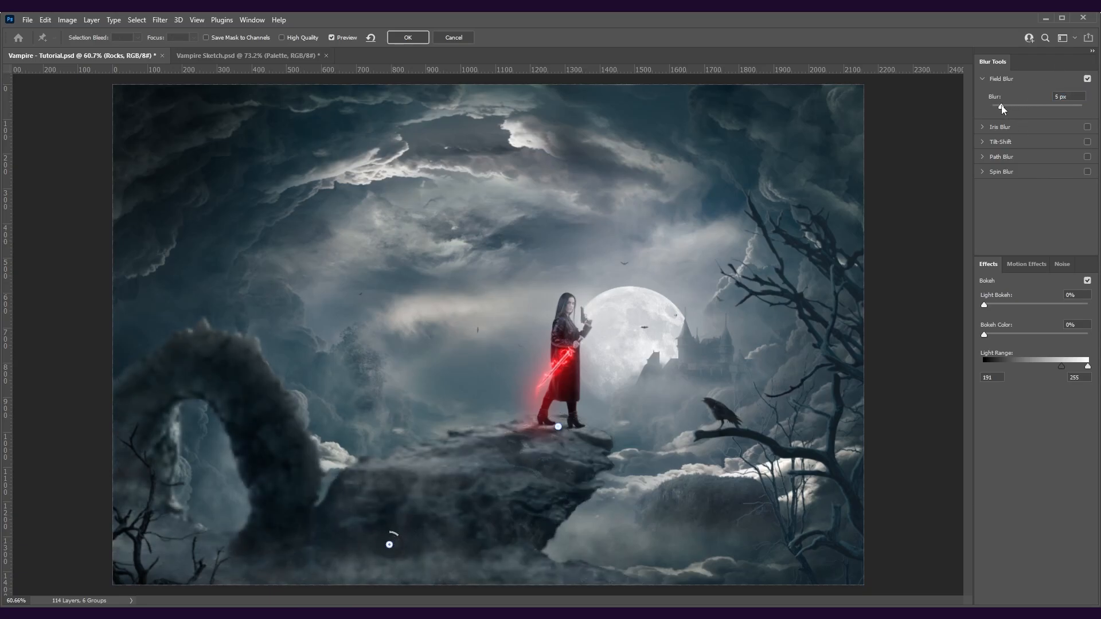
{"action": "left_click", "coordinate": [587, 574]}
{"action": "left_click_drag", "start_coordinate": [996, 107], "coordinate": [995, 106]}
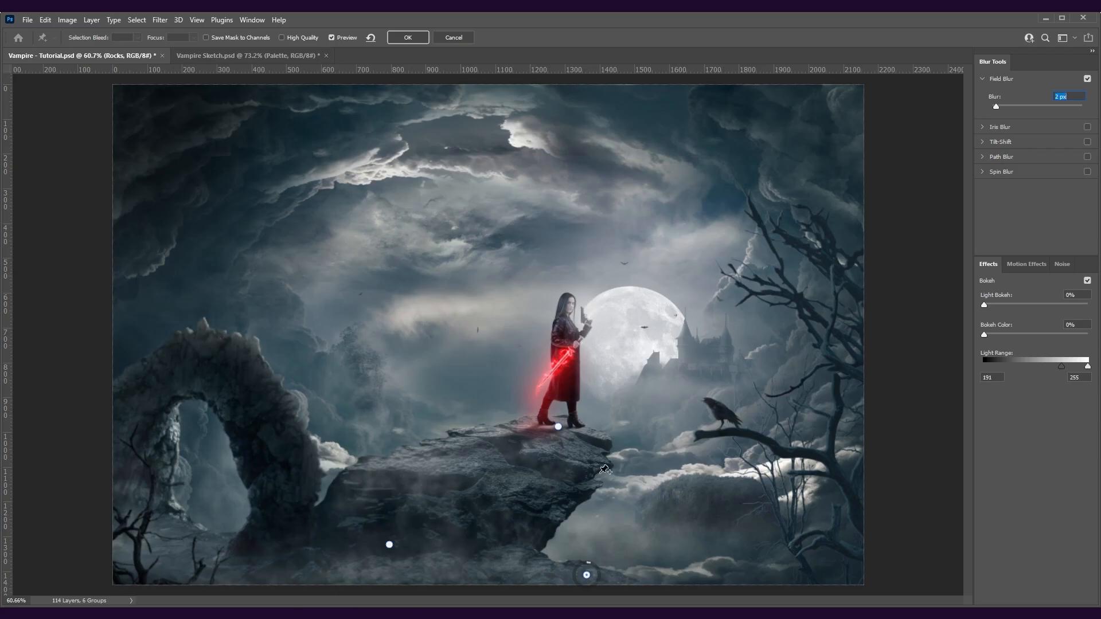
- Add a fourth Field Blur pin on the cliff face, set it to 2 px, and inspect the rocks up close
{"action": "left_click", "coordinate": [534, 501]}
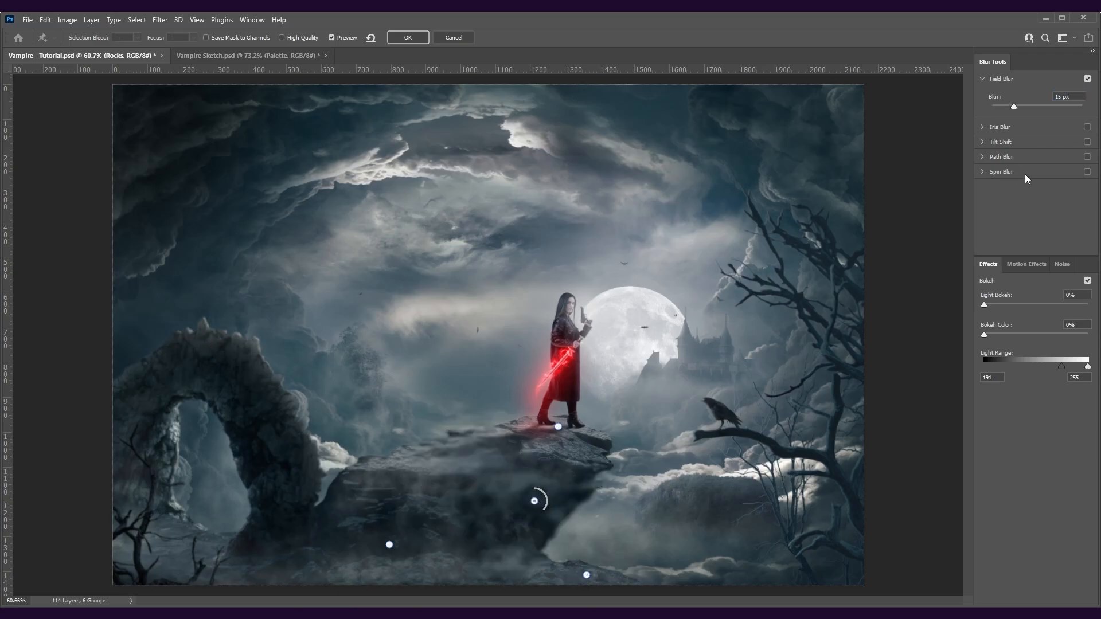
{"action": "left_click_drag", "start_coordinate": [1014, 101], "coordinate": [1004, 106]}
{"action": "scroll", "coordinate": [536, 464], "scroll_direction": "up", "scroll_amount": 6}
{"action": "key", "text": "alt+space"}
{"action": "left_click_drag", "start_coordinate": [539, 472], "coordinate": [599, 293]}
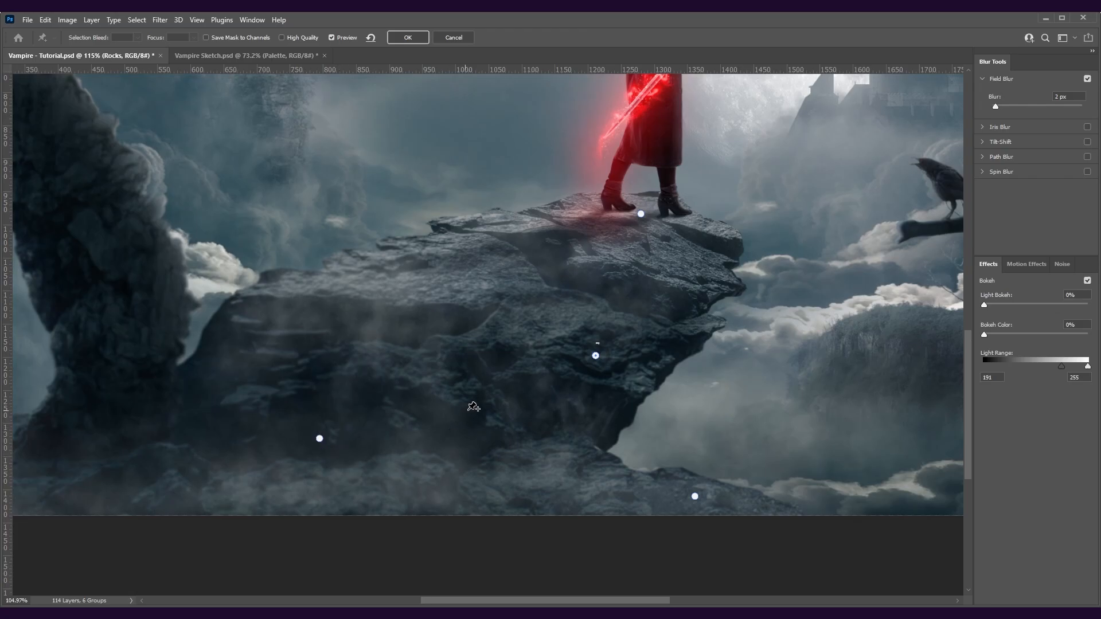
{"action": "scroll", "coordinate": [470, 405], "scroll_direction": "down", "scroll_amount": 5}
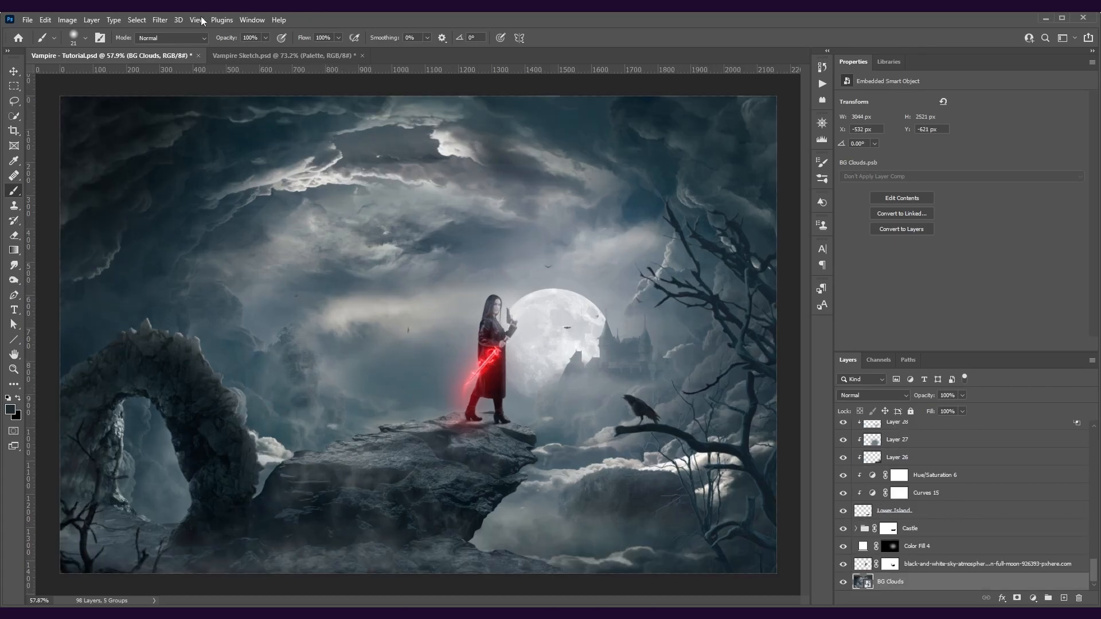
- Apply a Gaussian Blur with a 0.4-pixel radius to the BG Clouds smart object
{"action": "left_click", "coordinate": [159, 20]}
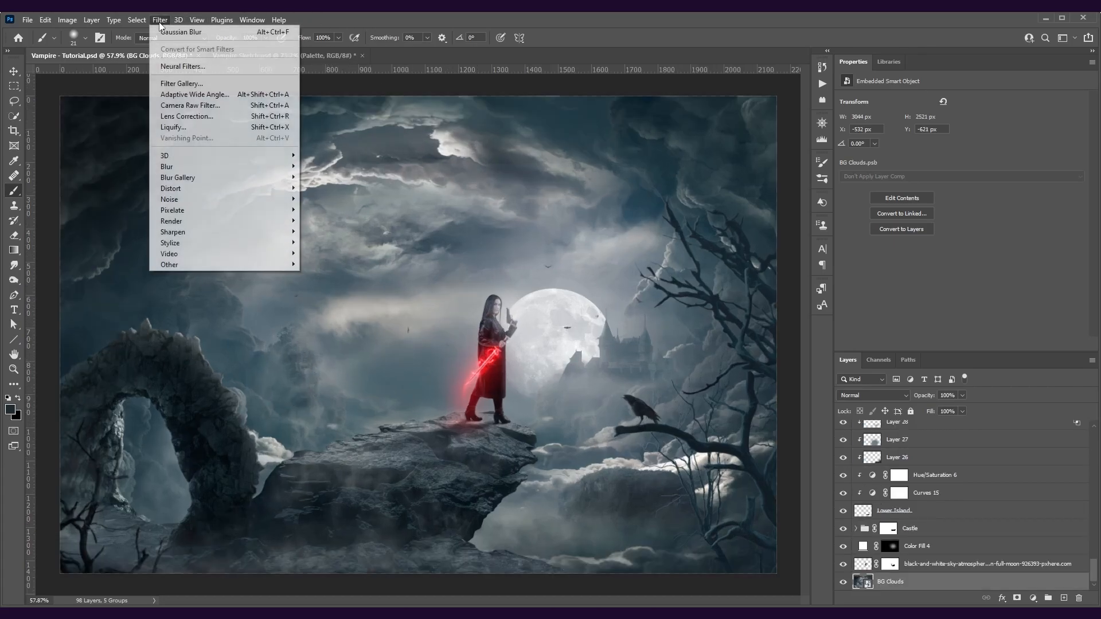
{"action": "mouse_move", "coordinate": [230, 166]}
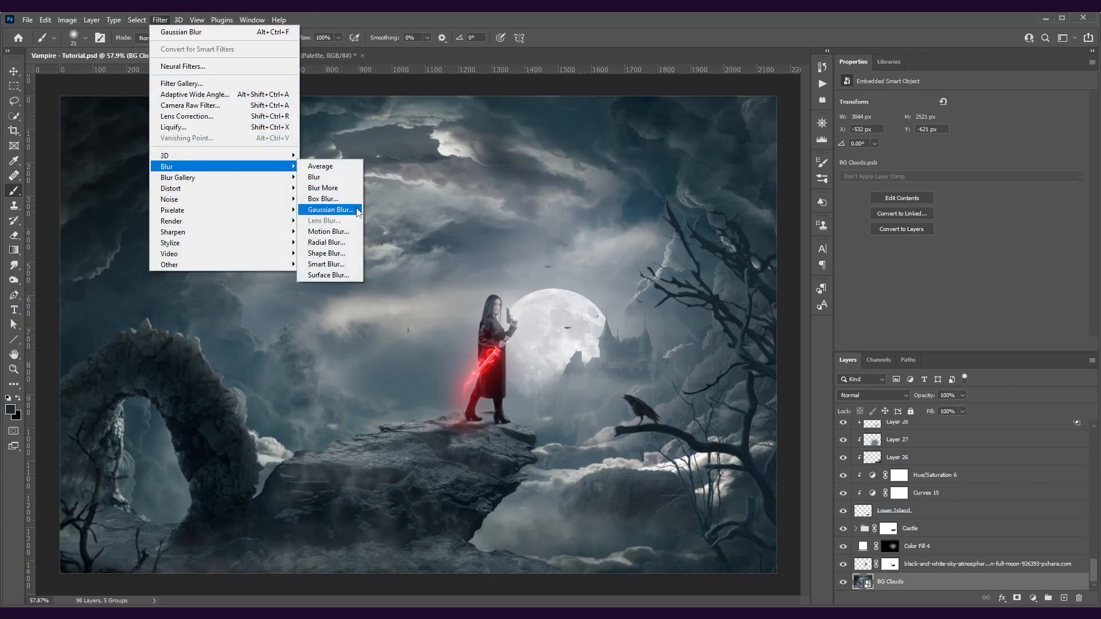
{"action": "left_click", "coordinate": [330, 209]}
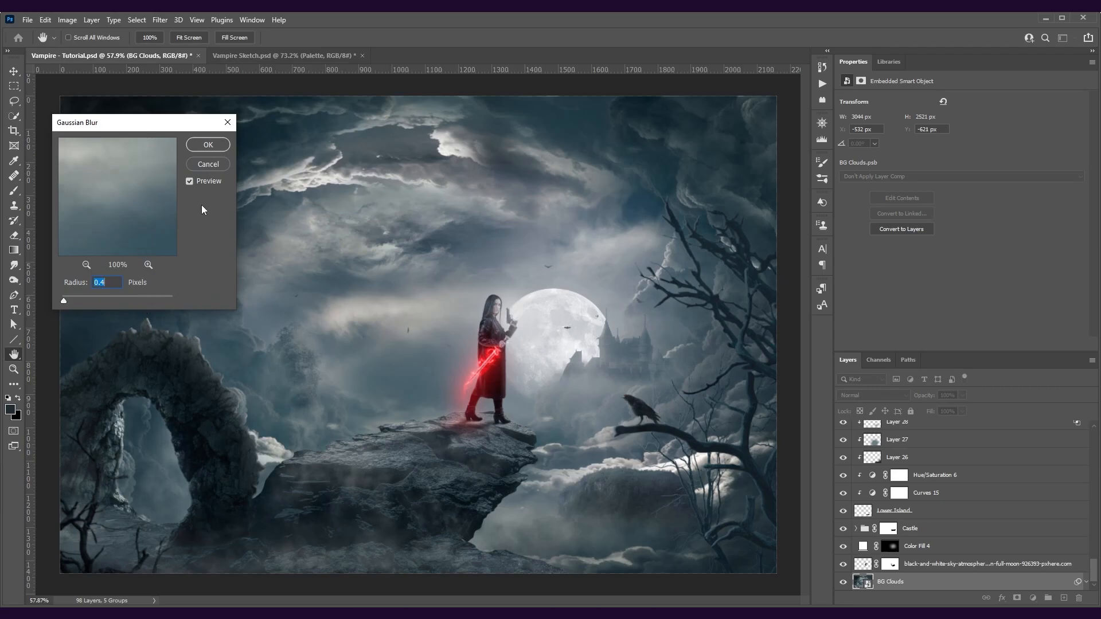
{"action": "left_click", "coordinate": [209, 145]}
- Paint black on the BG Clouds filter mask along the sky's upper edge and corner with a large brush at 13% flow
{"action": "key", "text": "b"}
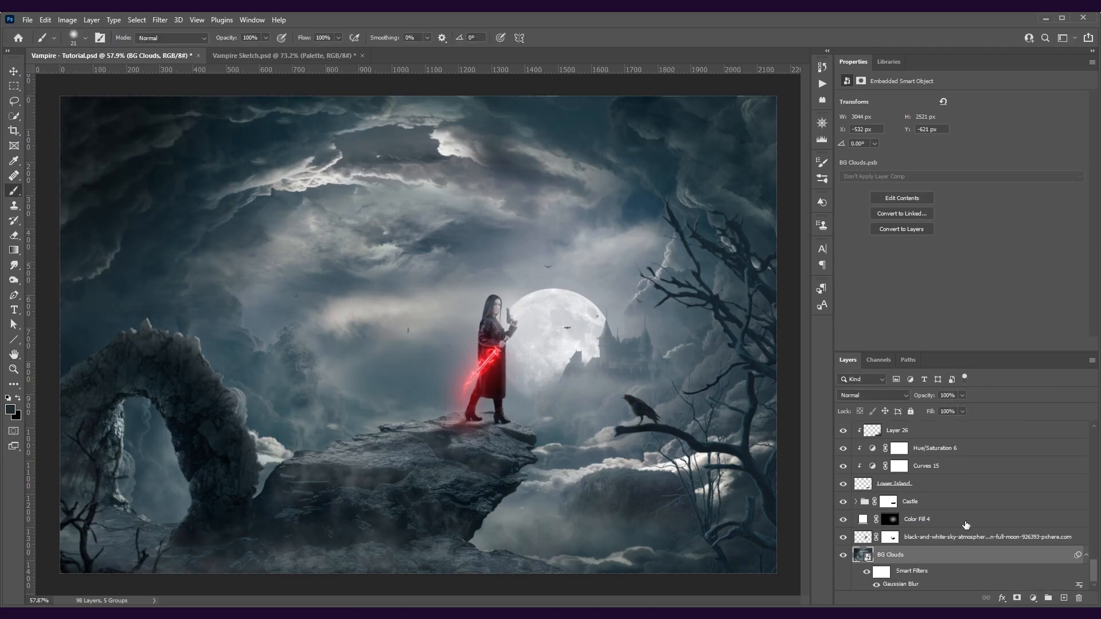
{"action": "left_click", "coordinate": [884, 573]}
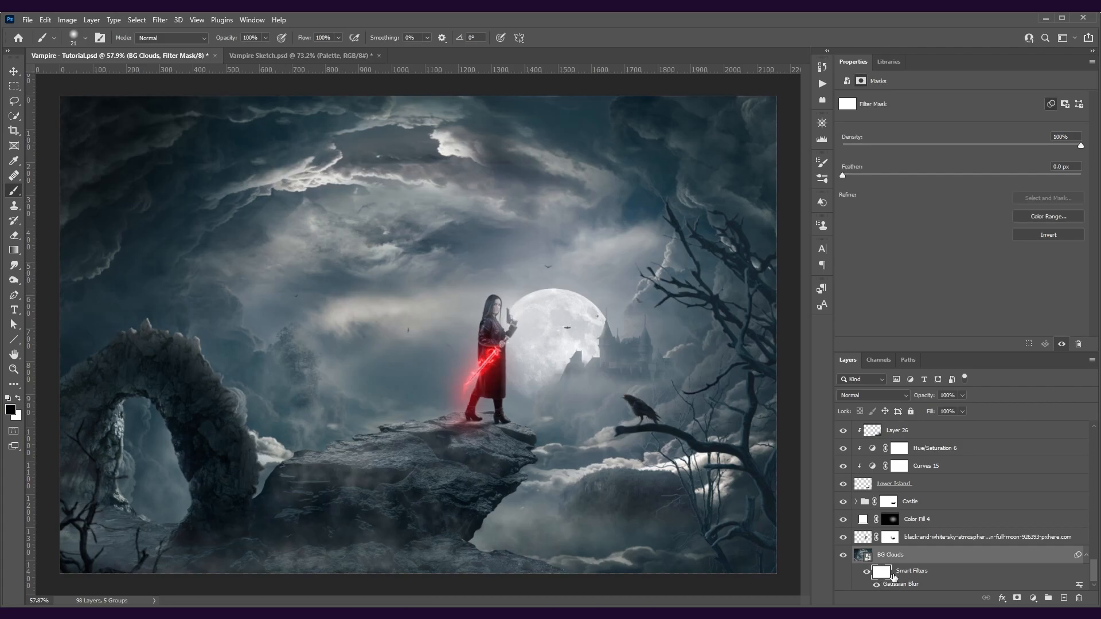
{"action": "left_click_drag", "start_coordinate": [304, 39], "coordinate": [254, 39]}
{"action": "mouse_move", "coordinate": [54, 199]}
{"action": "left_mouse_down"}
{"action": "mouse_move", "coordinate": [127, 120]}
{"action": "mouse_move", "coordinate": [110, 169]}
{"action": "left_mouse_up"}
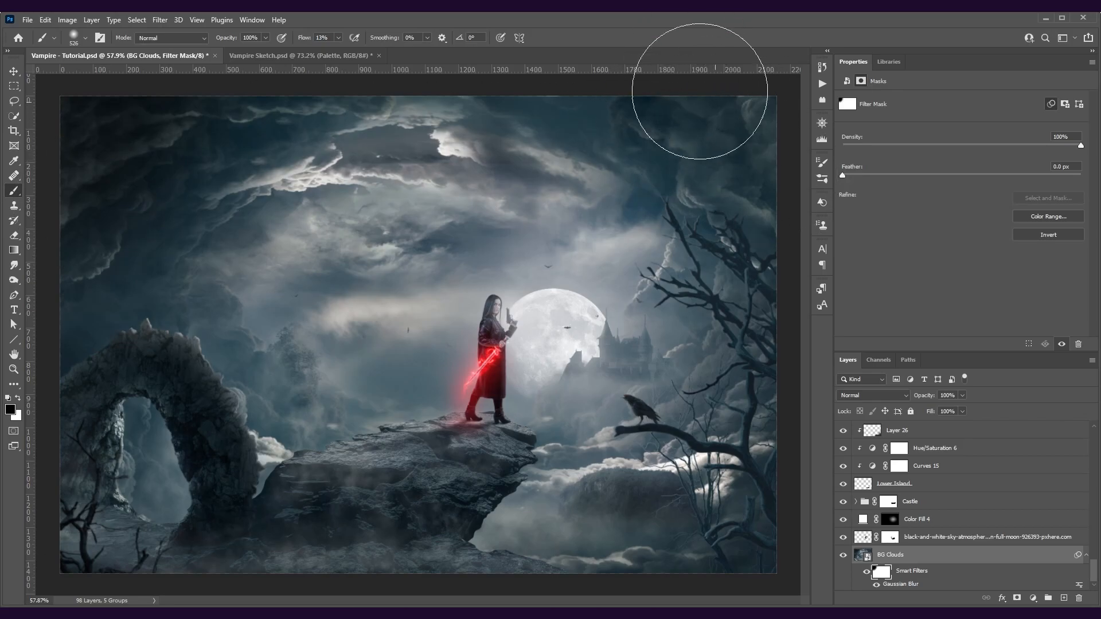
{"action": "mouse_move", "coordinate": [591, 105]}
{"action": "left_mouse_down"}
{"action": "mouse_move", "coordinate": [256, 88]}
{"action": "mouse_move", "coordinate": [50, 186]}
{"action": "left_mouse_up"}
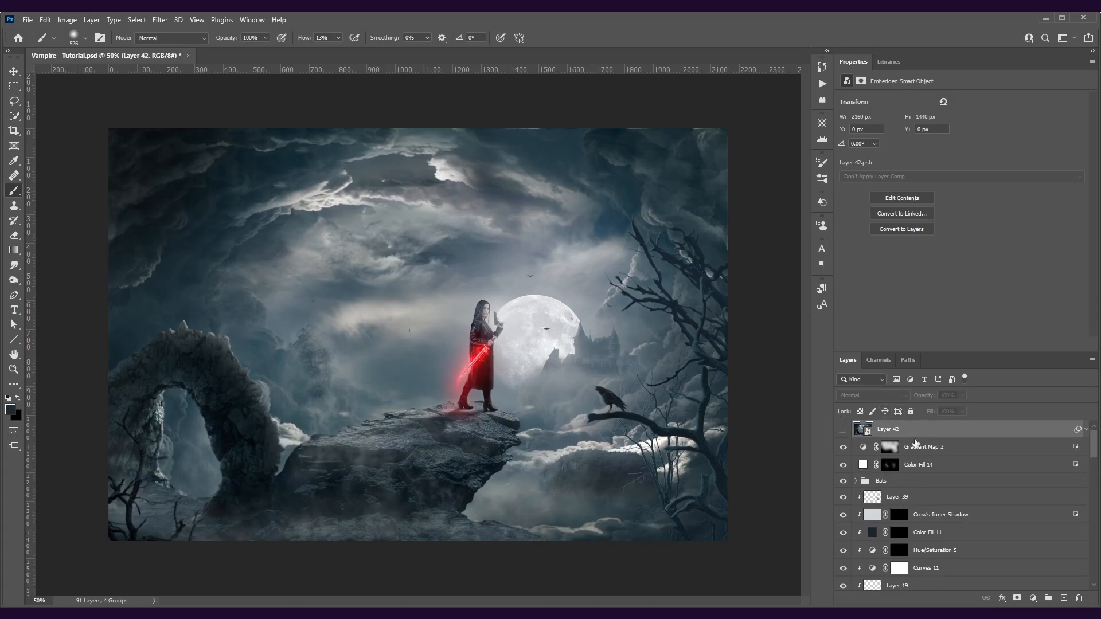
- Stamp all visible layers onto a new layer above the hidden Layer 42 and convert it to a smart object
{"action": "left_click", "coordinate": [1064, 600]}
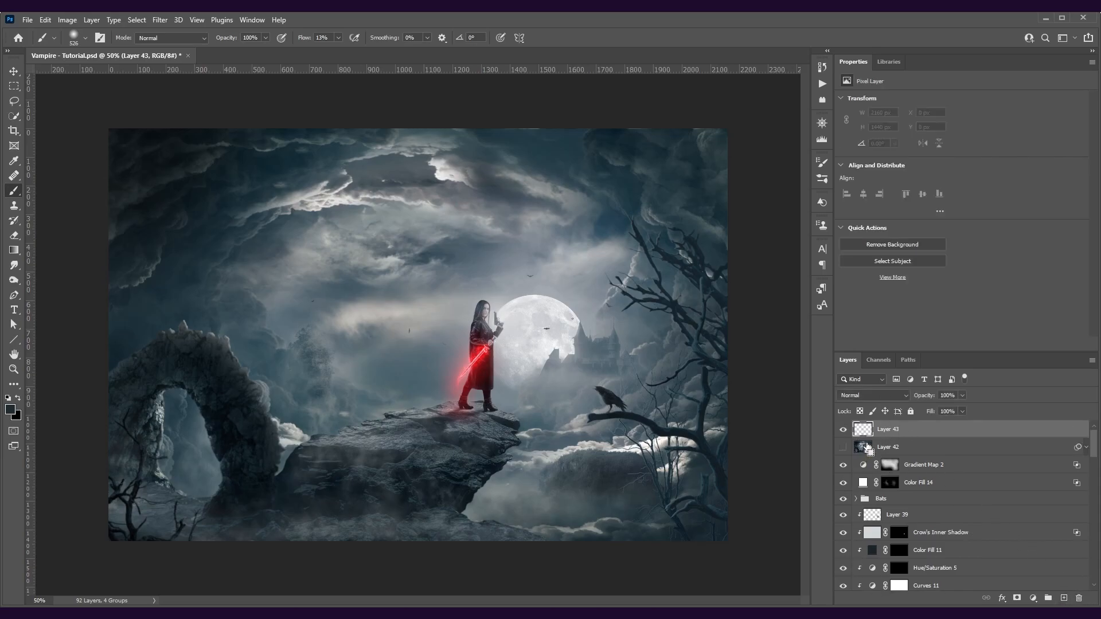
{"action": "key", "text": "ctrl+alt+shift+e"}
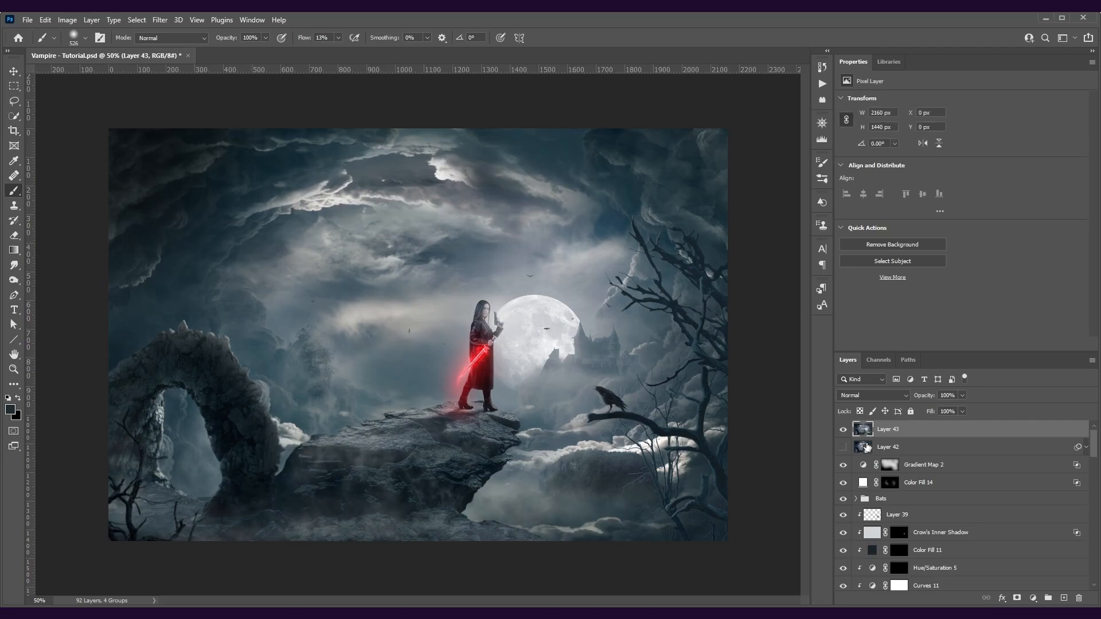
{"action": "left_click", "coordinate": [71, 19]}
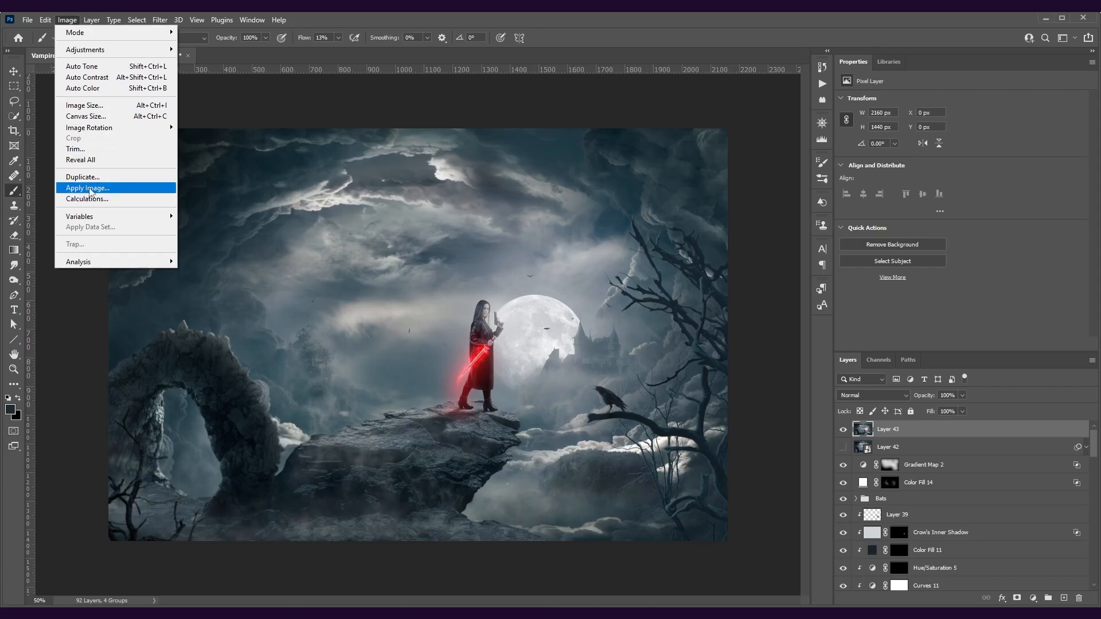
{"action": "right_click", "coordinate": [924, 428]}
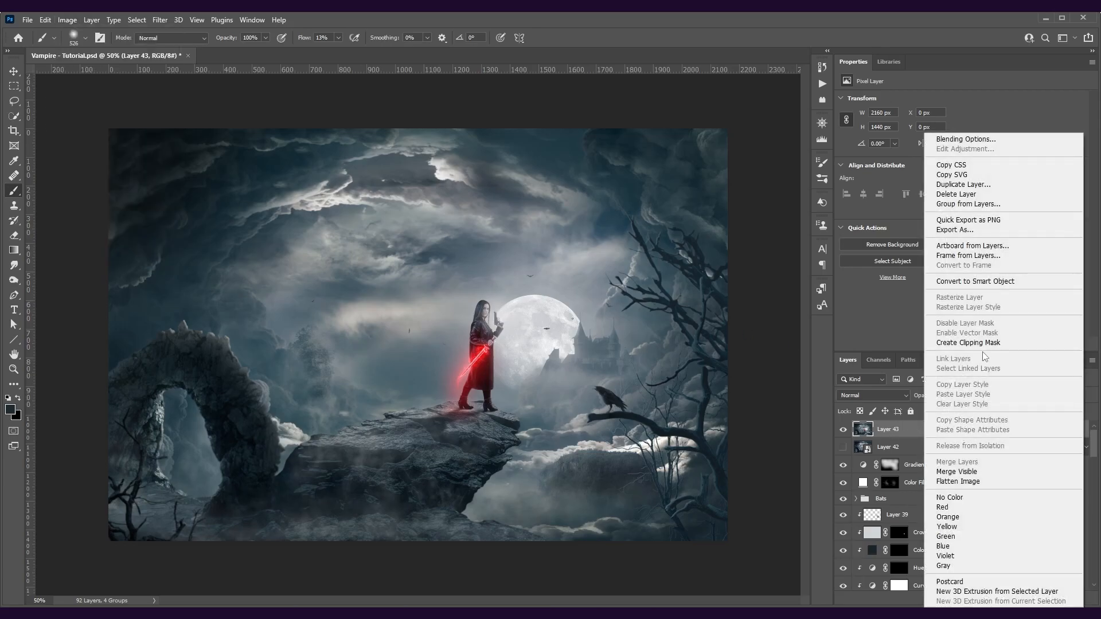
{"action": "left_click", "coordinate": [989, 281]}
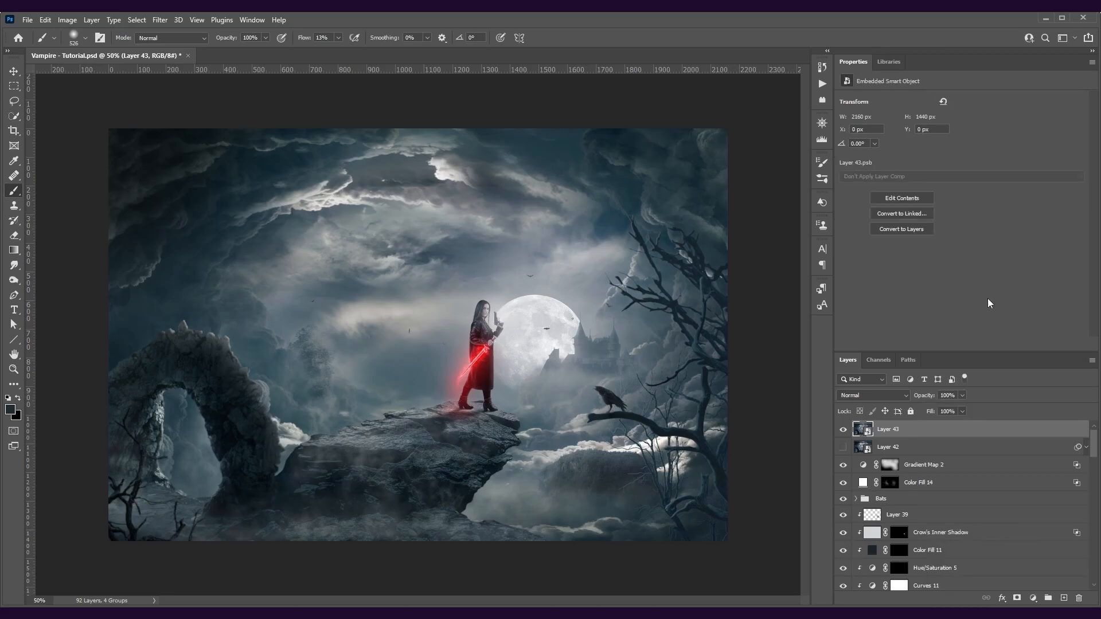
- Transfer the Camera Raw Filter from Layer 42 to the new merged smart object and delete the old Layer 42
{"action": "left_click", "coordinate": [1086, 448]}
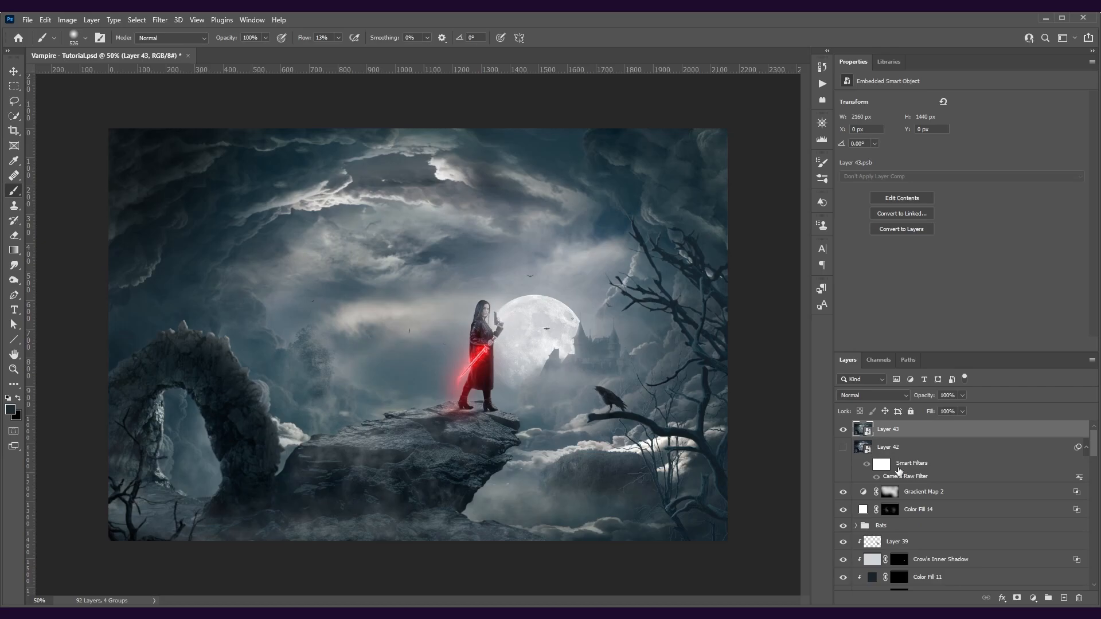
{"action": "left_click_drag", "start_coordinate": [901, 480], "coordinate": [888, 429]}
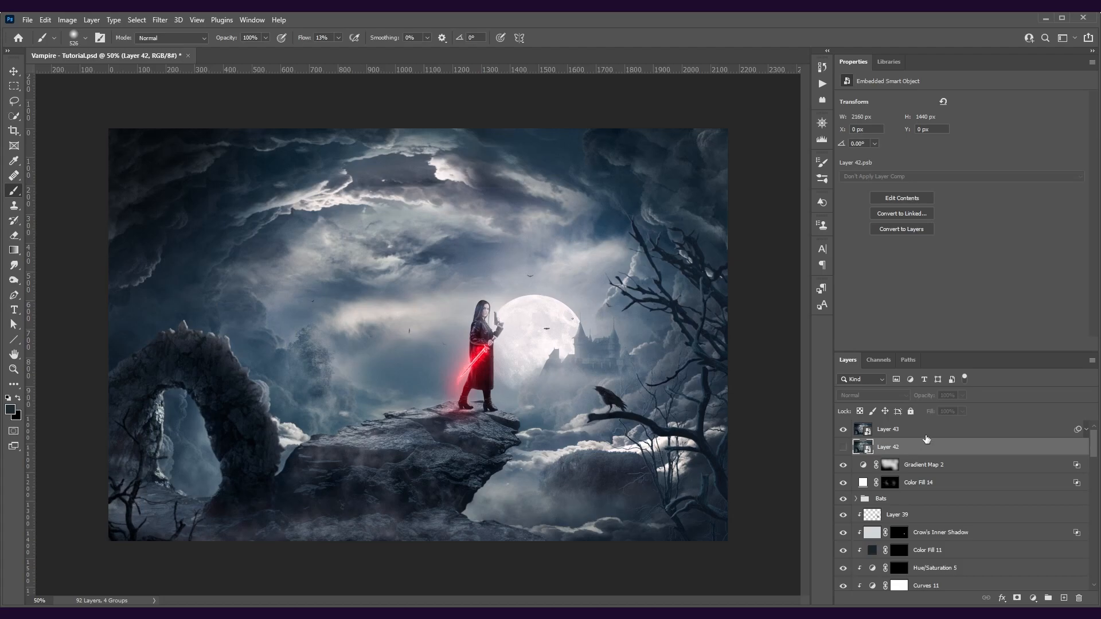
{"action": "key", "text": "Delete"}
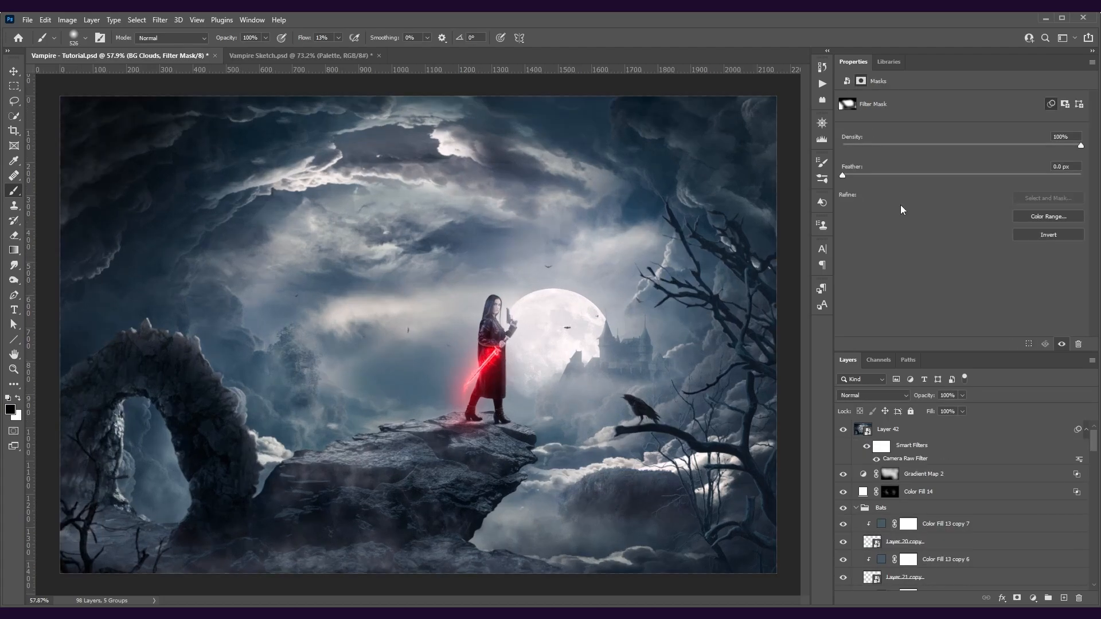